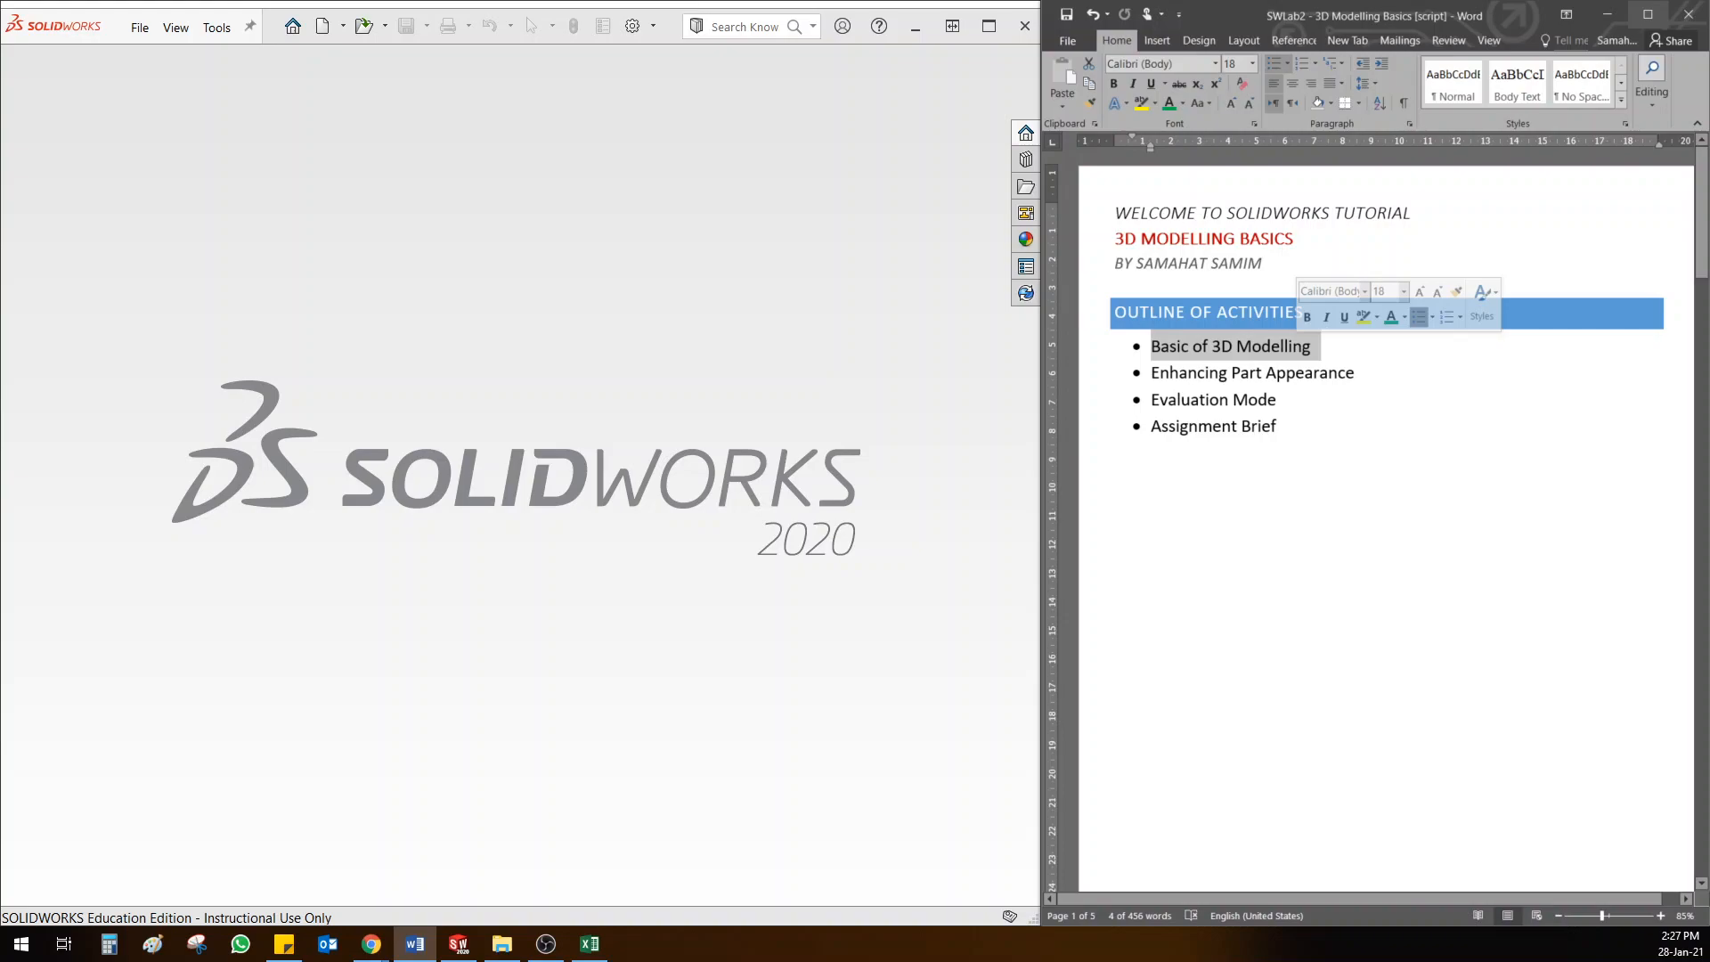
Review the outline of activities and the Features Mode for 3D Modelling topics in the Word notes.
triple_click(1179, 375)
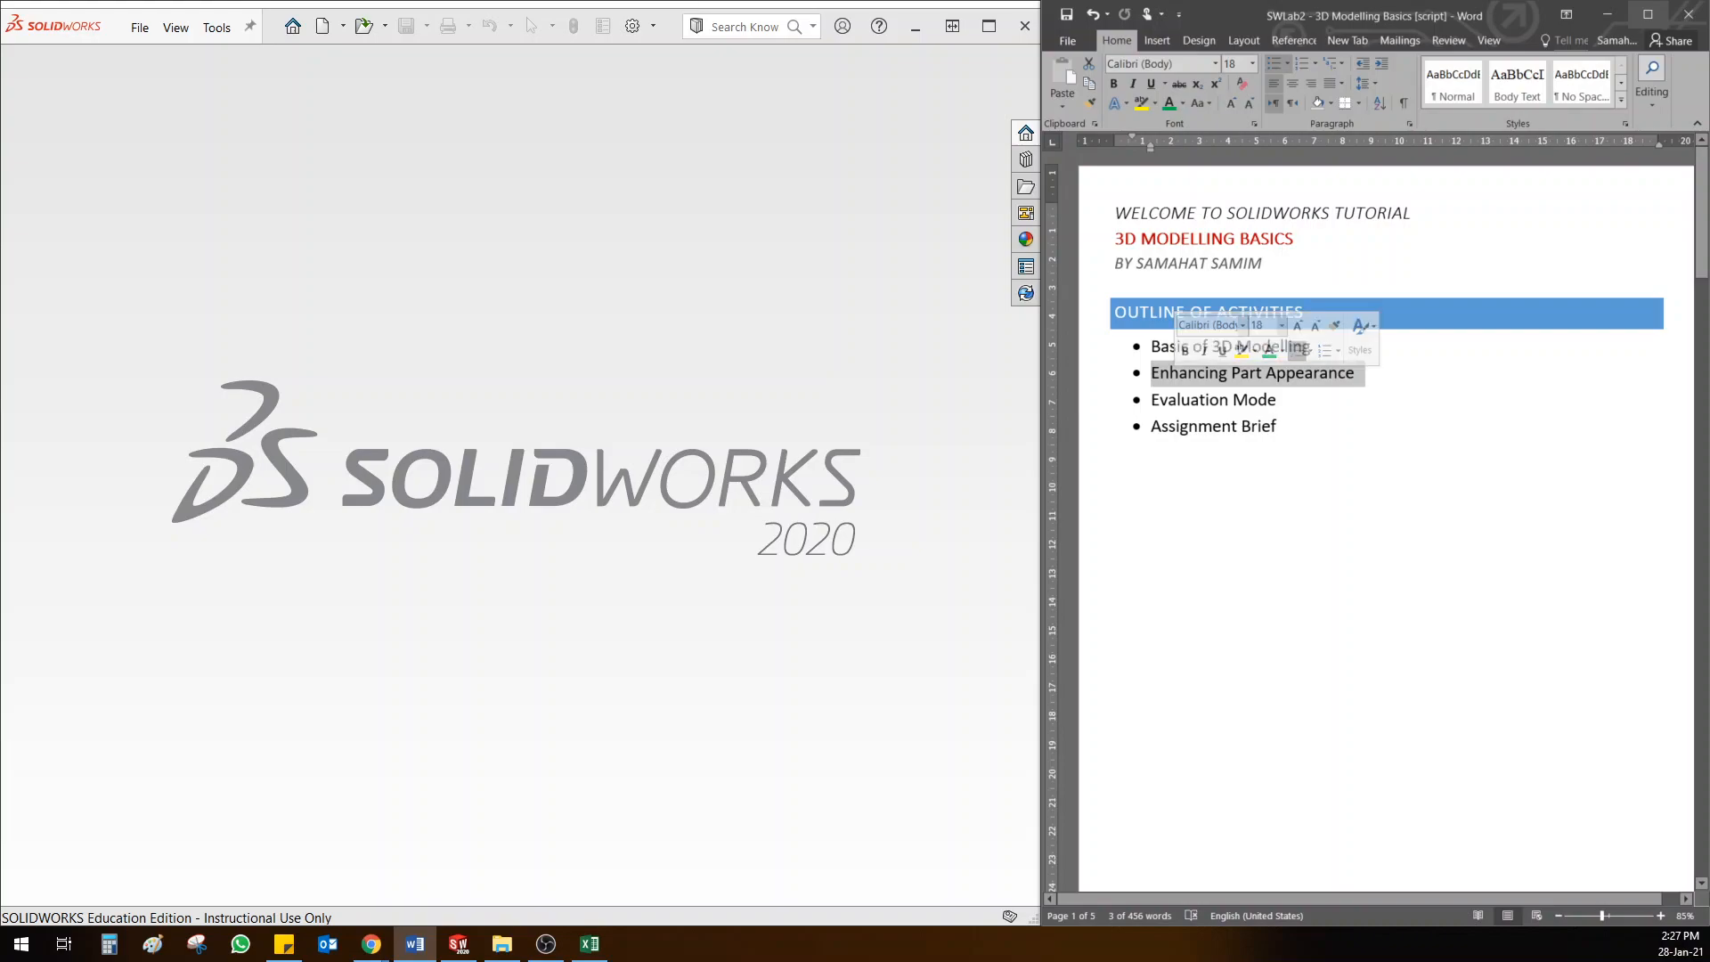
click(1248, 400)
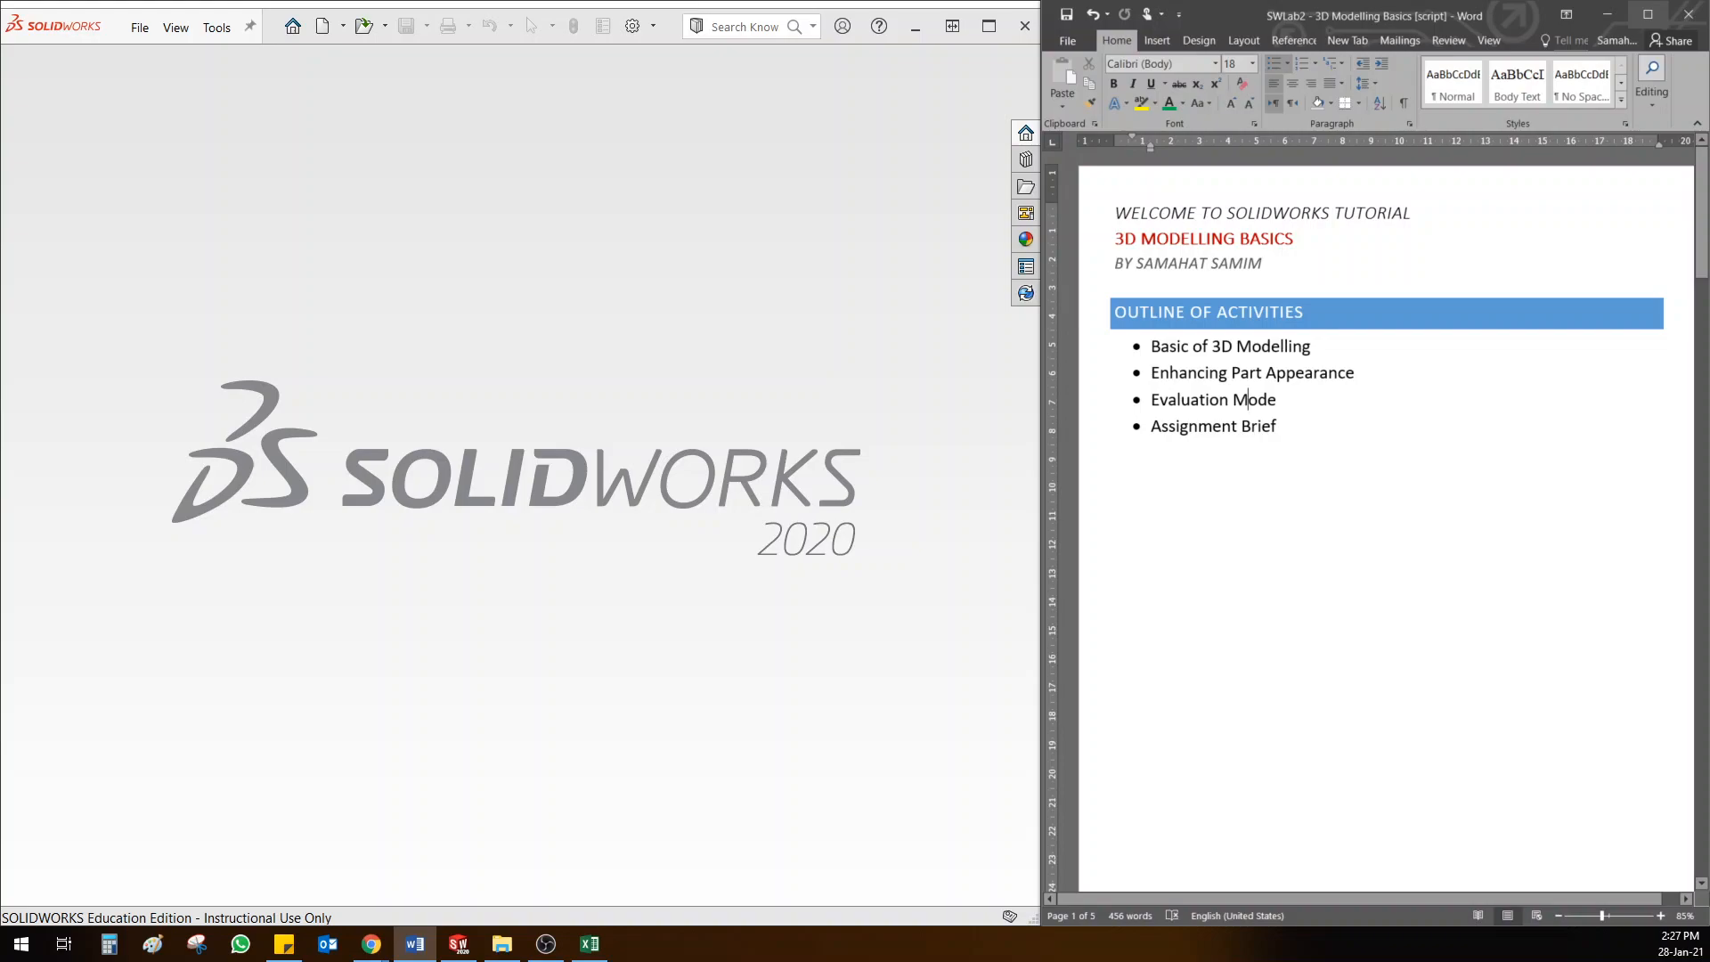
drag(1357, 373, 1150, 373)
click(1233, 400)
triple_click(1233, 400)
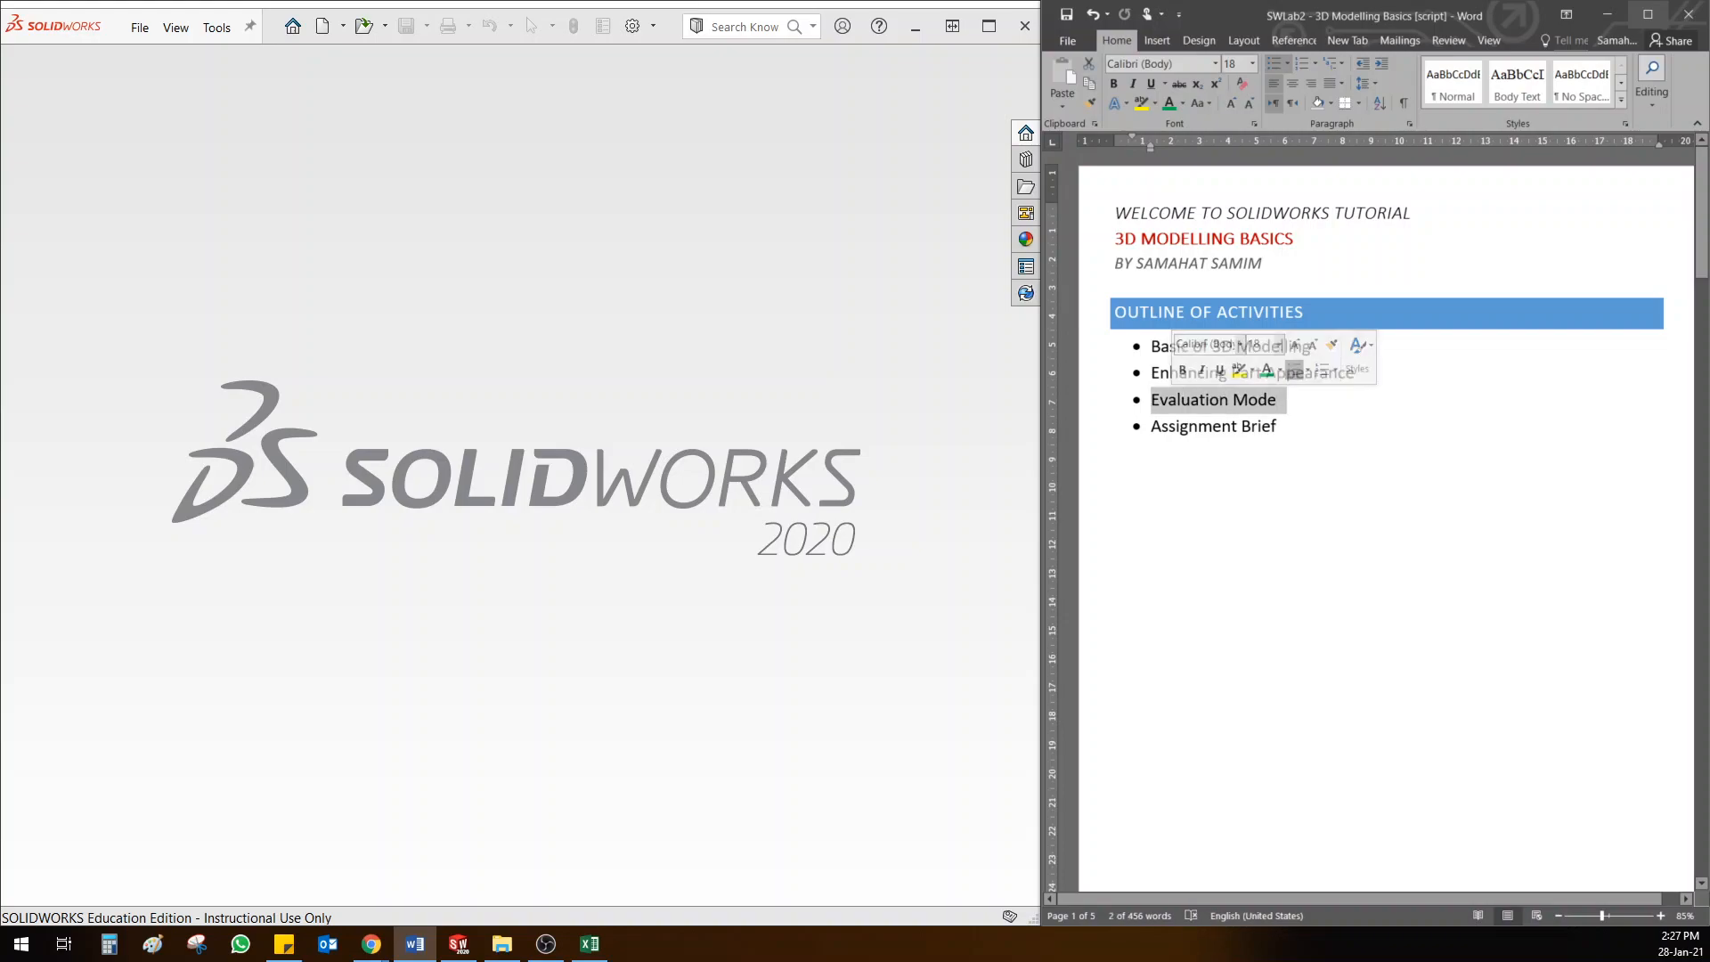
drag(1277, 427, 1151, 427)
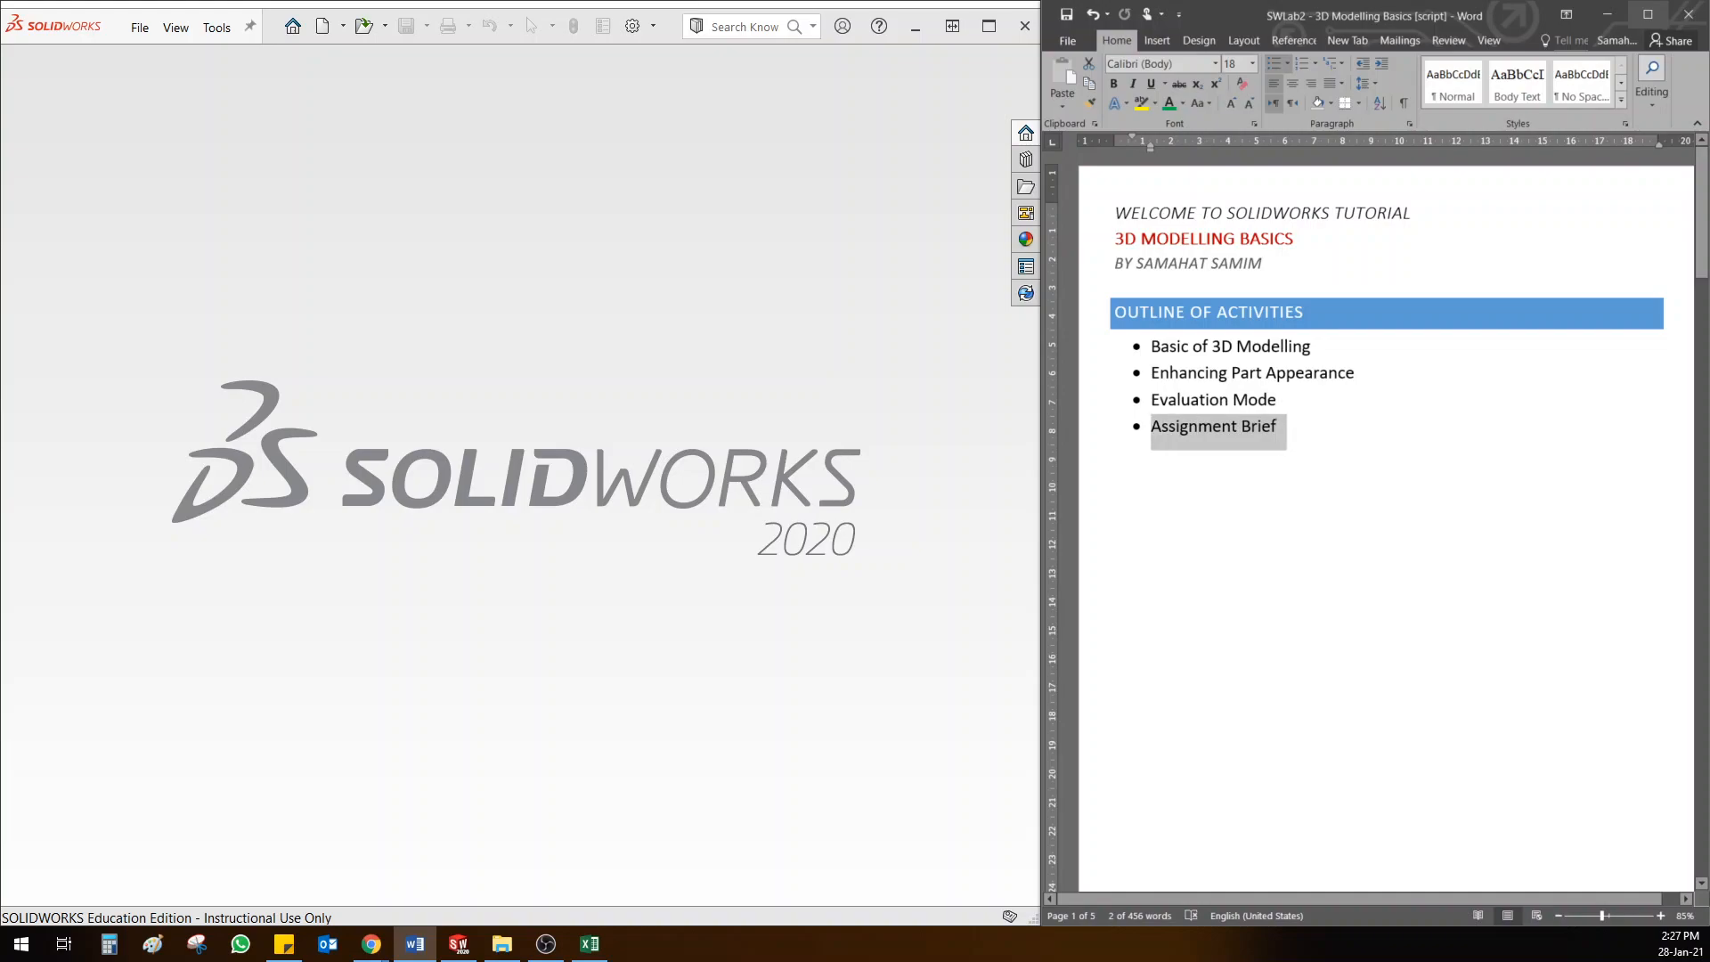
click(1259, 460)
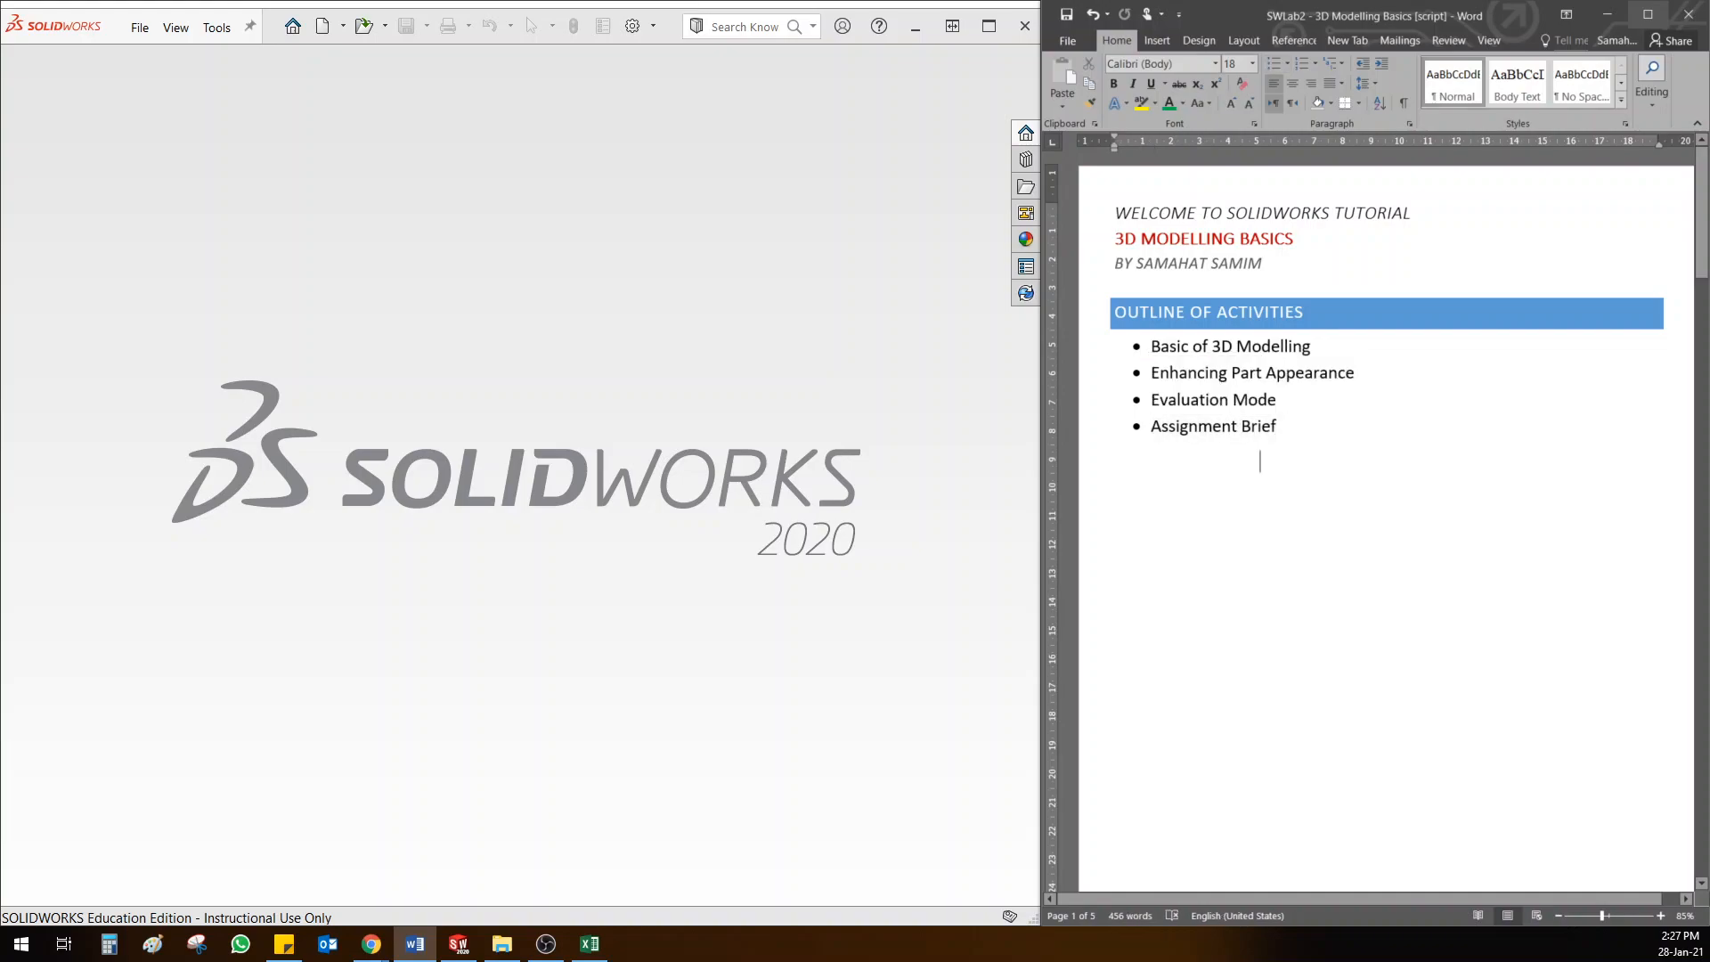
scroll(1259, 461, down, 10)
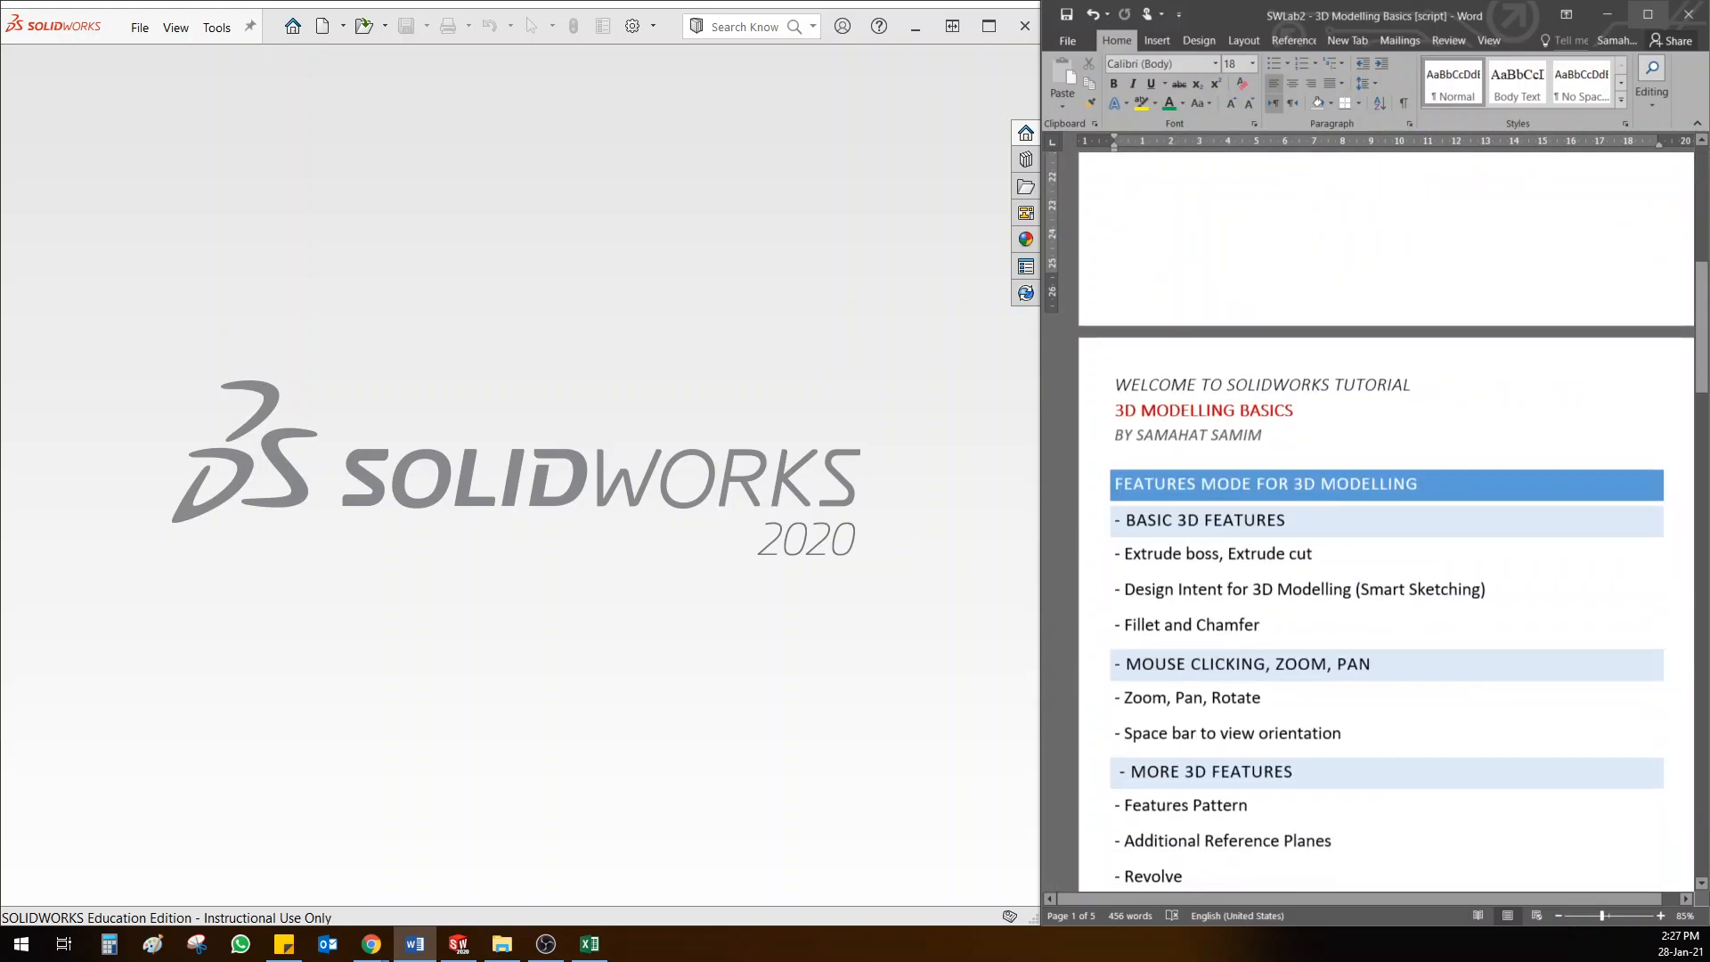
scroll(1376, 527, down, 1)
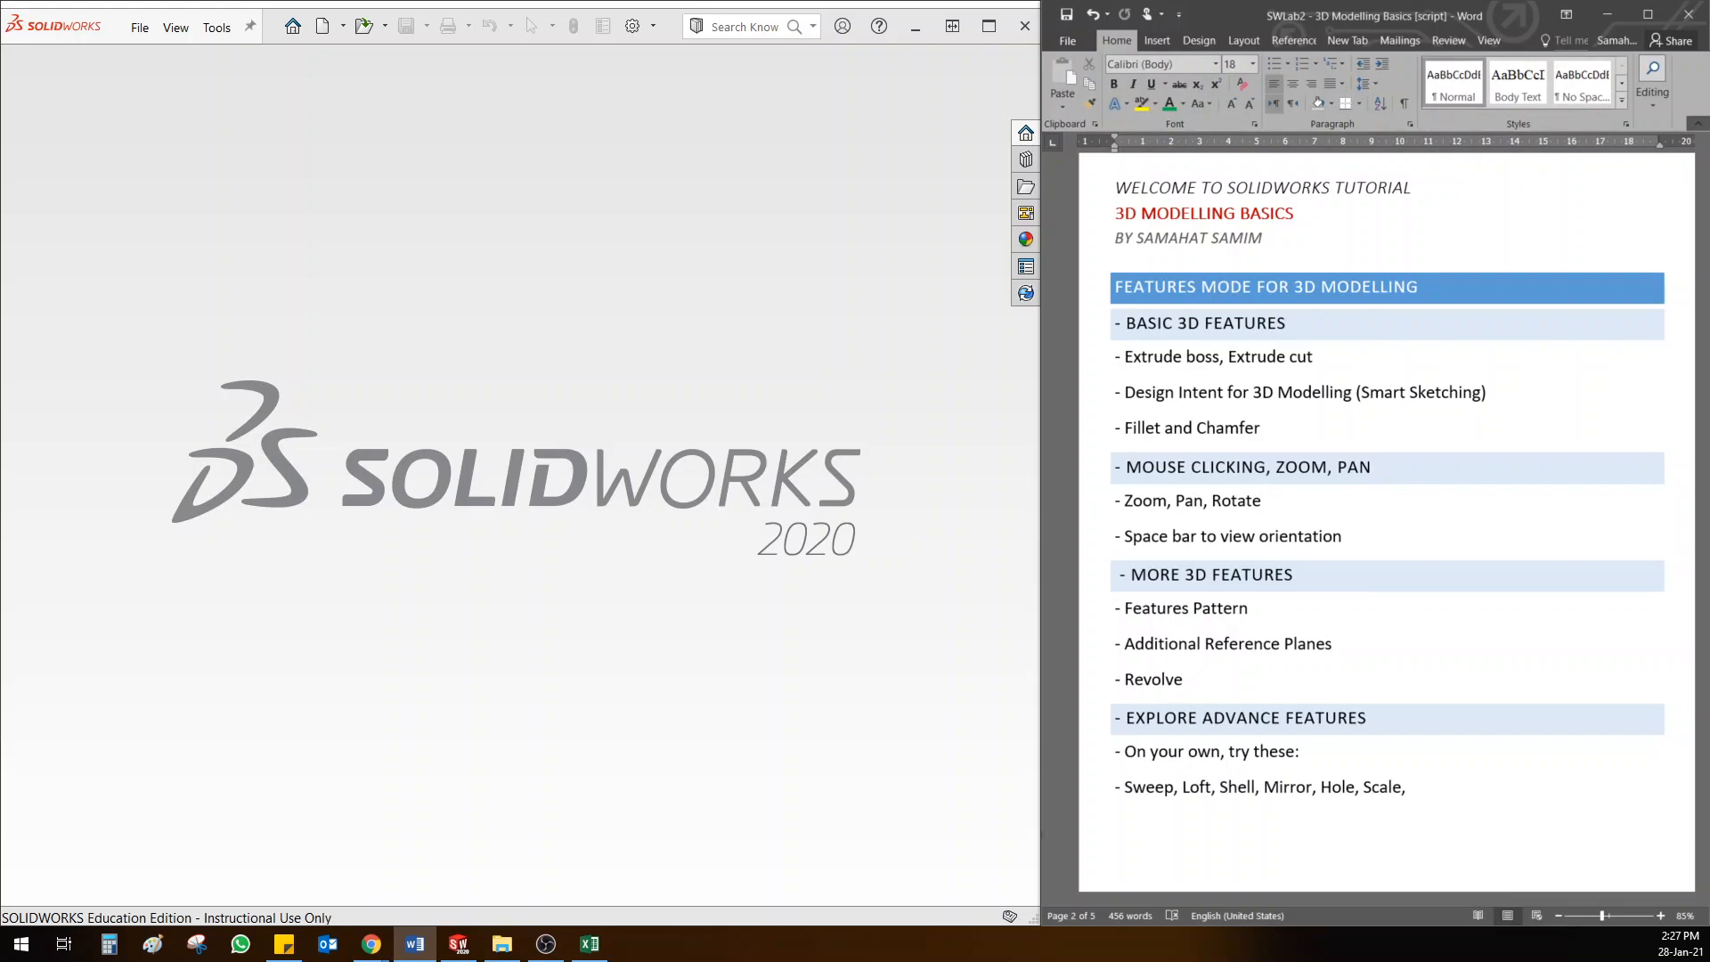
click(1697, 124)
scroll(1385, 485, up, 1)
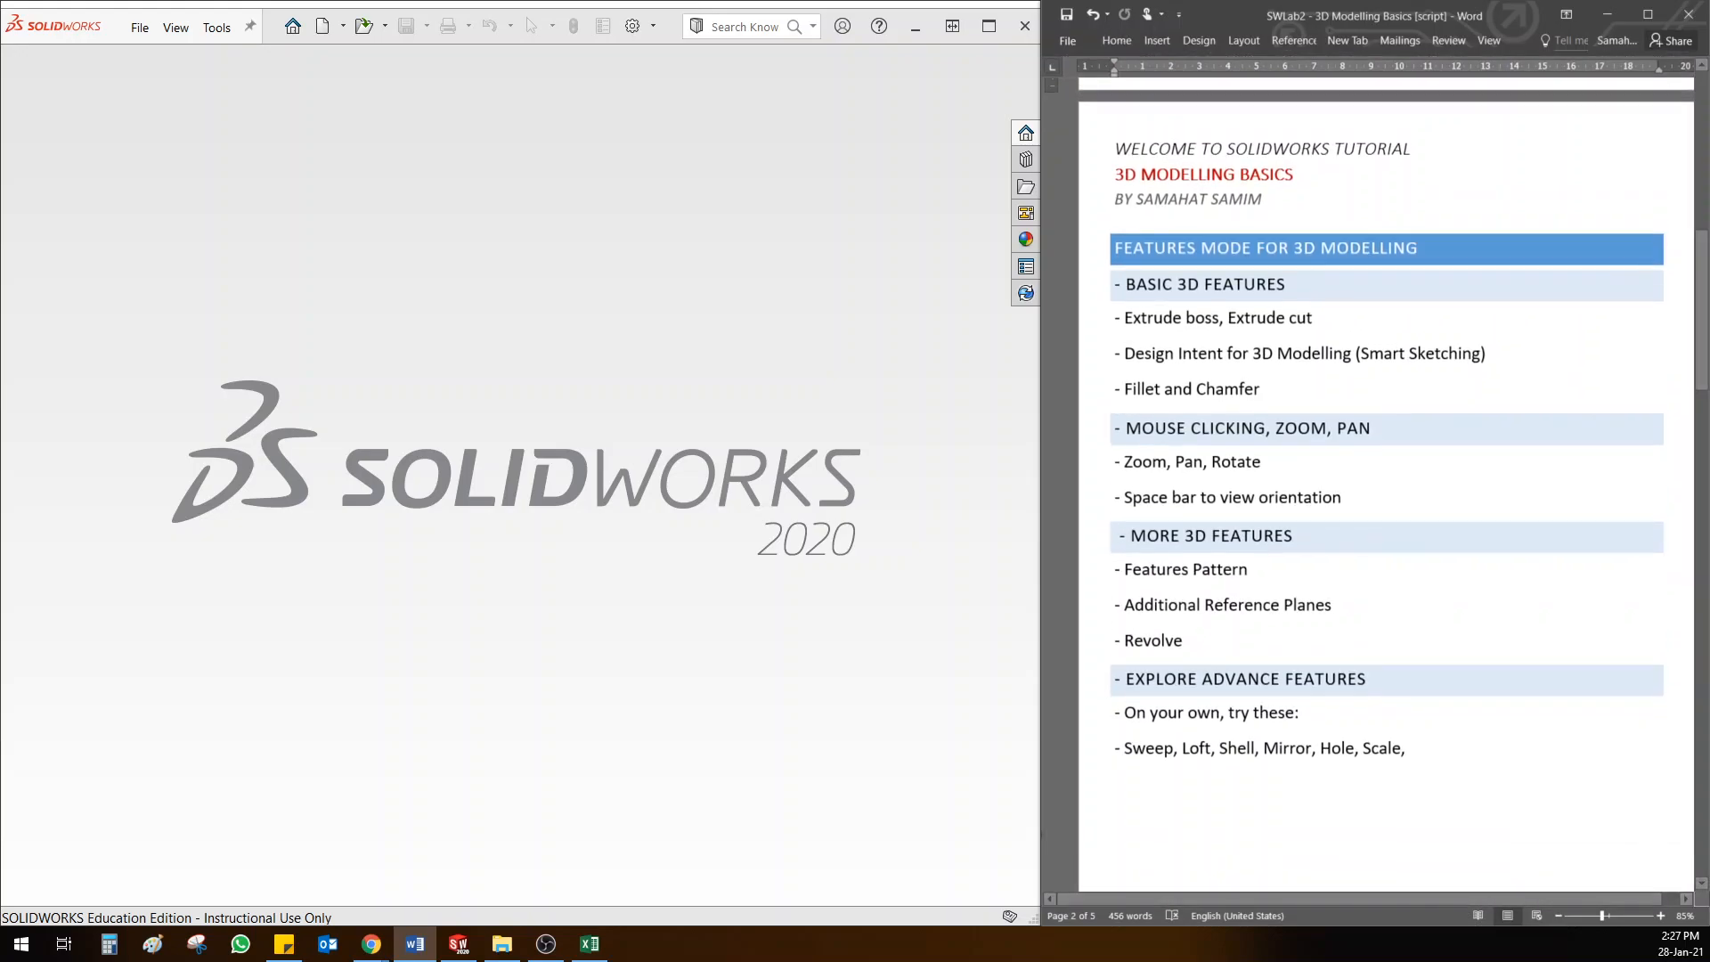
Switch to SOLIDWORKS and create a new Part document.
key(alt+Tab)
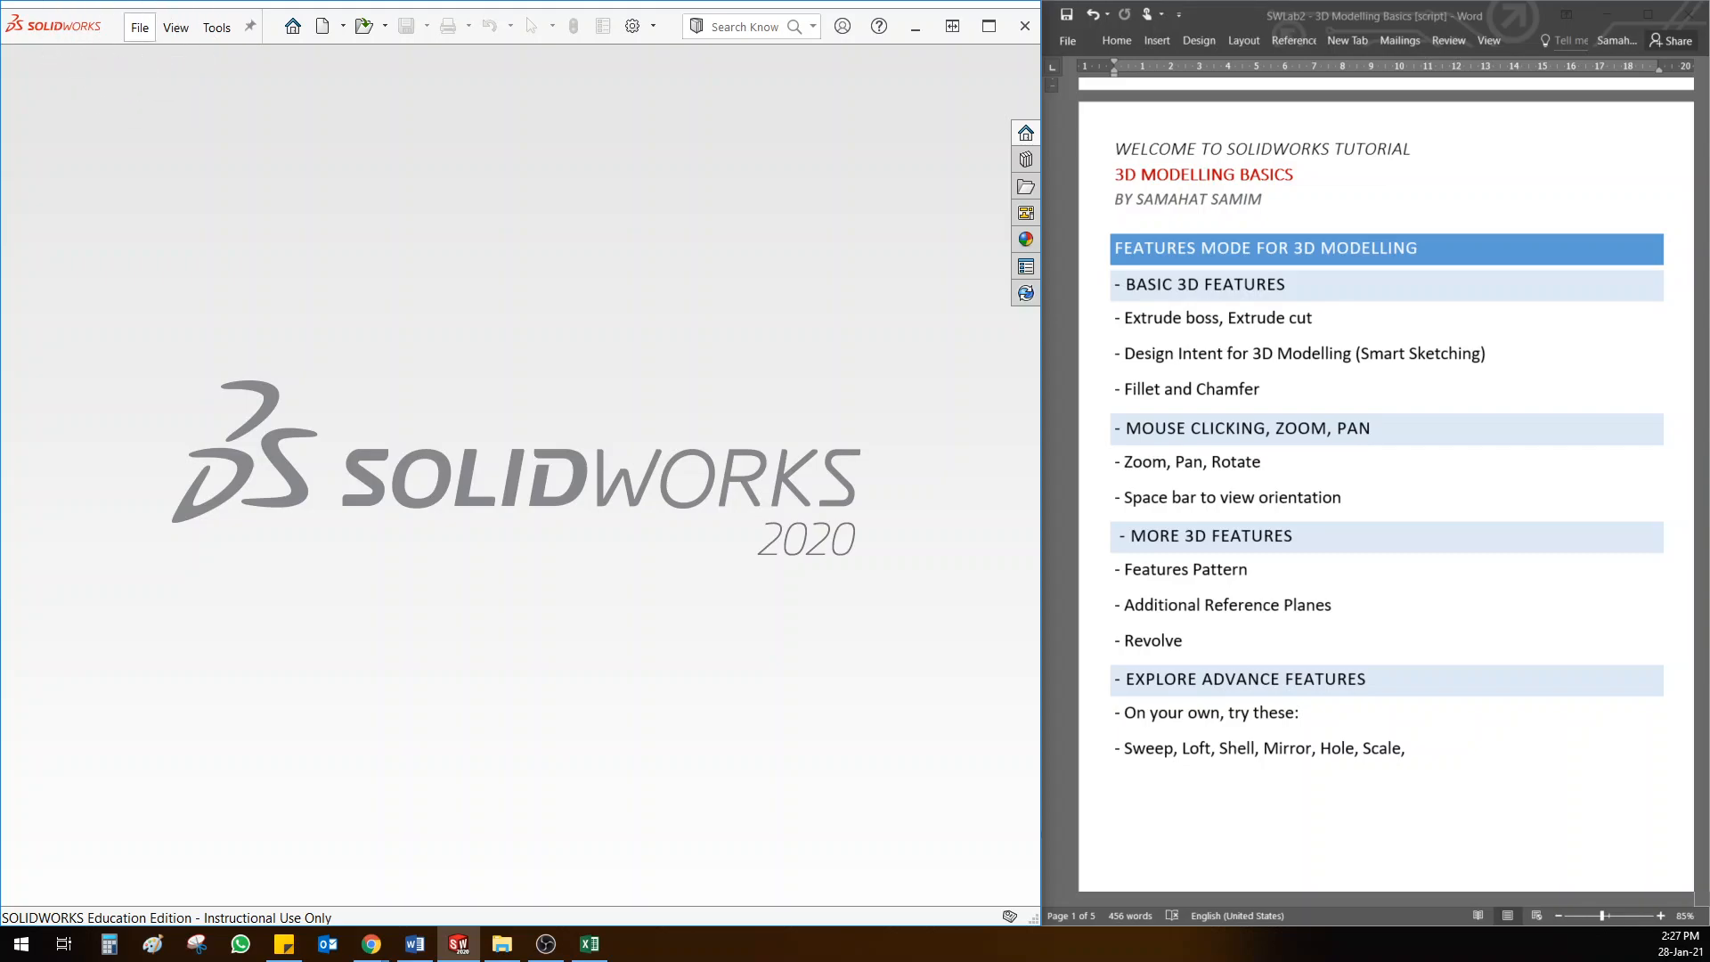
click(139, 26)
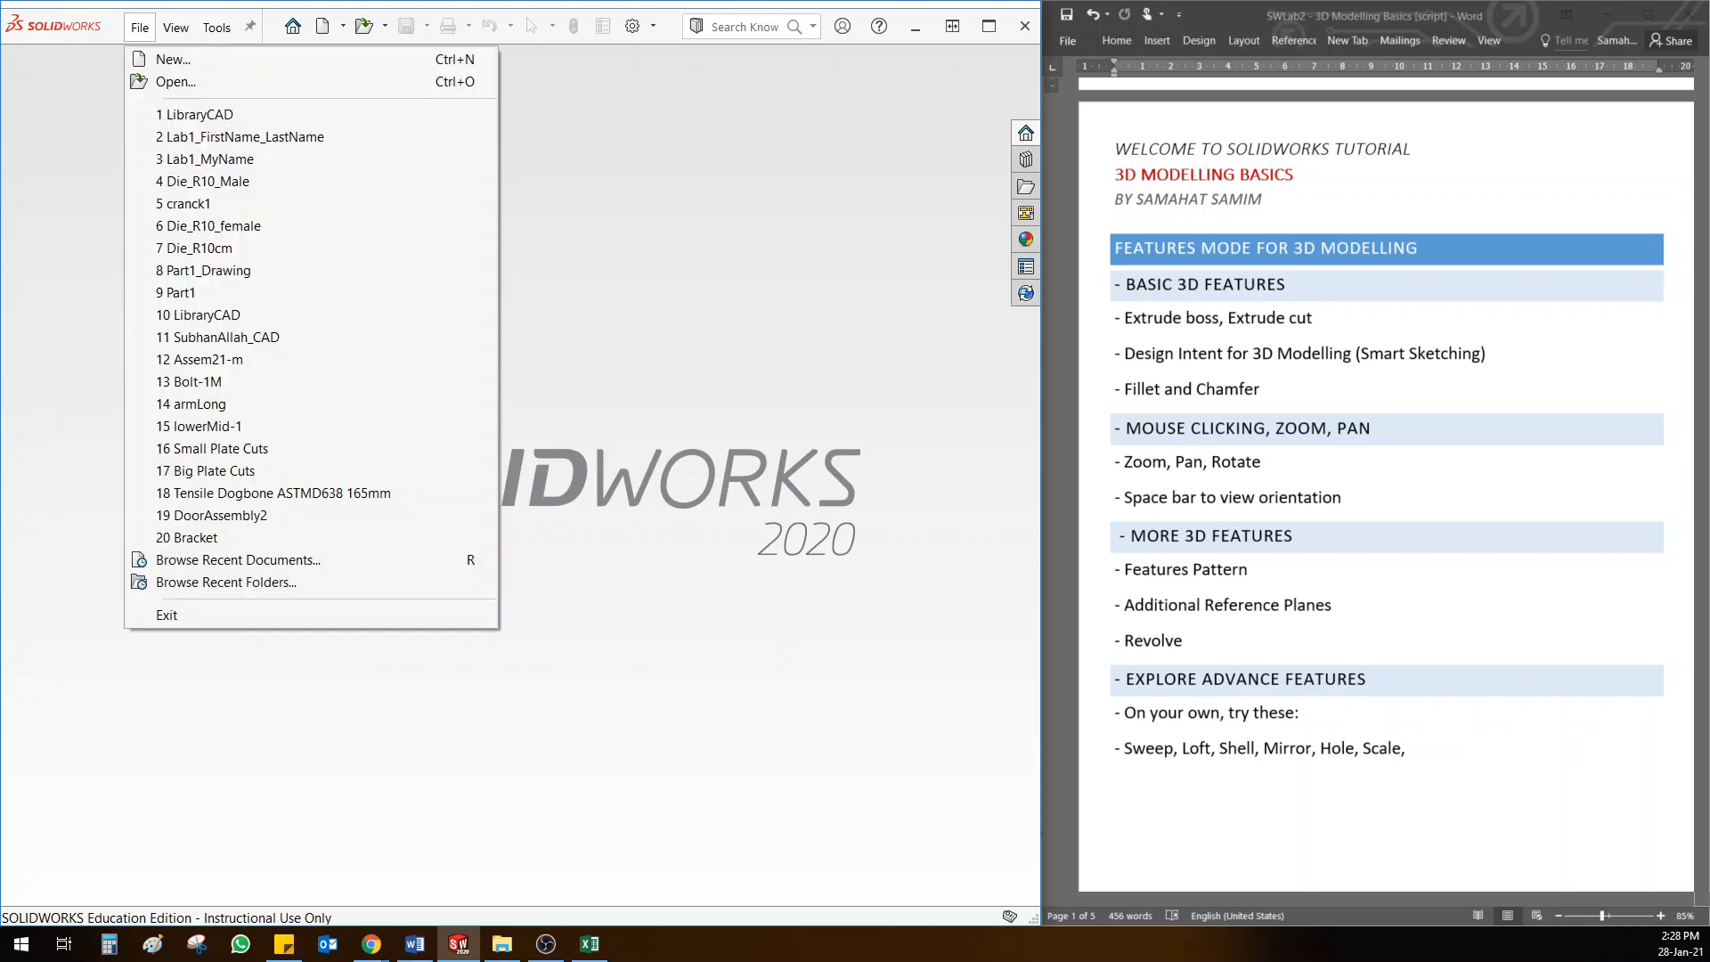
click(175, 28)
click(175, 27)
click(175, 28)
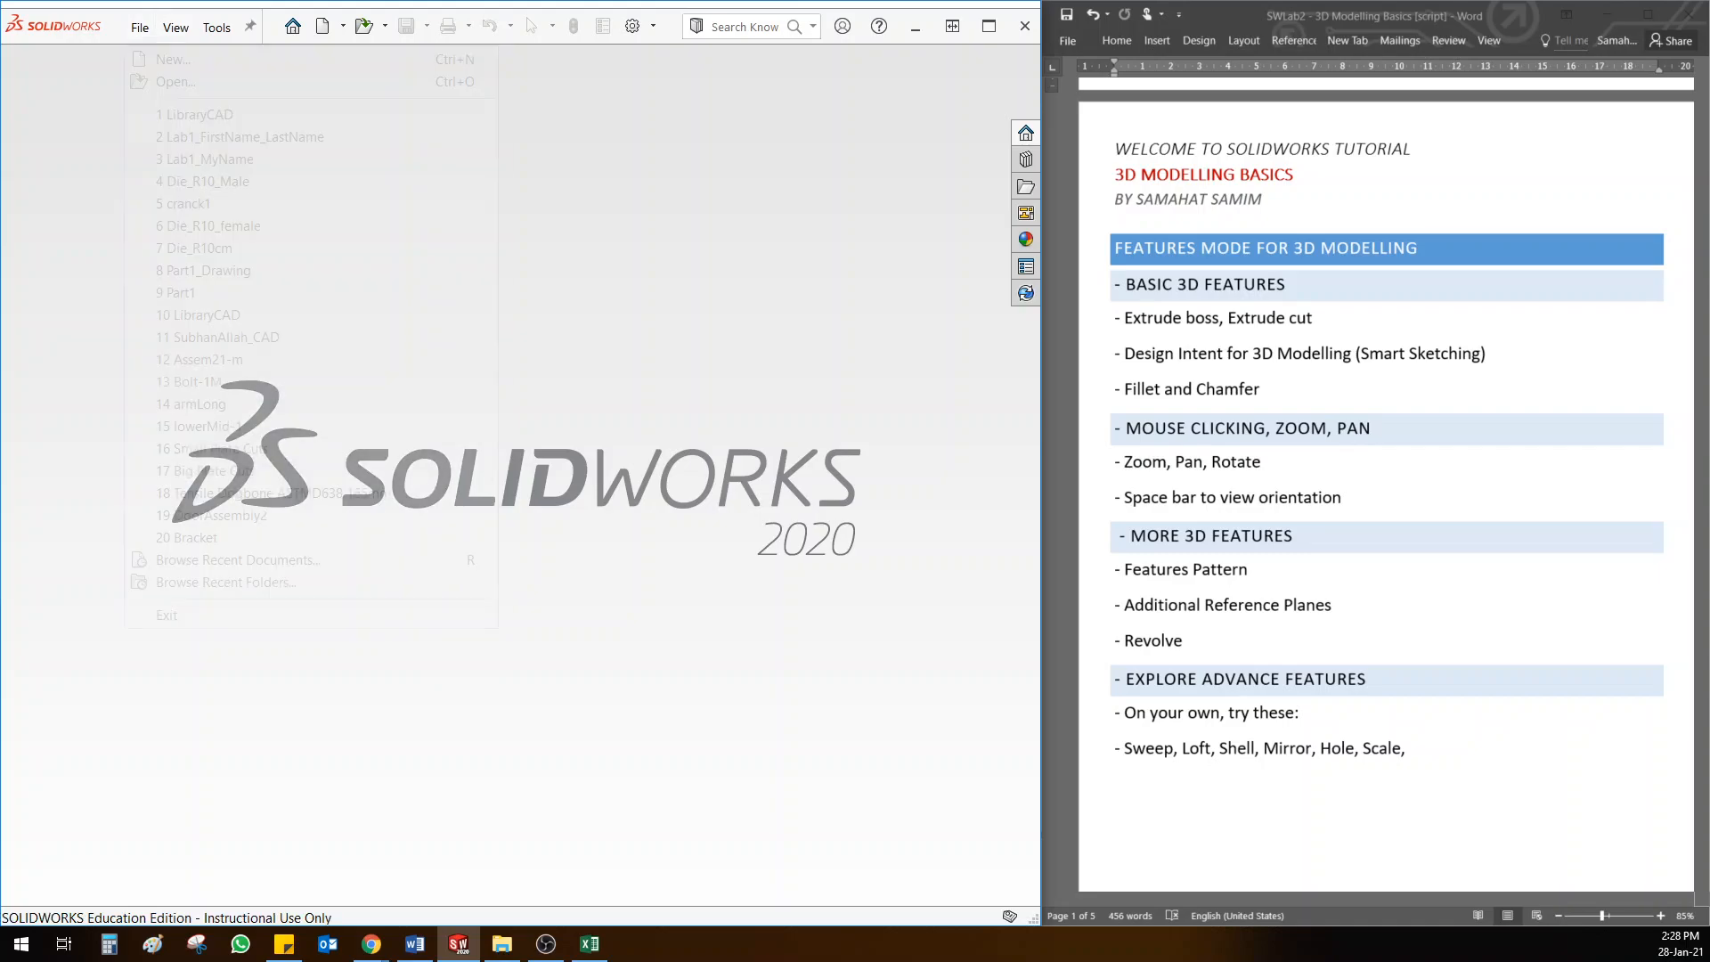
click(140, 28)
click(173, 59)
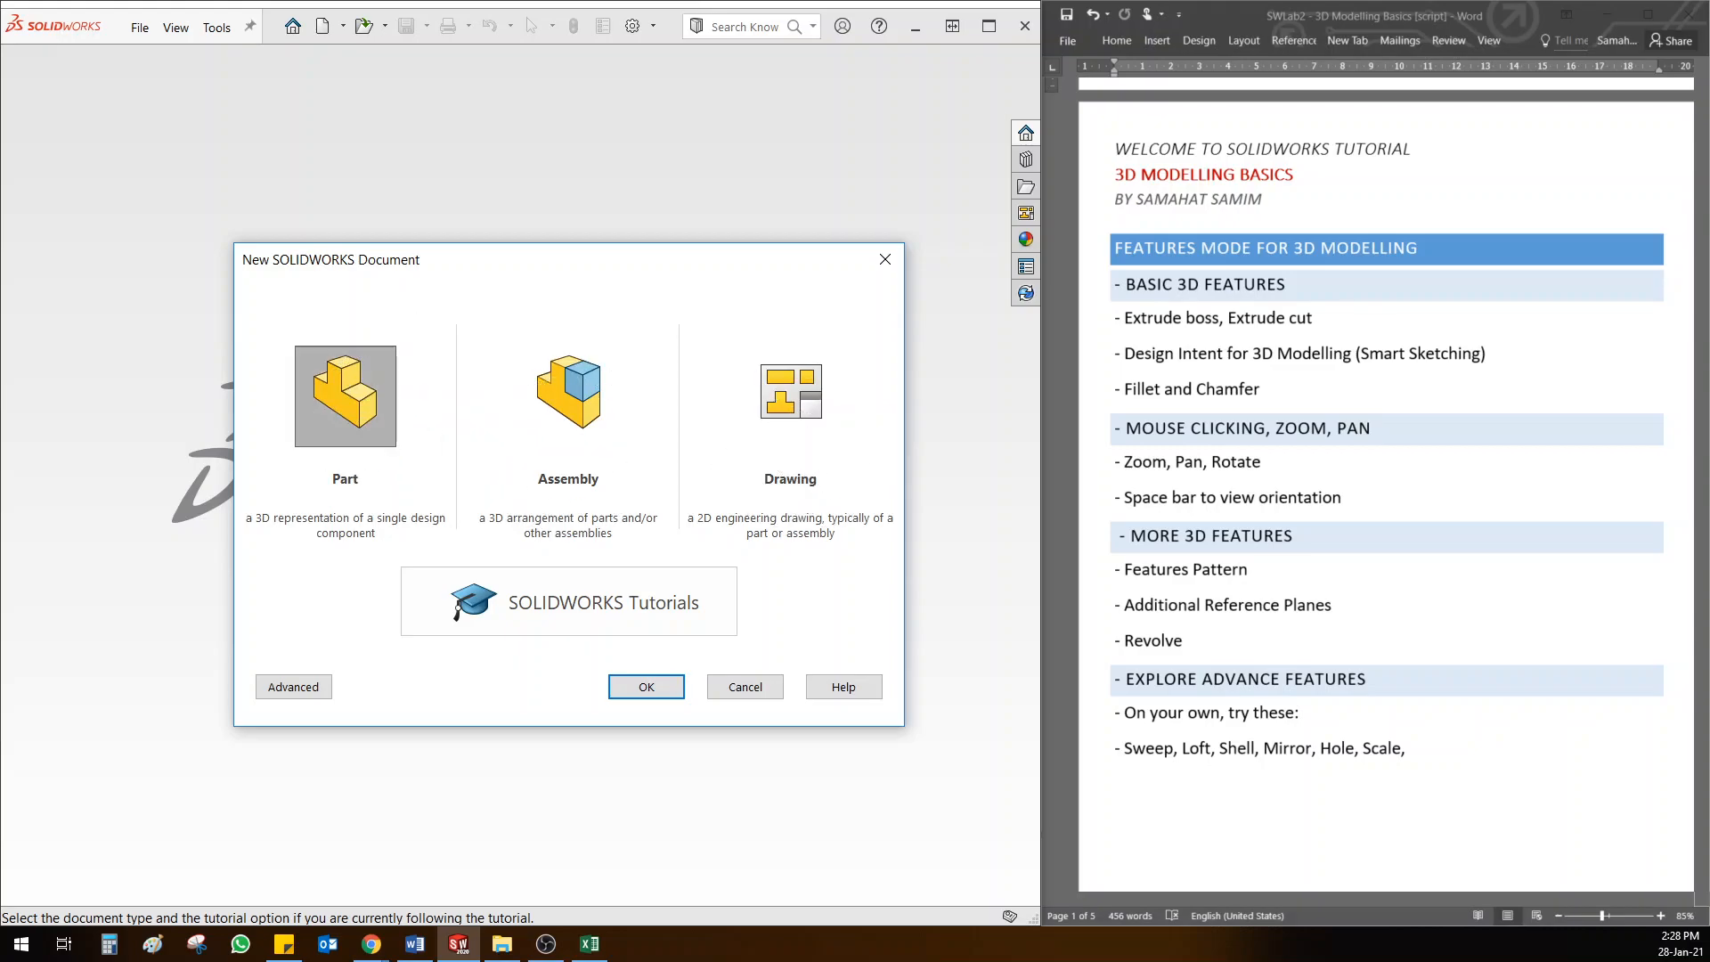
click(628, 683)
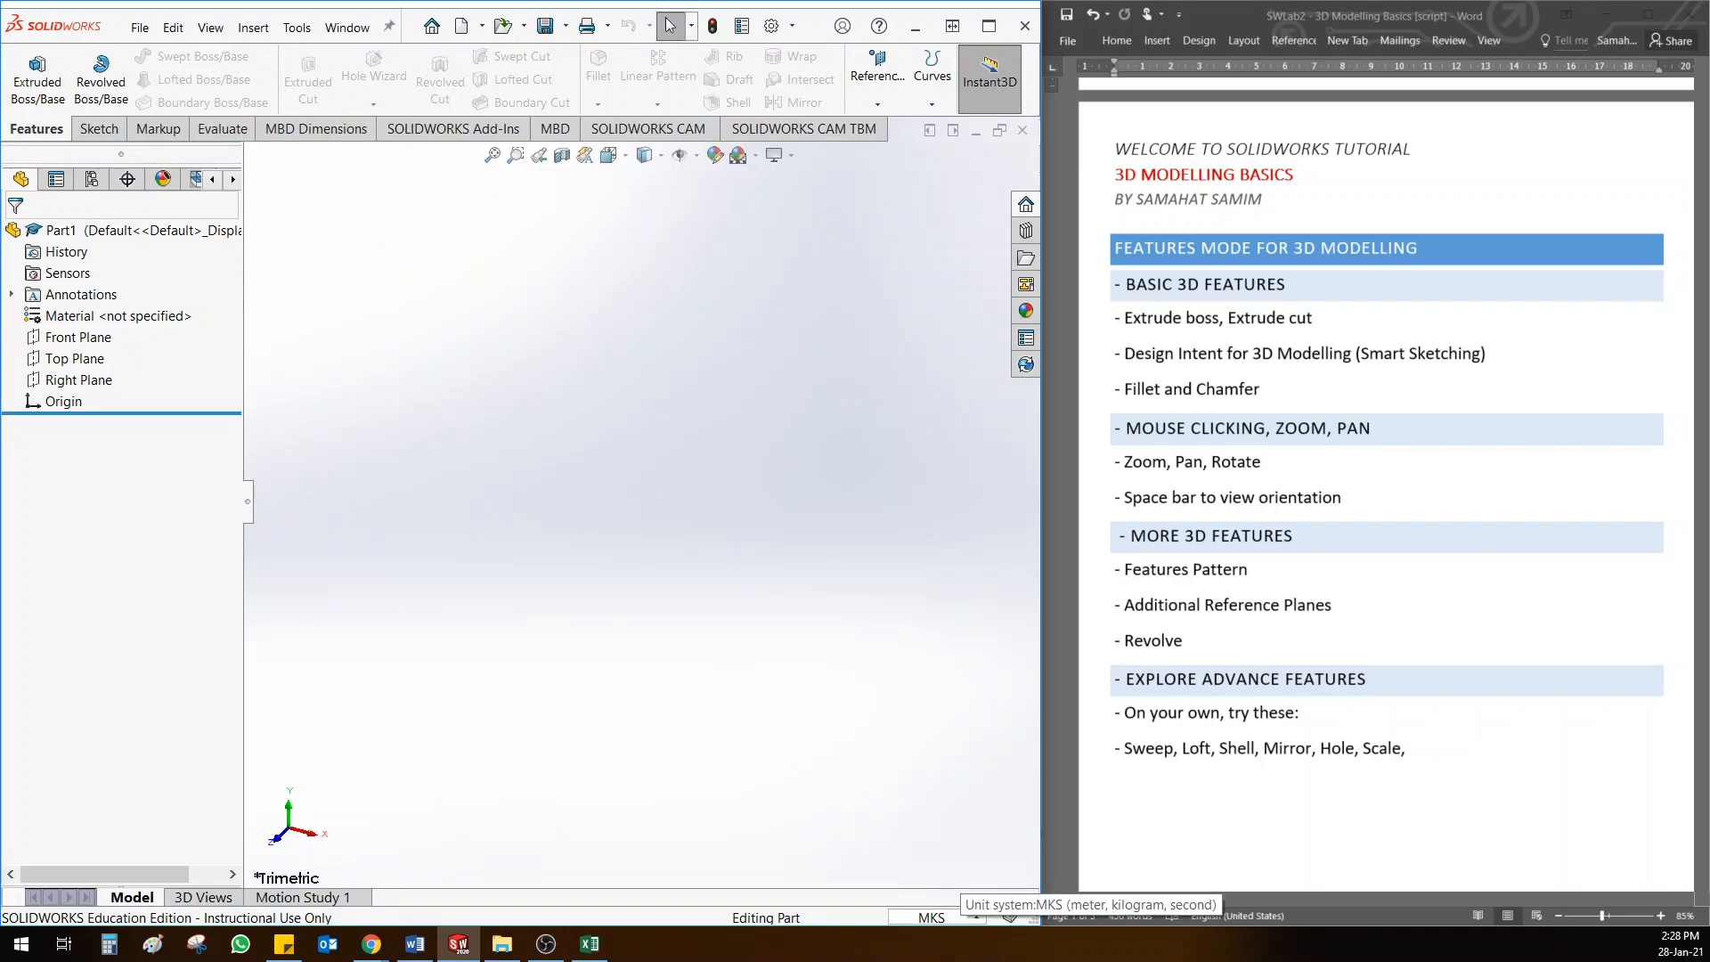
Set the part's unit system to MMGS (millimeter, gram, second).
click(959, 914)
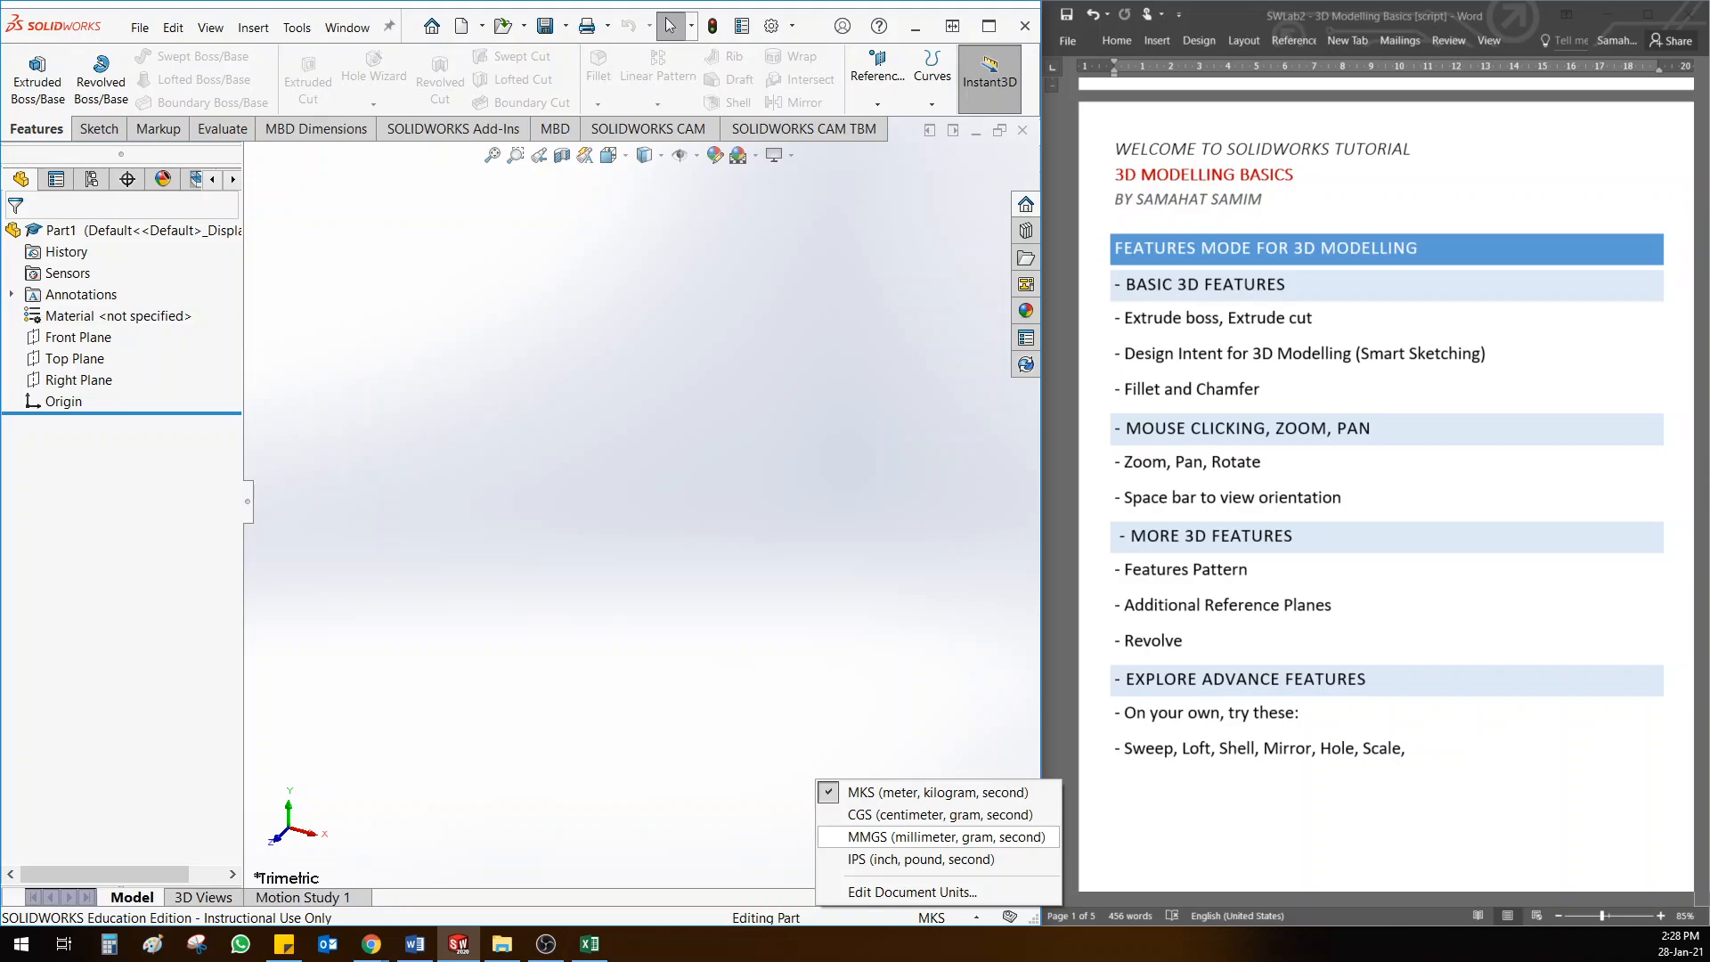
click(945, 836)
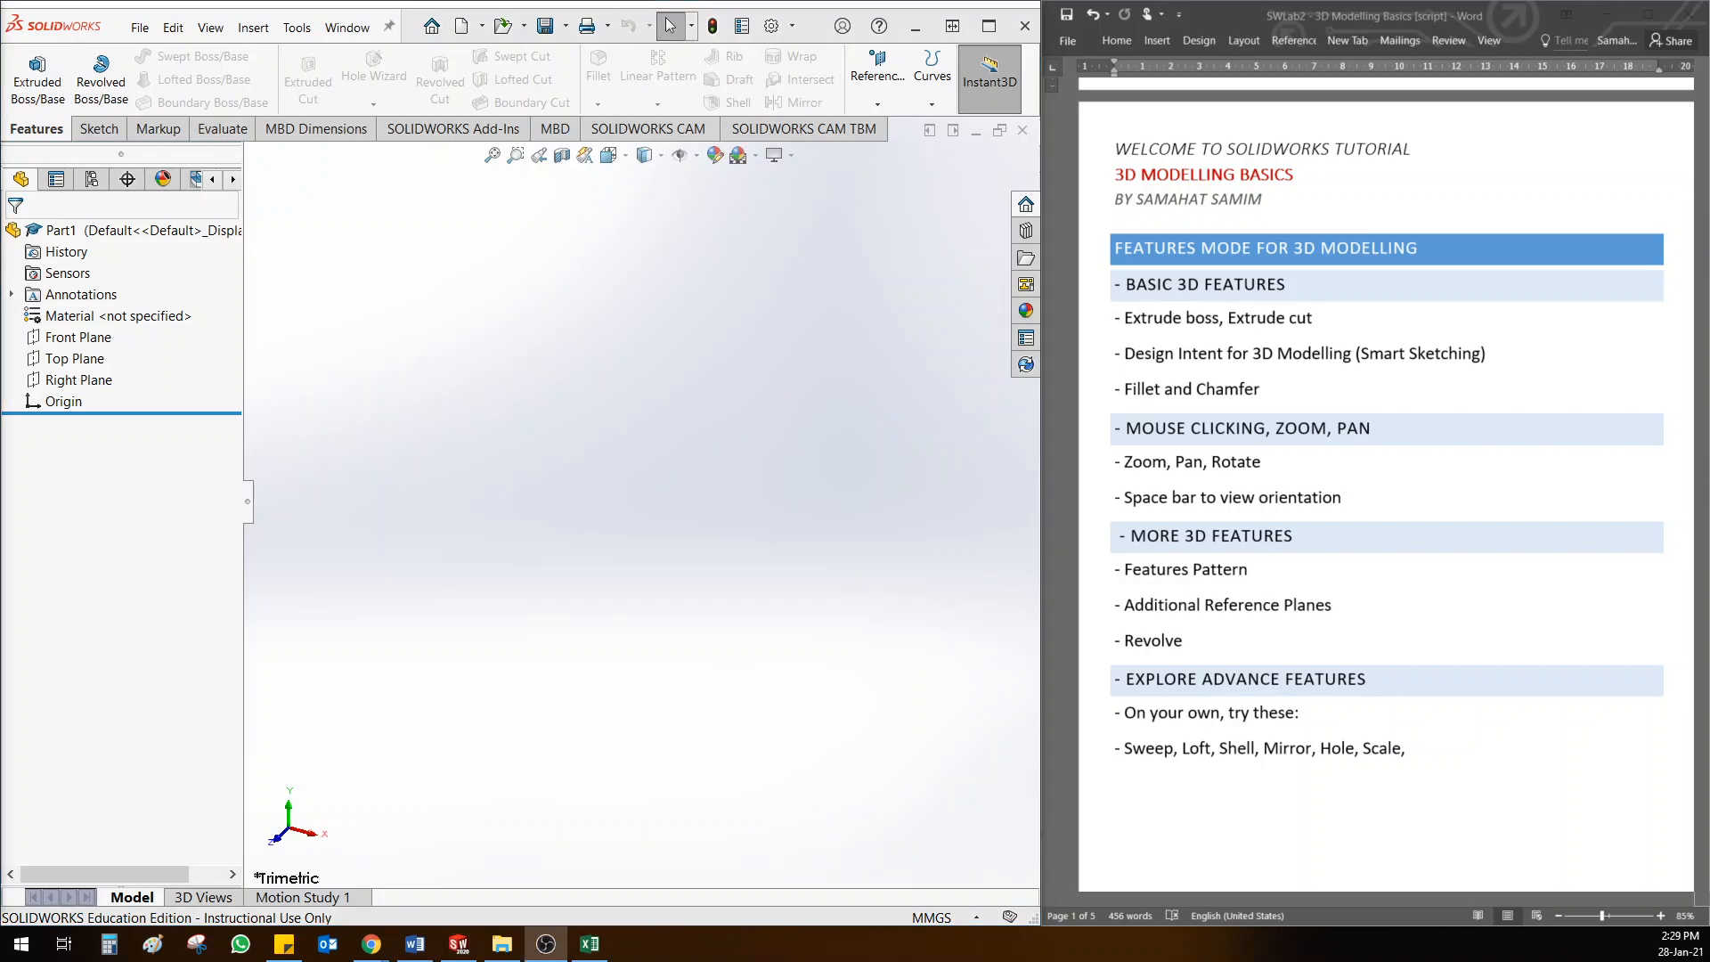
click(931, 918)
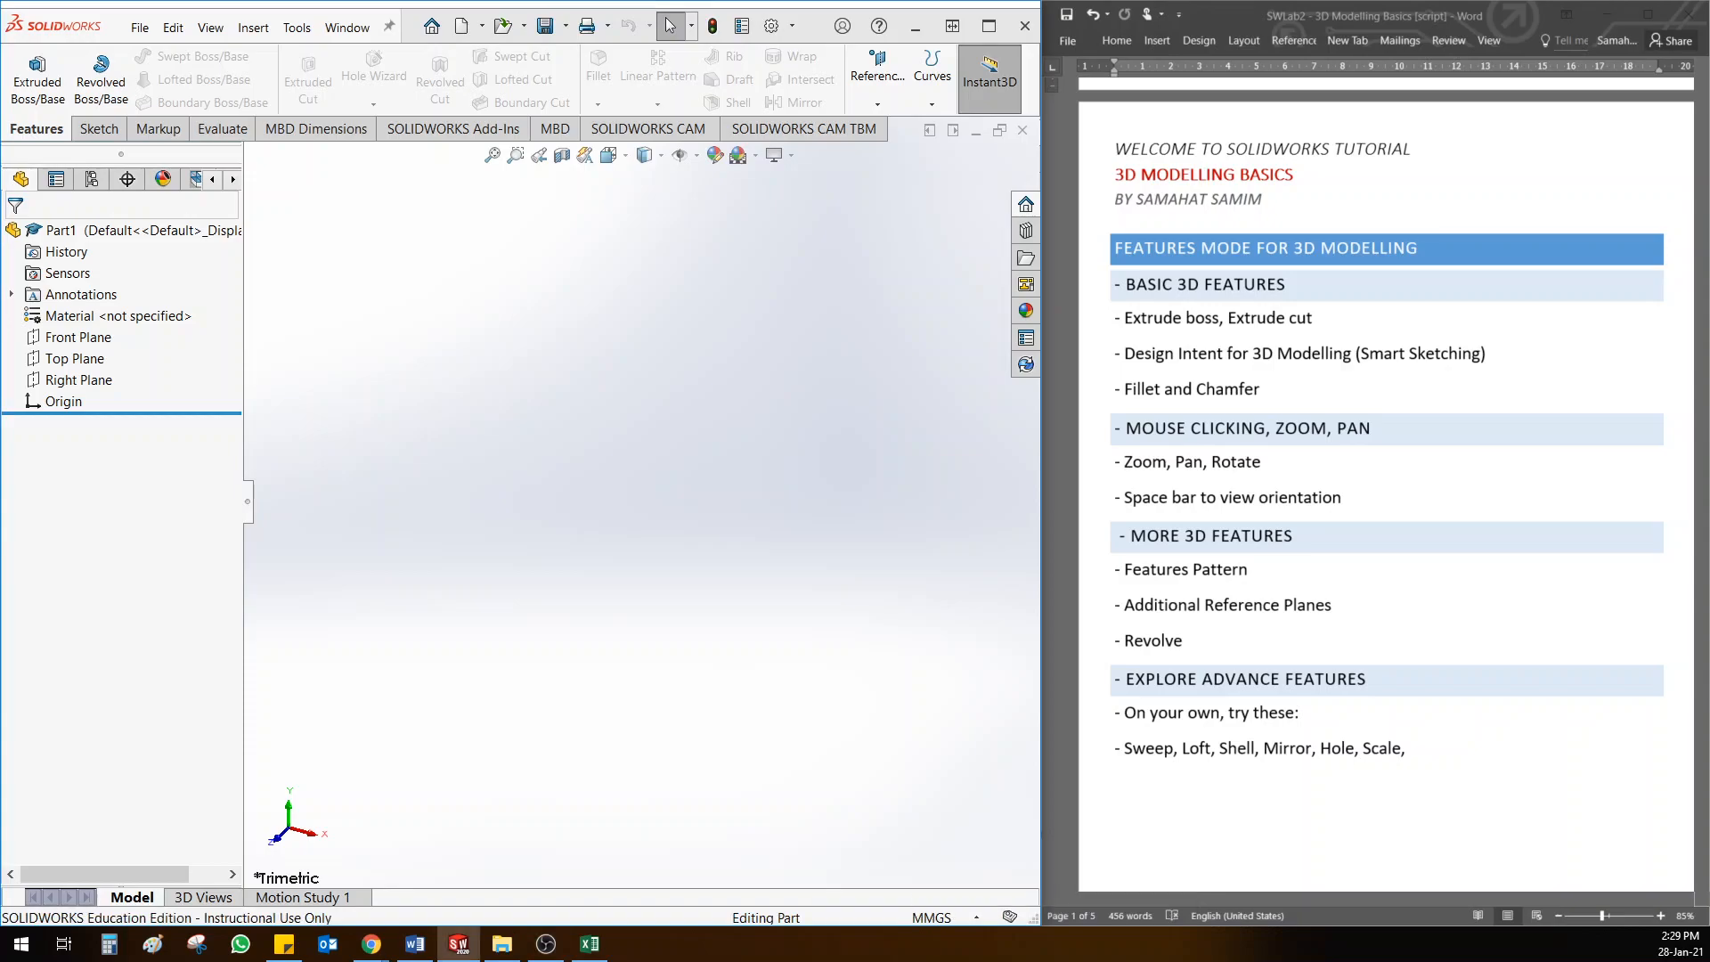
click(945, 836)
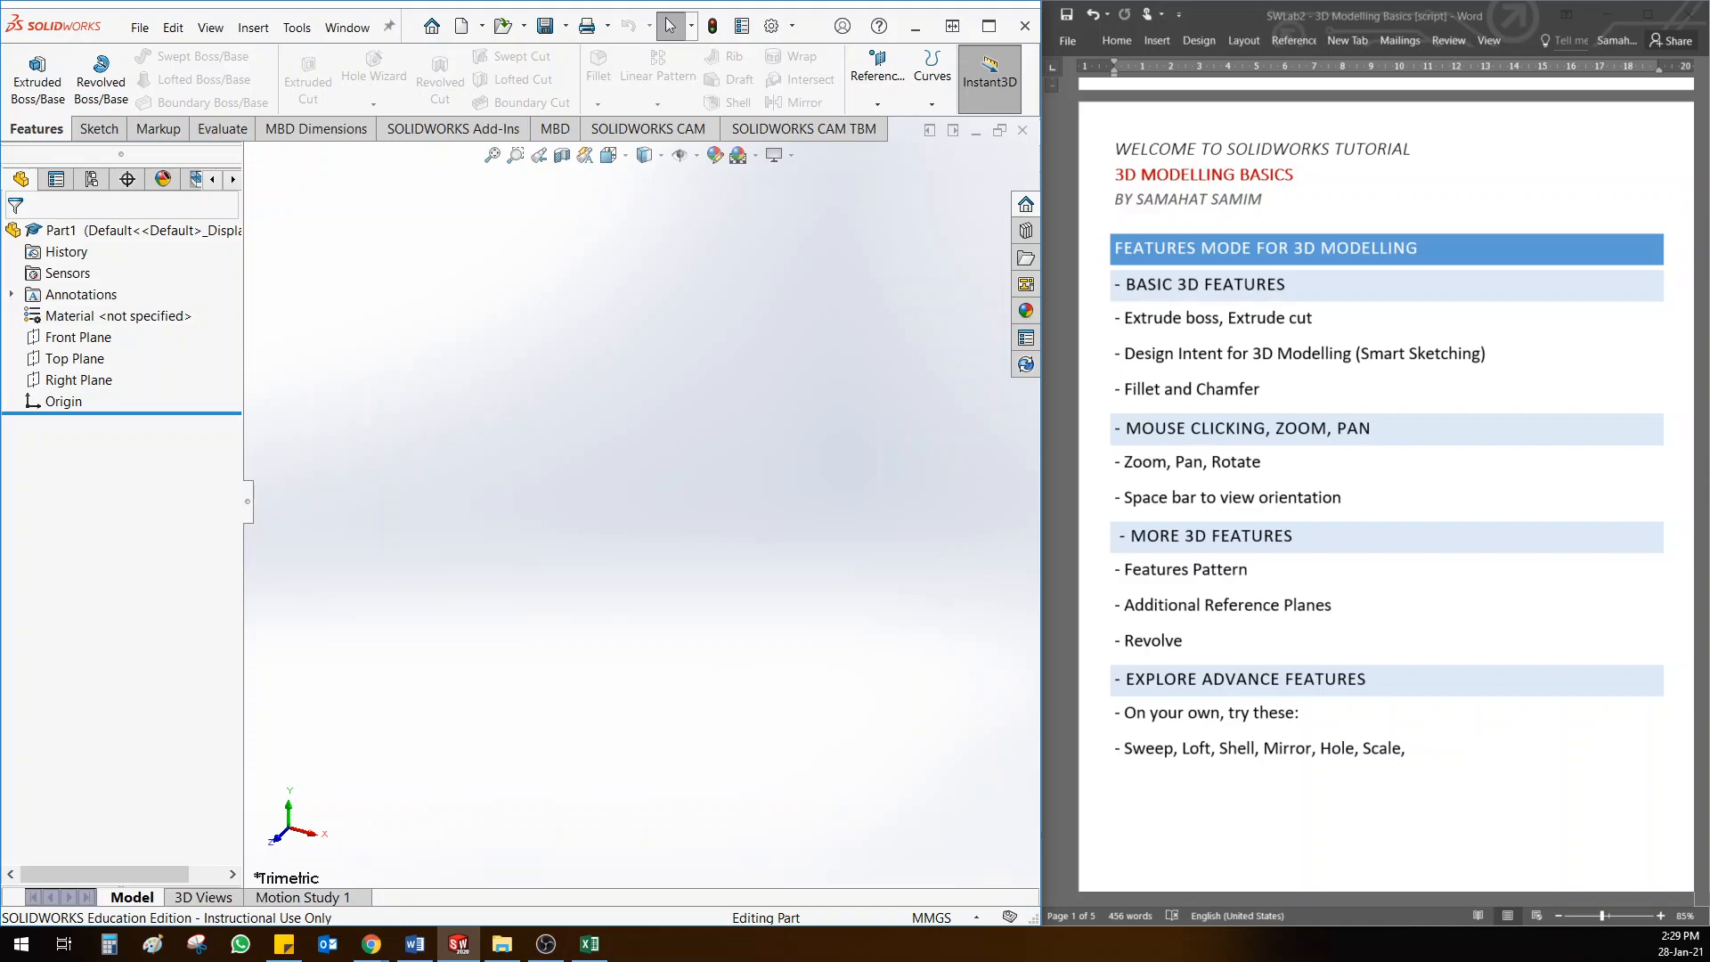
Highlight the "Extrude boss, Extrude cut" topic in the Word notes and return to SOLIDWORKS.
key(alt+Tab)
drag(1318, 318, 1114, 318)
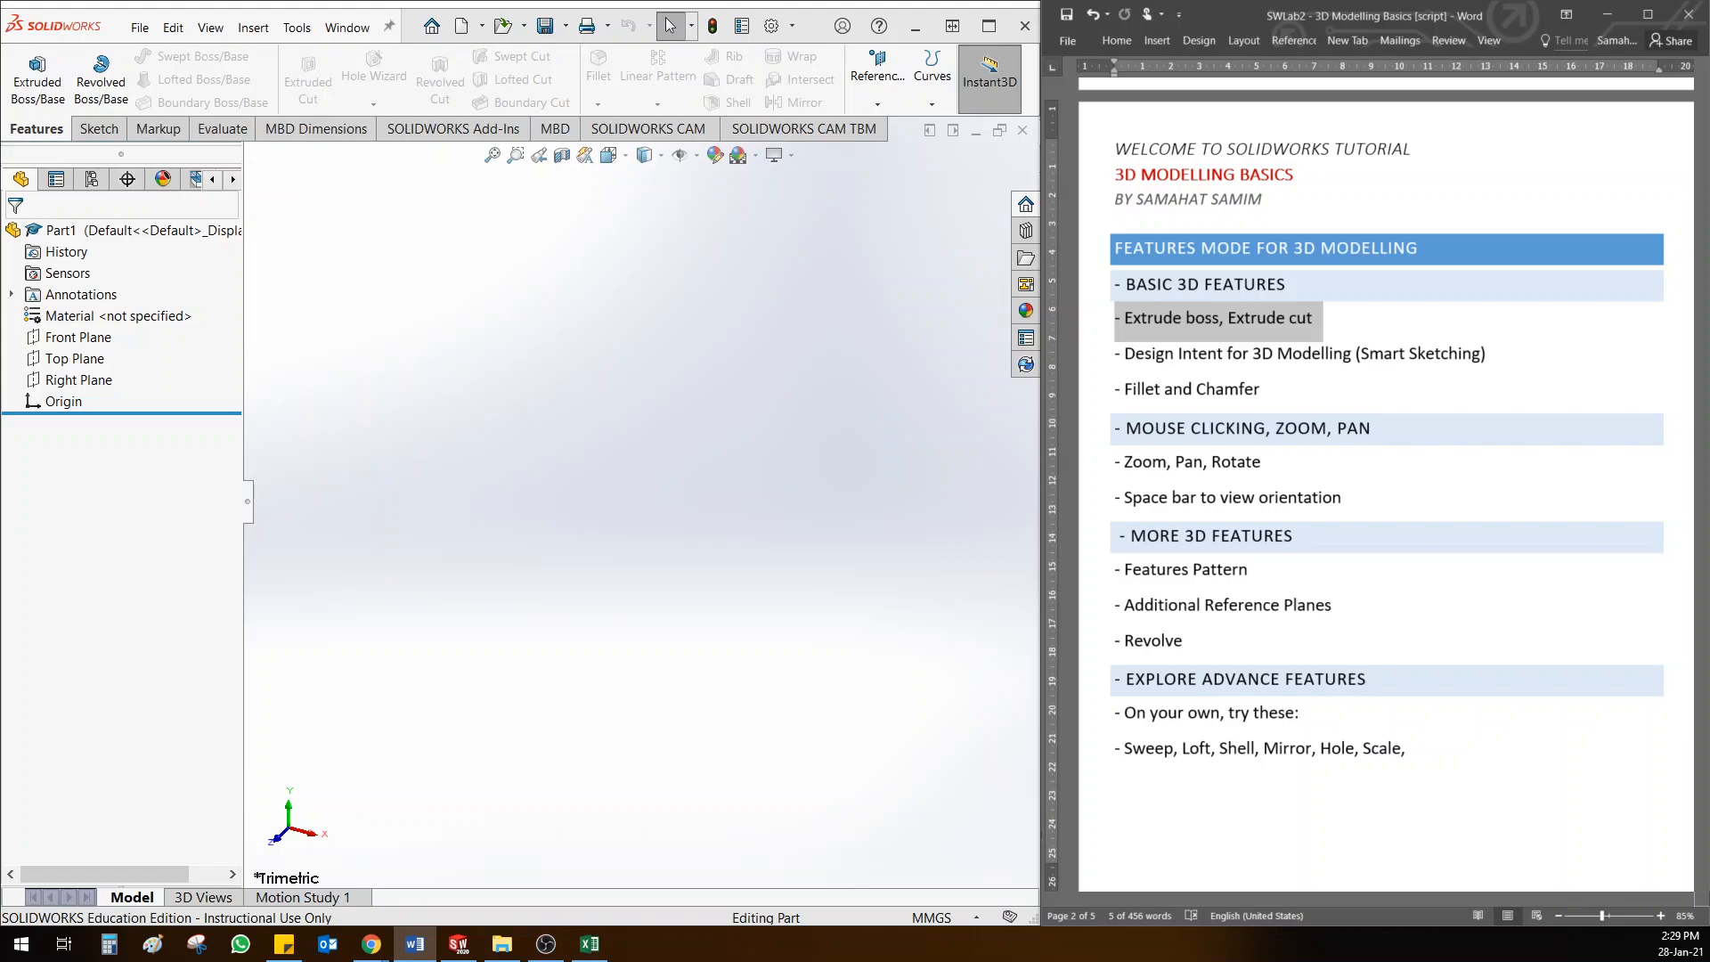
key(alt+Tab)
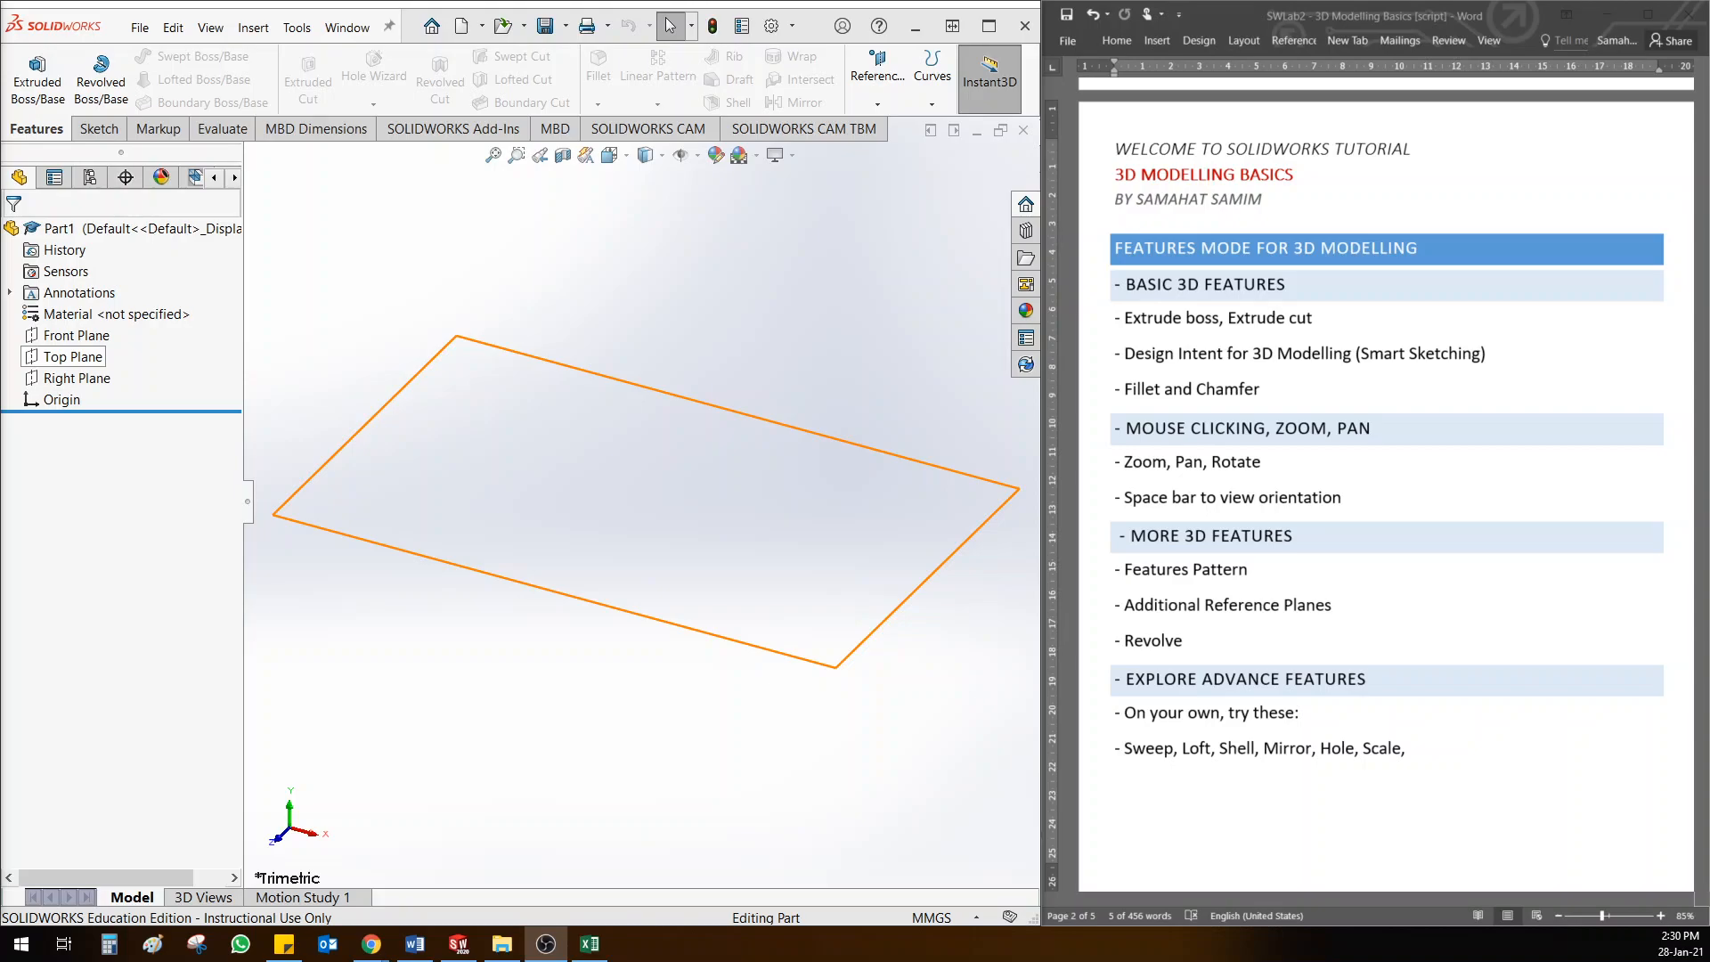
Start a sketch on the Top Plane and draw a center rectangle about 113 by 113 mm centred on the origin.
click(73, 356)
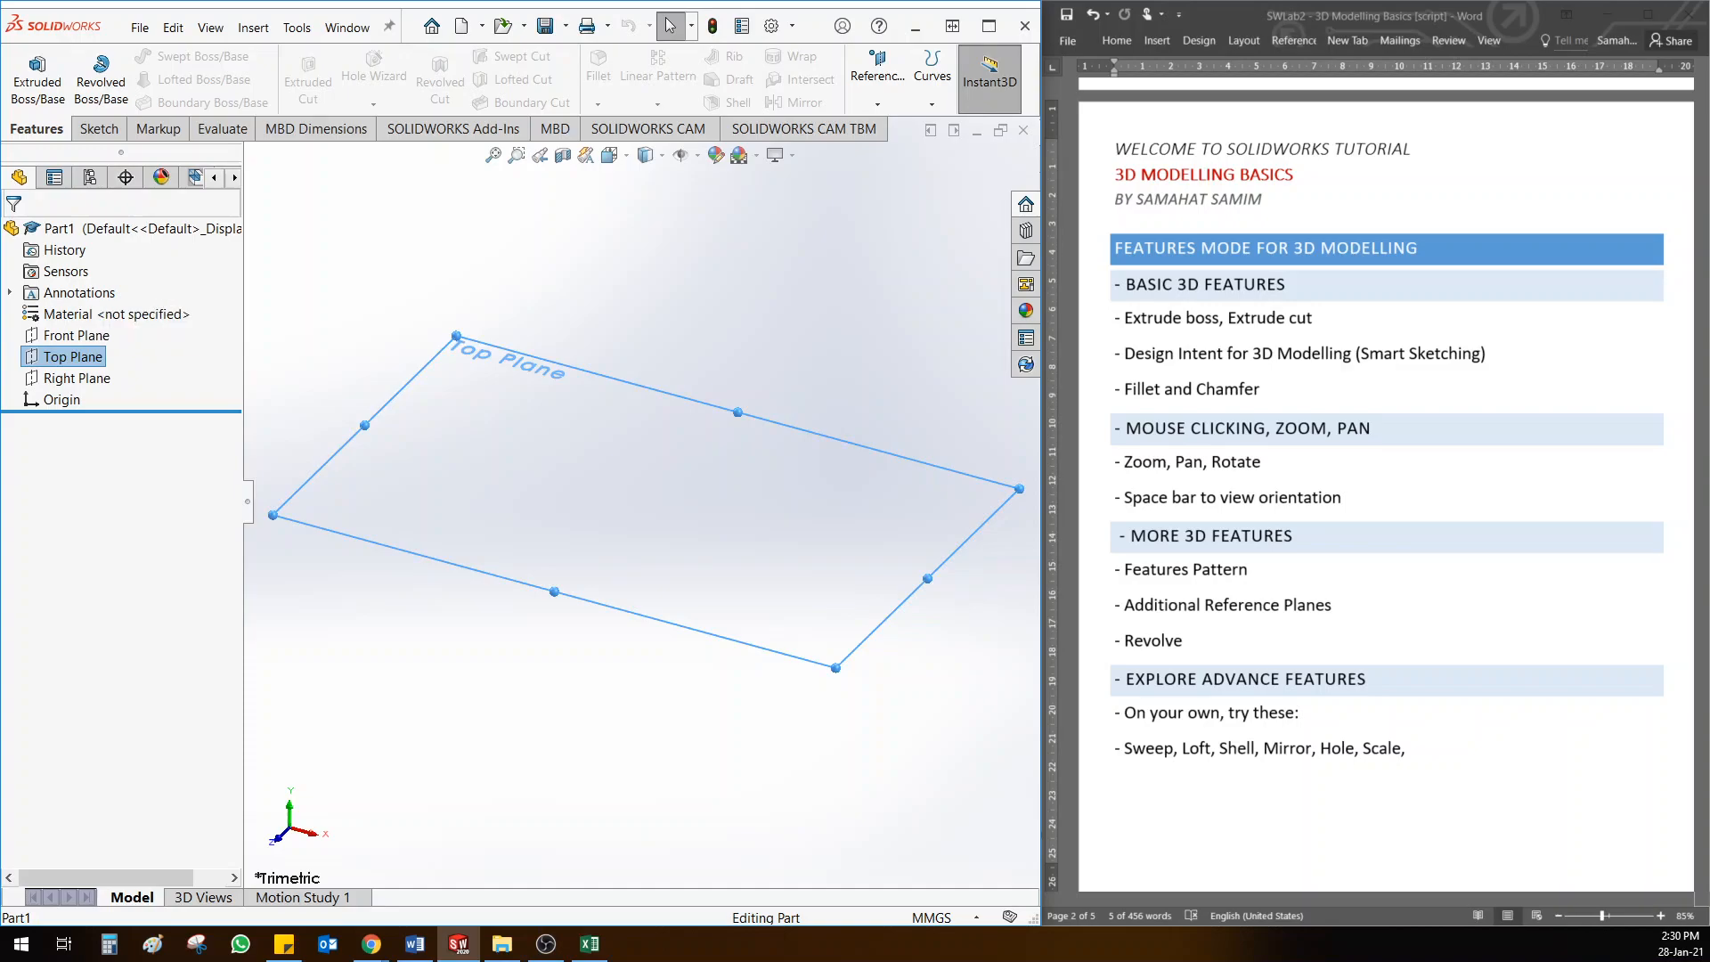
right_click(76, 356)
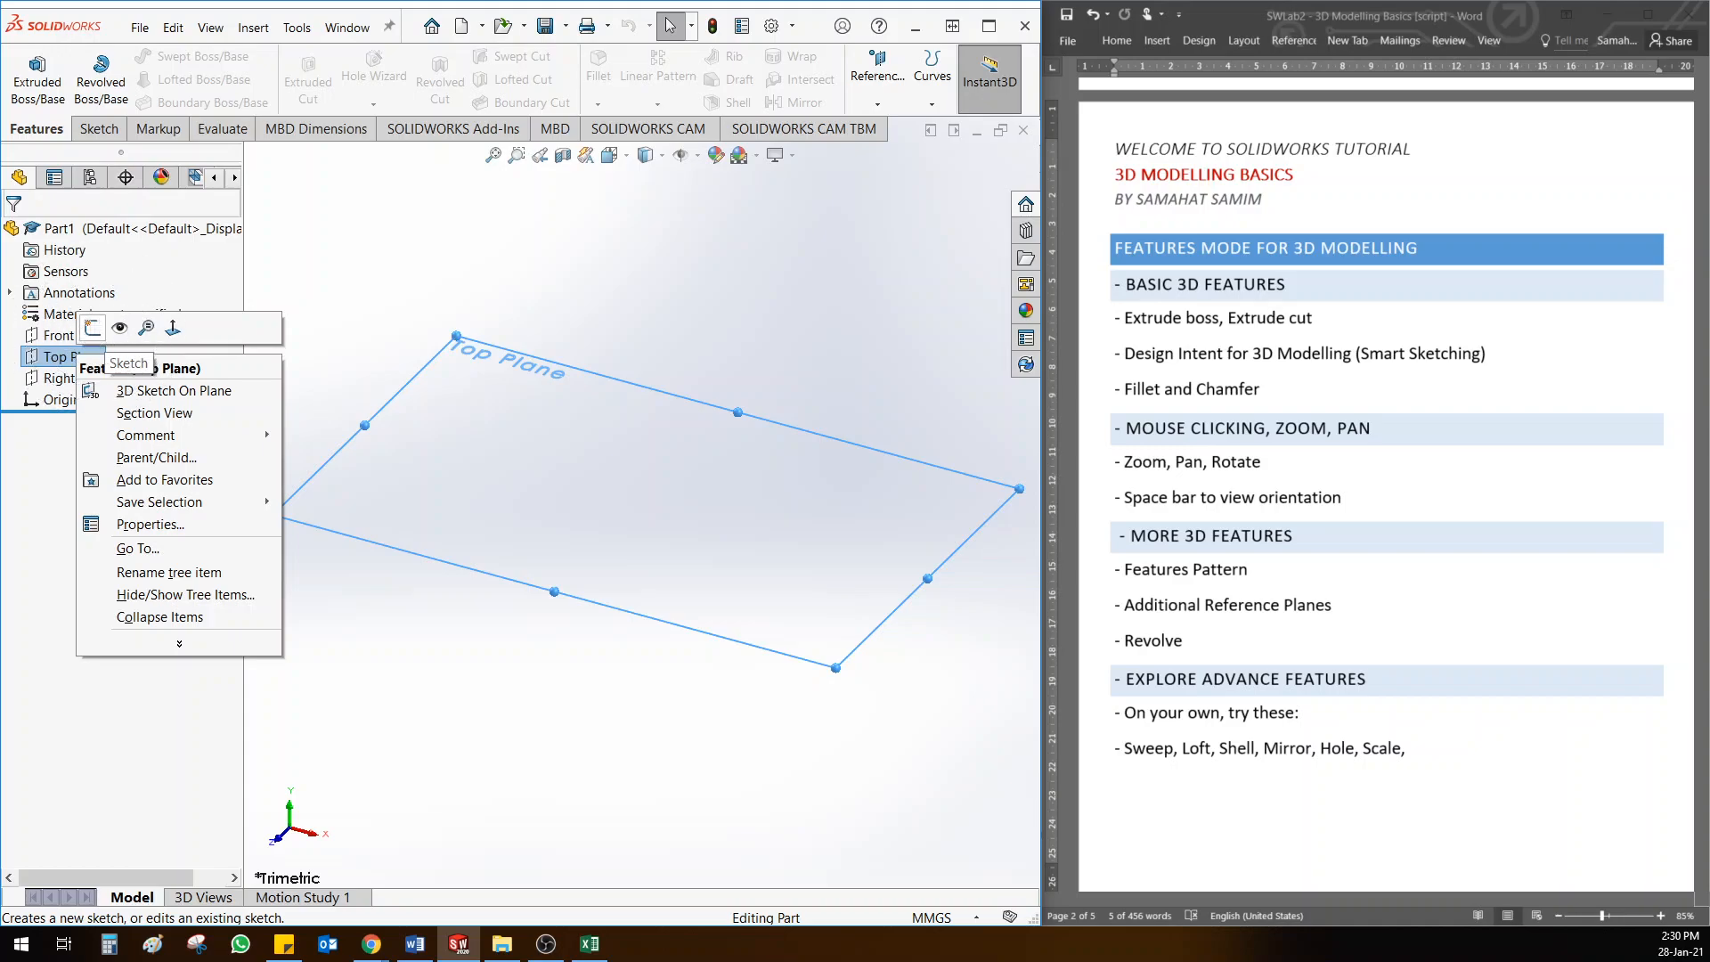
click(93, 328)
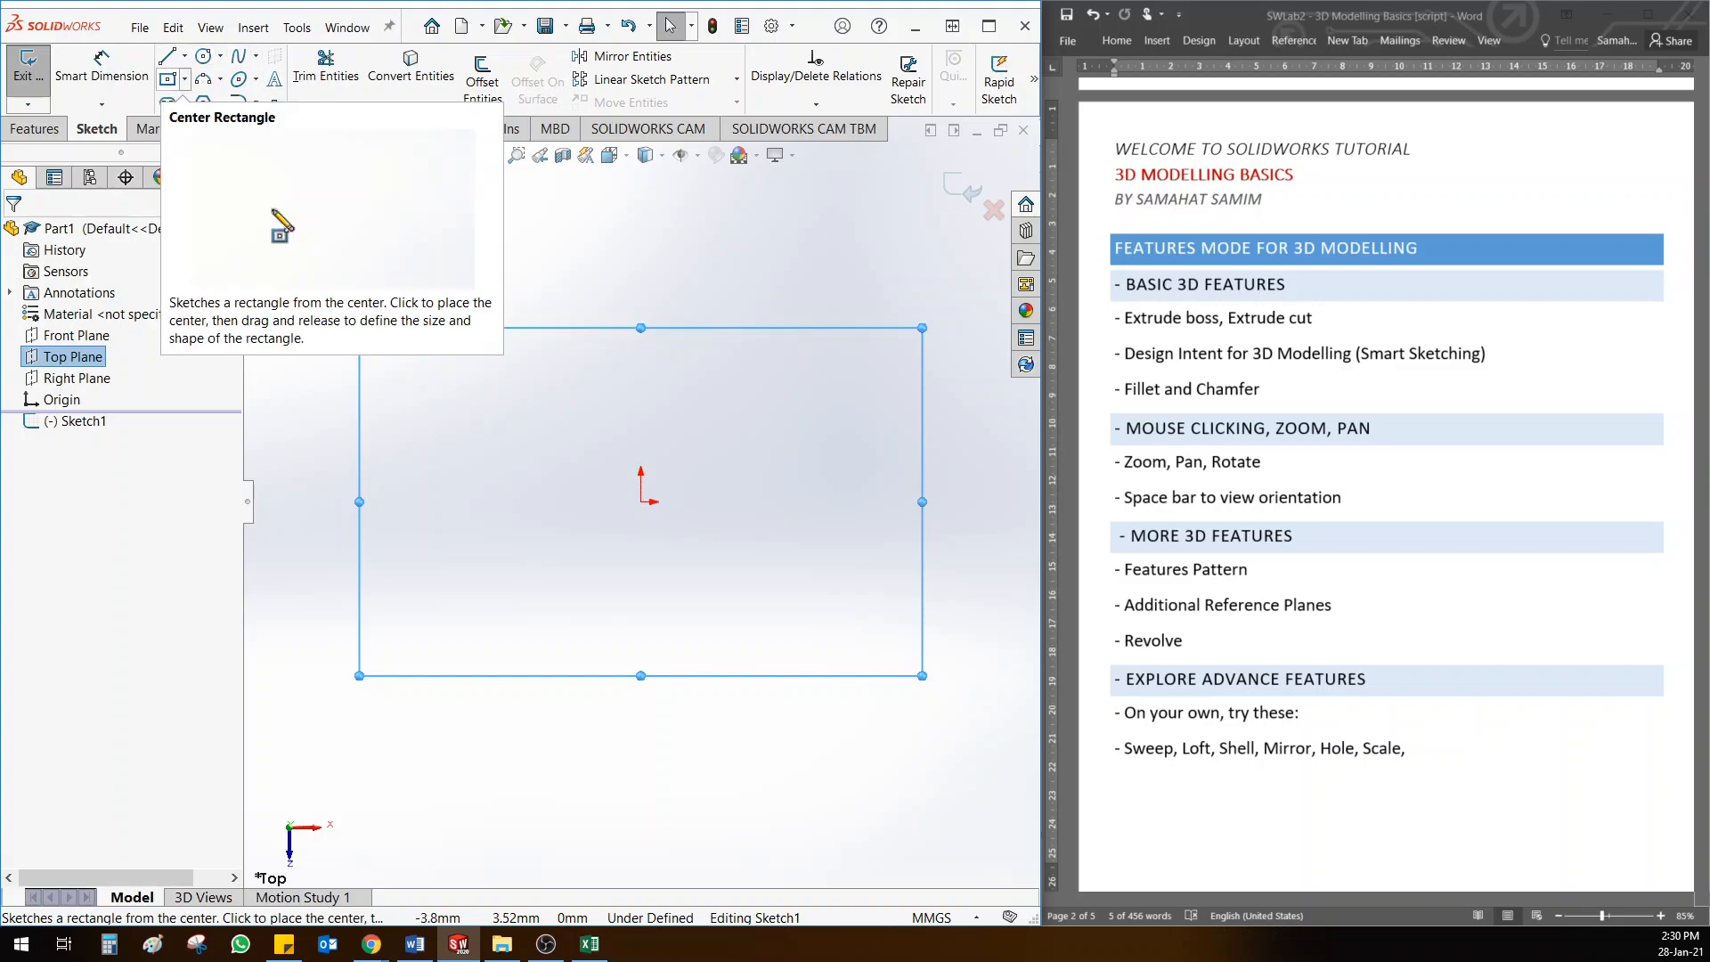
click(167, 79)
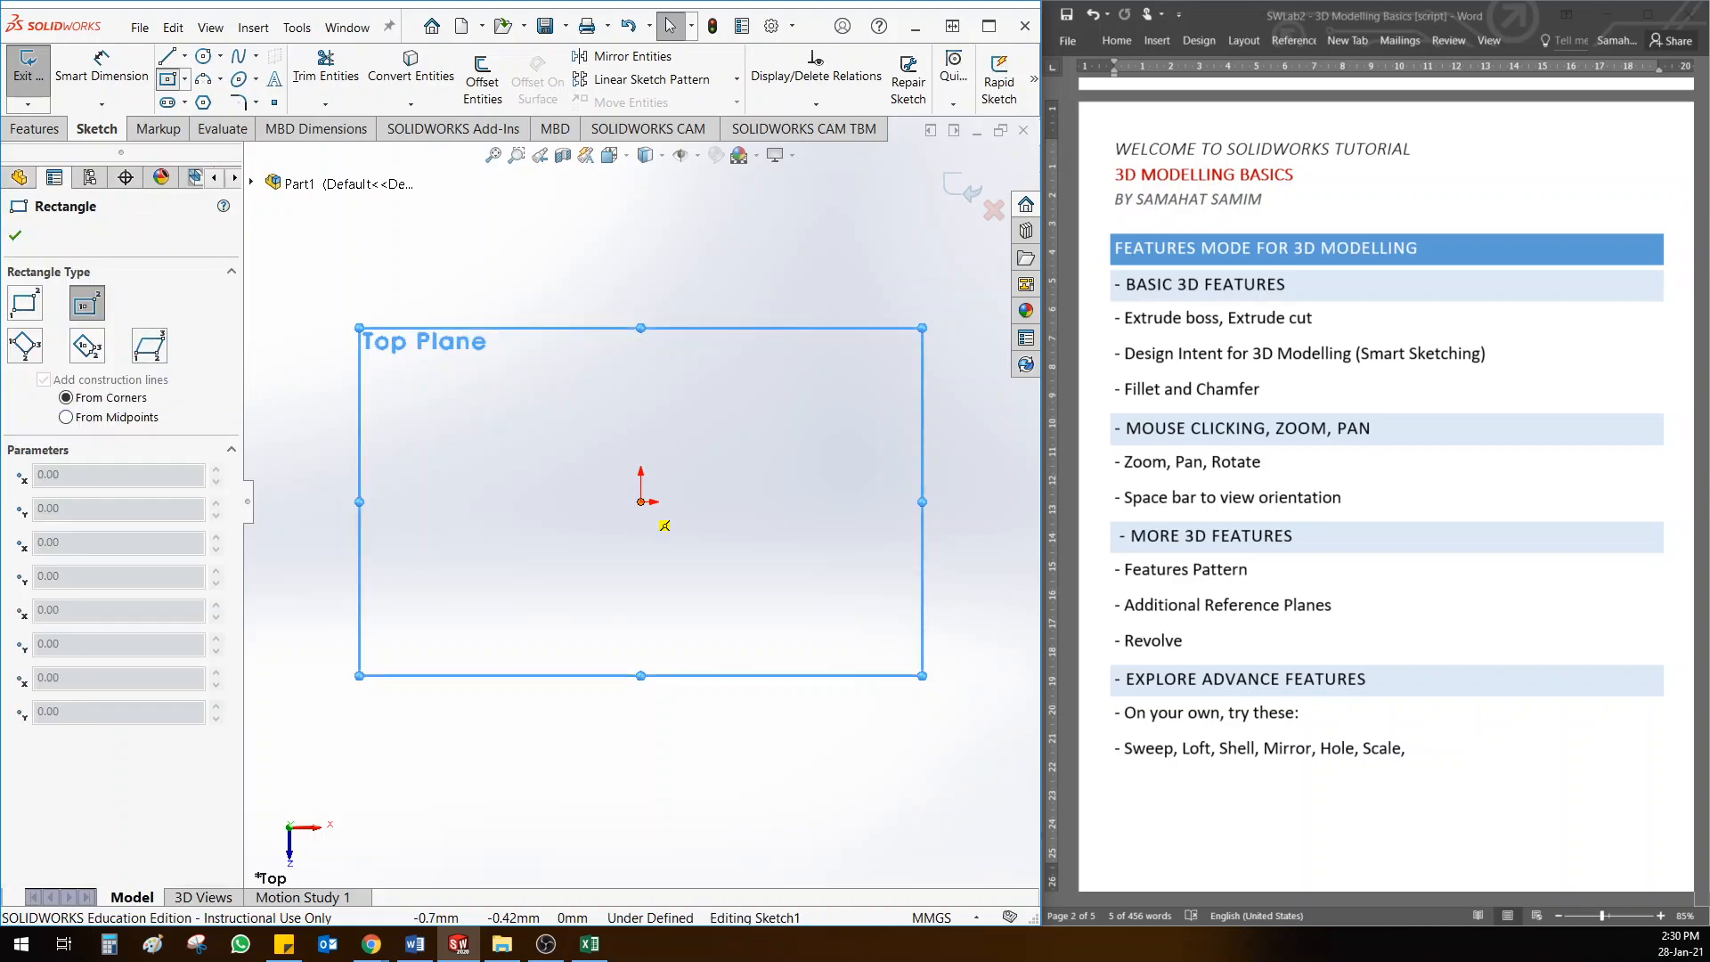
click(641, 502)
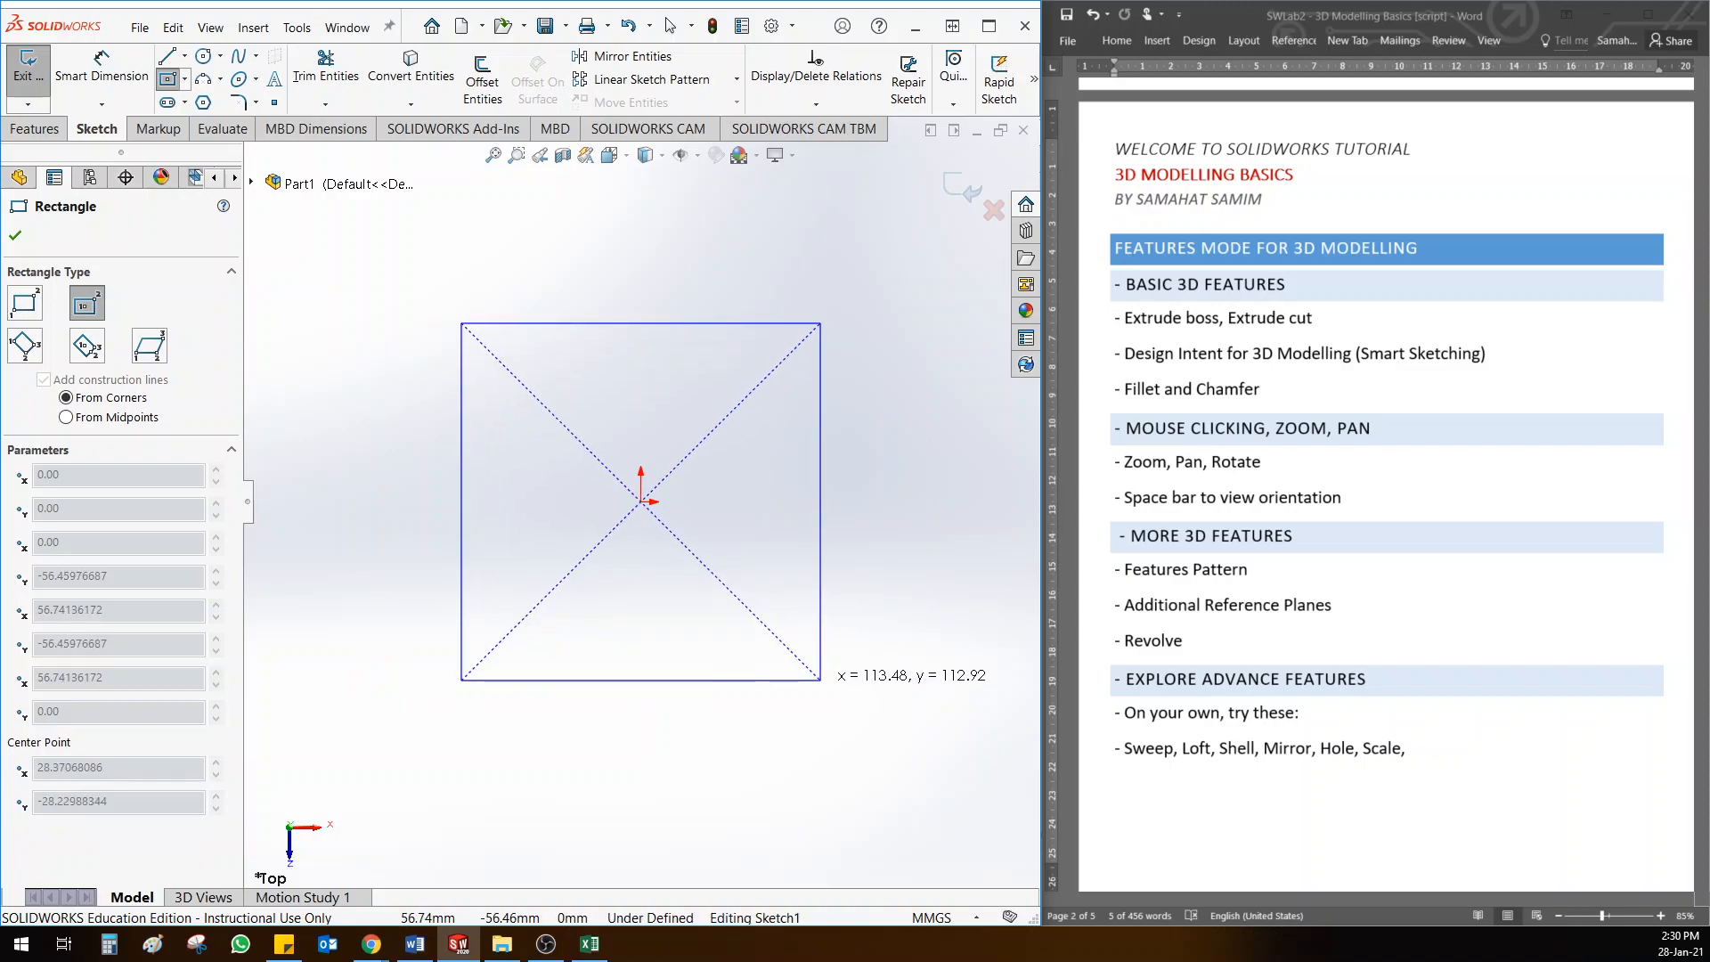
click(821, 679)
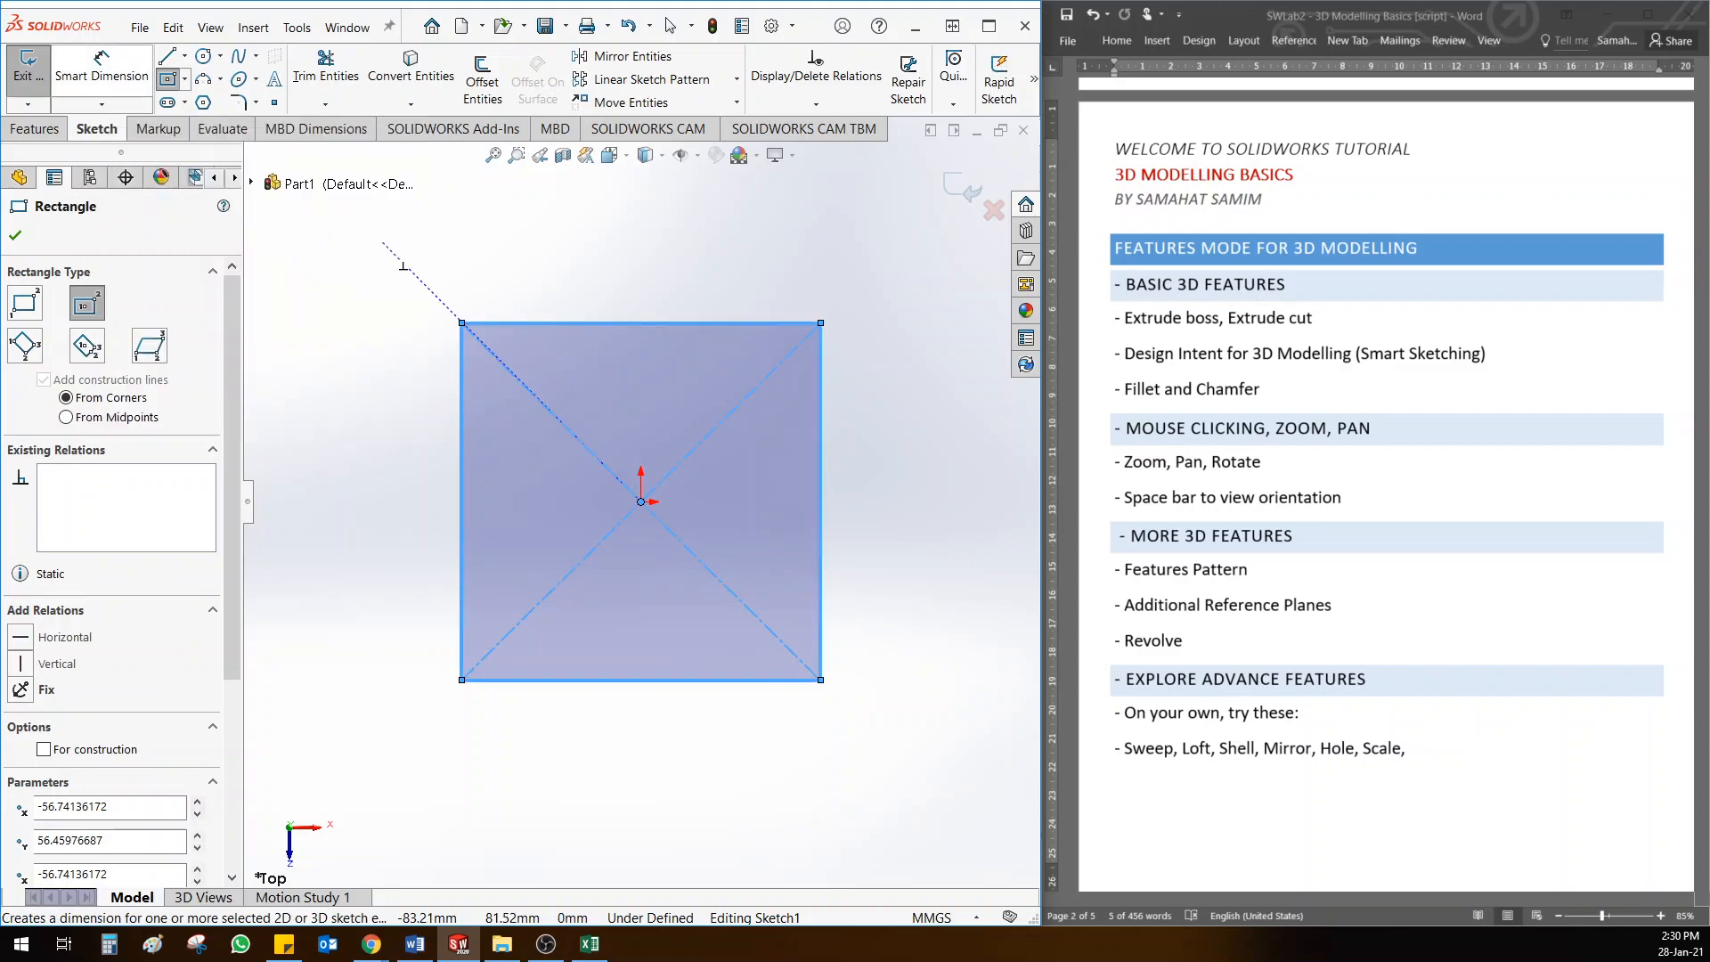
Dimension the rectangle's upper horizontal edge with Smart Dimension and set its length to 100 mm.
click(101, 64)
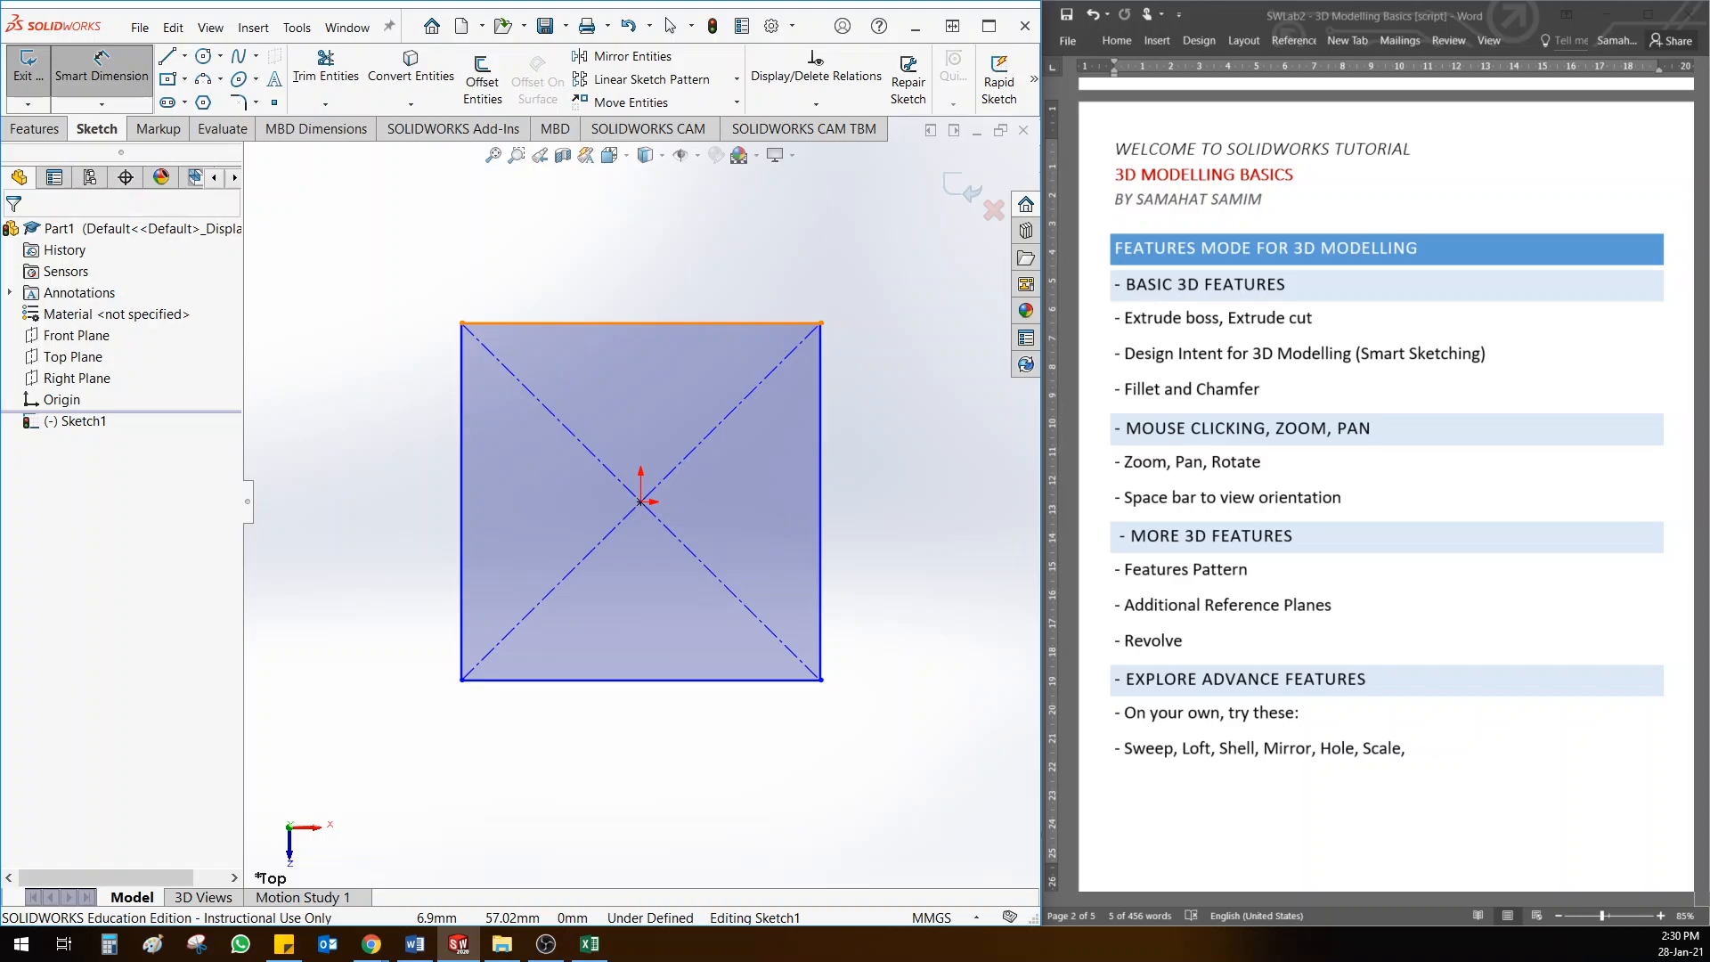
click(641, 323)
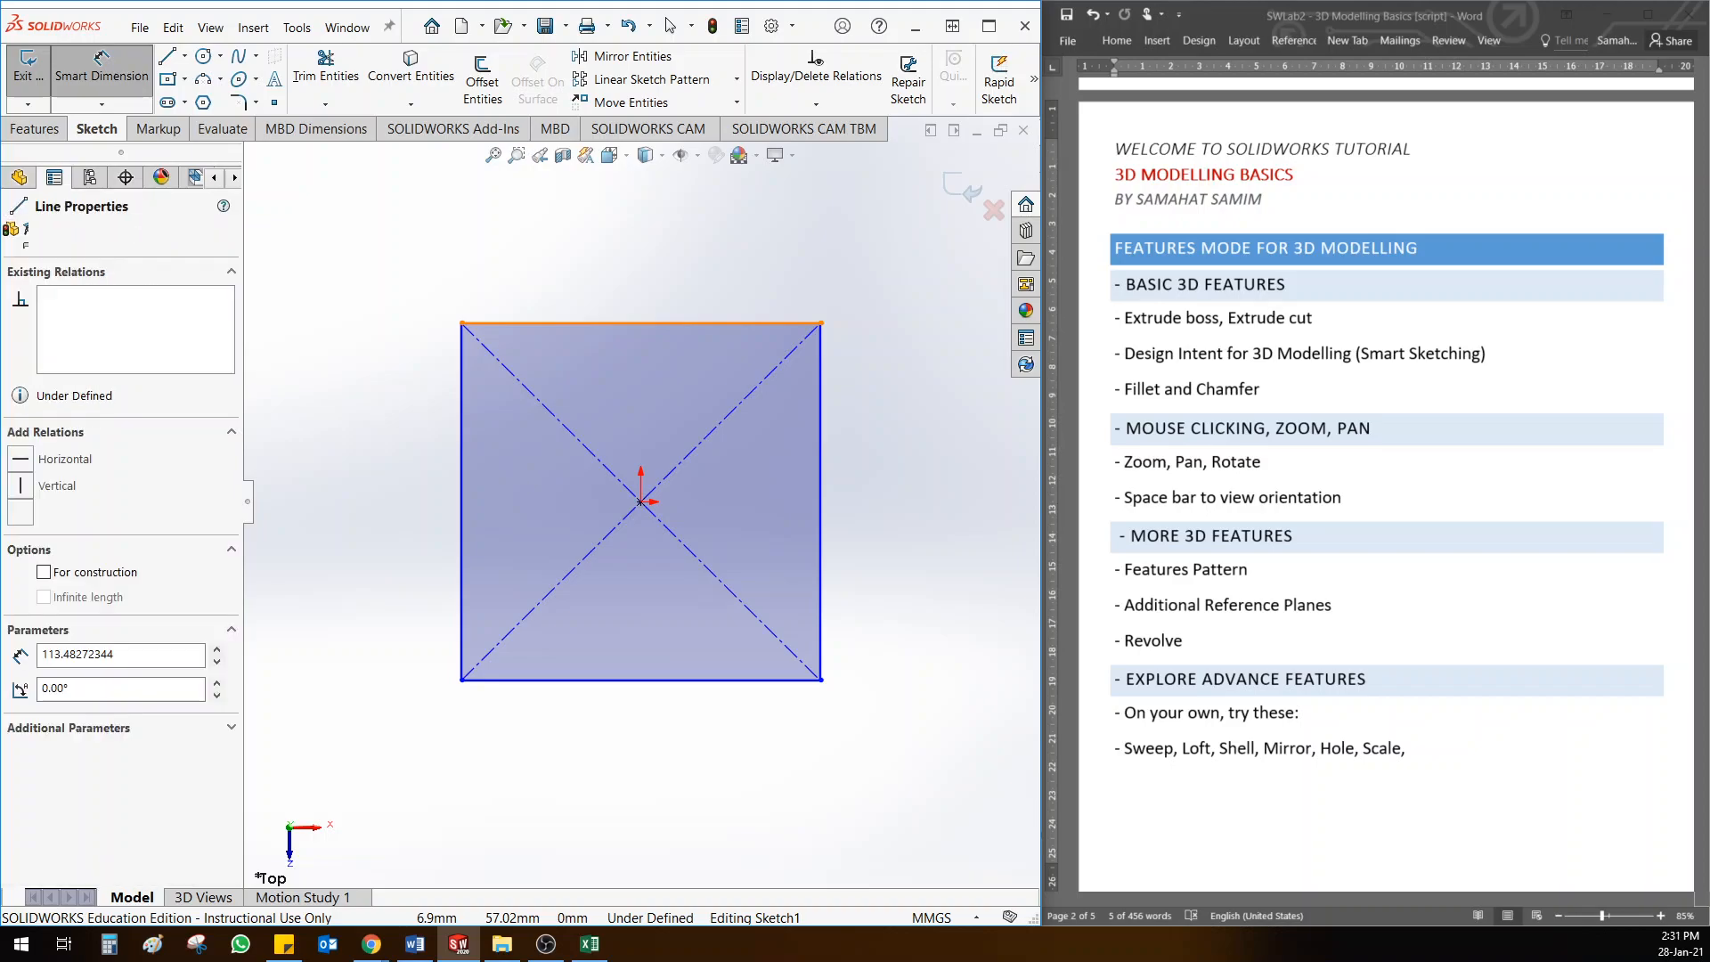
click(624, 262)
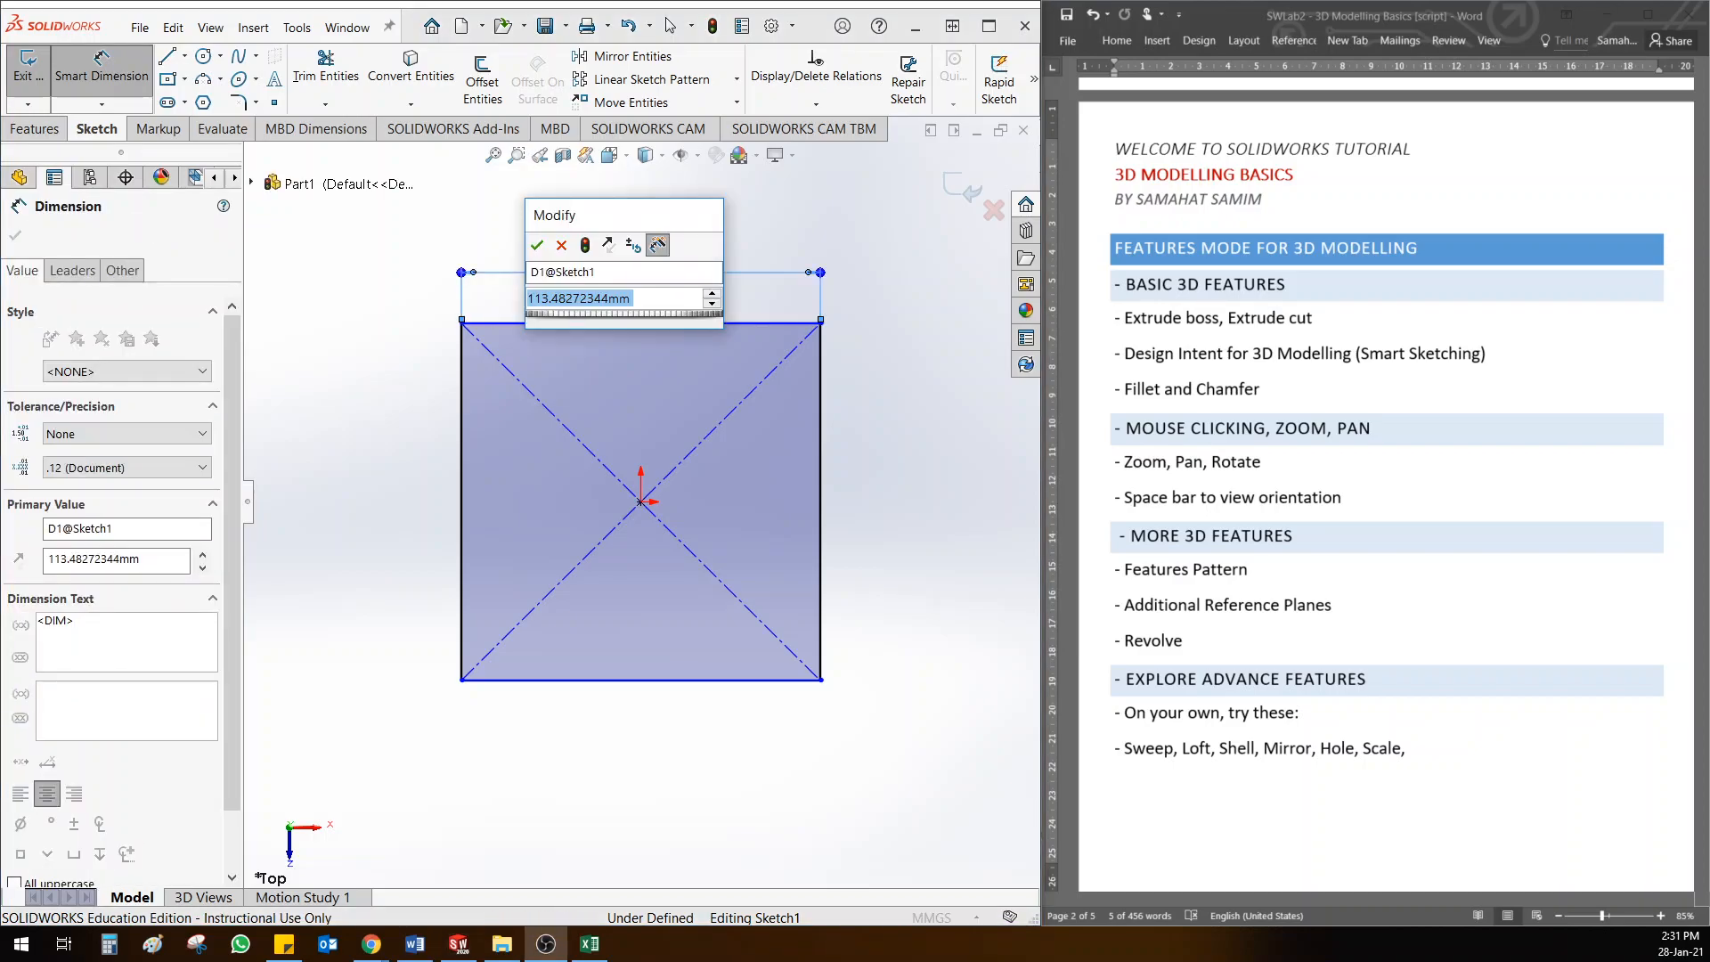
text(100)
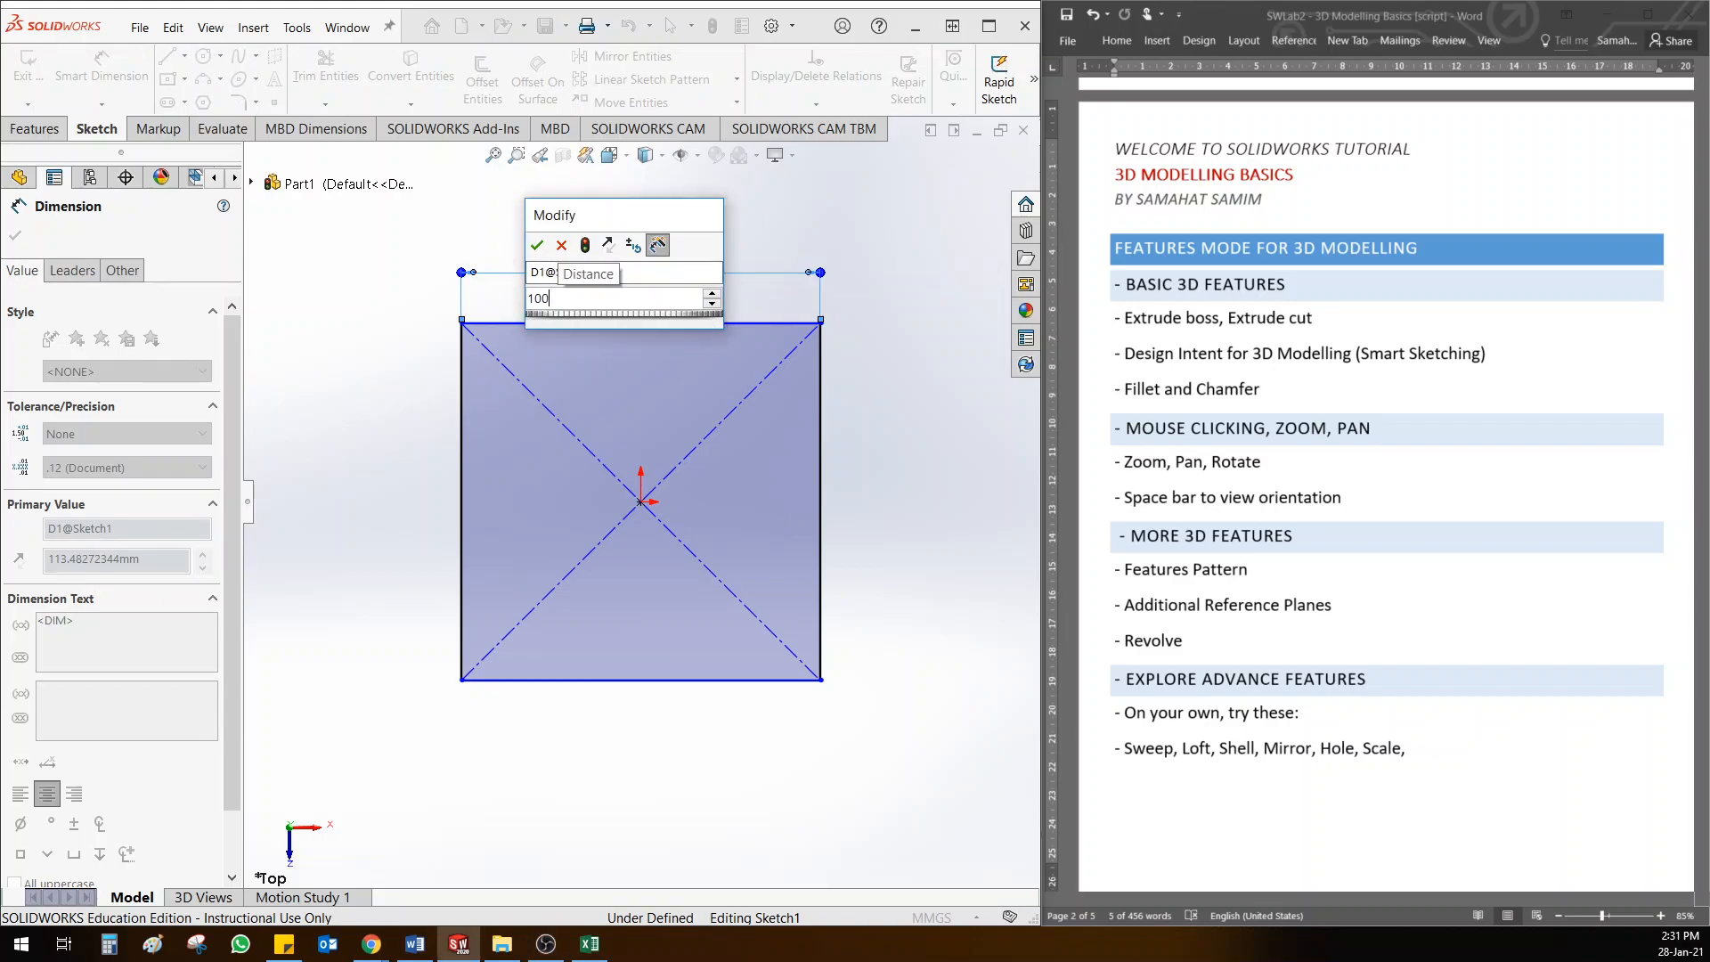
key(Return)
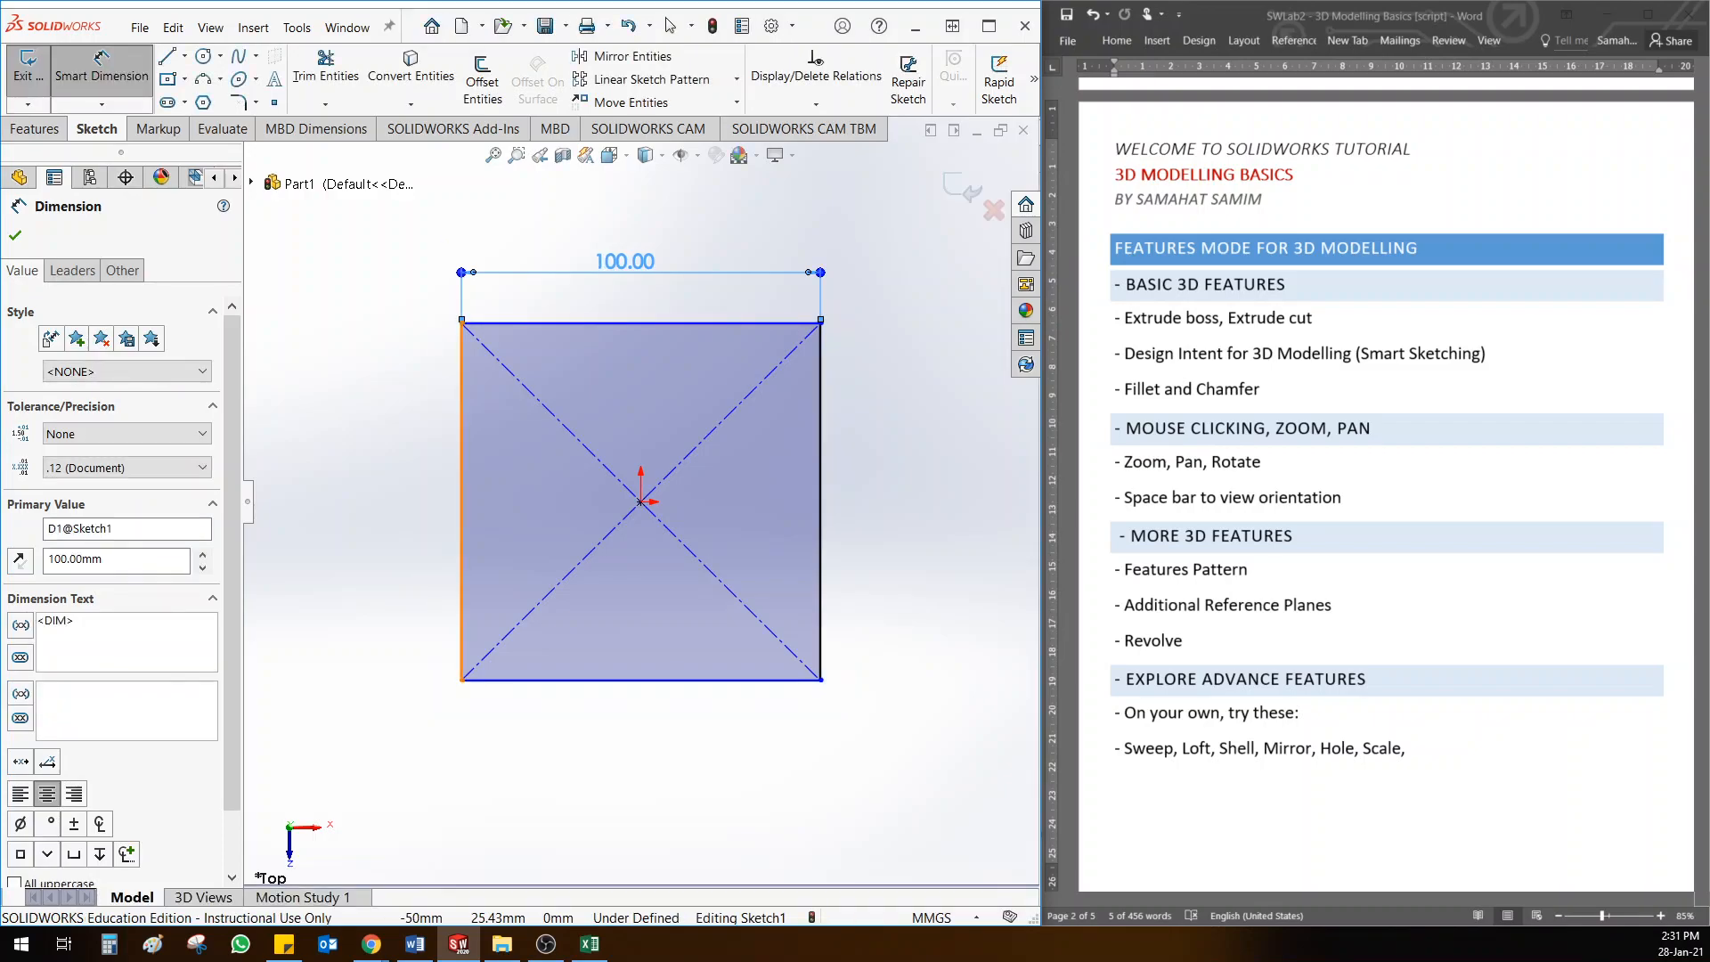
Dimension the rectangle's left vertical edge and set its length to 100 mm.
click(461, 498)
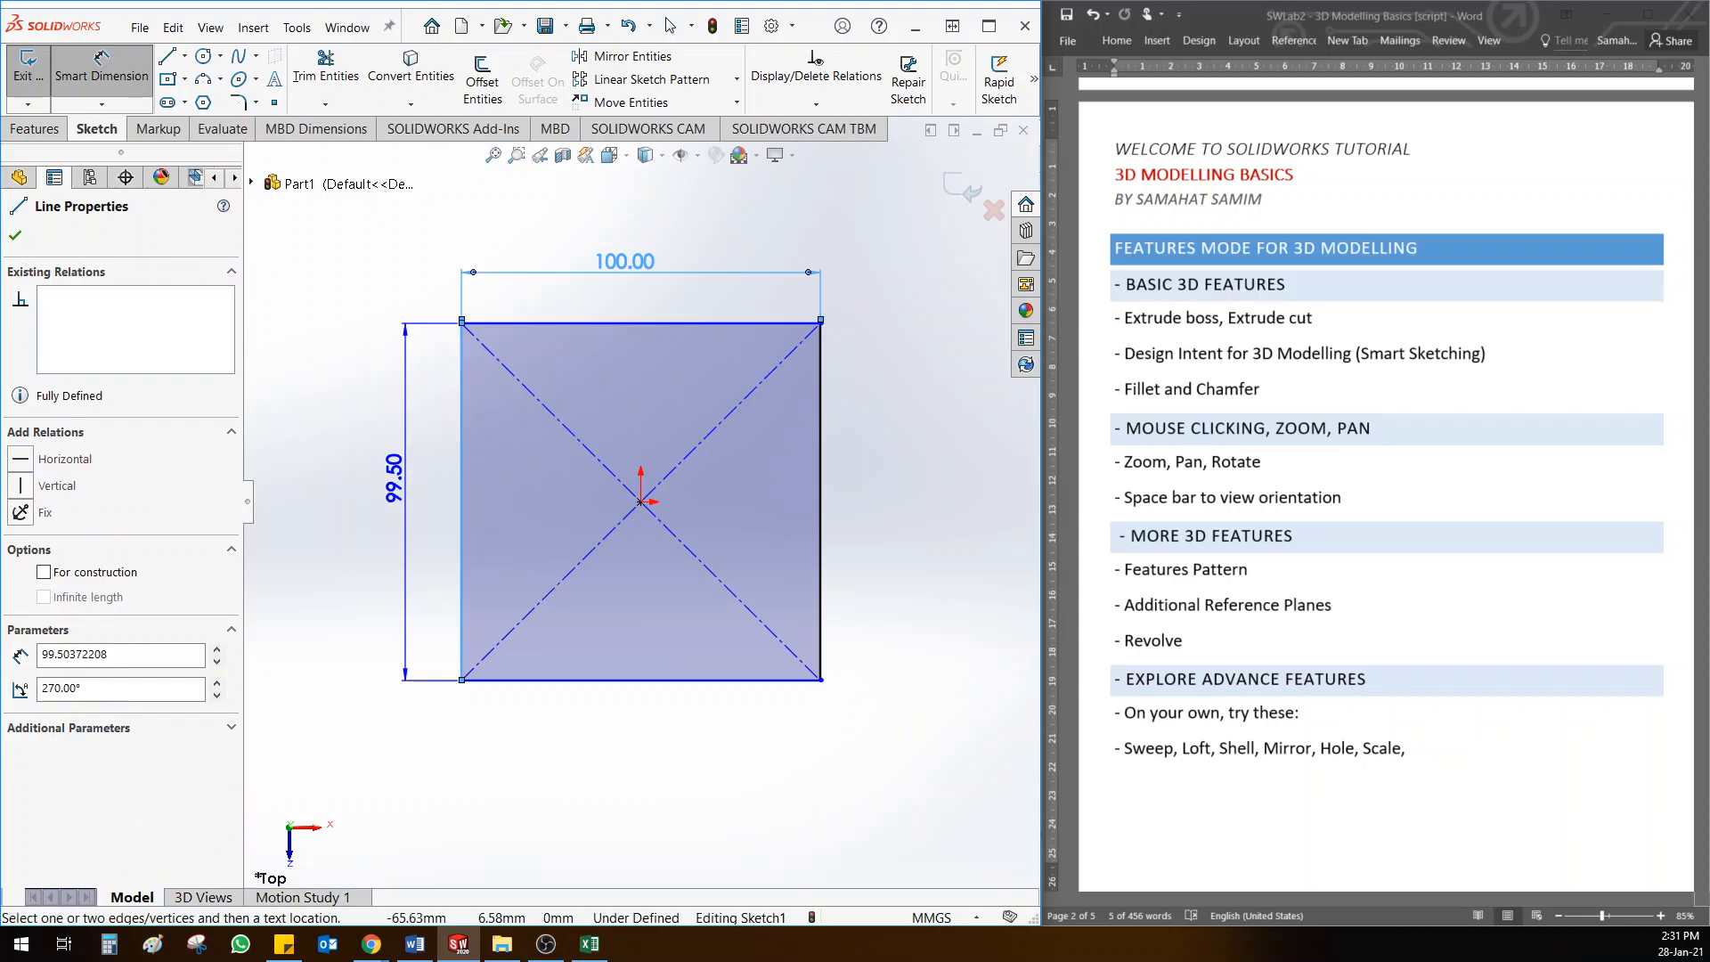
click(394, 478)
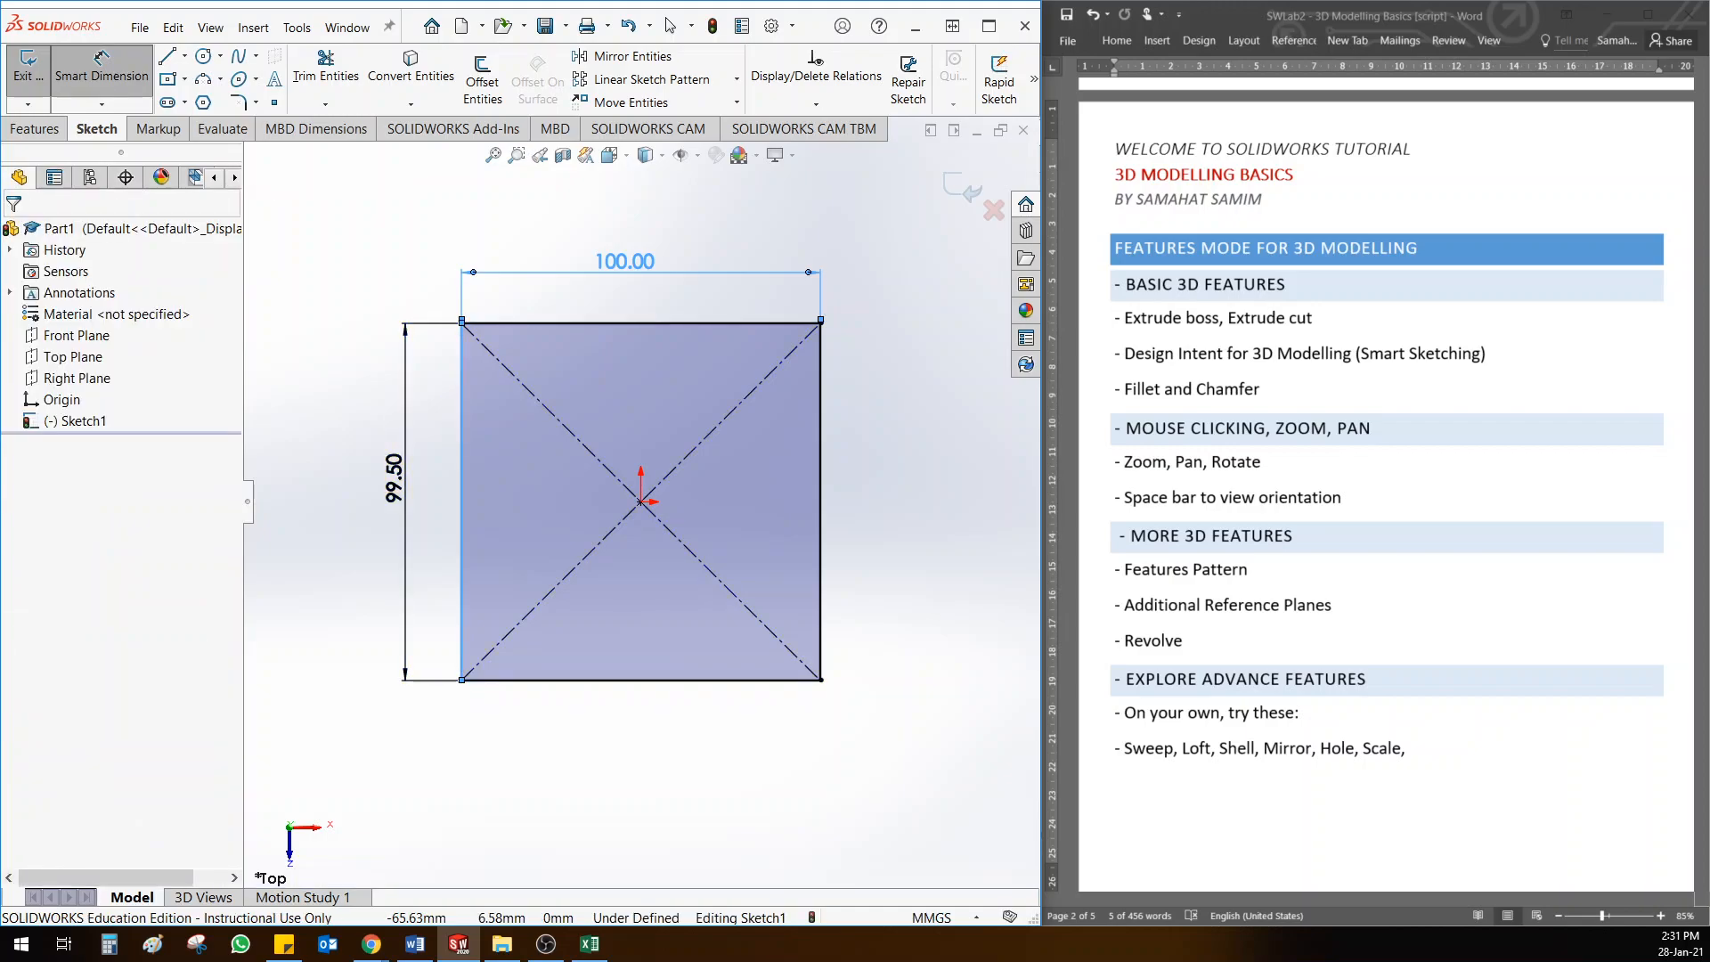
click(393, 479)
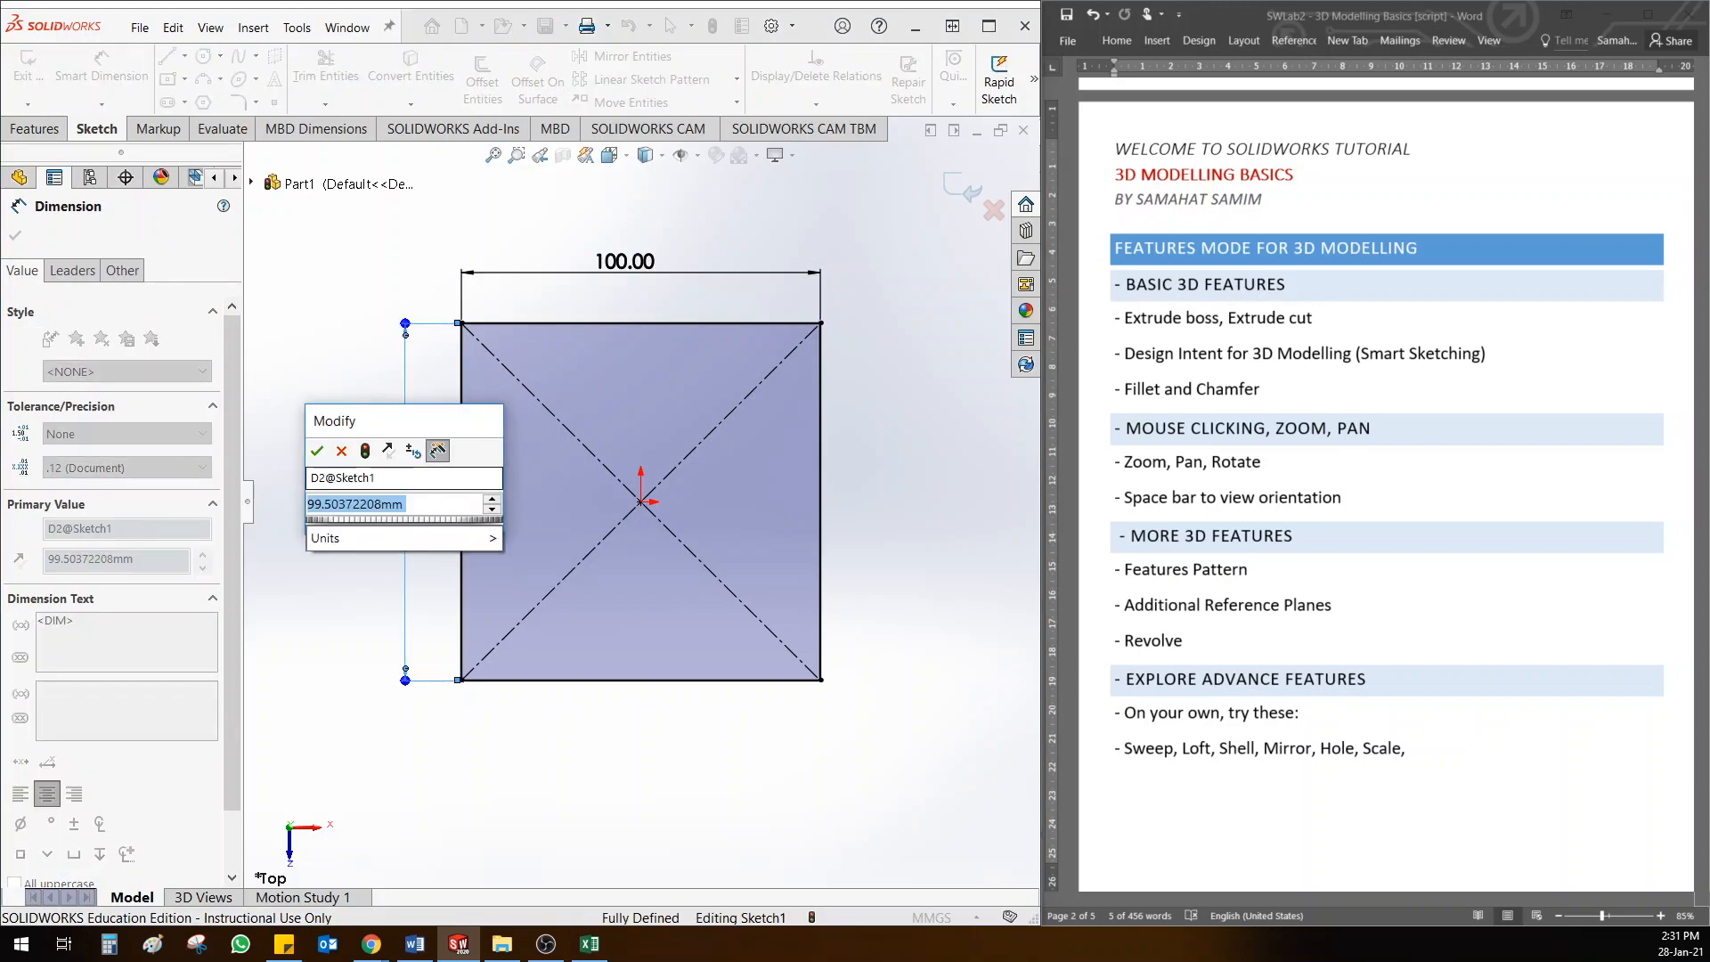
text(100)
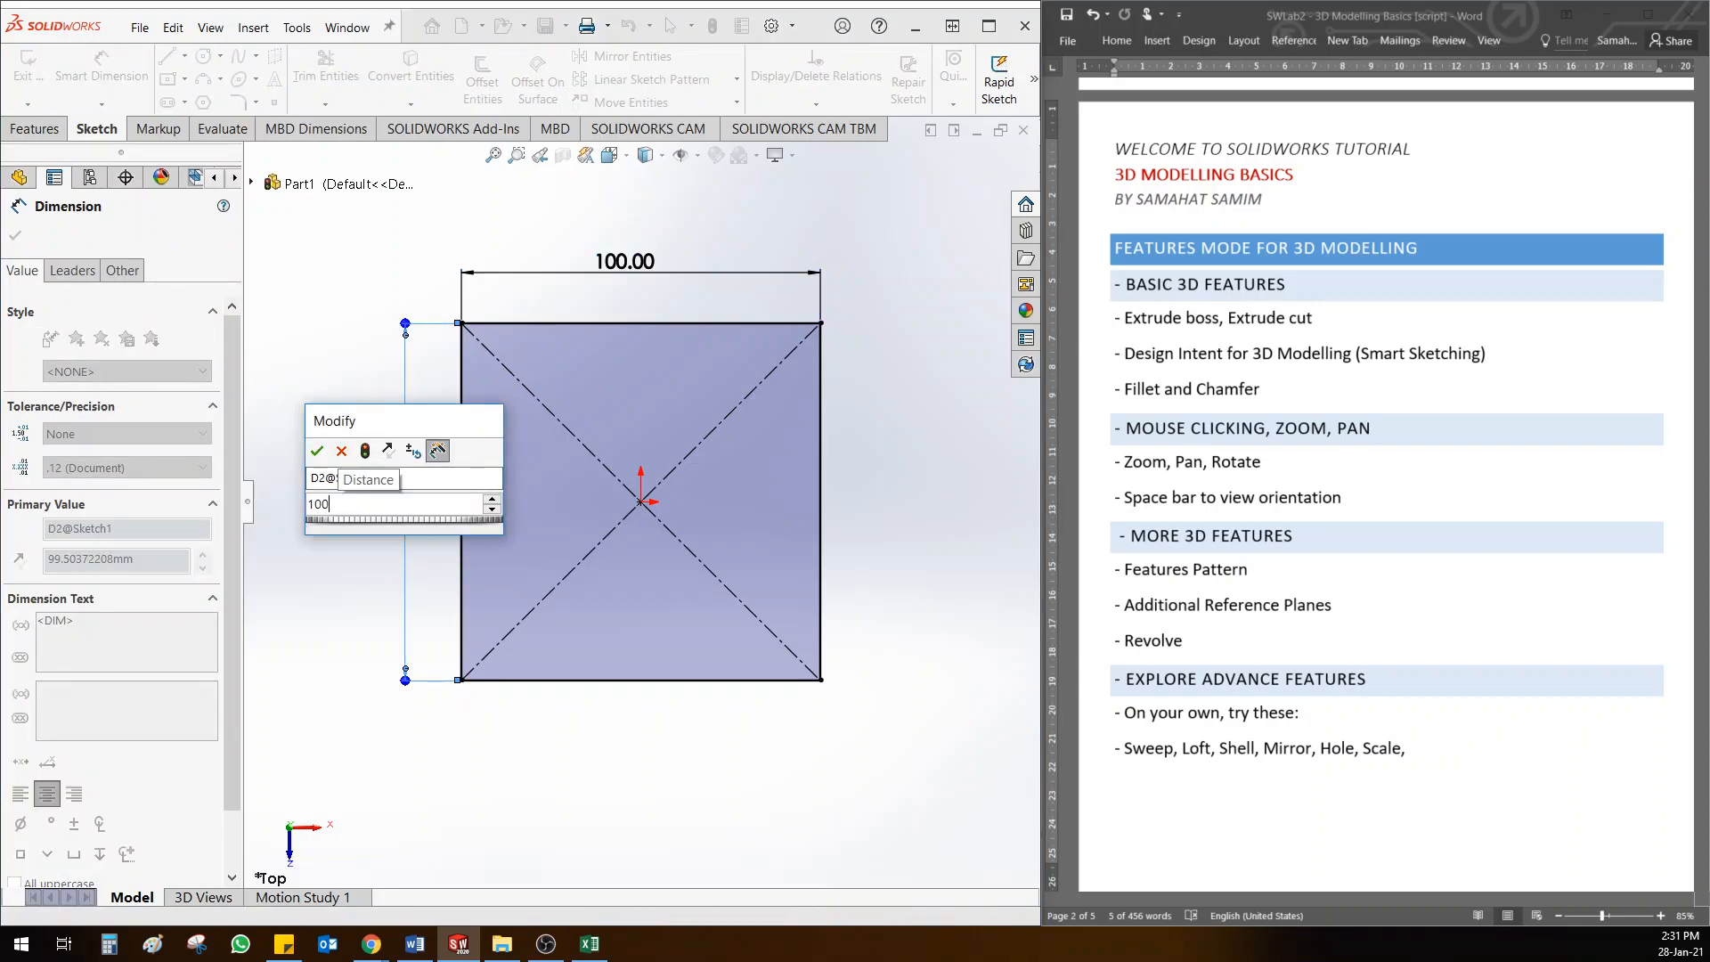
key(Escape)
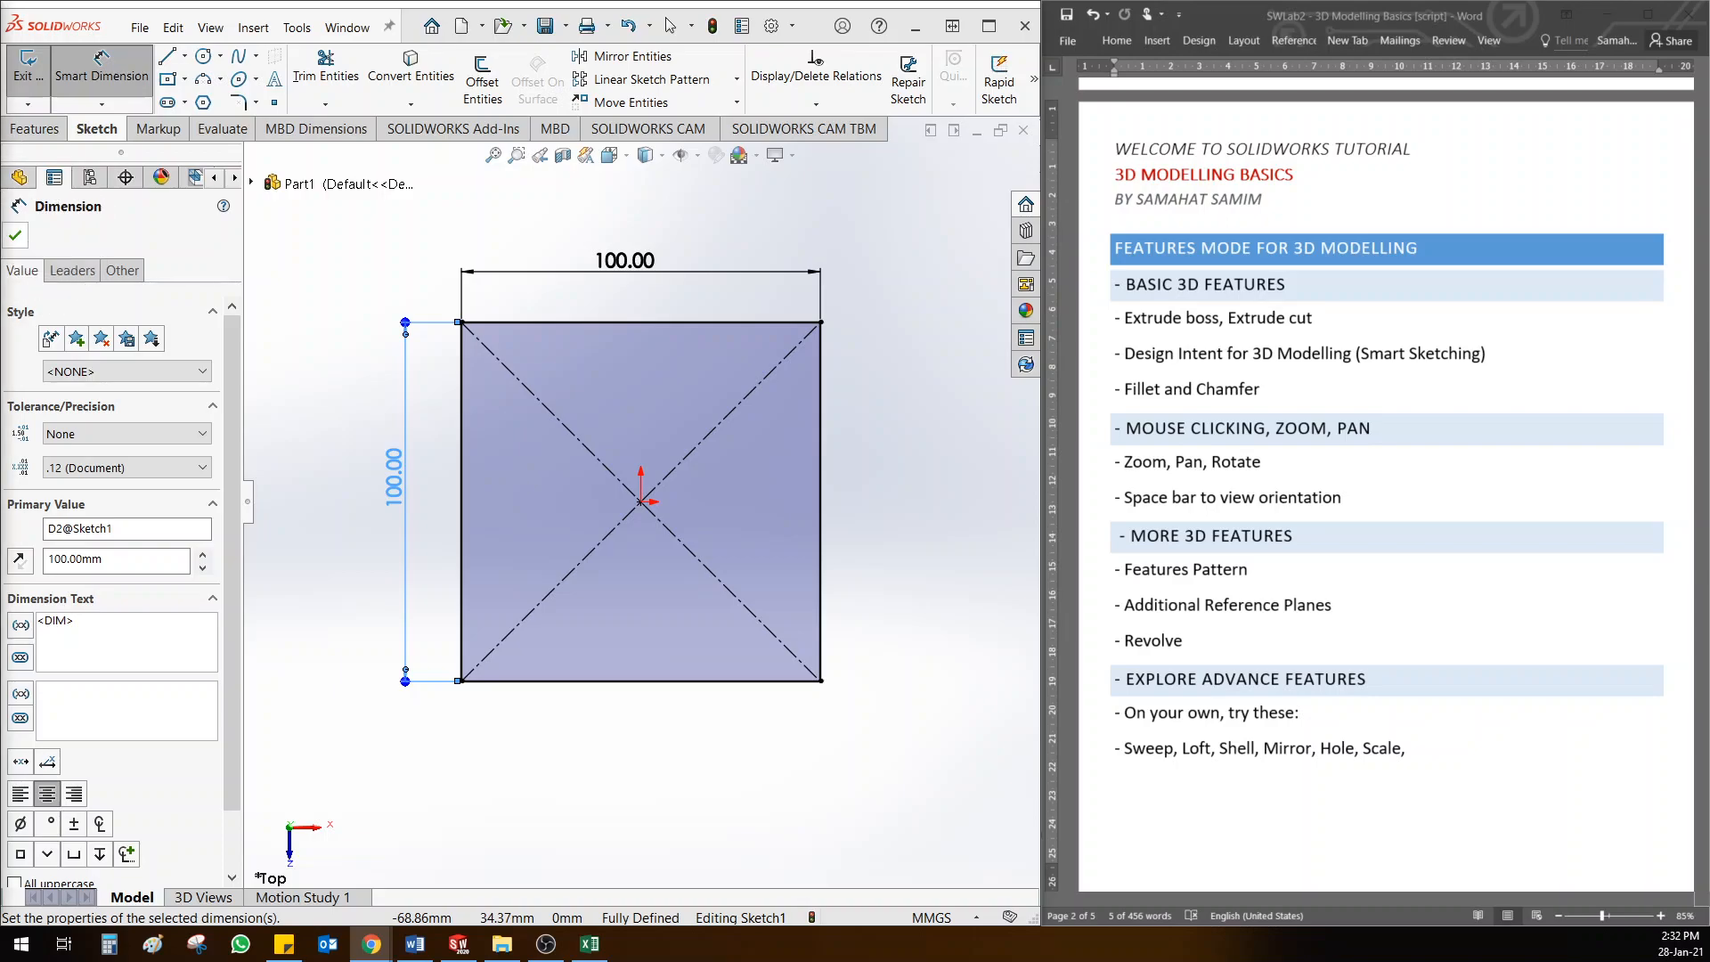
Accept the square's dimensions, exit the sketch and clear the selection.
click(15, 235)
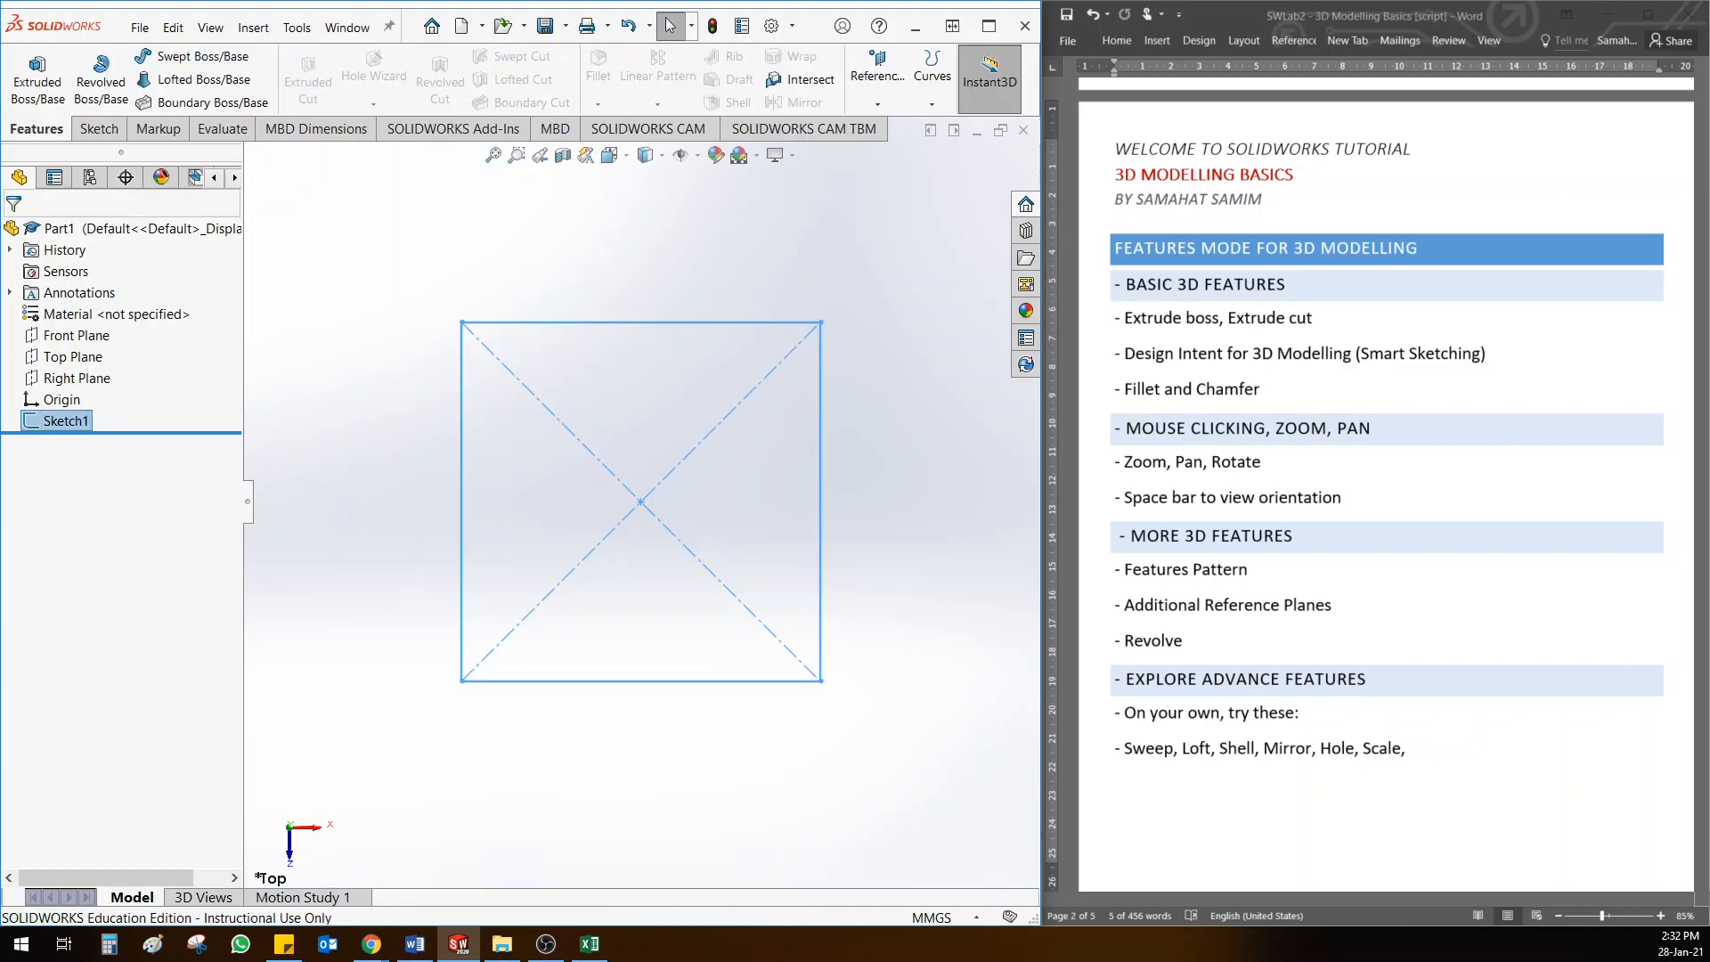
key(Escape)
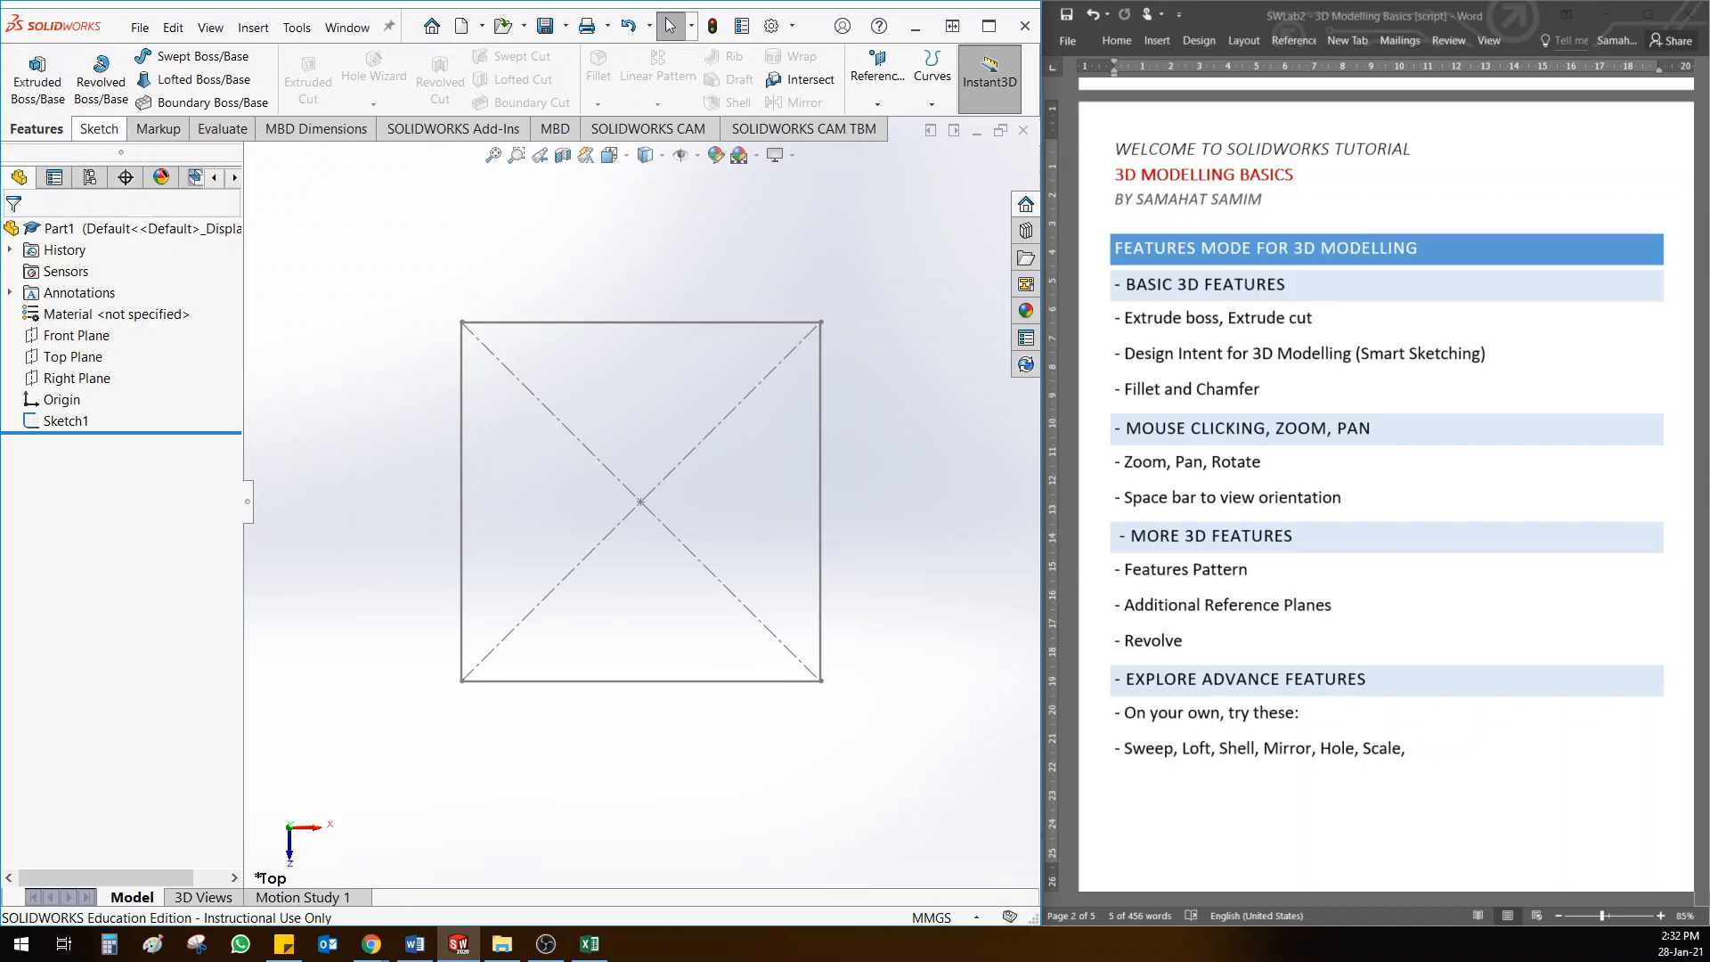
click(98, 129)
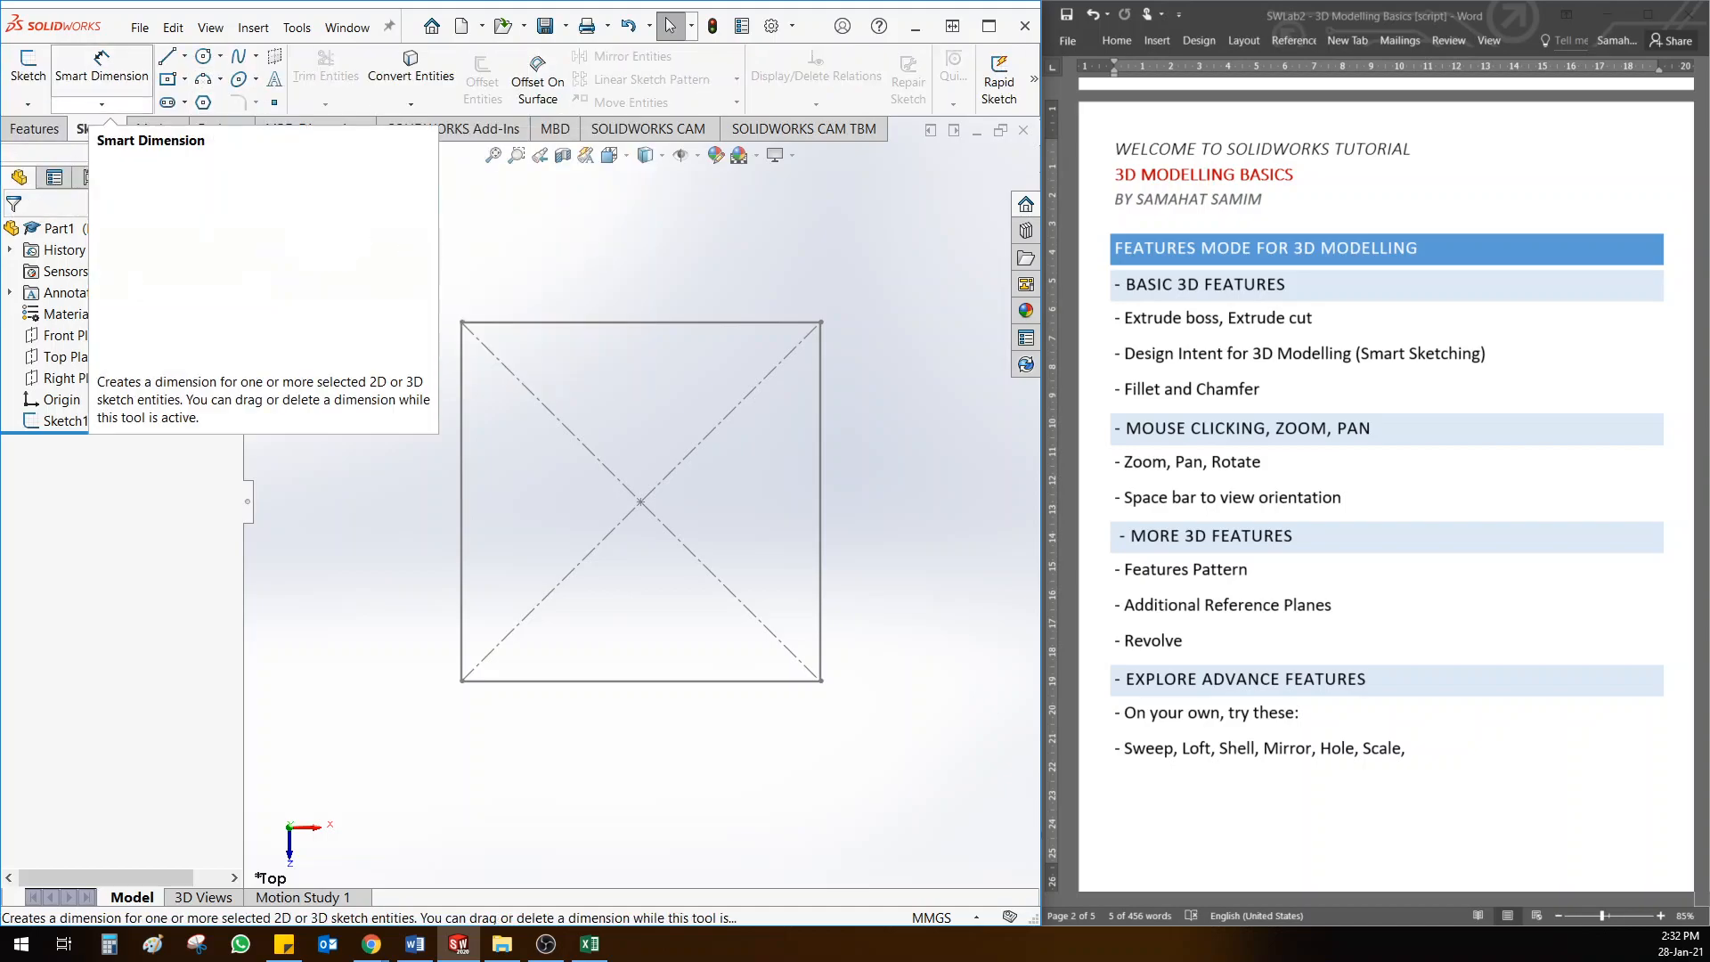
click(35, 129)
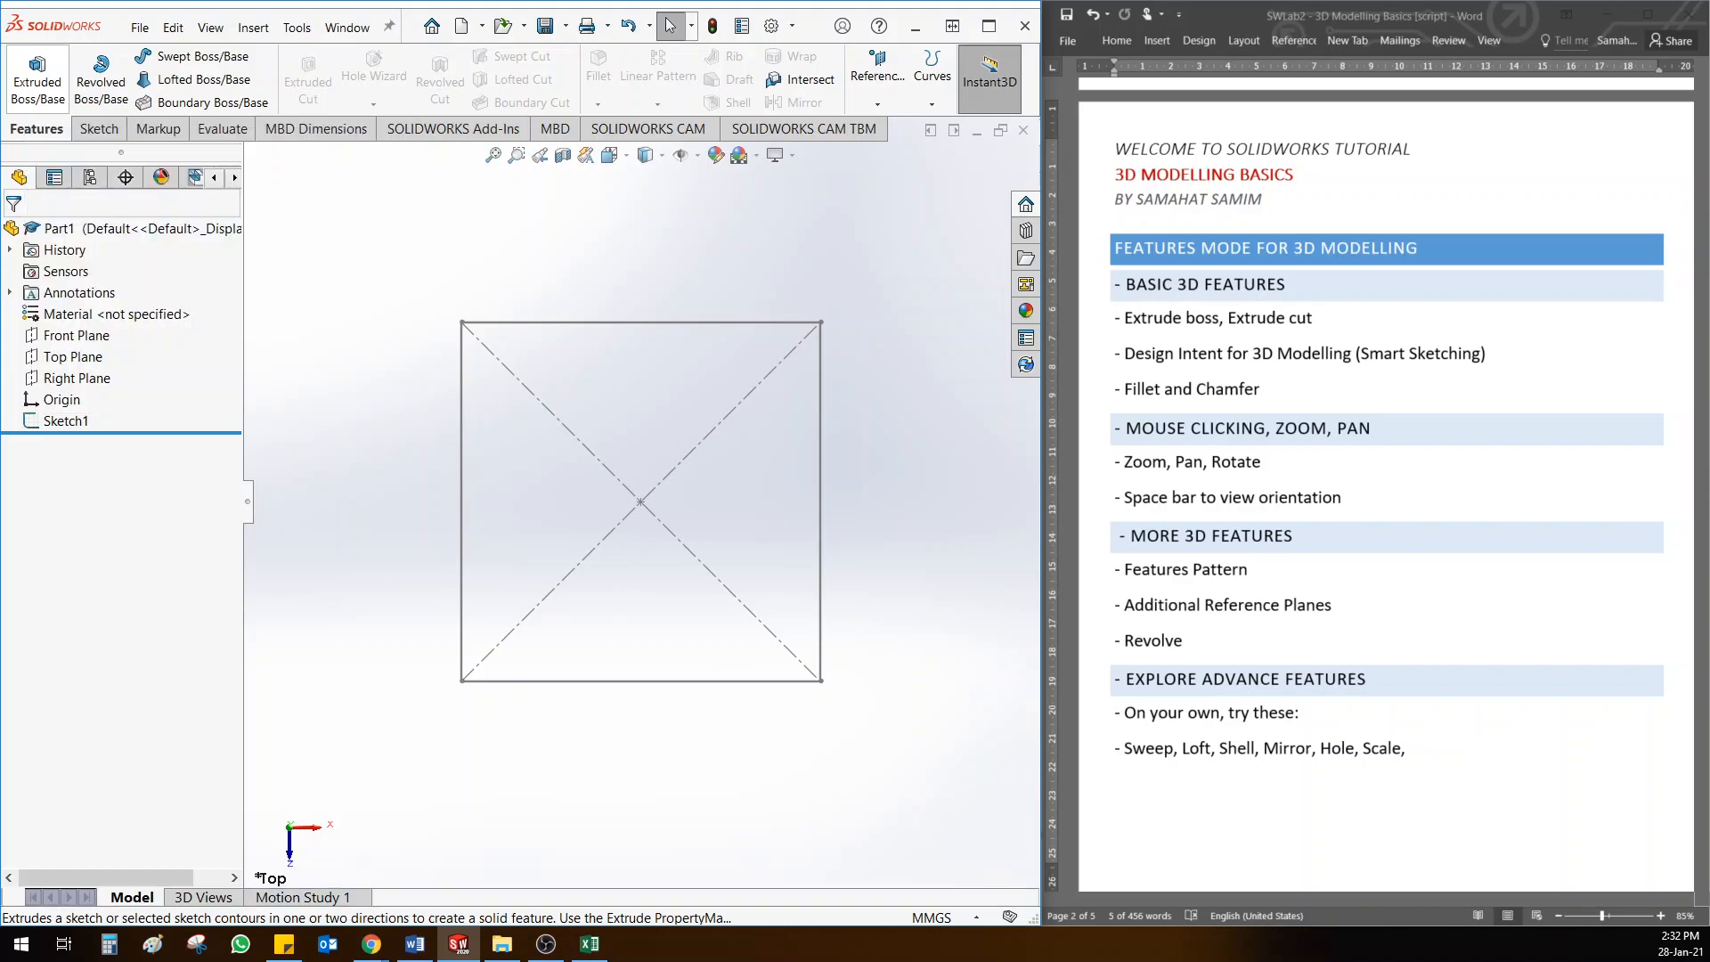
click(37, 78)
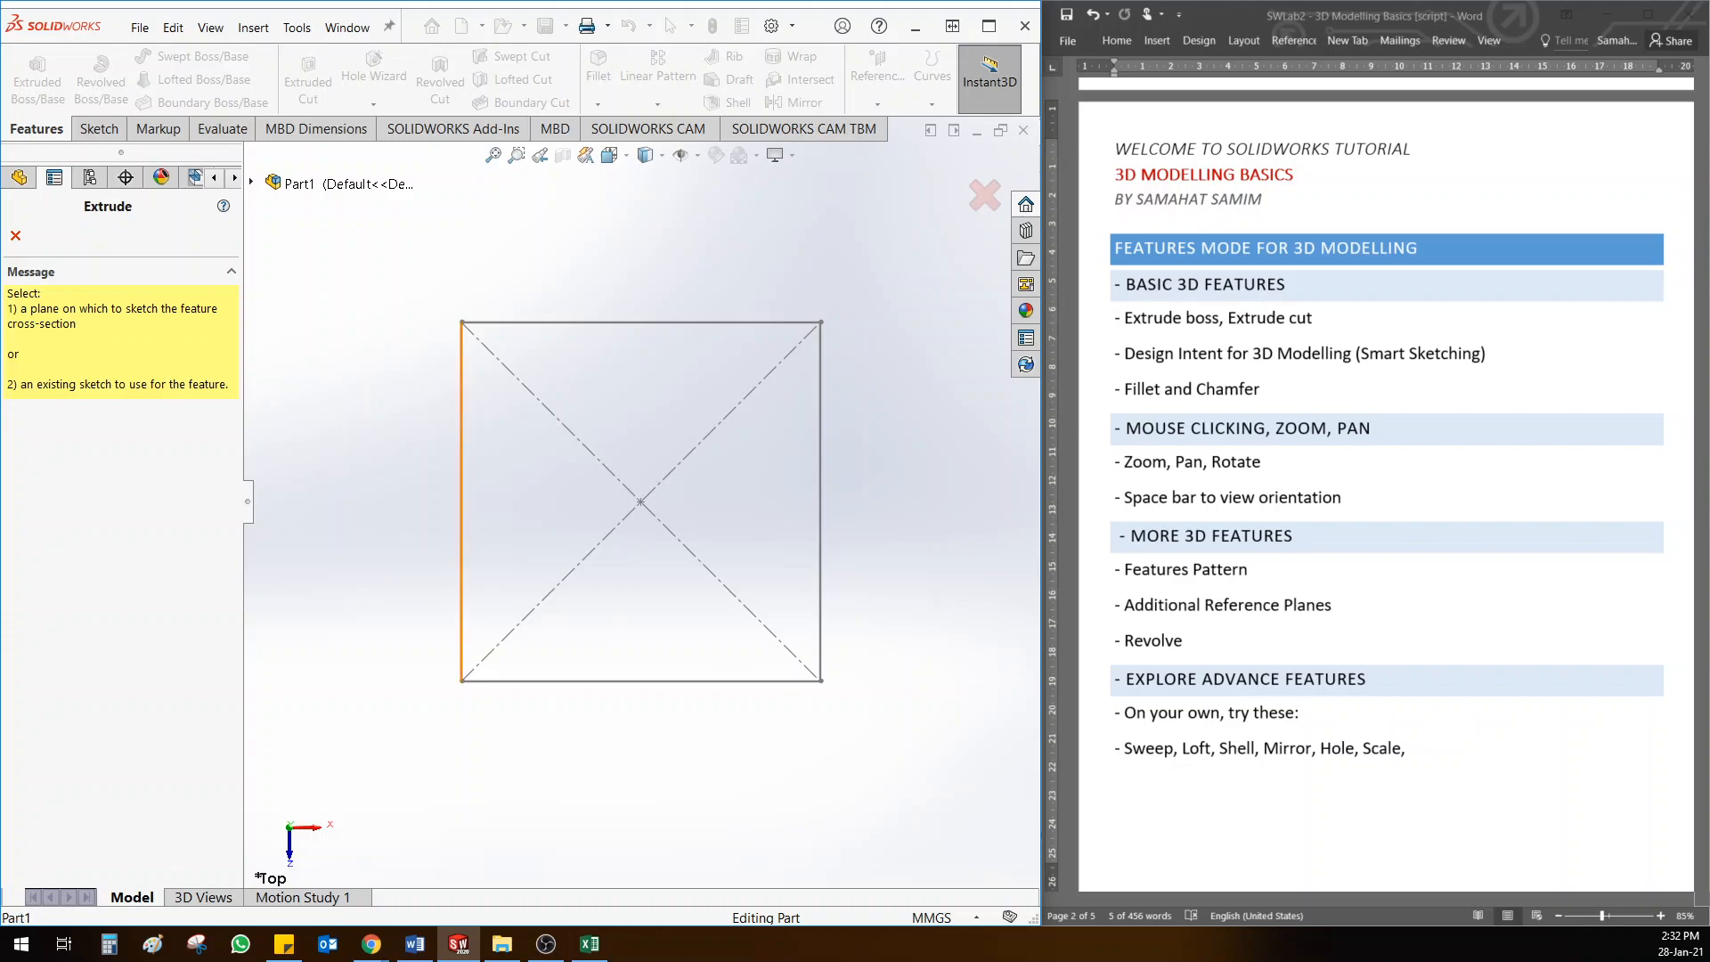
key(Escape)
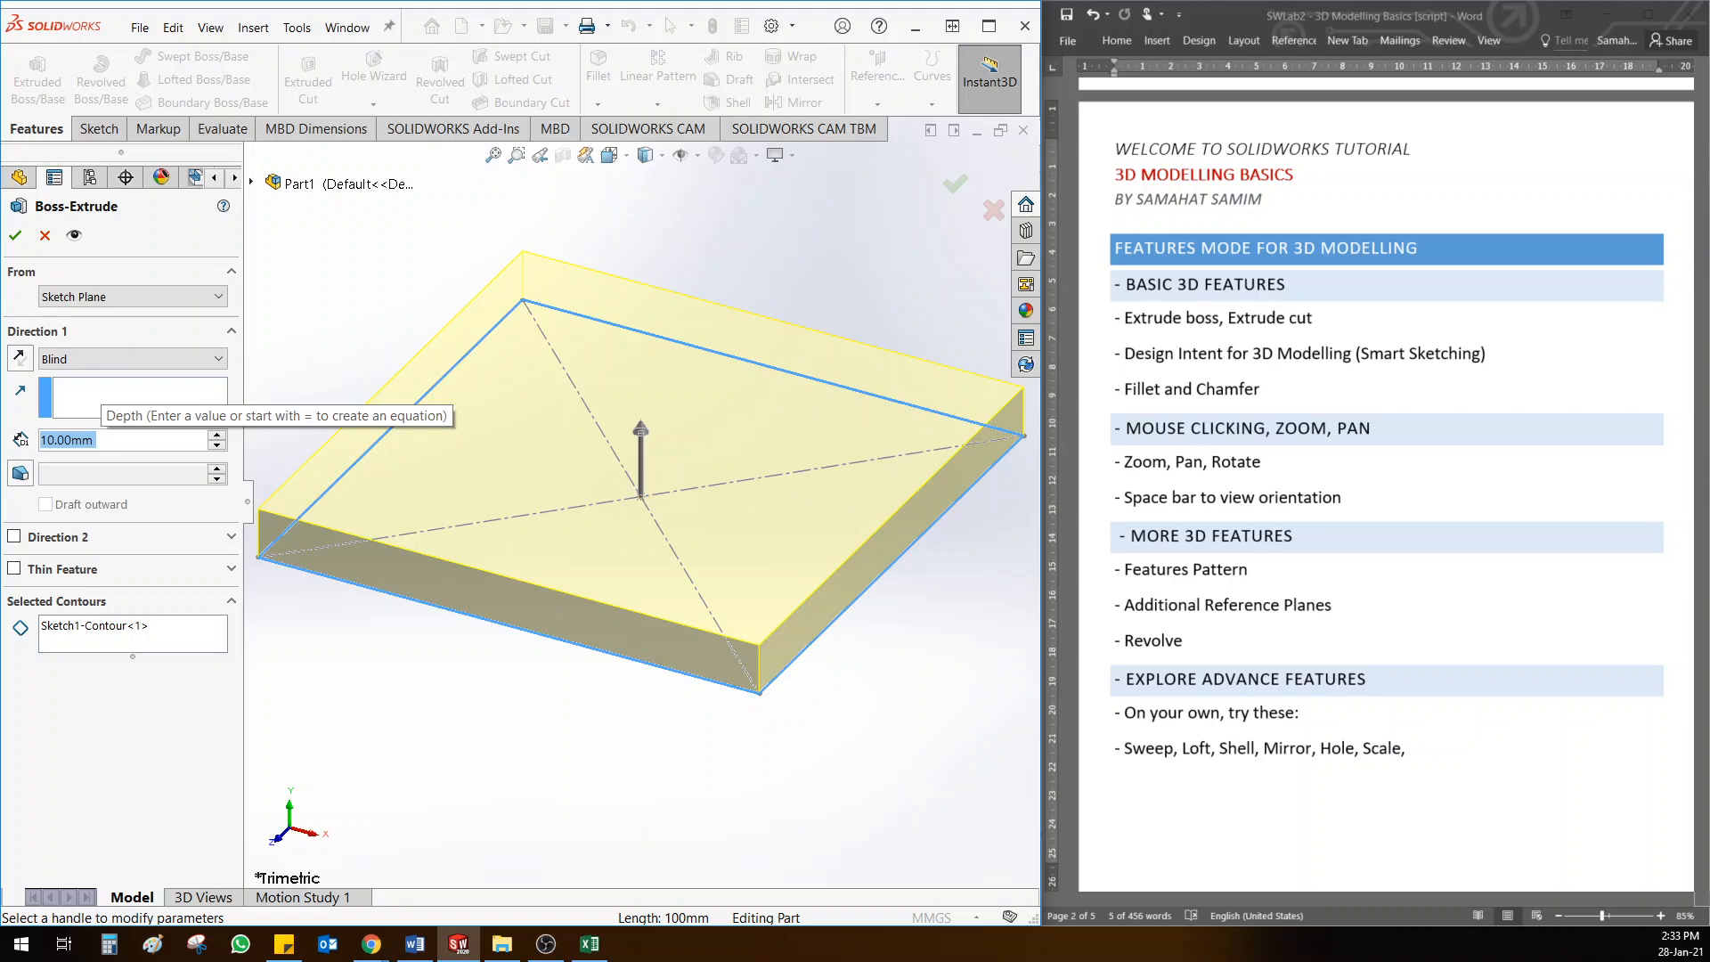
scroll(642, 502, up, 1)
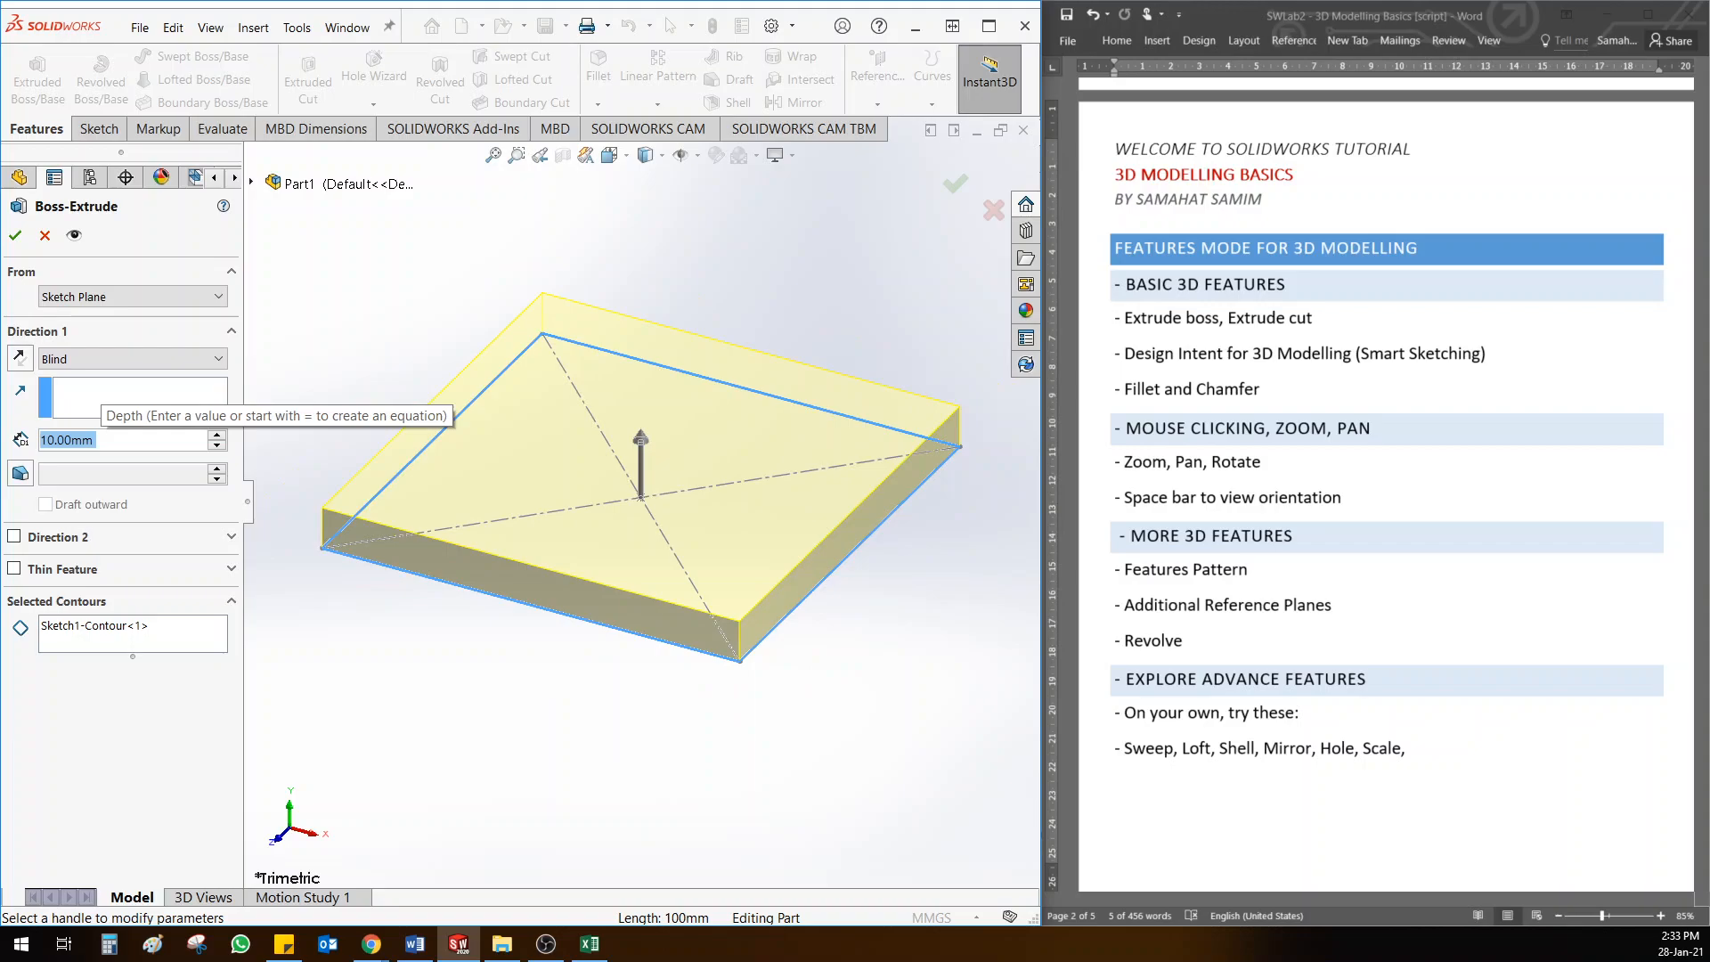
scroll(641, 497, up, 1)
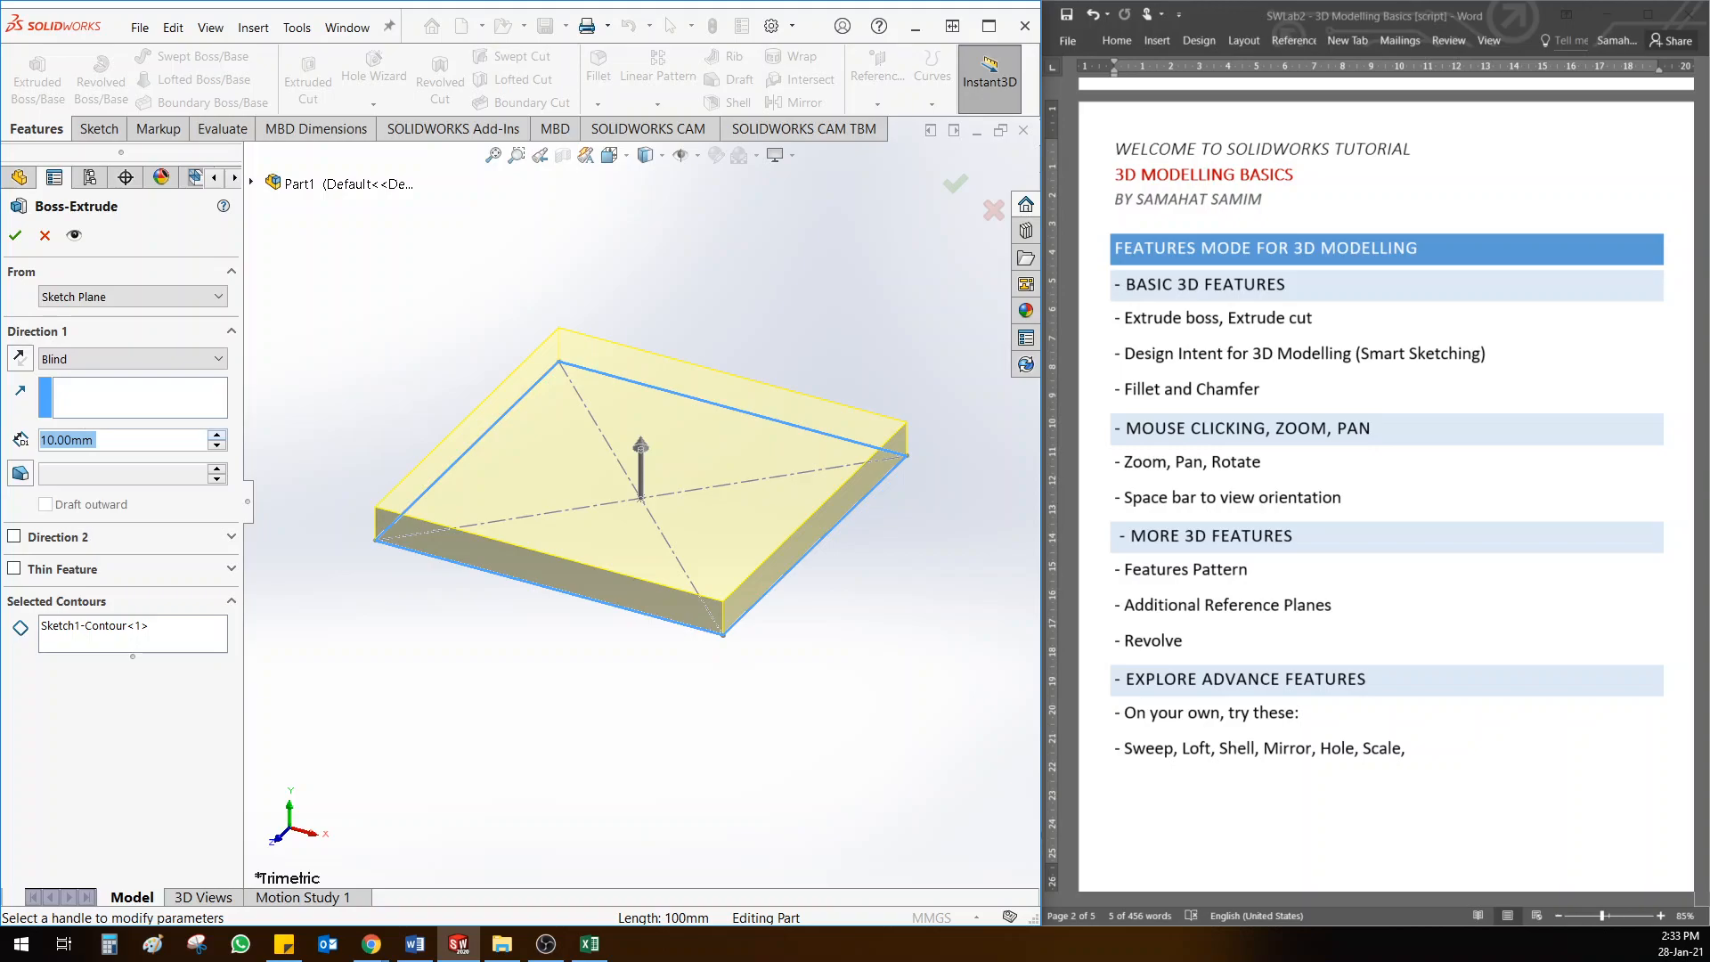
click(216, 435)
click(217, 434)
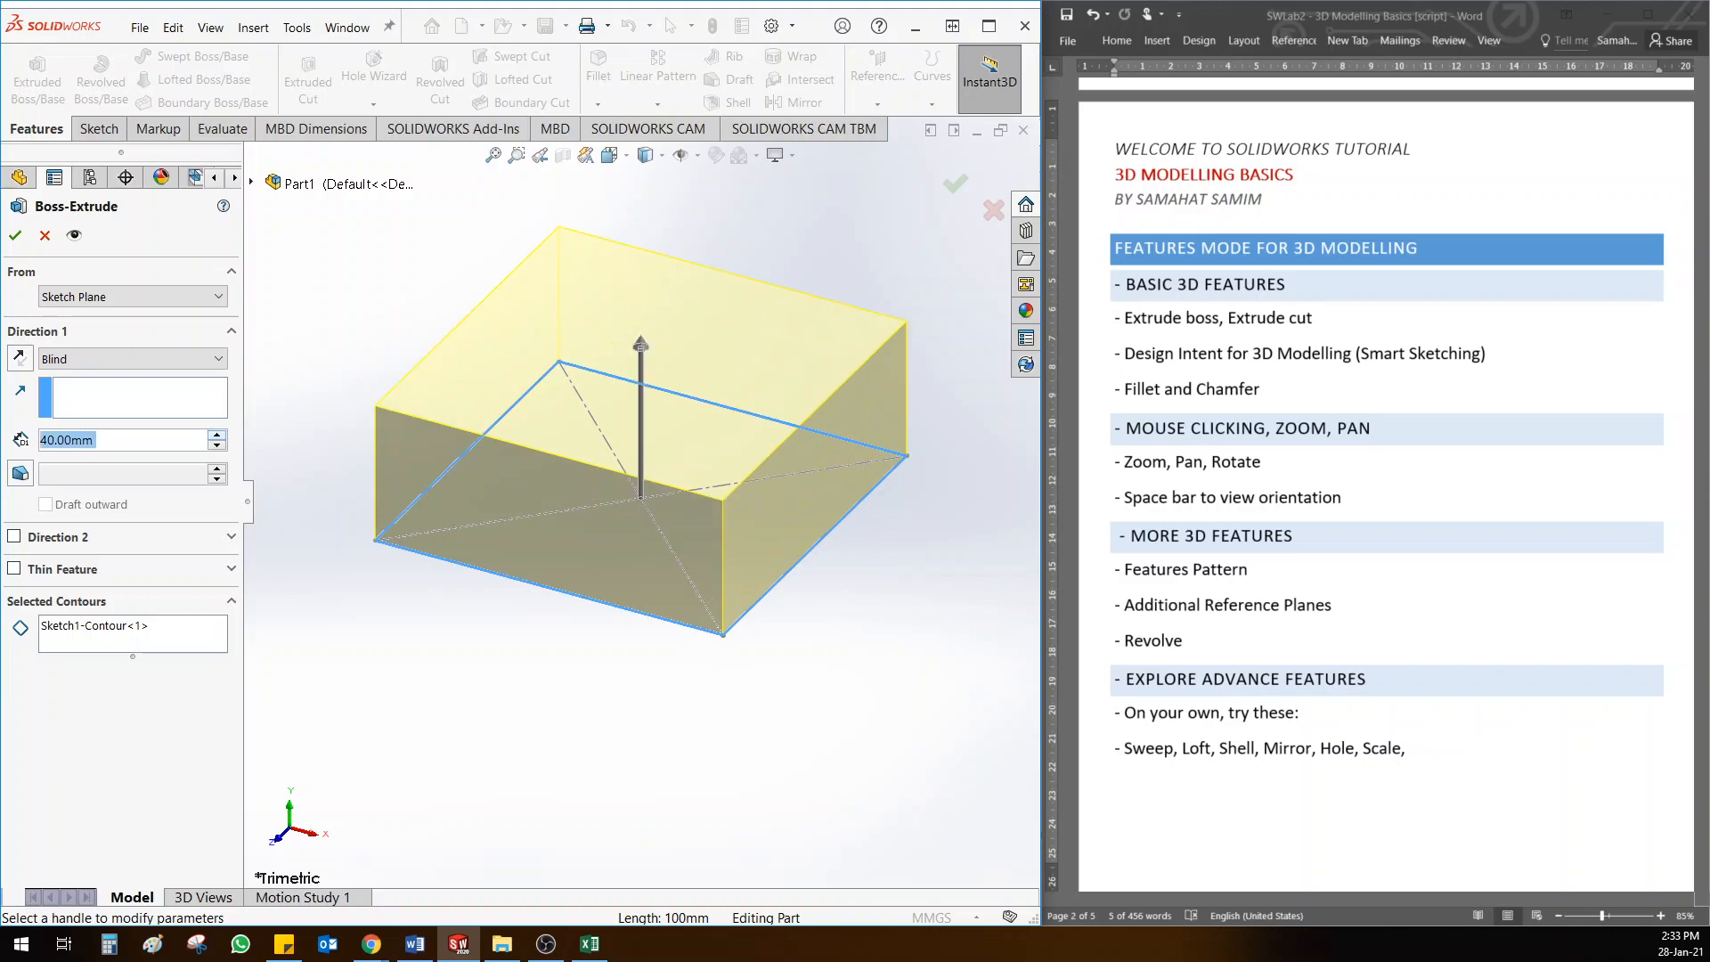
click(216, 434)
click(217, 435)
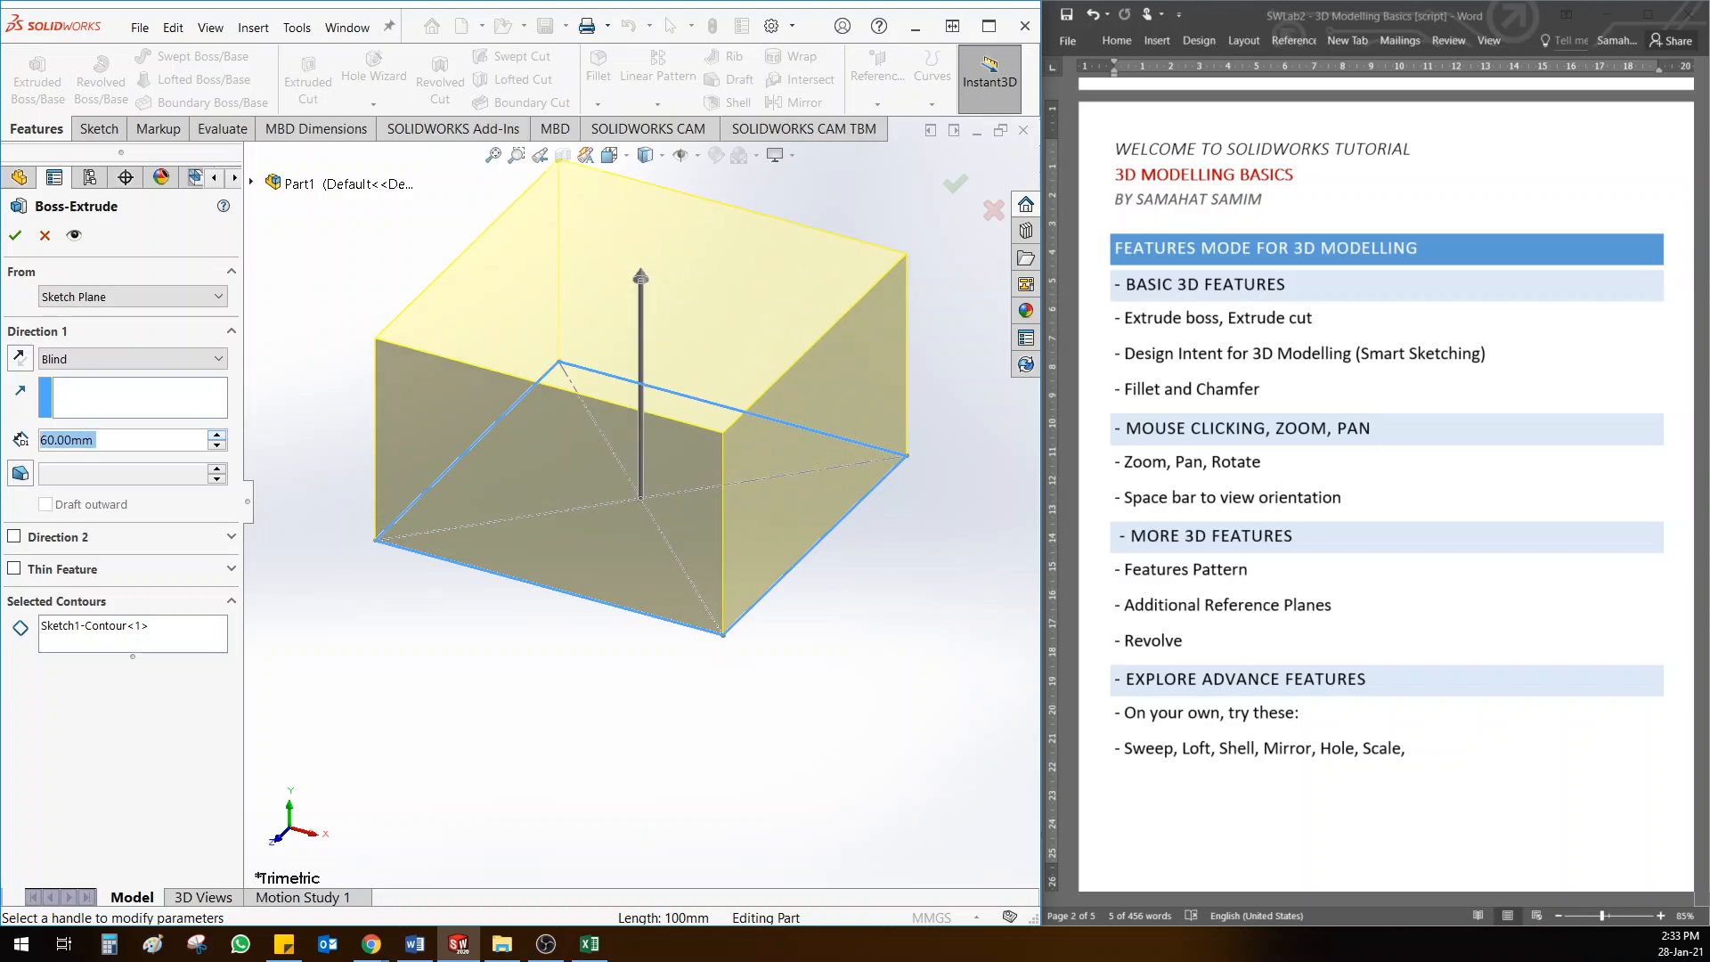
click(216, 434)
click(216, 435)
click(216, 435)
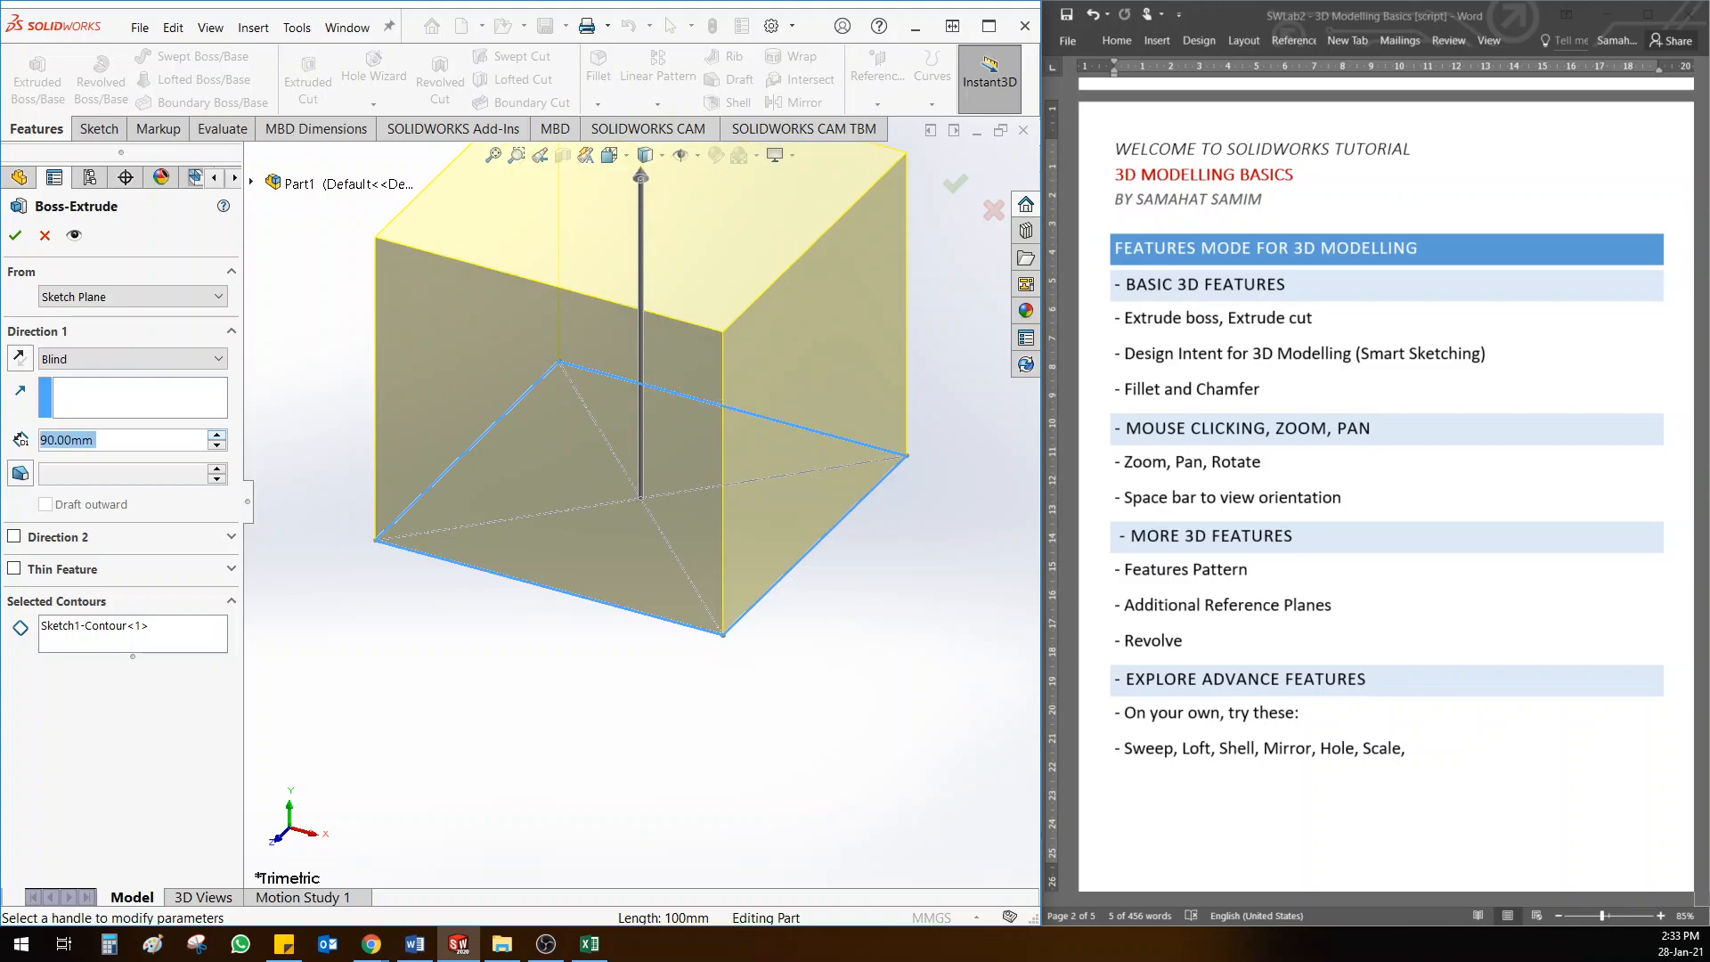
click(217, 435)
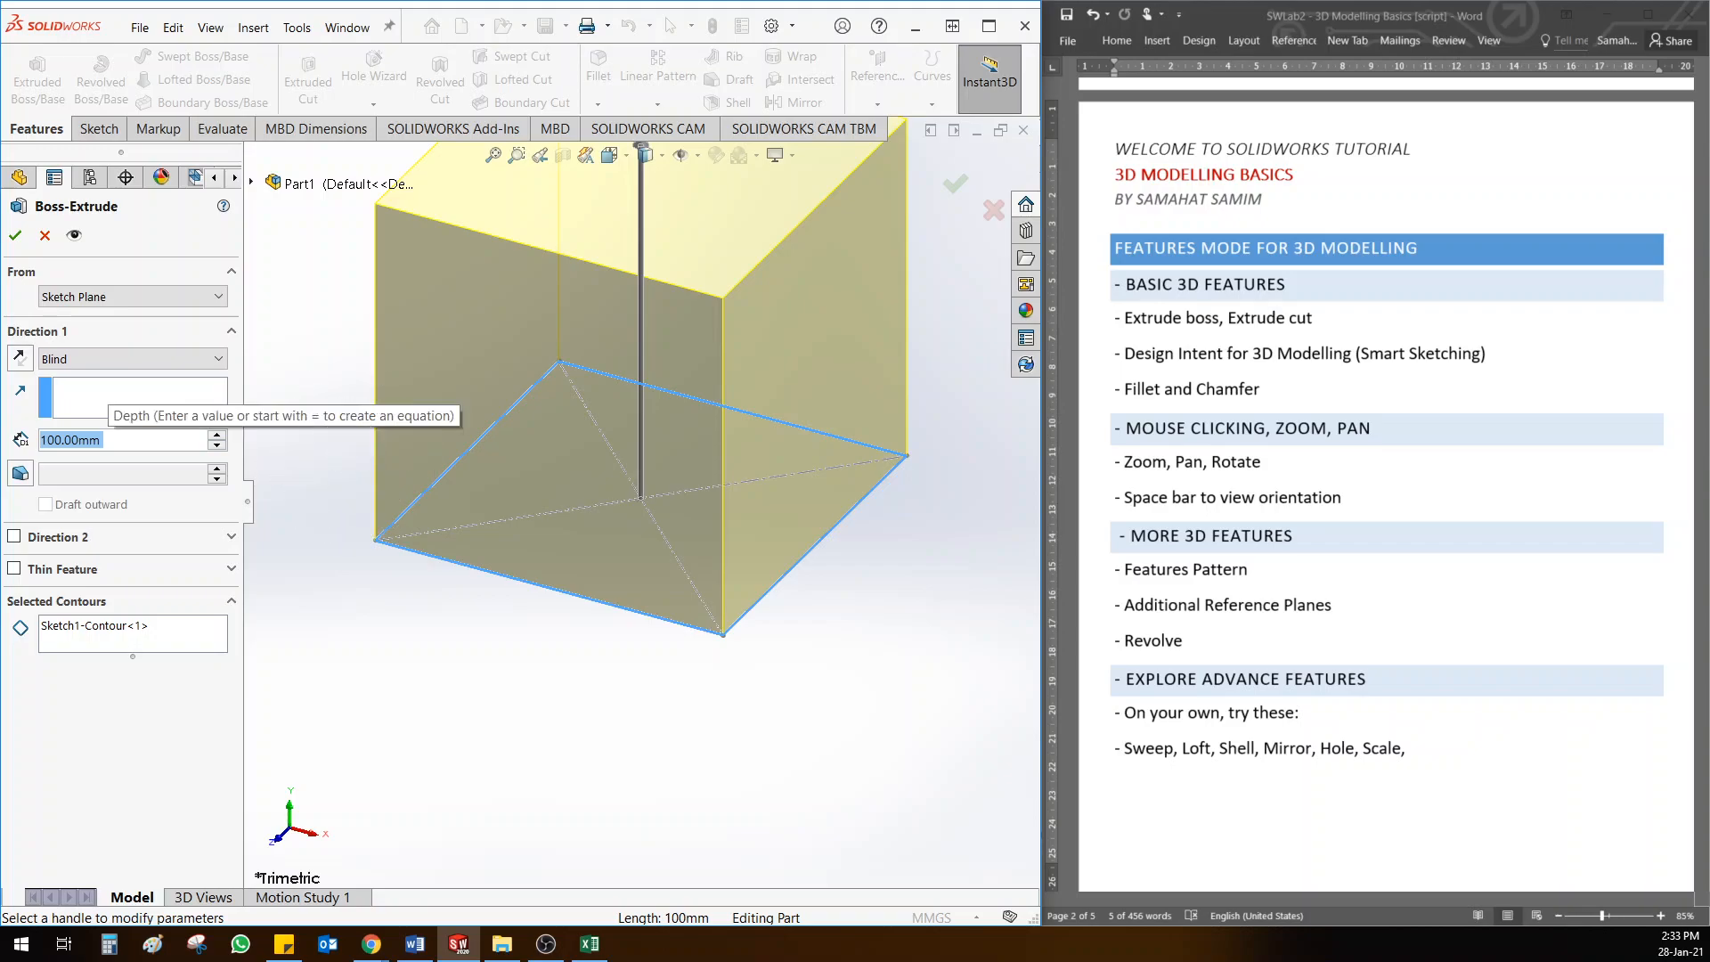
key(BackSpace)
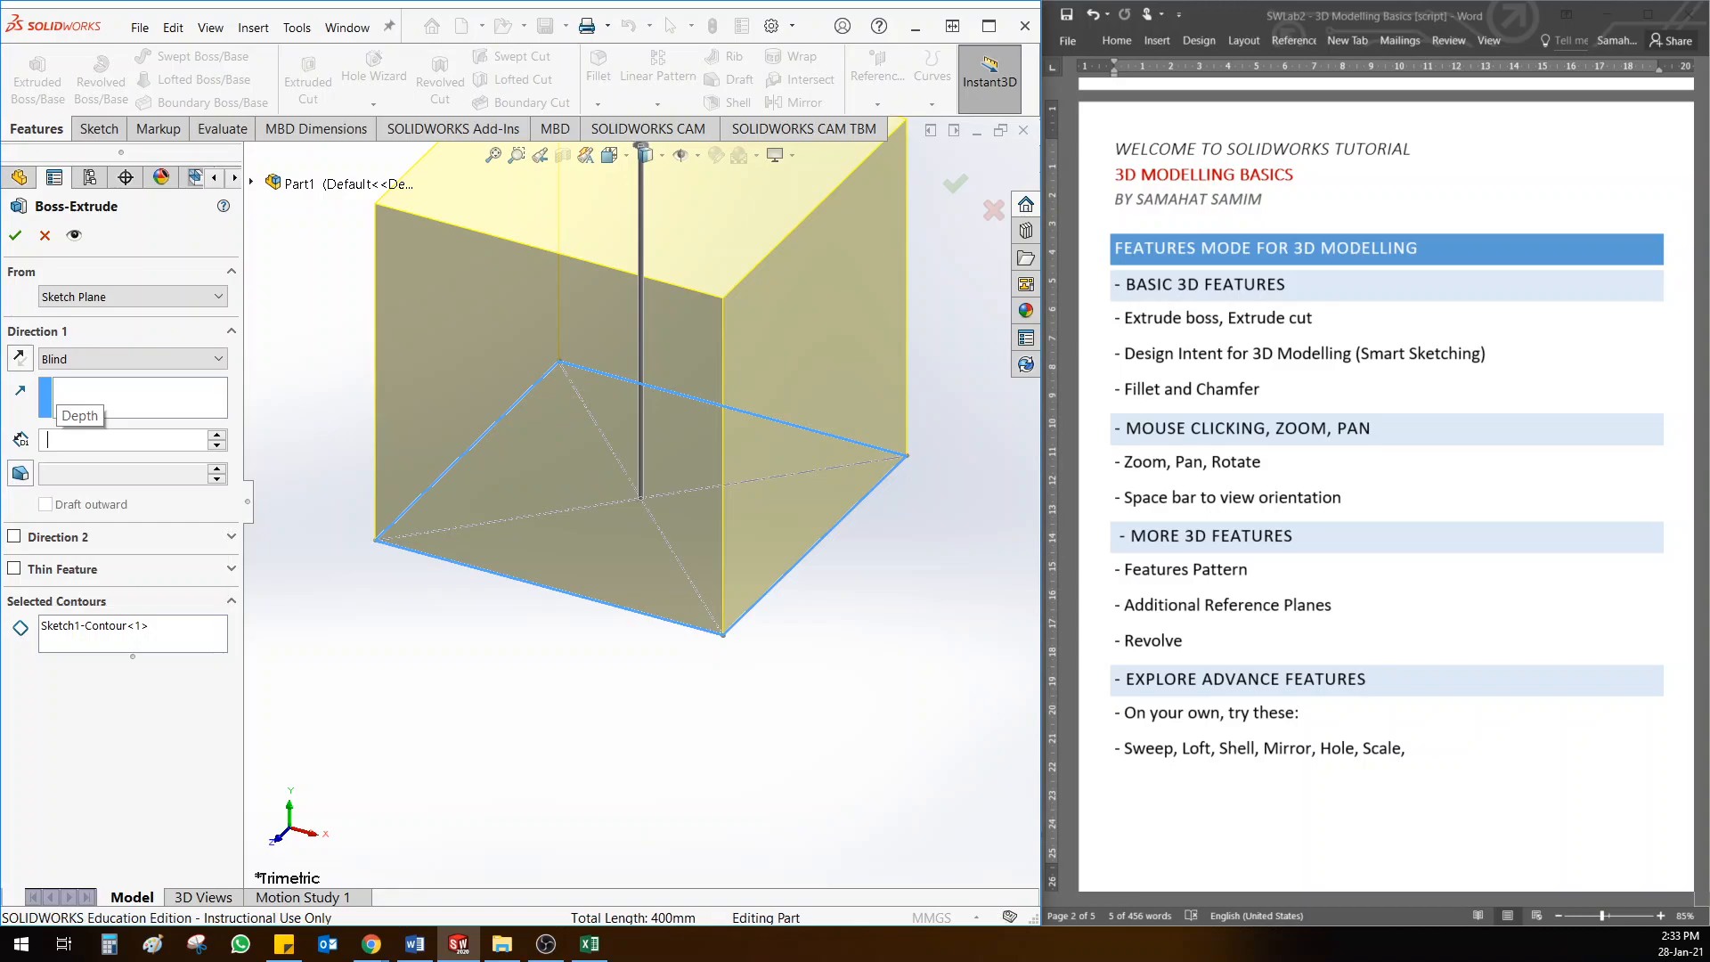
key(Escape)
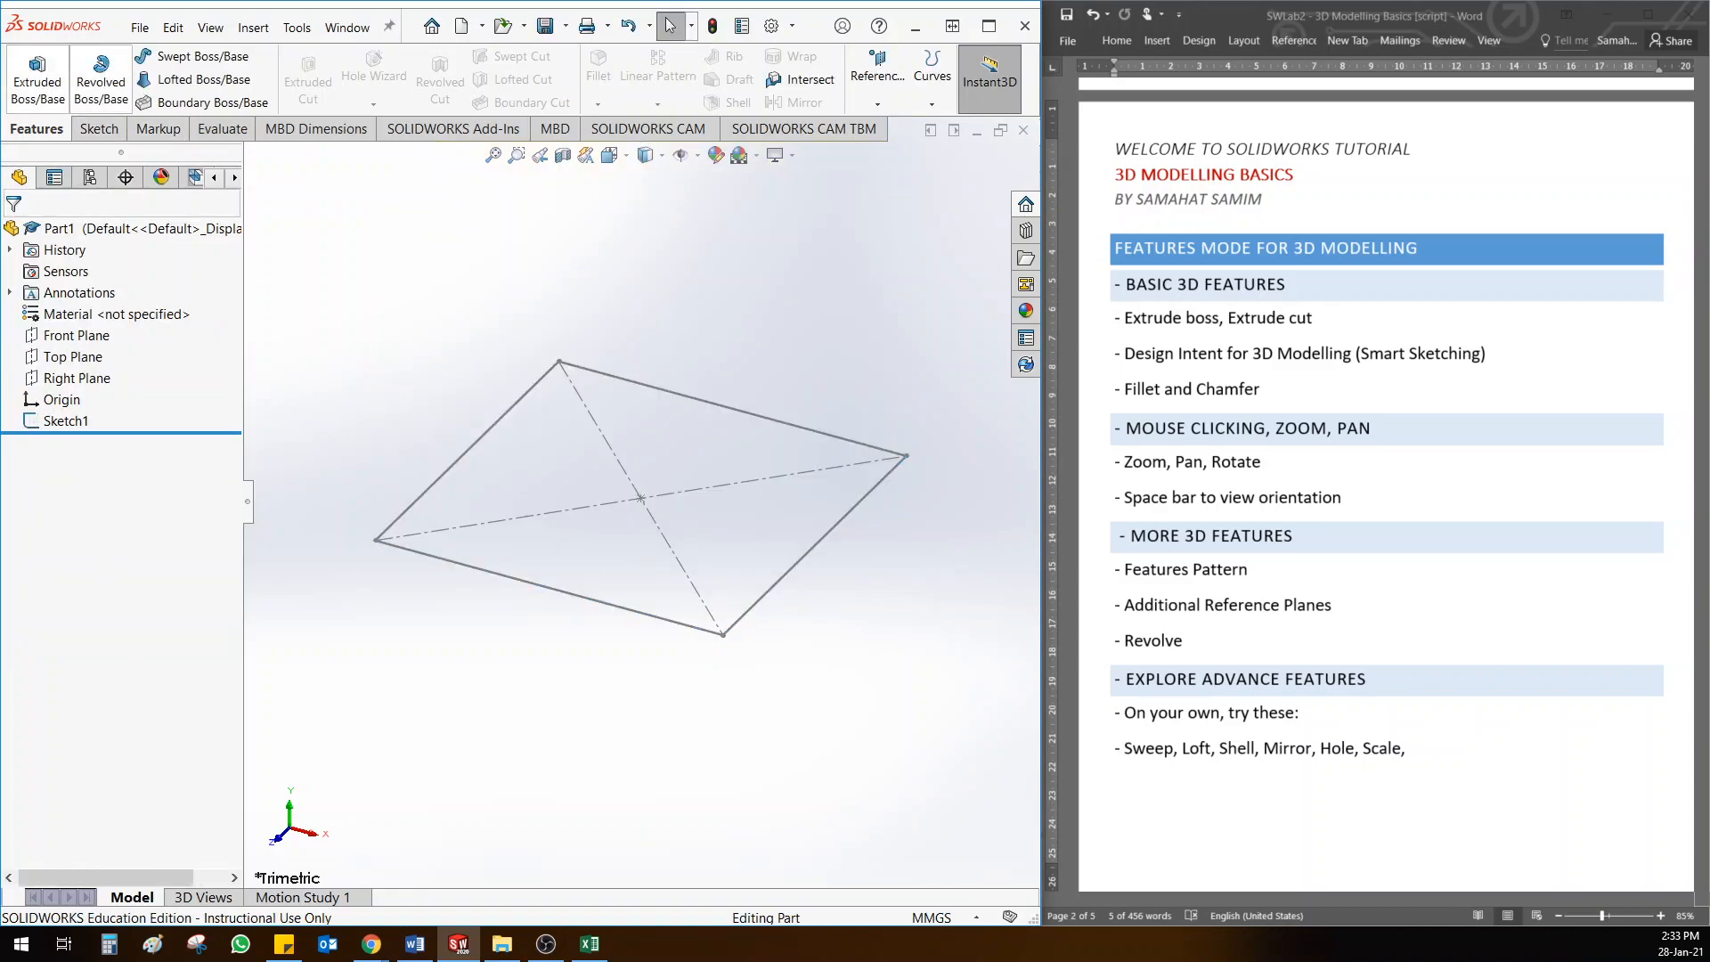
Extrude the square sketch as a boss with a blind depth of 100 mm to form a cube.
click(37, 80)
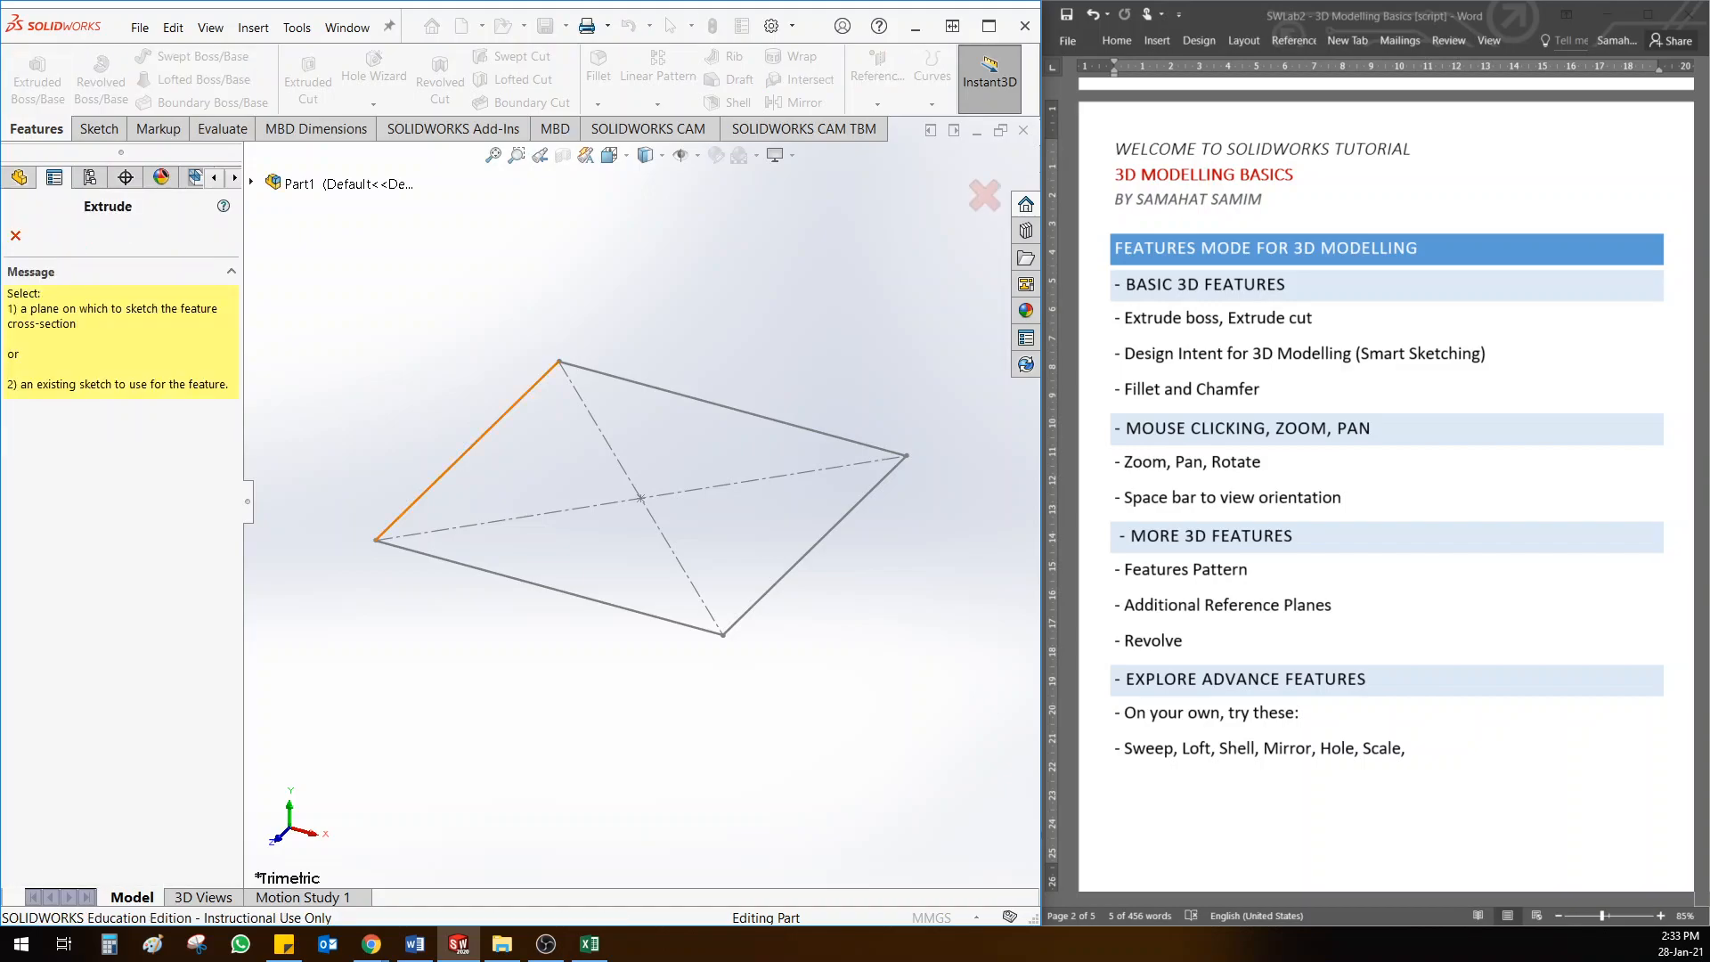
click(468, 450)
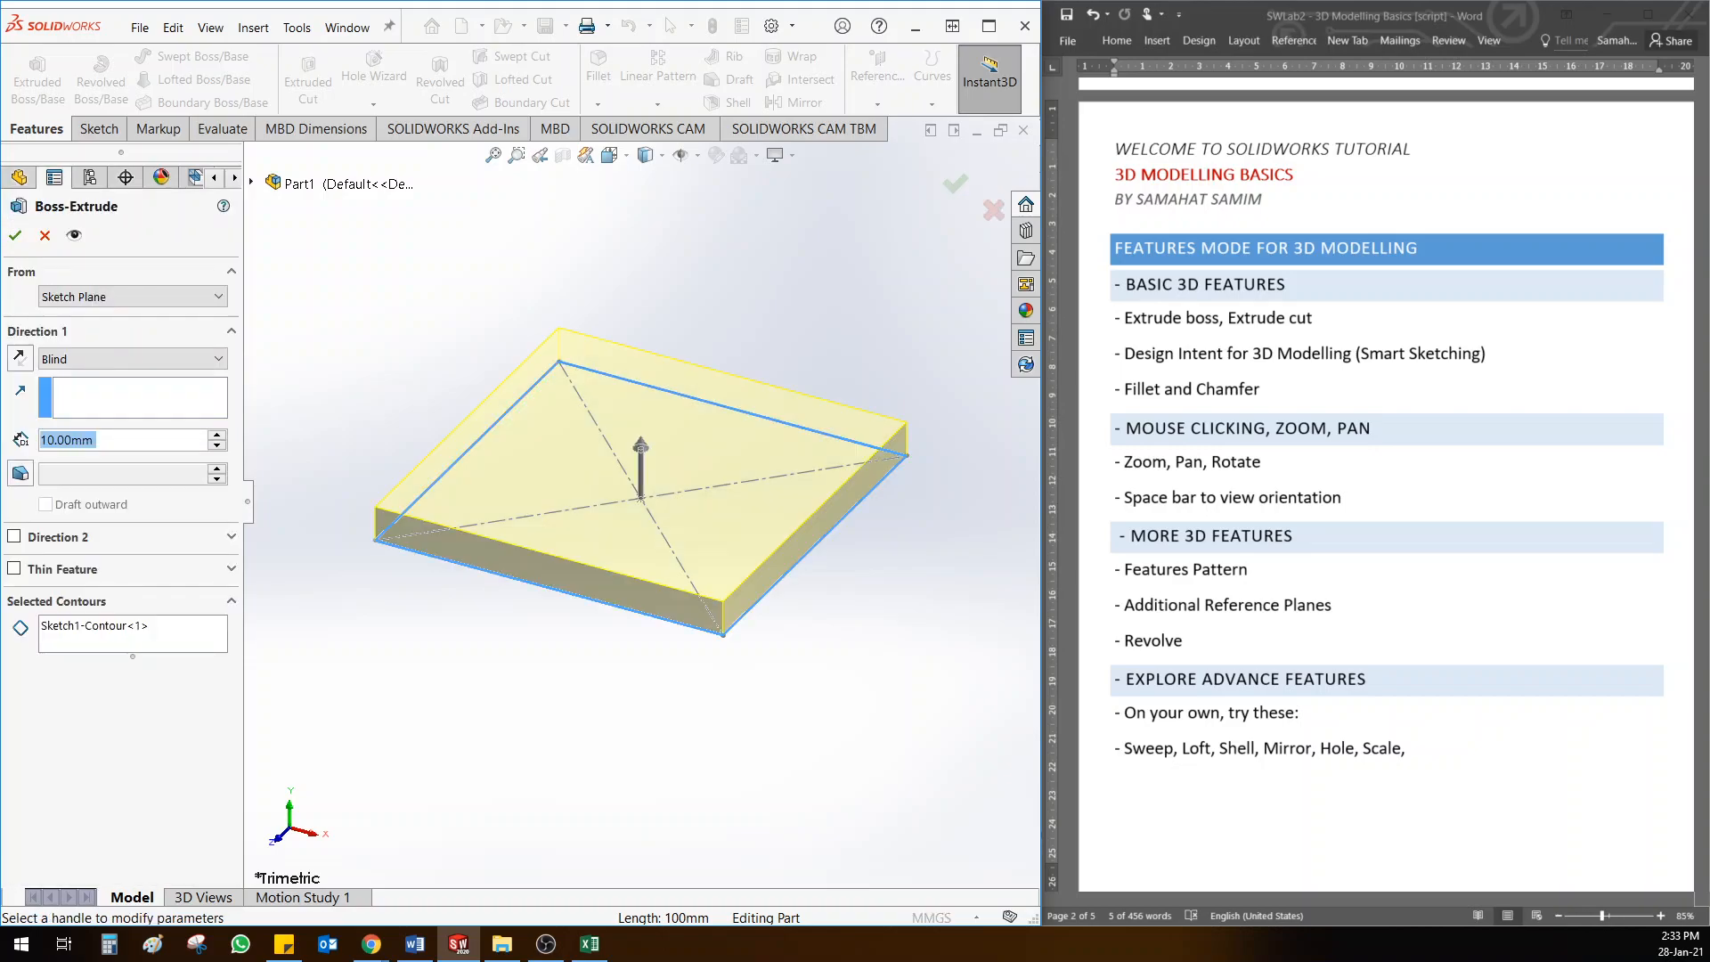
text(100)
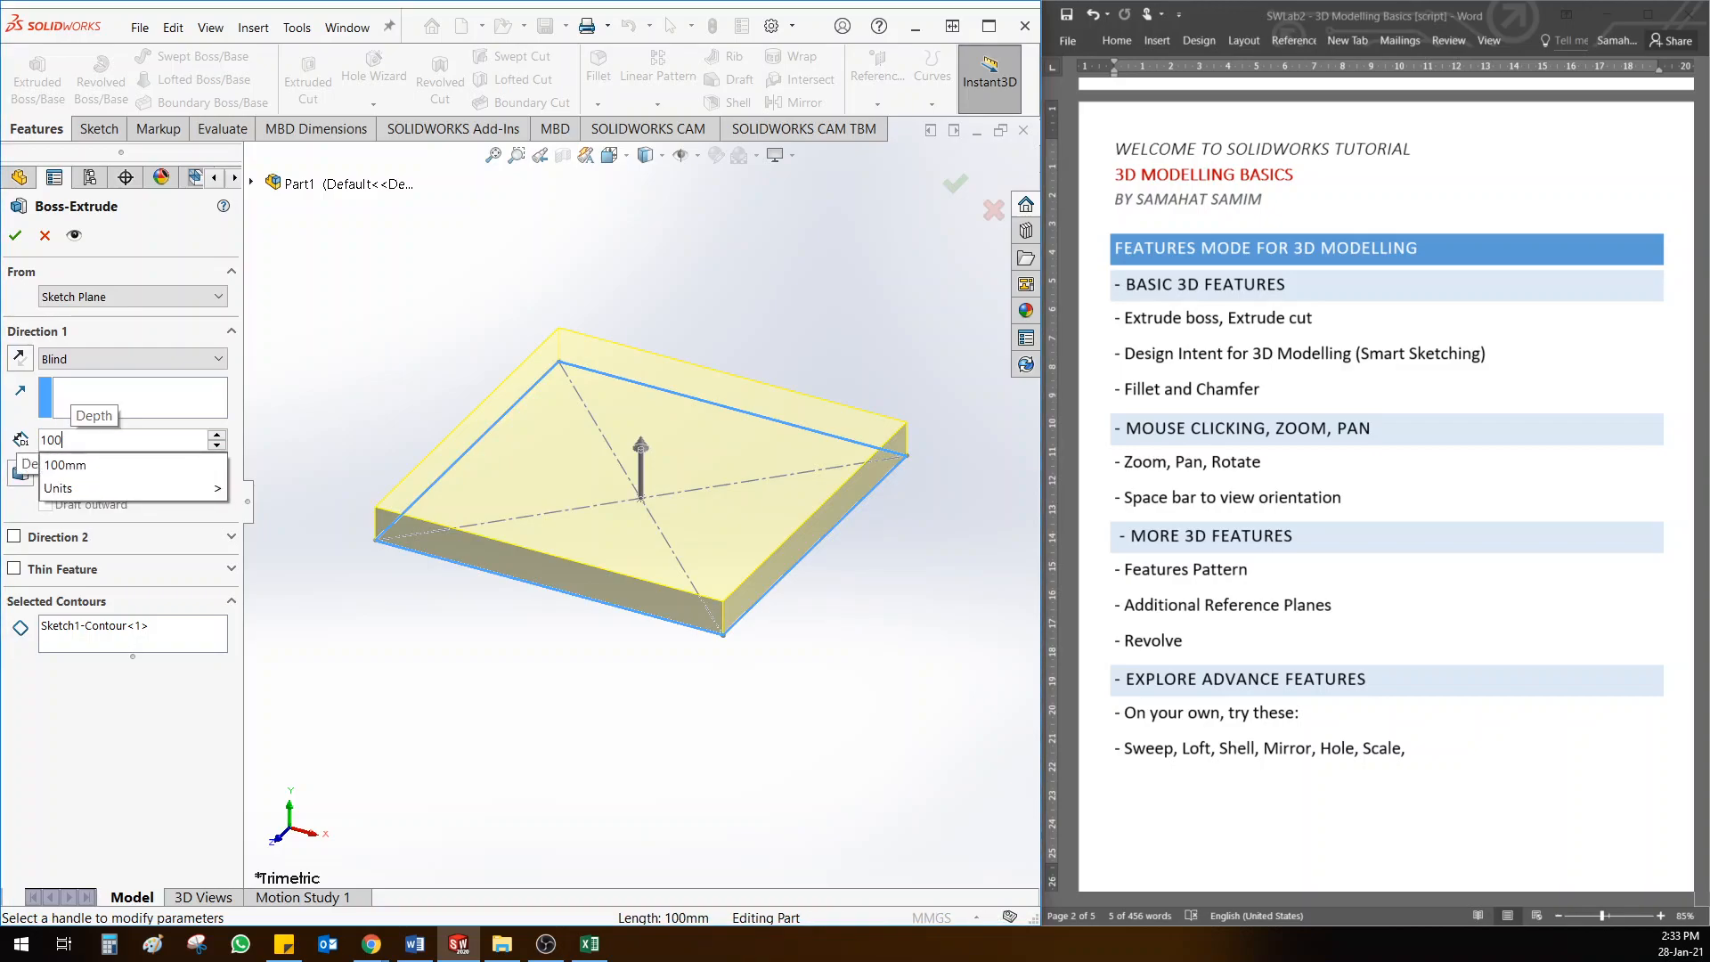
key(Down)
key(Return)
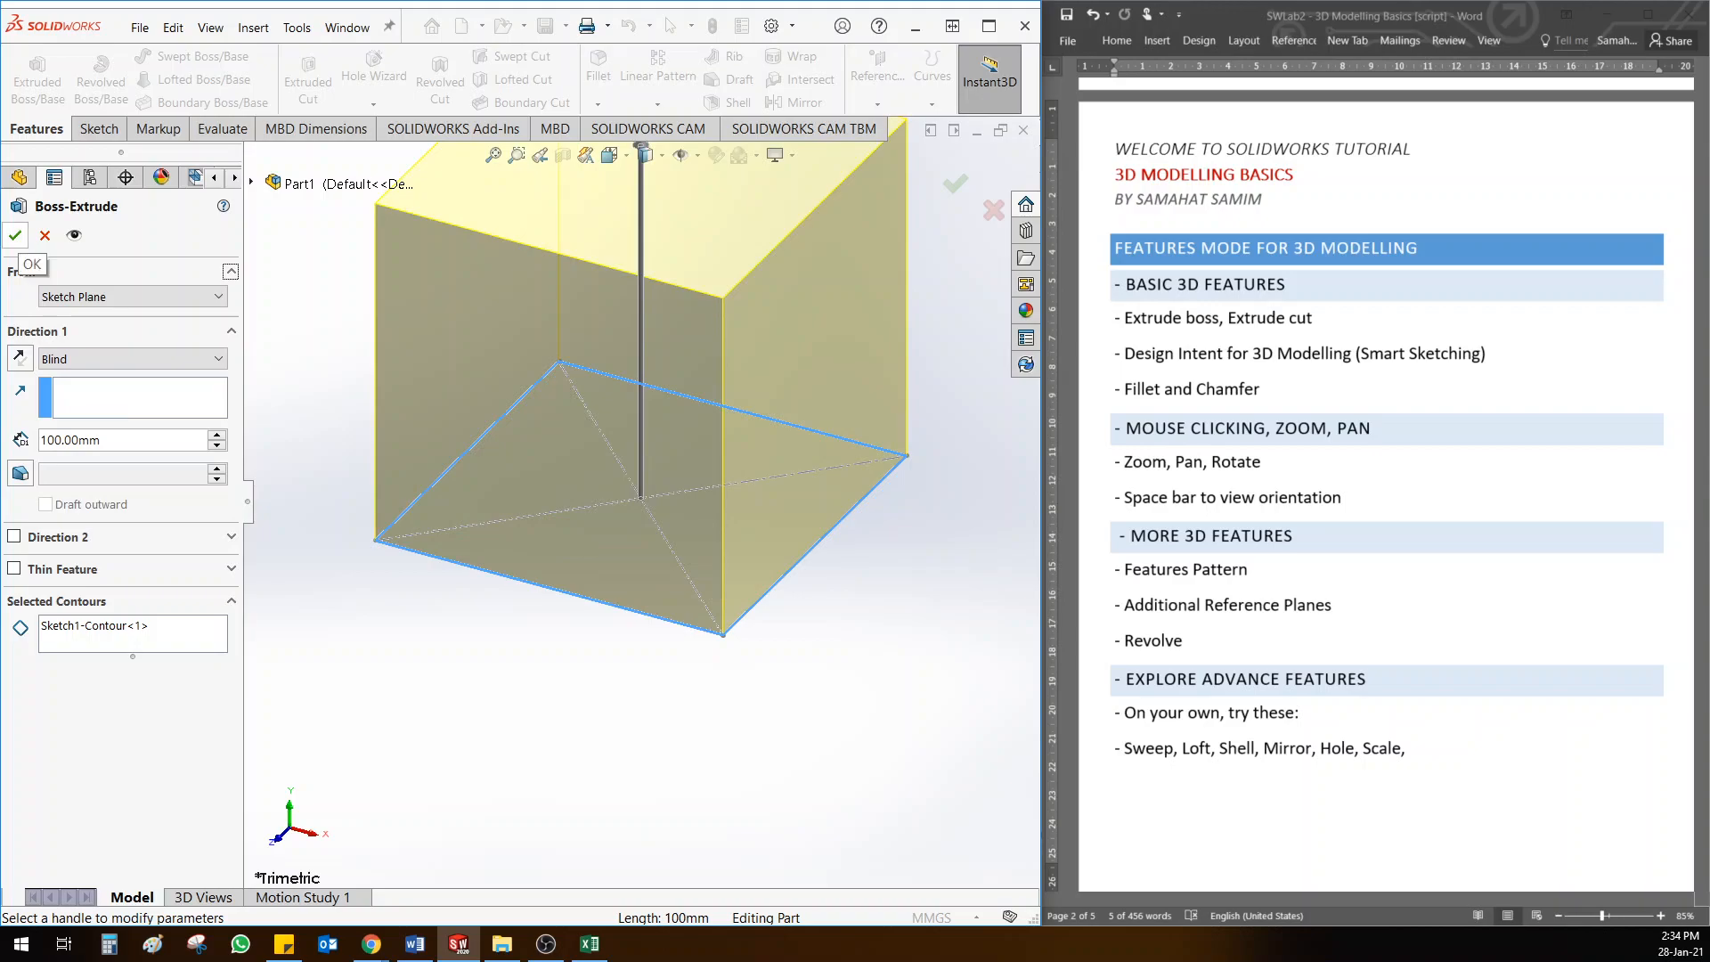
click(15, 235)
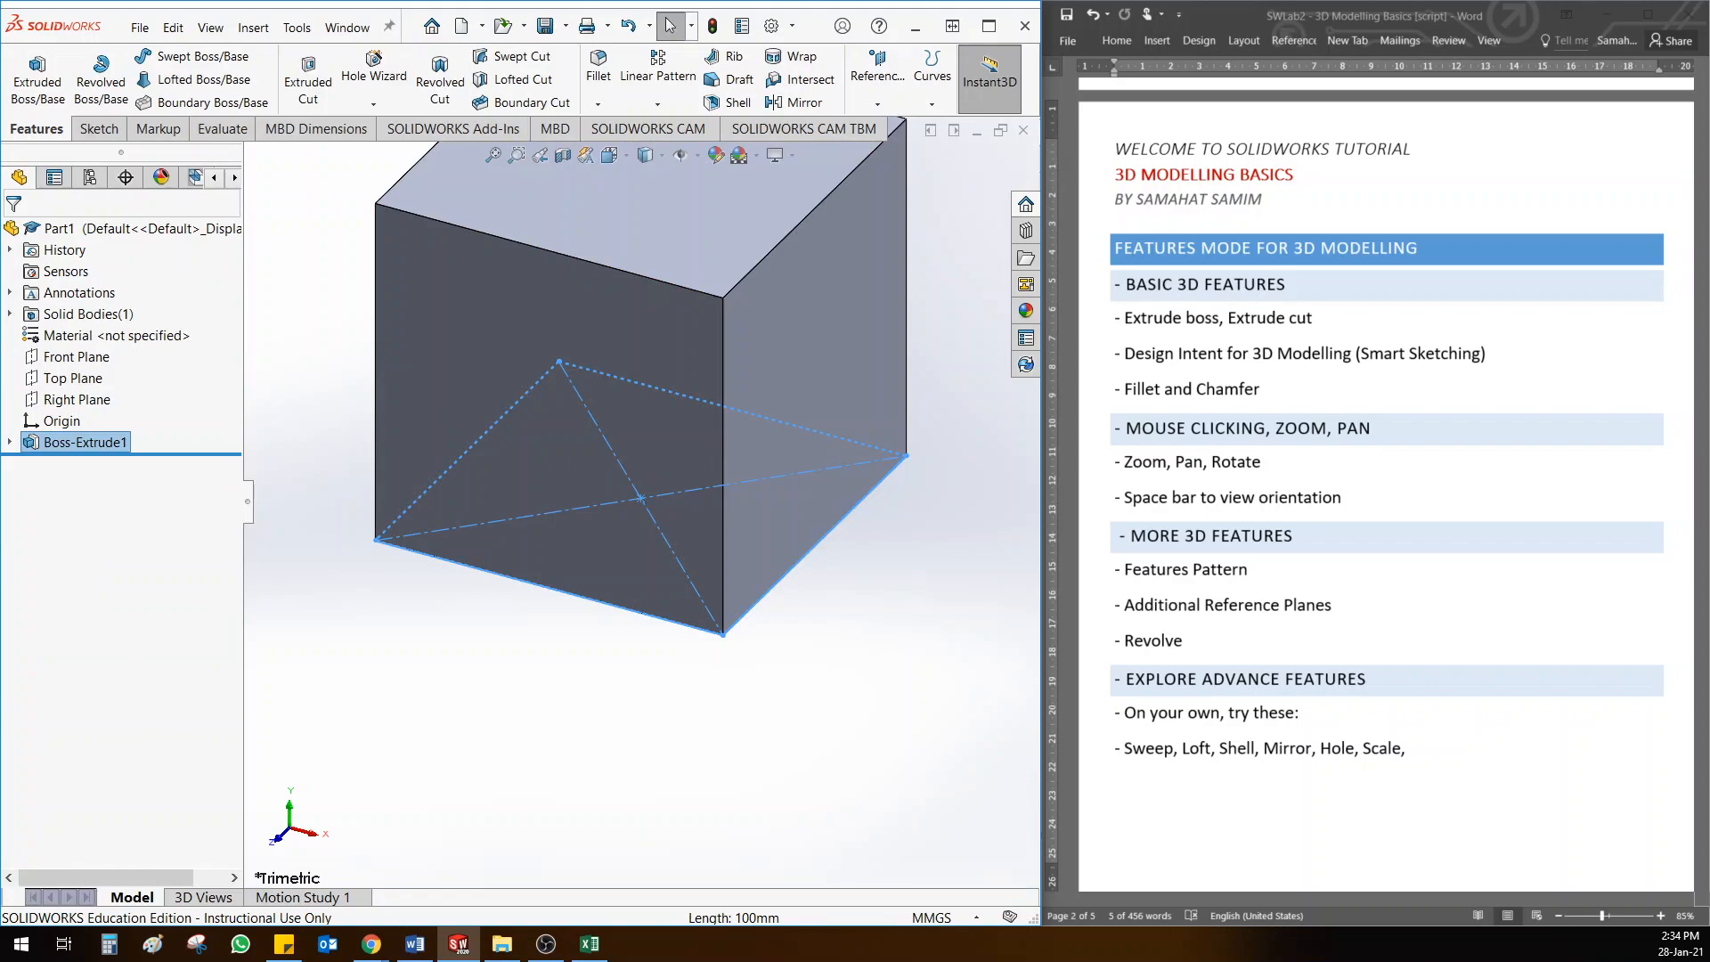
key(Escape)
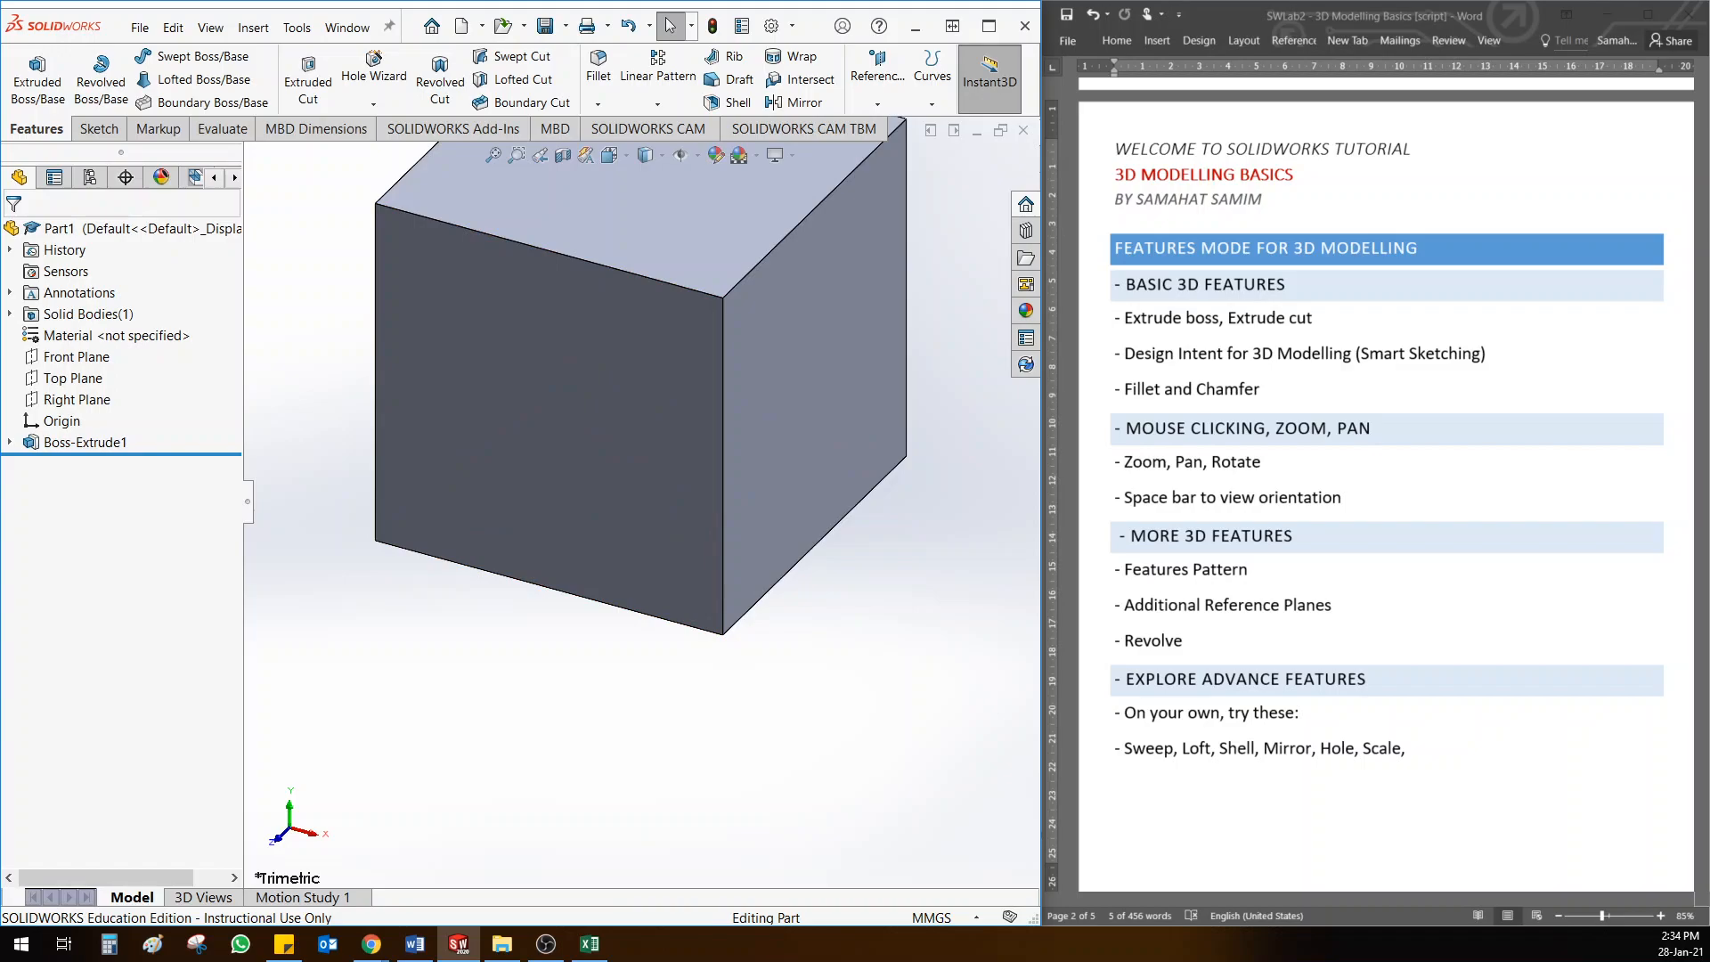
Set the view orientation to Isometric and fit the whole cube comfortably in view.
key(space)
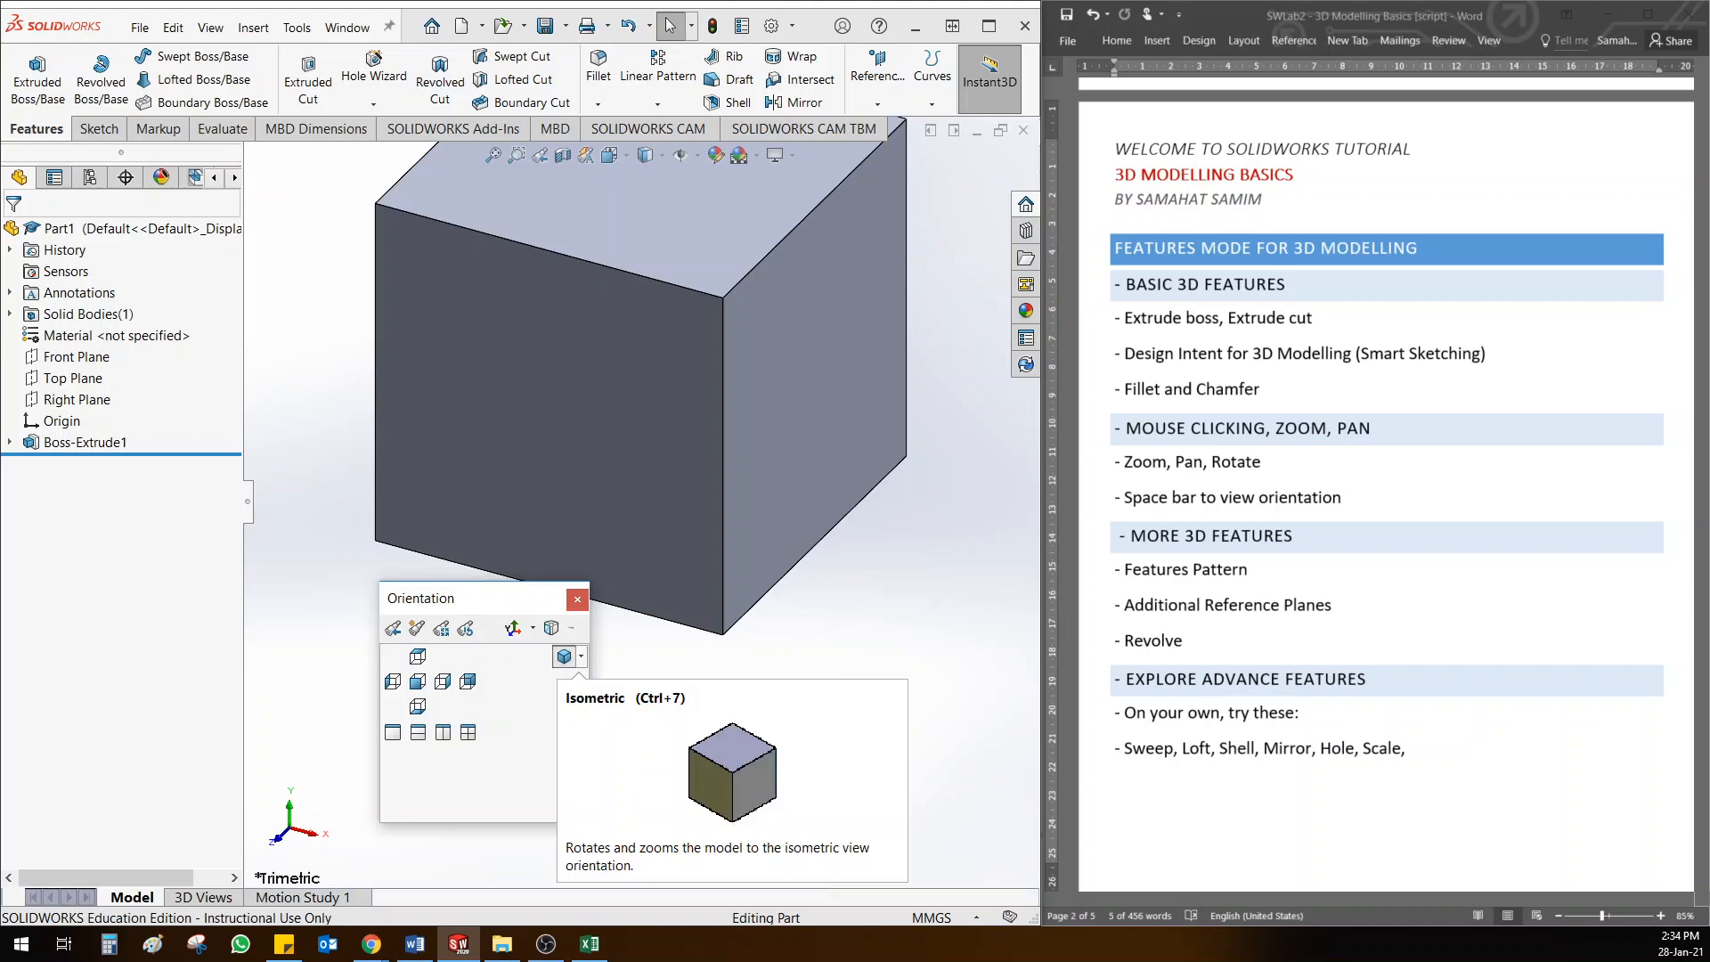
click(564, 656)
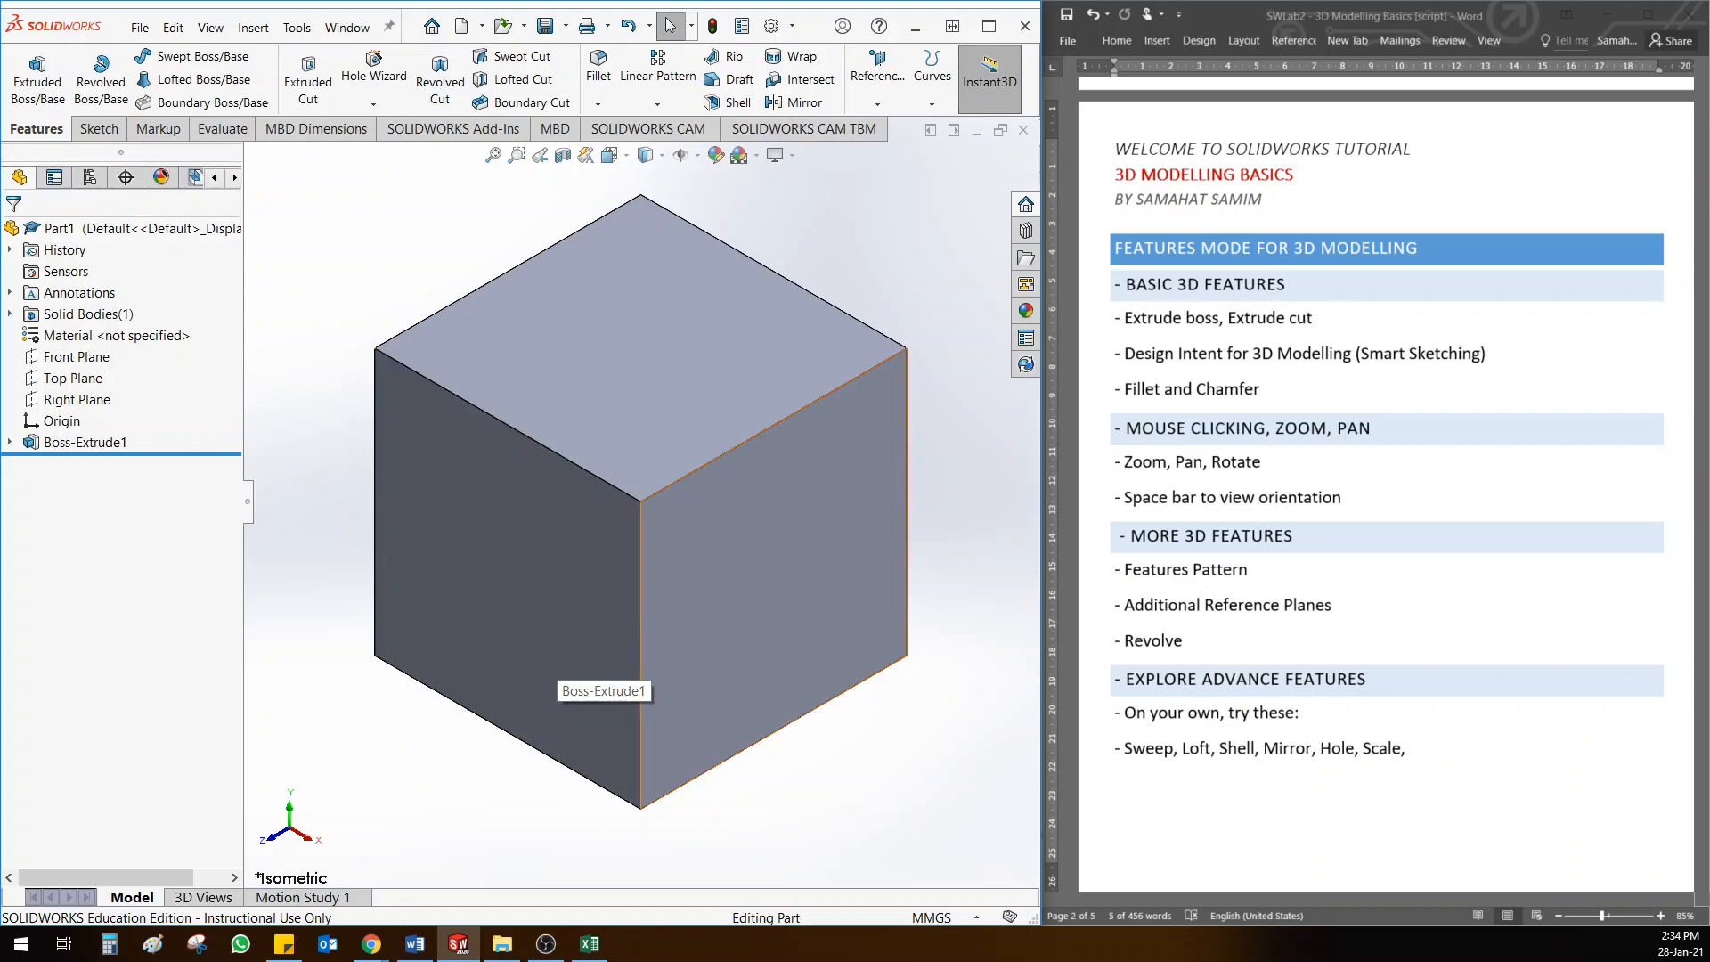
scroll(678, 439, down, 1)
scroll(678, 439, up, 3)
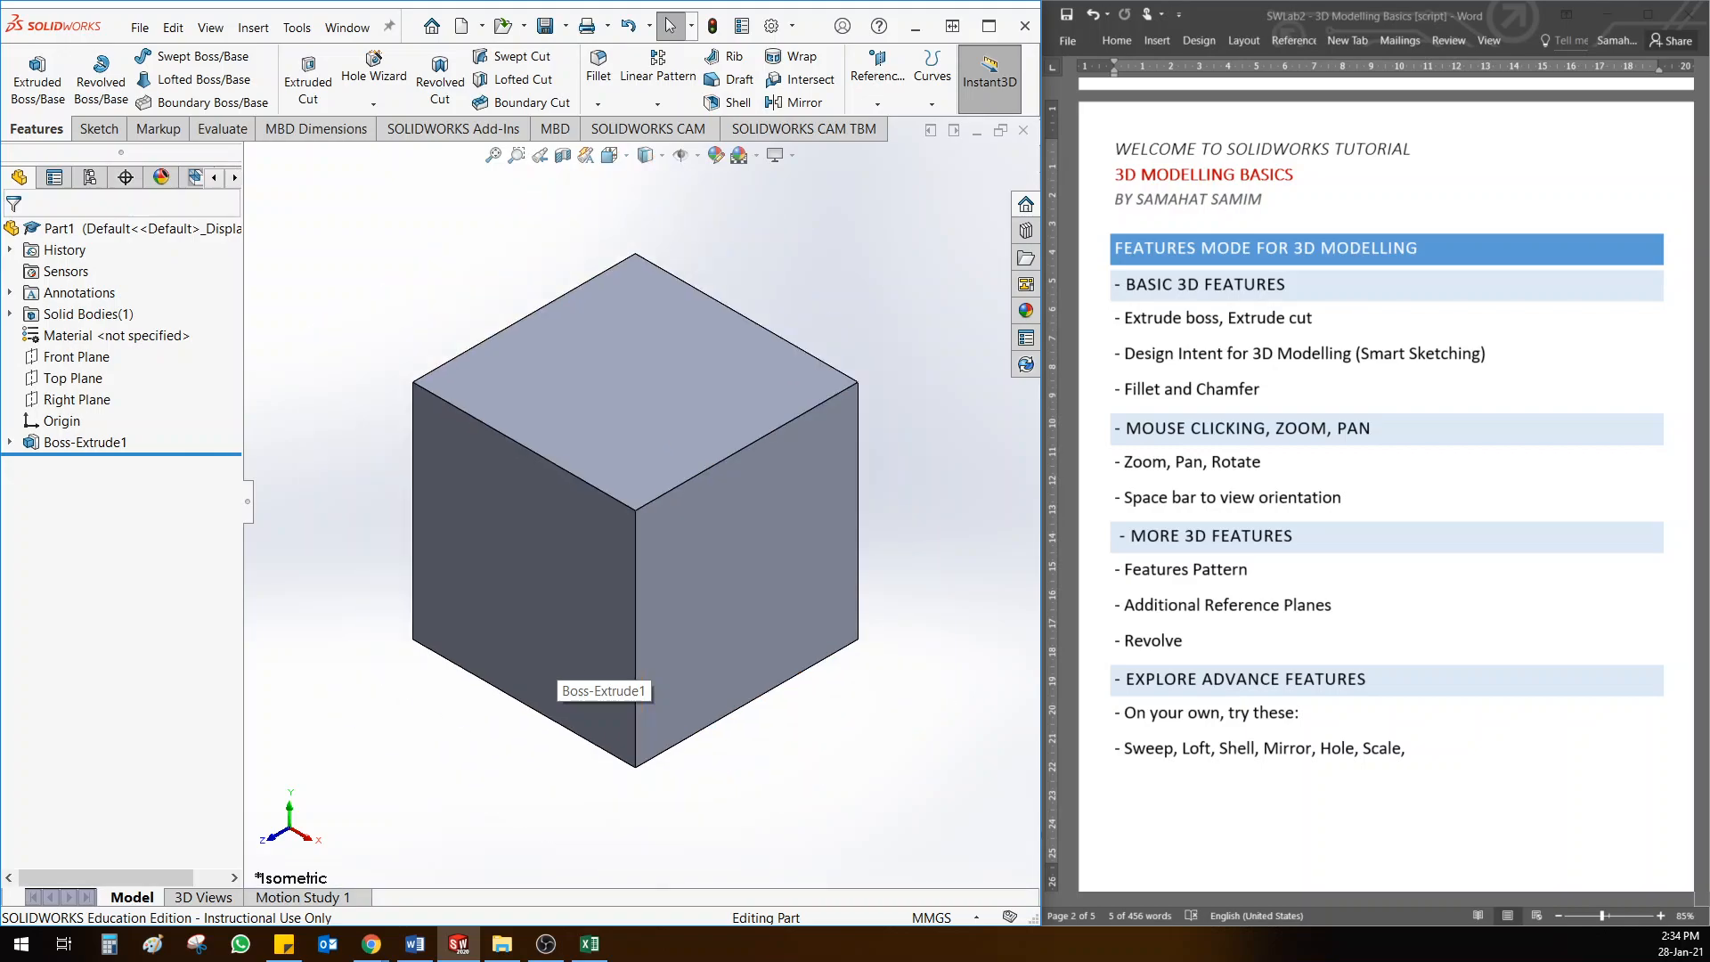
scroll(684, 282, down, 2)
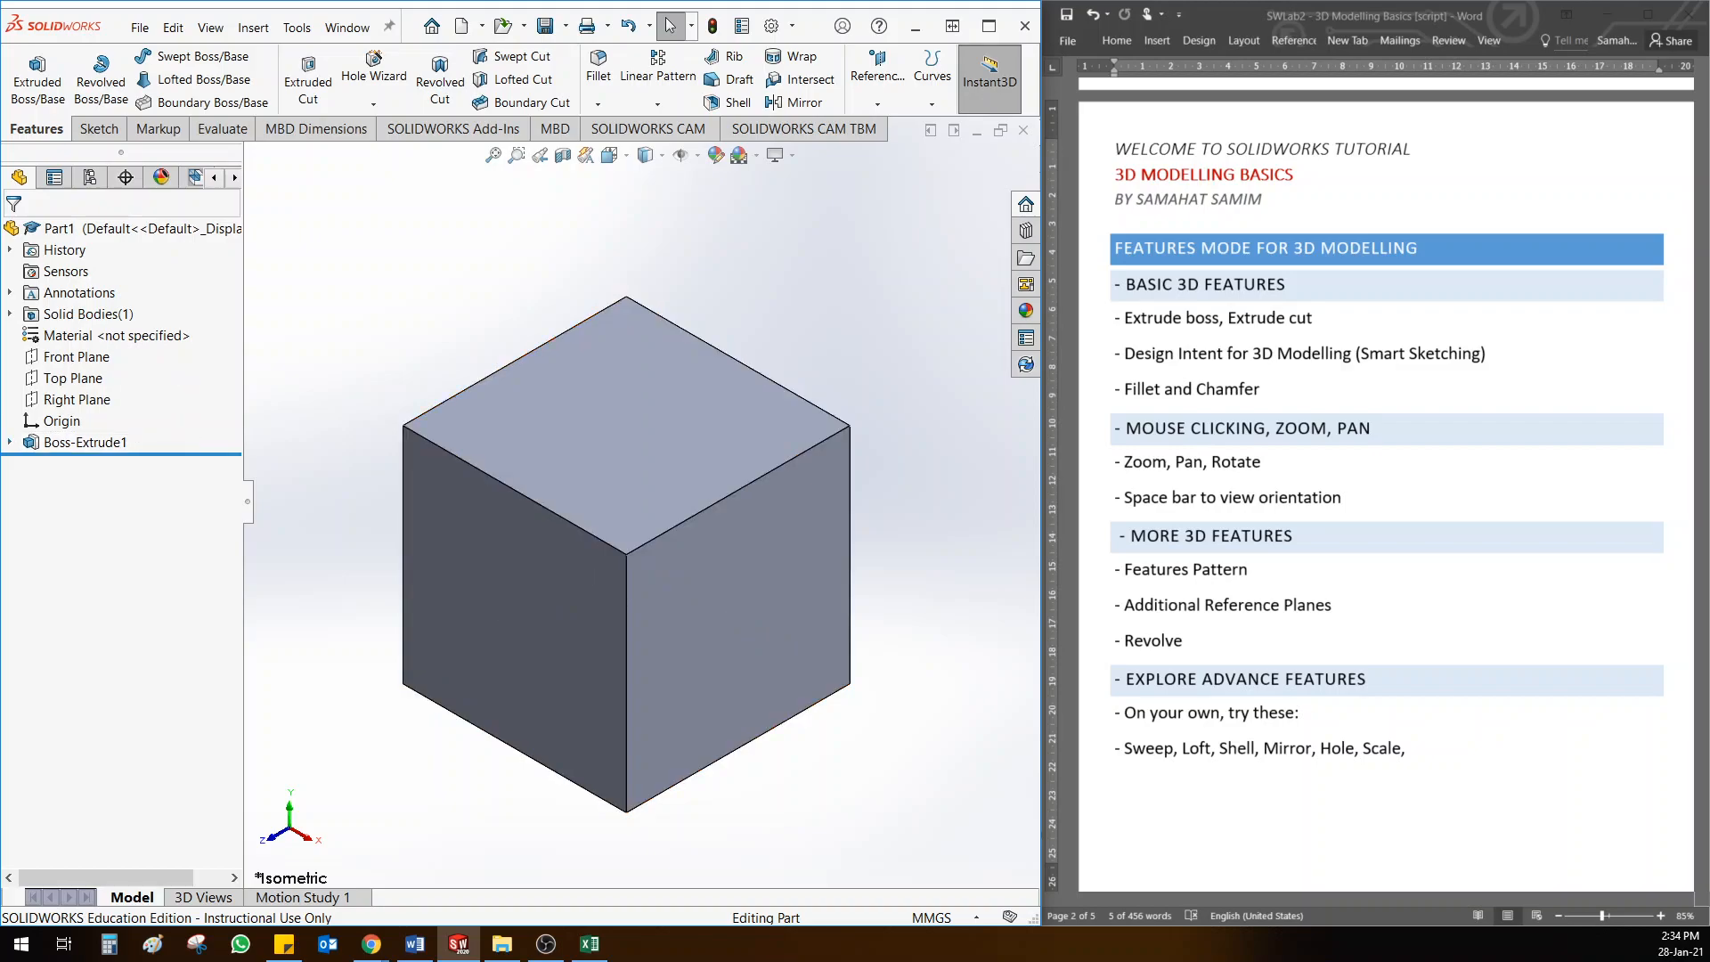
Expand the Boss-Extrude1 feature and inspect the dimensions of its Sketch1 and of the extrusion.
key(ctrl)
click(10, 443)
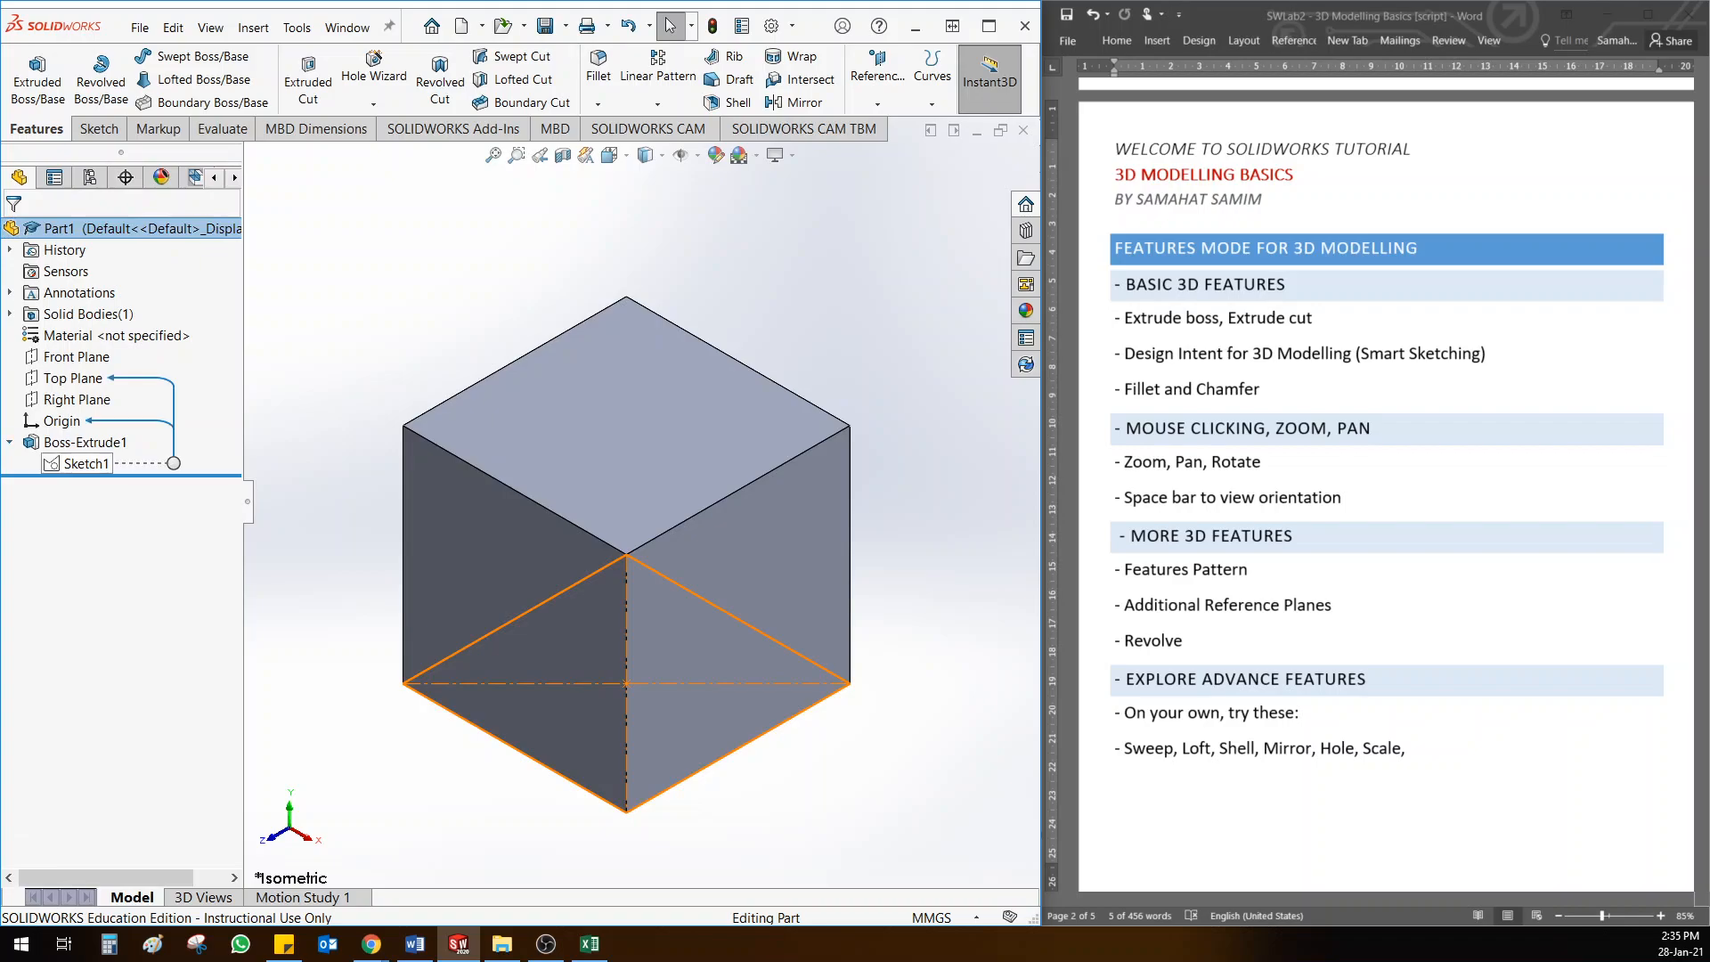
click(86, 463)
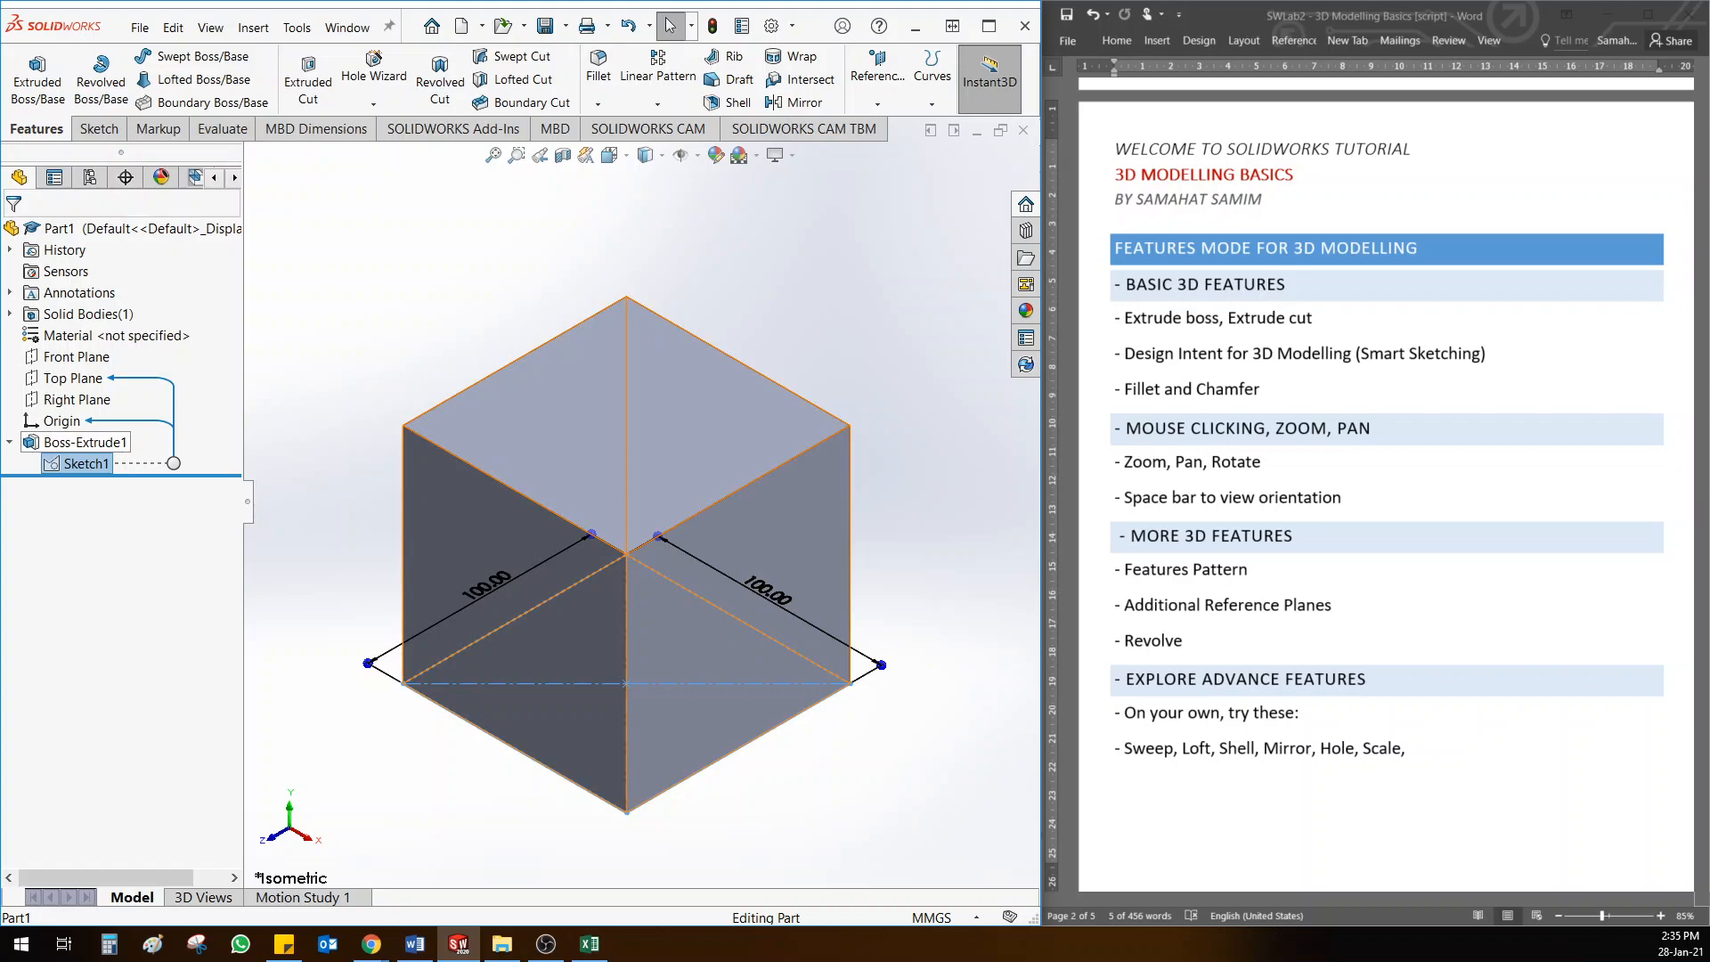
click(85, 442)
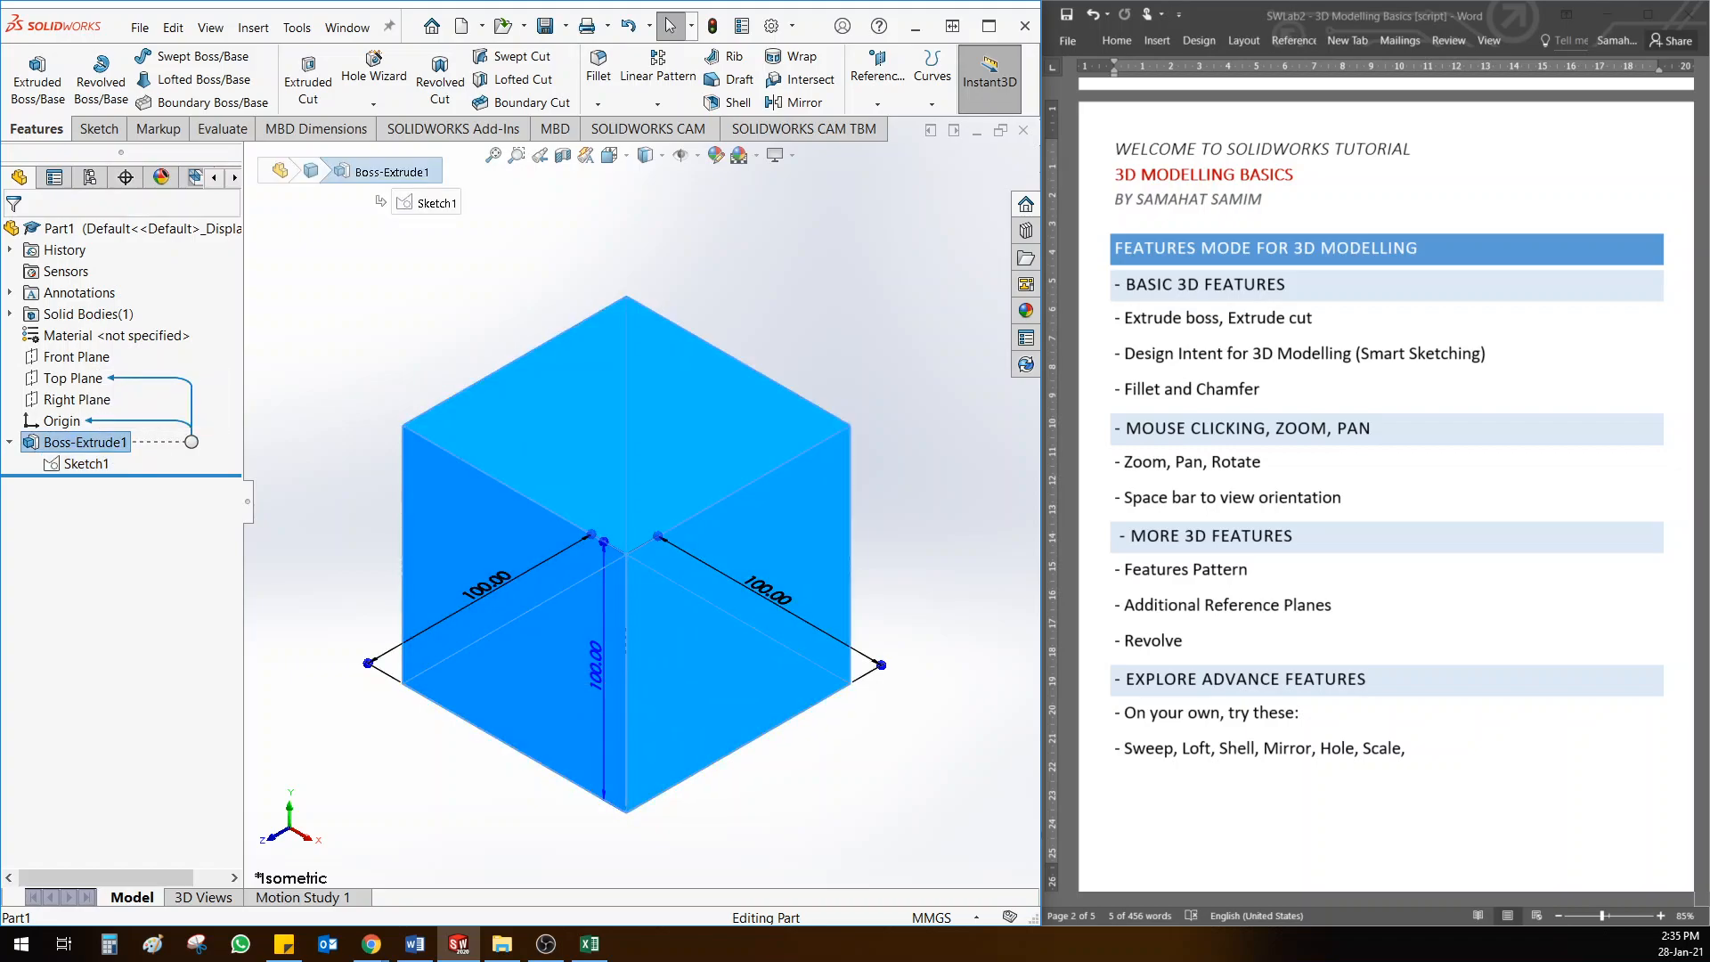
key(Escape)
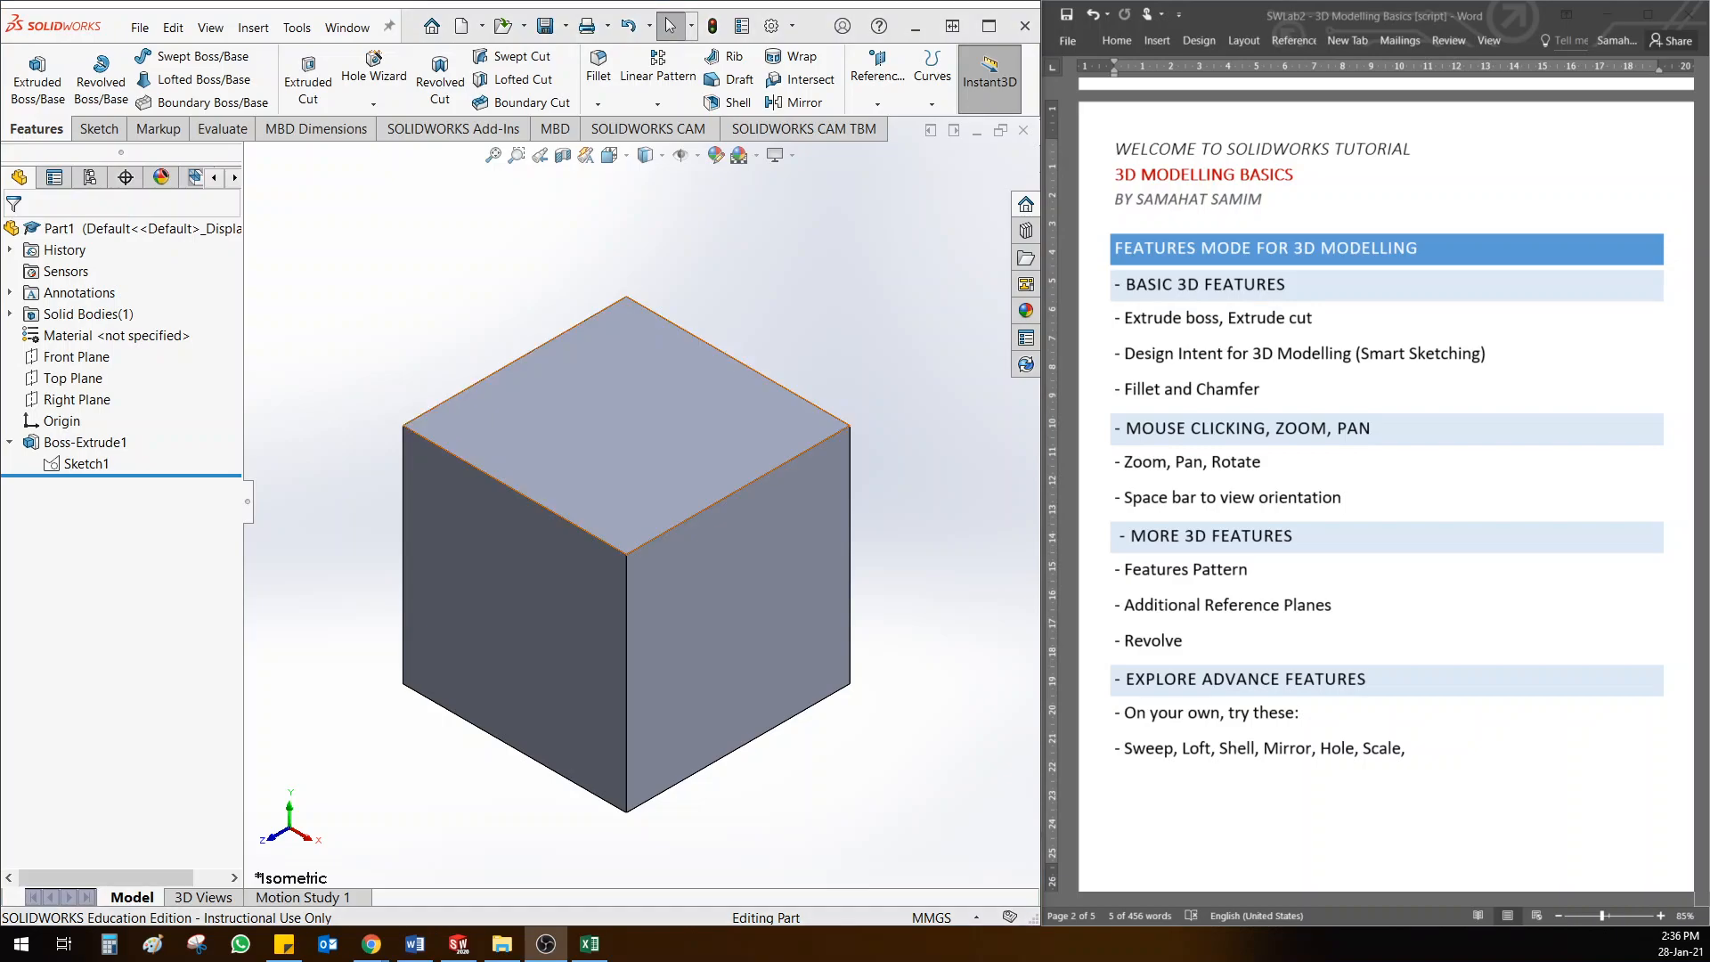
Highlight the "Design Intent for 3D Modelling" topic in the Word notes and return to SOLIDWORKS.
drag(1115, 319, 1319, 319)
drag(1124, 354, 1354, 354)
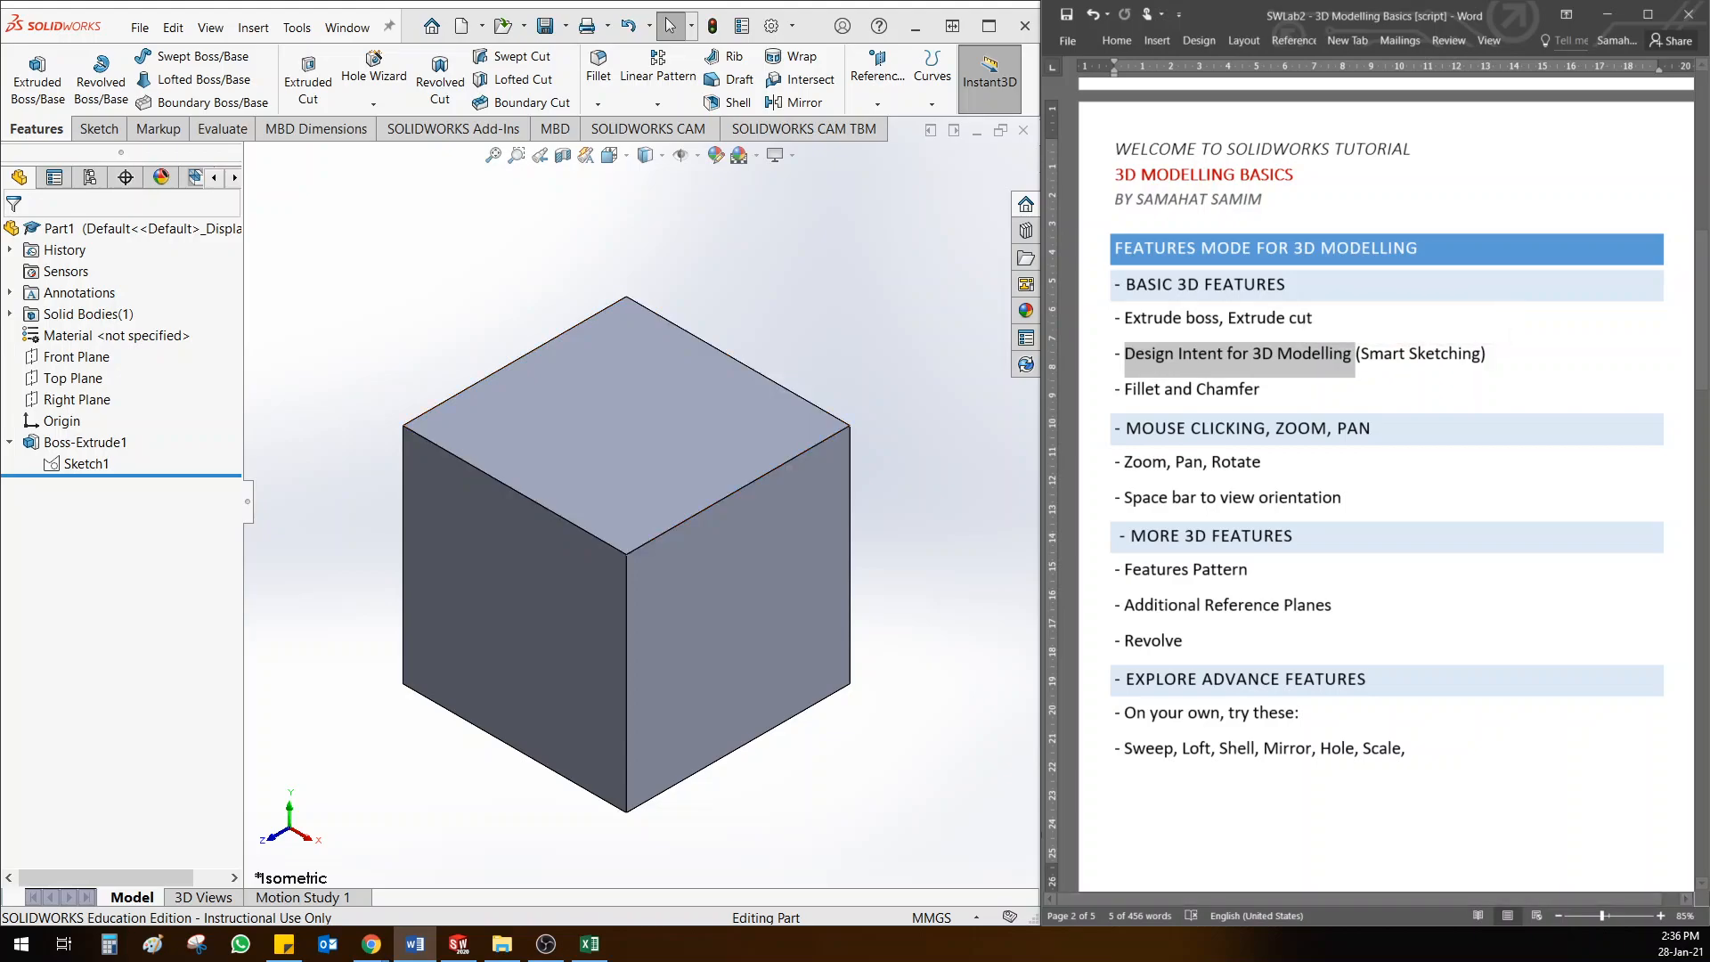
click(935, 348)
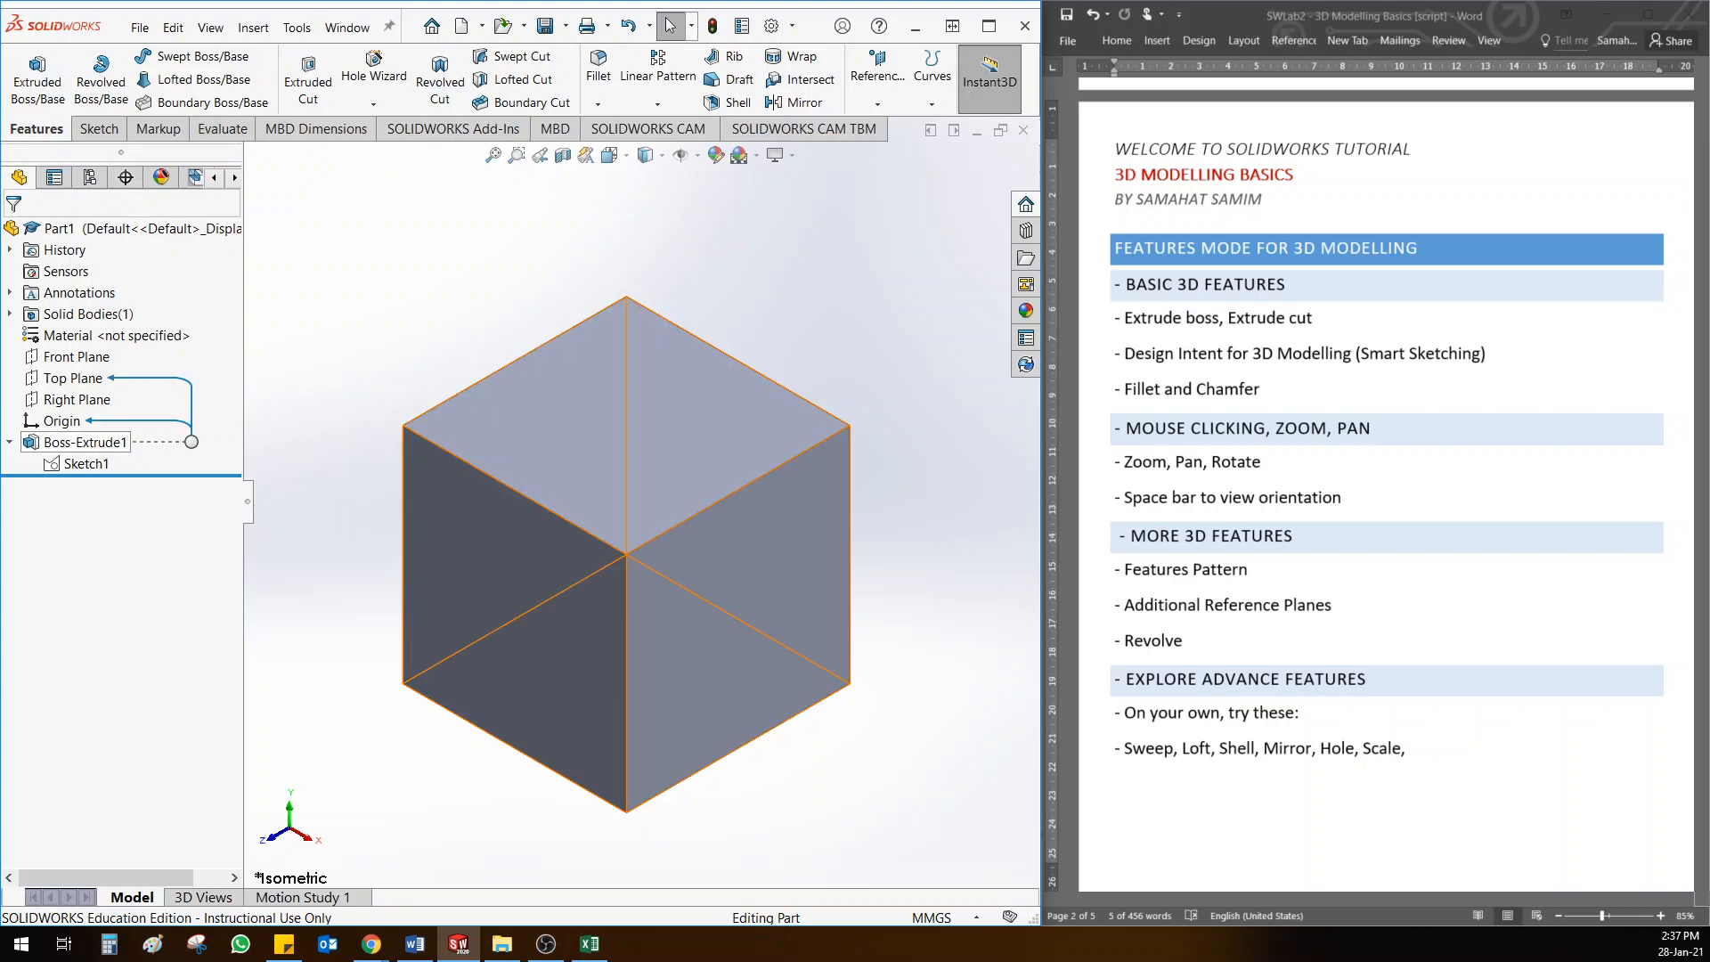
Edit the Boss-Extrude1 feature and set its blind depth to 50 mm.
click(84, 442)
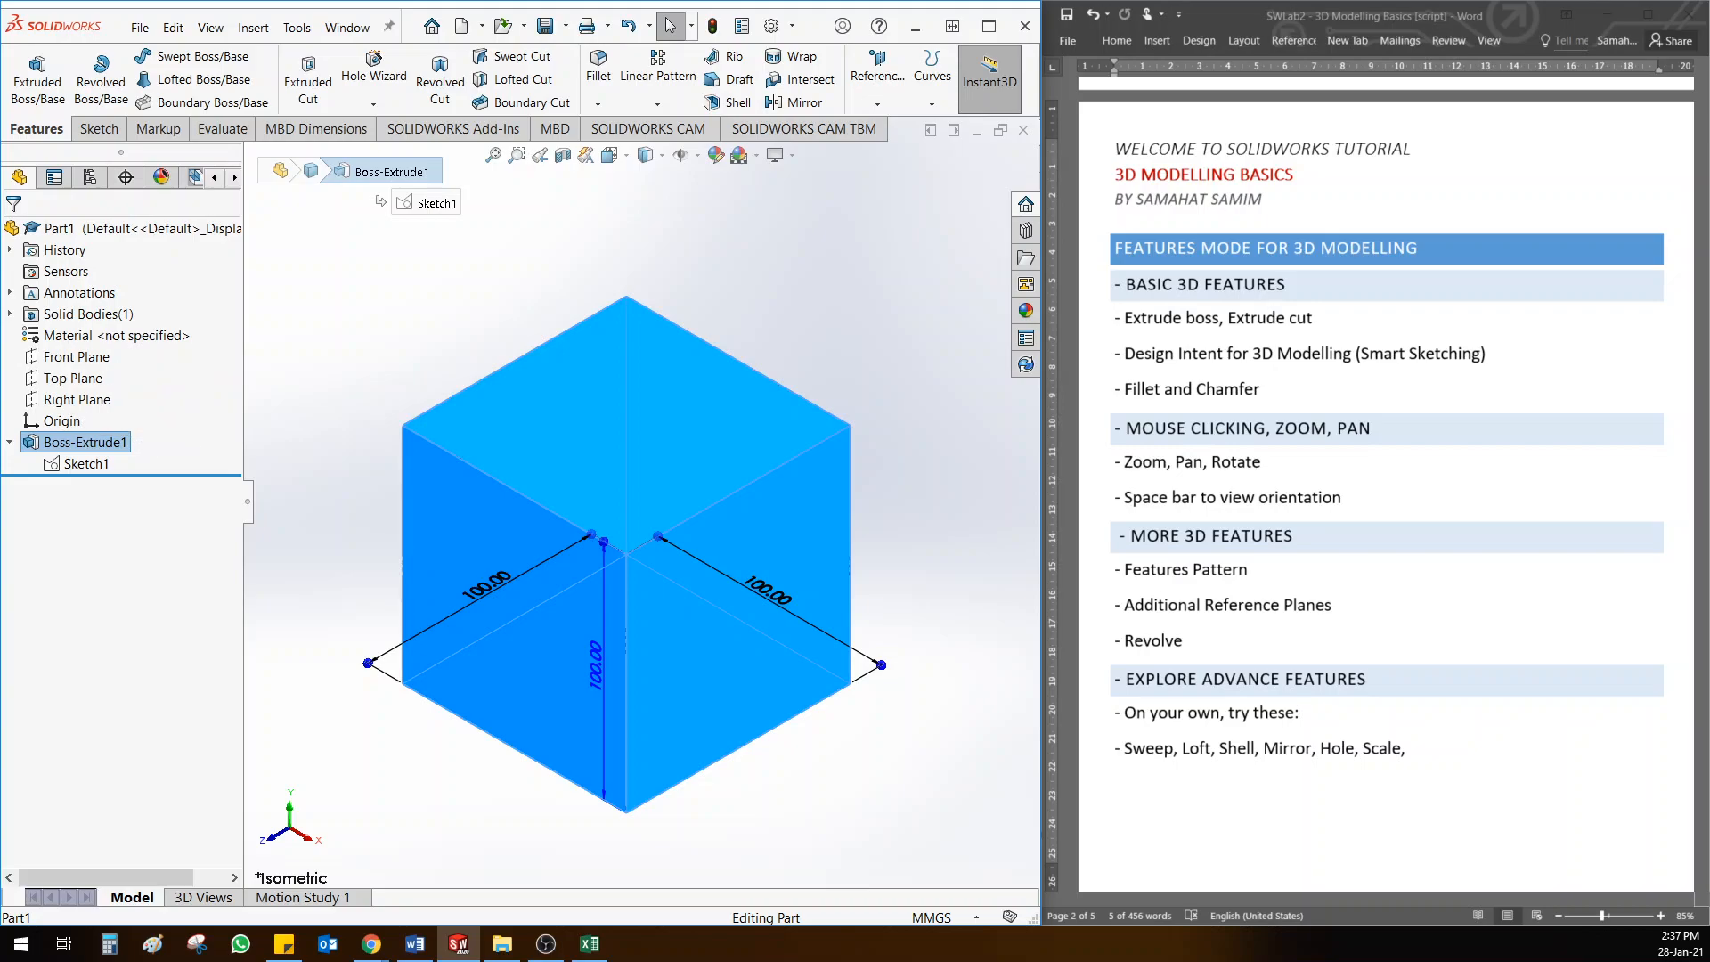
right_click(99, 444)
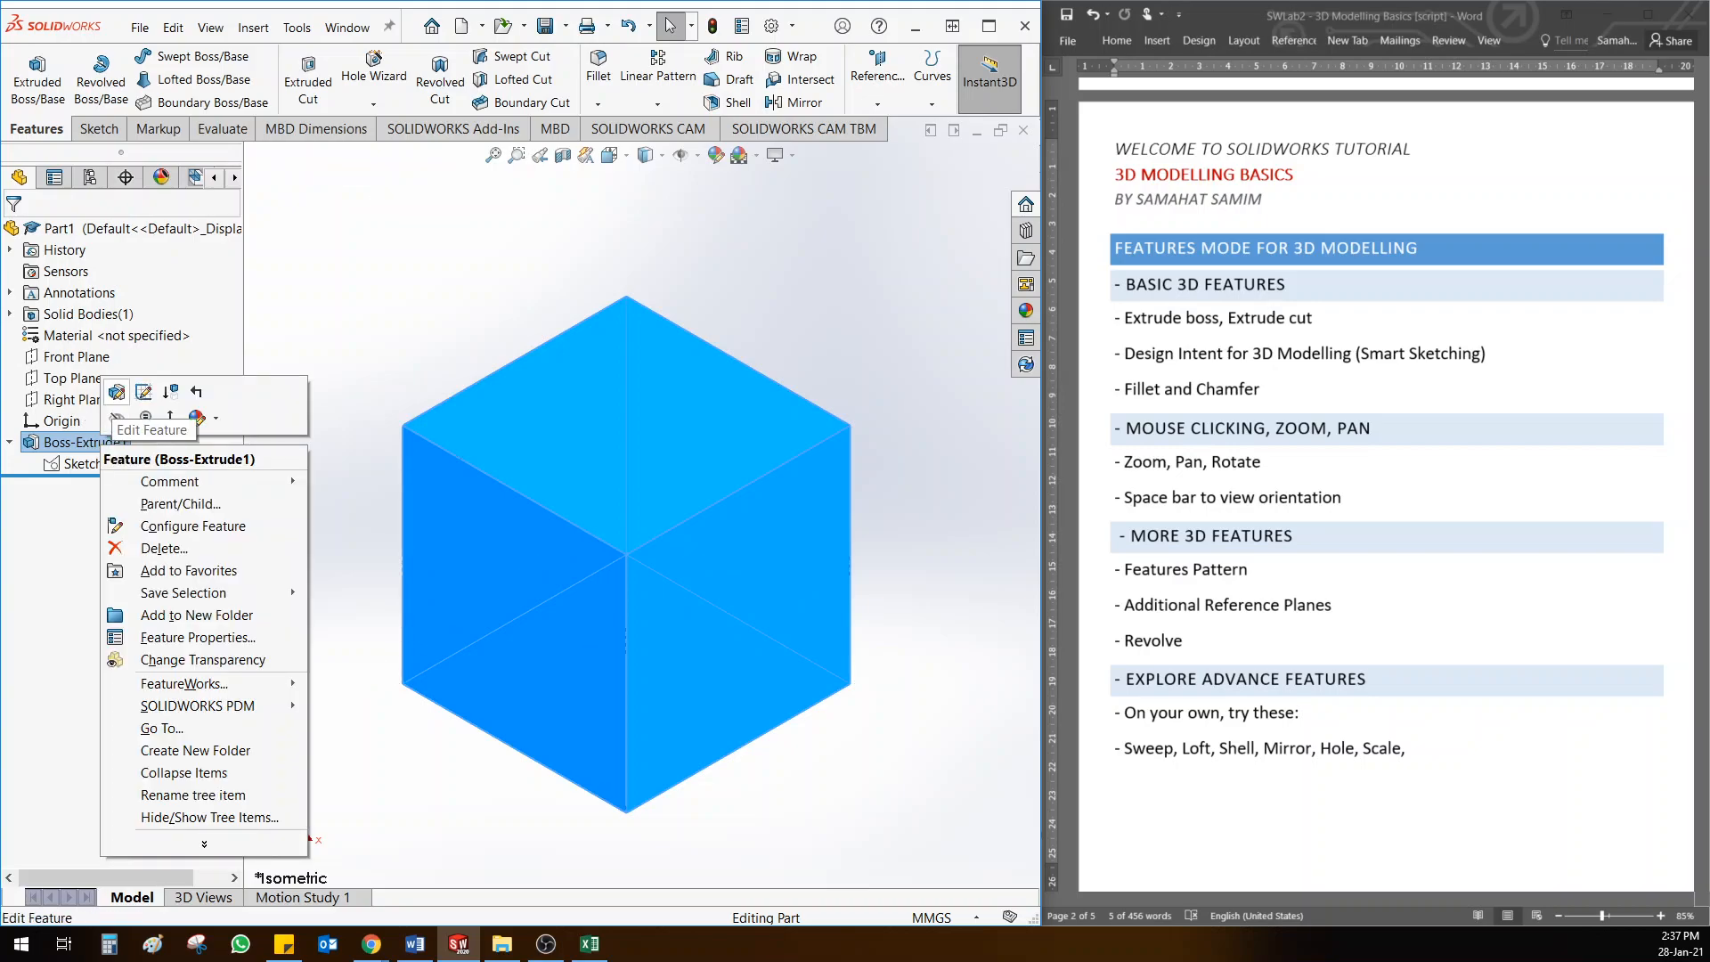
click(116, 392)
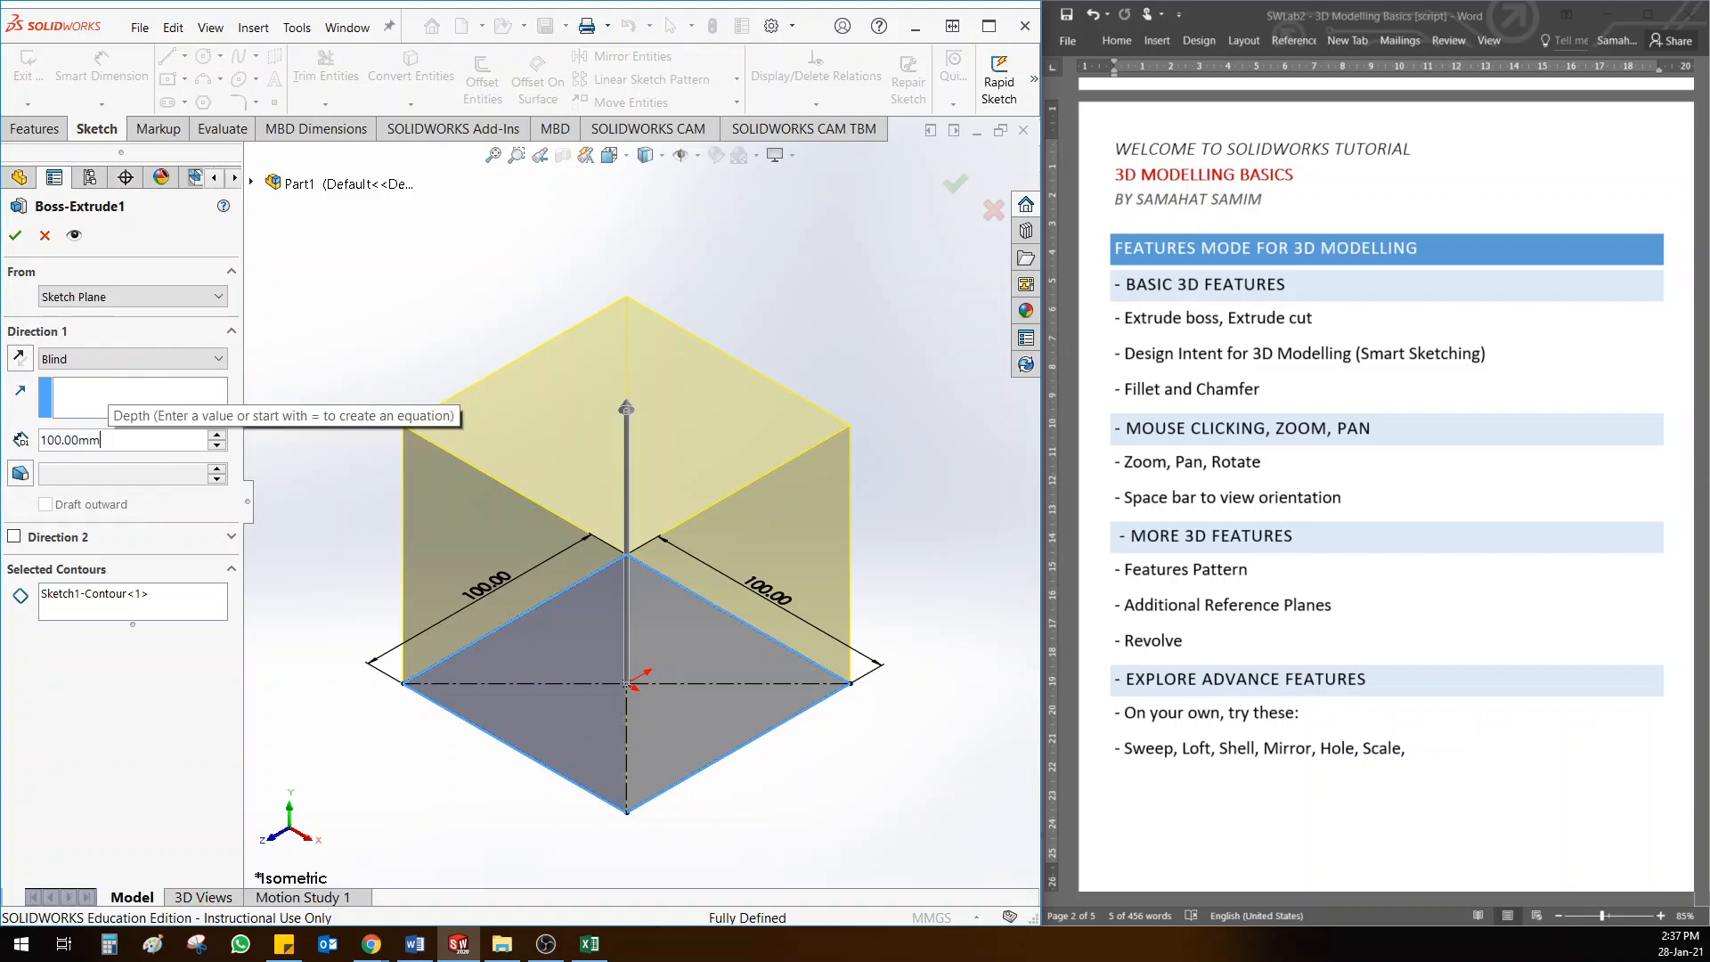
text(50)
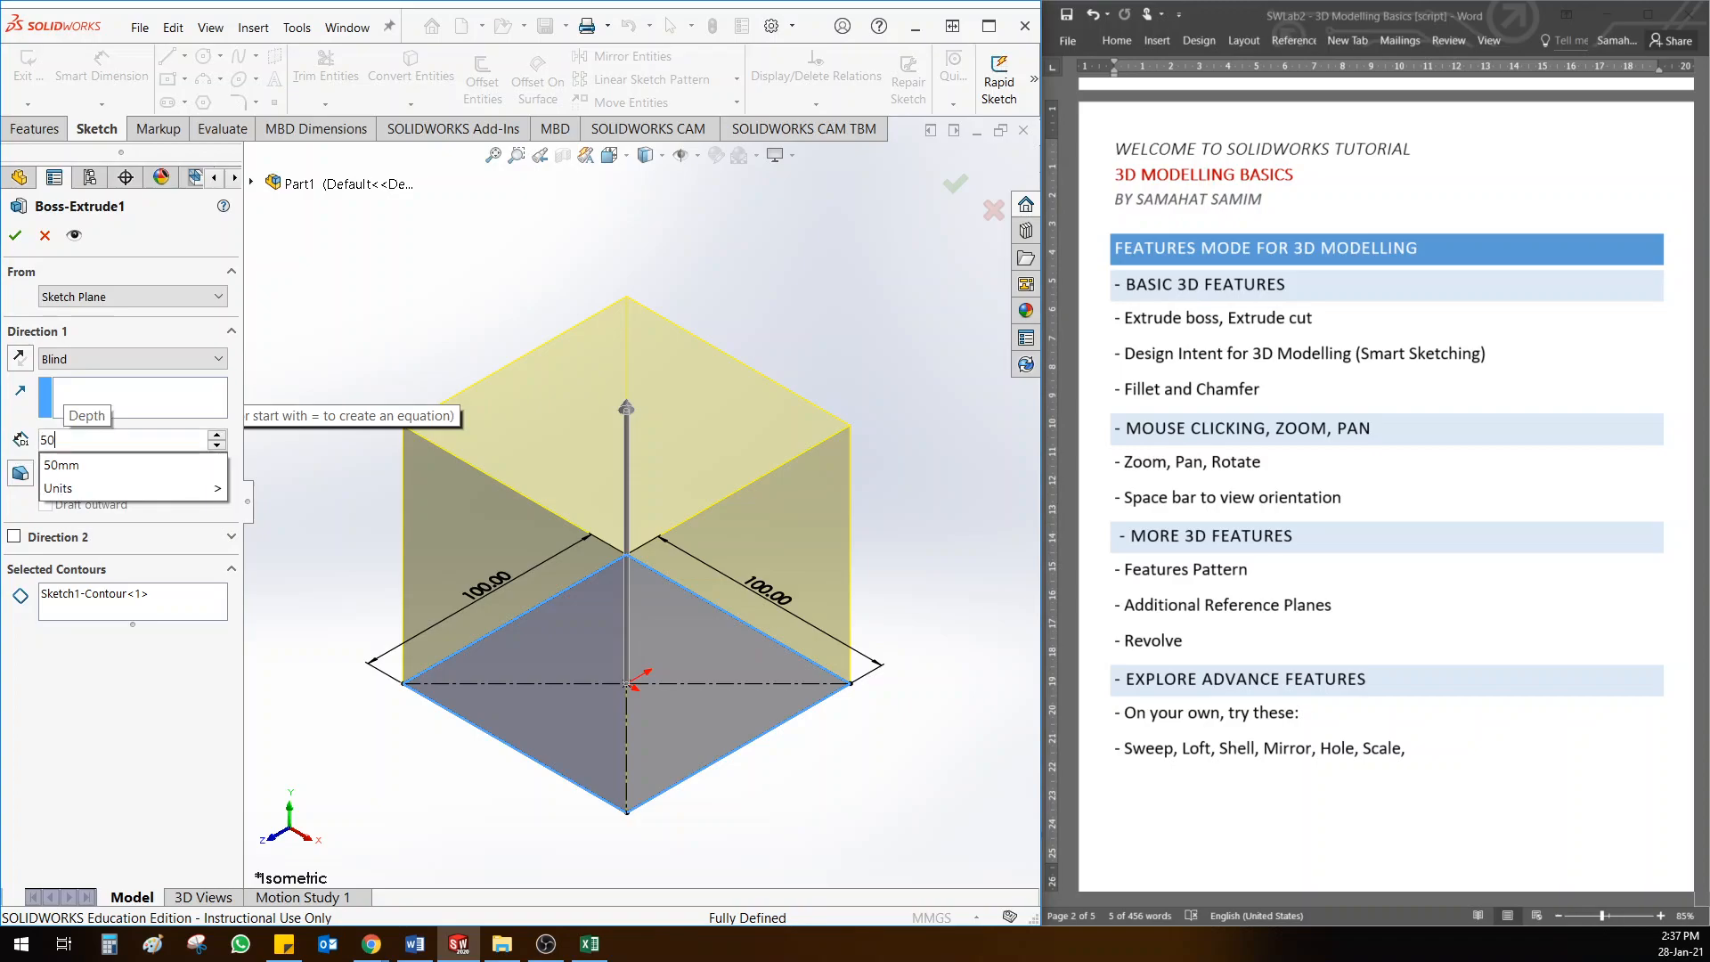
key(Return)
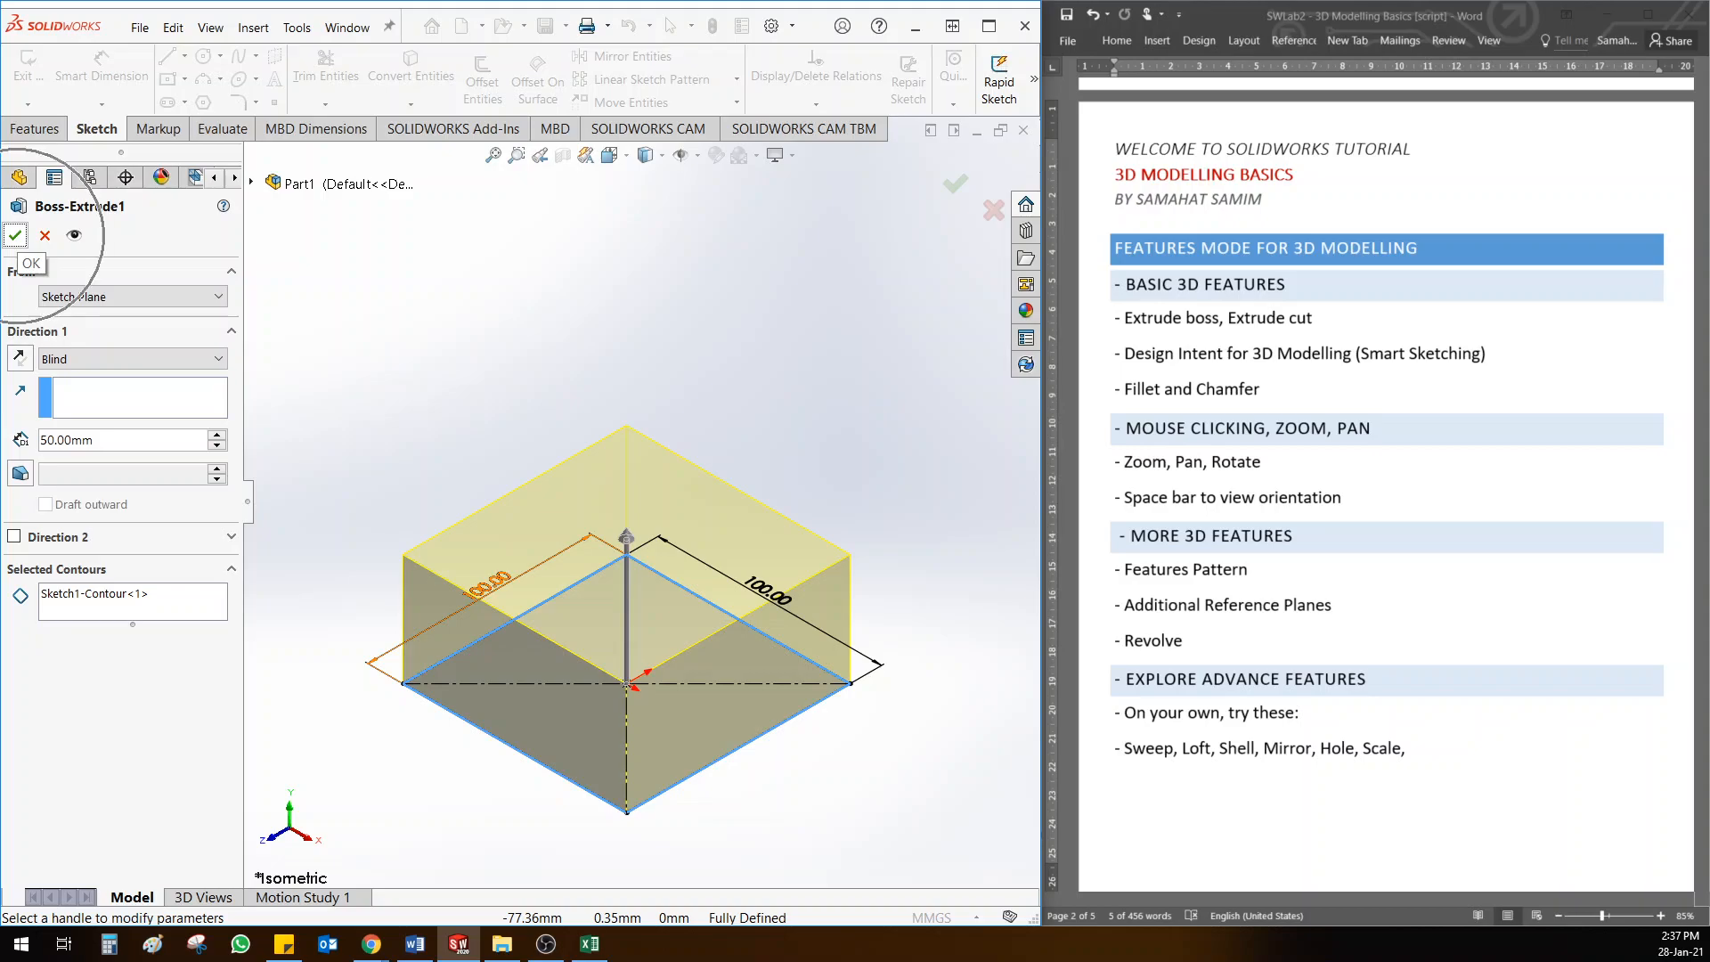
click(16, 235)
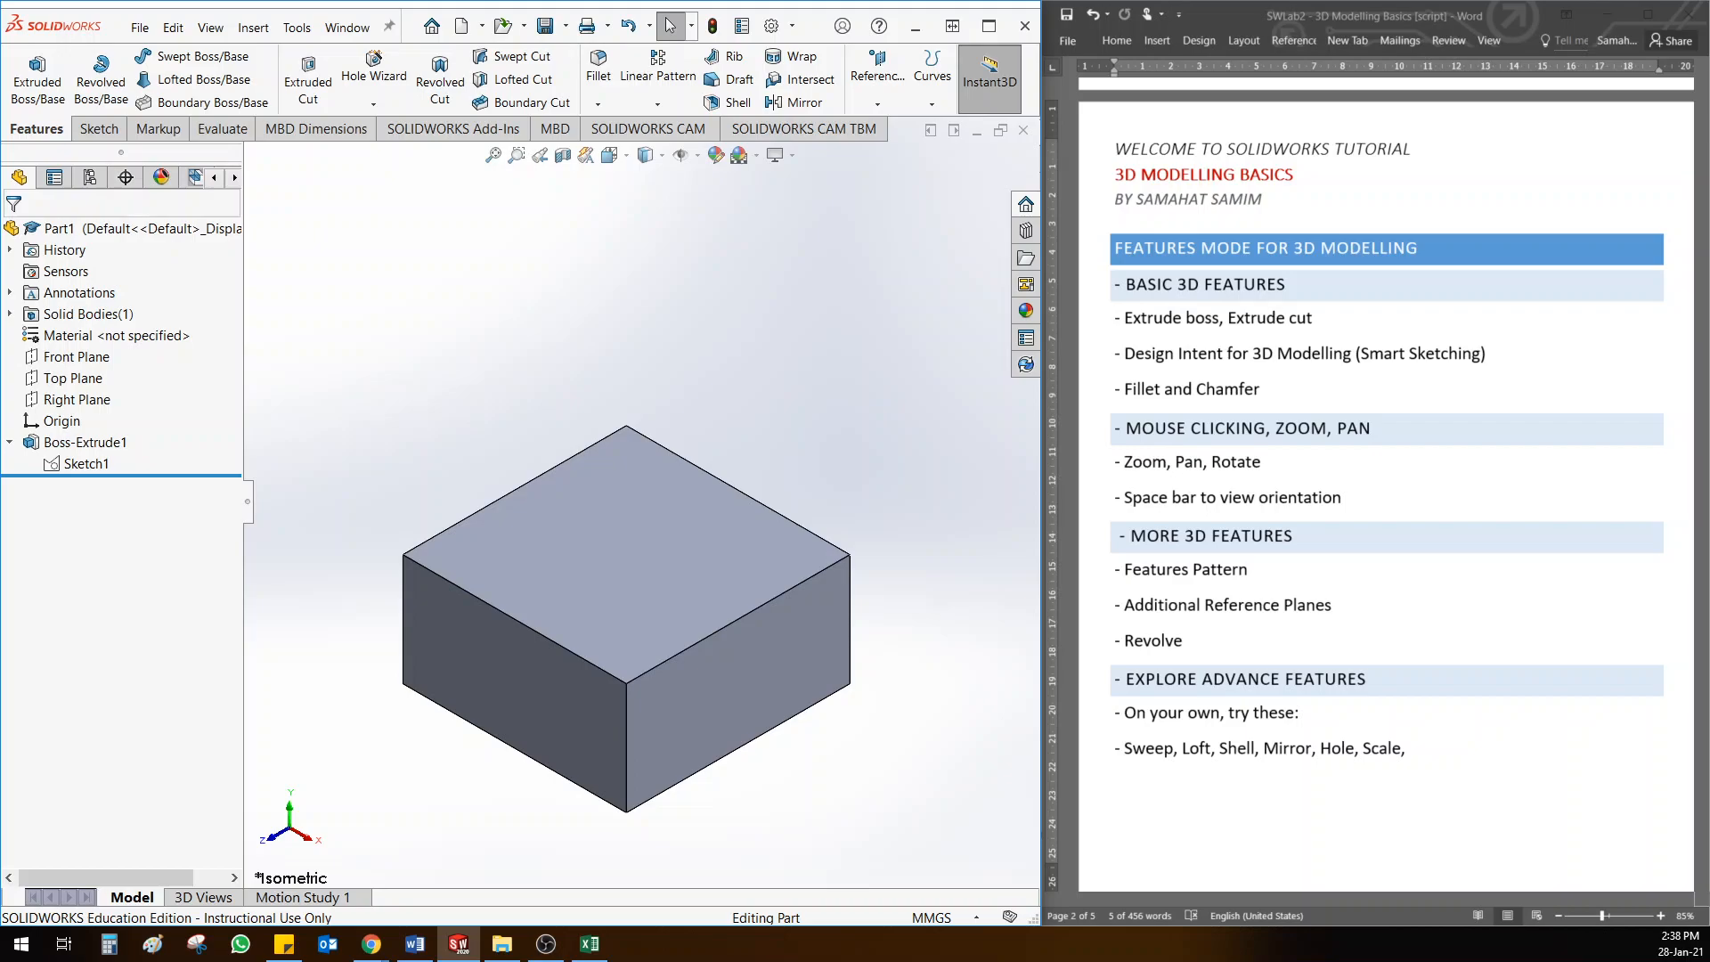
Edit Sketch1 in a view normal to it, set the square's horizontal dimension to 50 mm and exit the sketch.
click(85, 464)
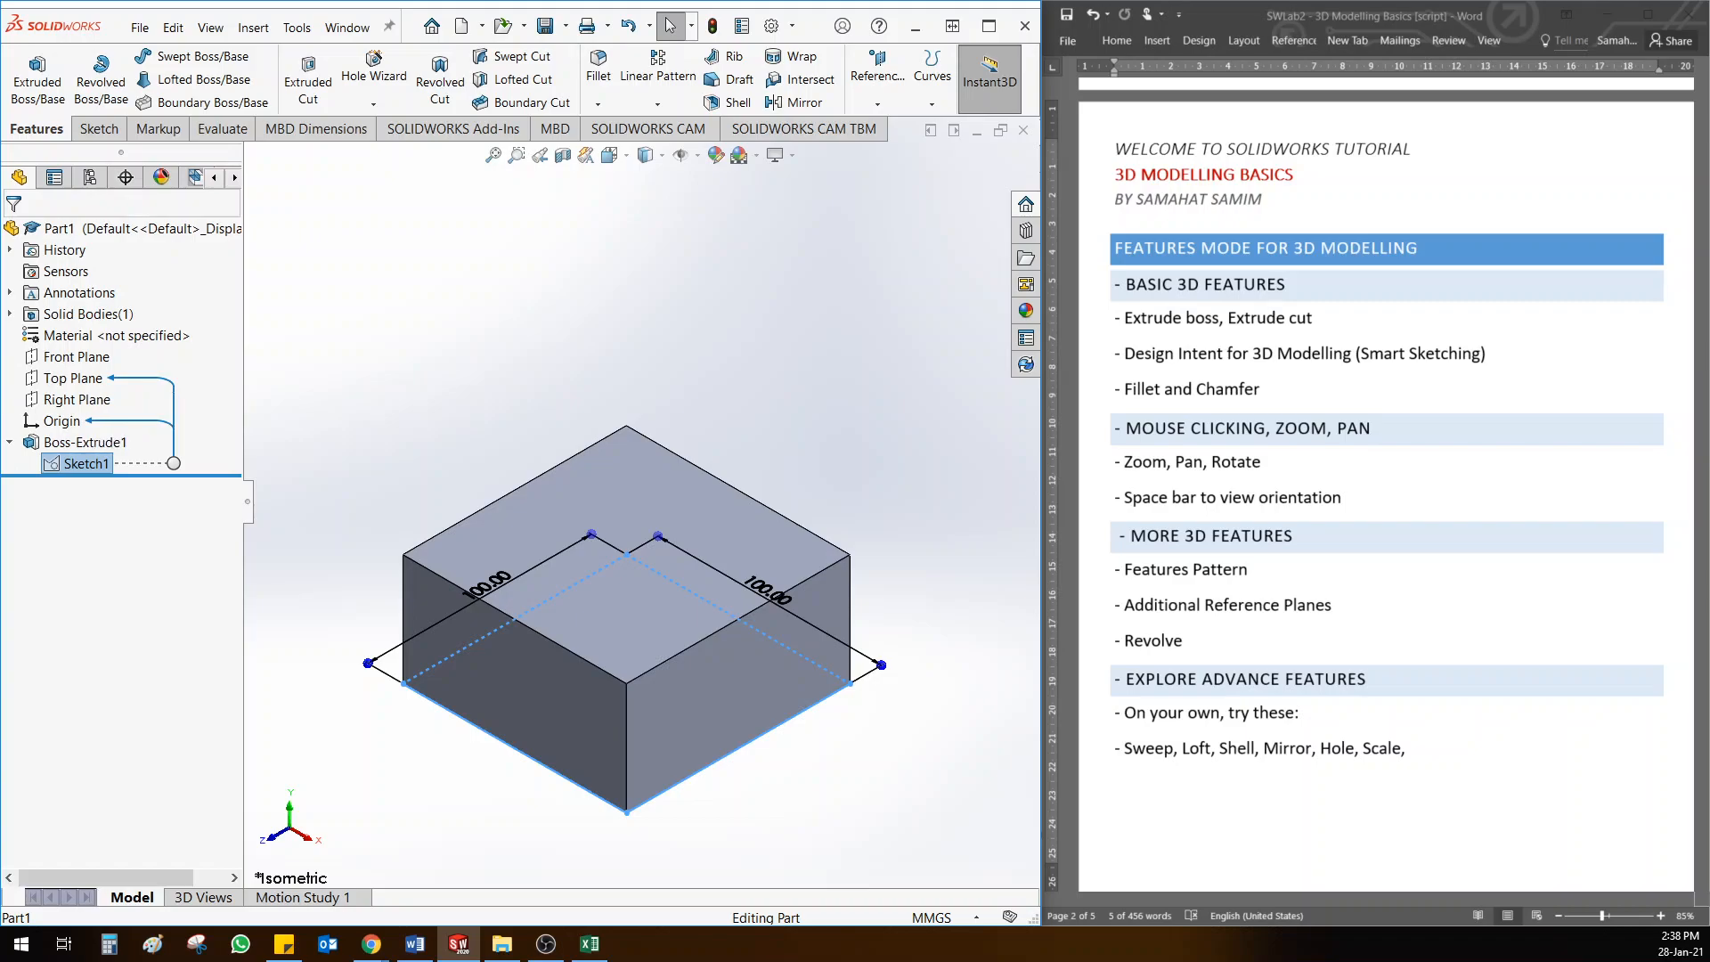
right_click(92, 463)
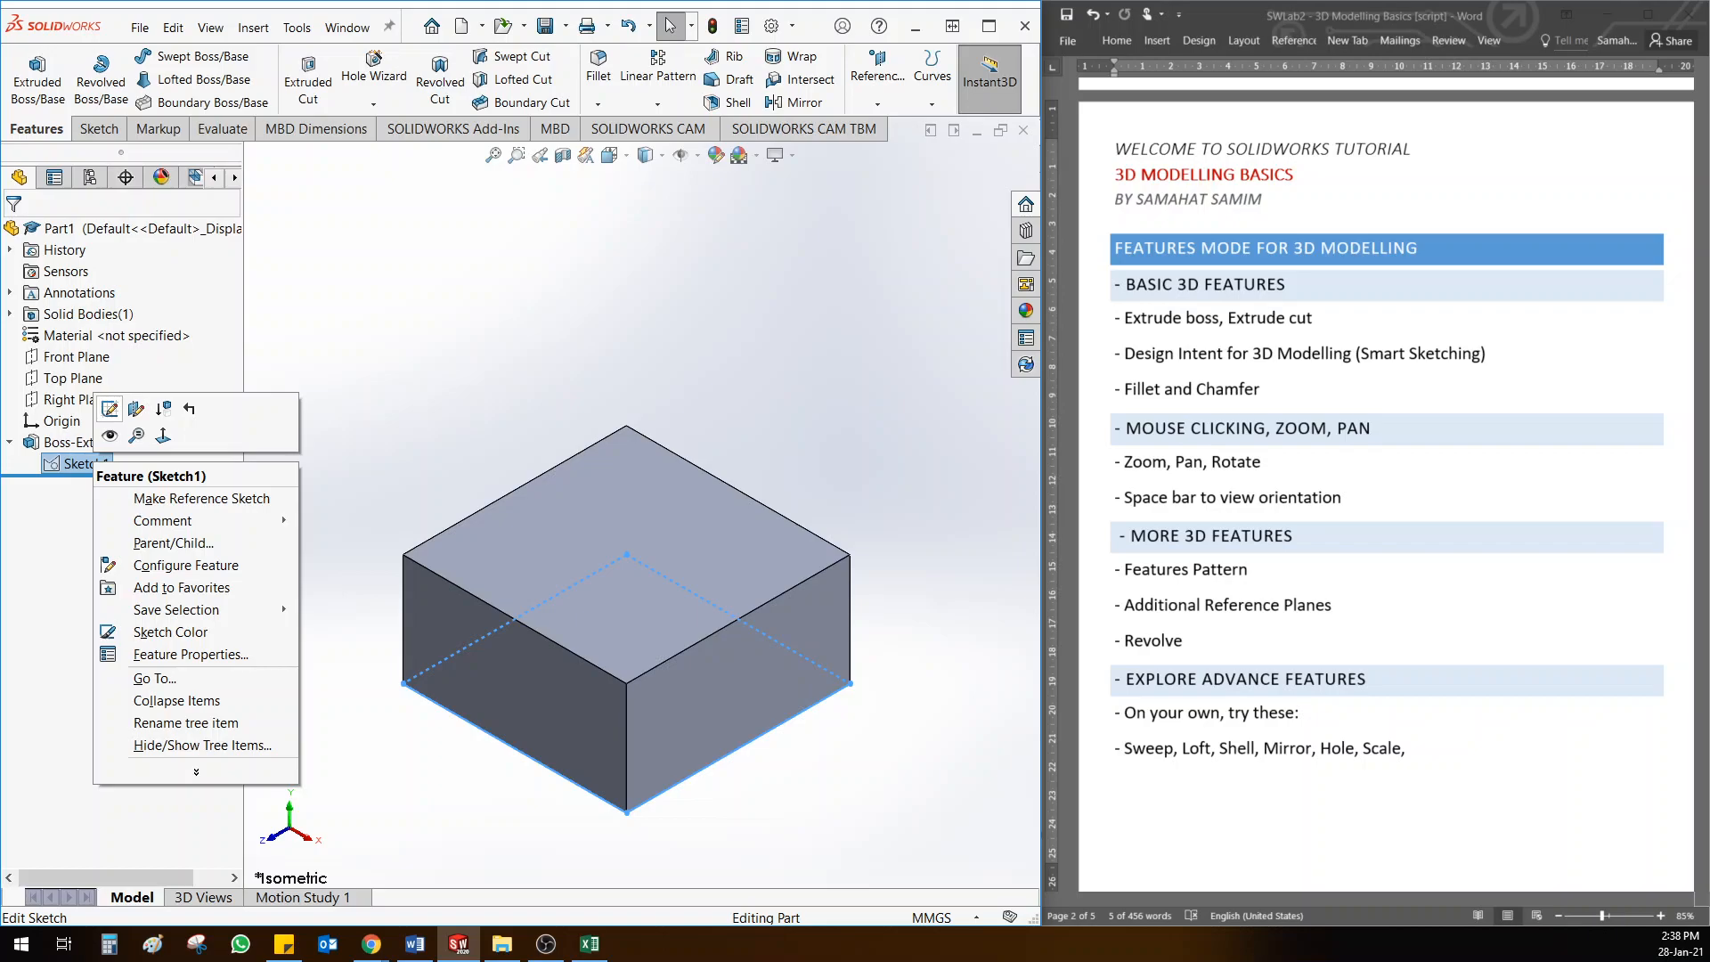
click(109, 408)
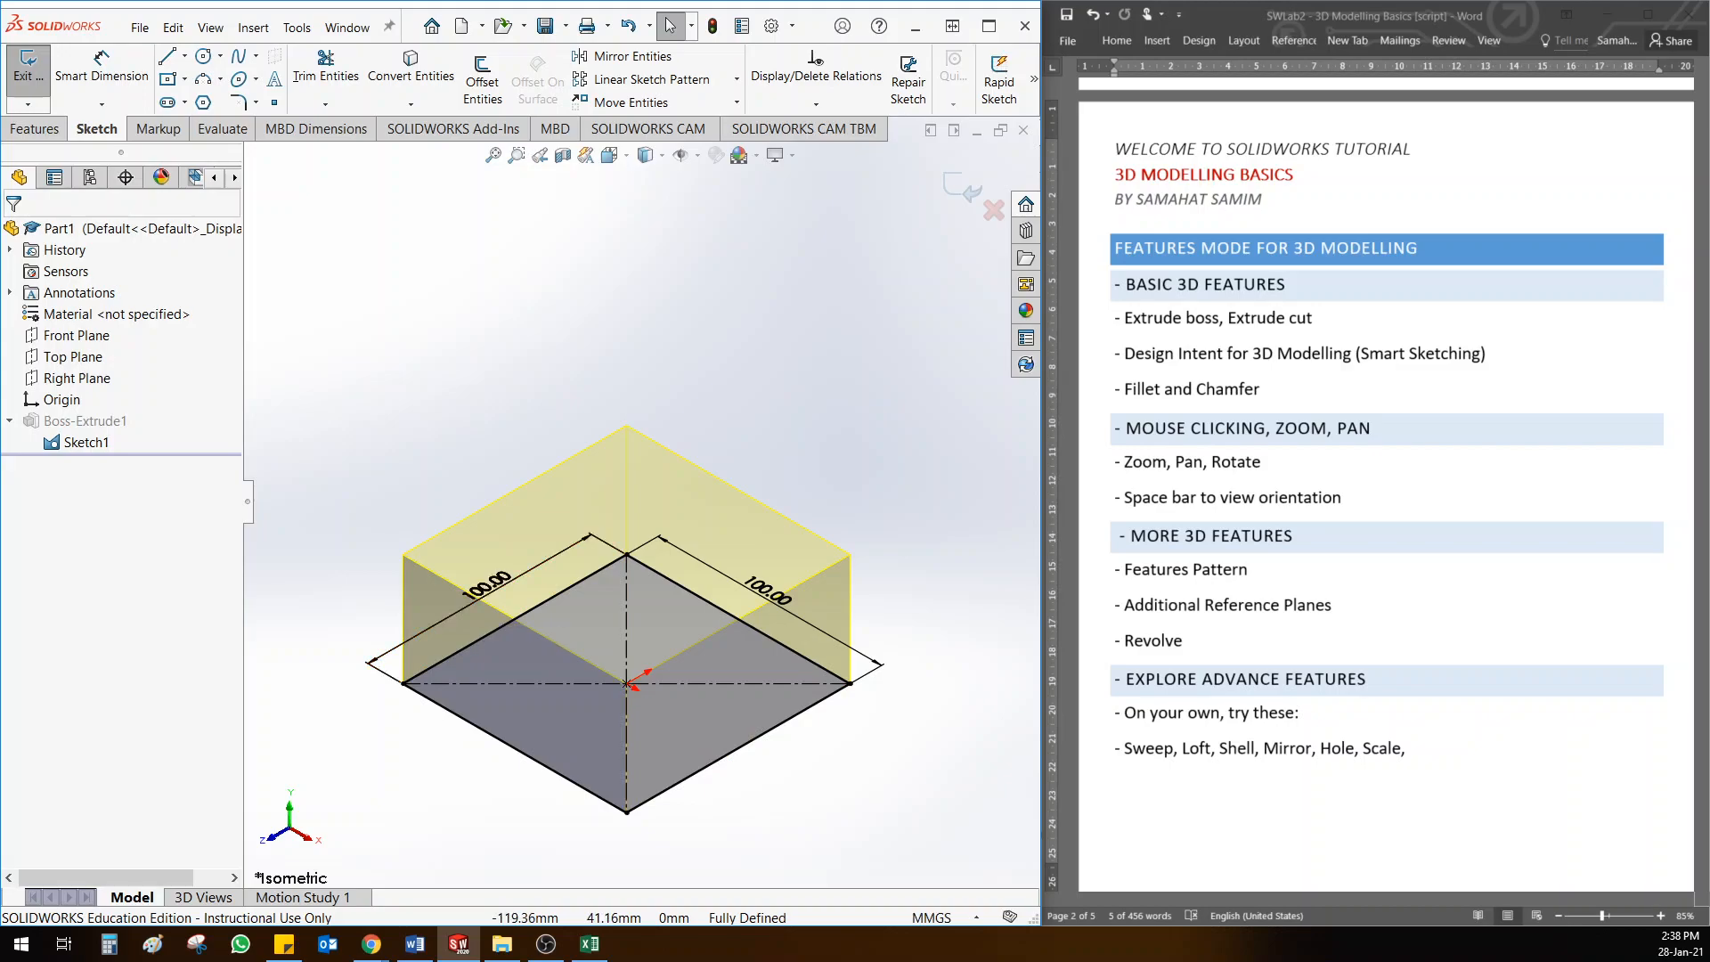
key(space)
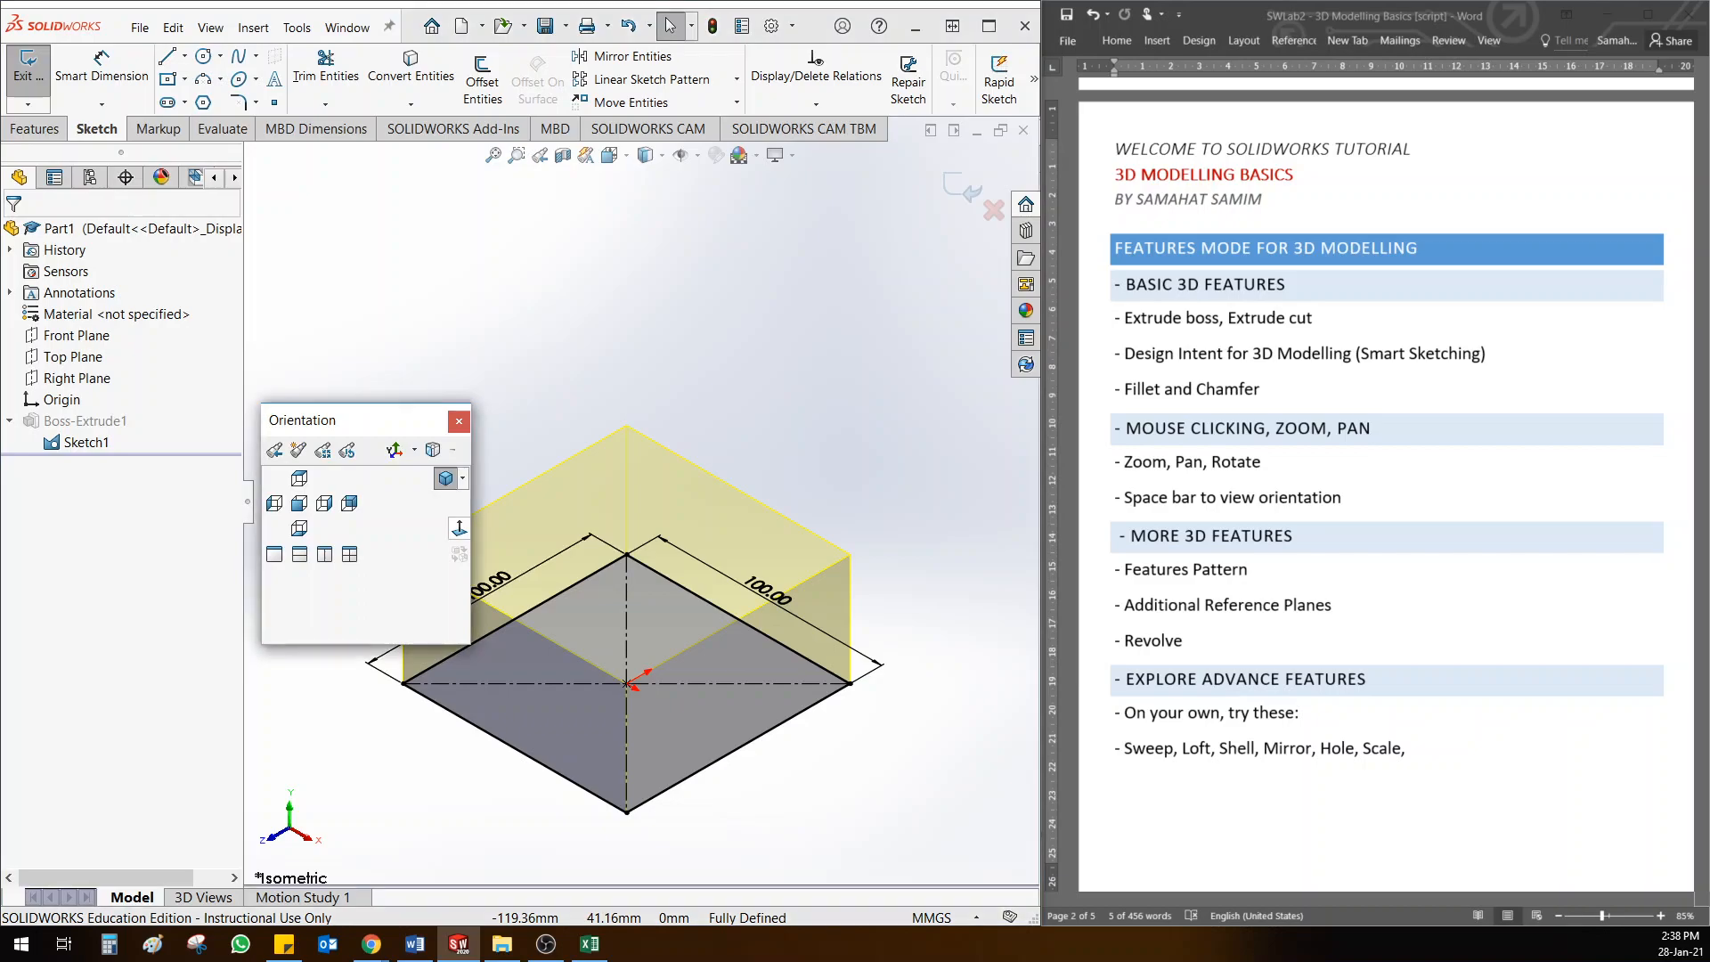
click(459, 528)
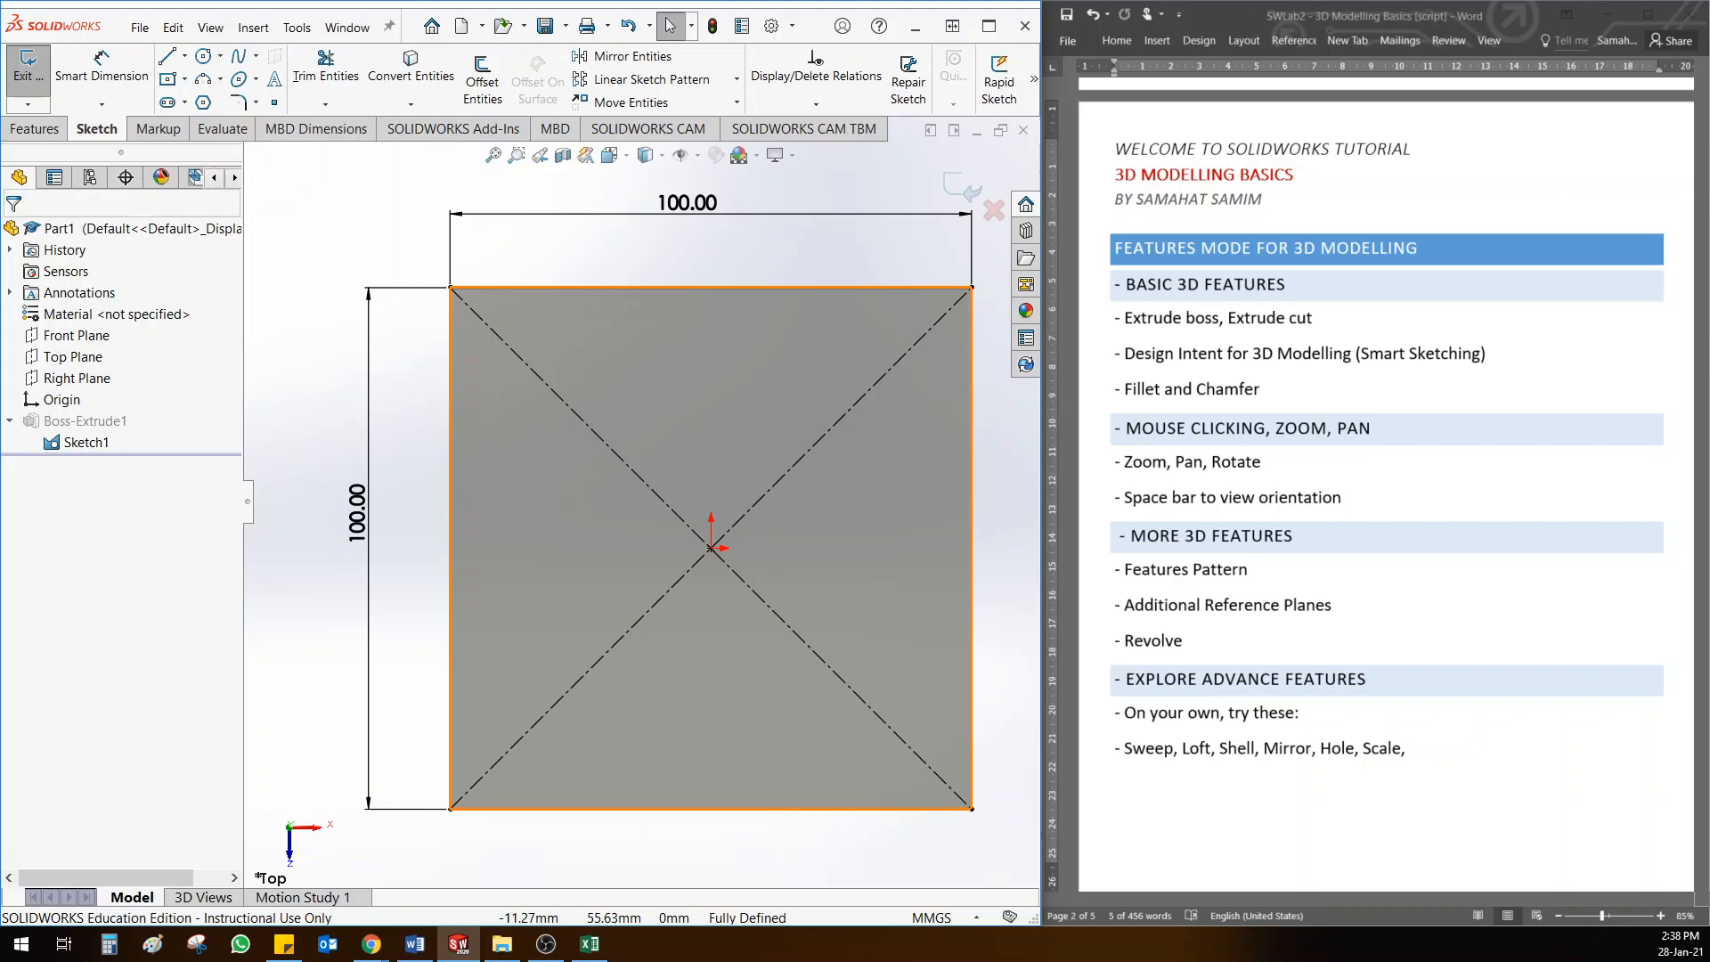
double_click(687, 204)
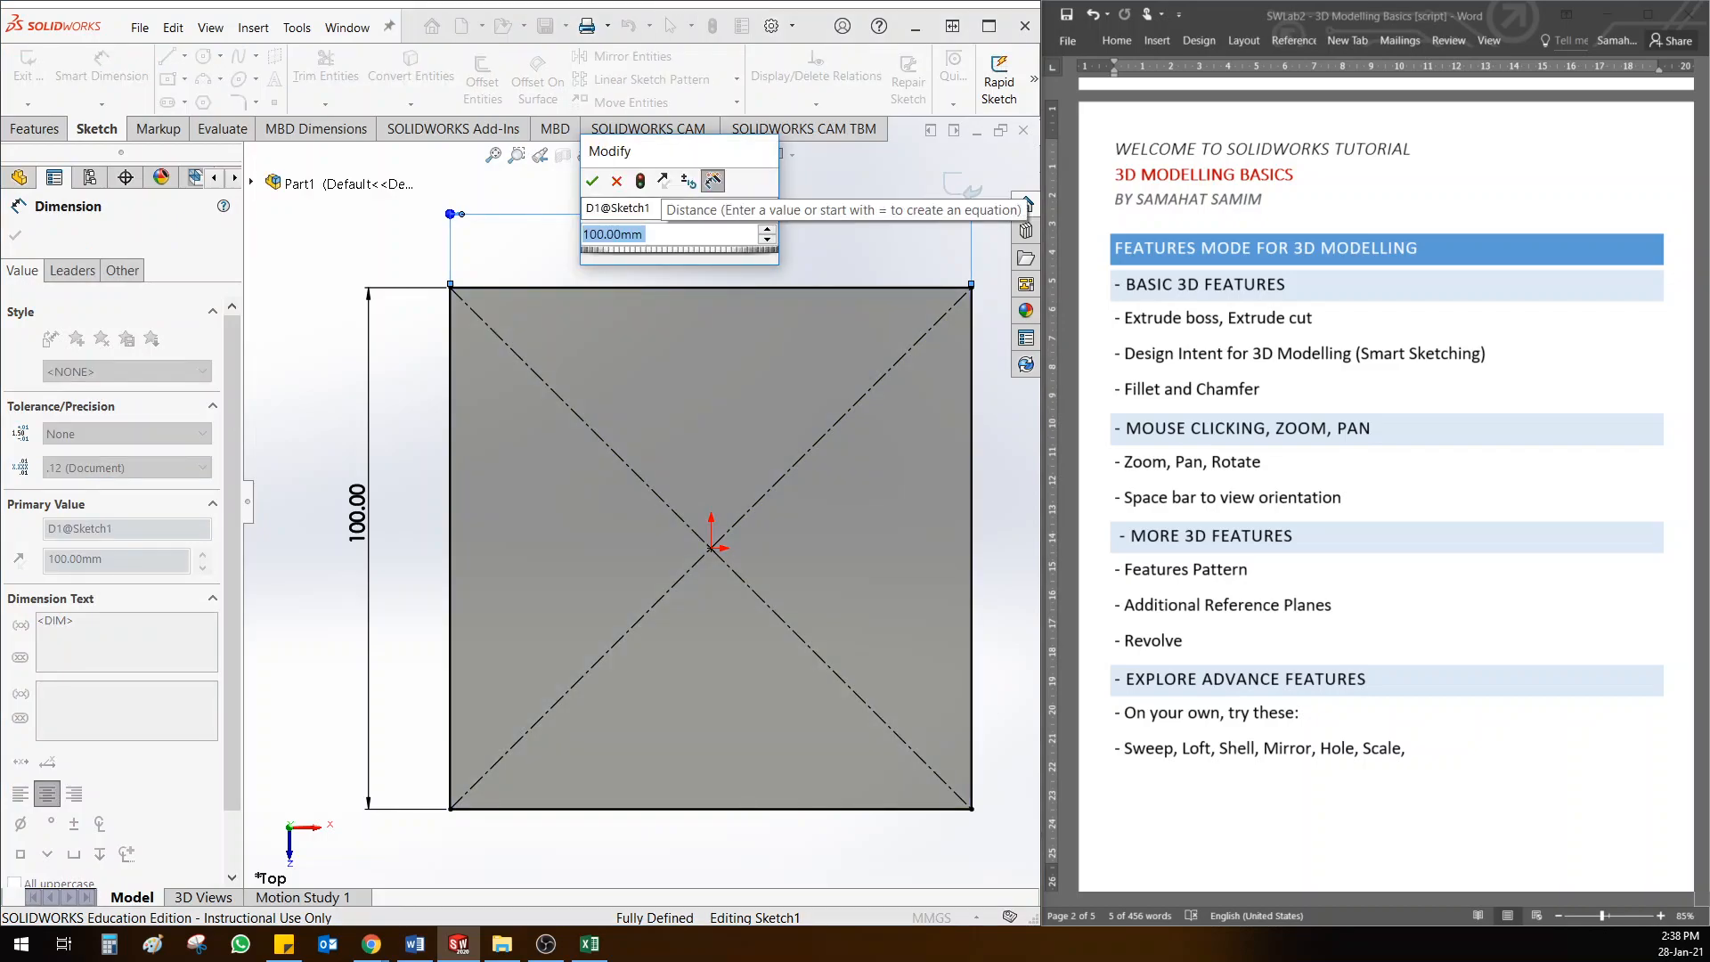
text(5)
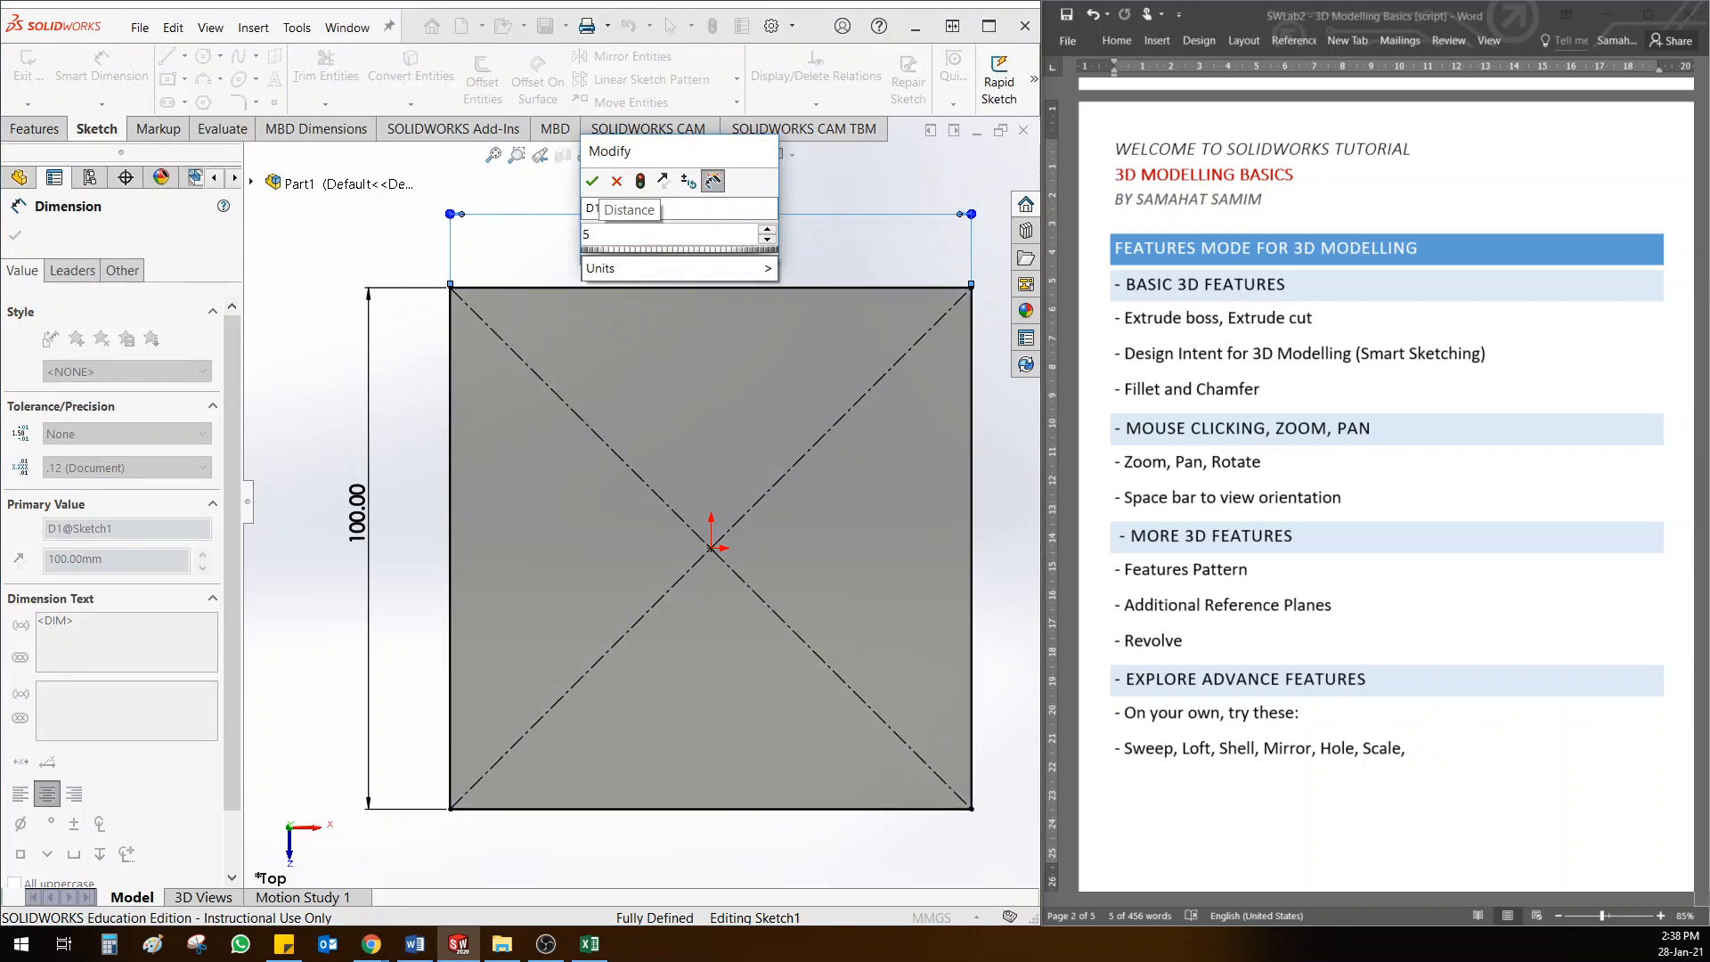
text(0)
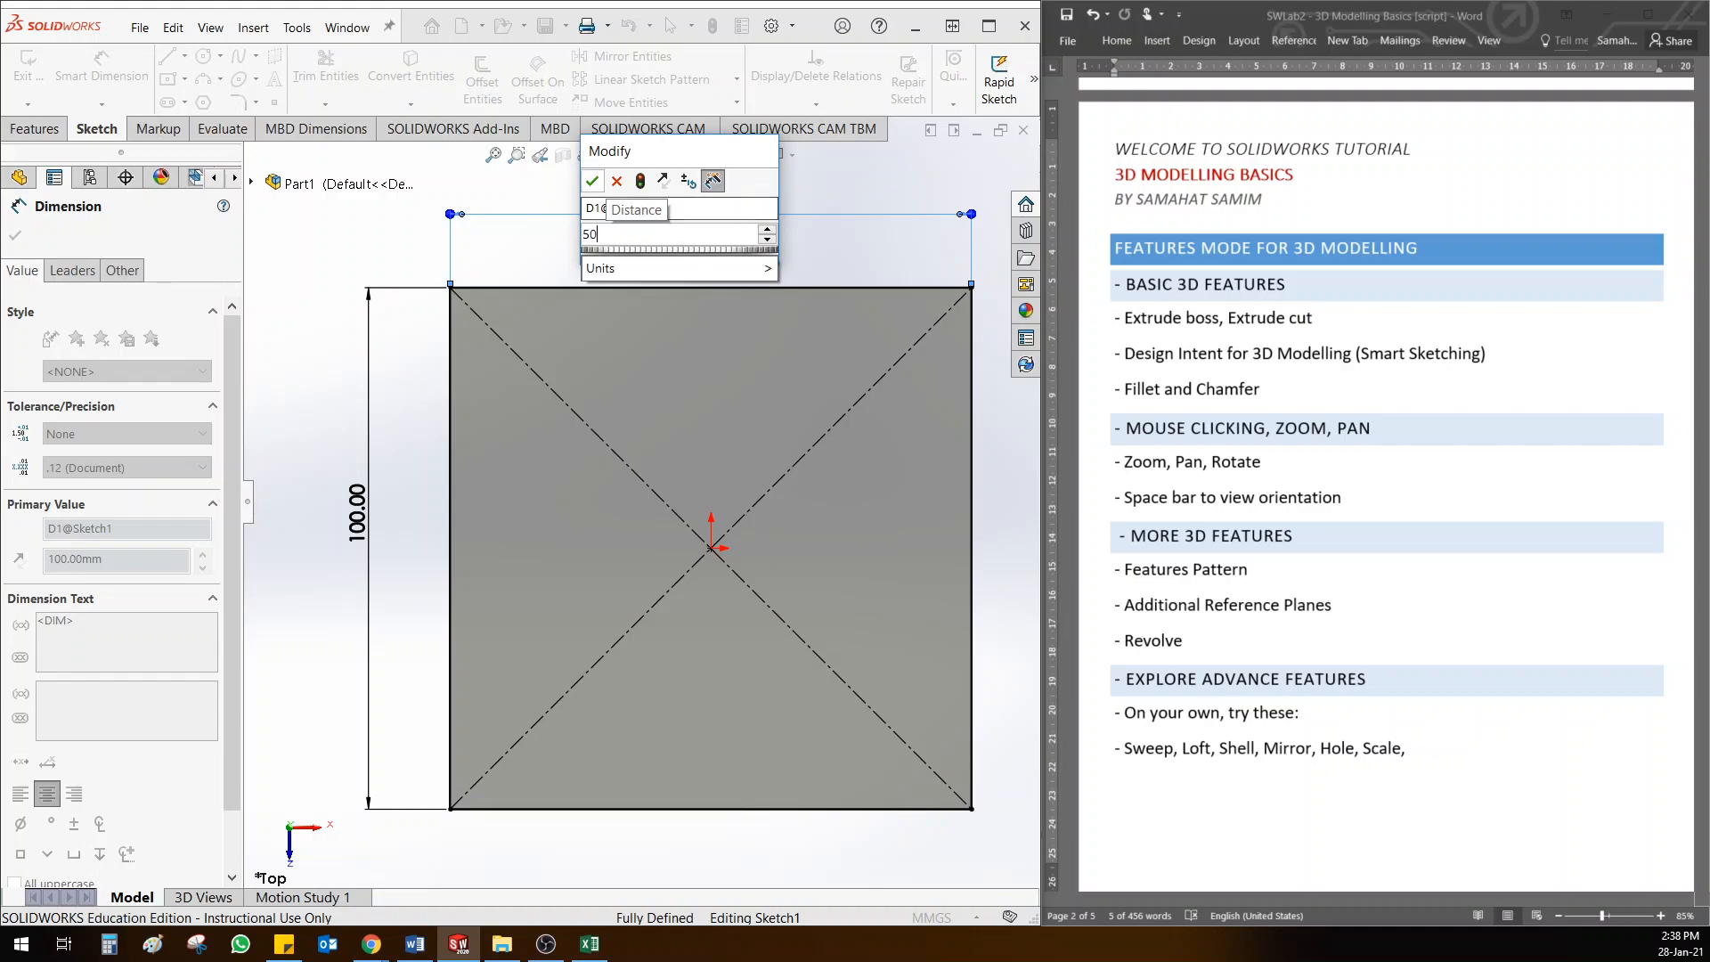
click(592, 182)
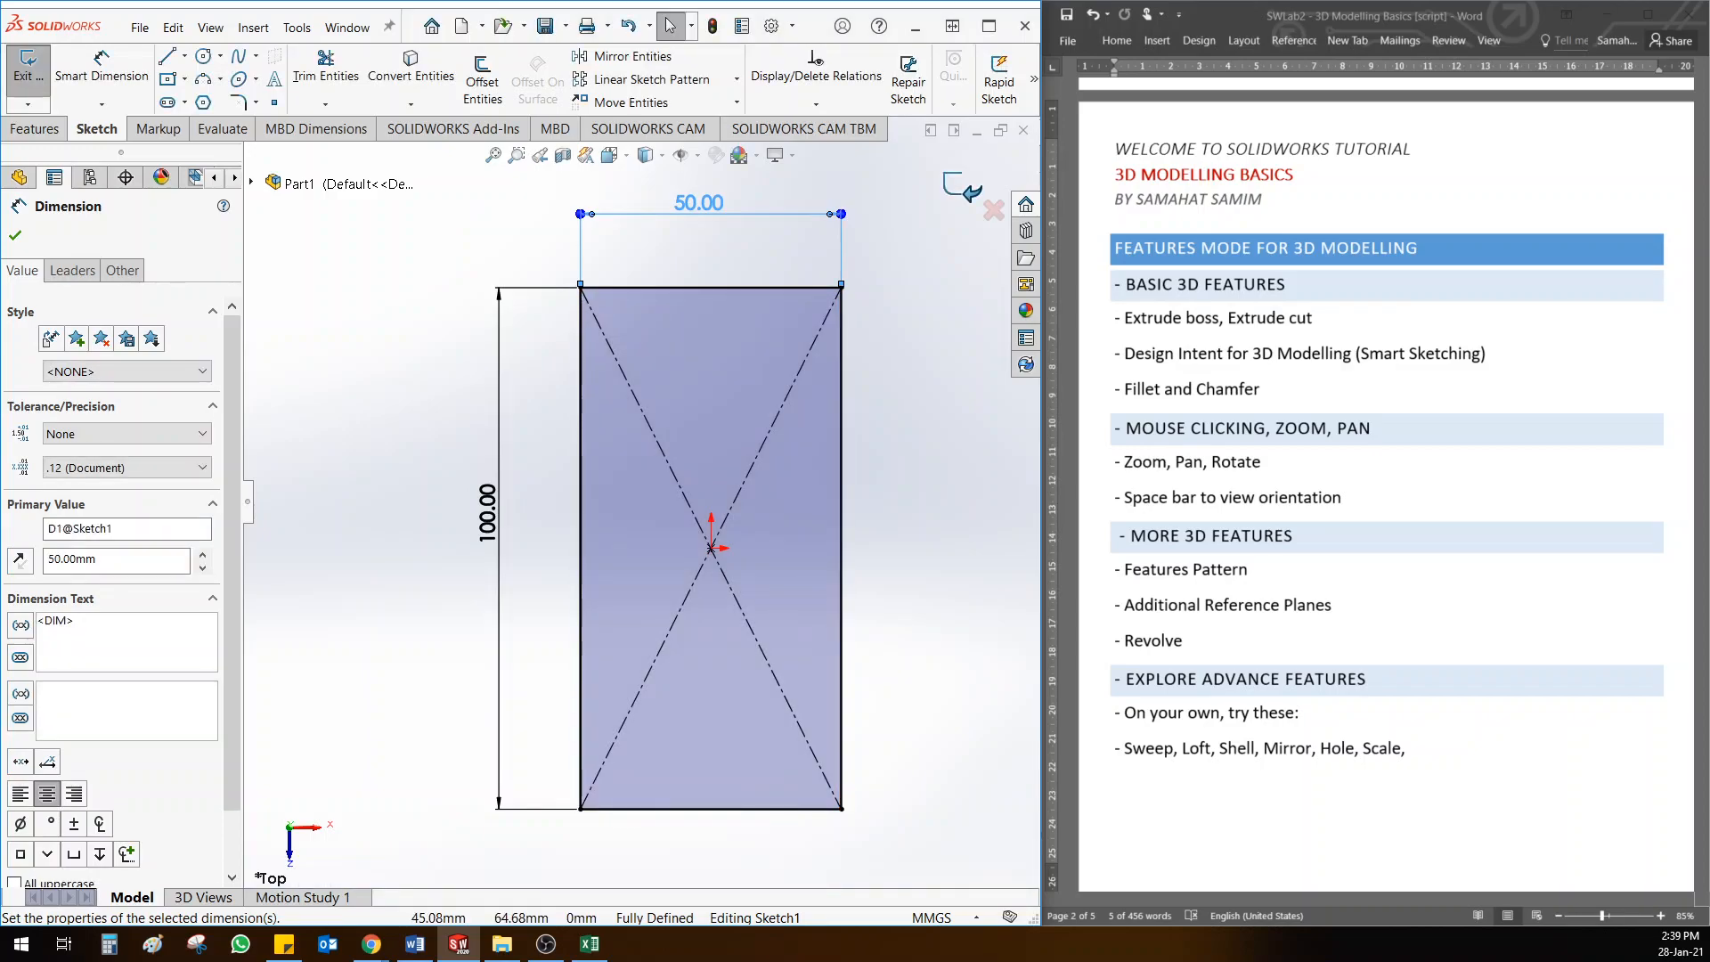
click(962, 188)
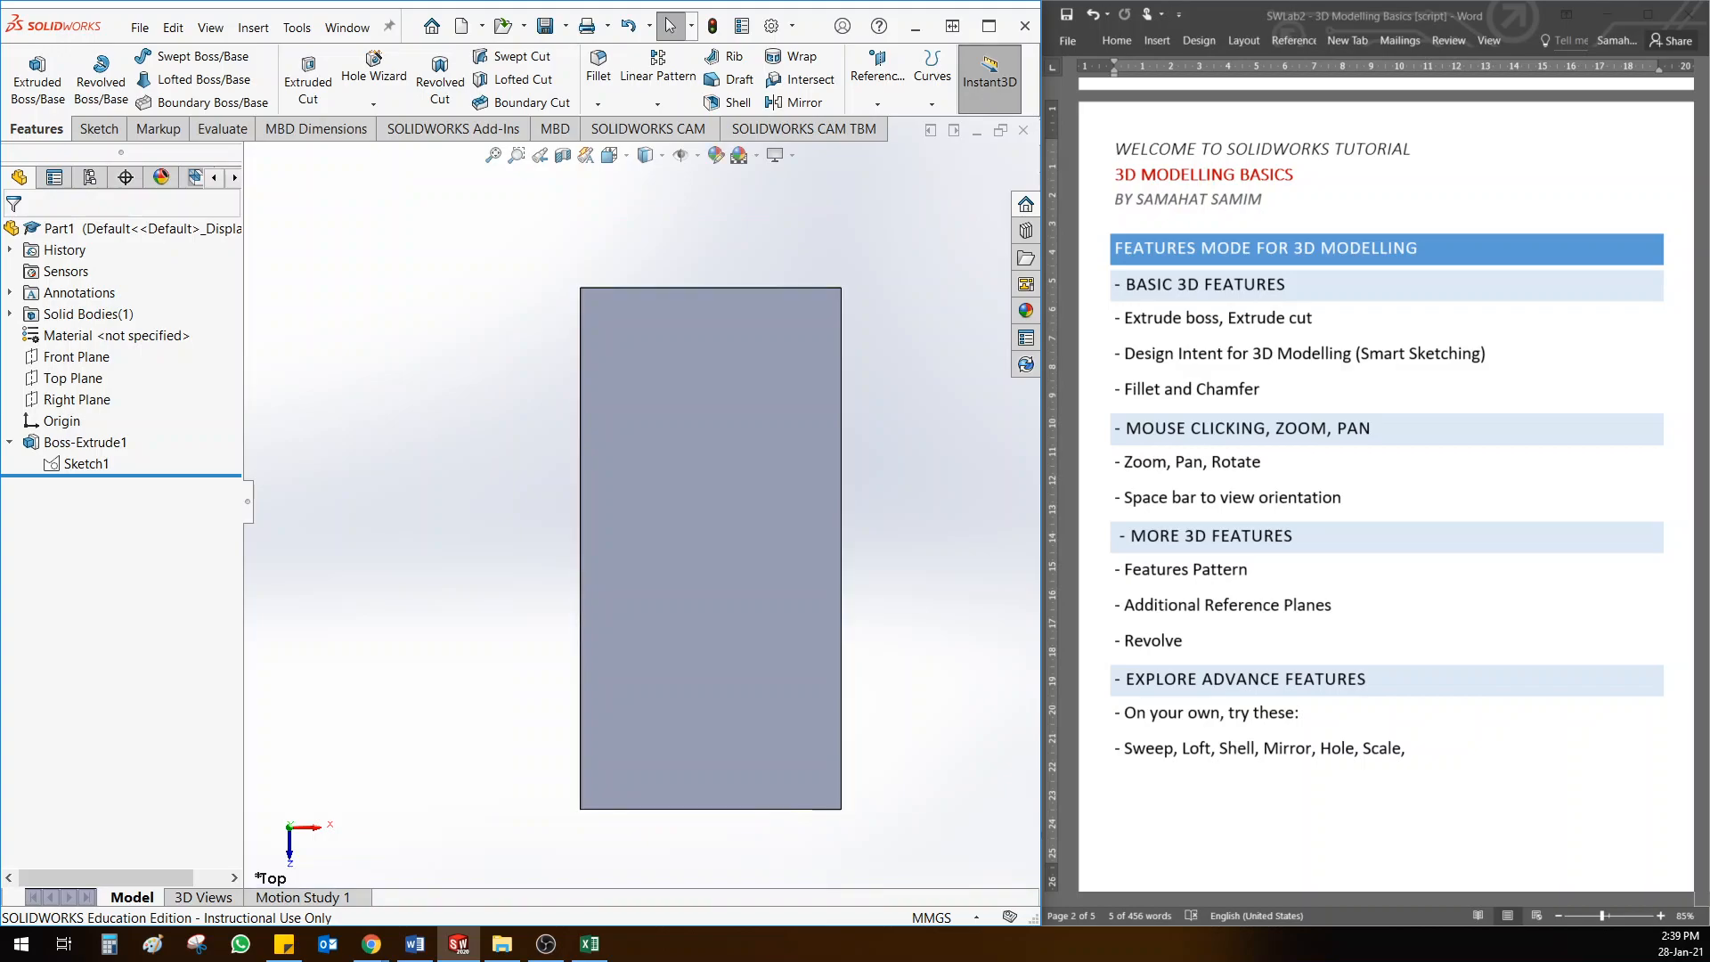
Switch the block to the Isometric view and inspect the dimensions of Boss-Extrude1.
key(space)
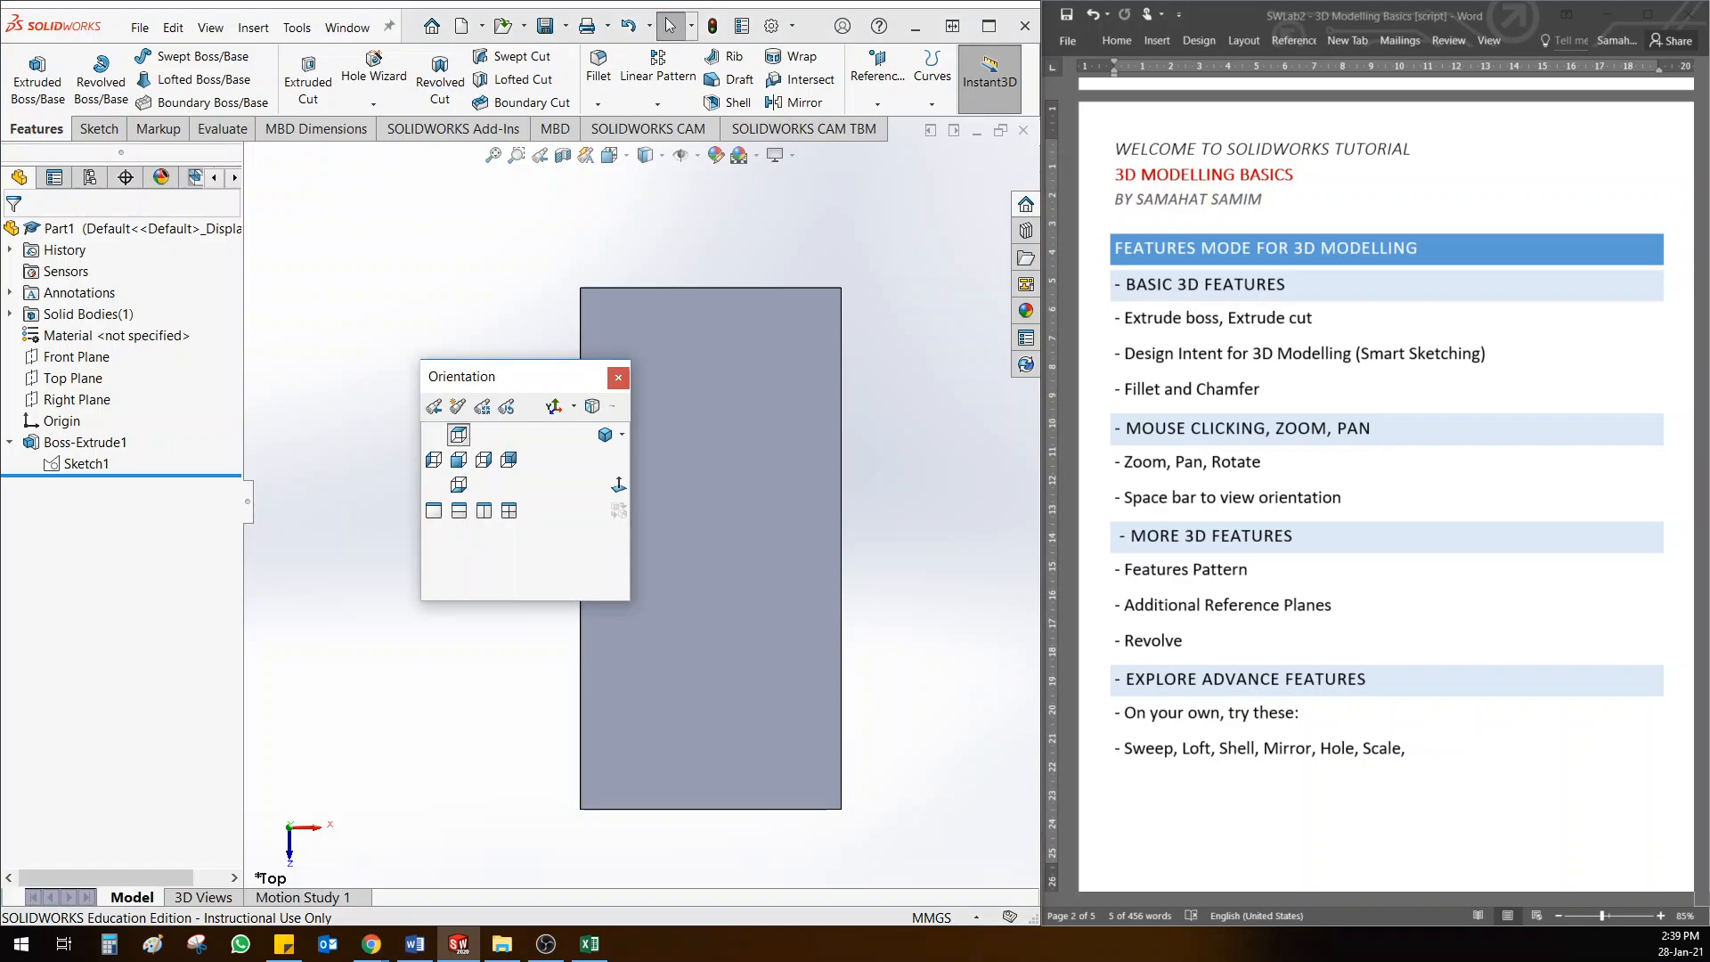
click(606, 435)
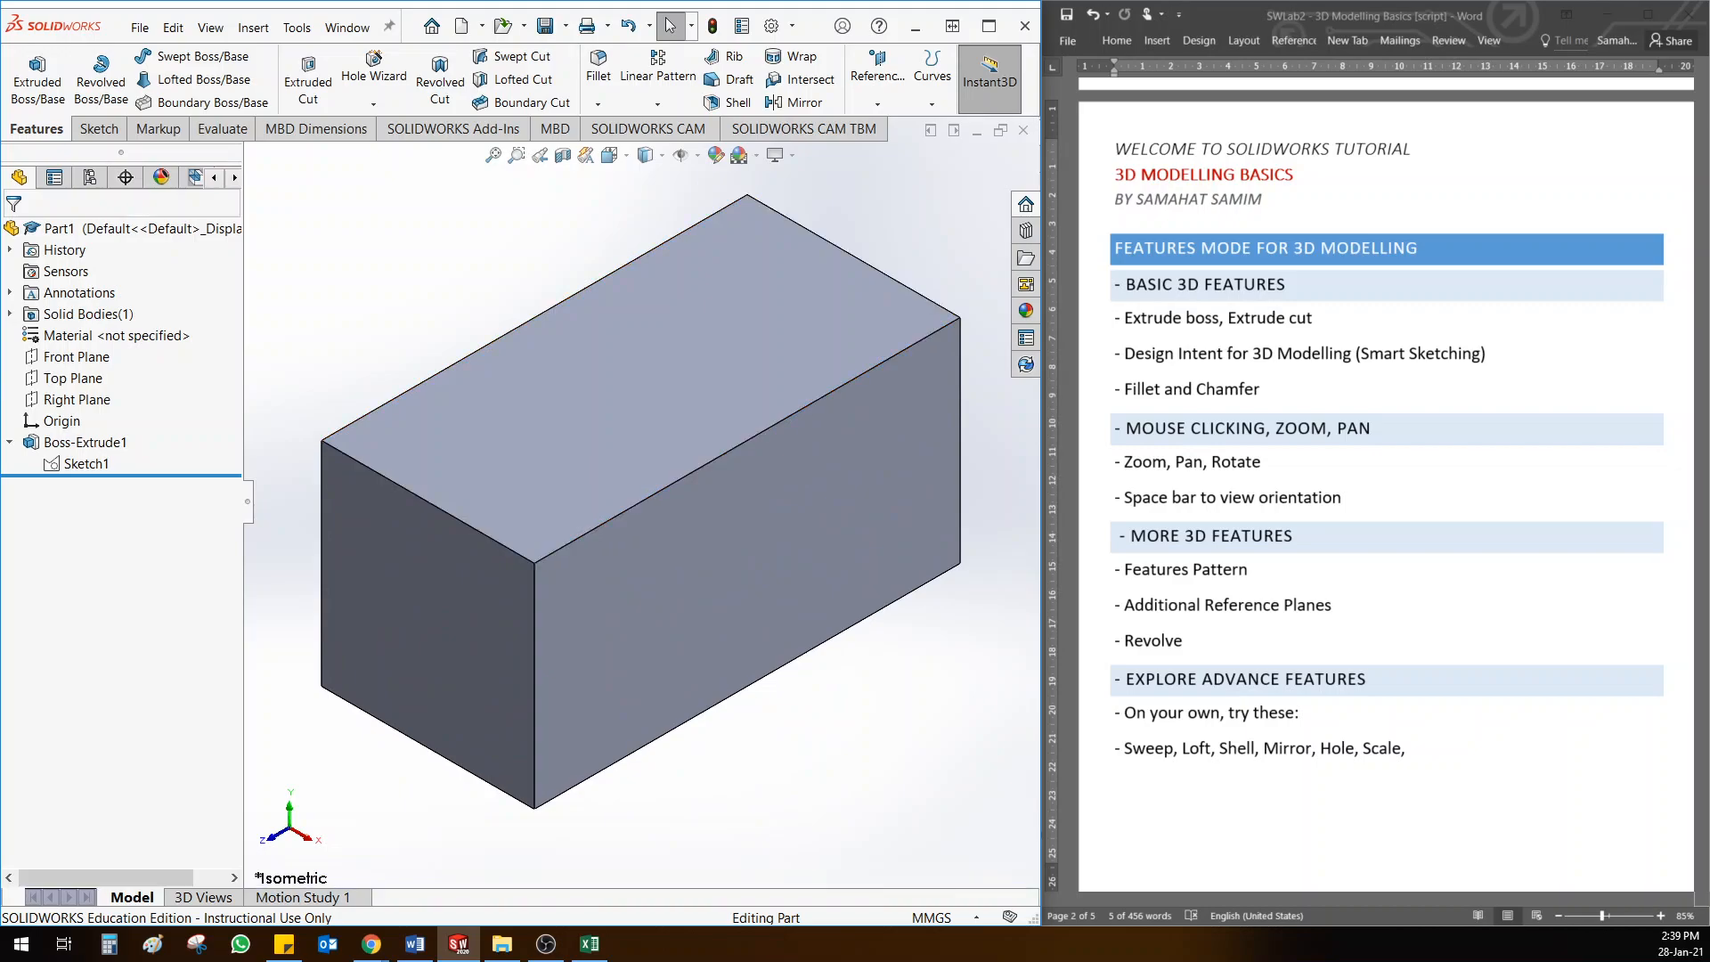
scroll(641, 501, up, 3)
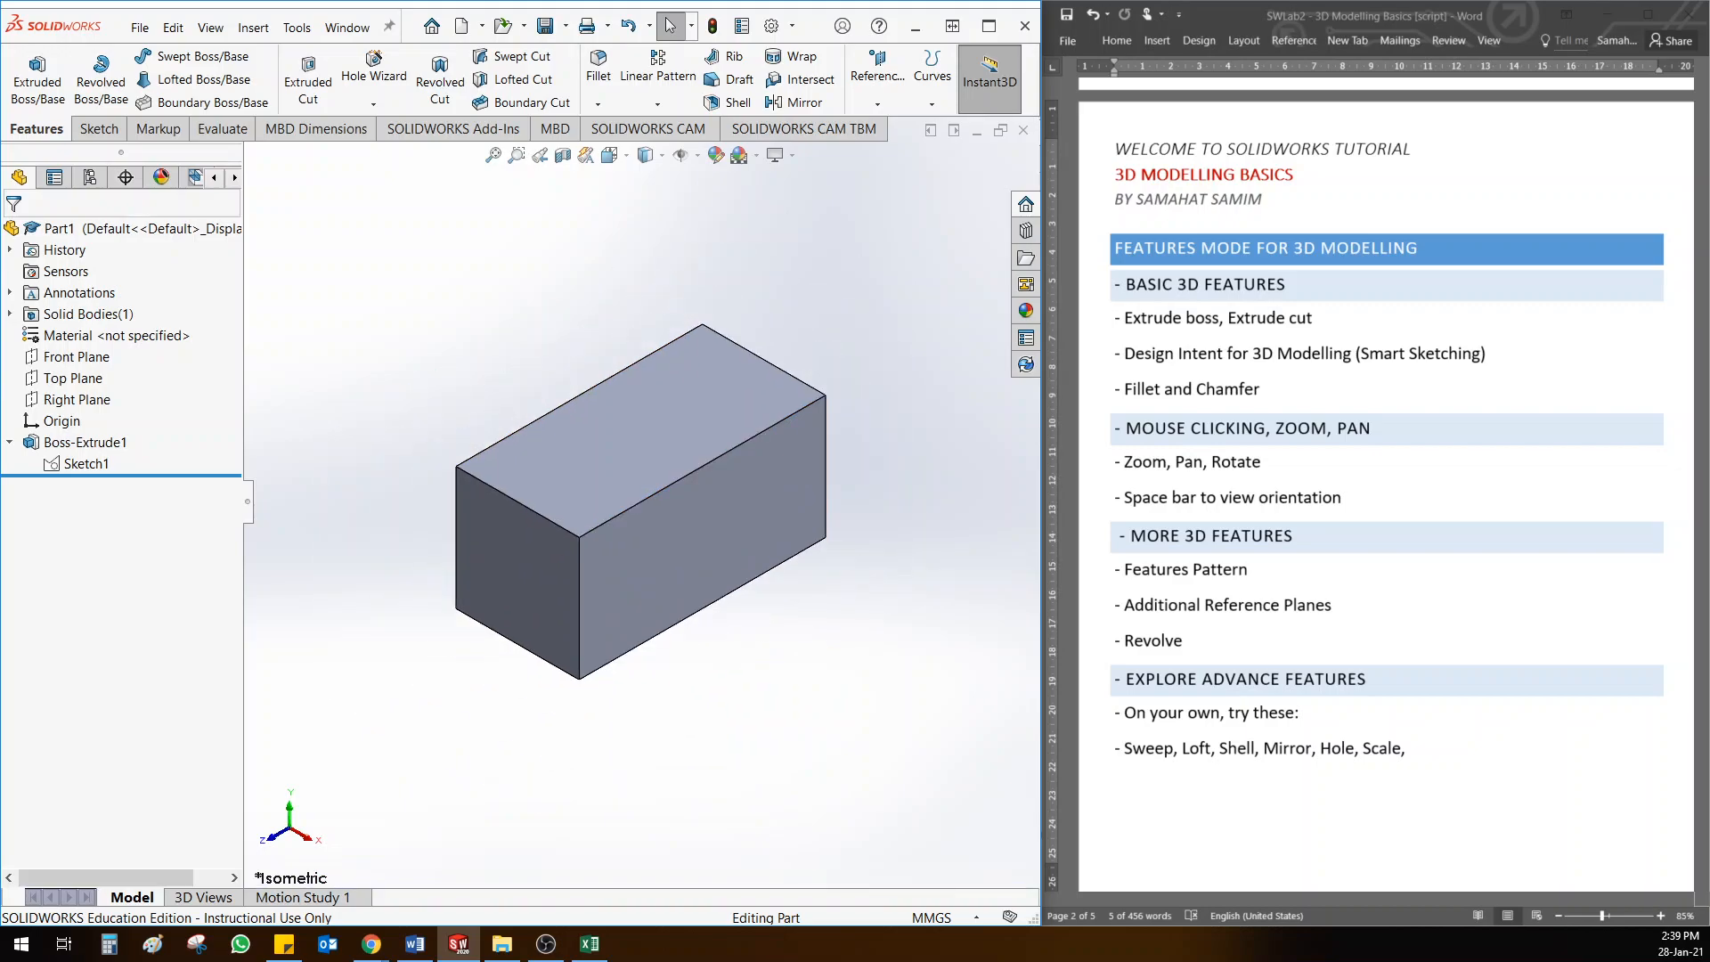
click(85, 441)
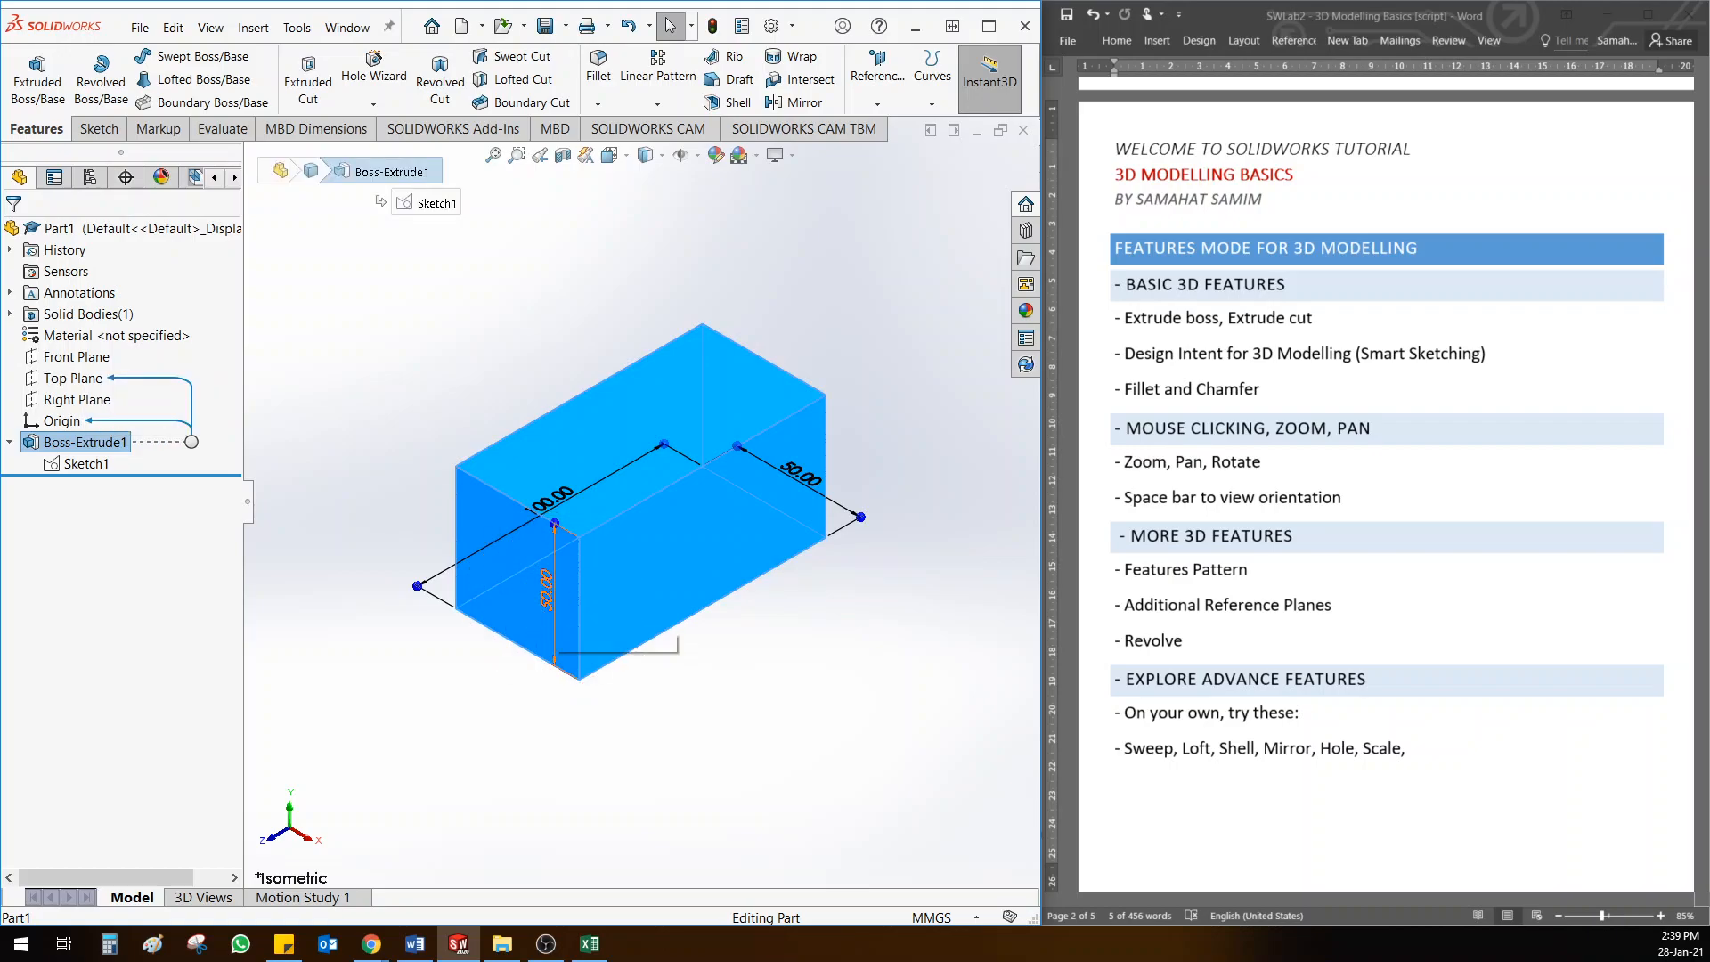
key(Escape)
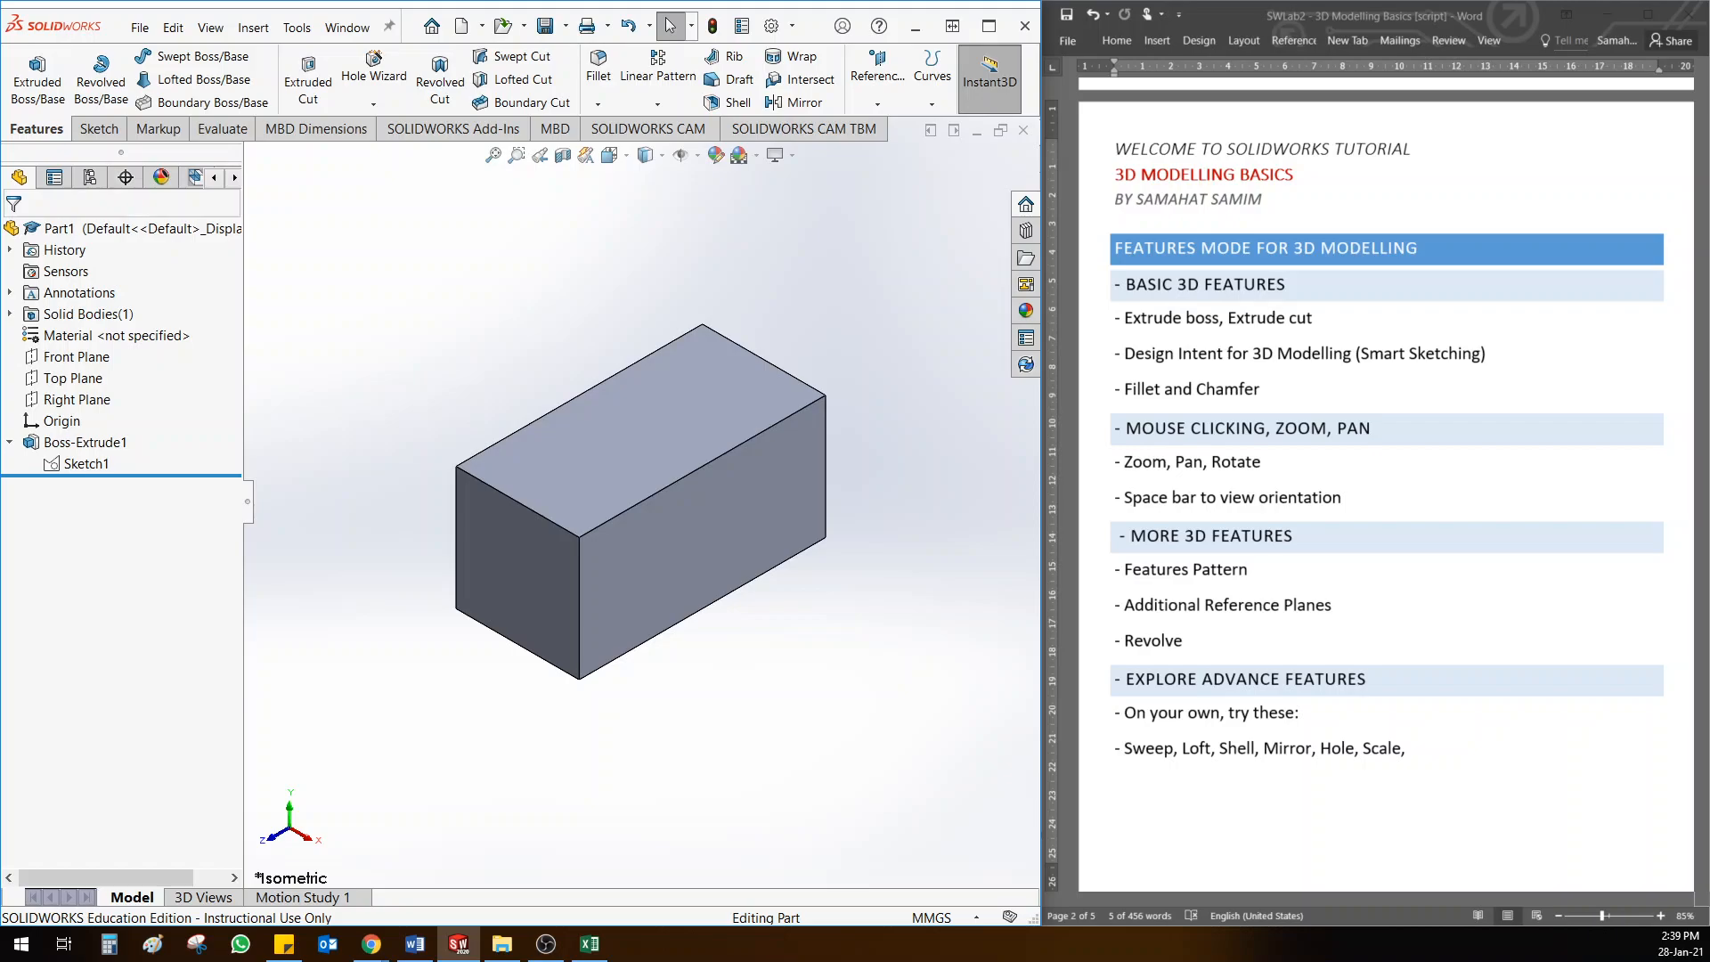
Examine the block's side, end and top faces and the Front and Right planes as possible sketch surfaces.
click(718, 547)
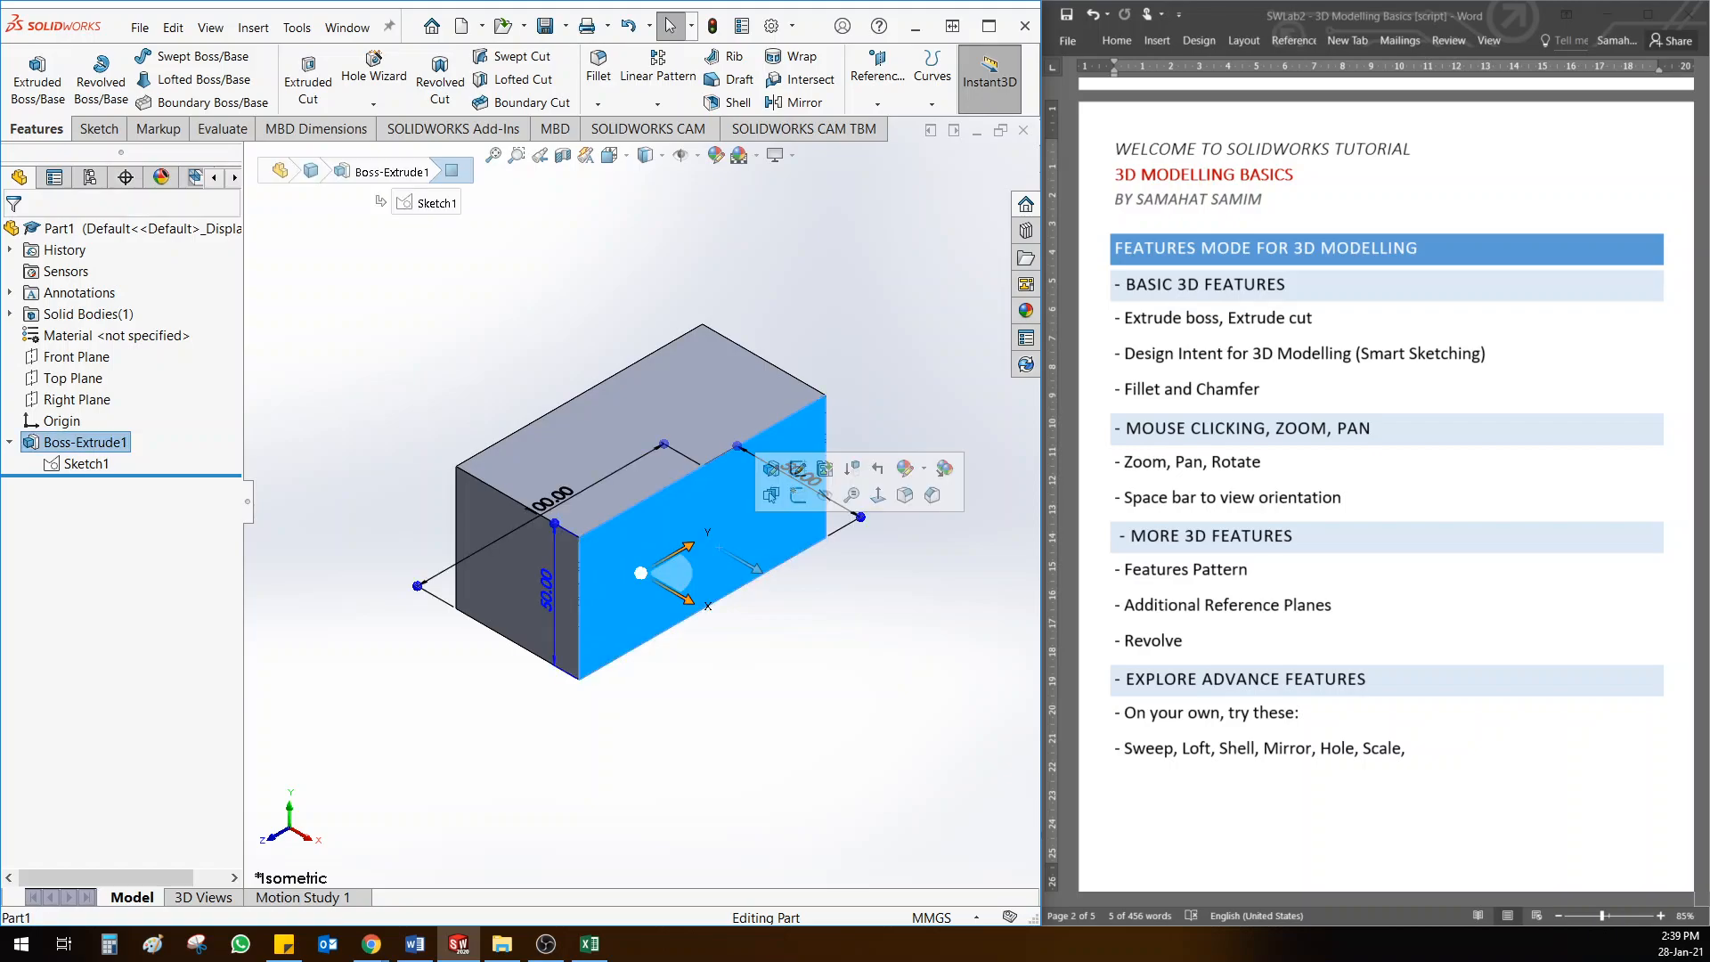
key(Escape)
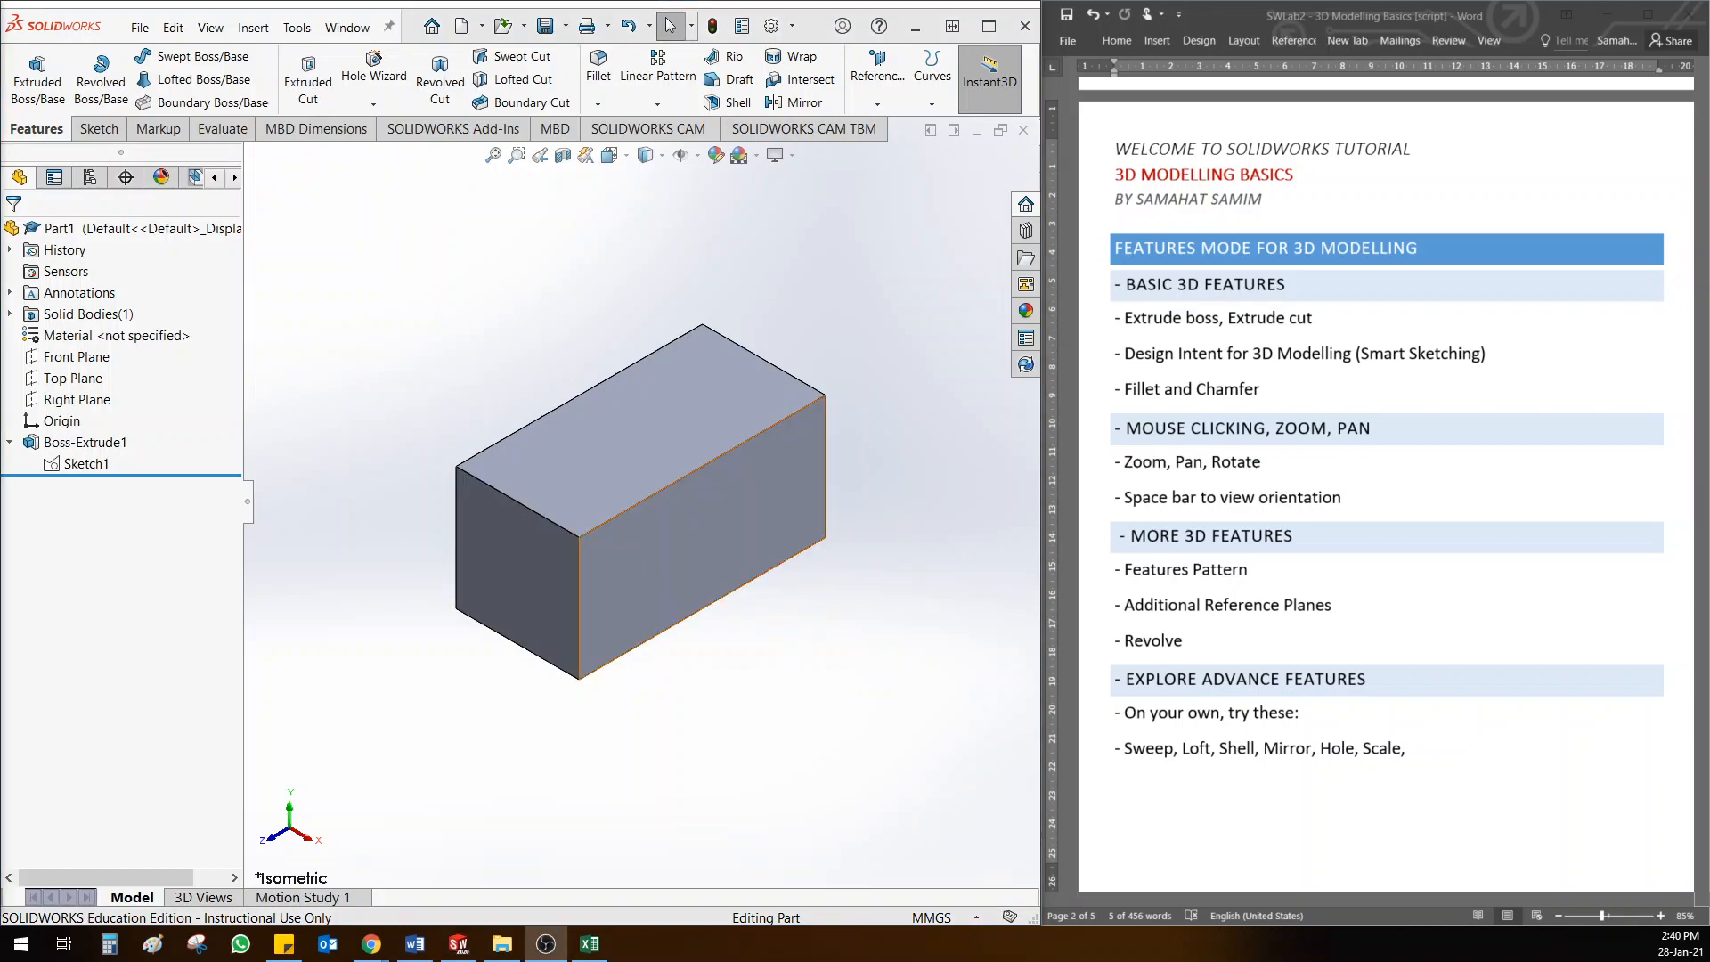
click(640, 573)
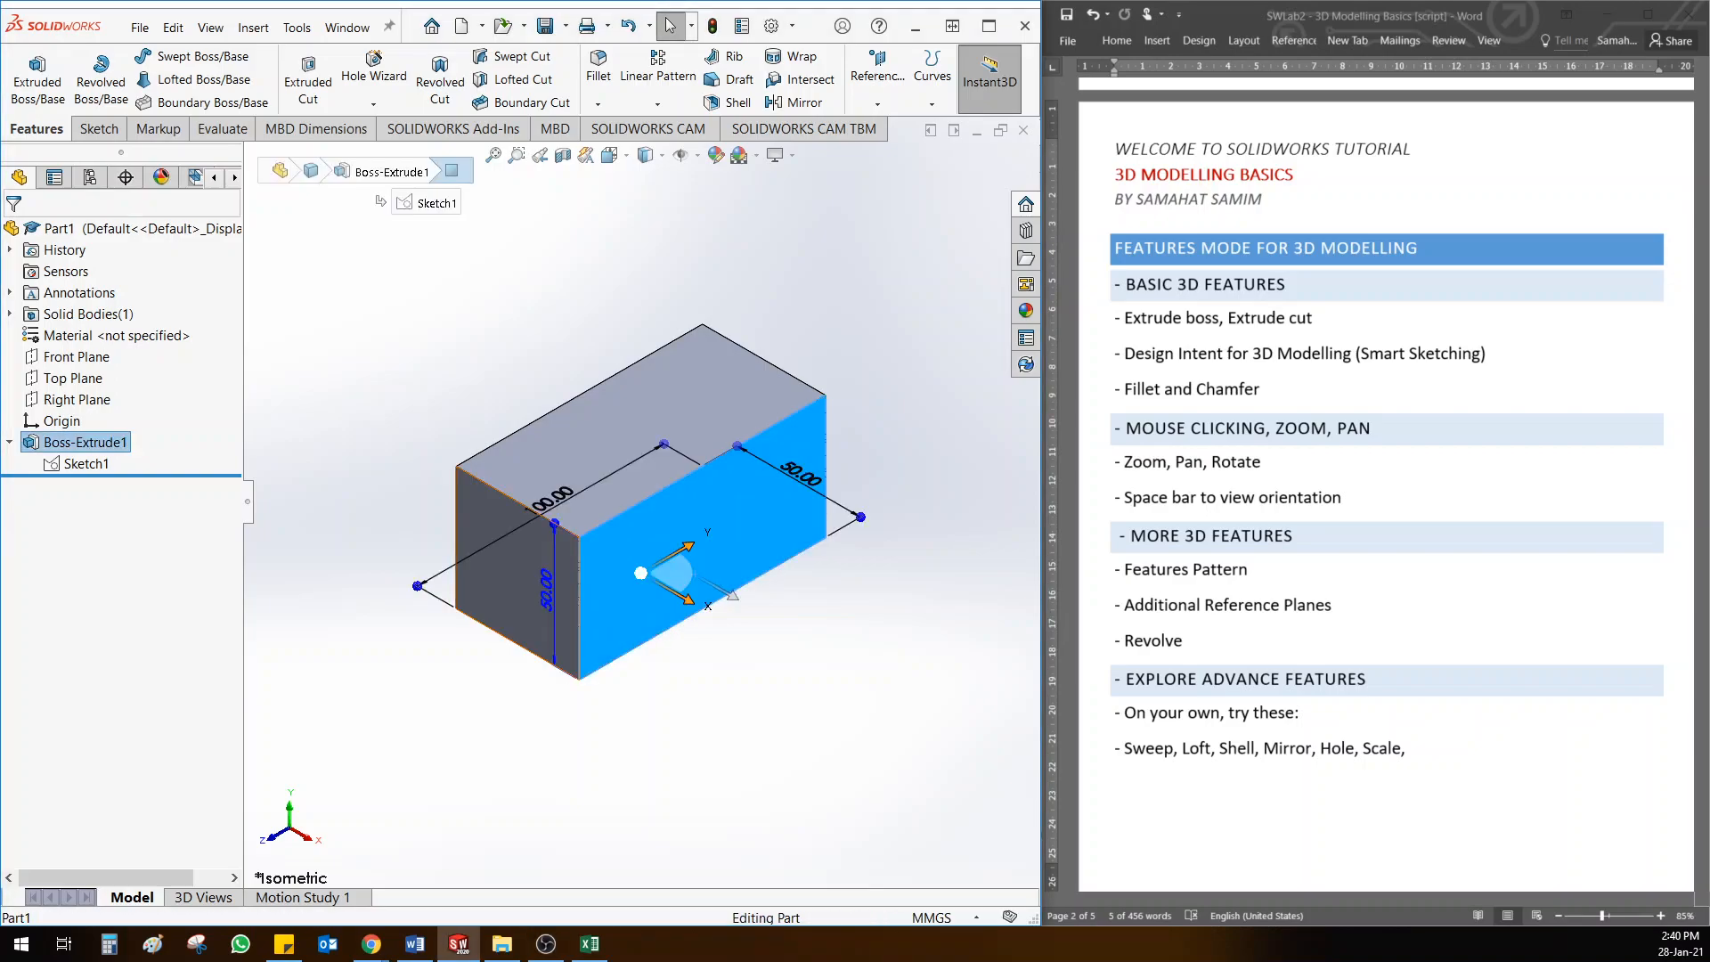
click(505, 555)
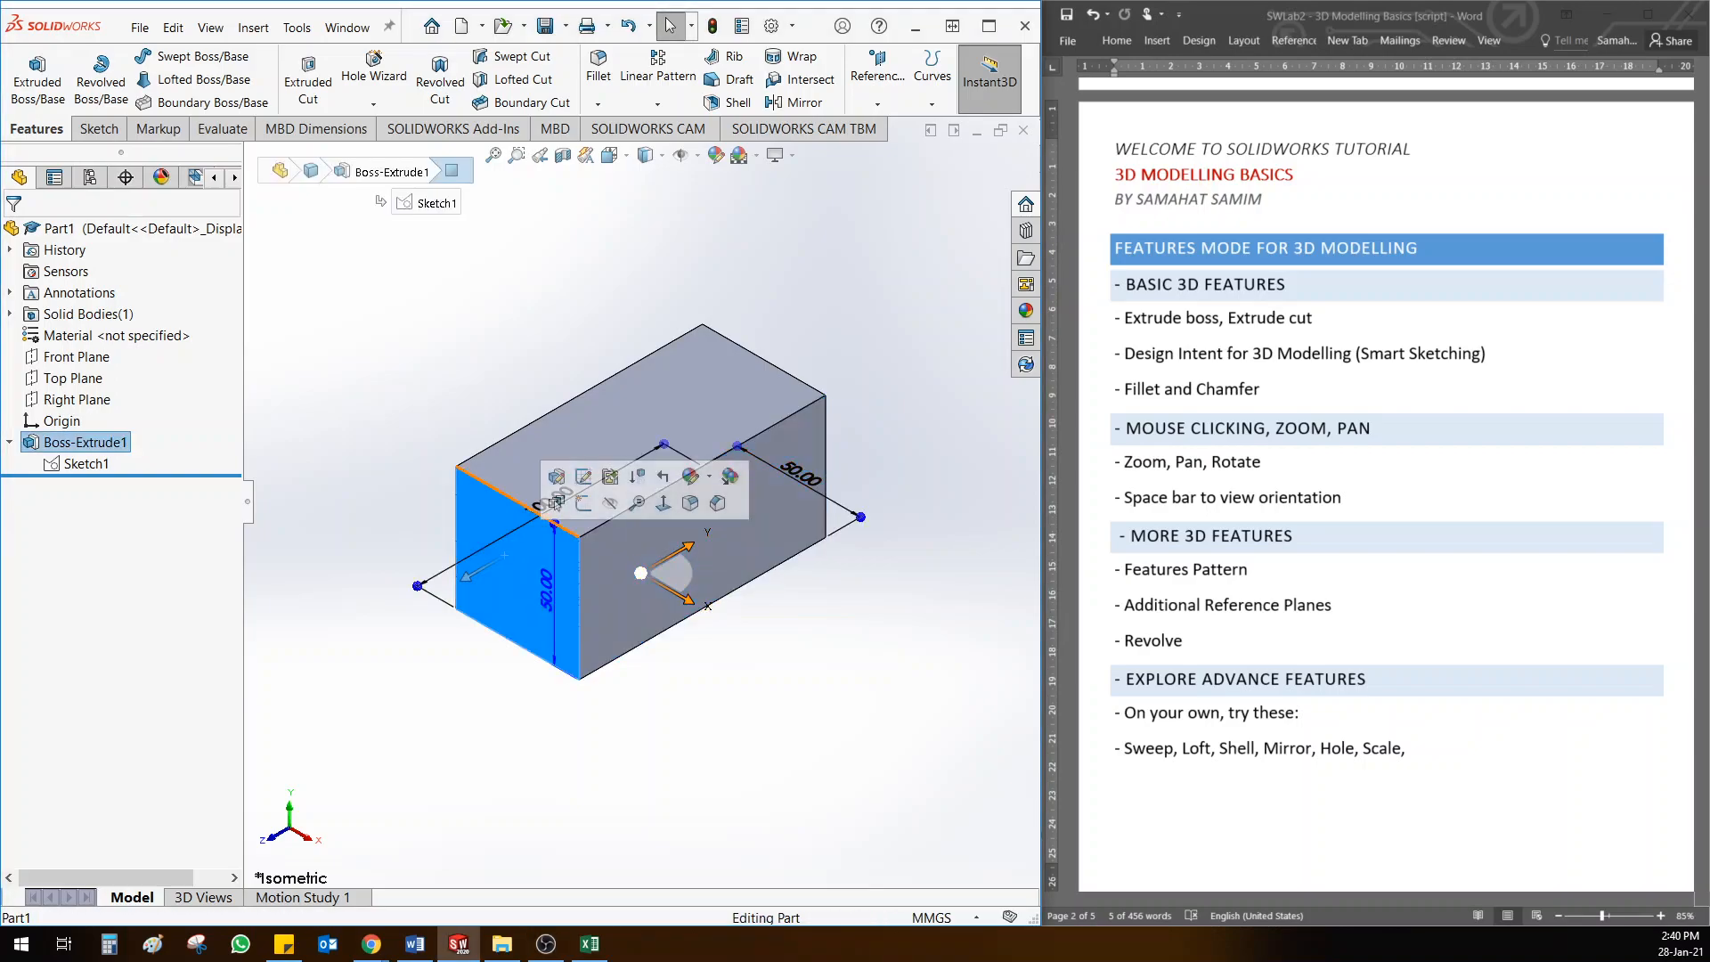
click(509, 477)
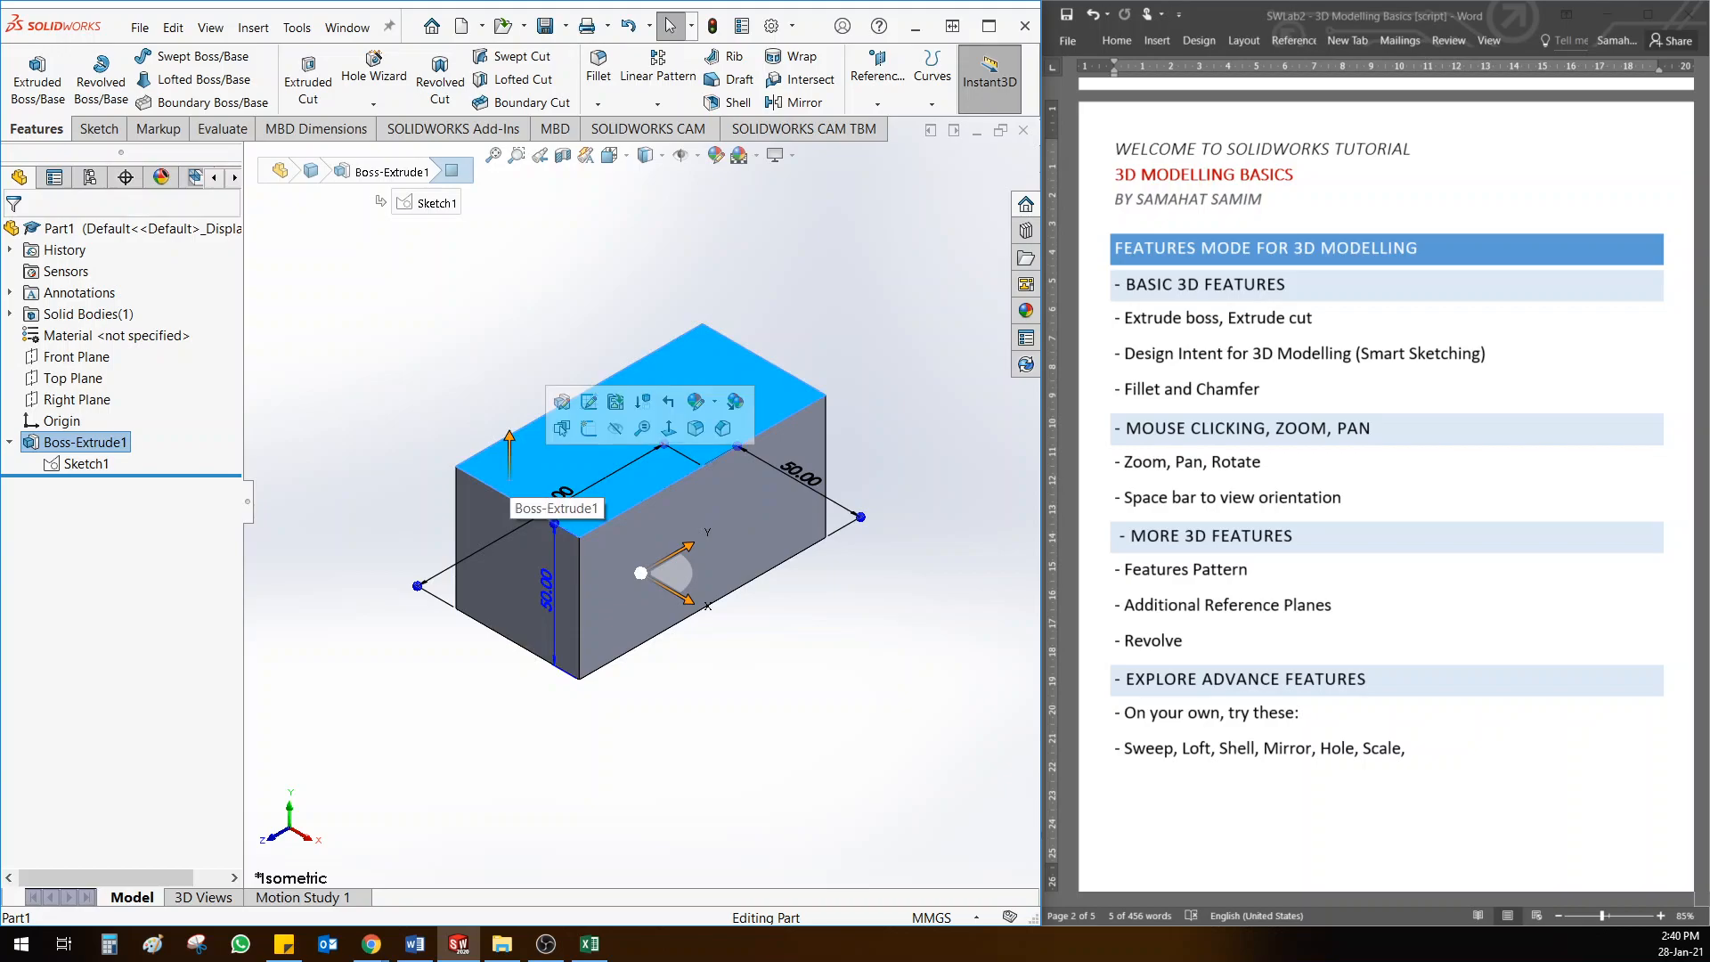
key(Escape)
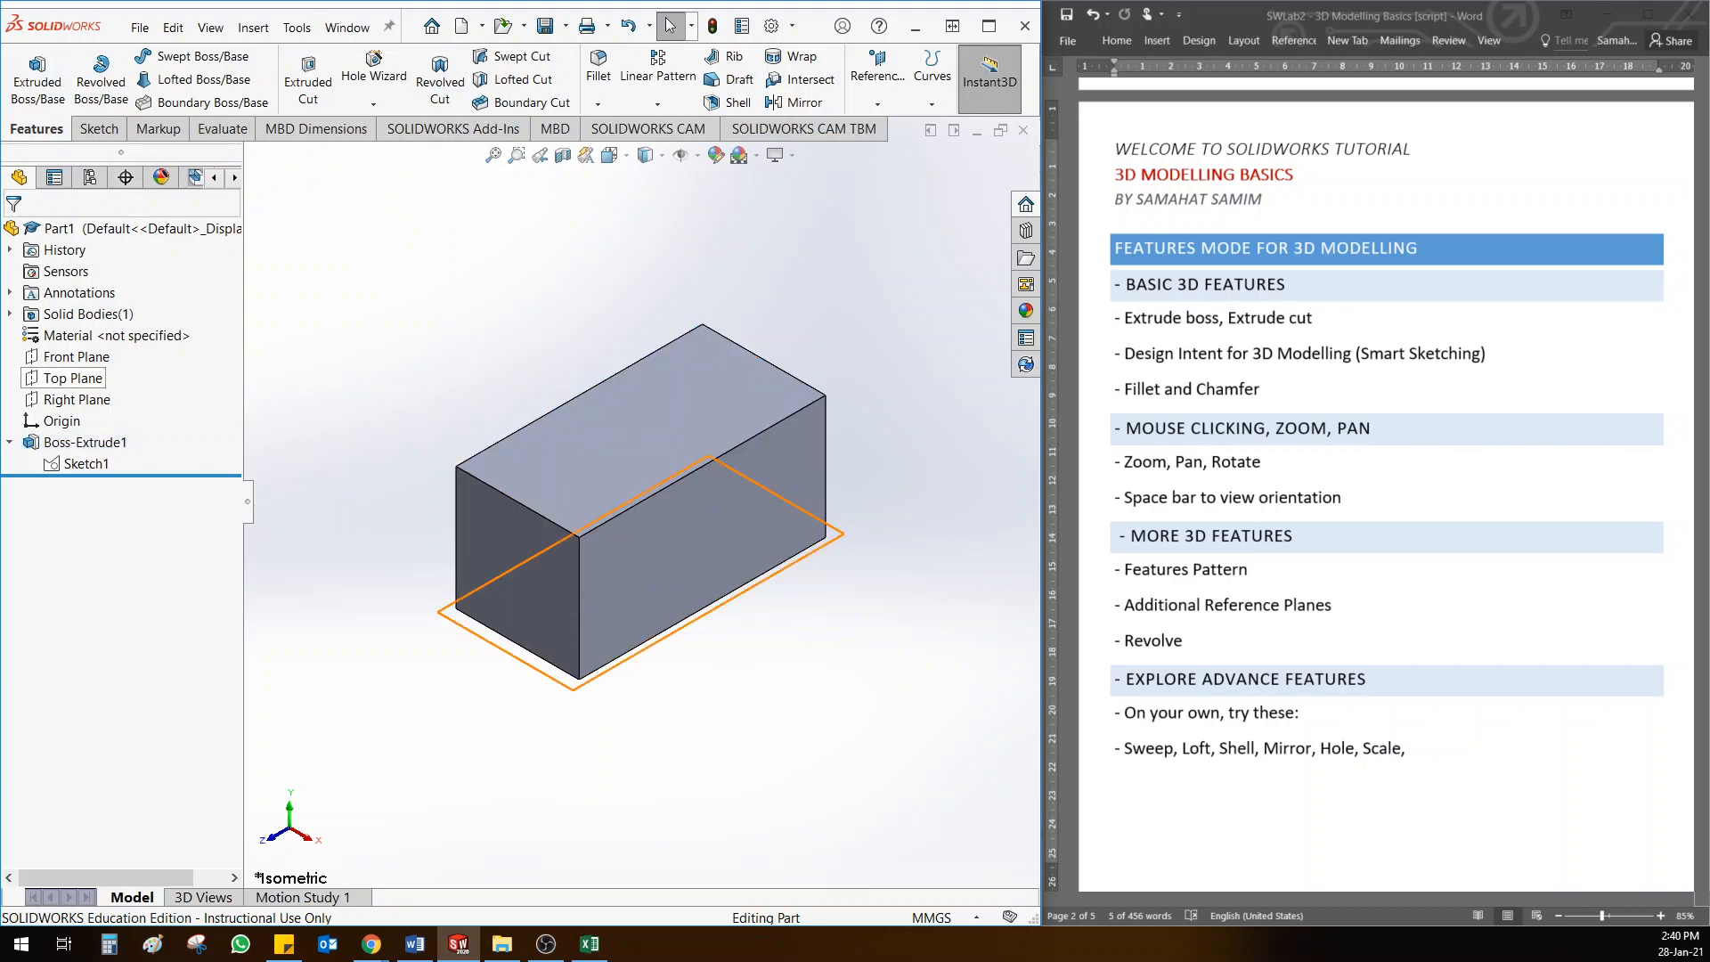
click(76, 357)
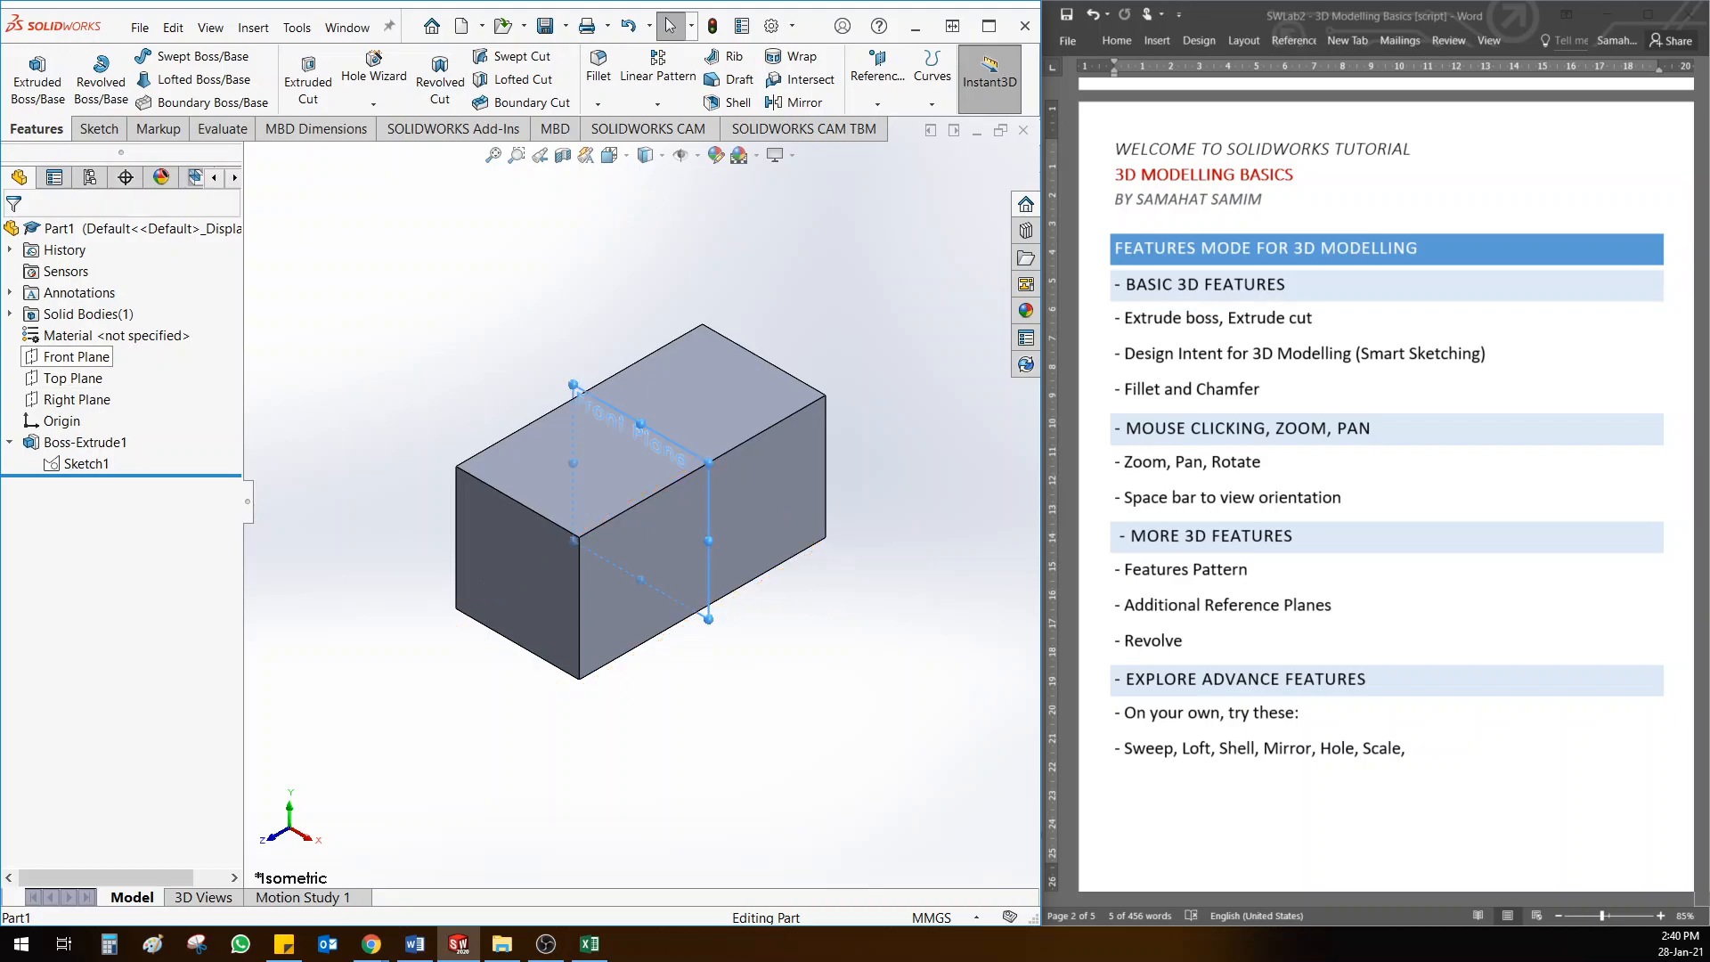
click(77, 399)
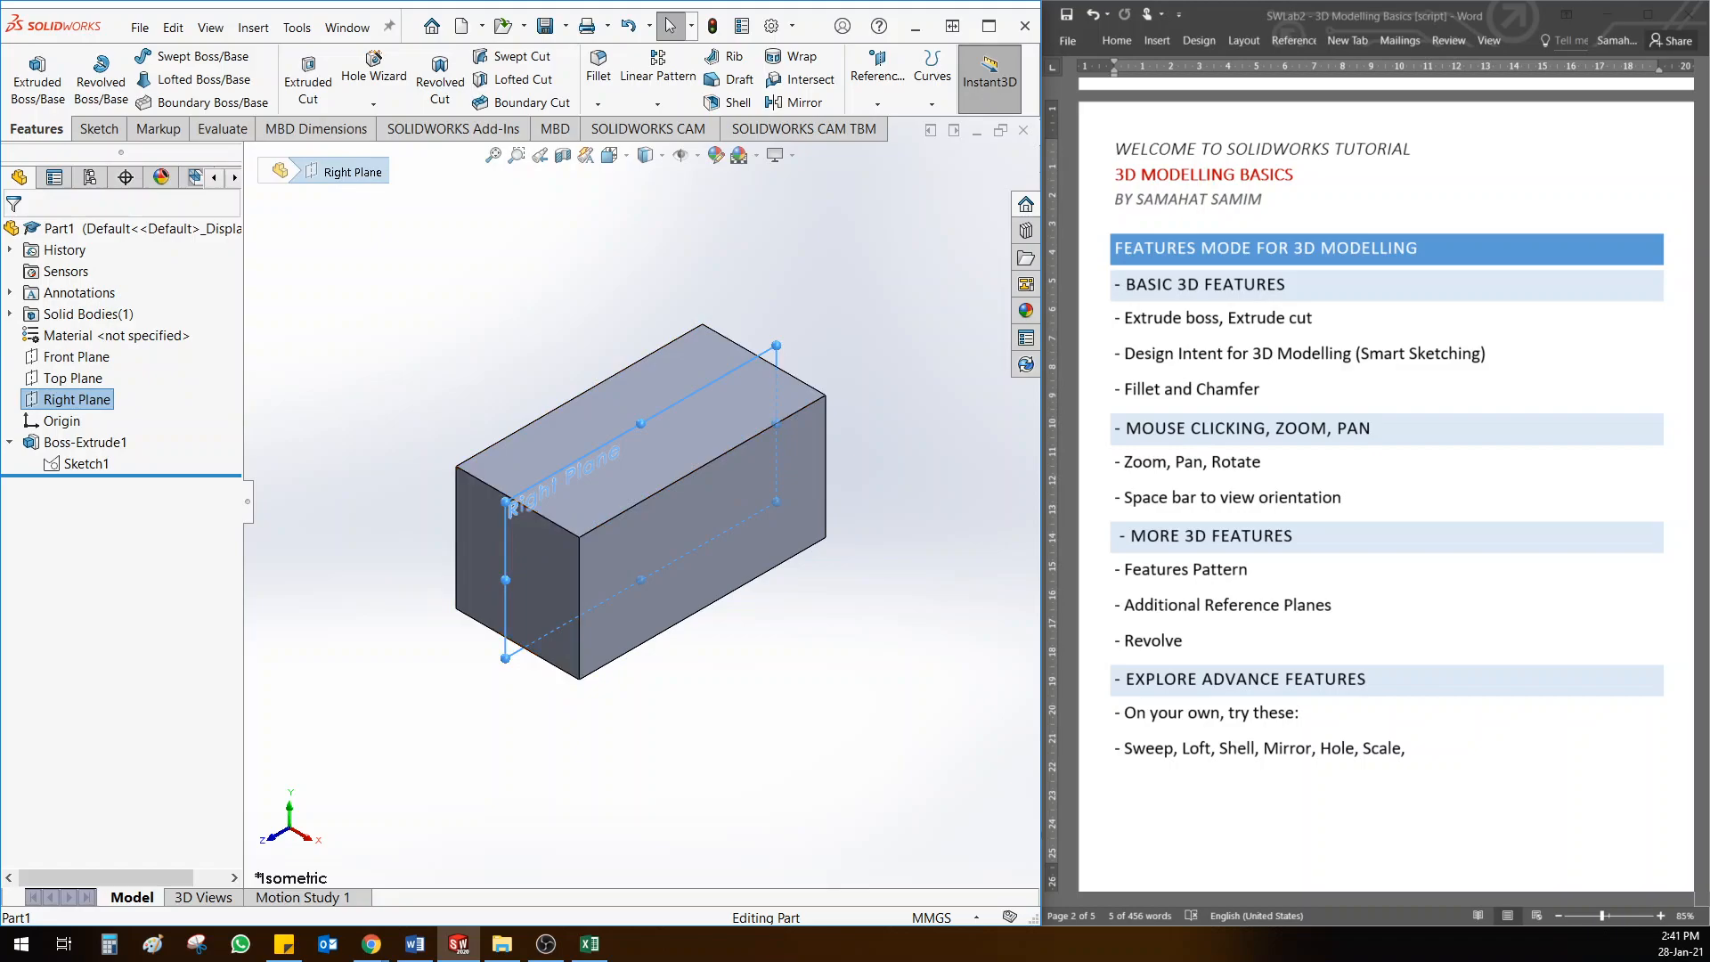
click(517, 572)
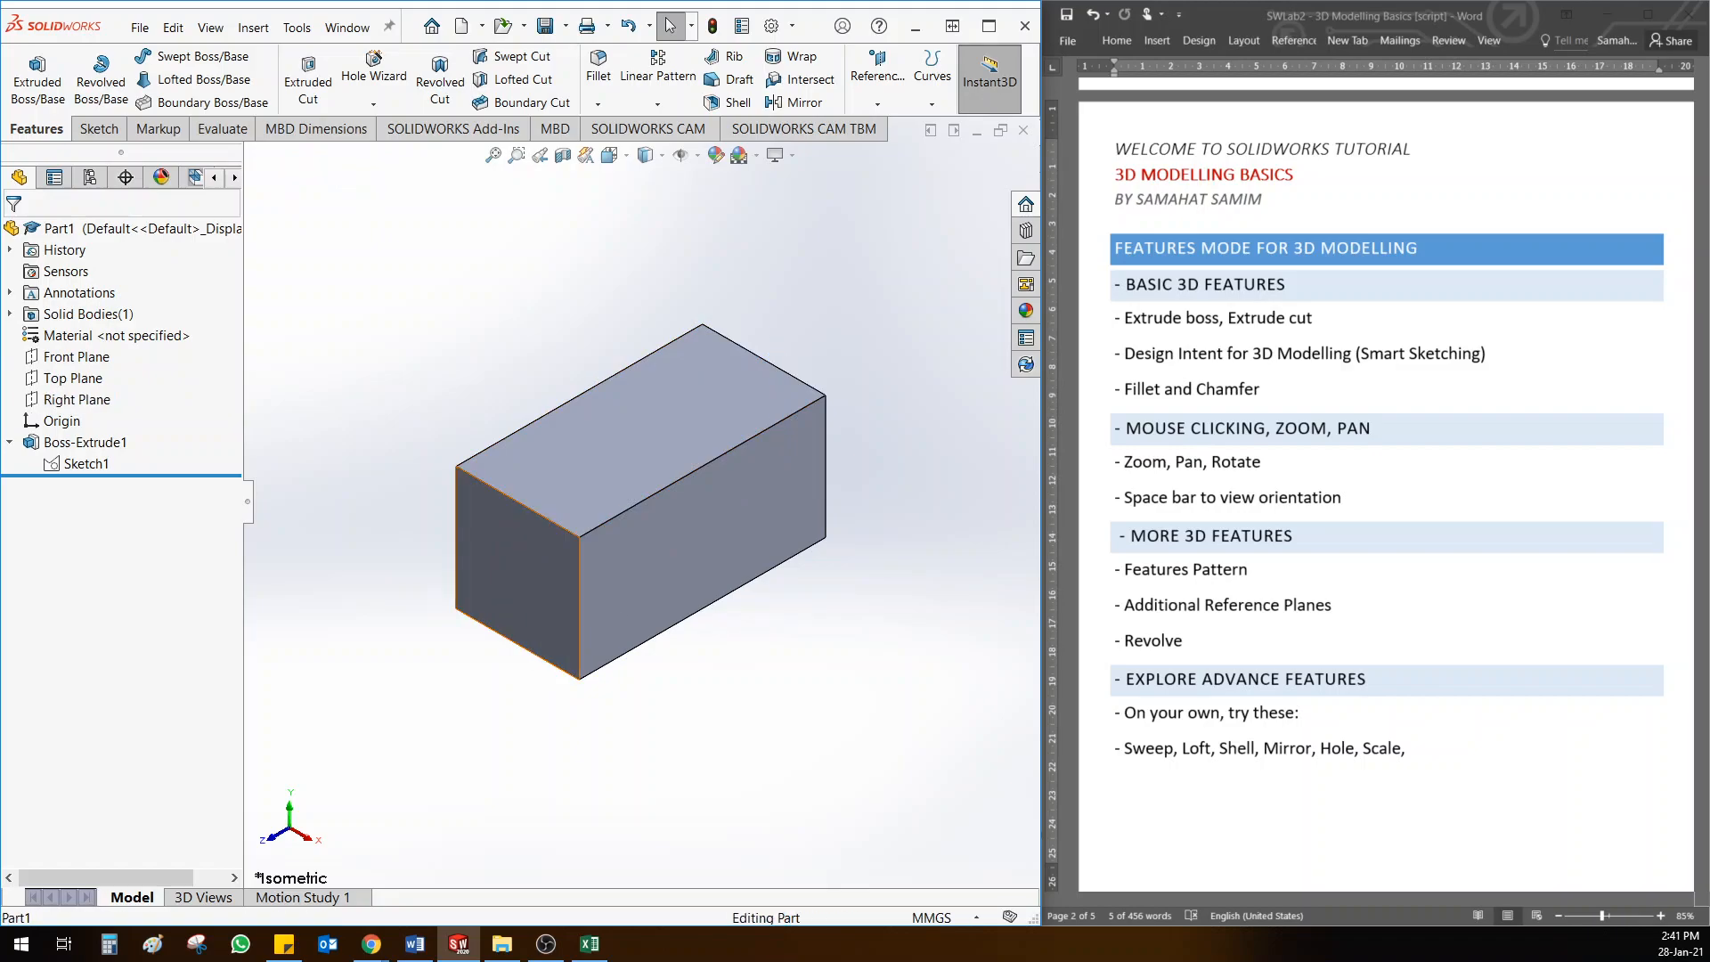
click(526, 581)
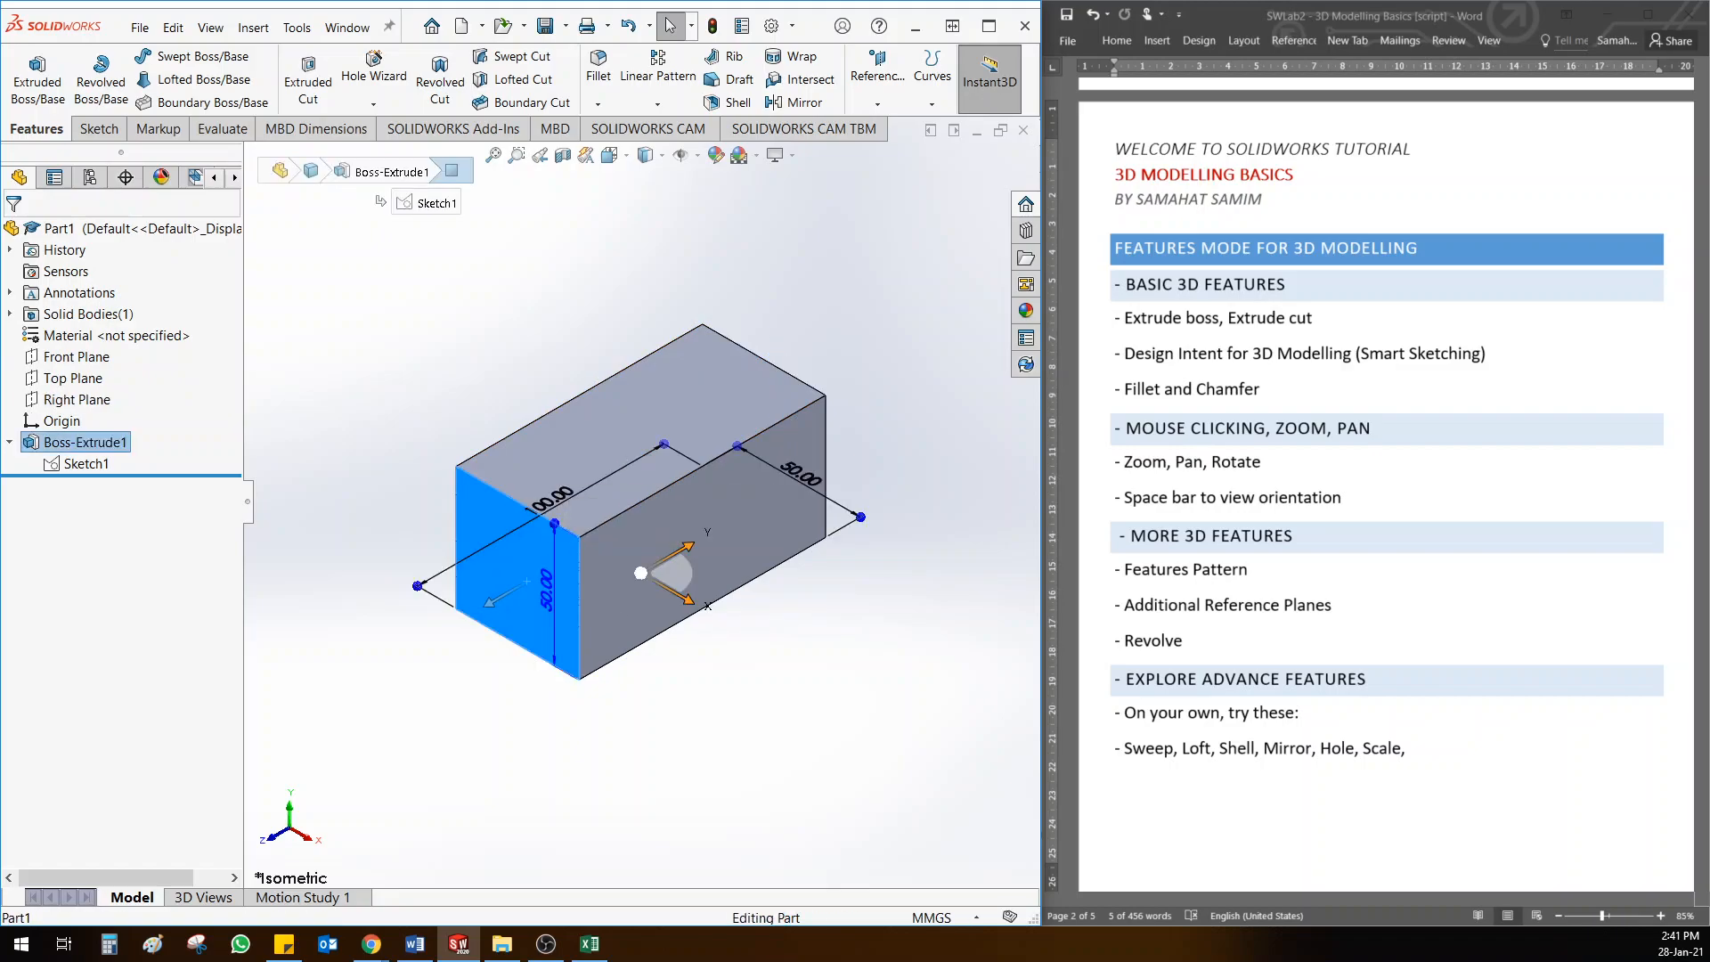
key(Escape)
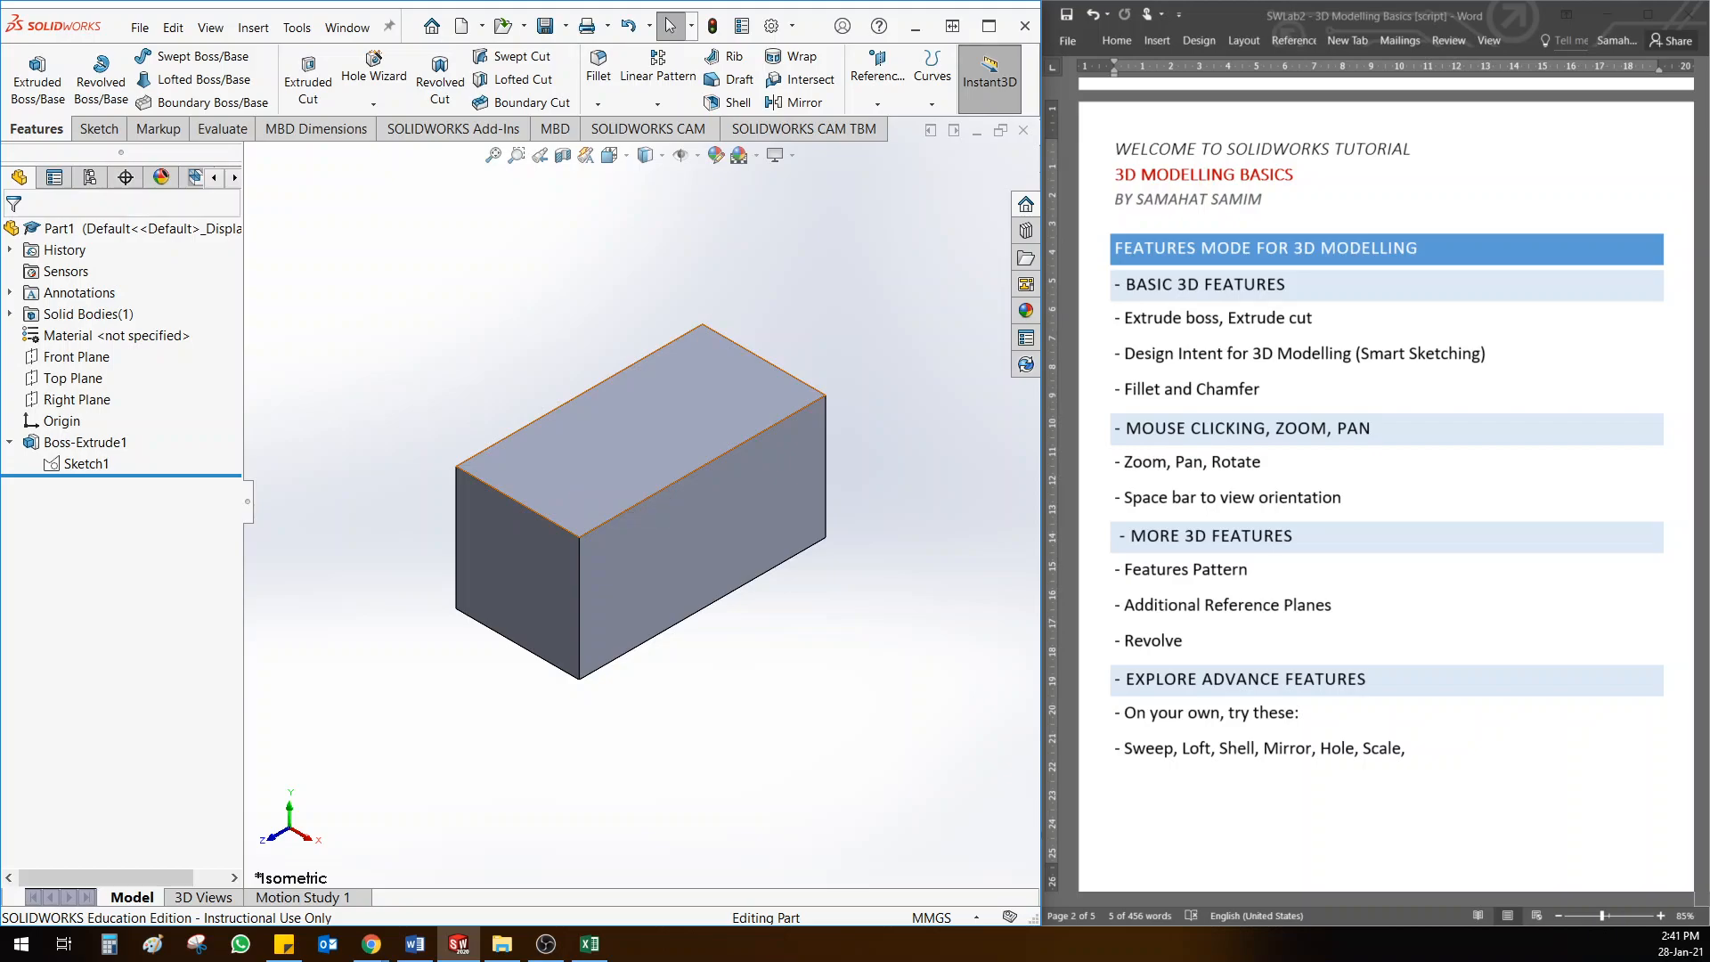
Sketch a circle about 19 mm in diameter on the block's top face, centred about 24 mm from the origin along its length.
click(654, 396)
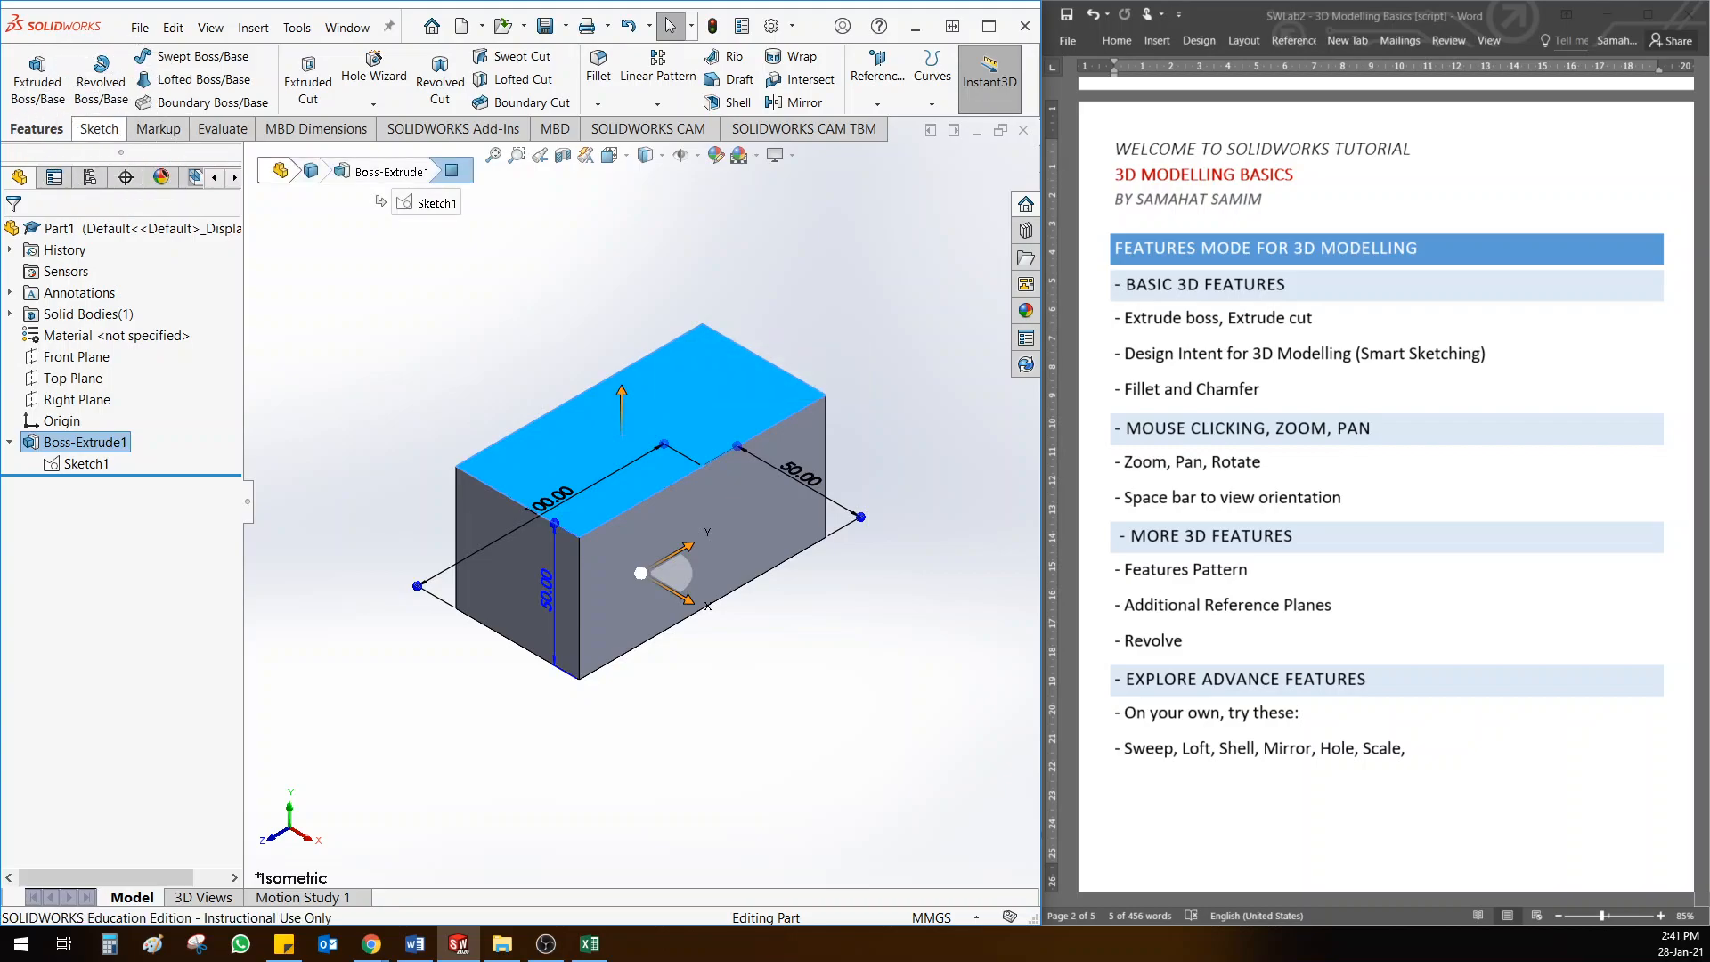
click(98, 128)
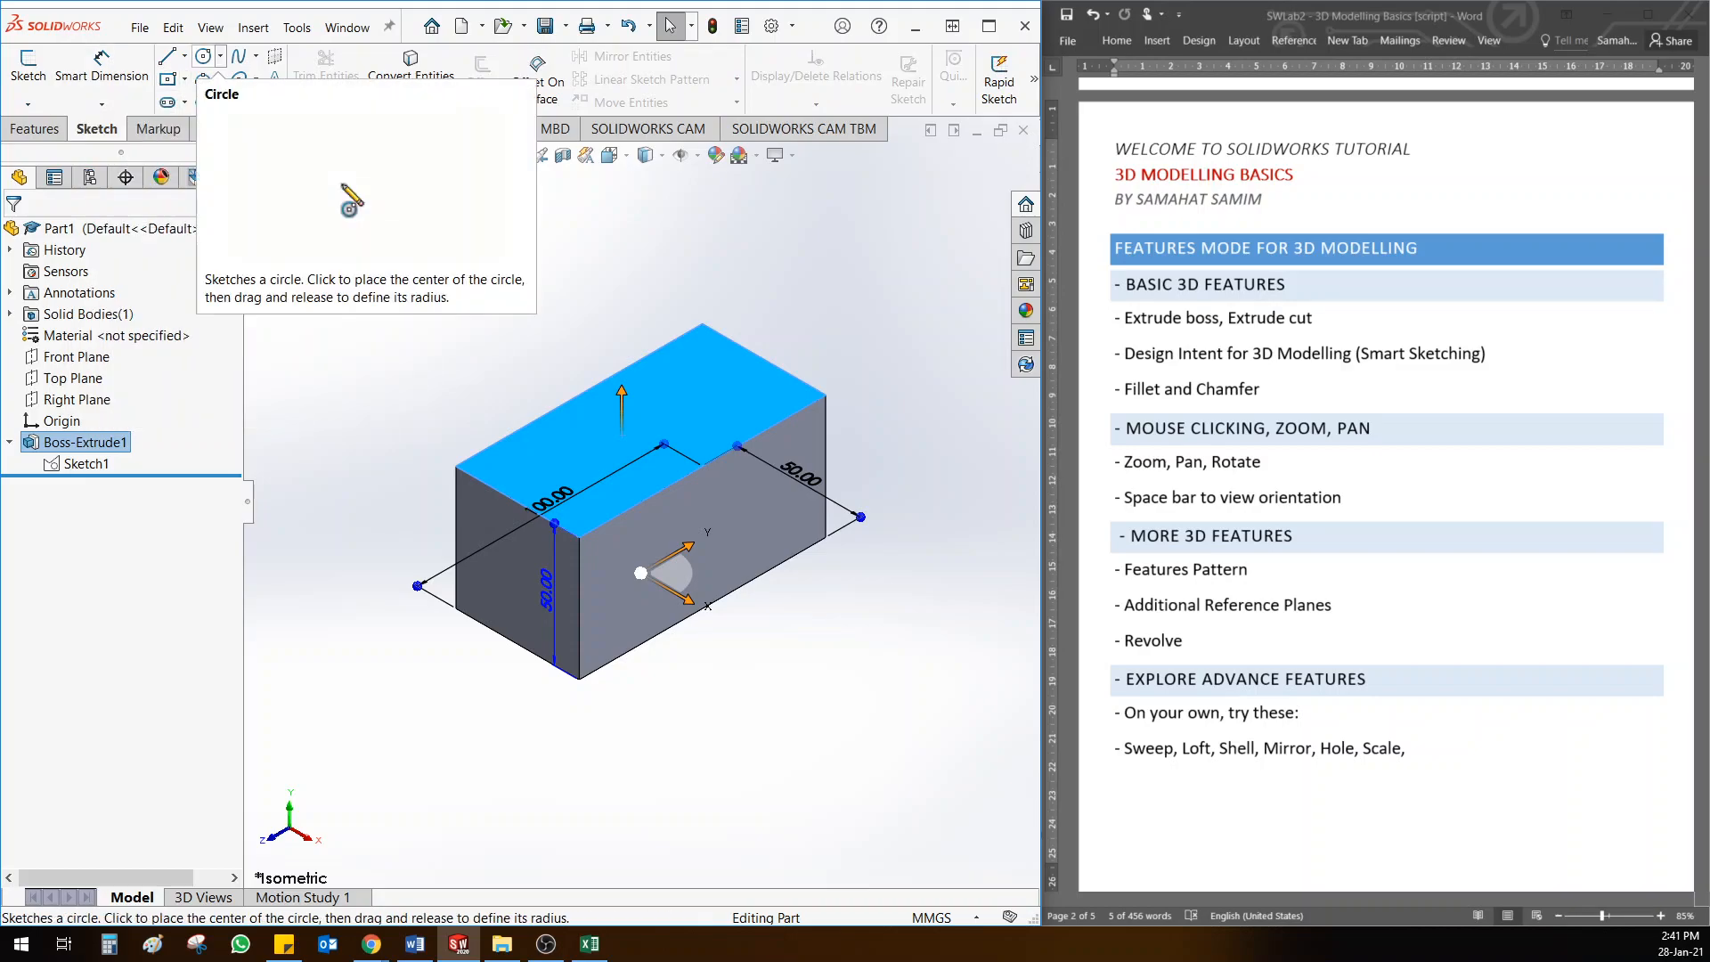
click(203, 56)
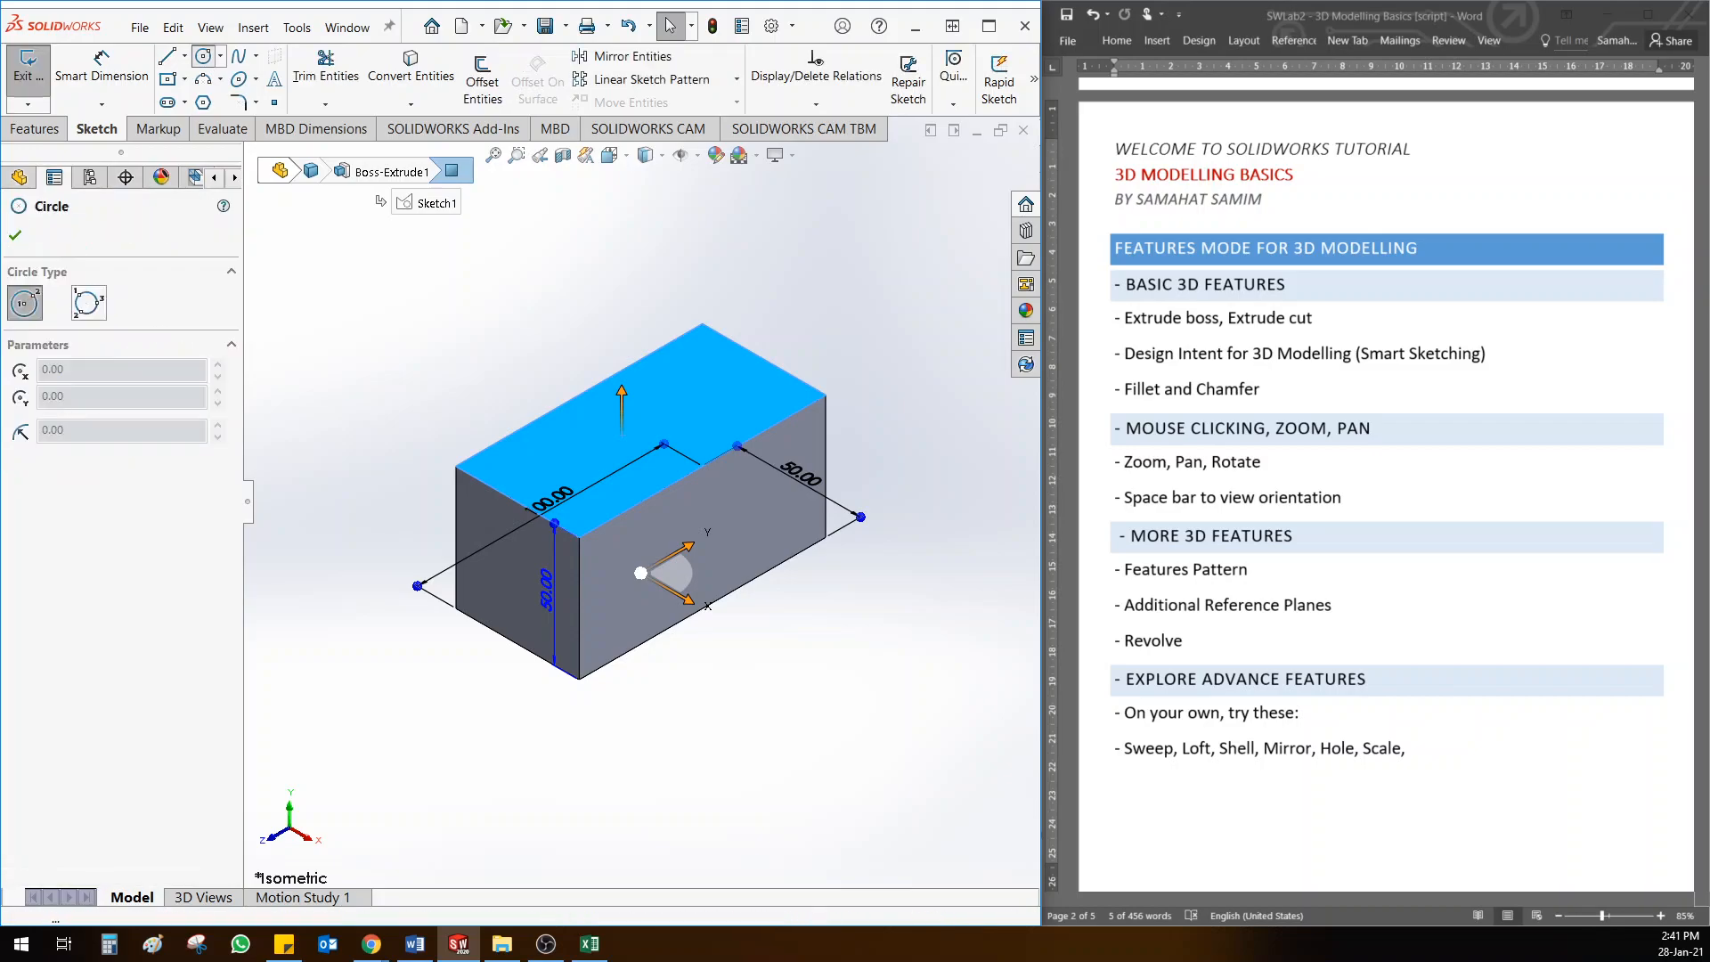
click(612, 481)
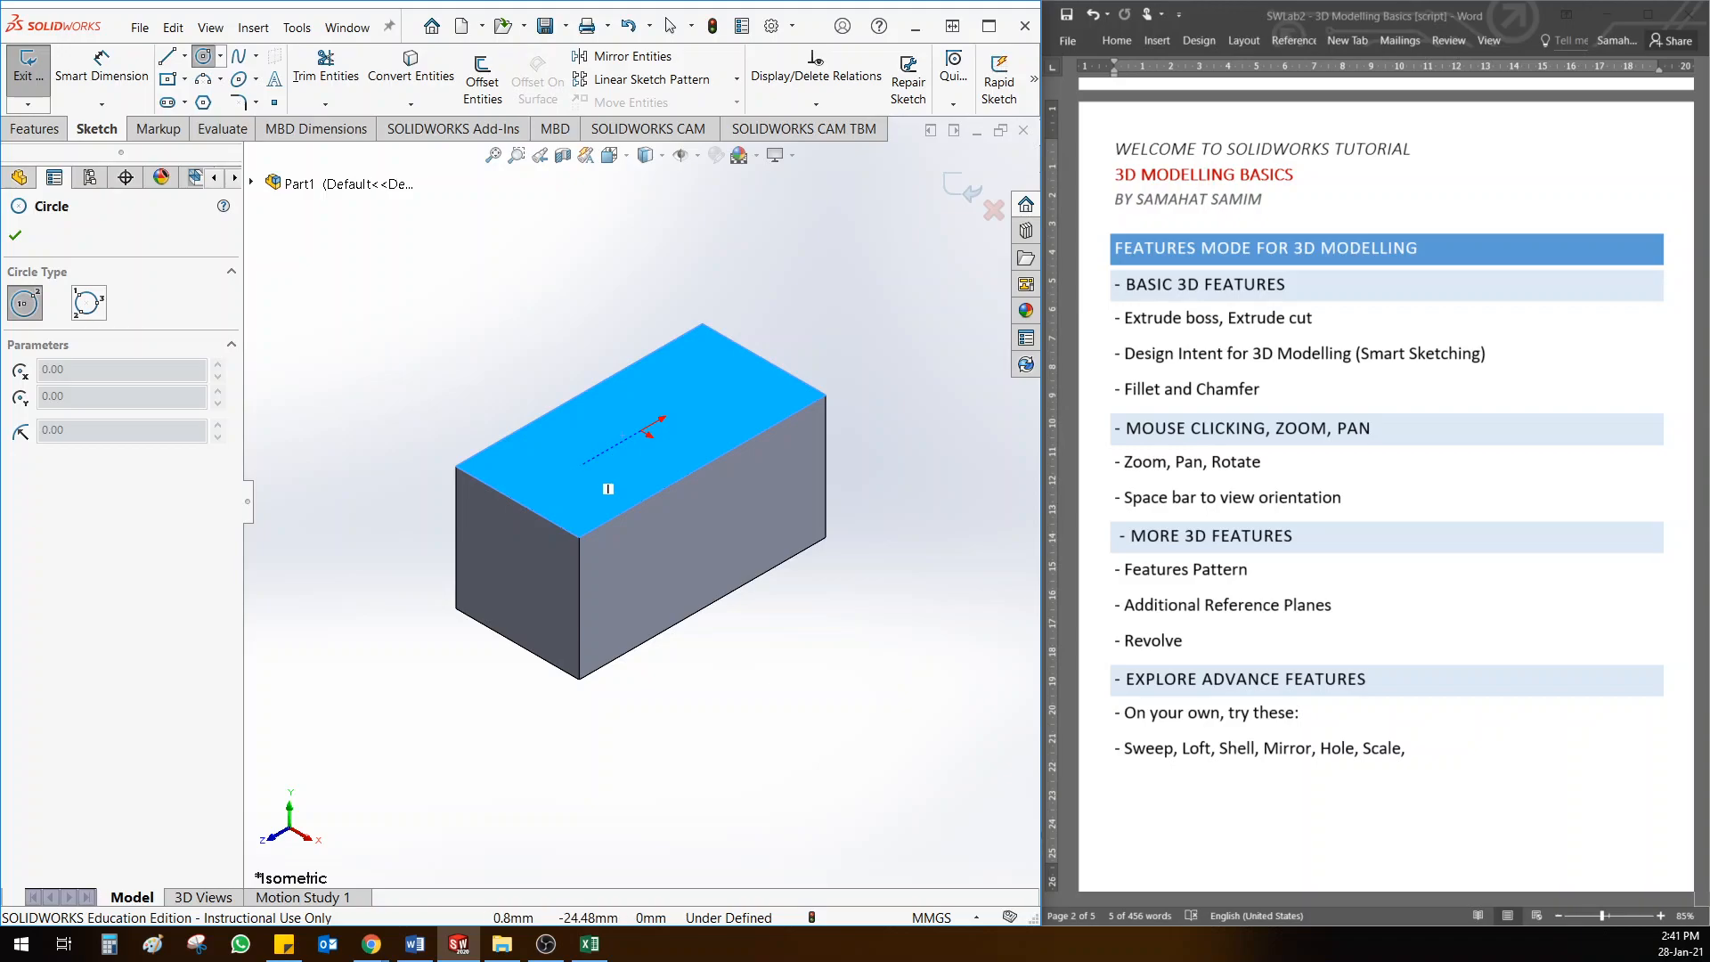
click(581, 465)
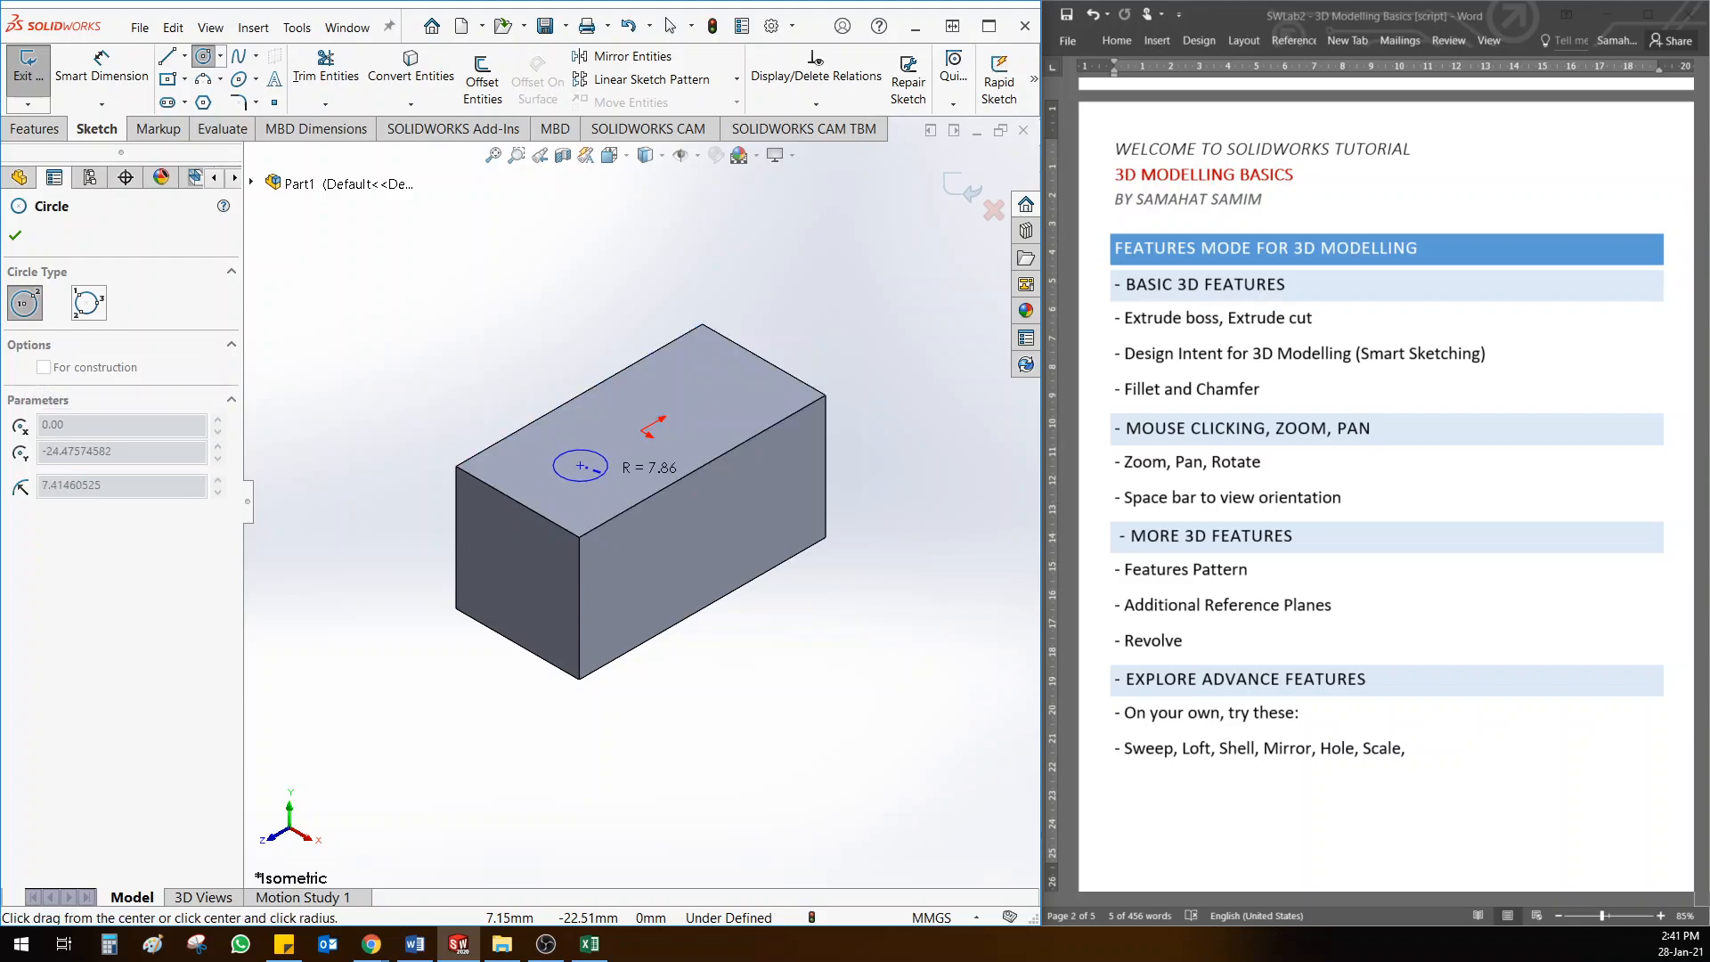
click(613, 474)
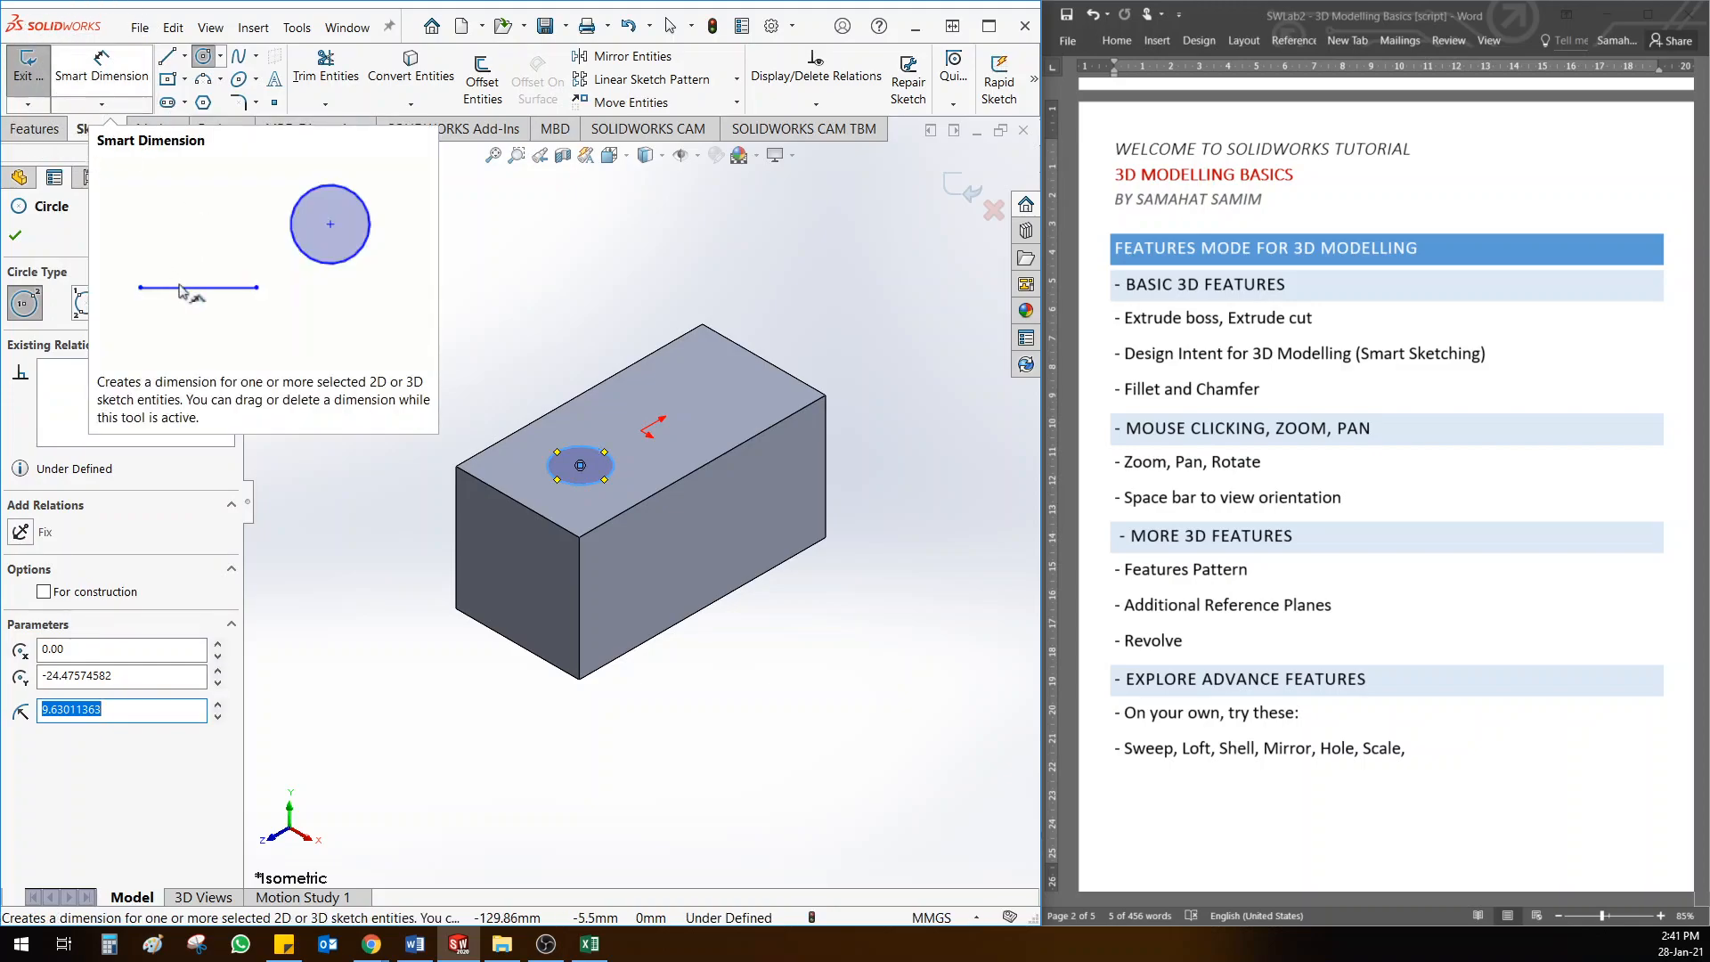
Dimension the circle on the top face with Smart Dimension and set its diameter to 20 mm.
click(101, 63)
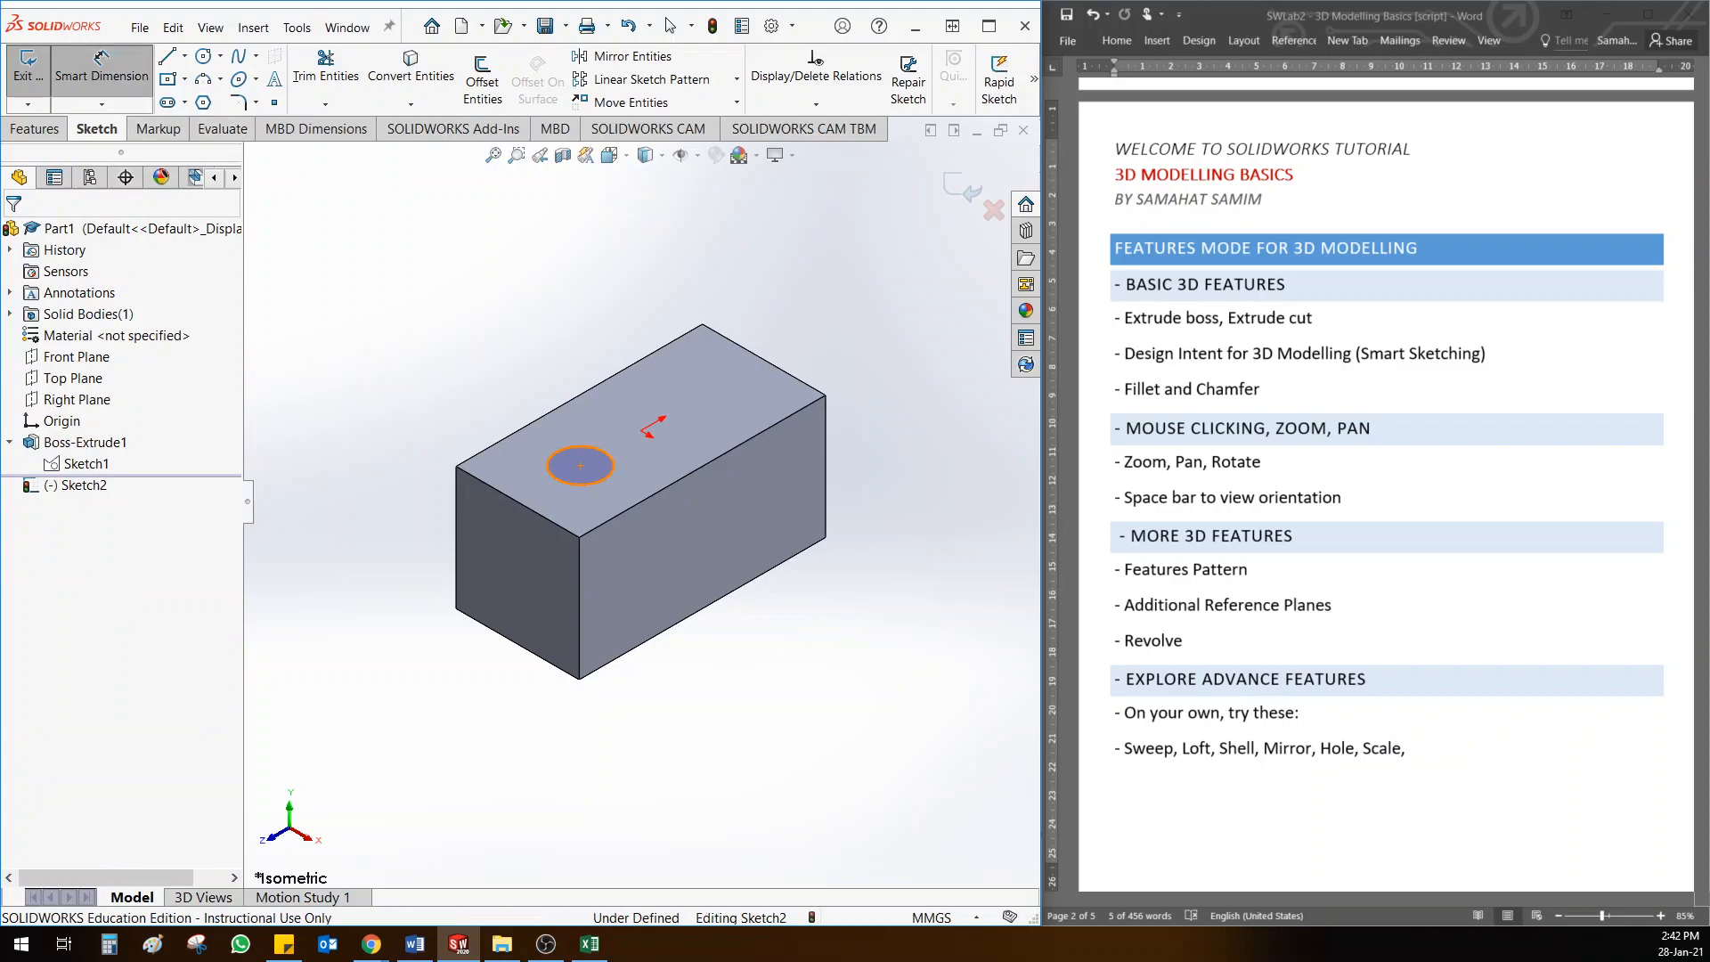
click(611, 458)
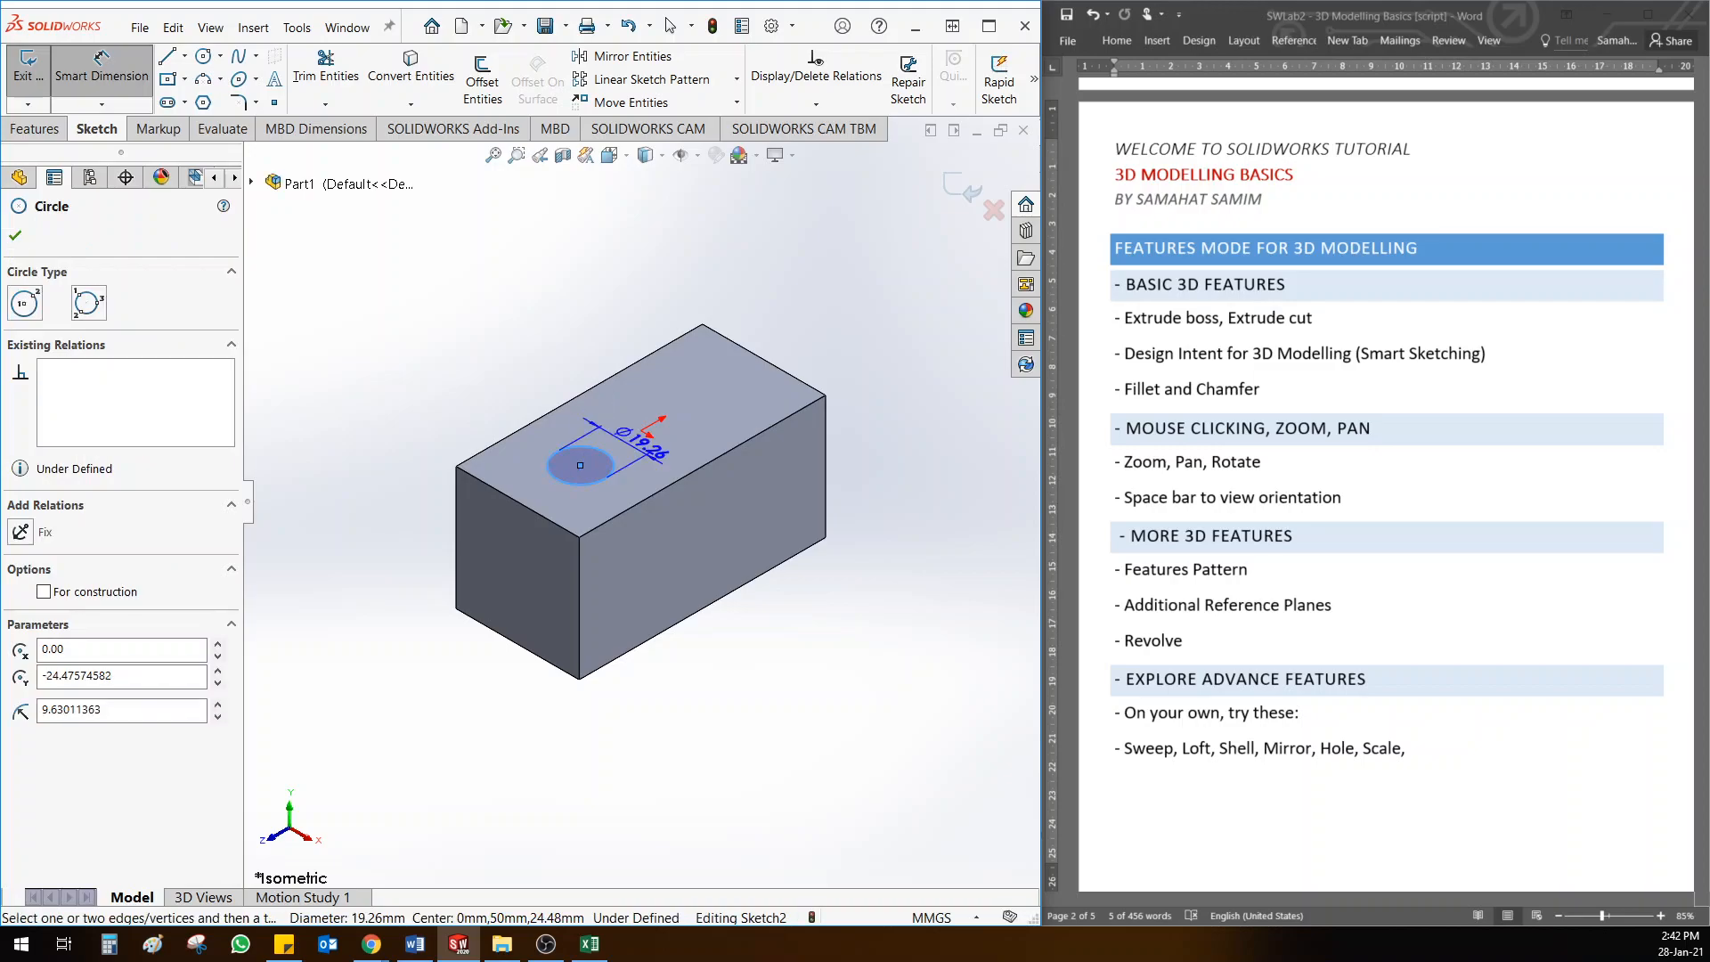
click(546, 484)
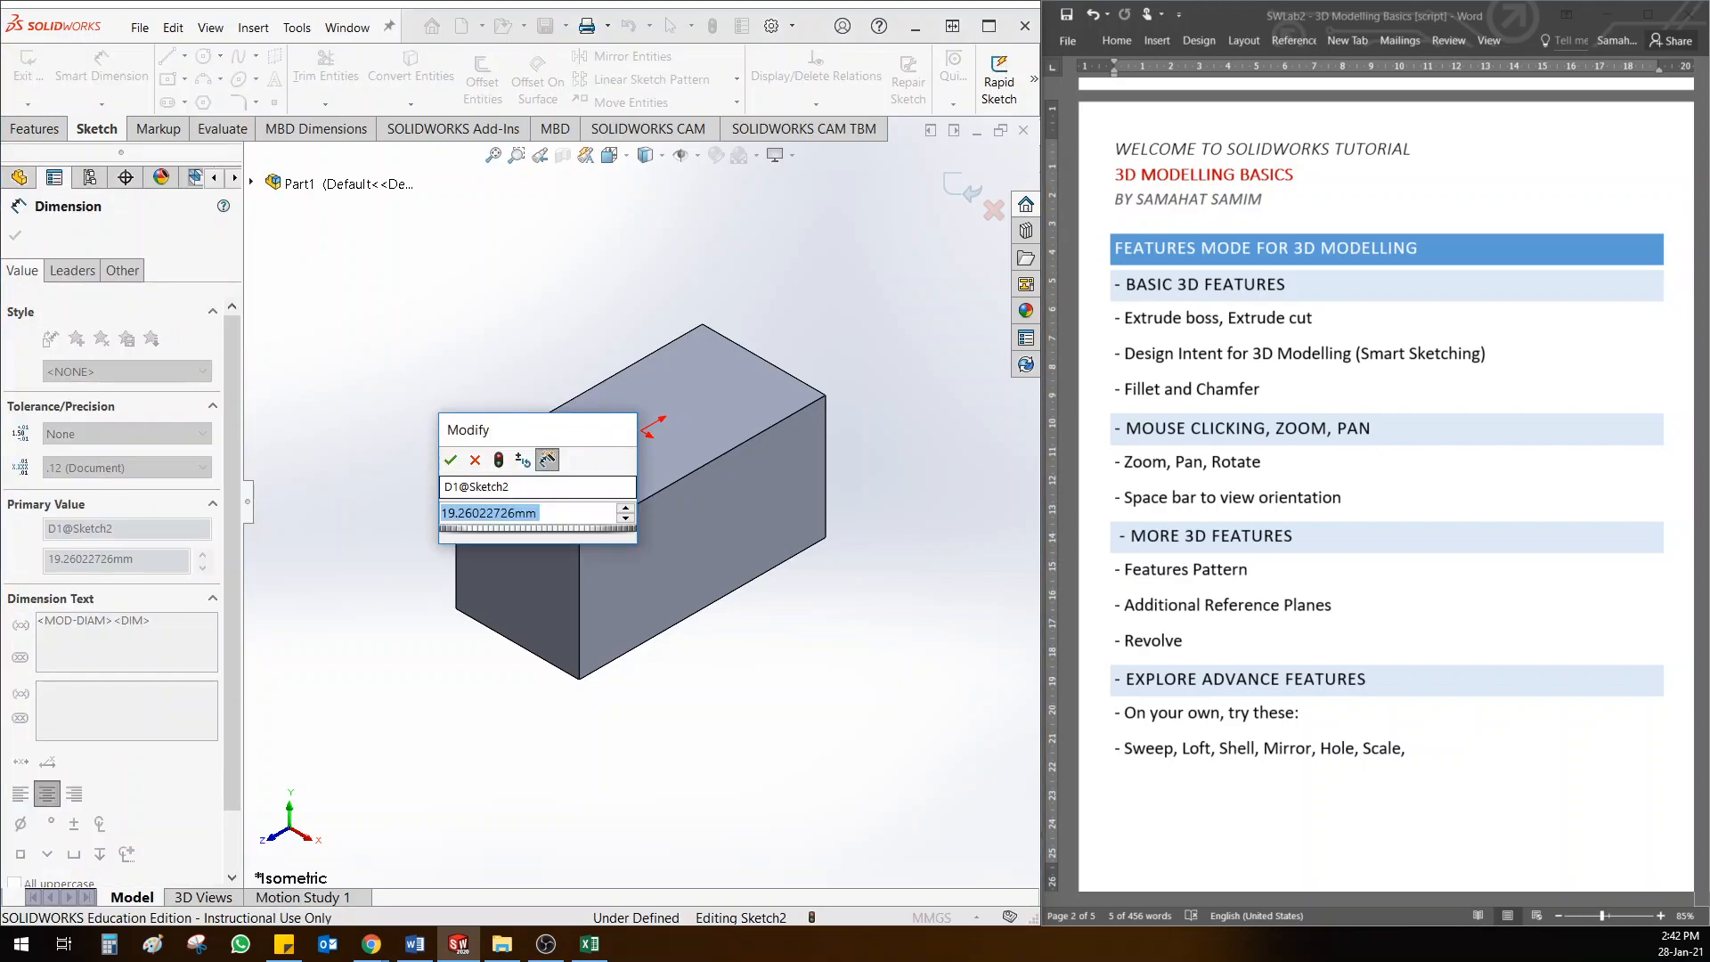
text(200)
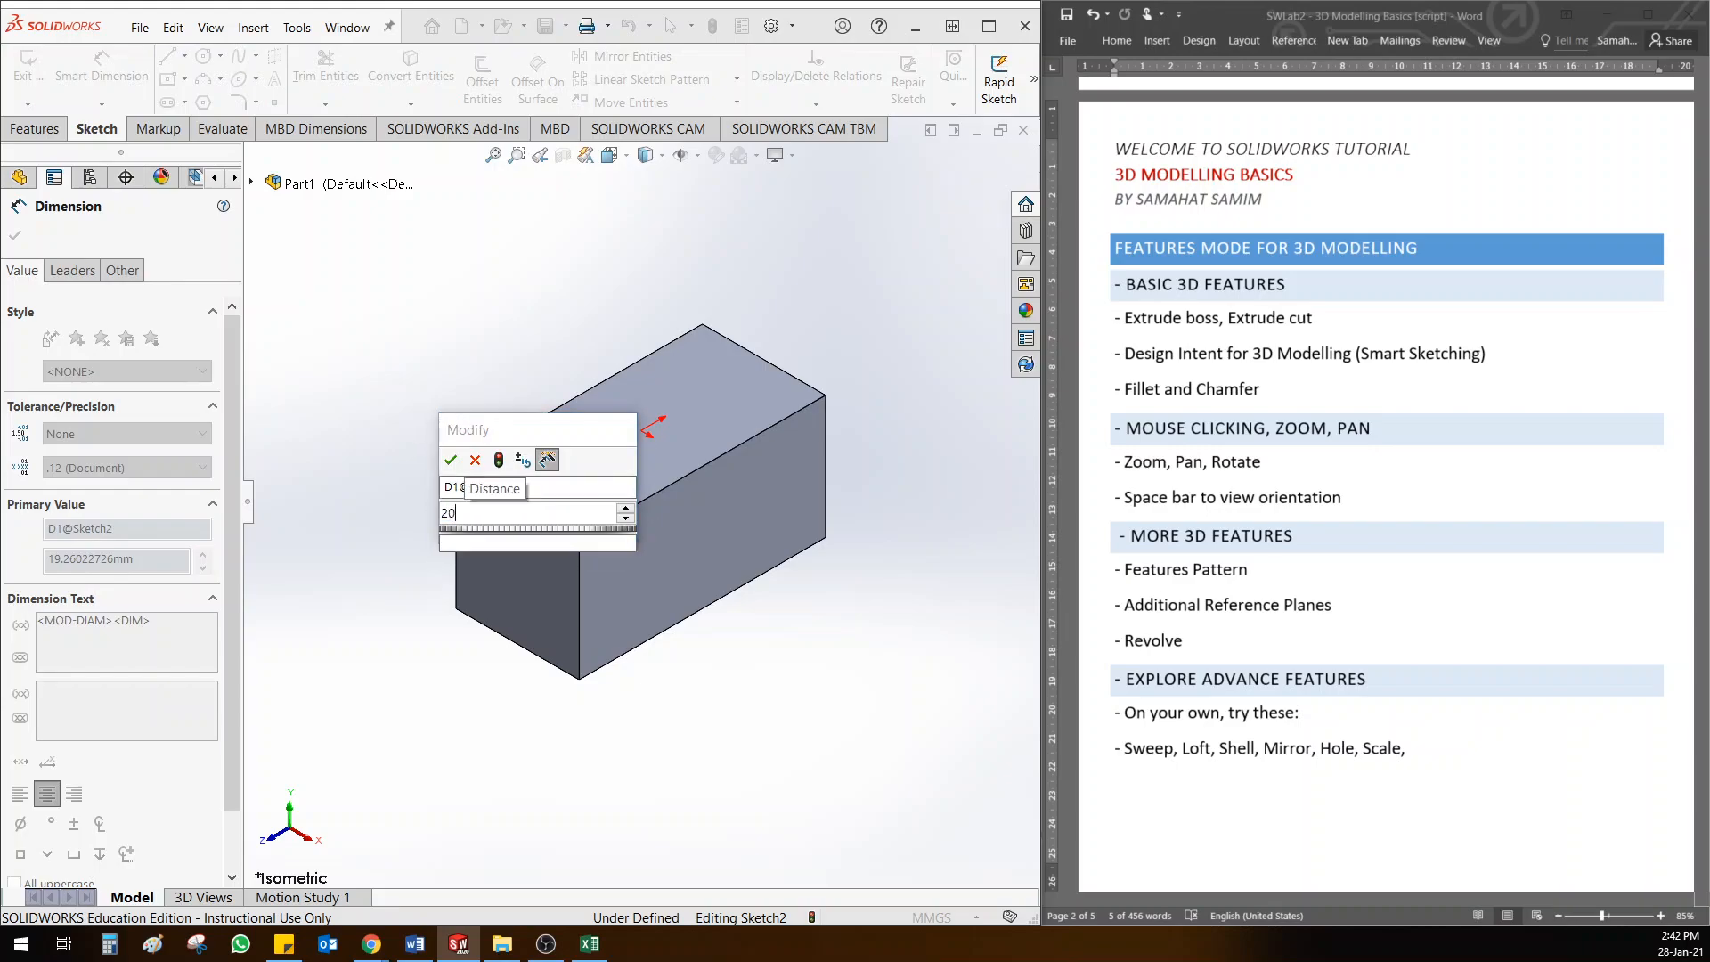
key(BackSpace)
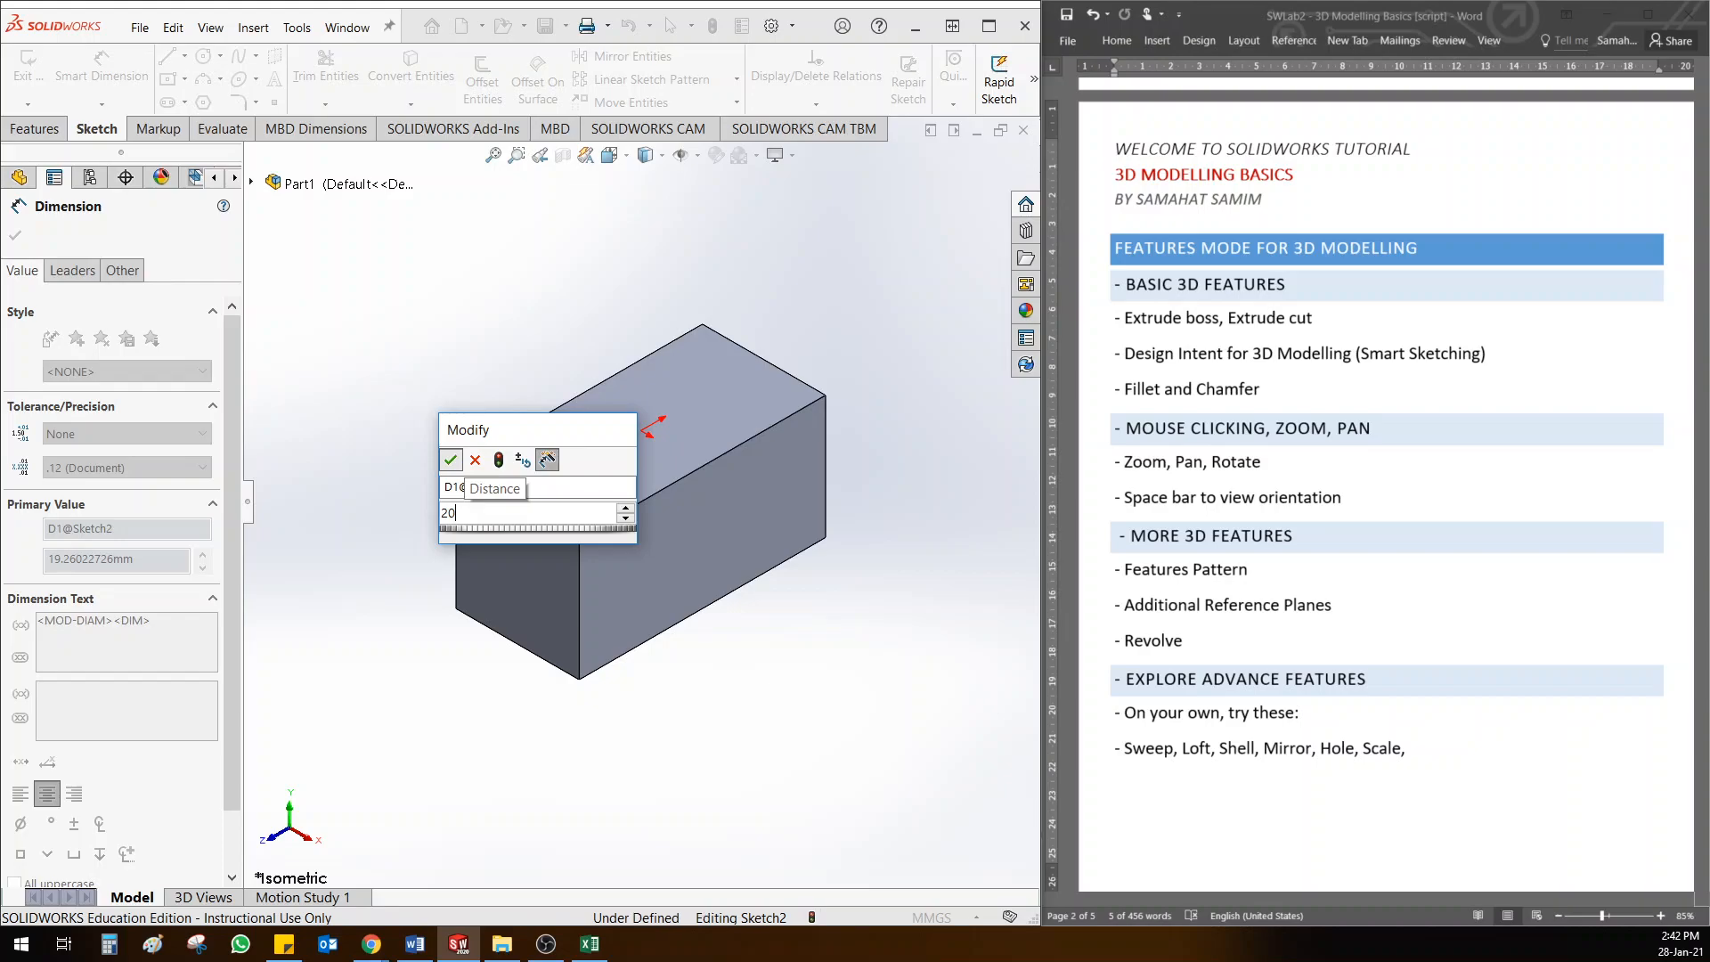
key(Return)
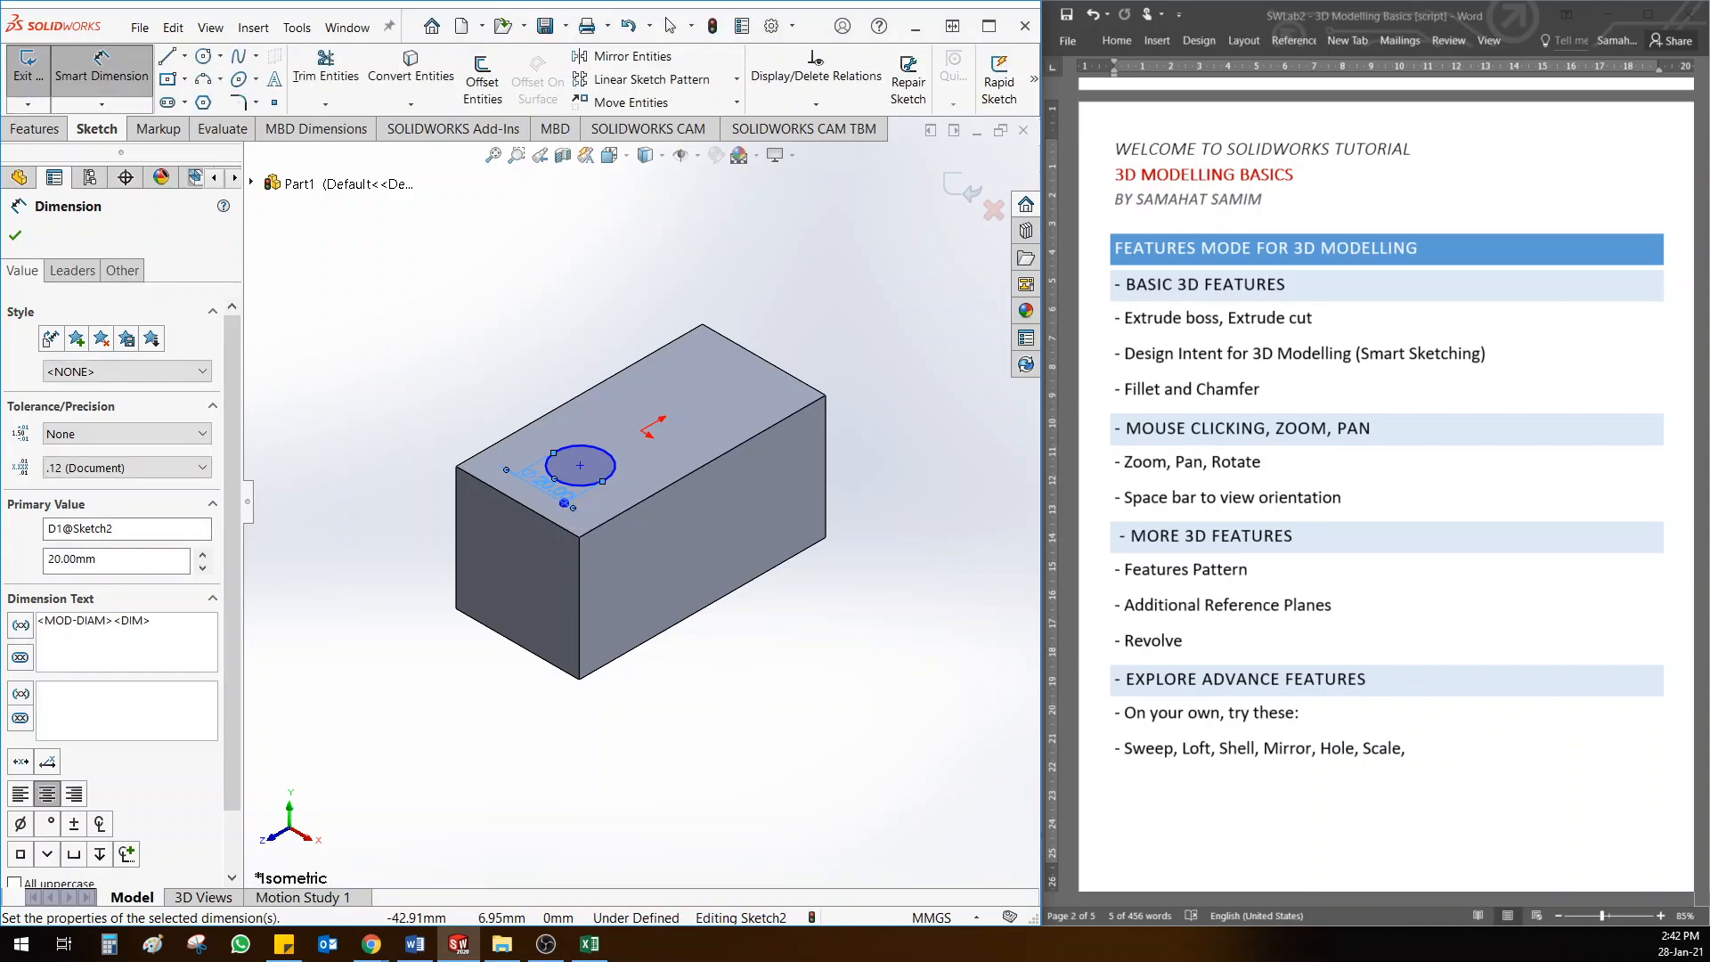
click(14, 235)
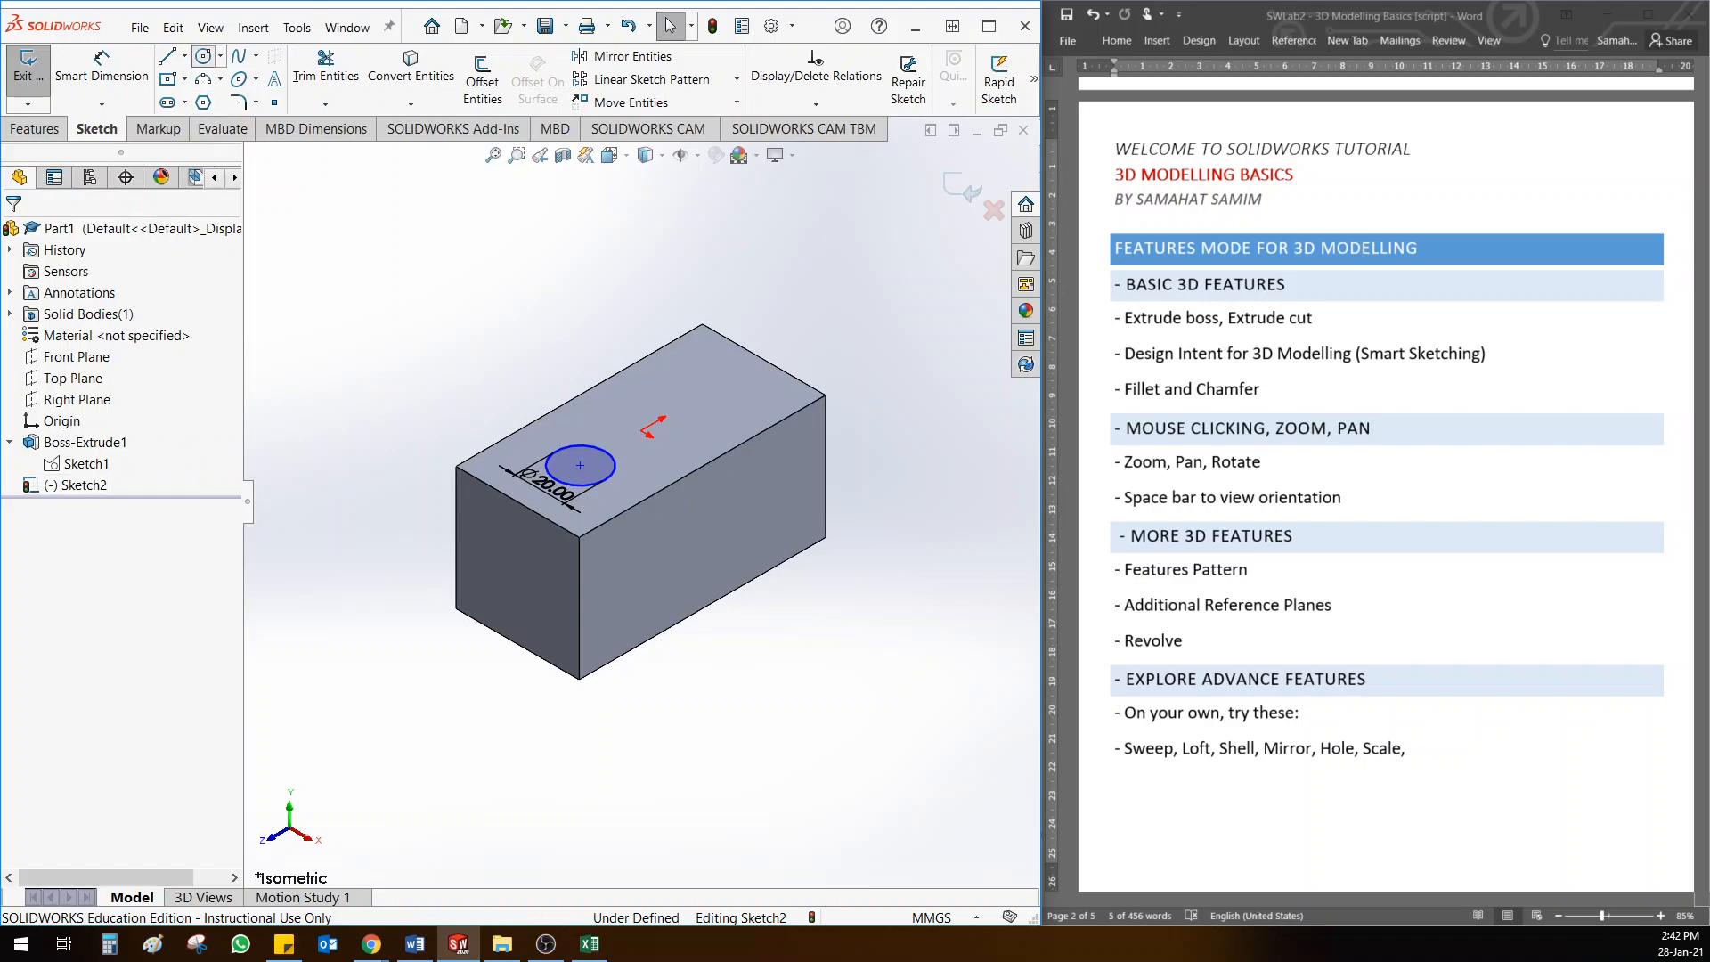
Sketch a second circle about 50 mm in diameter beyond the origin, opposite the first, with the view normal to the top face.
click(203, 55)
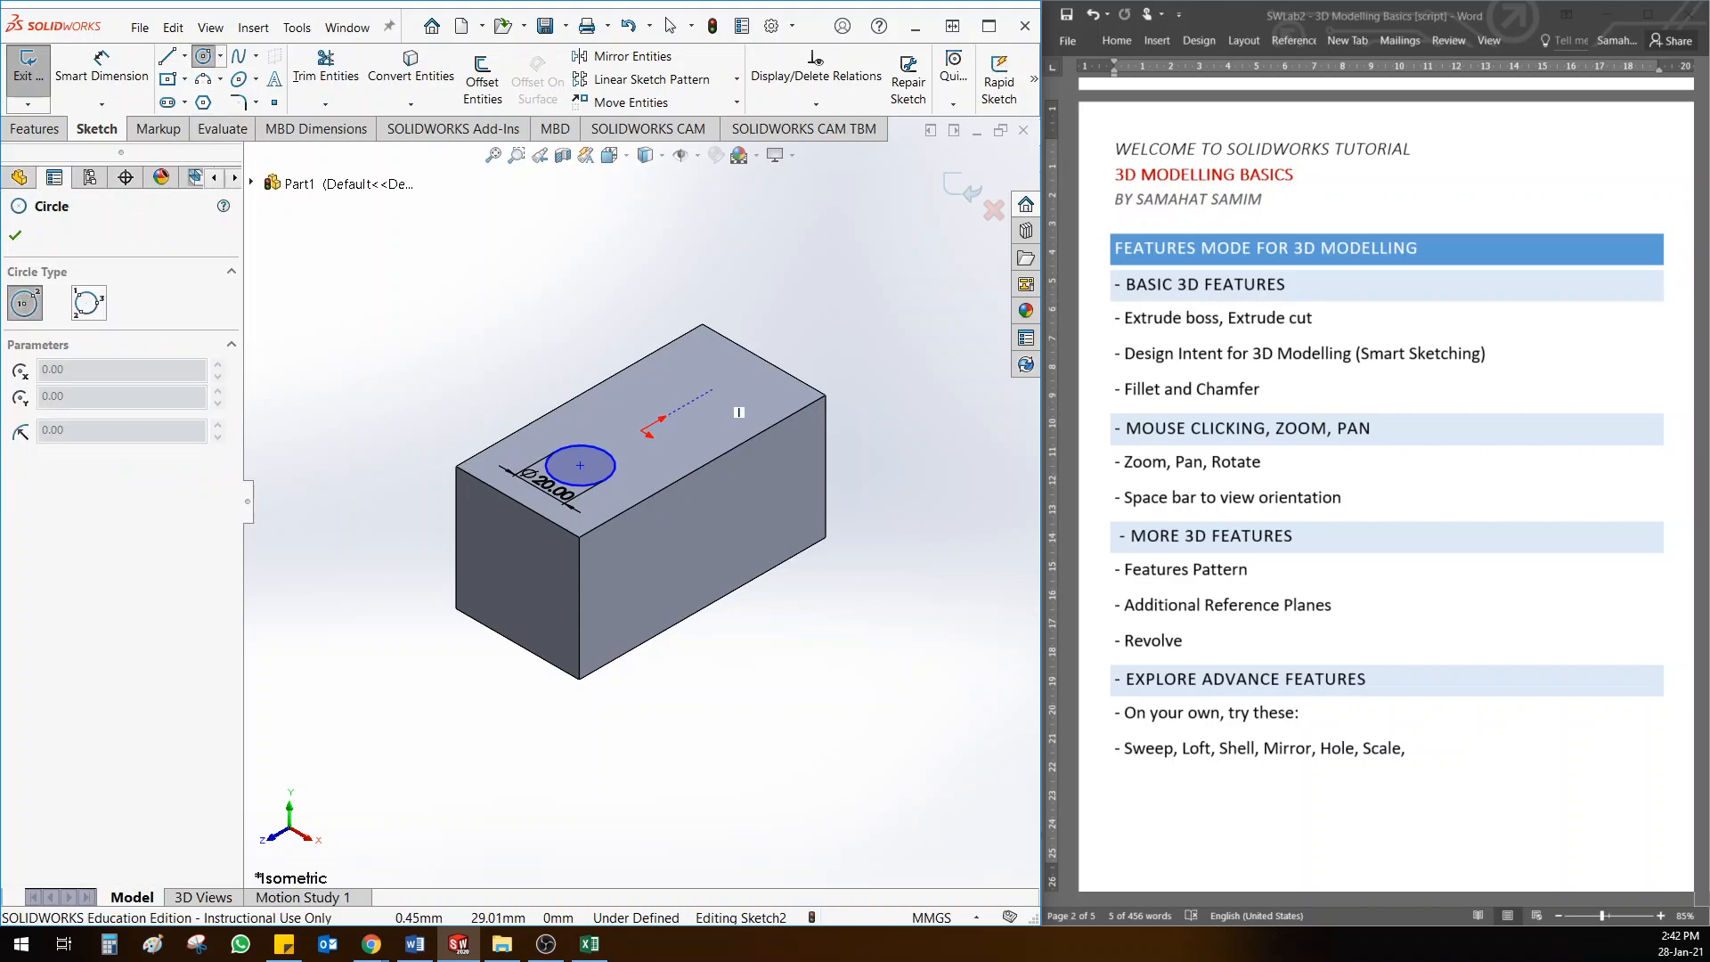
click(712, 390)
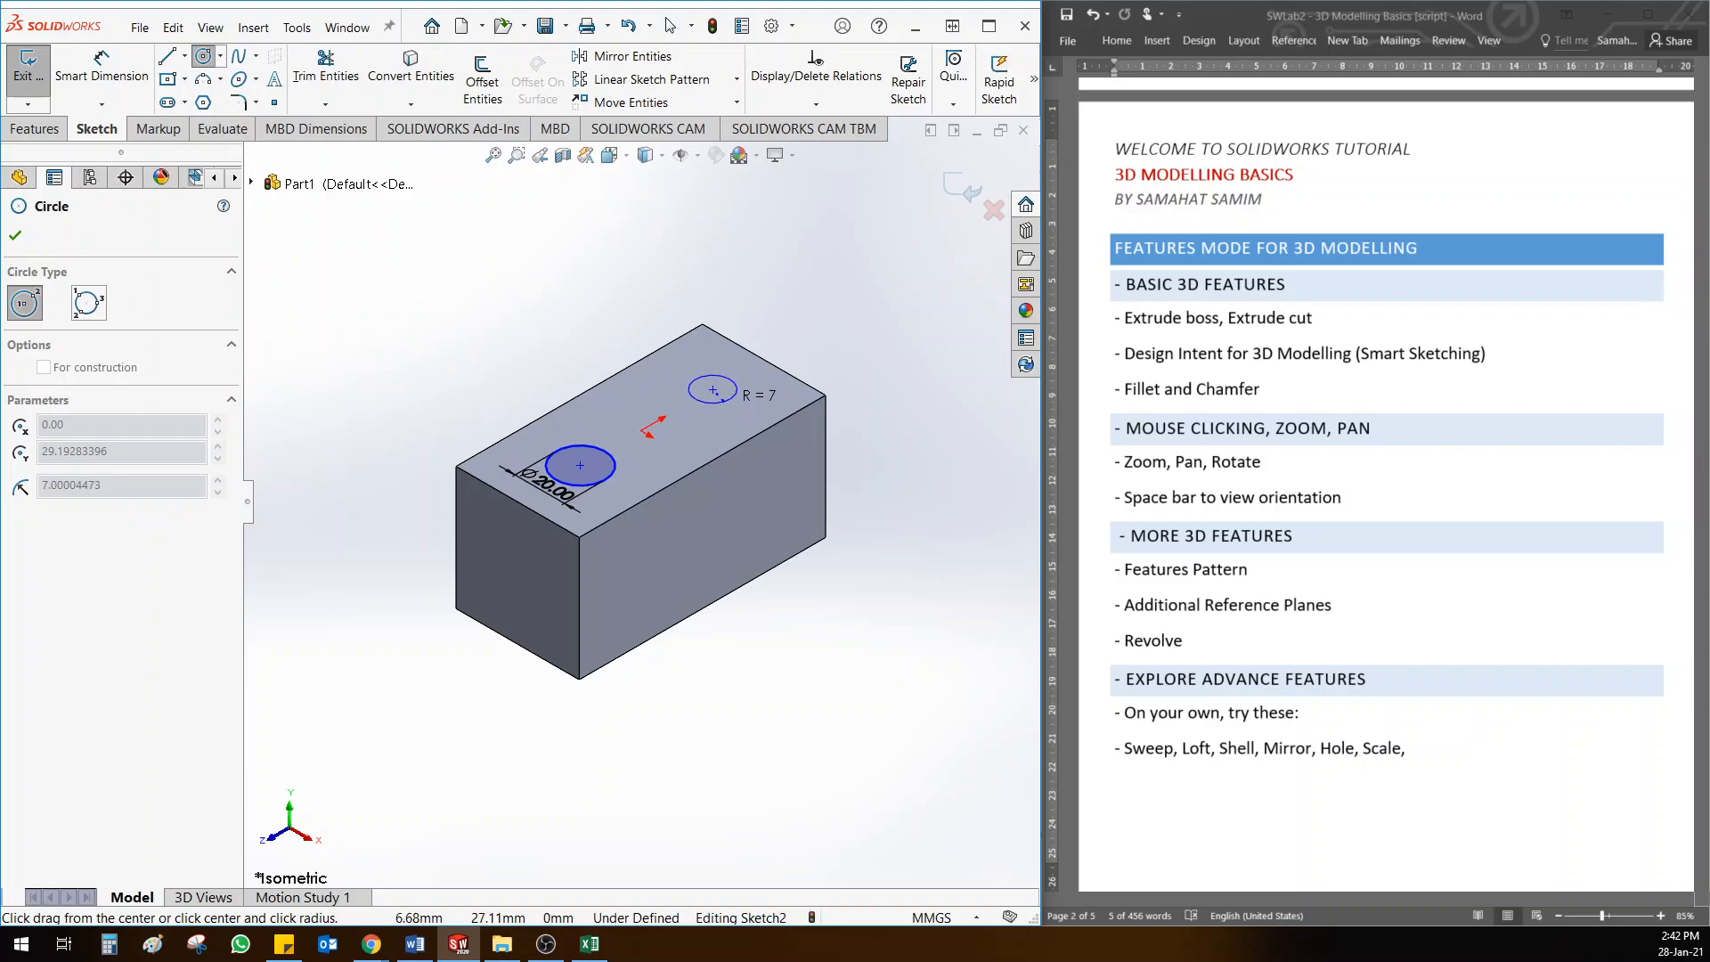
key(space)
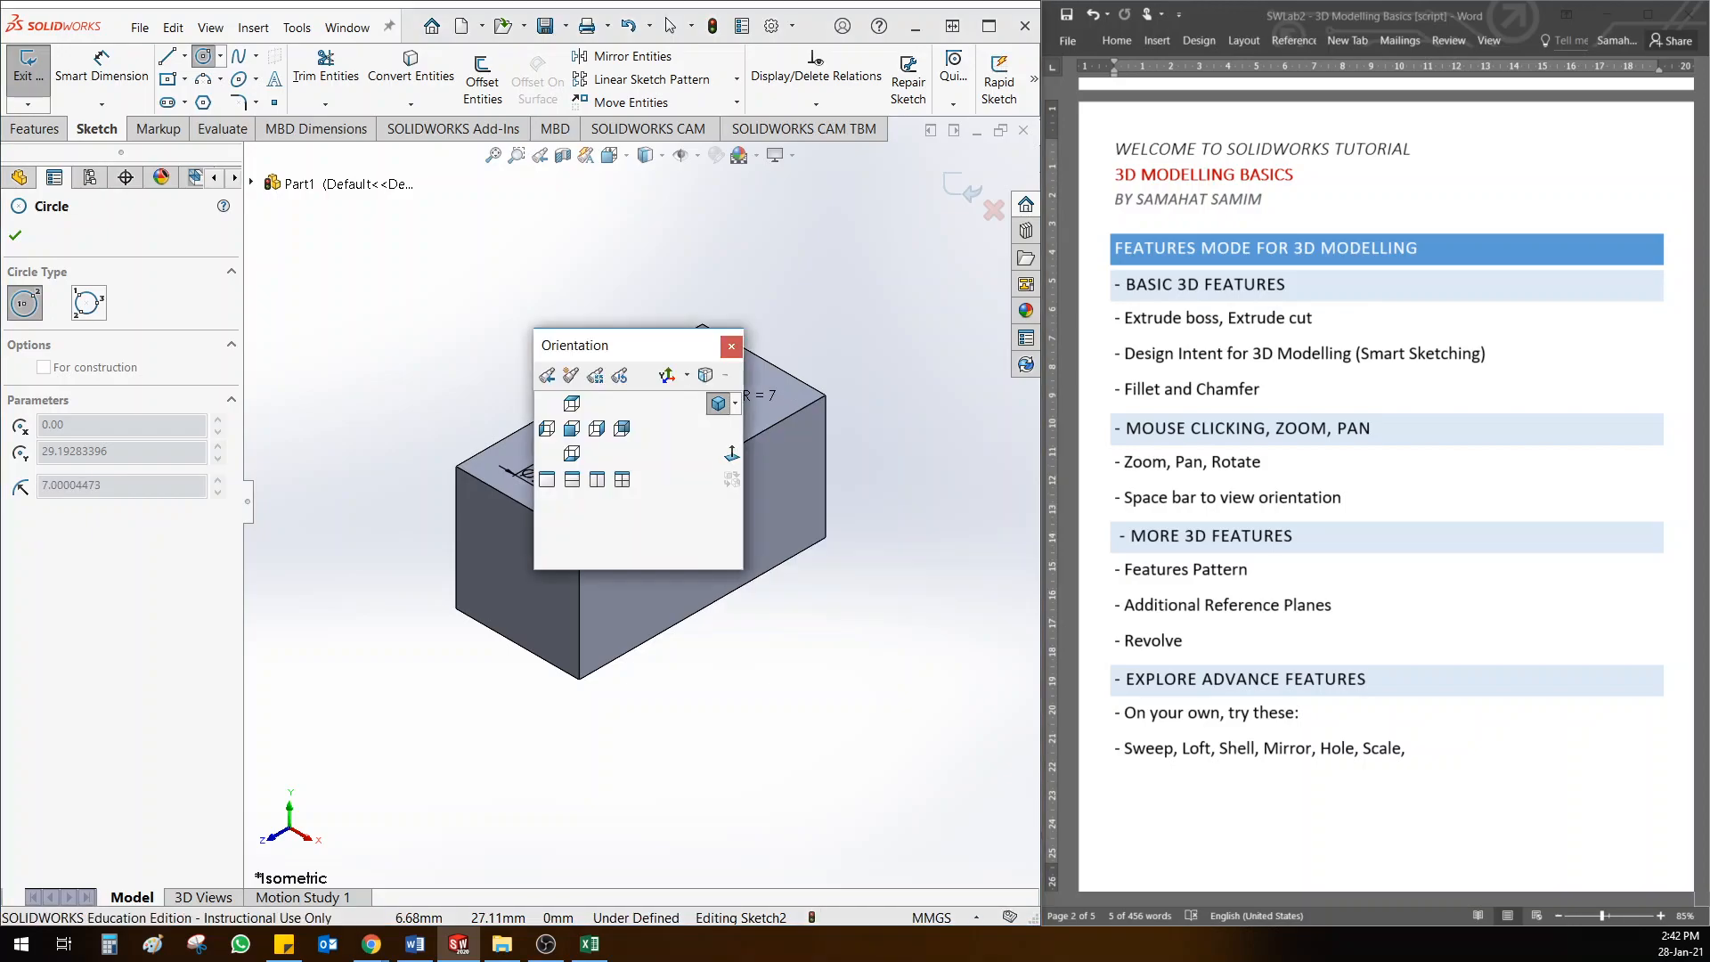
click(729, 454)
click(640, 322)
click(723, 445)
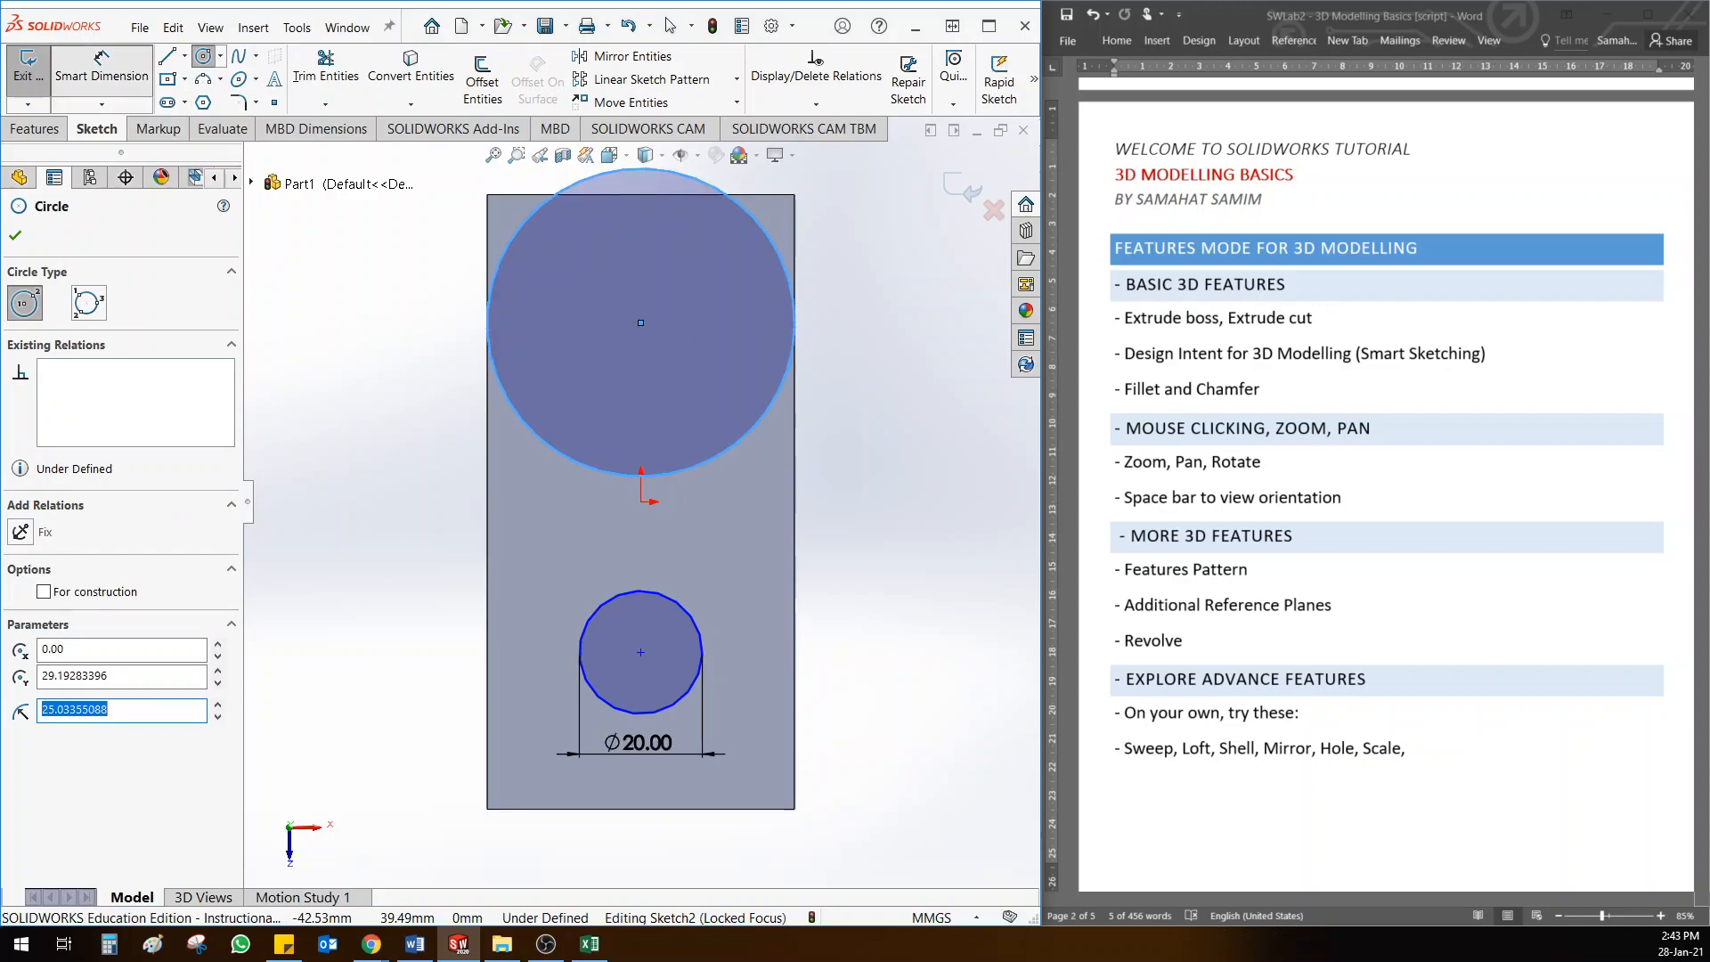
key(Escape)
Dimension the second circle with Smart Dimension and set its diameter to 20 mm.
click(101, 67)
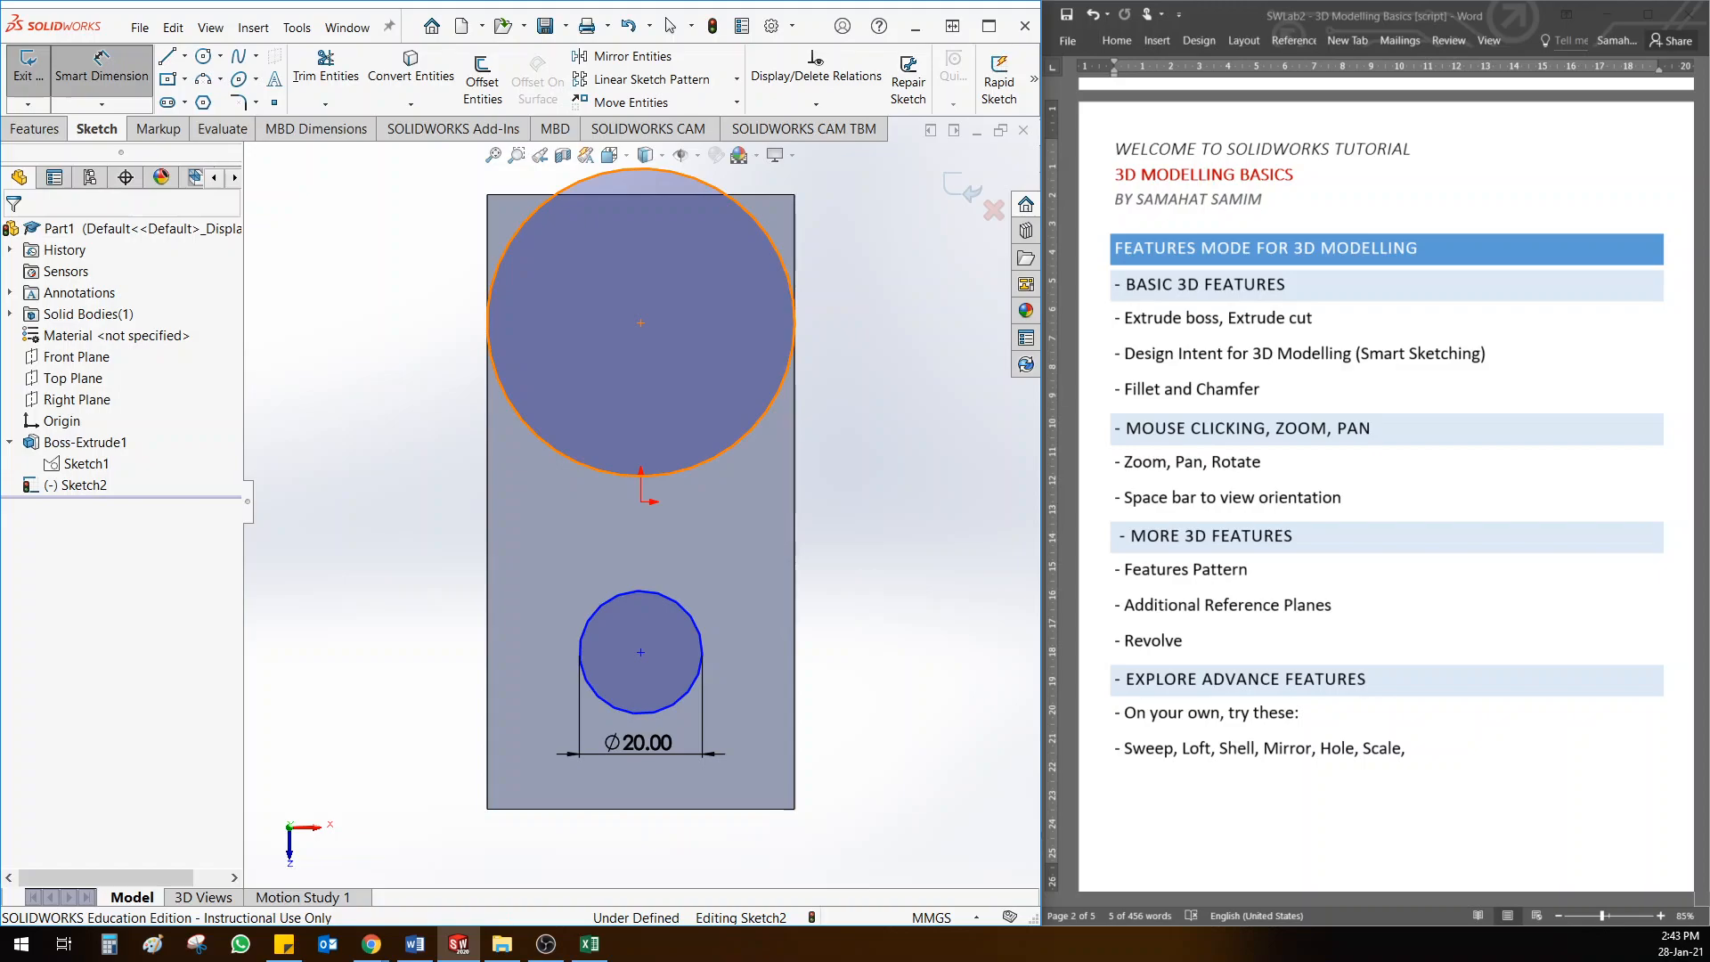
click(510, 401)
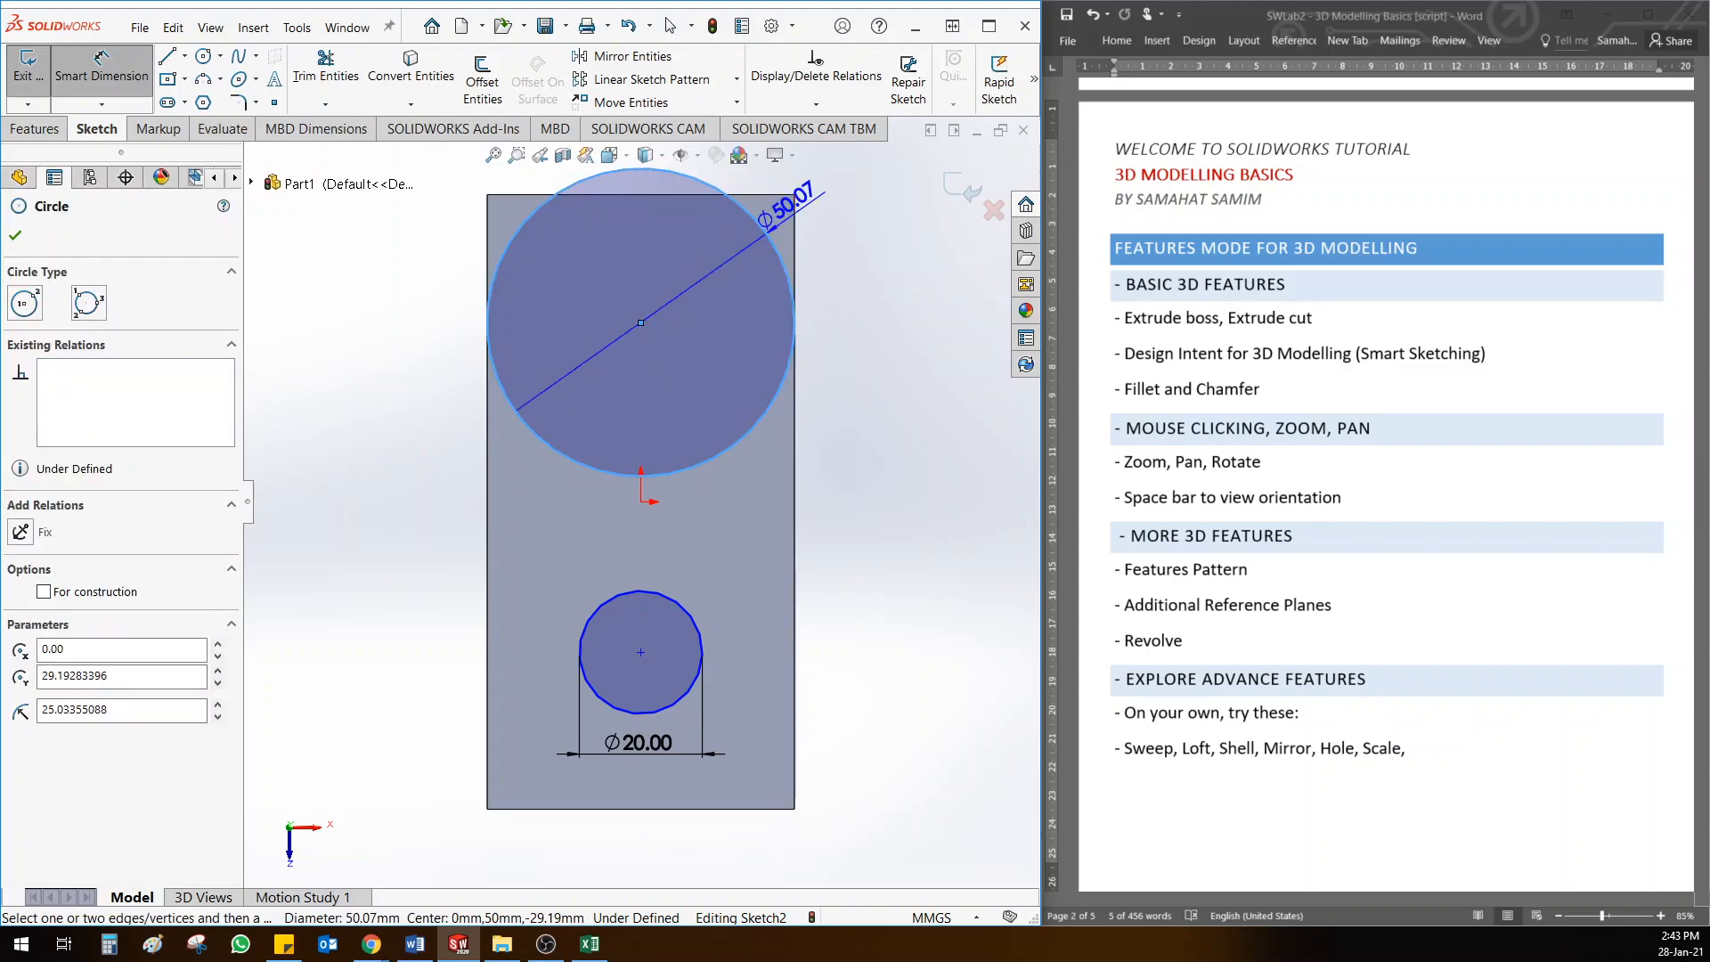
click(849, 267)
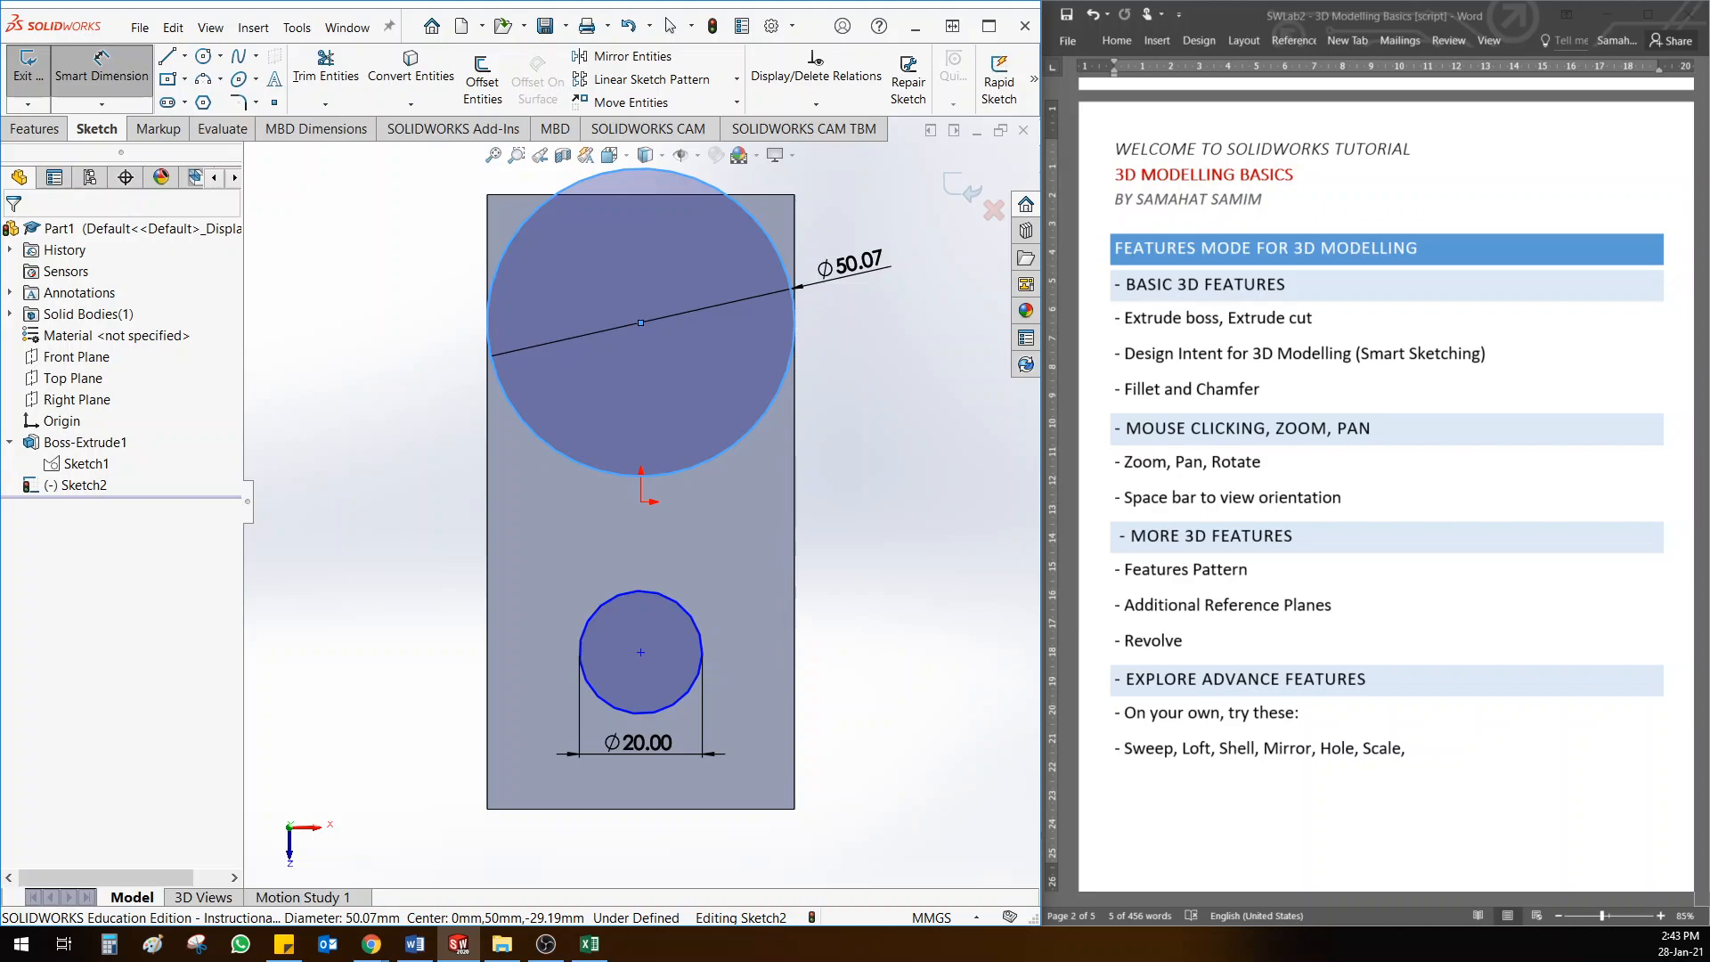
click(851, 265)
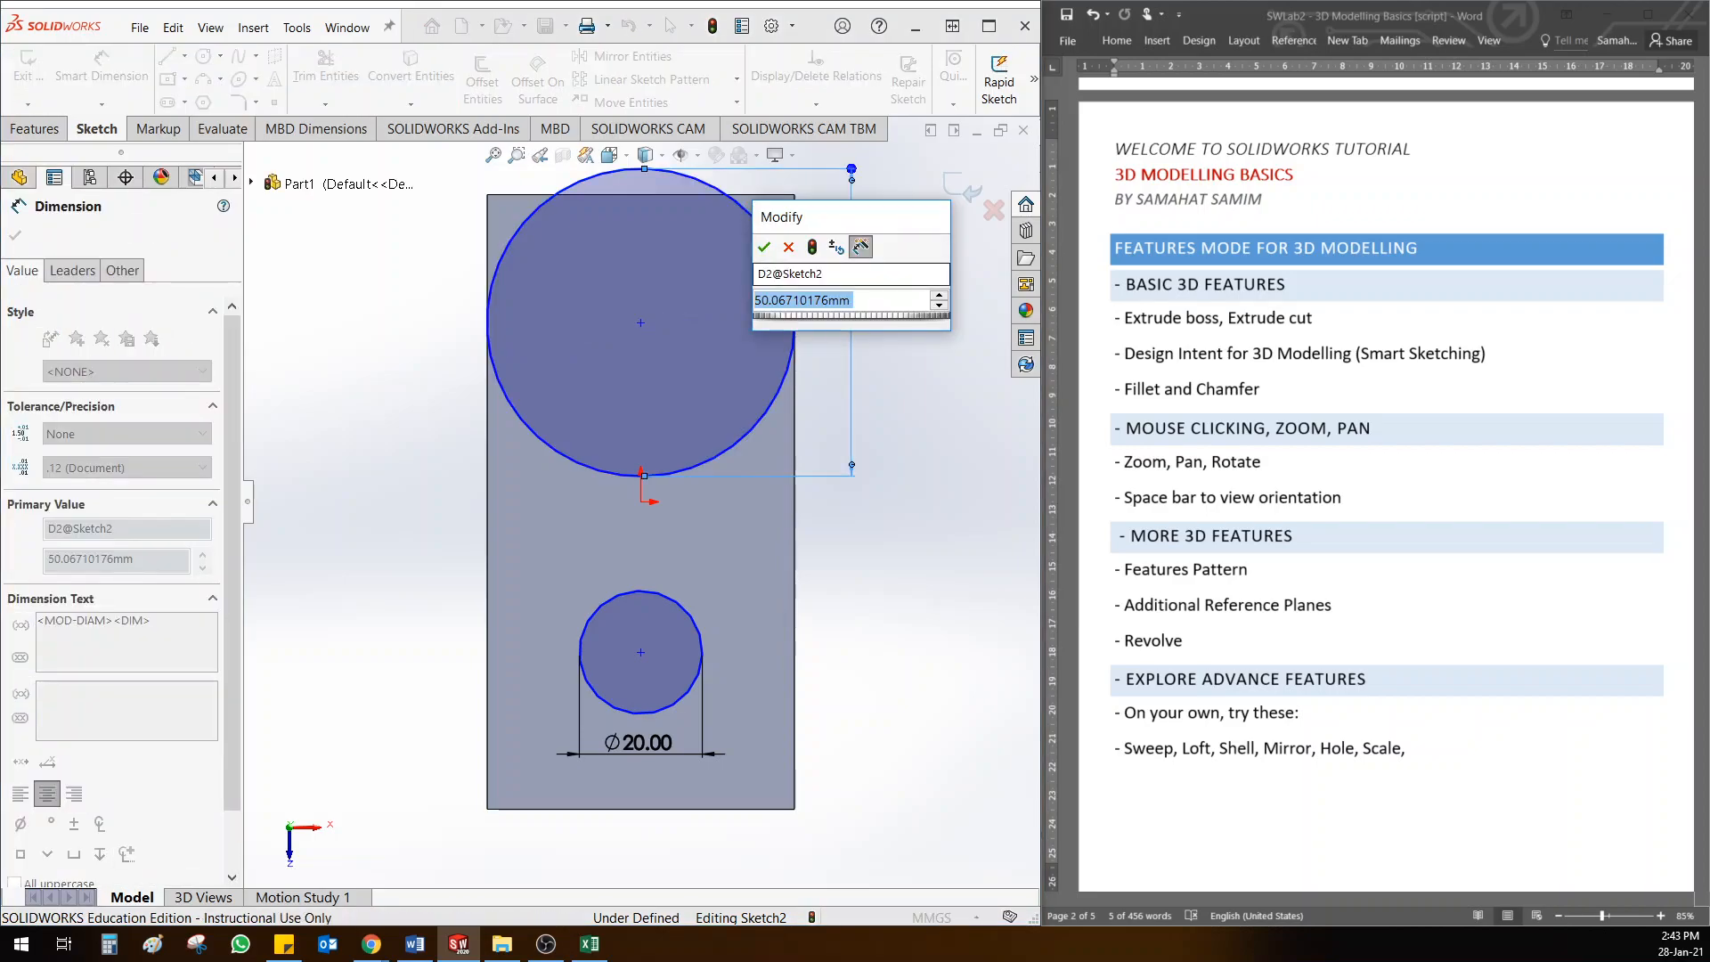
text(20)
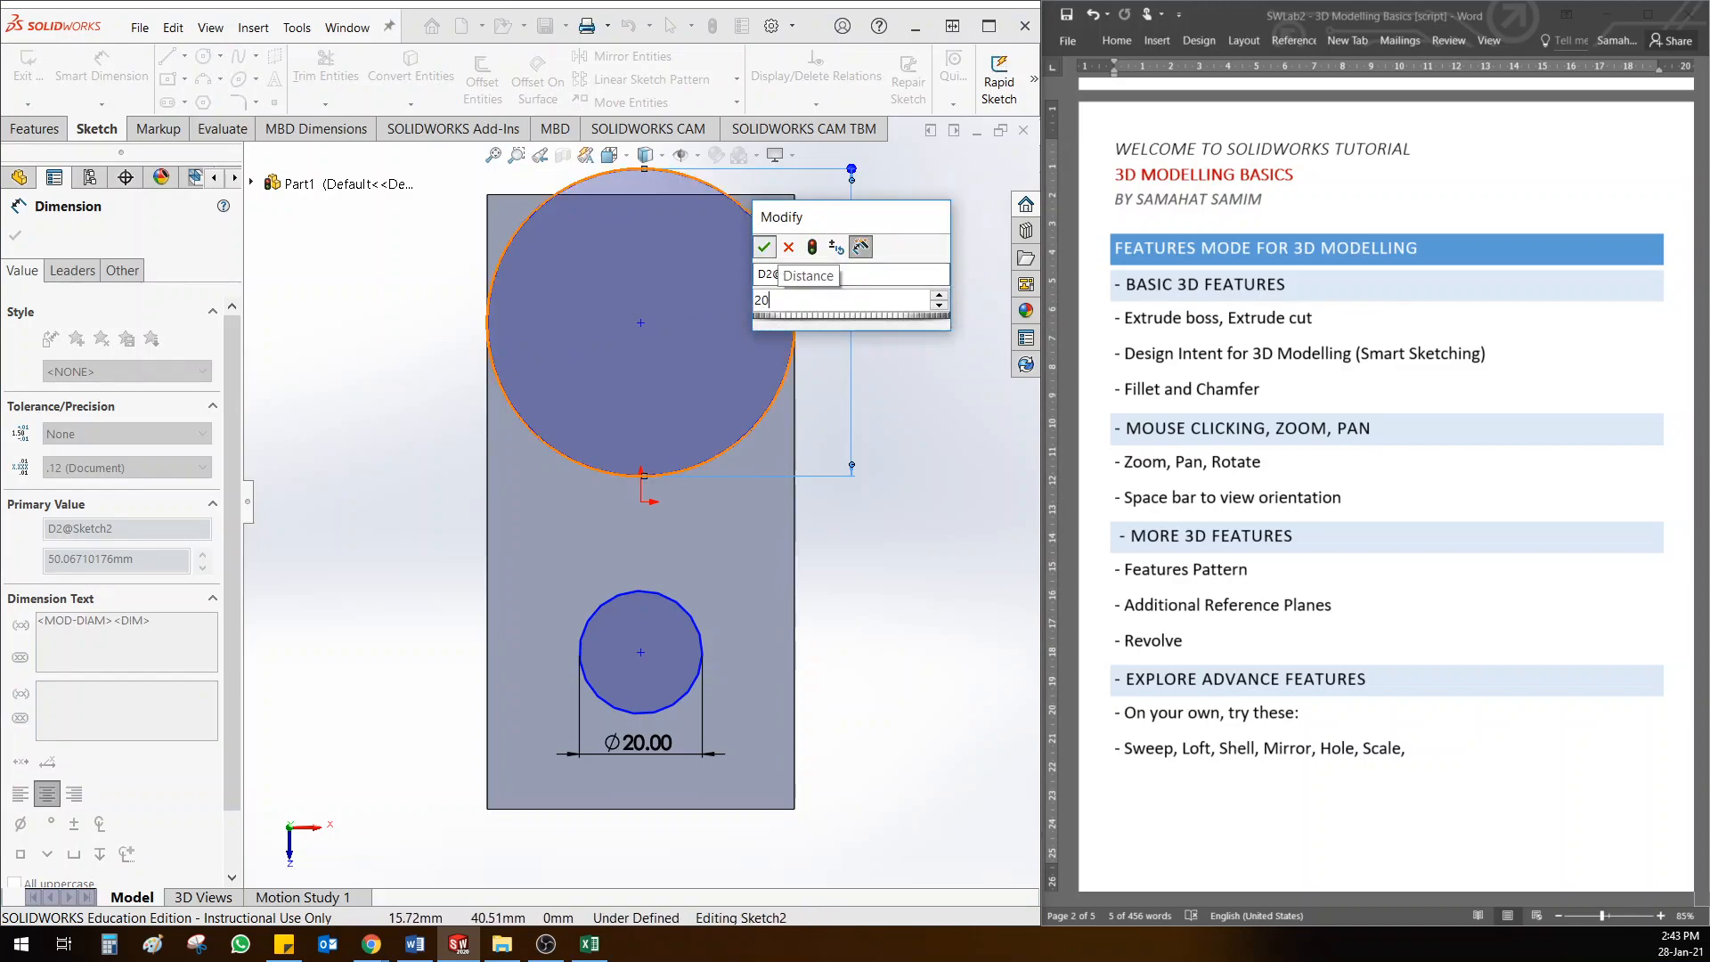
key(Escape)
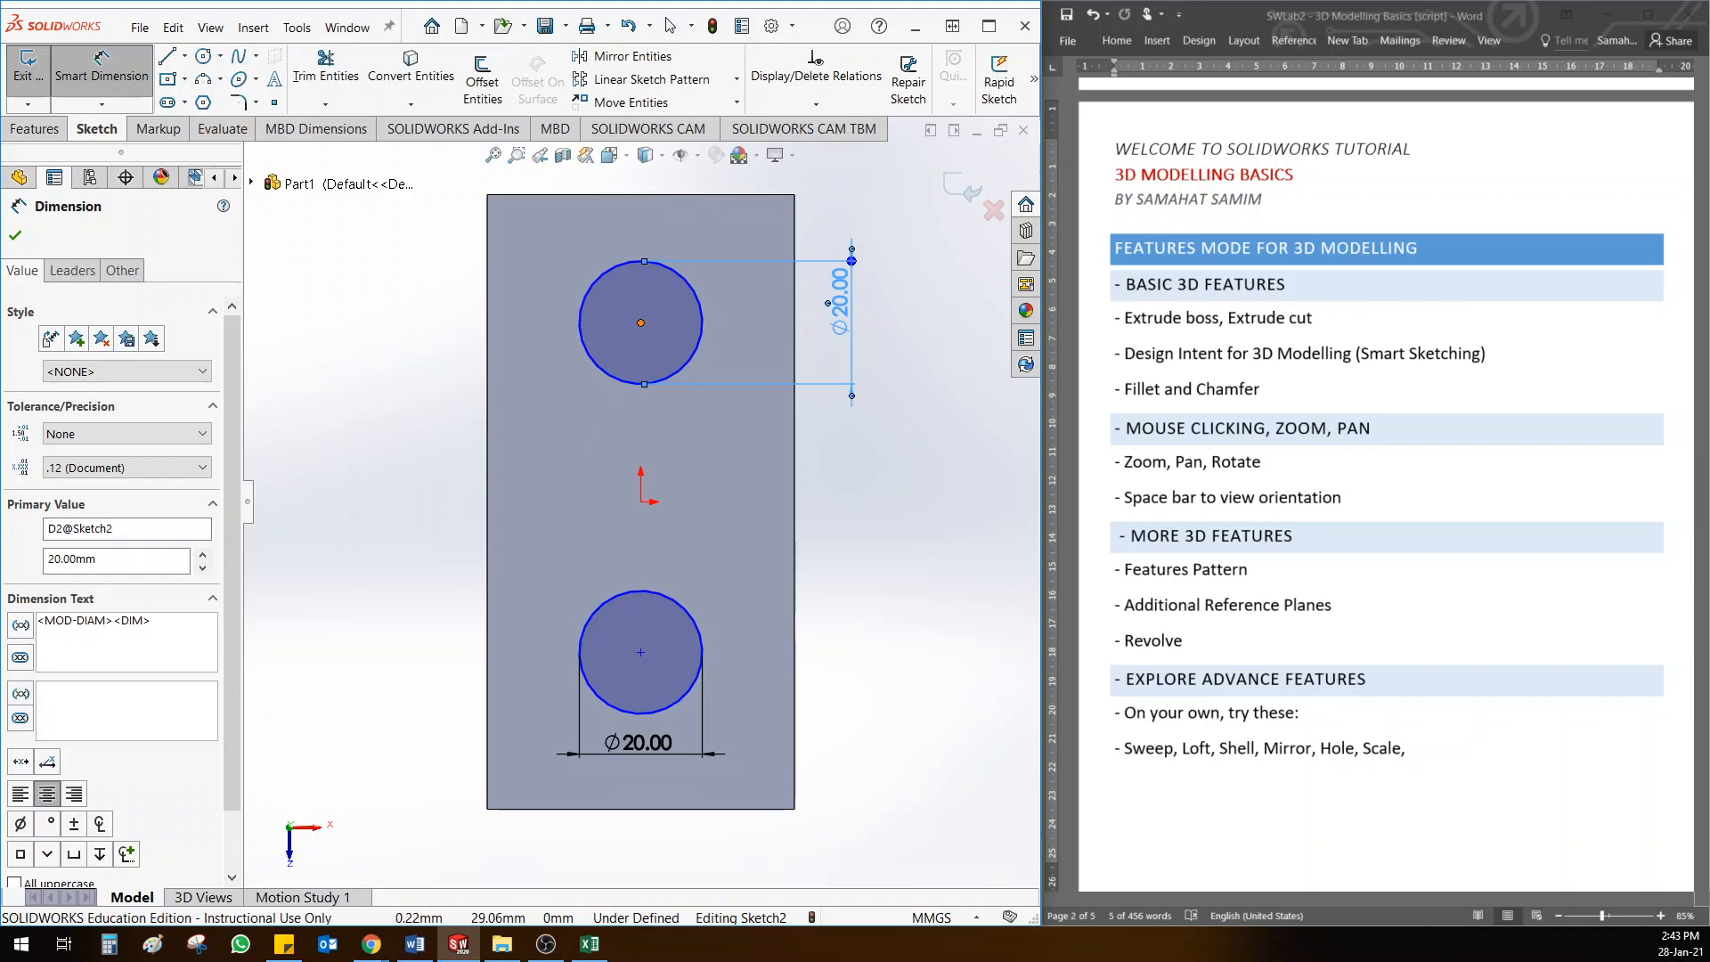
Dimension the distance from the upper circle's centre to the origin and set it to 30 mm.
click(640, 323)
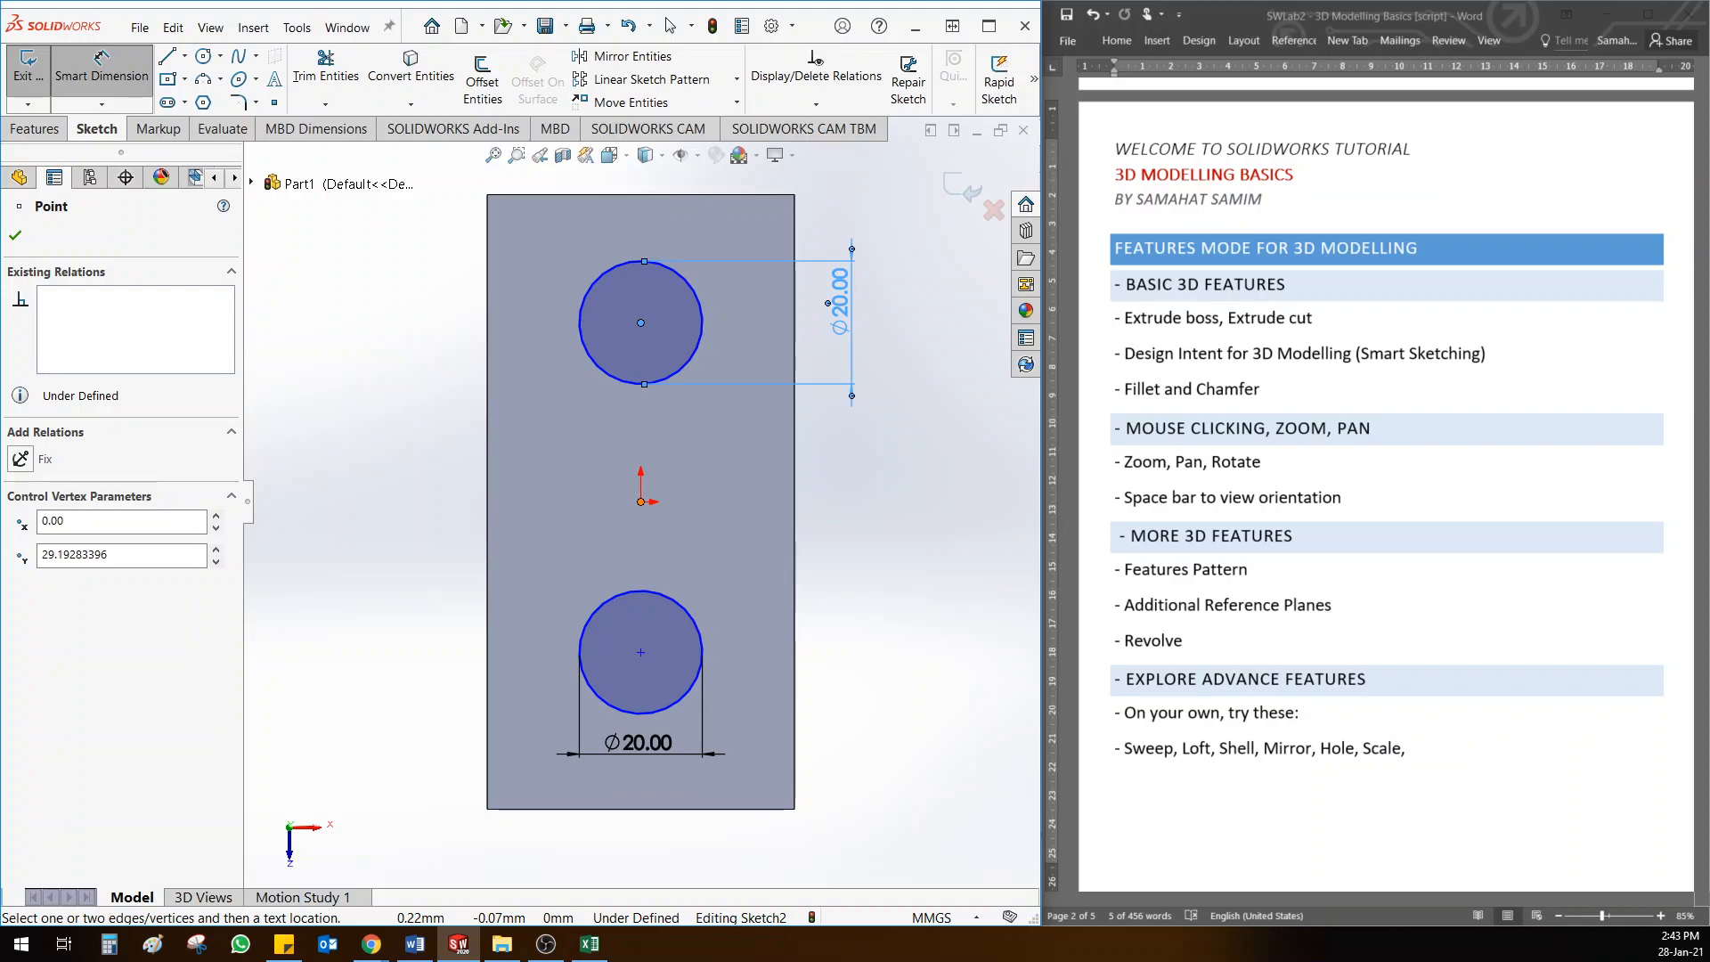
click(640, 501)
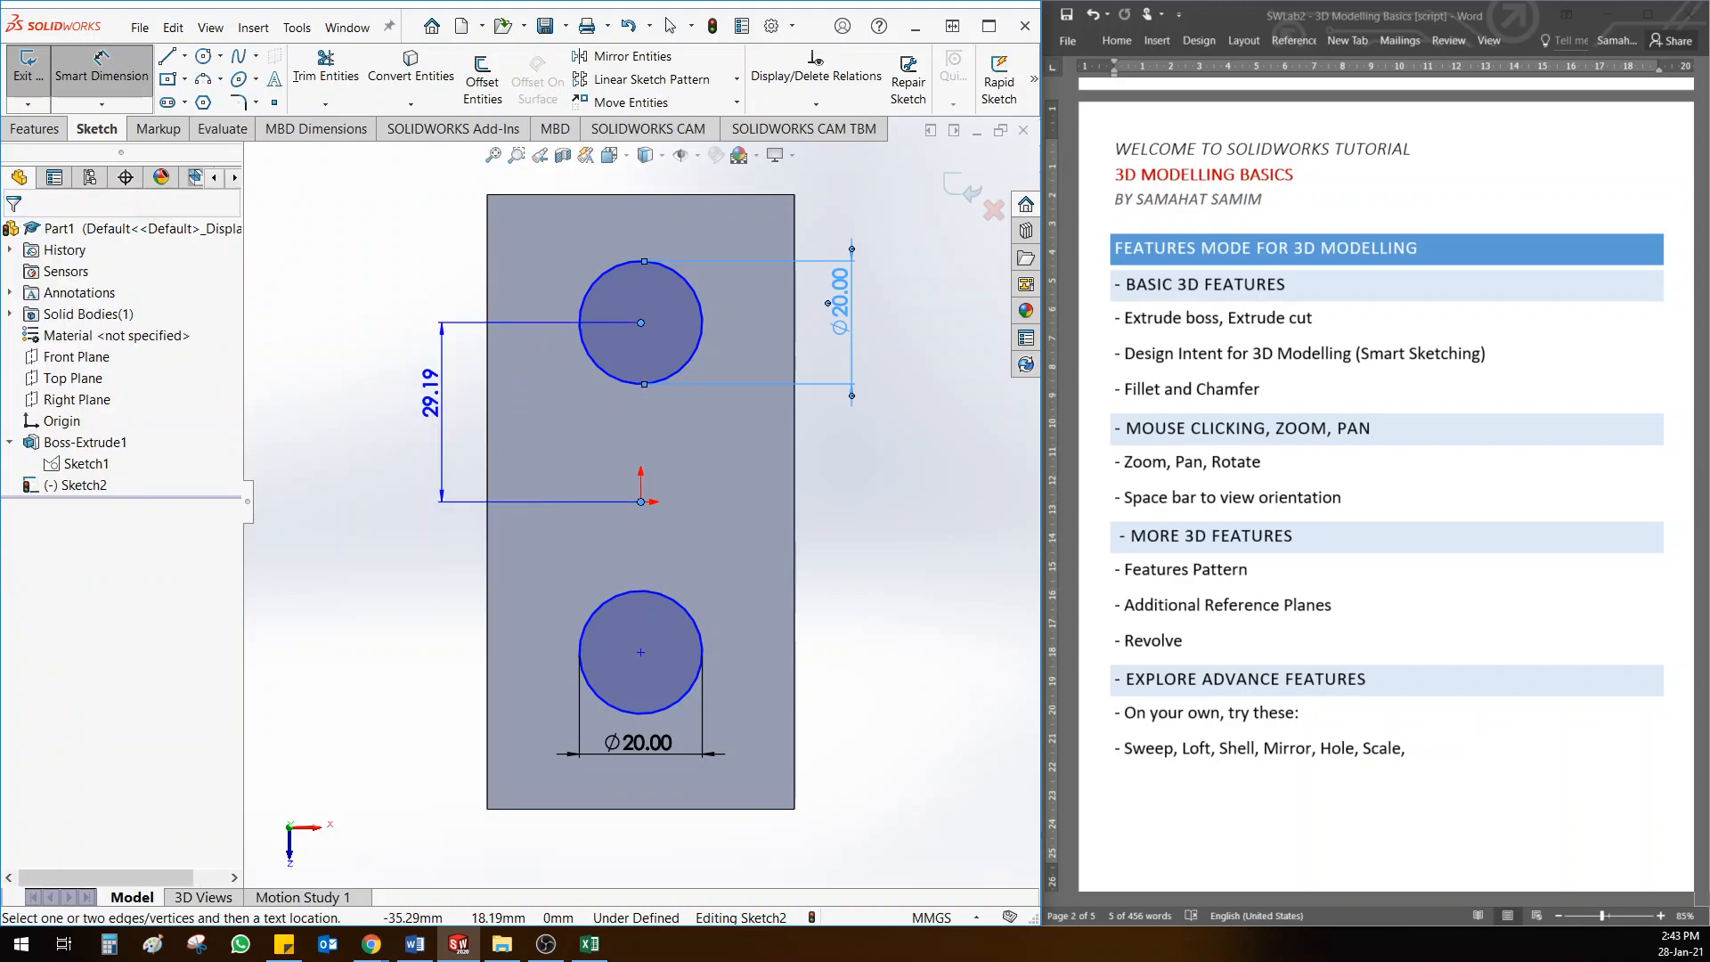
click(424, 390)
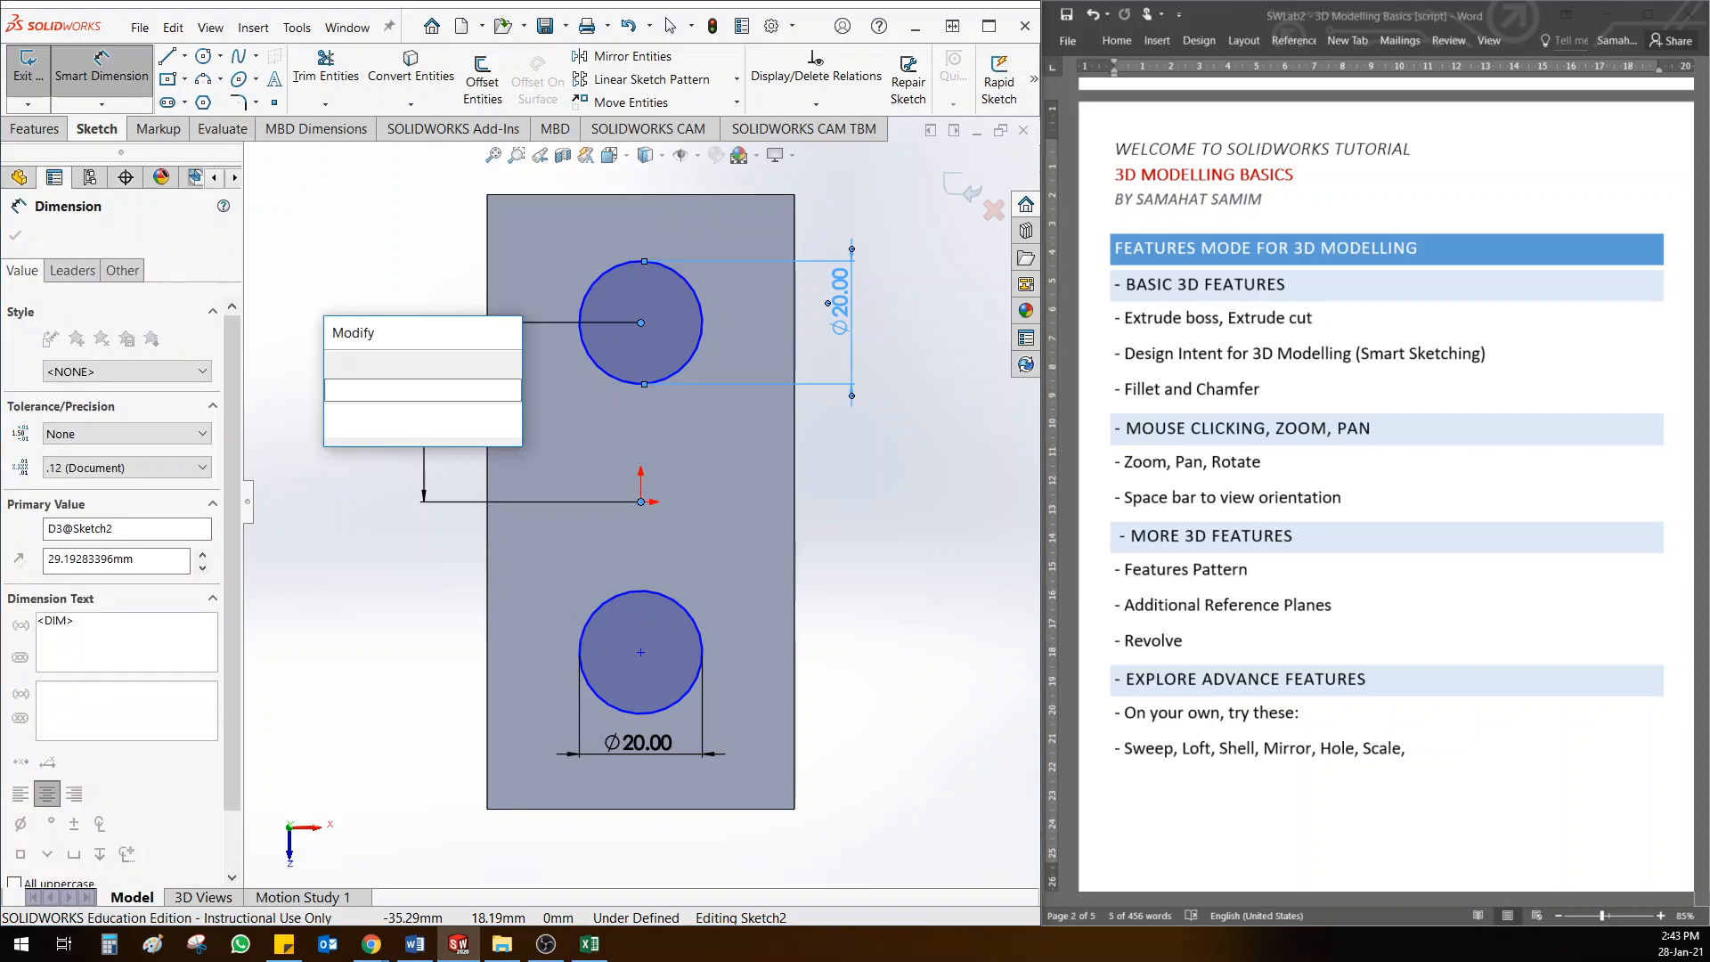
text(30)
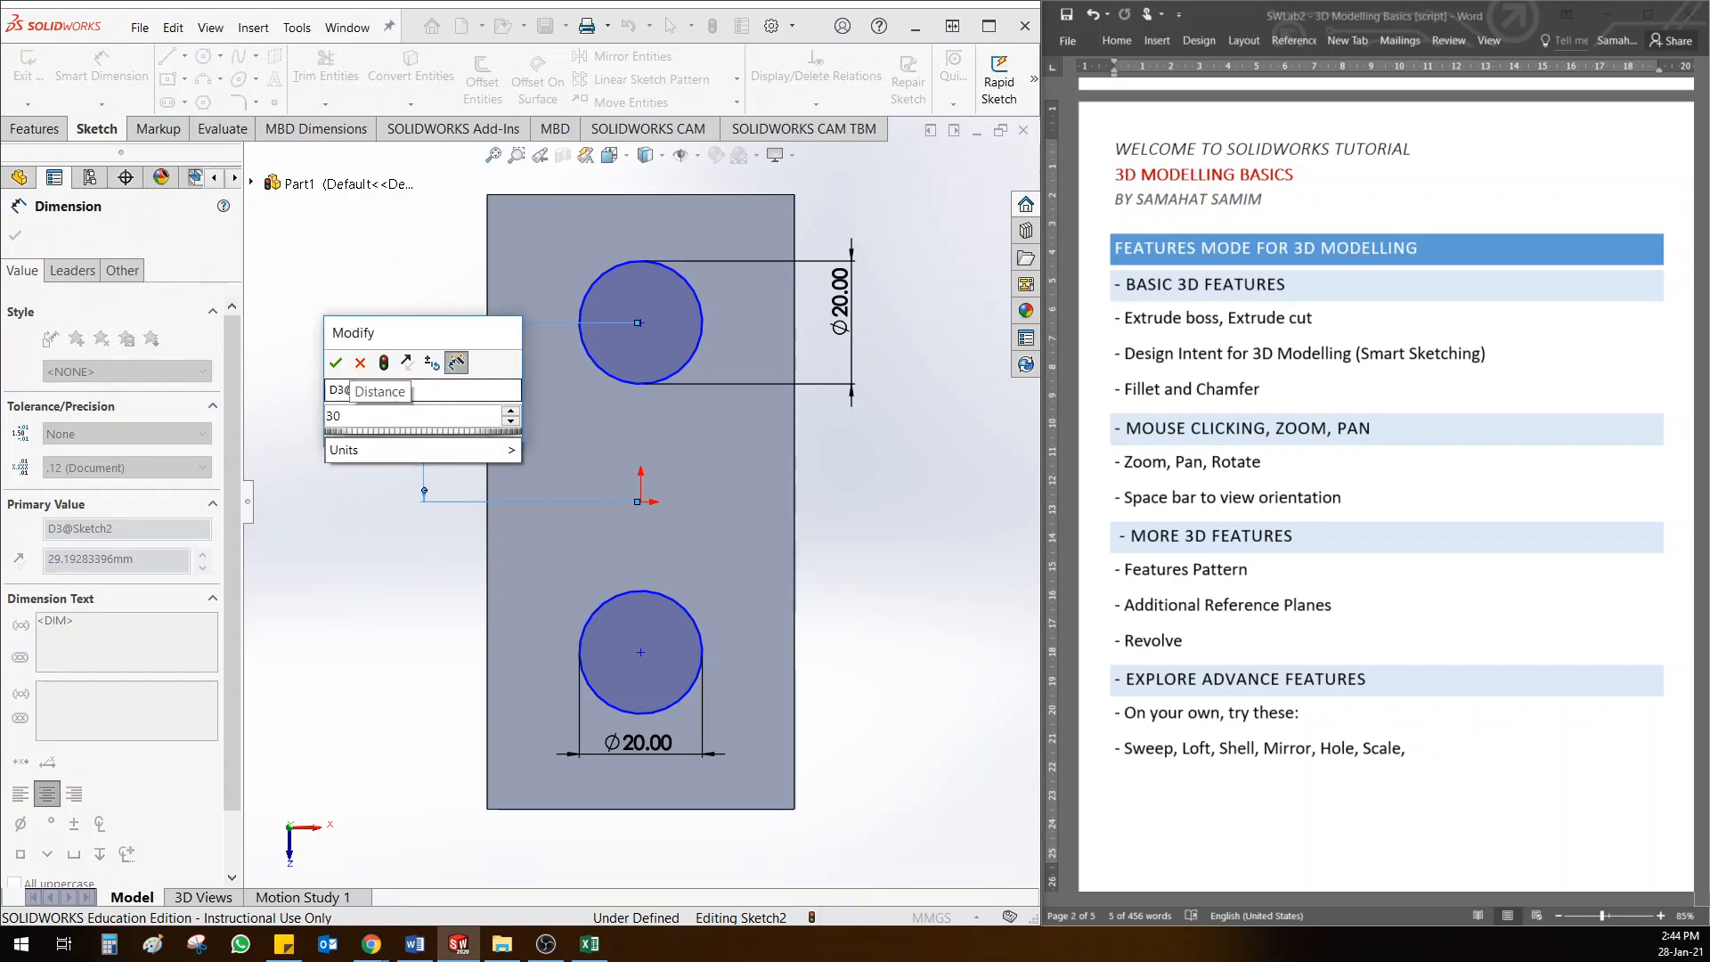
key(Return)
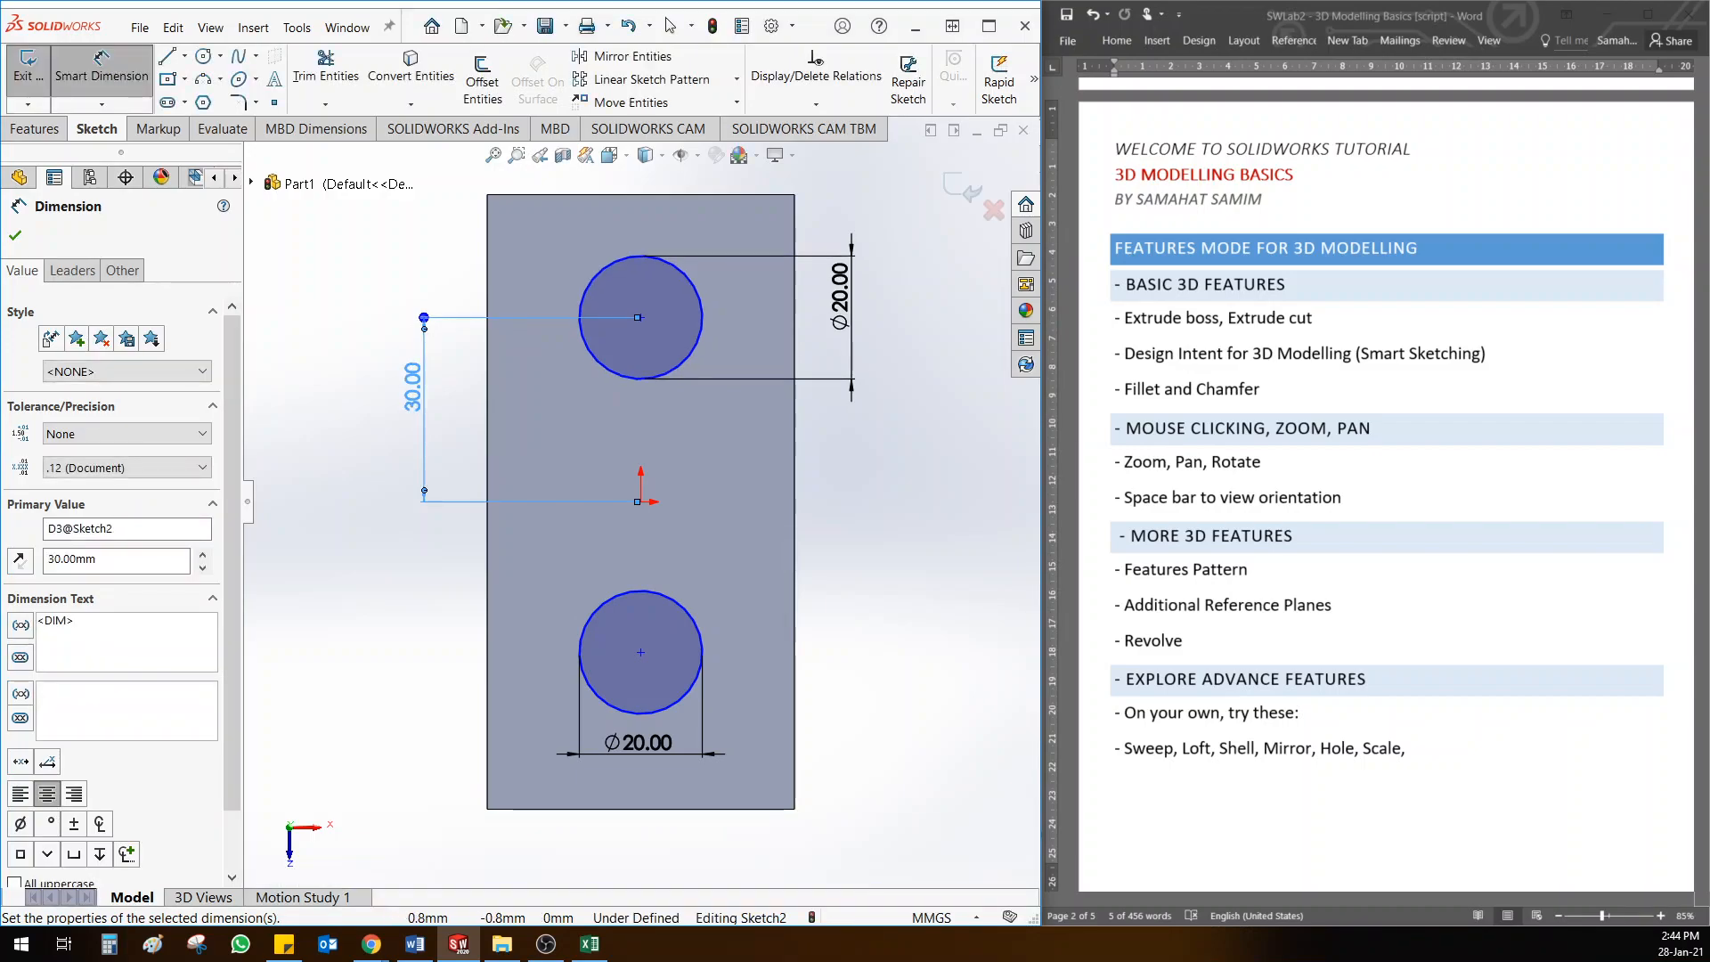
Dimension the distance from the origin to the lower circle's centre, set it to 30 mm and finish dimensioning.
click(640, 501)
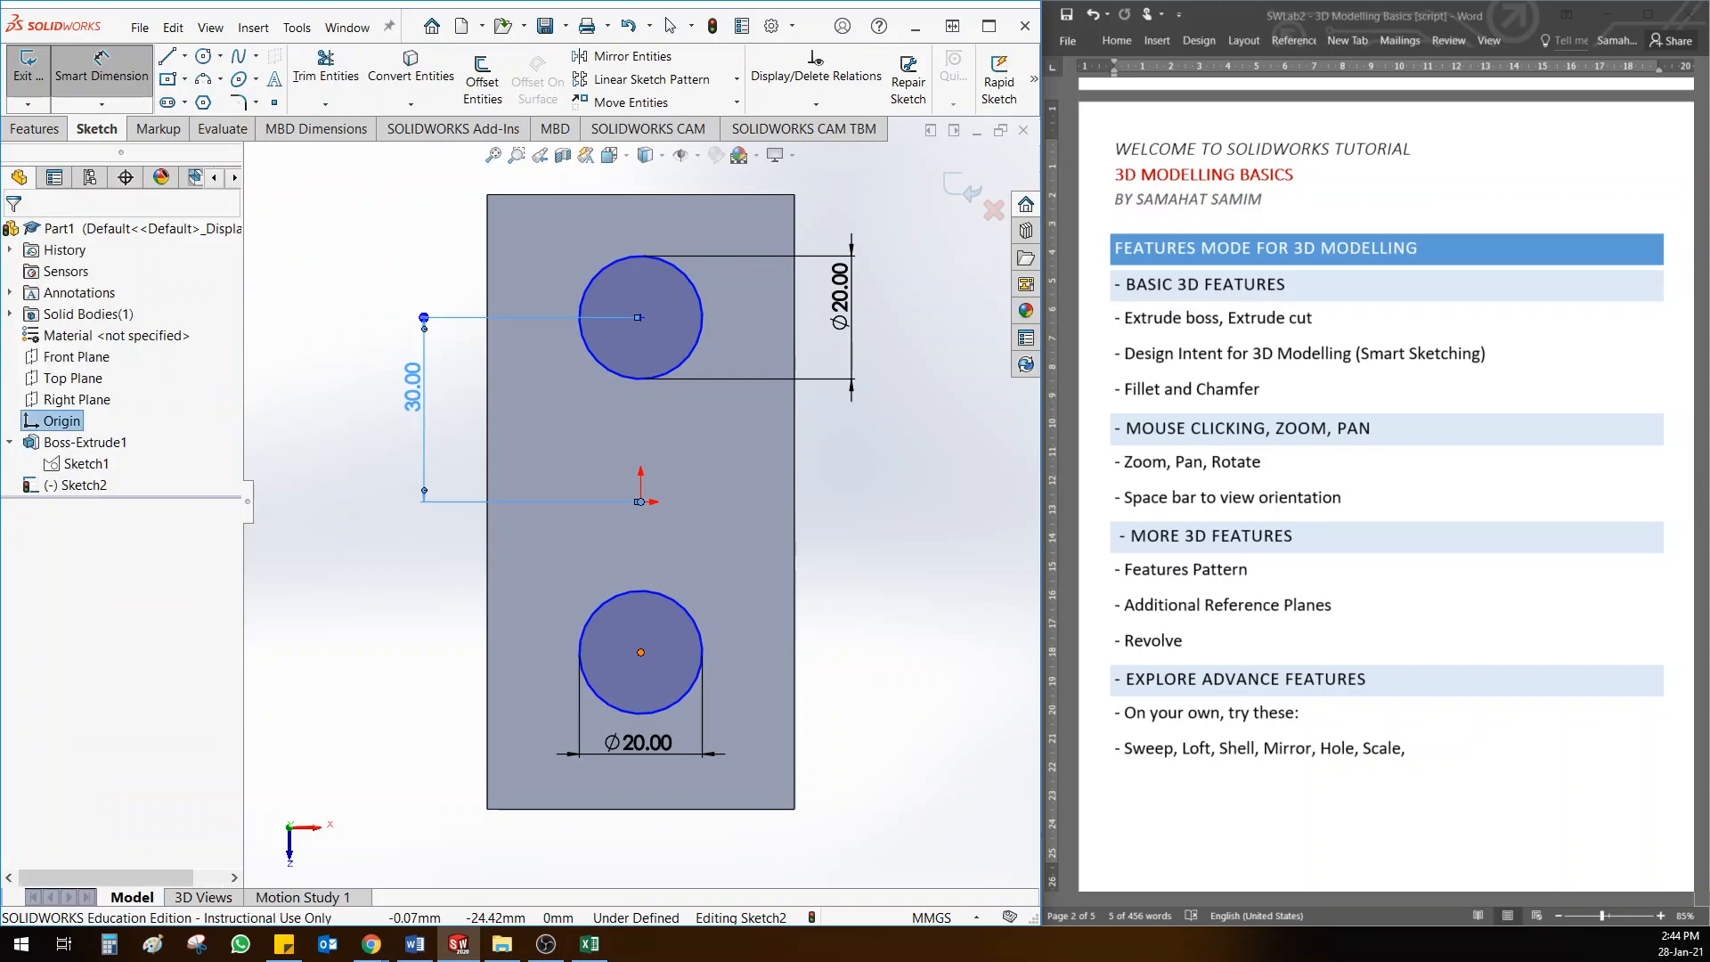
click(640, 651)
click(416, 582)
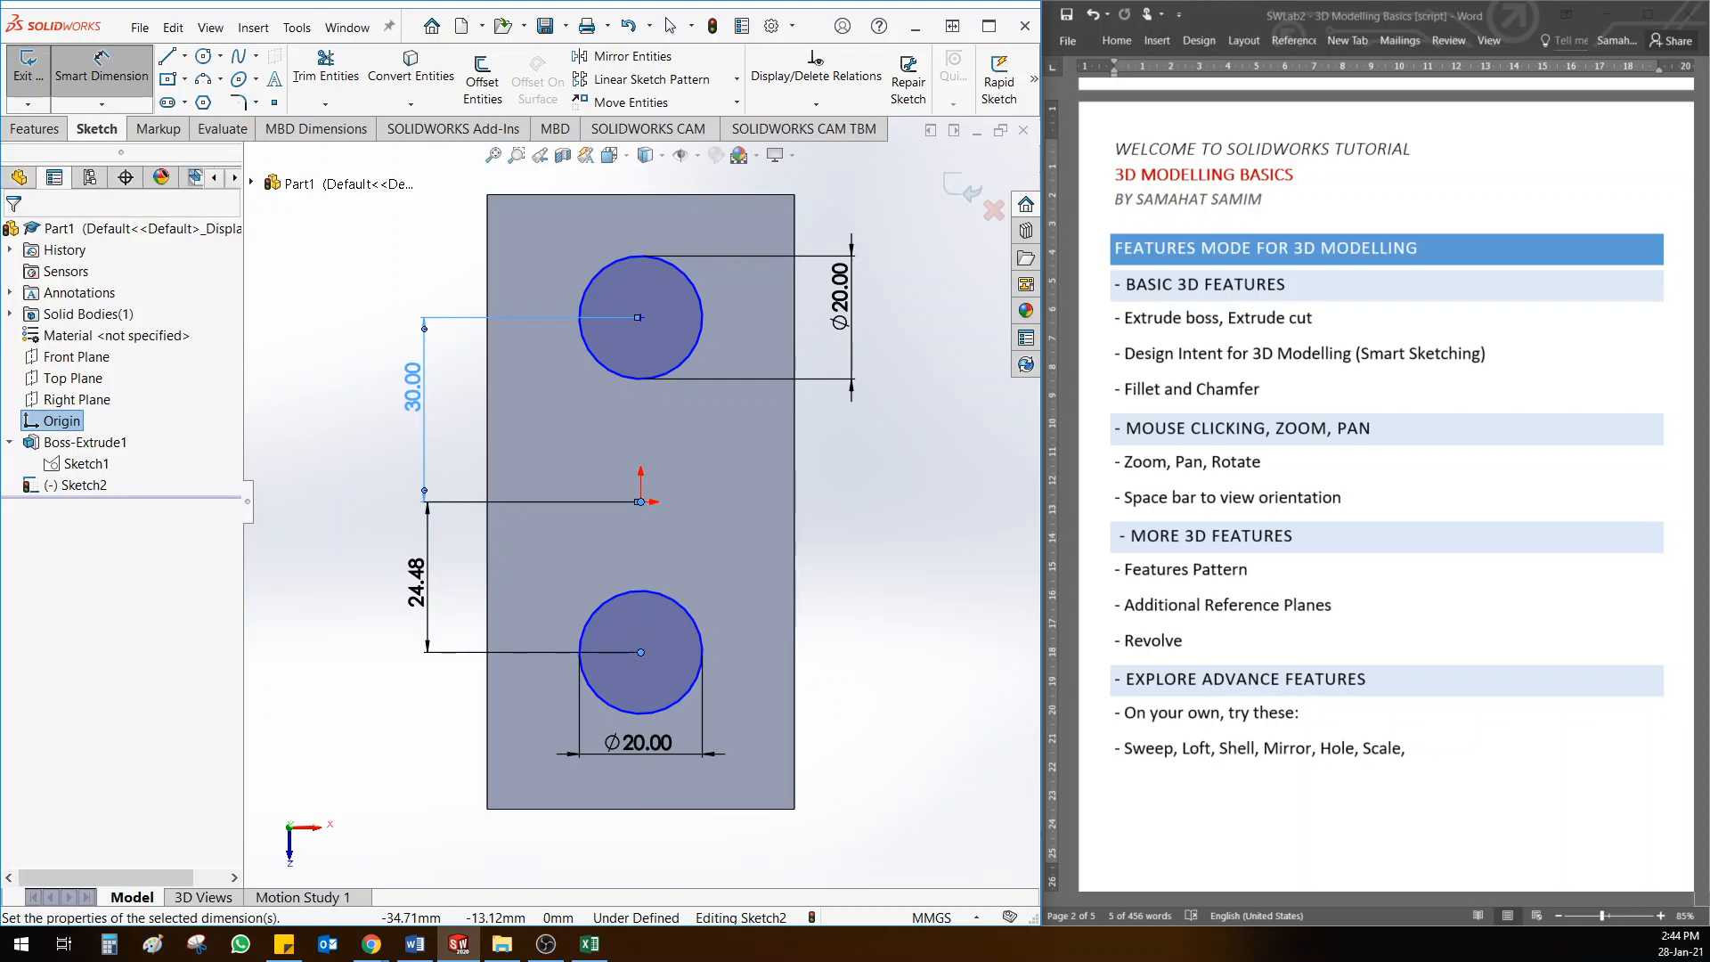
double_click(416, 581)
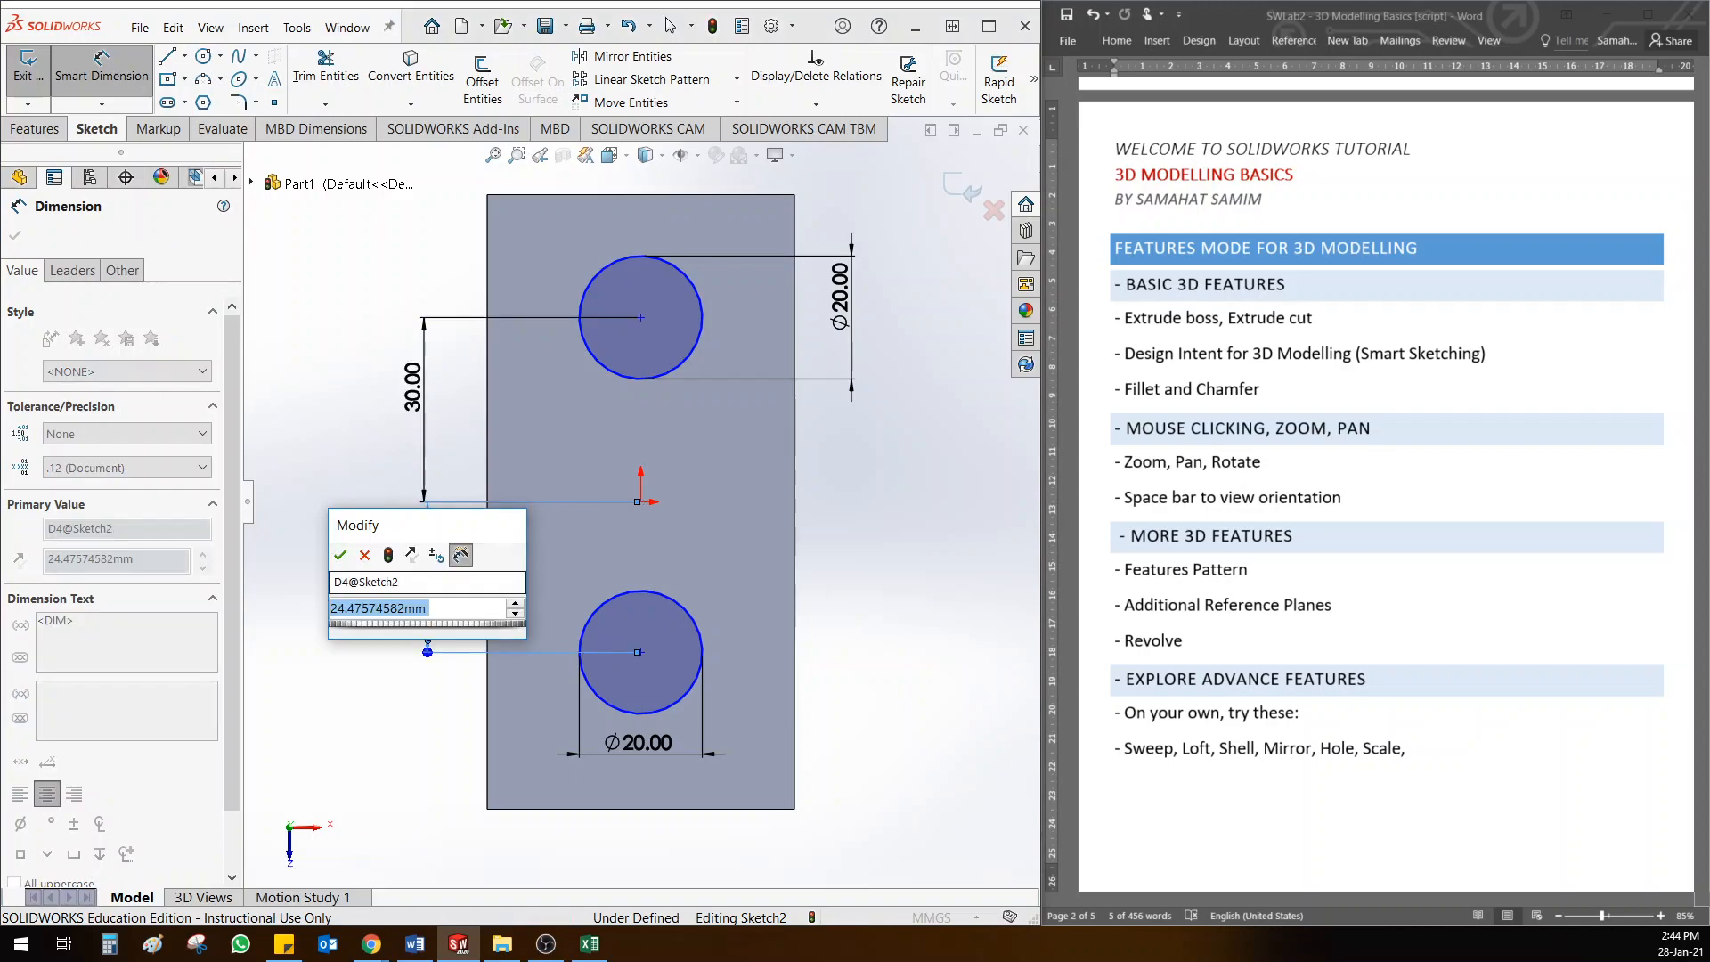
text(30)
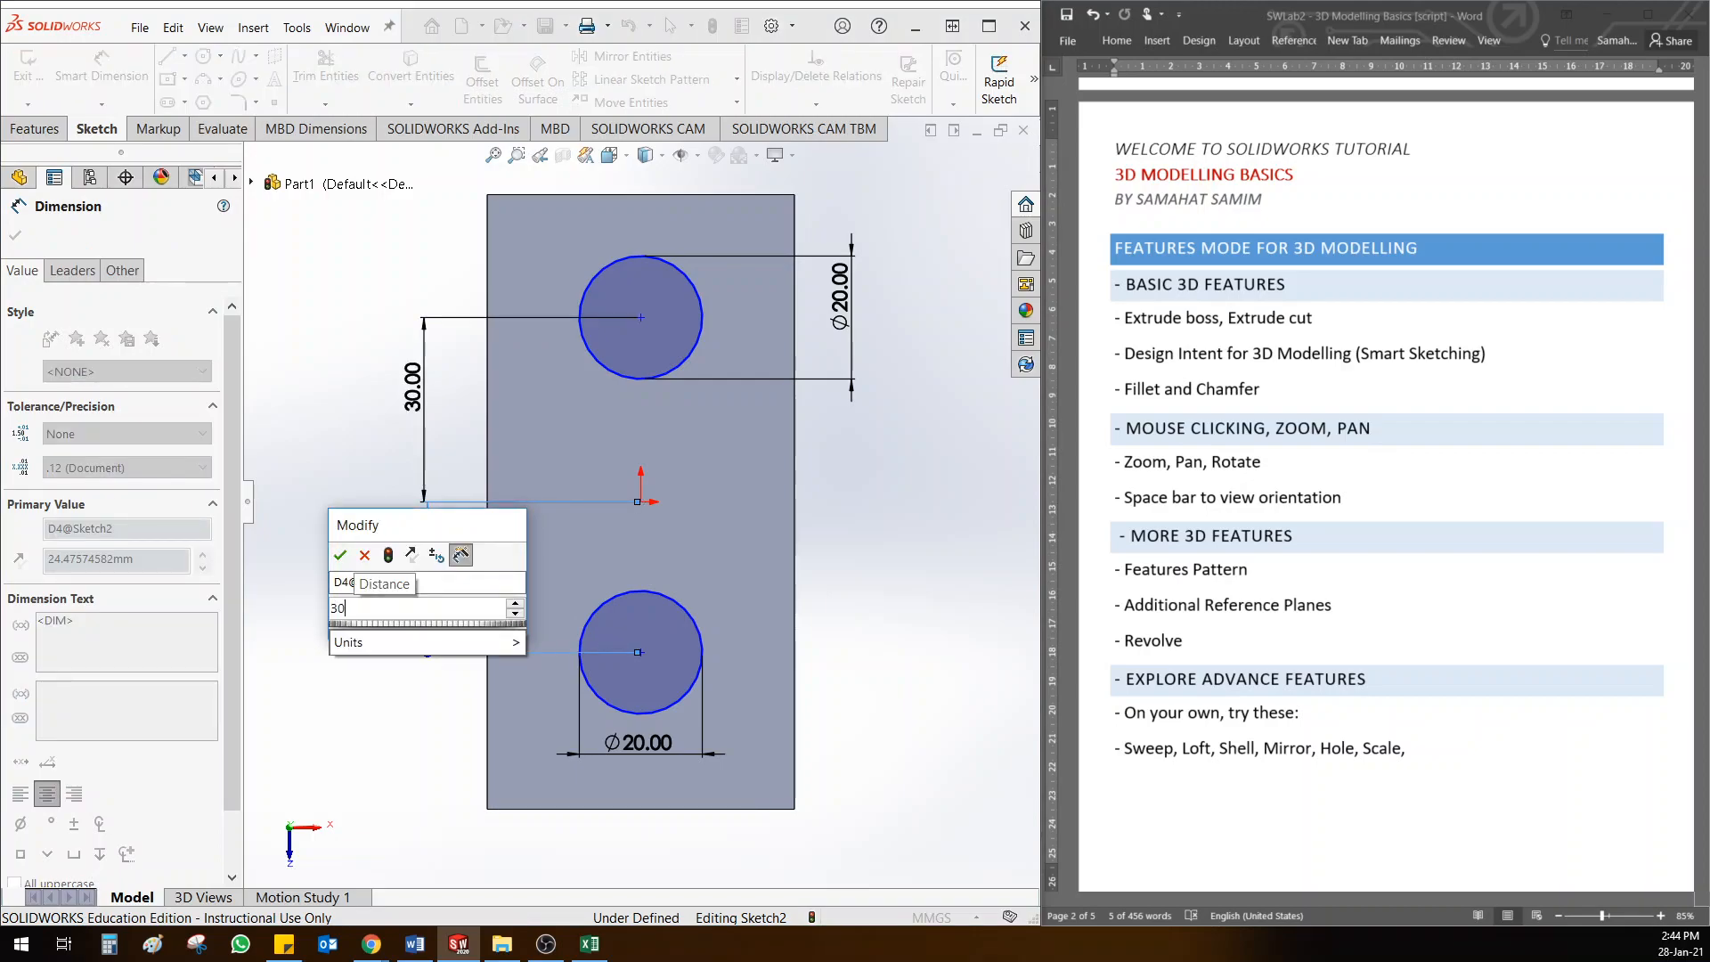
key(Escape)
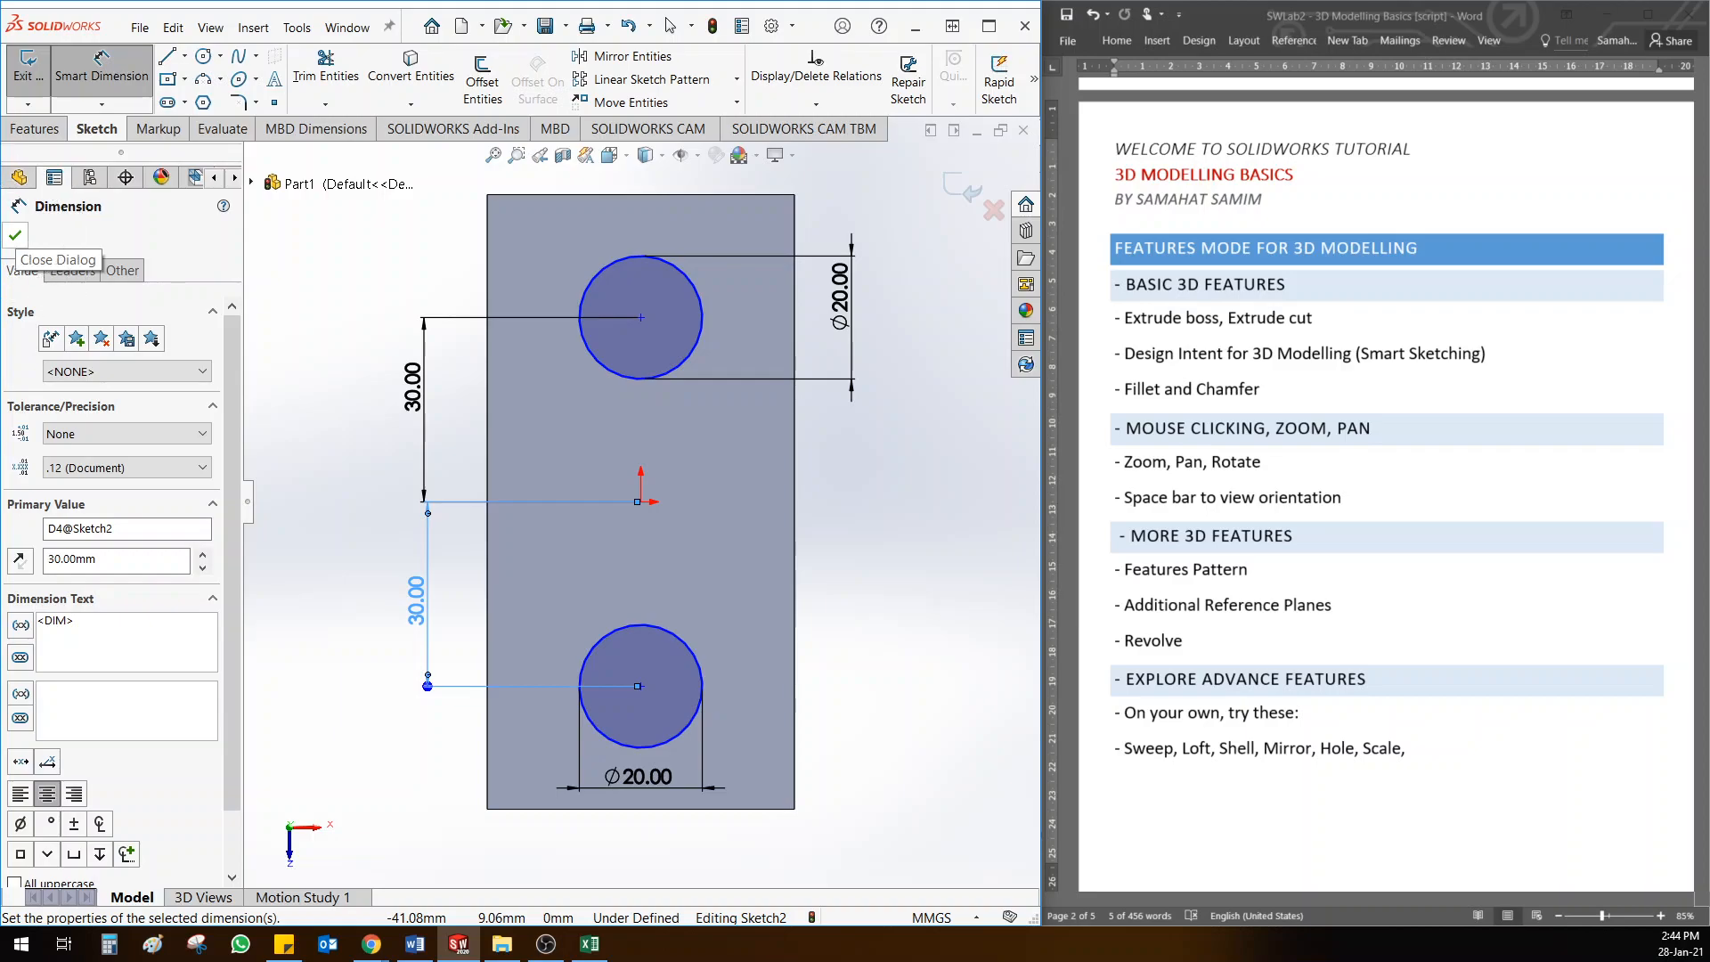
click(14, 235)
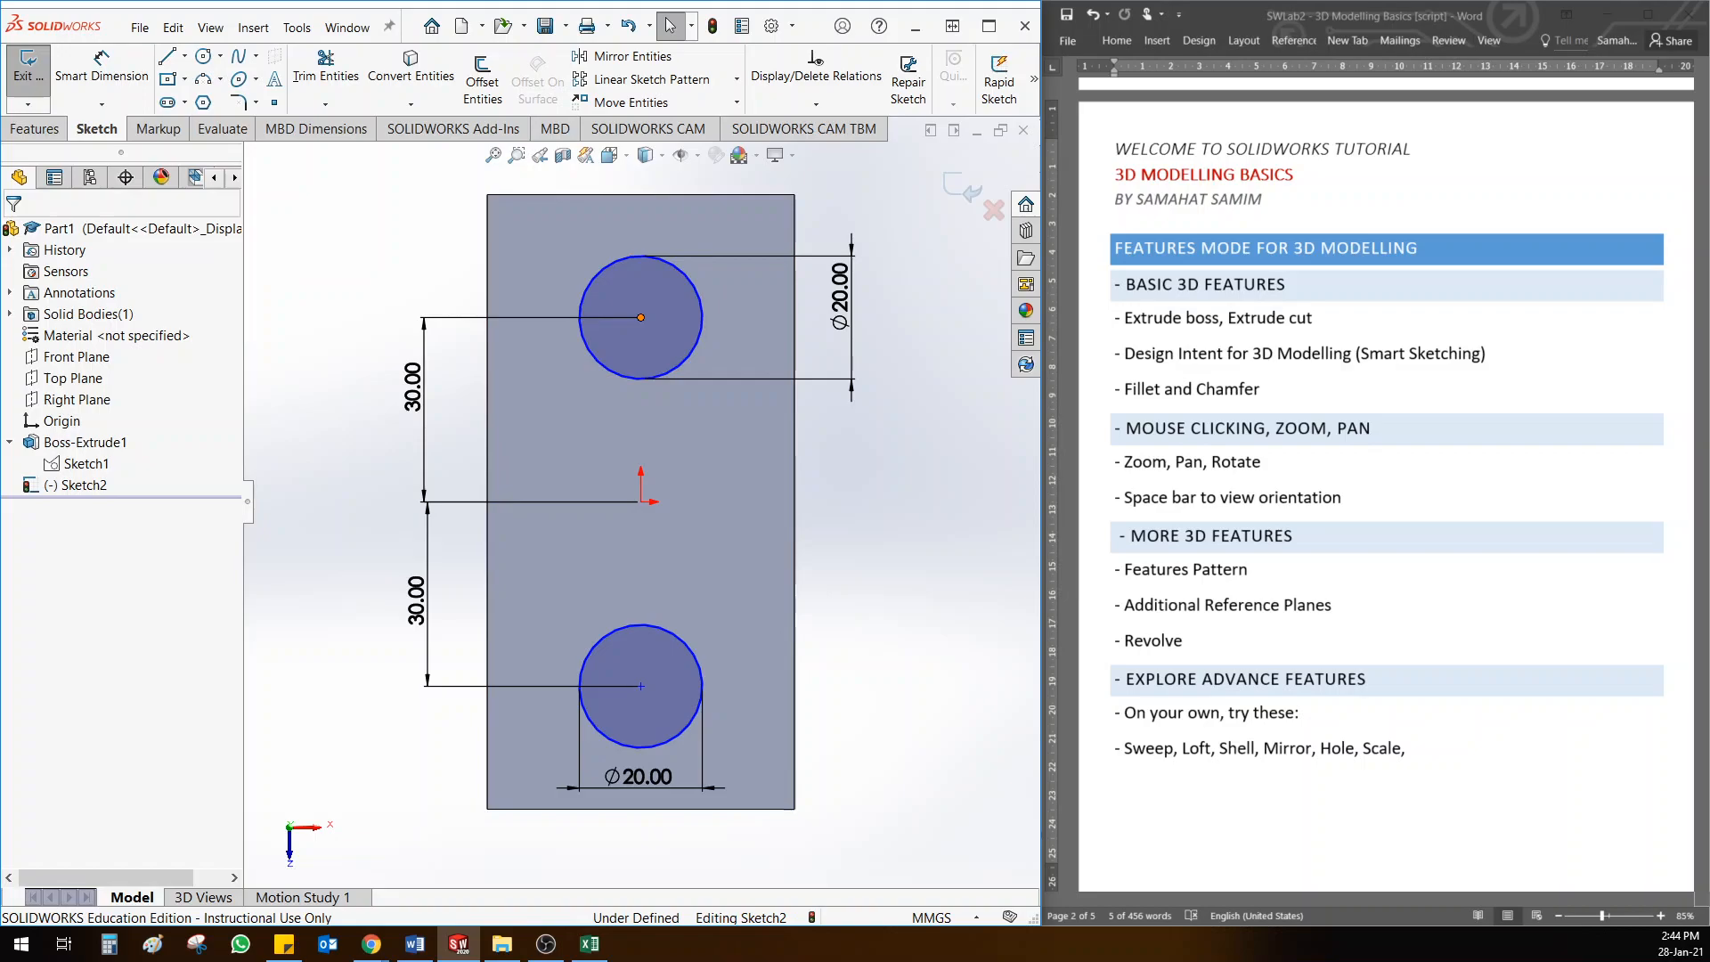
Add a vertical relation between the upper circle's centre and the origin.
click(640, 317)
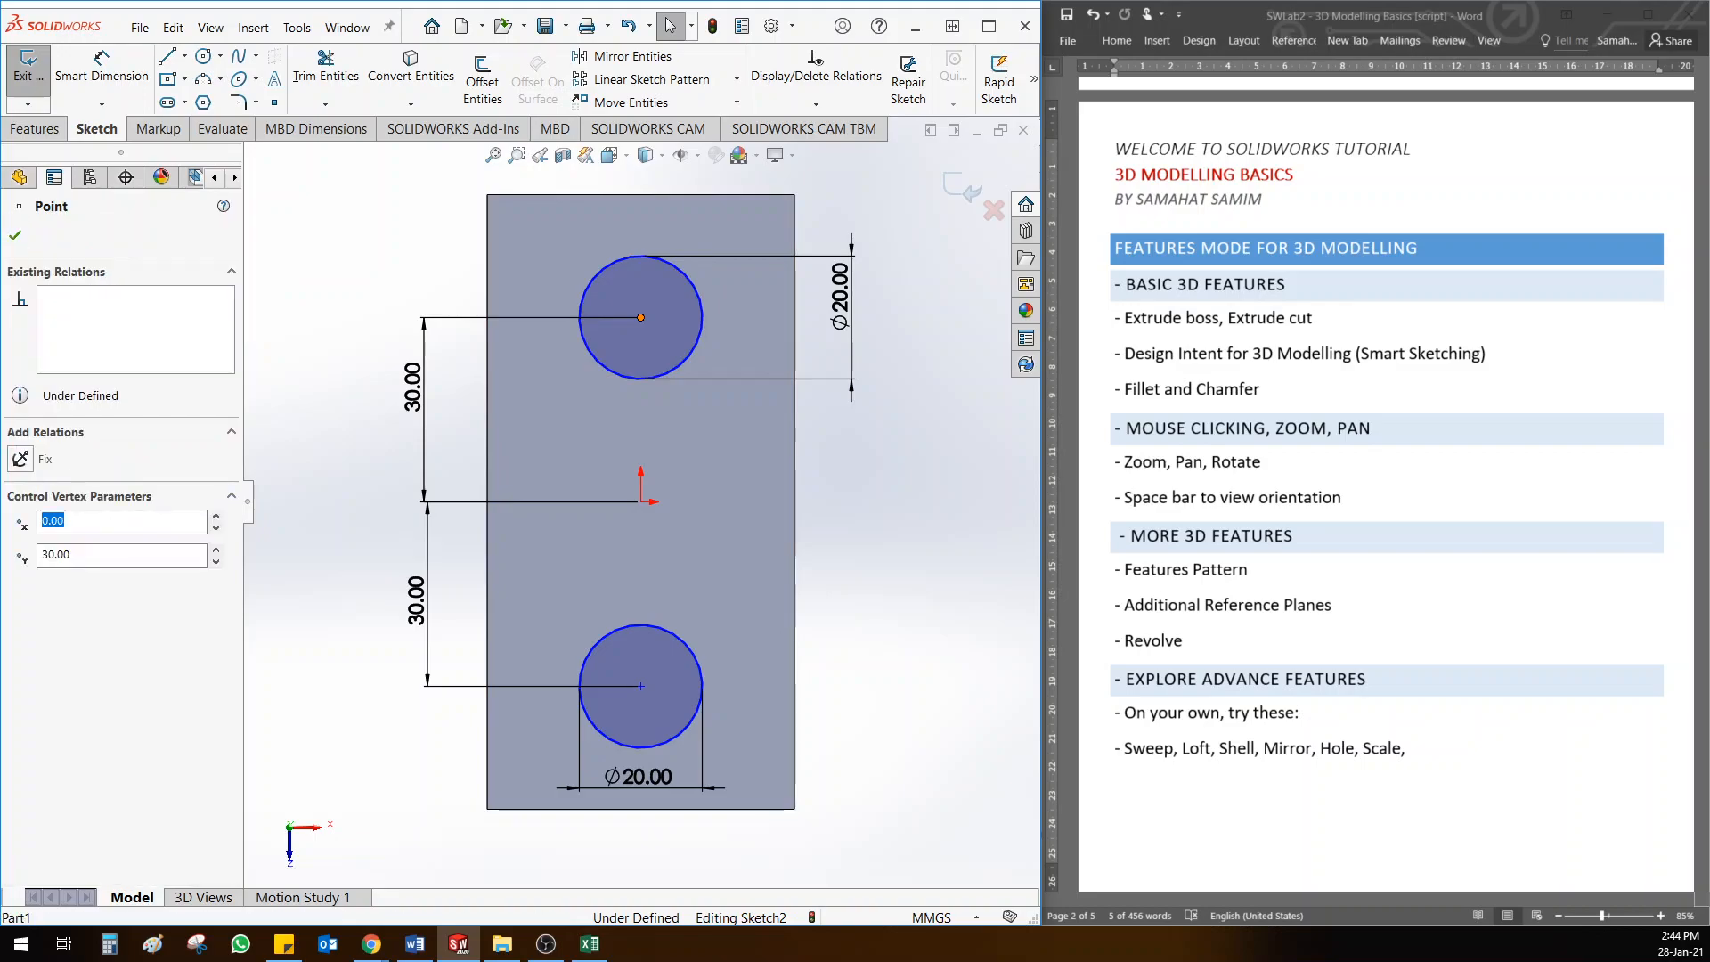
ctrl+click(640, 502)
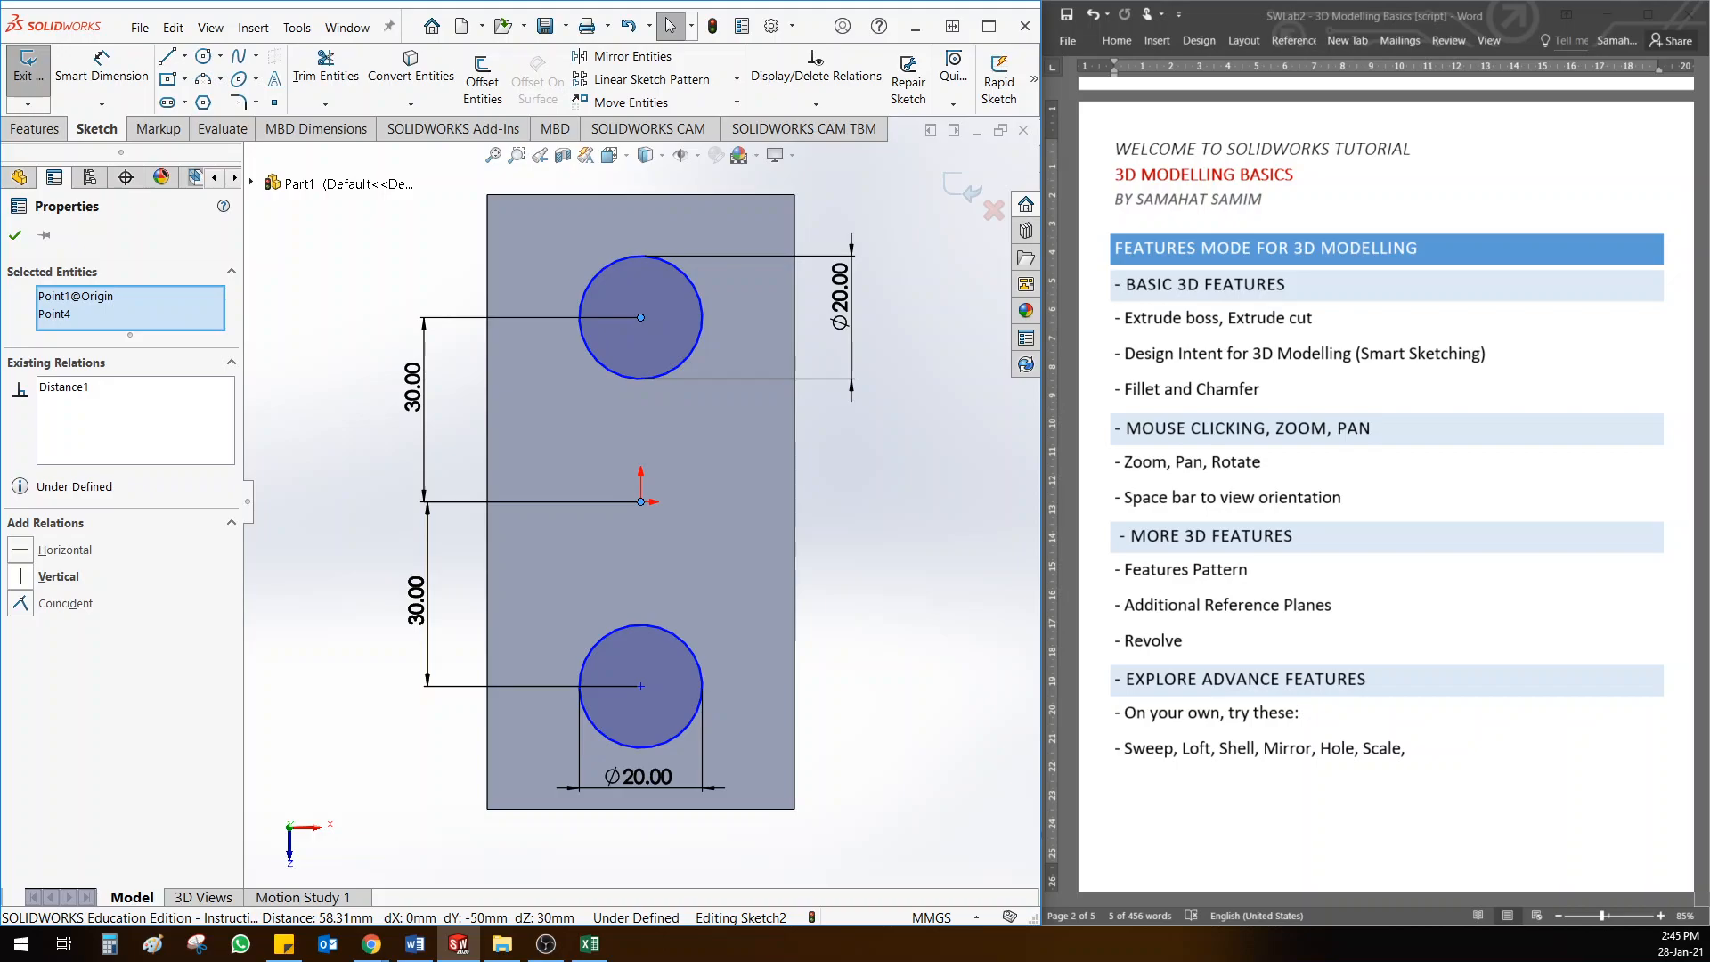
key(Escape)
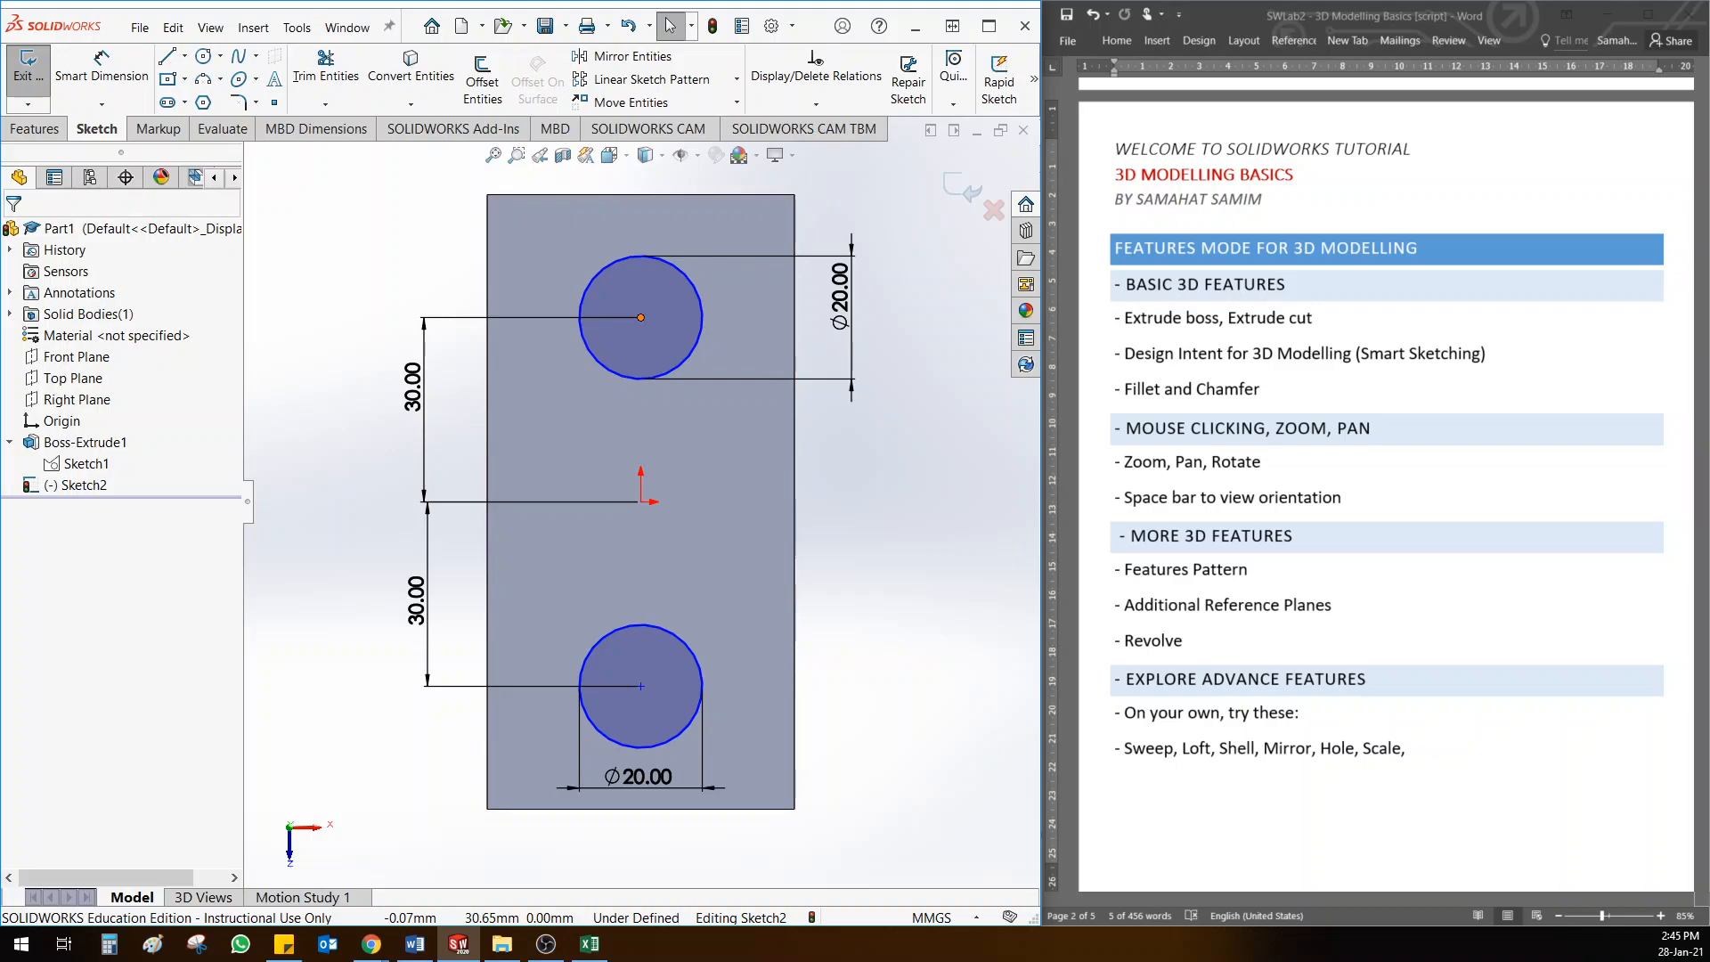
click(640, 317)
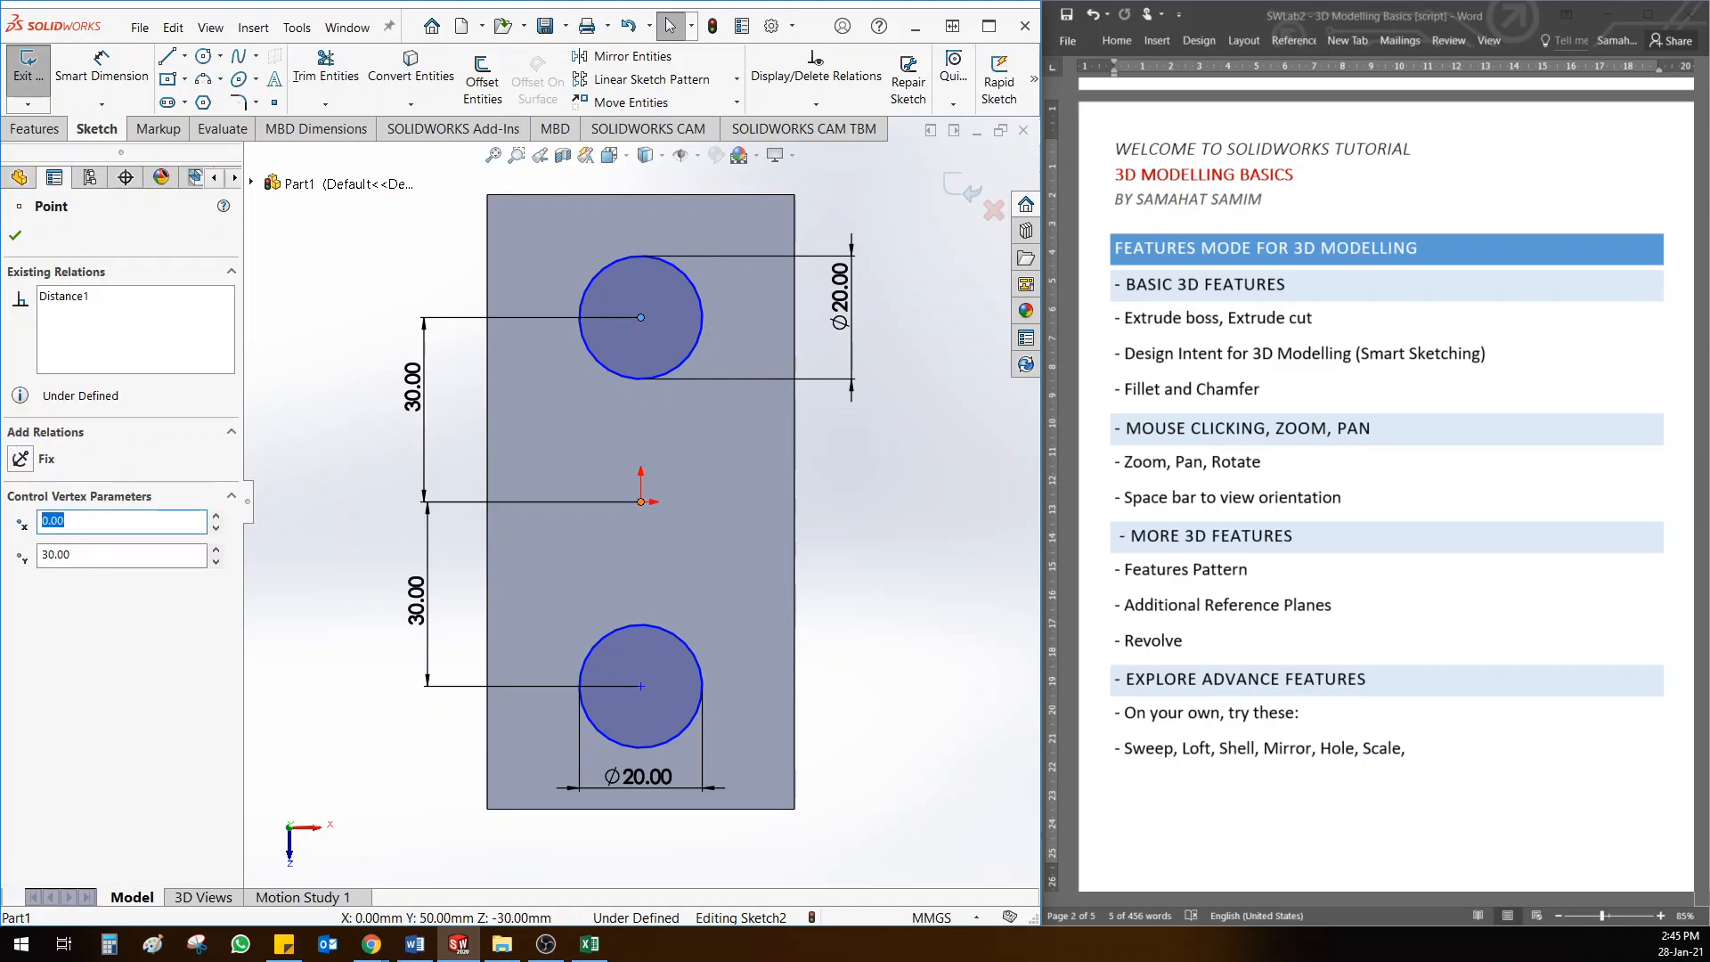
key(Escape)
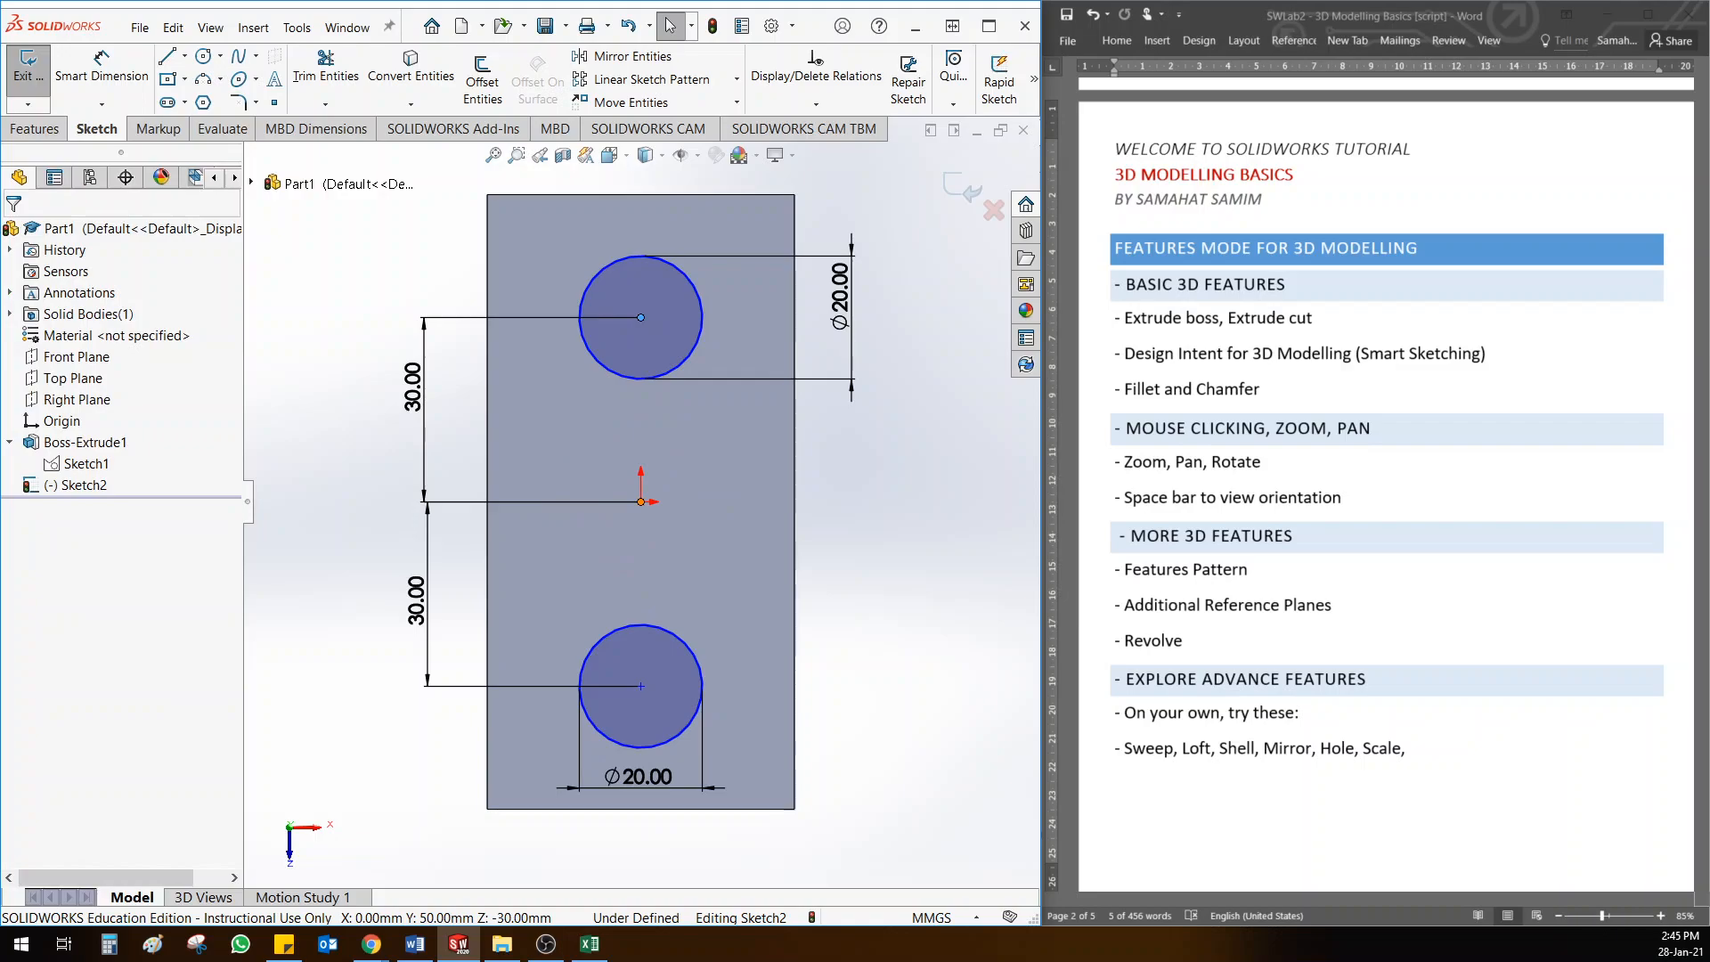
ctrl+click(641, 501)
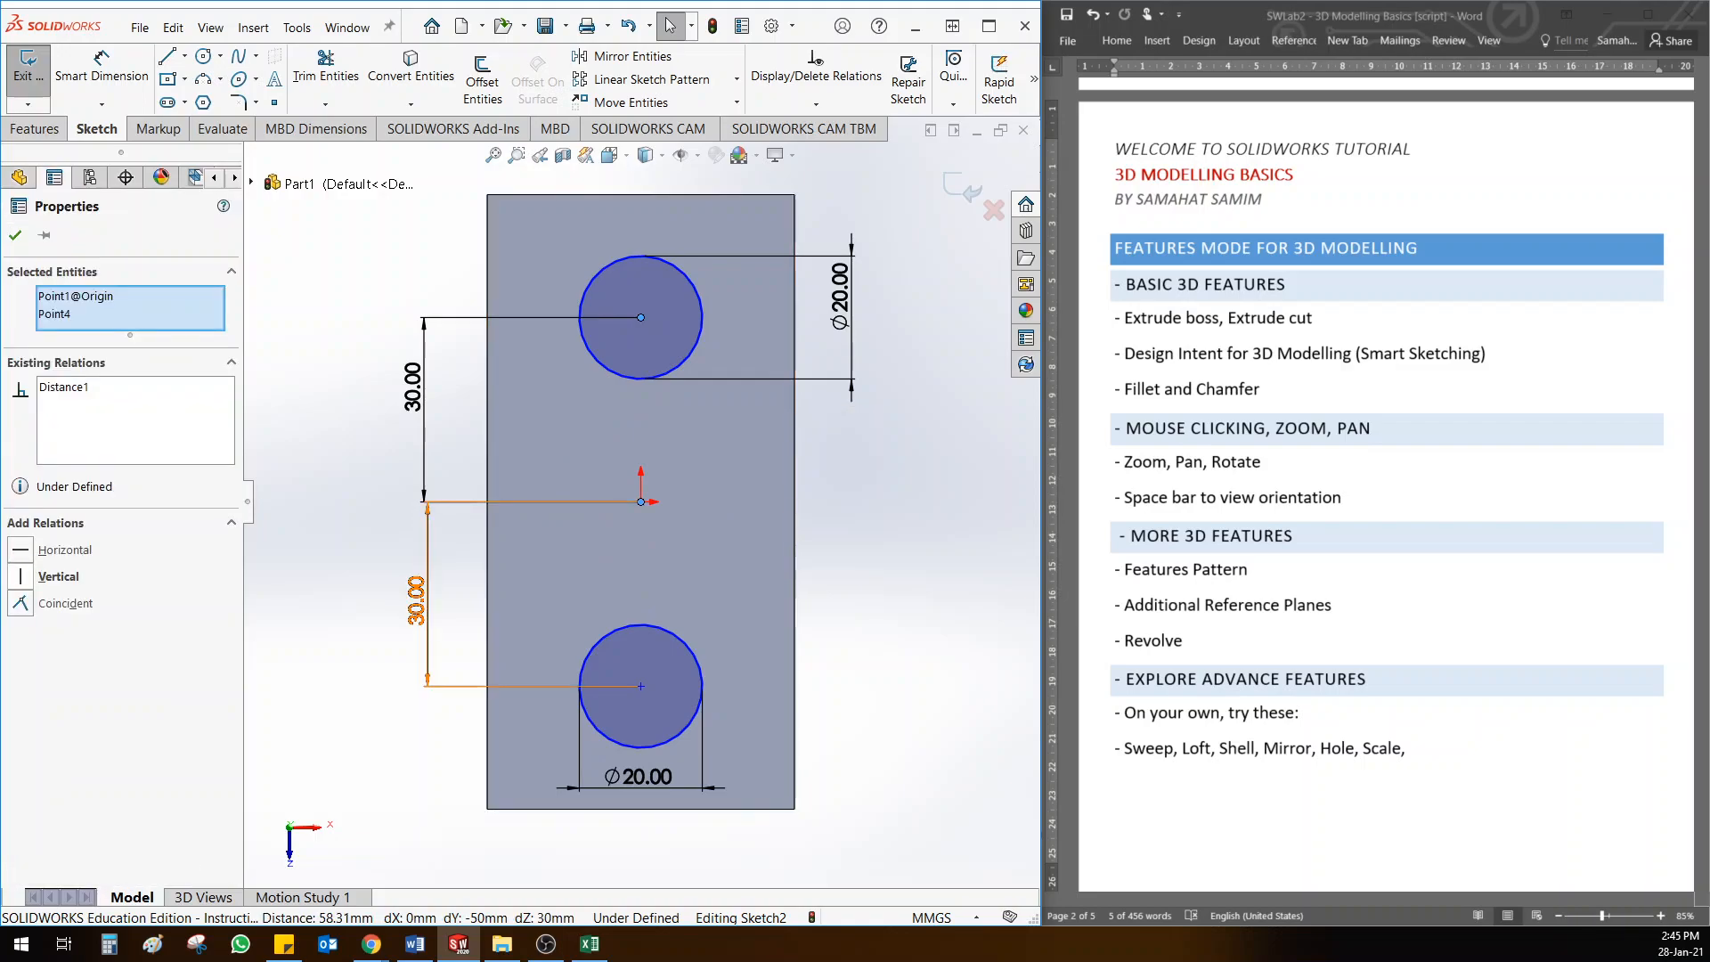
click(19, 576)
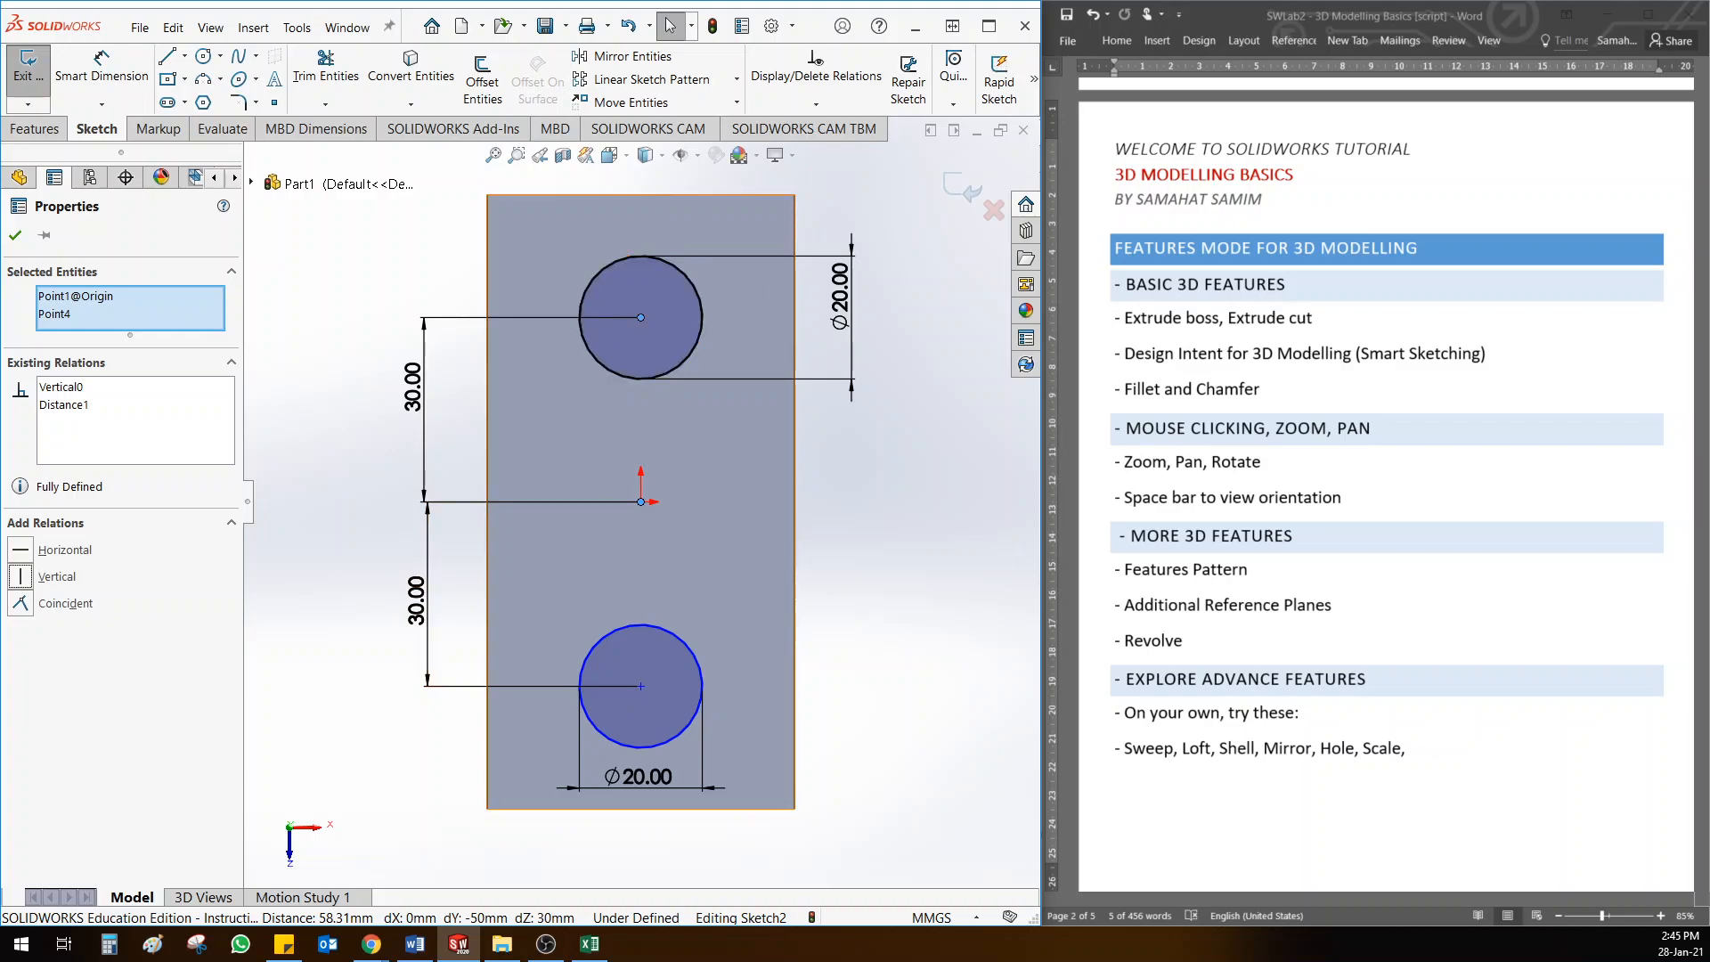
key(Escape)
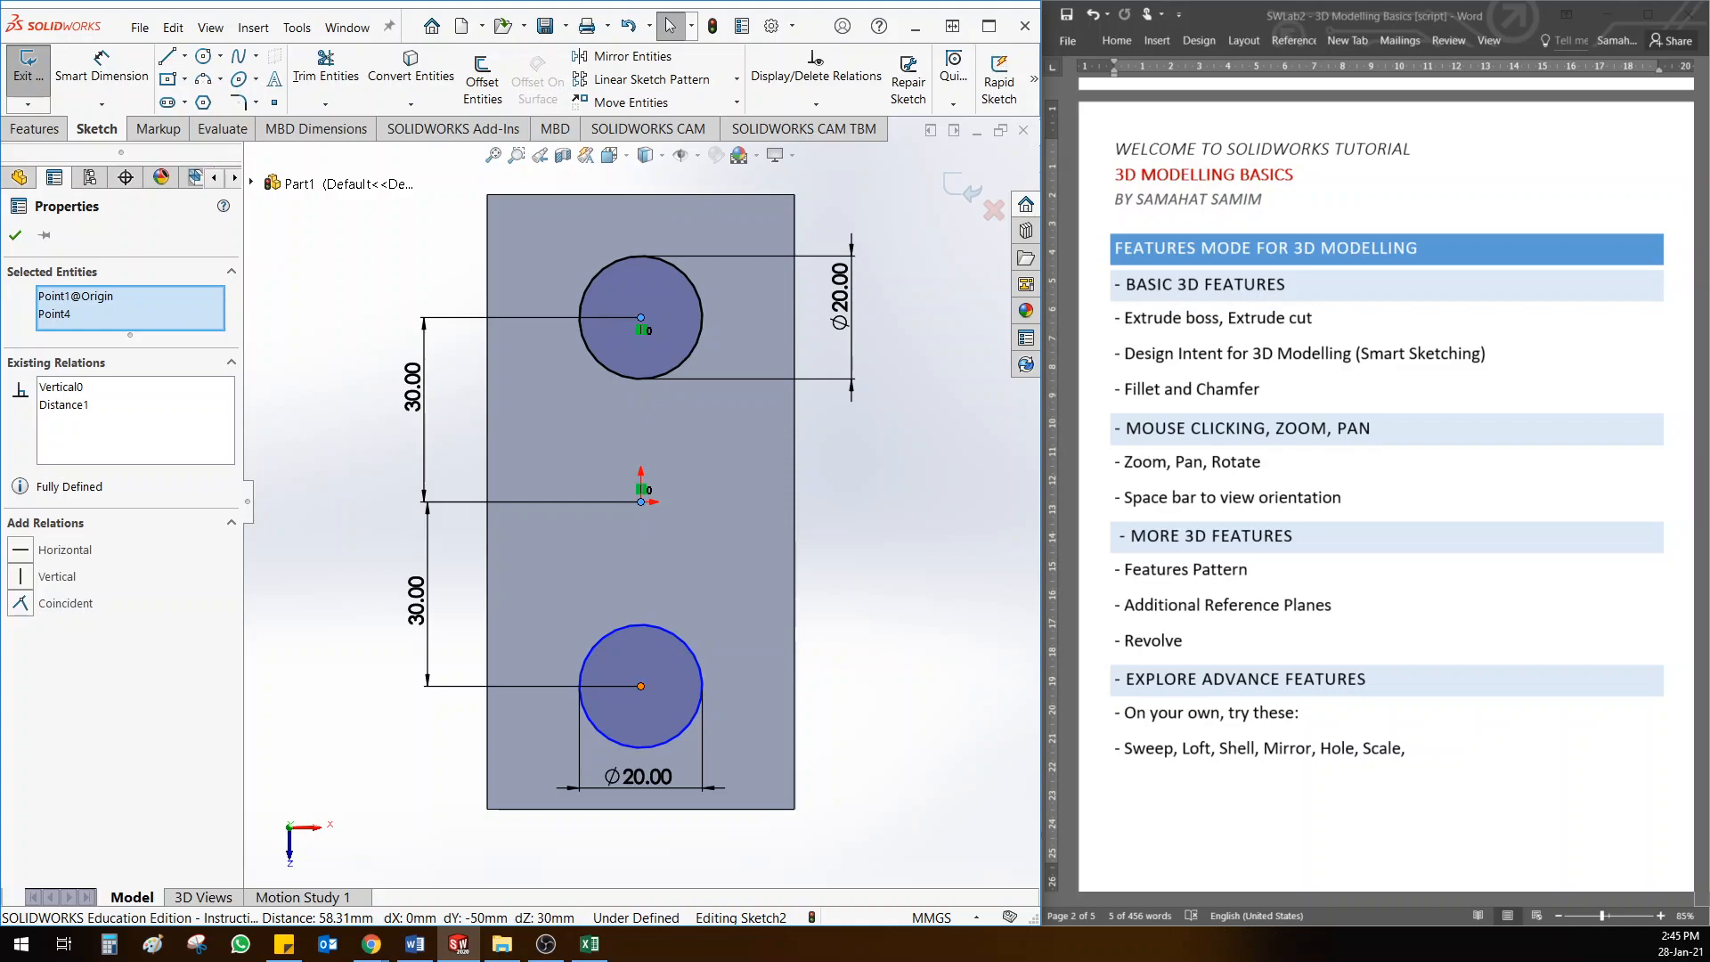
Add a vertical relation between the lower circle's centre and the origin and accept it.
click(640, 686)
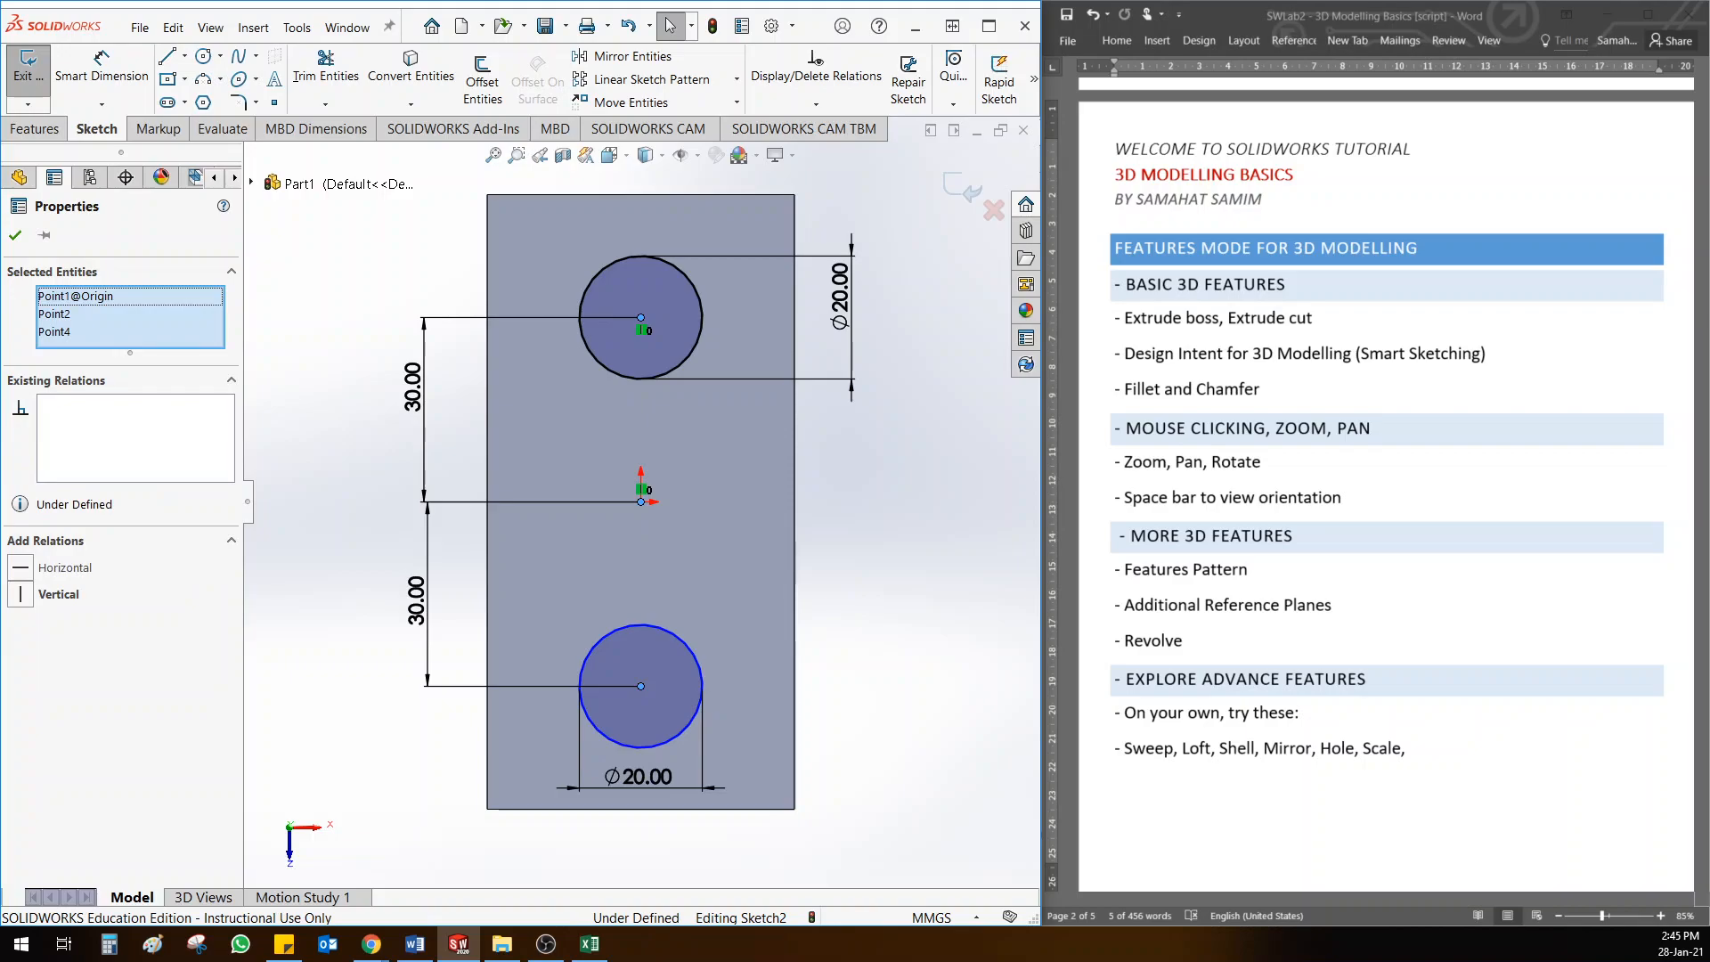
click(640, 686)
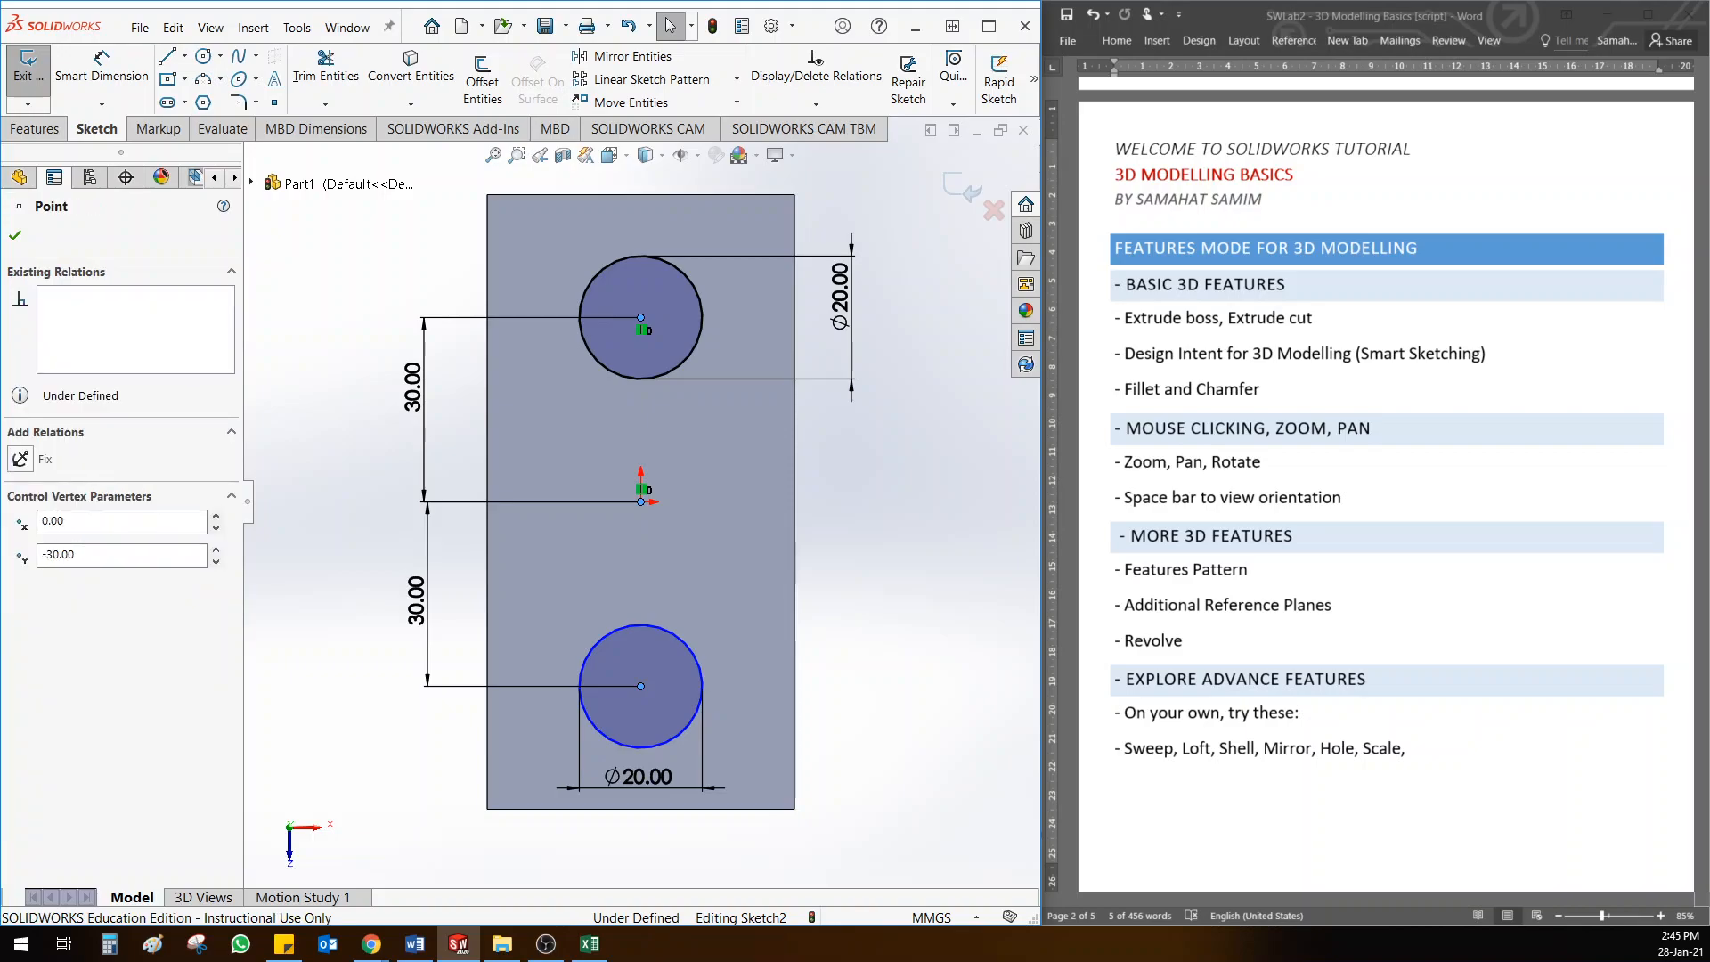
click(20, 576)
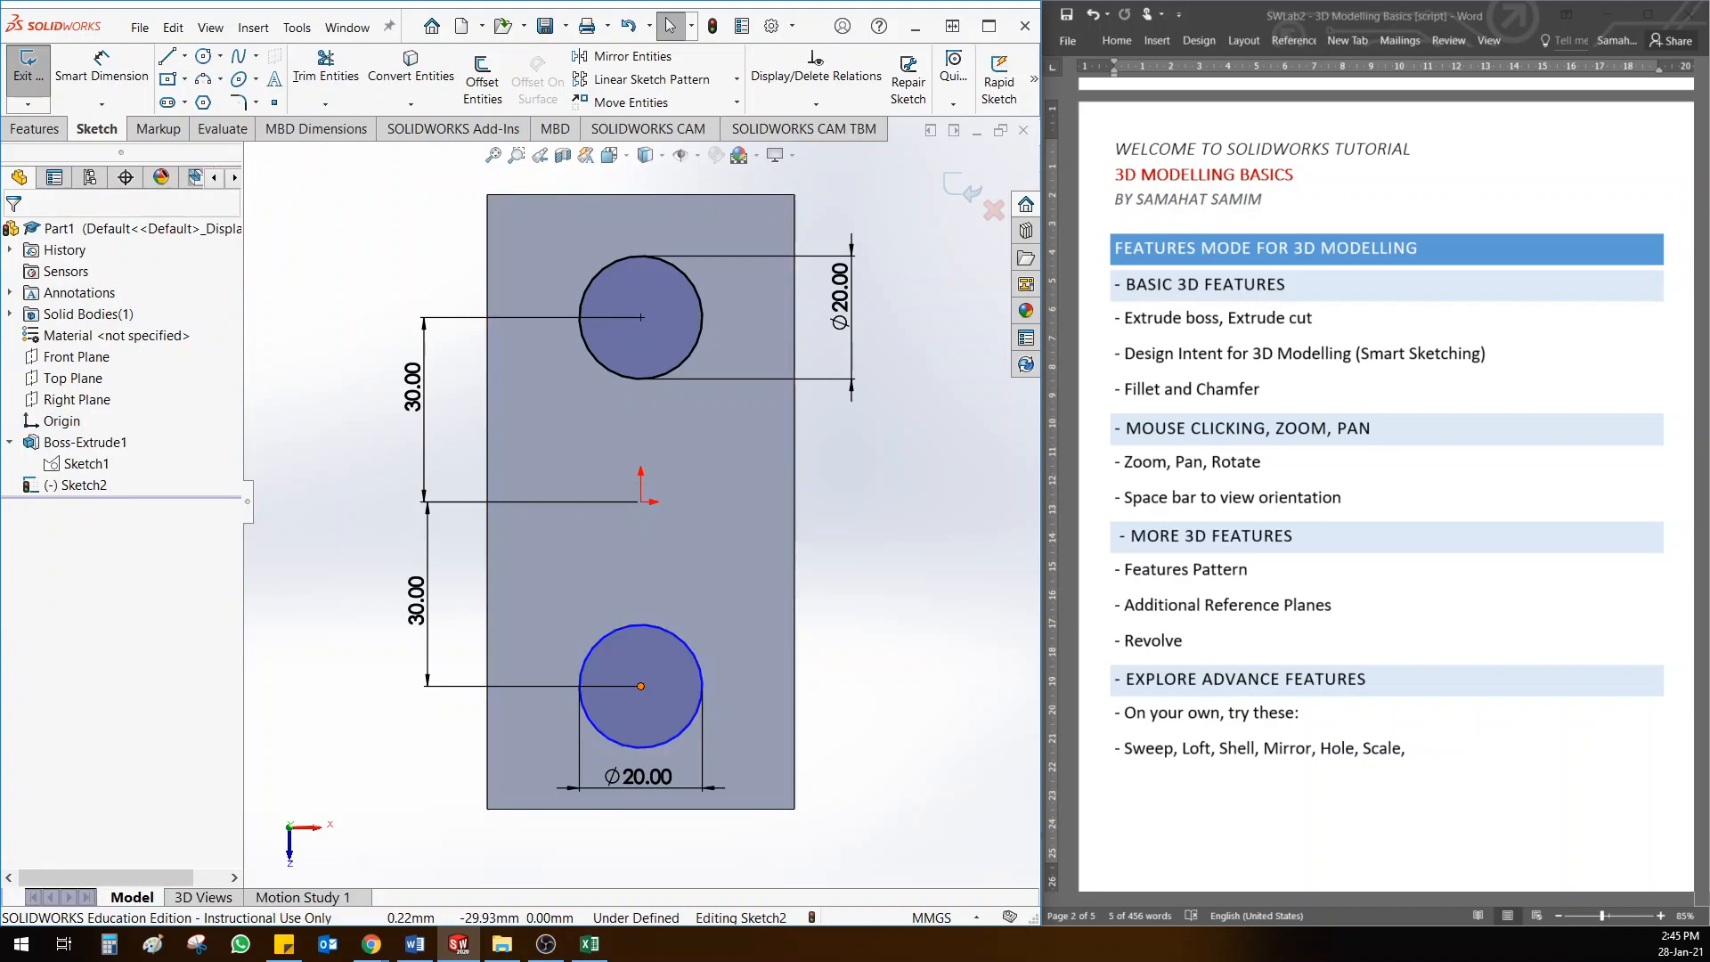
click(640, 685)
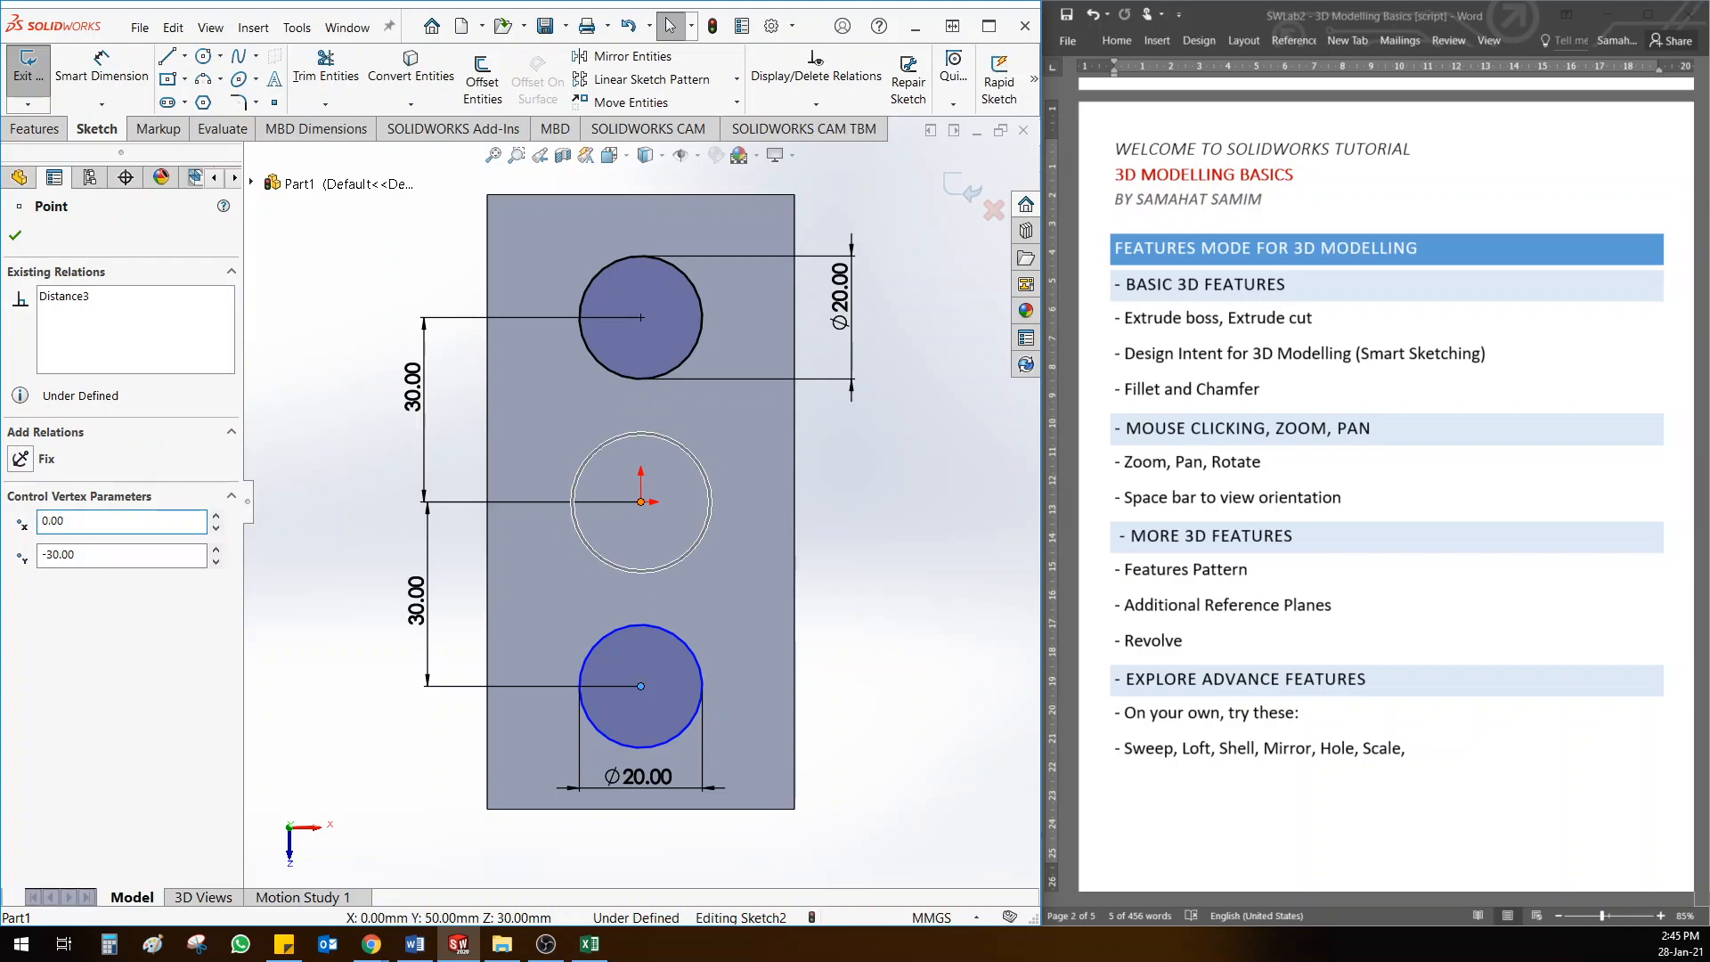
ctrl+click(640, 501)
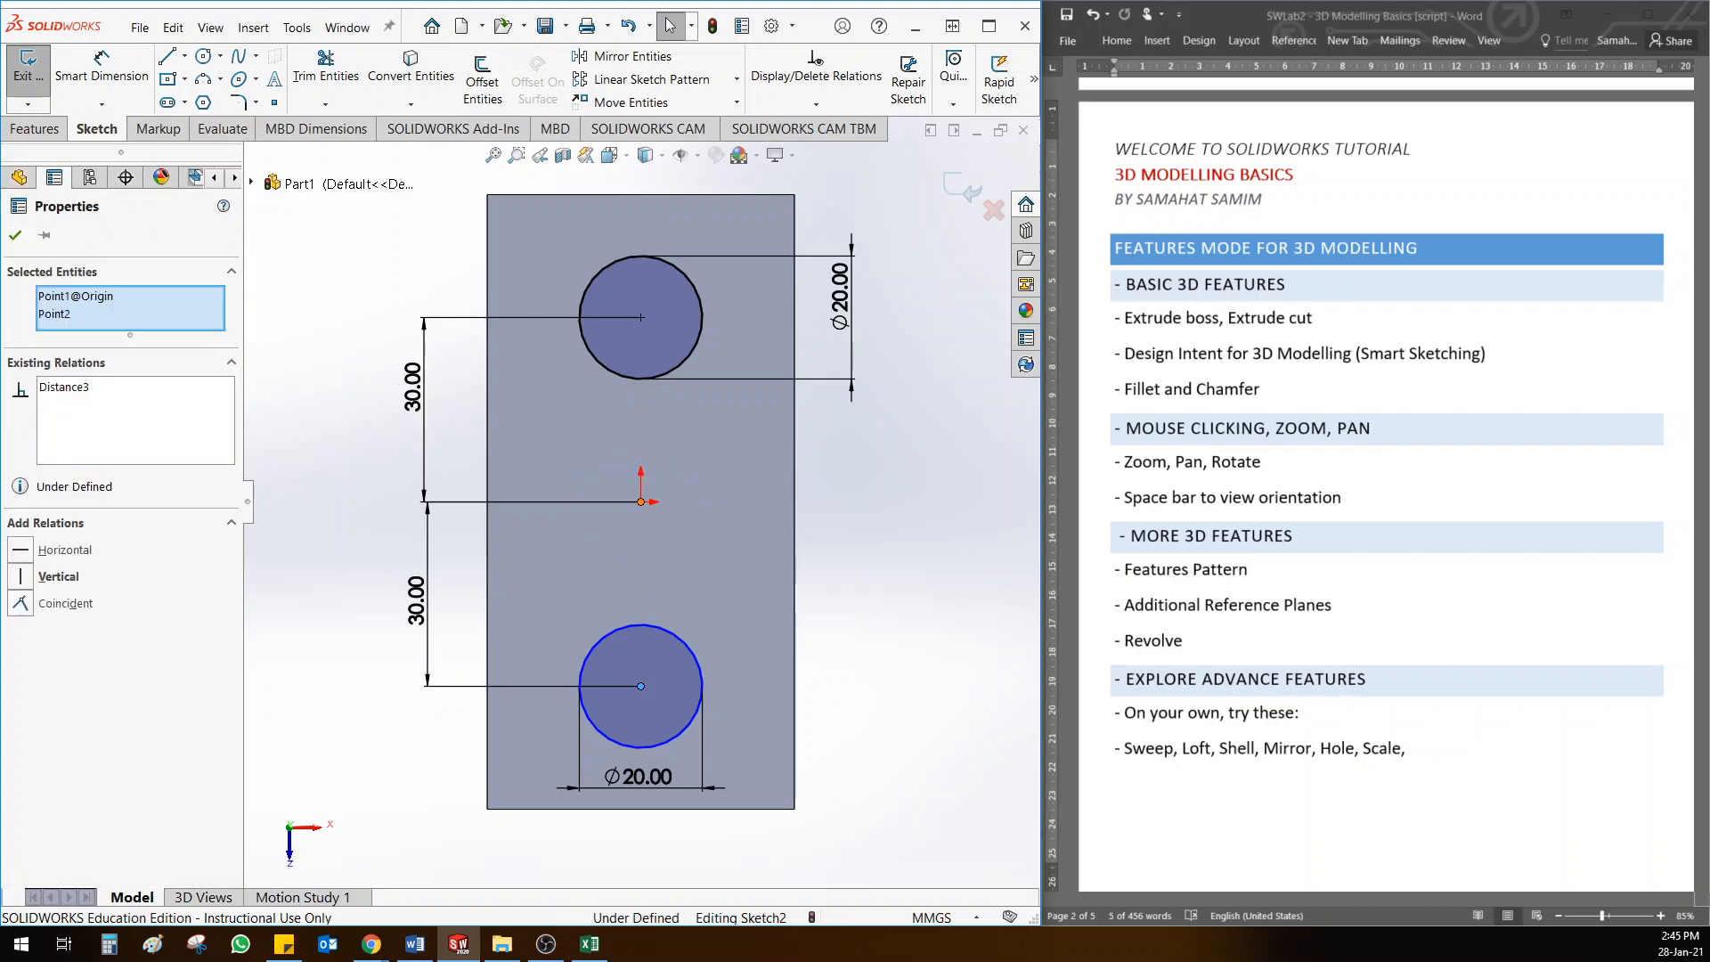
click(20, 576)
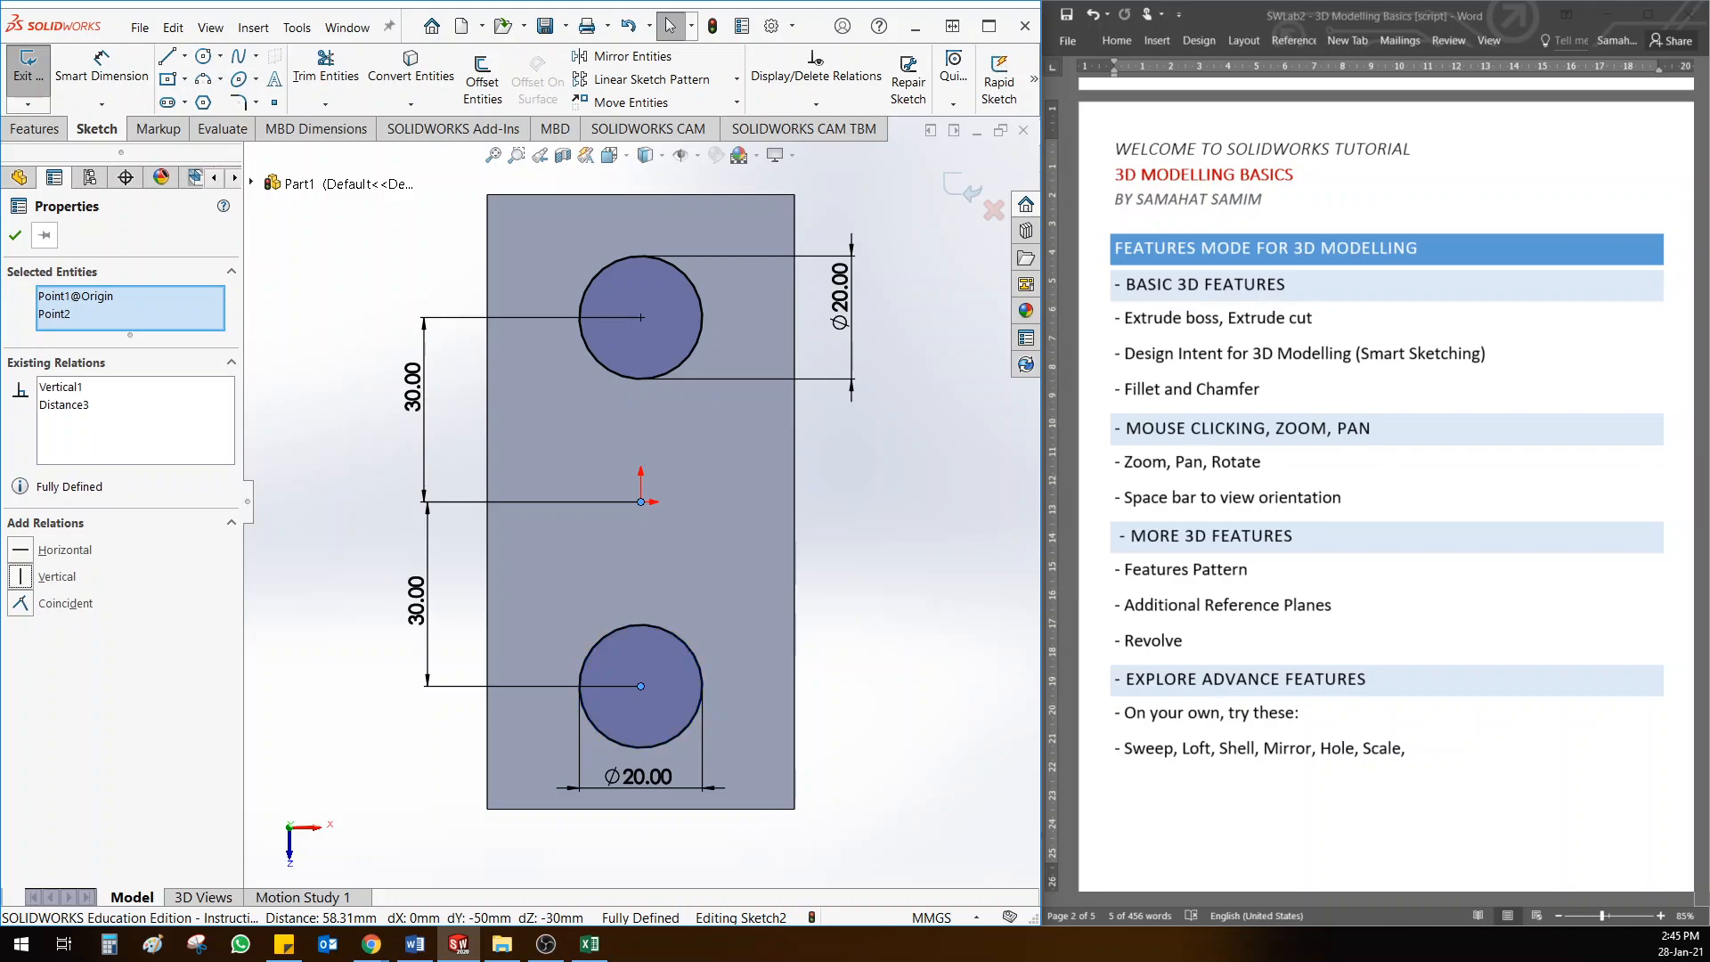
click(15, 235)
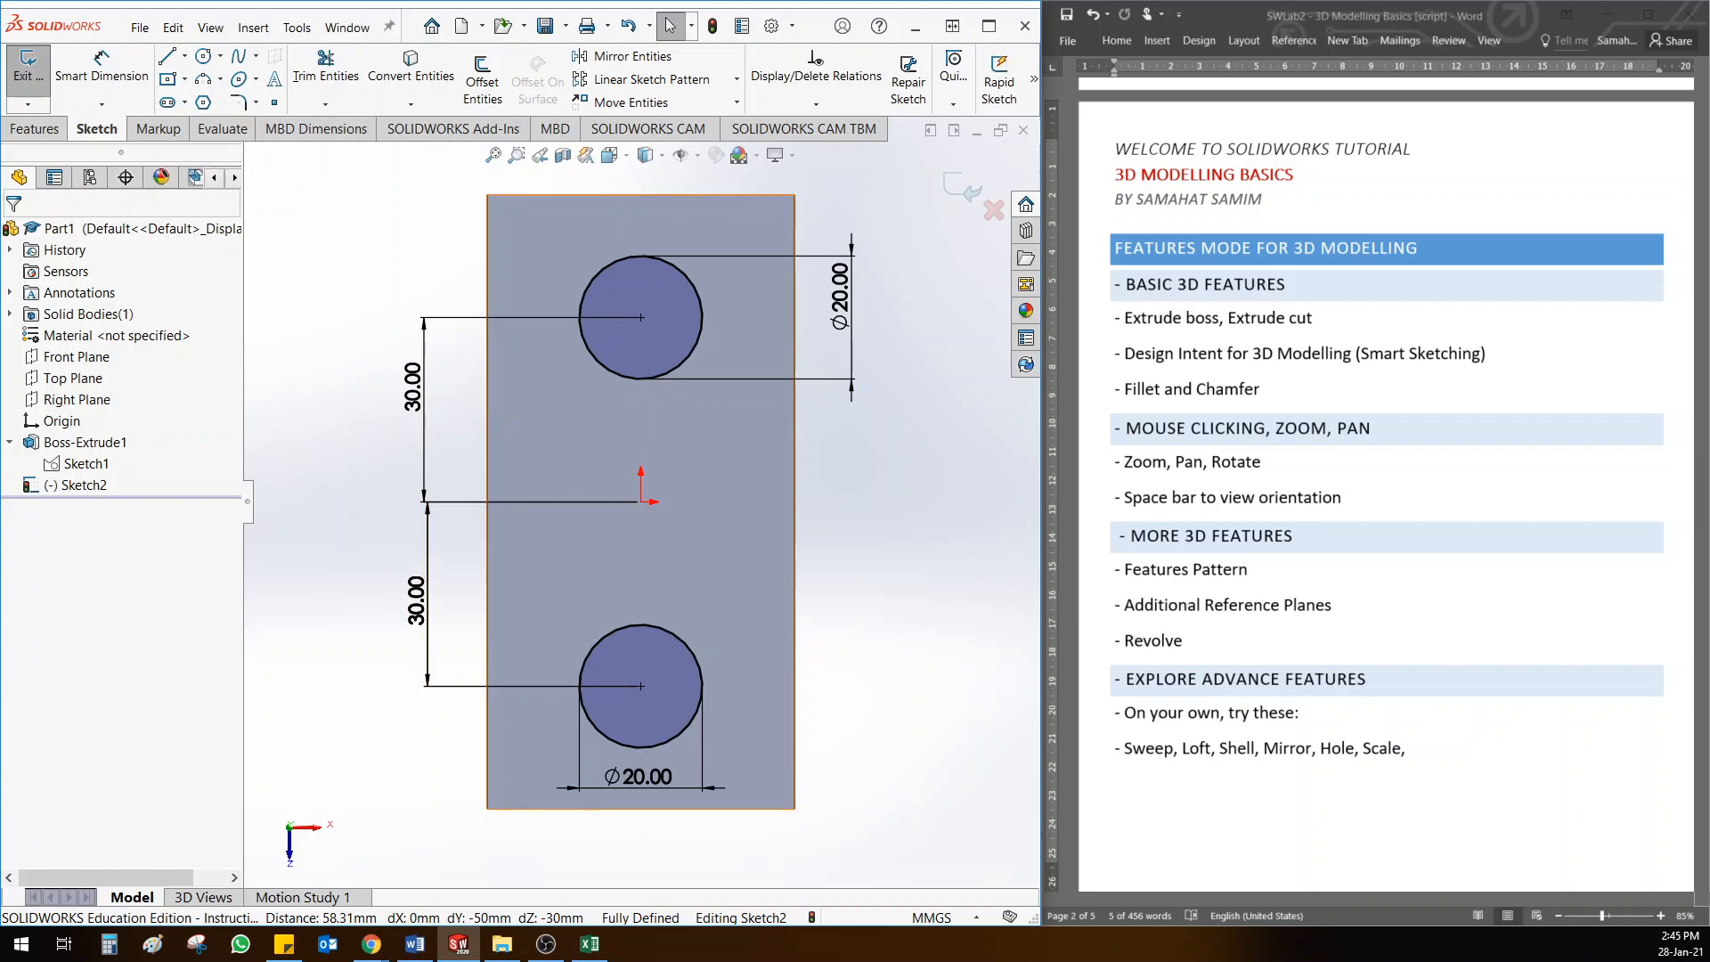
Extrude both 20 mm circles upward from the block's top face as a 30 mm blind boss, working in isometric view.
key(space)
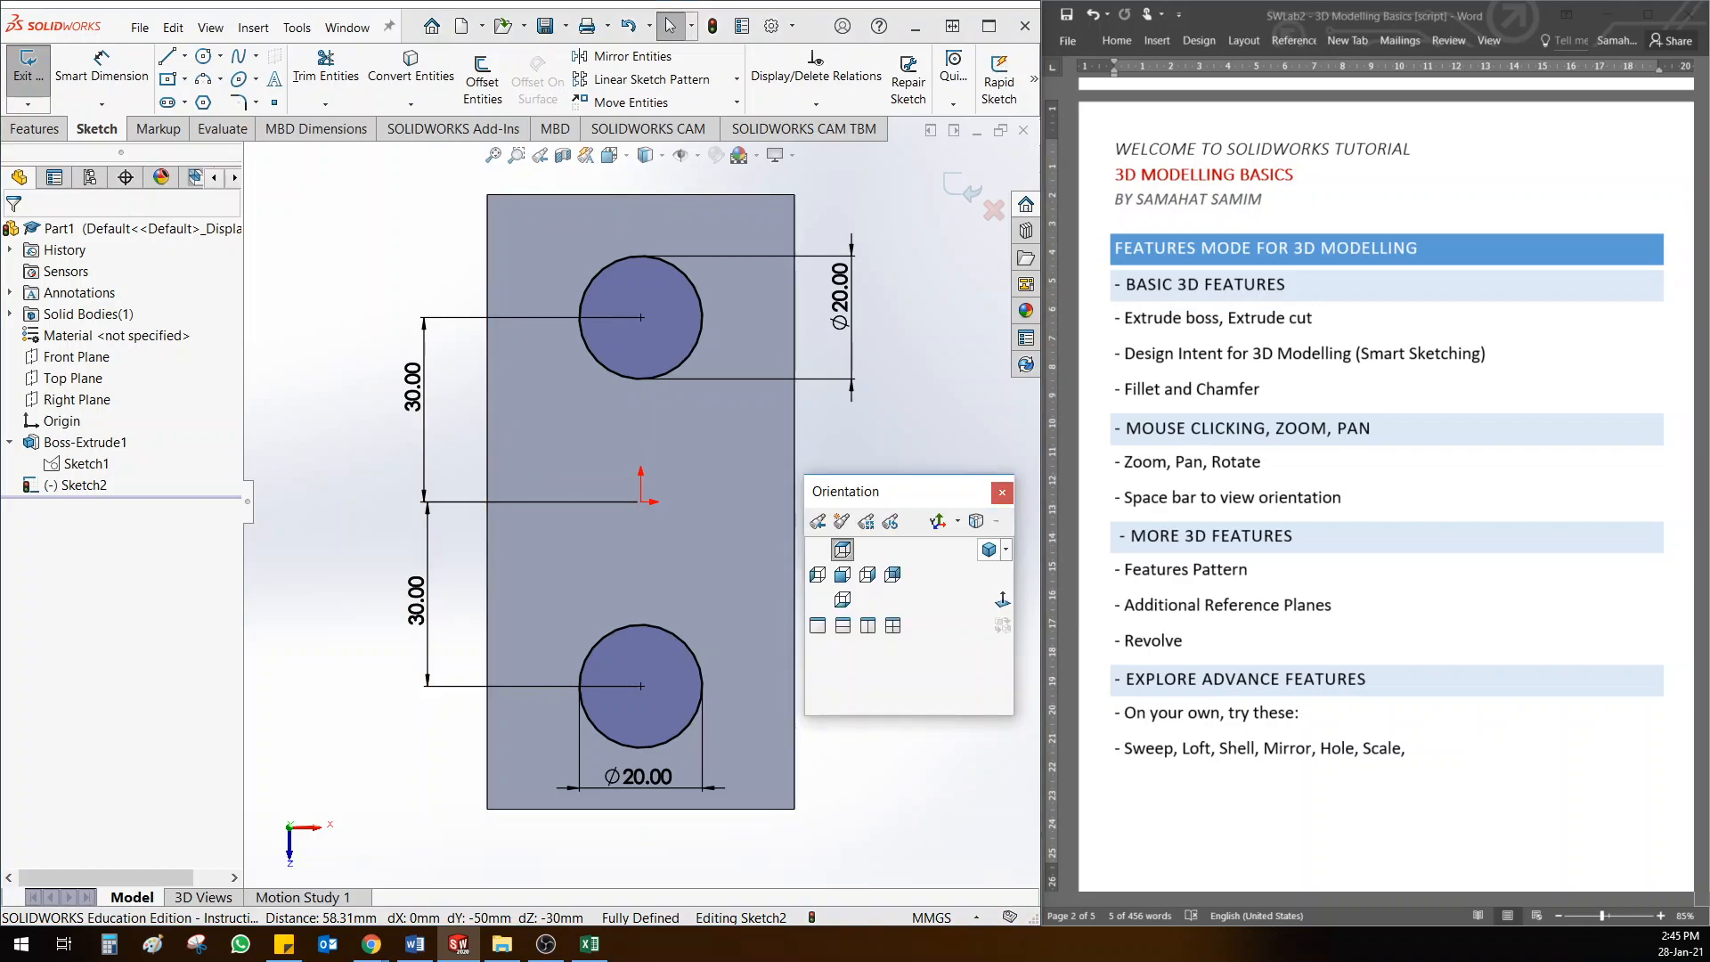
click(987, 550)
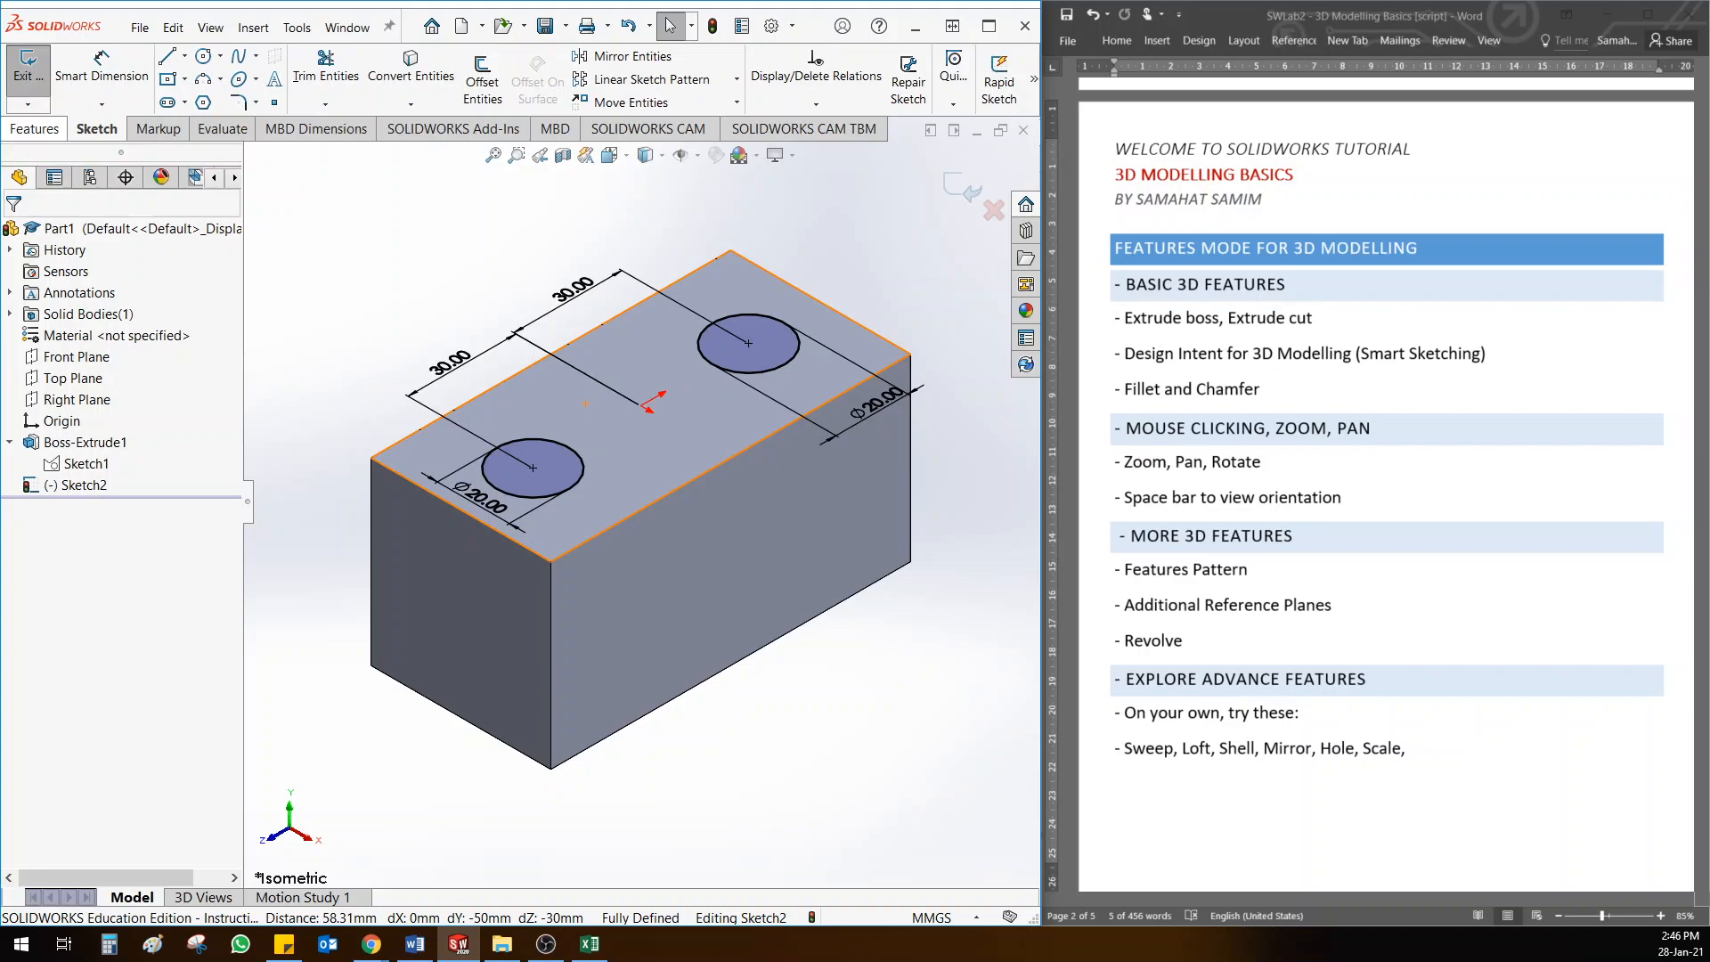
click(35, 129)
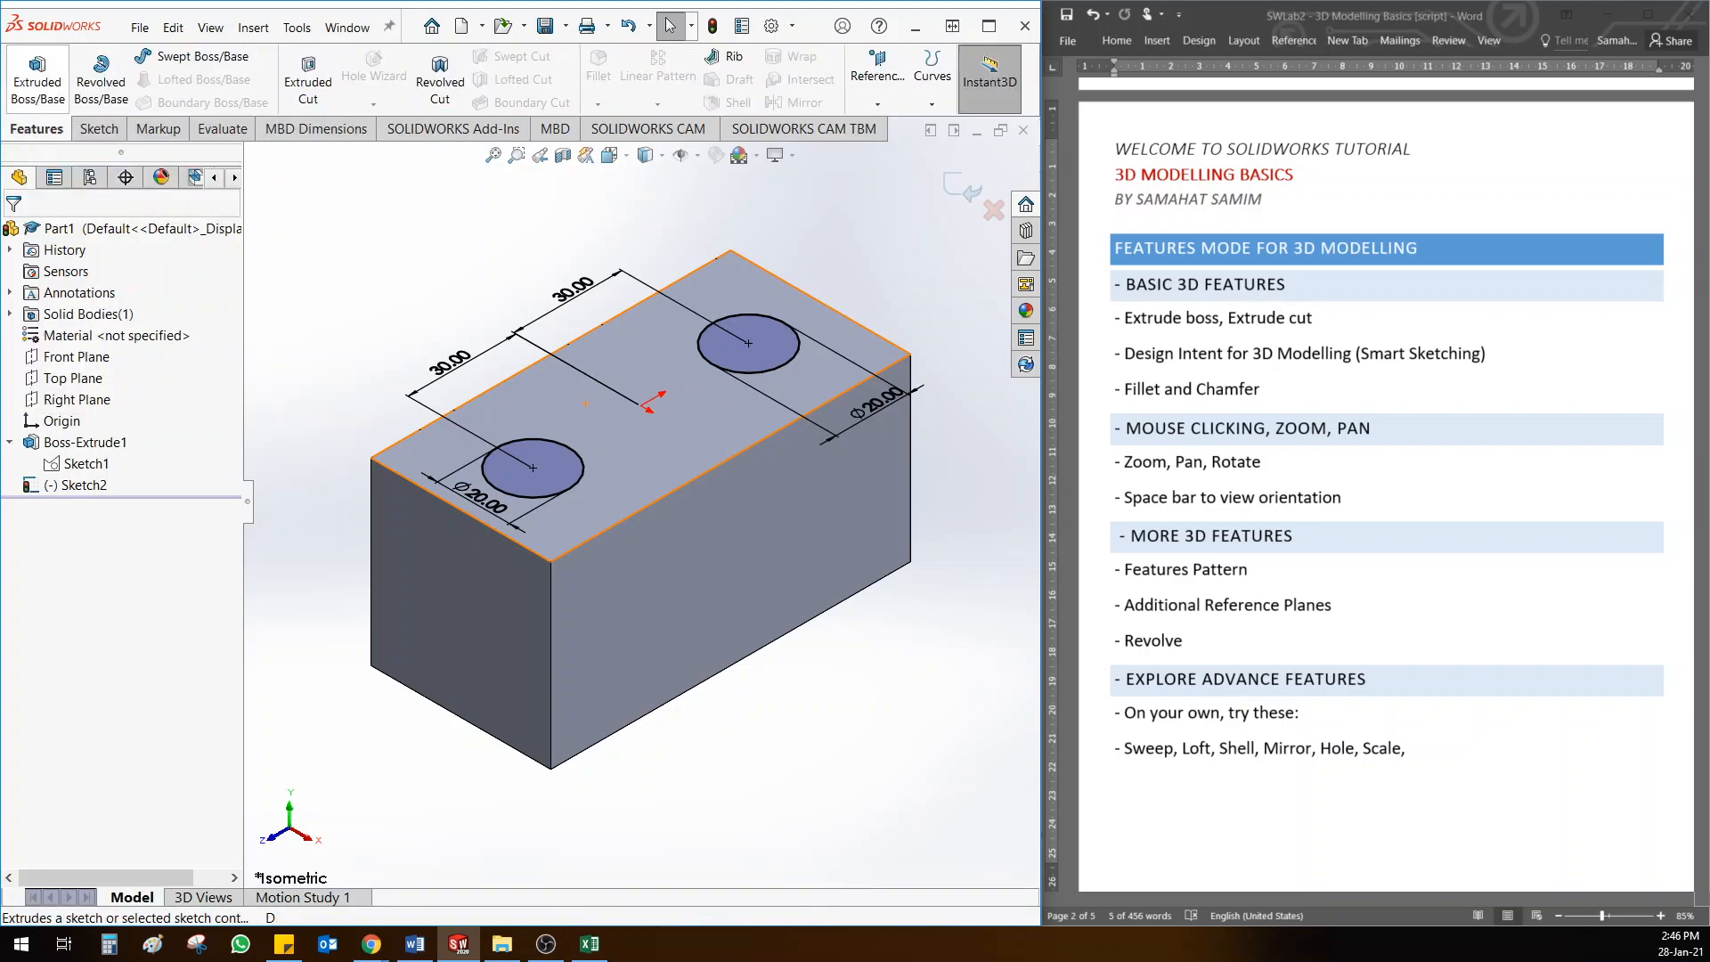
click(38, 80)
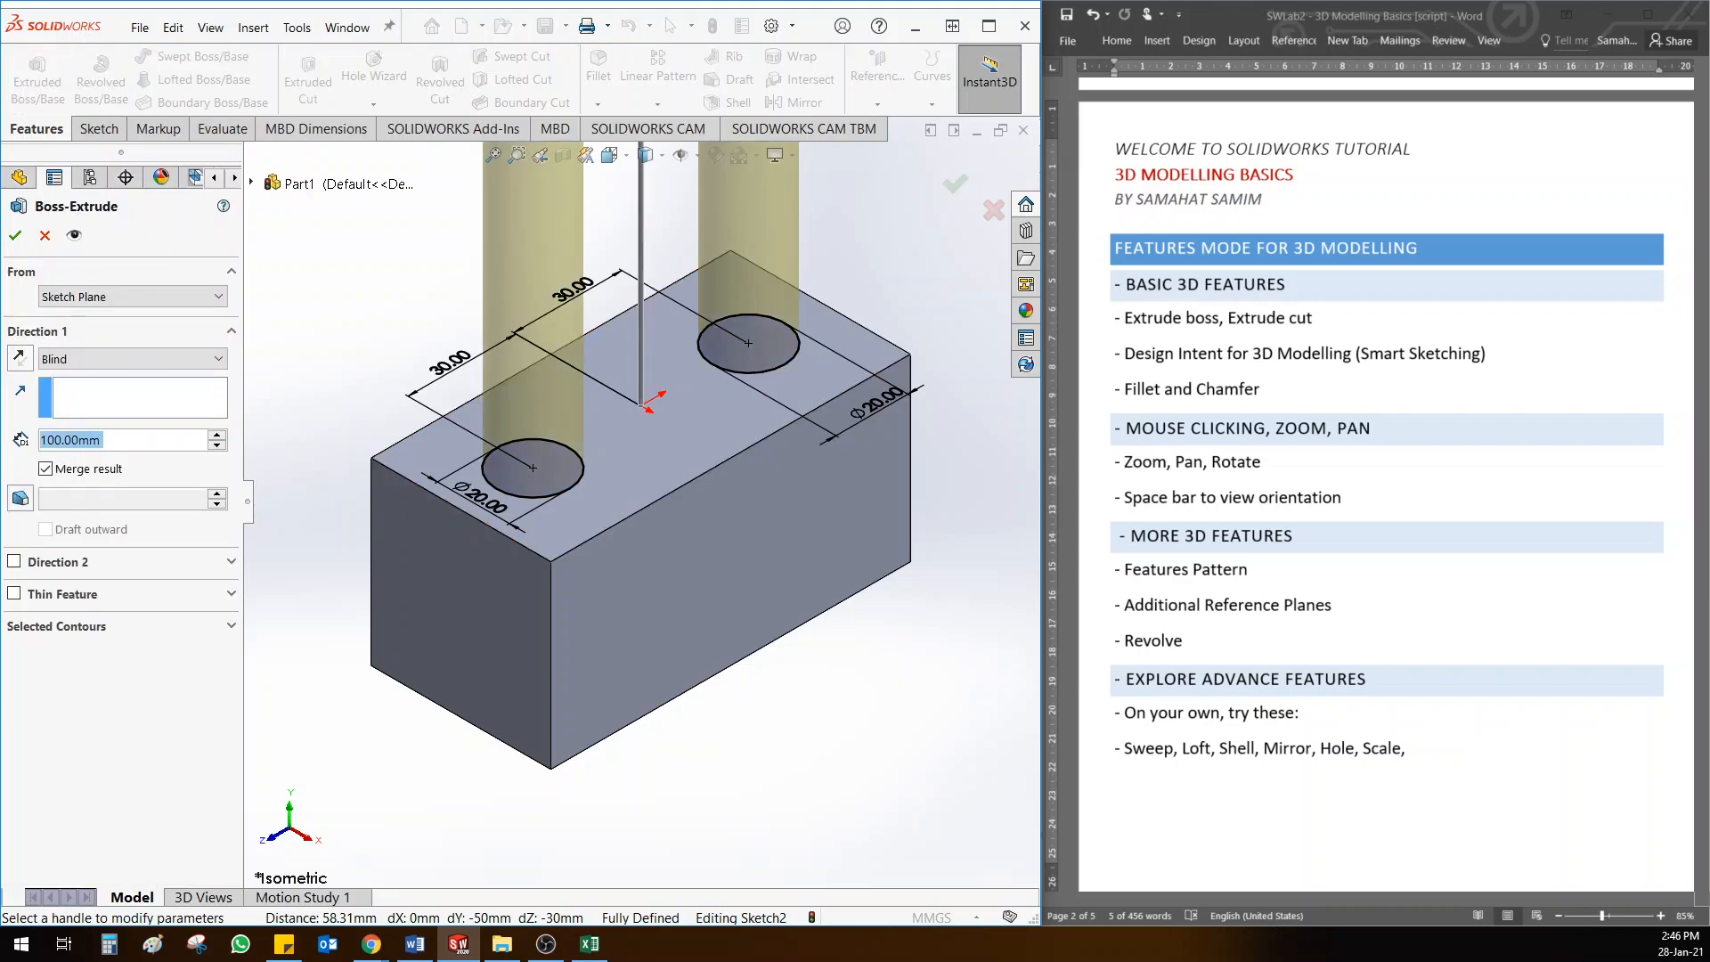
scroll(642, 500, up, 3)
scroll(640, 508, up, 3)
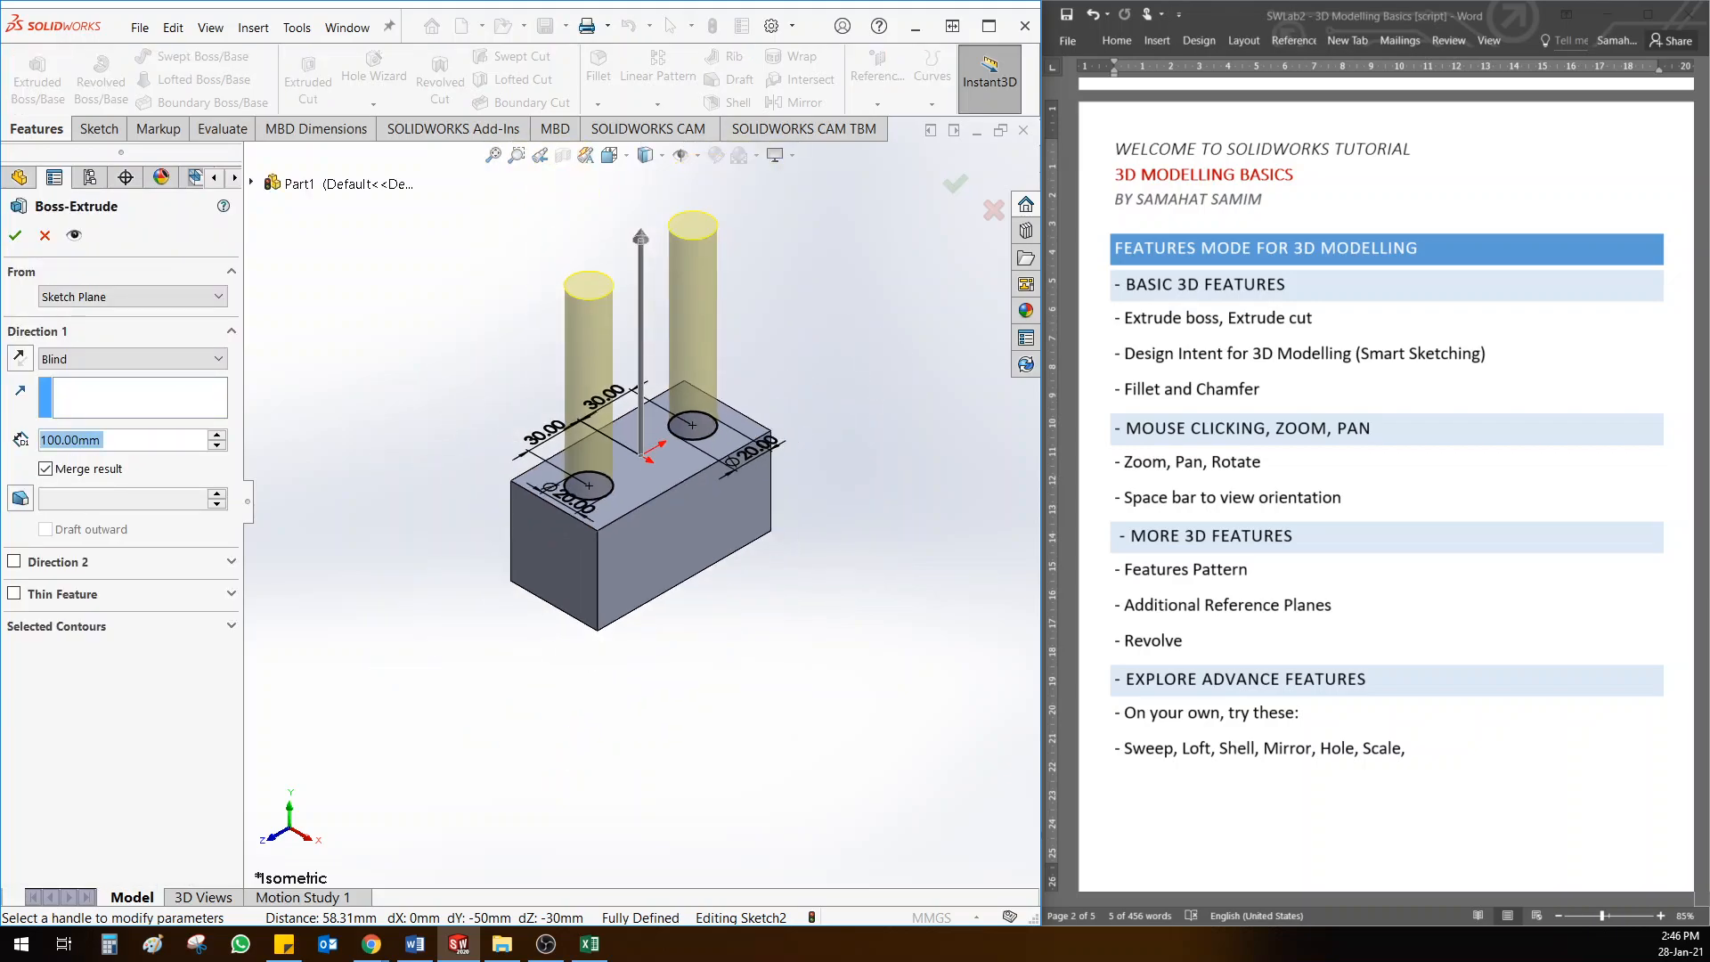
scroll(706, 244, down, 2)
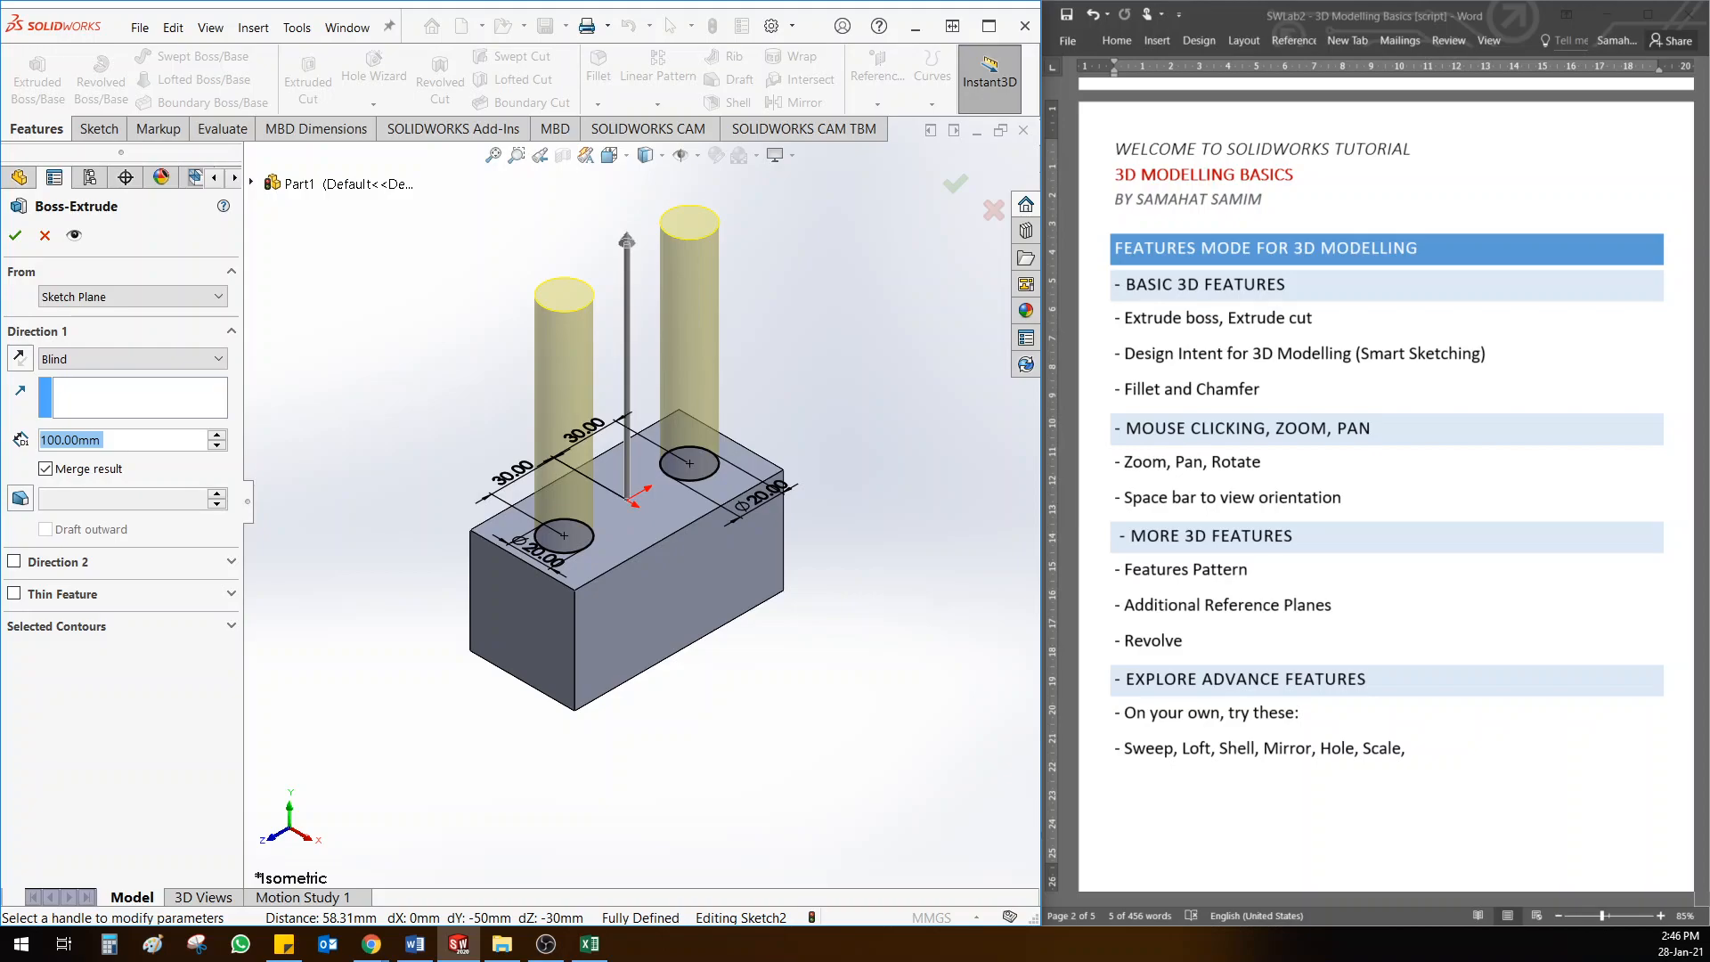
click(134, 440)
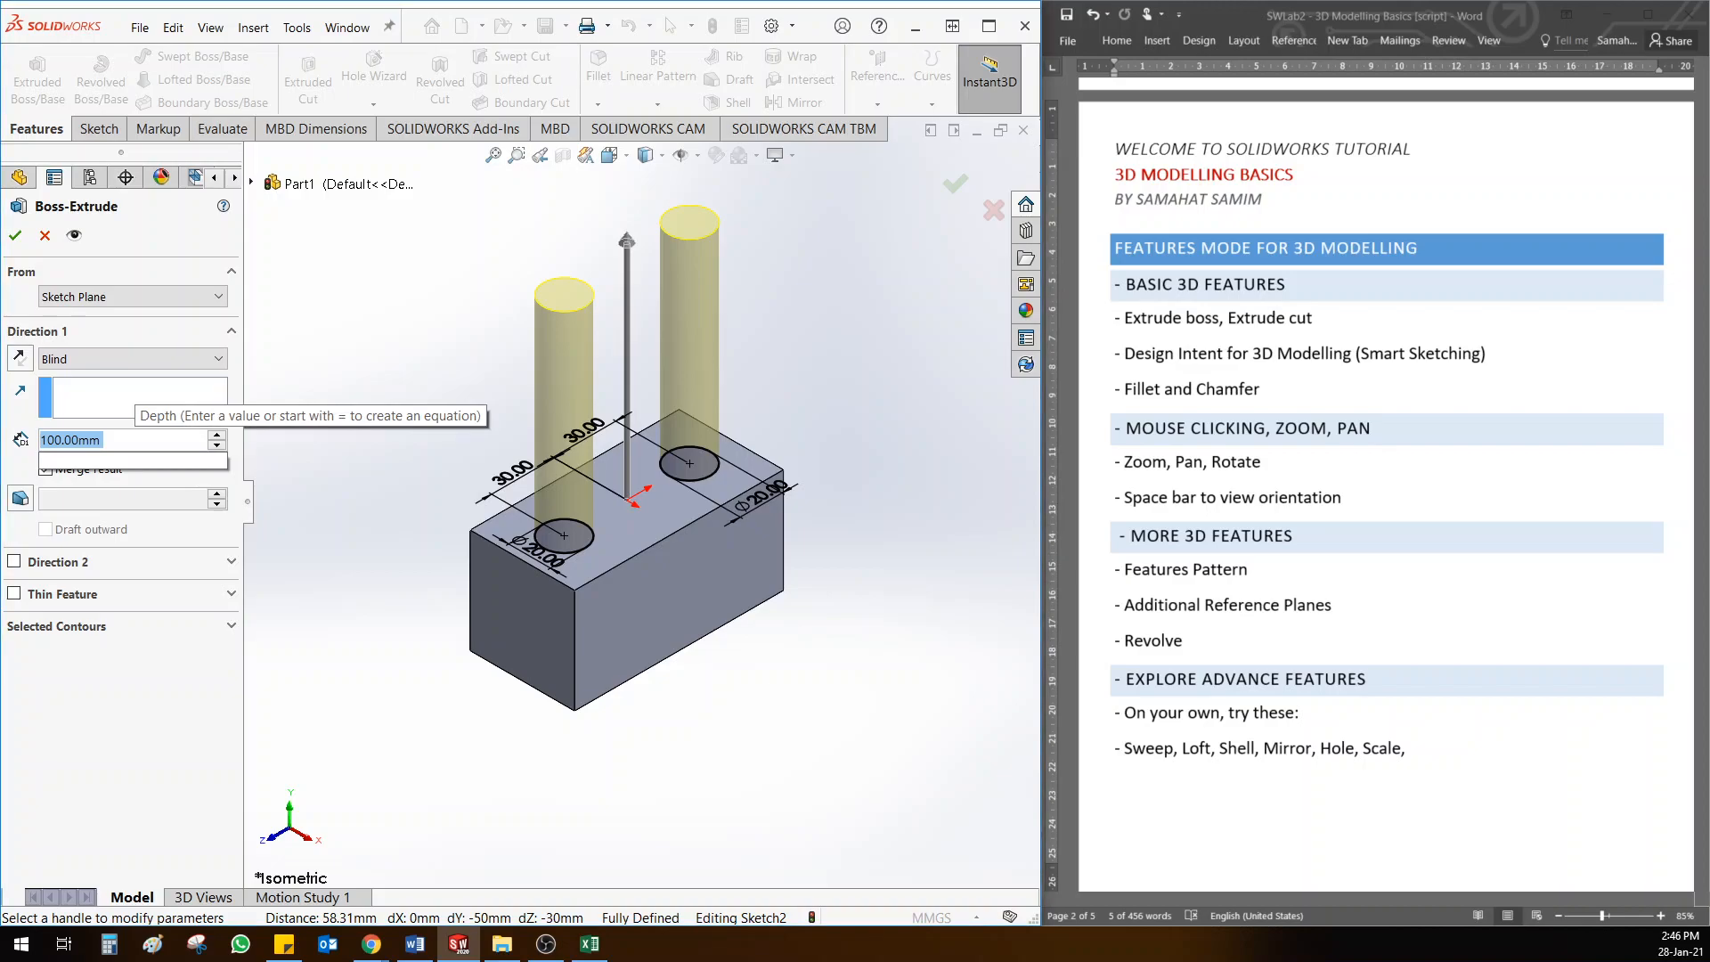
key(ctrl+a)
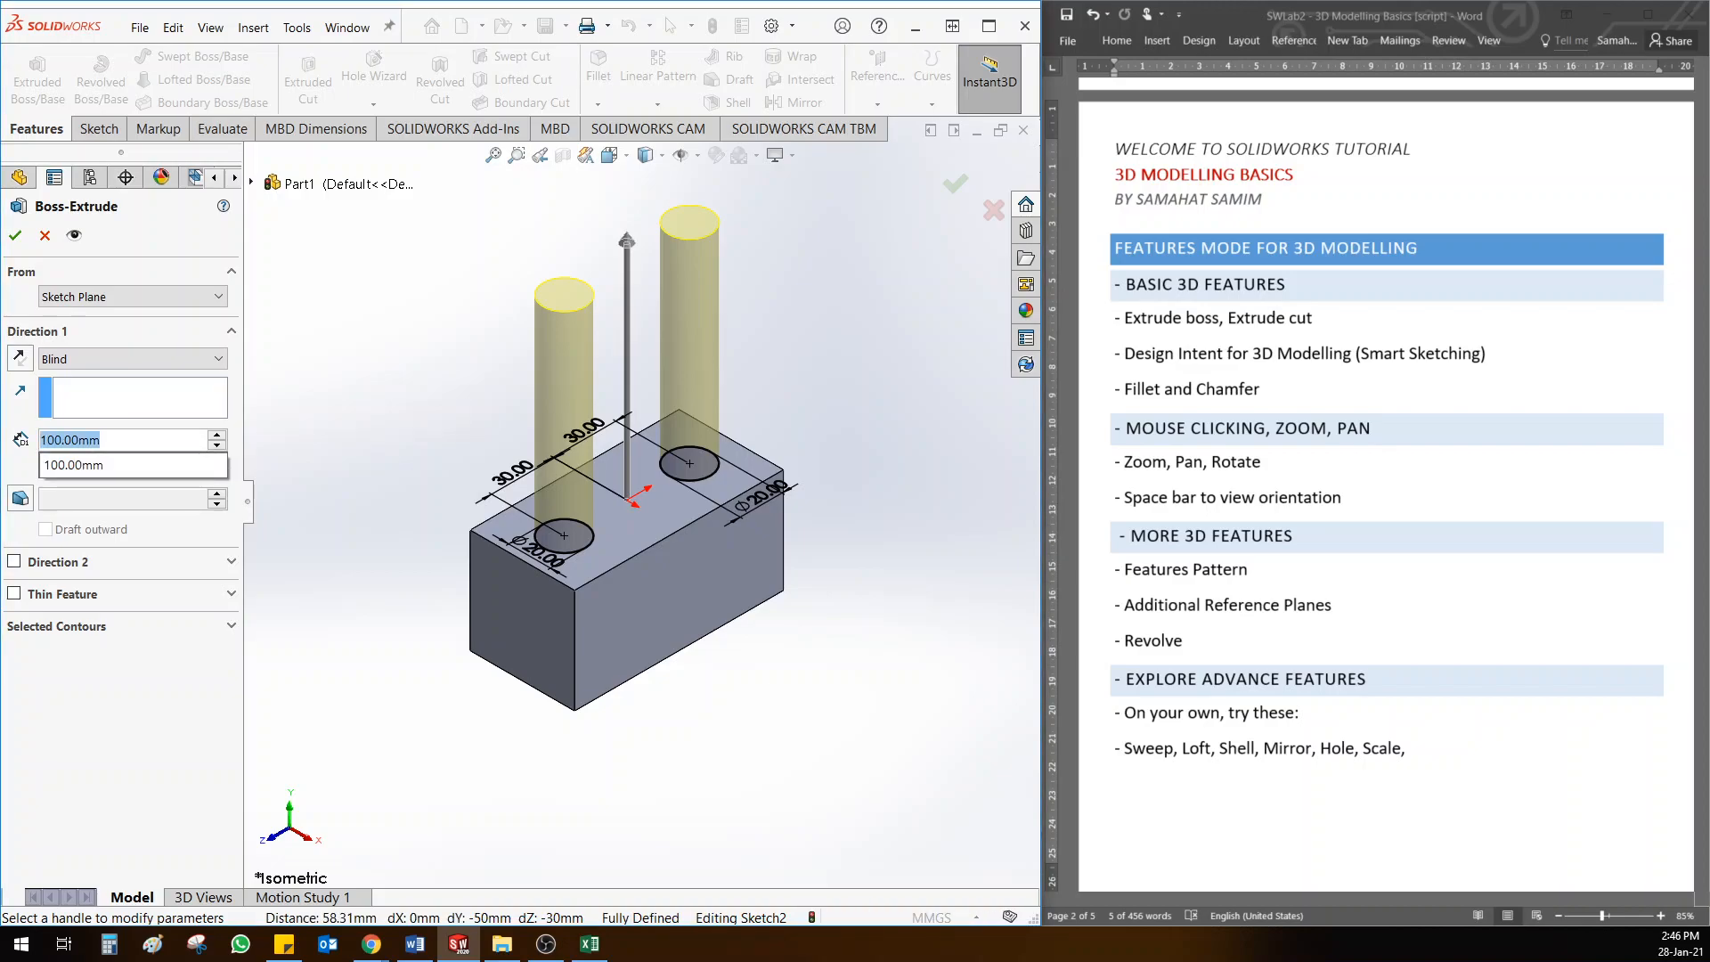
text(3)
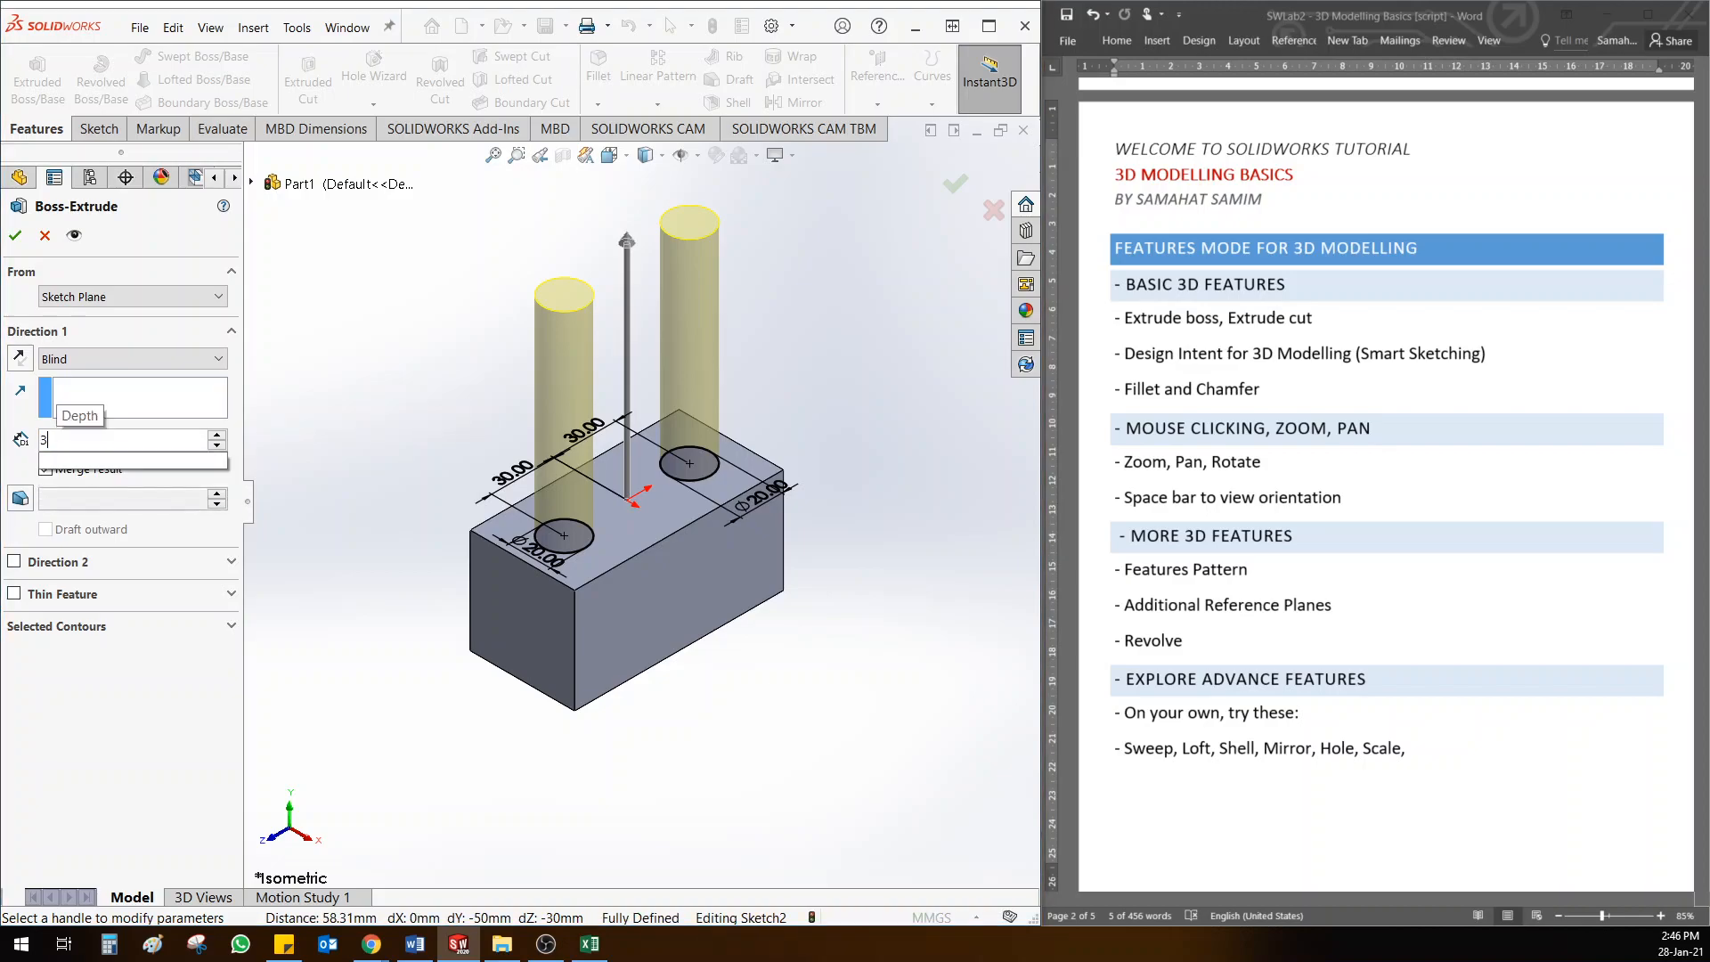
text(0)
key(Return)
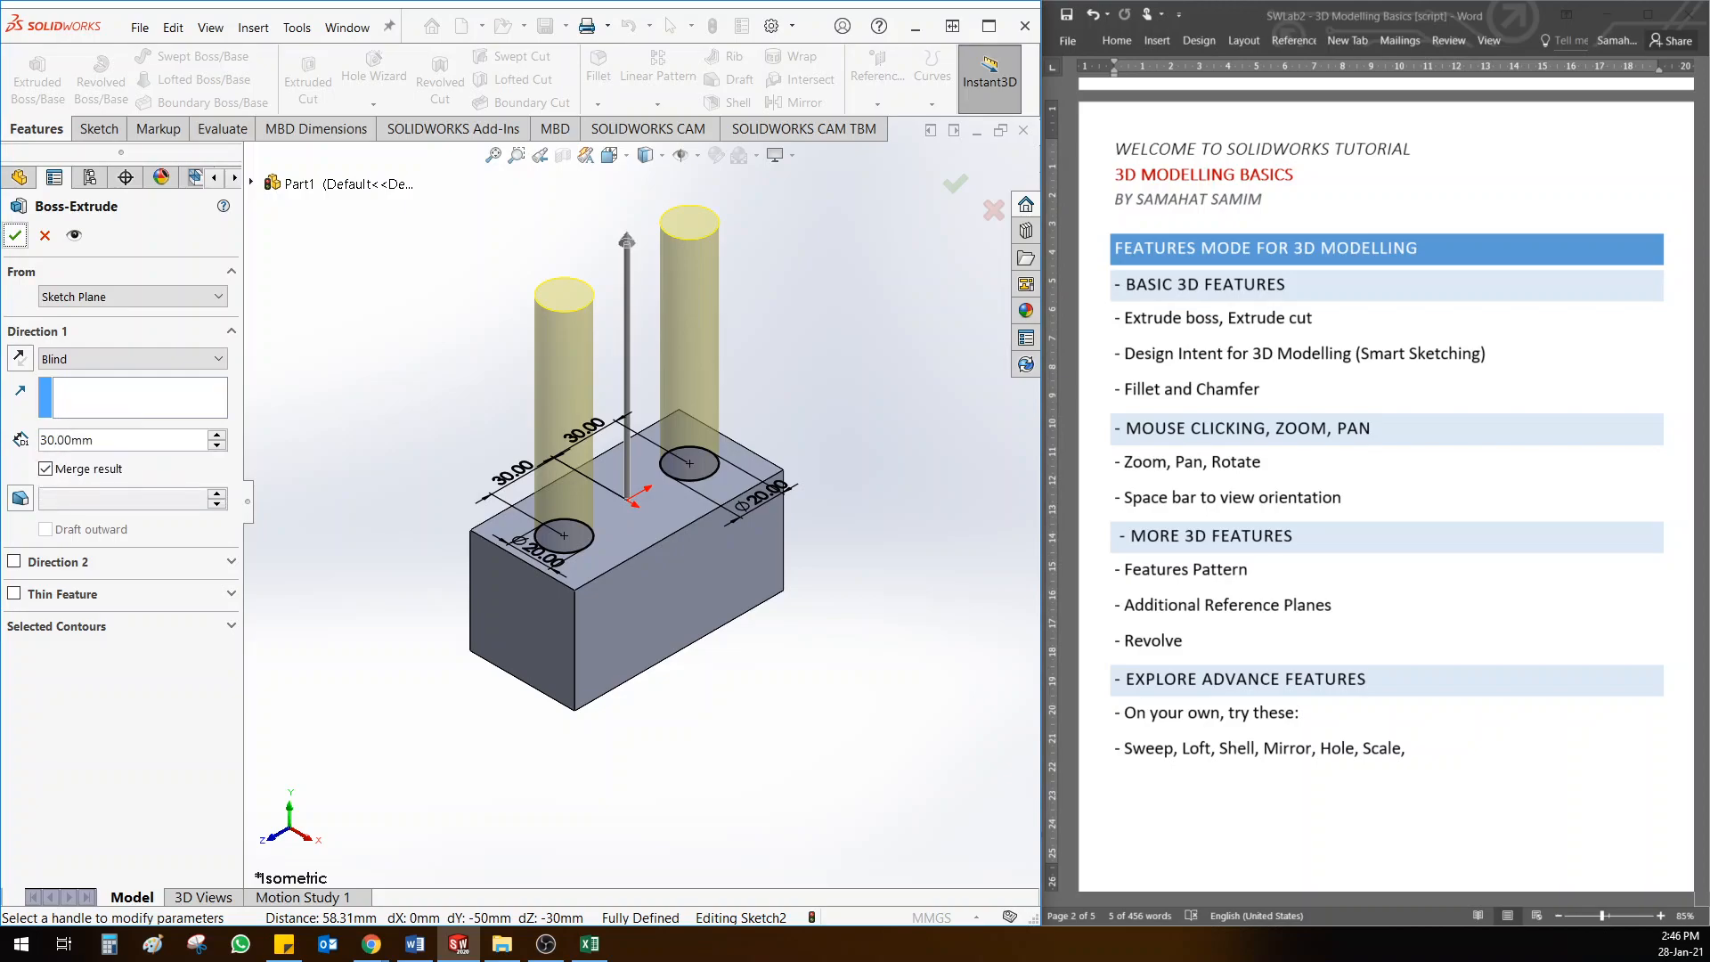
click(15, 235)
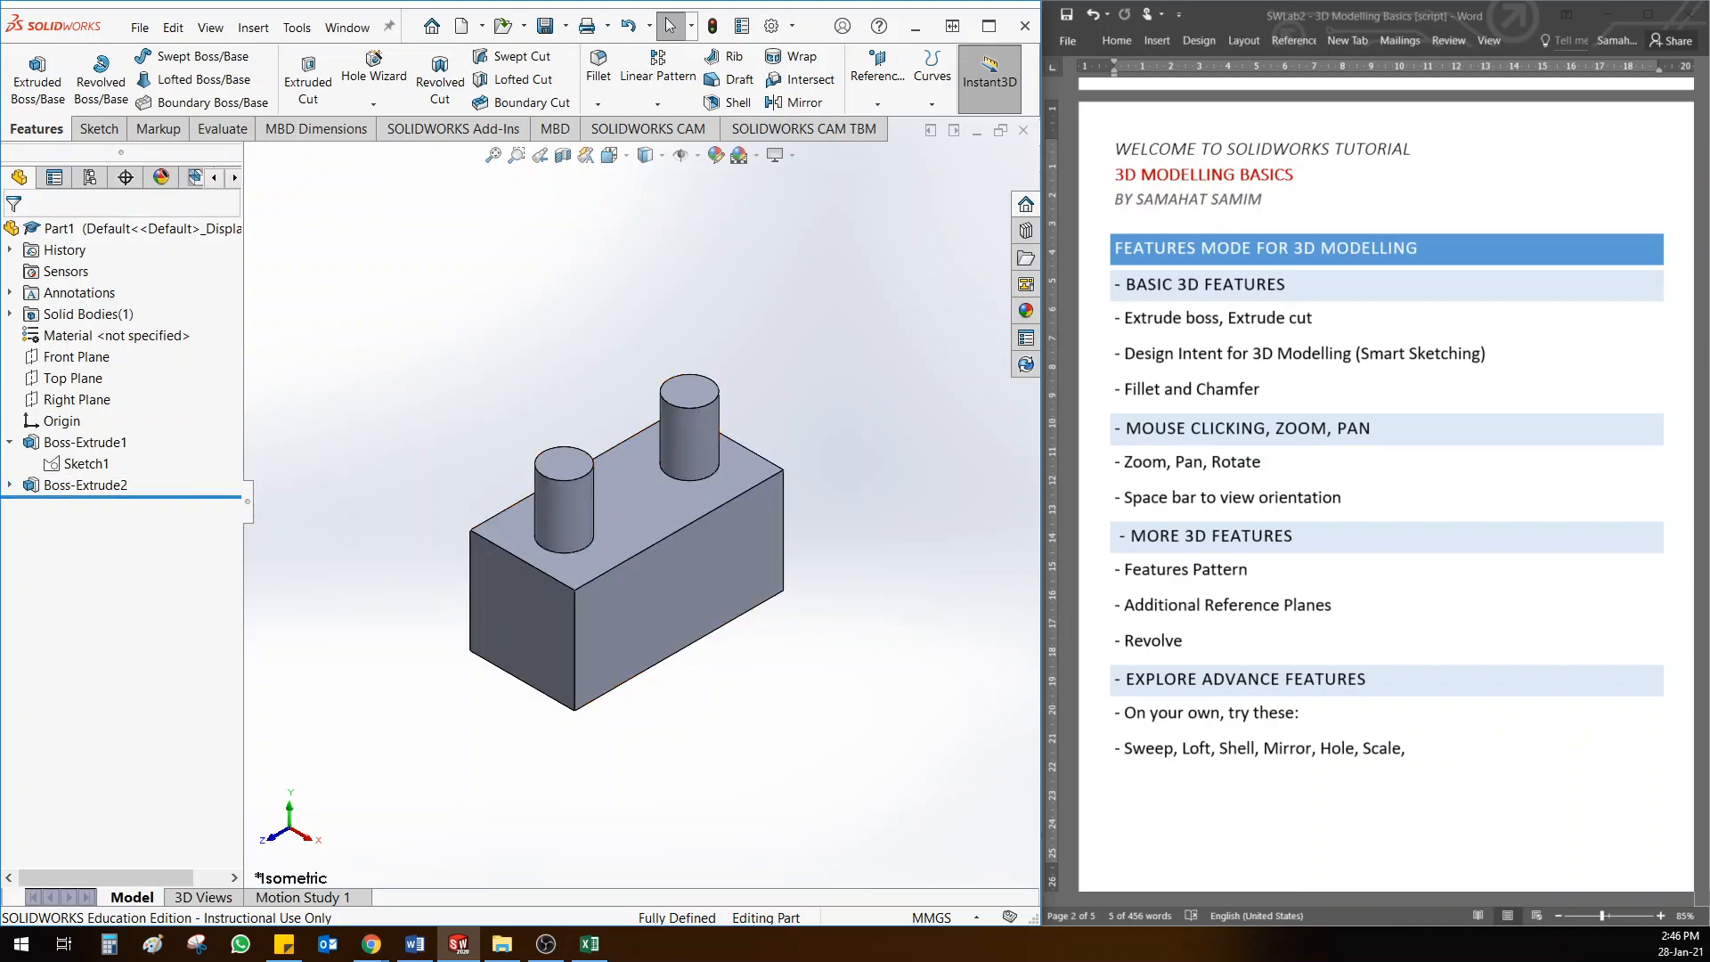
Examine the block and cylinder extrusions and the sketch behind each by highlighting them in the feature tree and model.
click(10, 485)
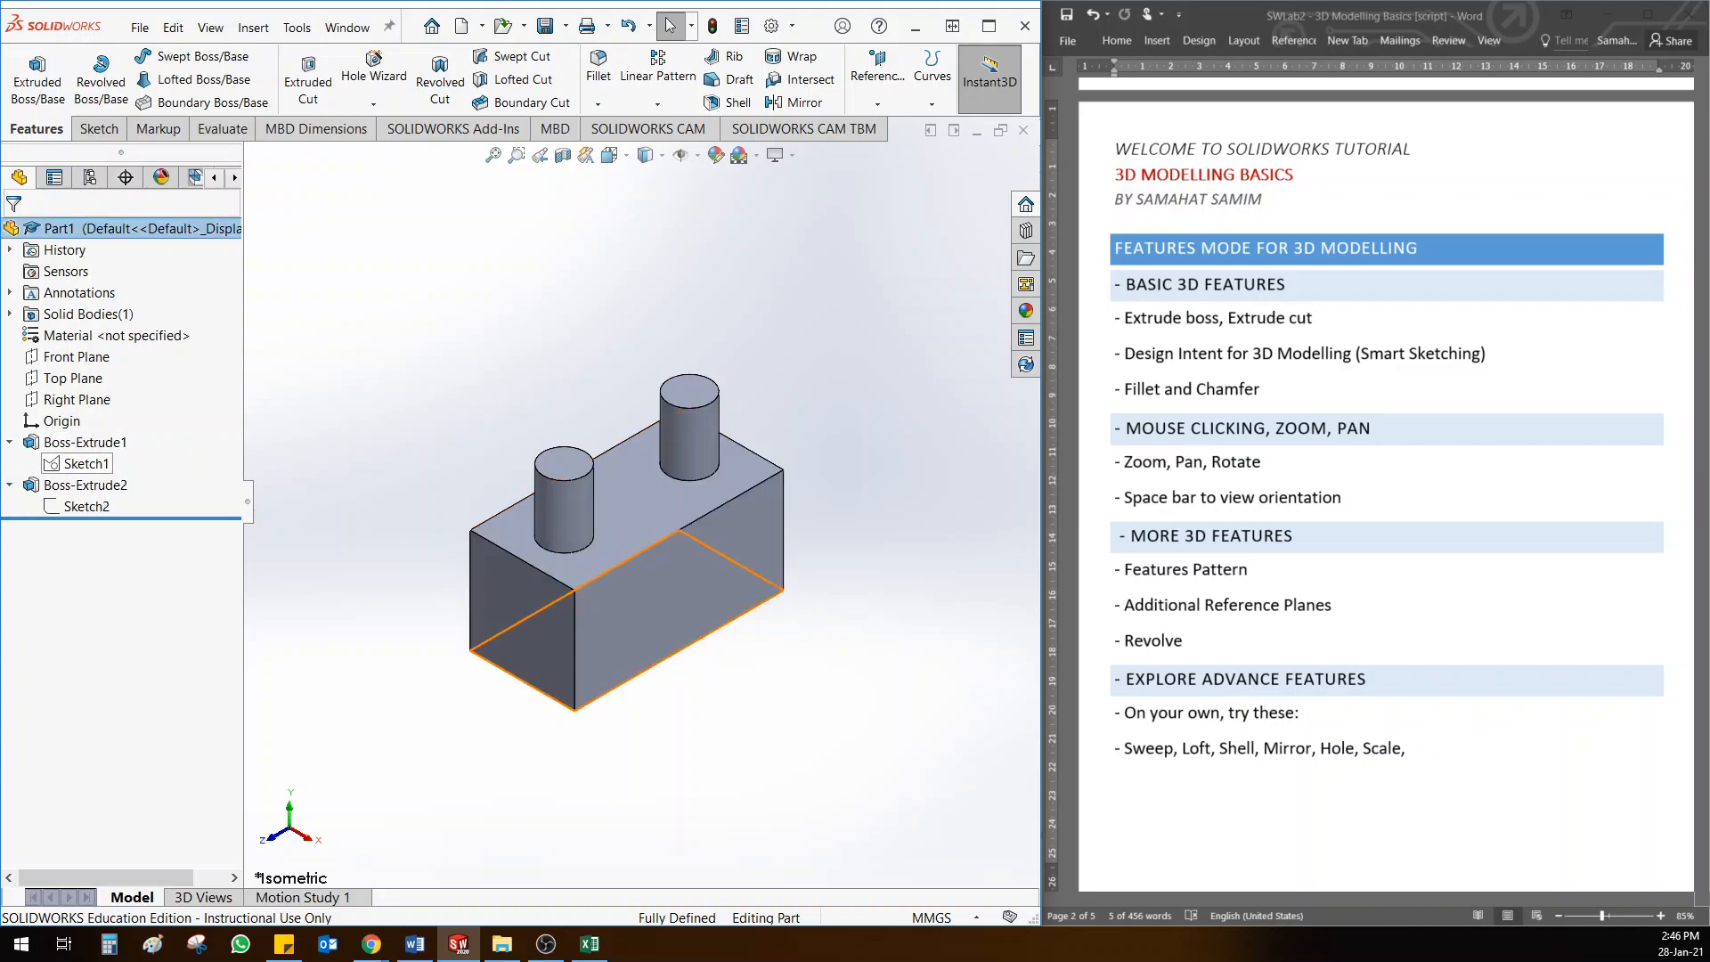
click(87, 463)
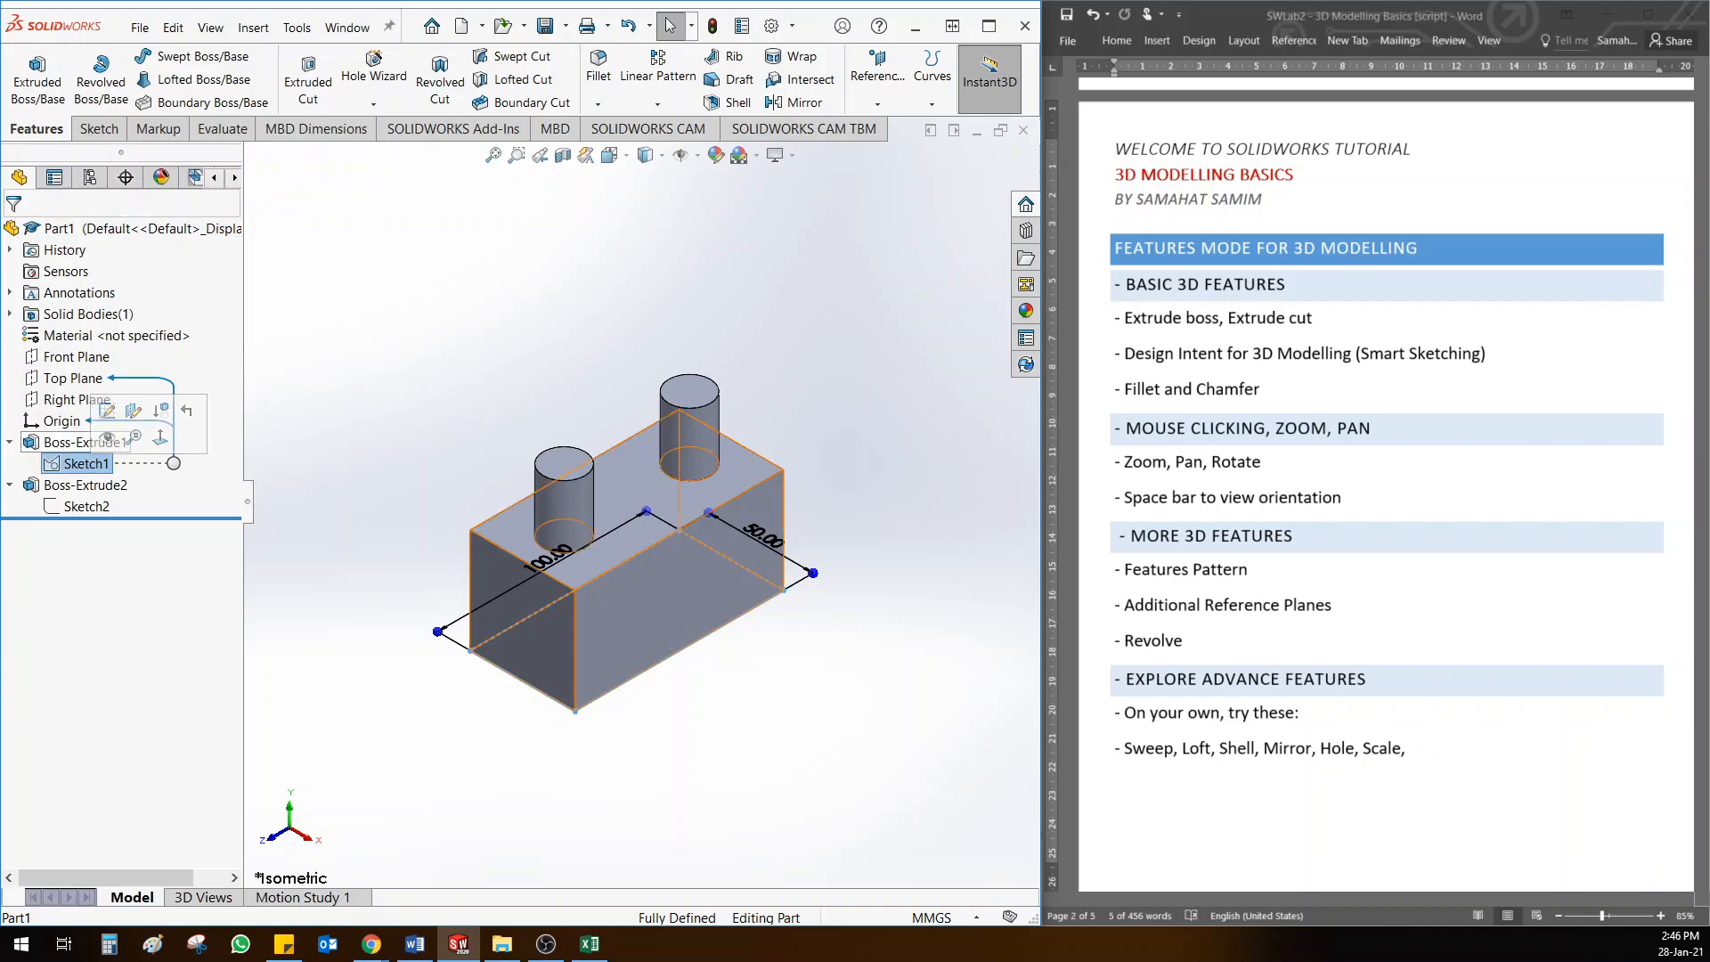
click(61, 443)
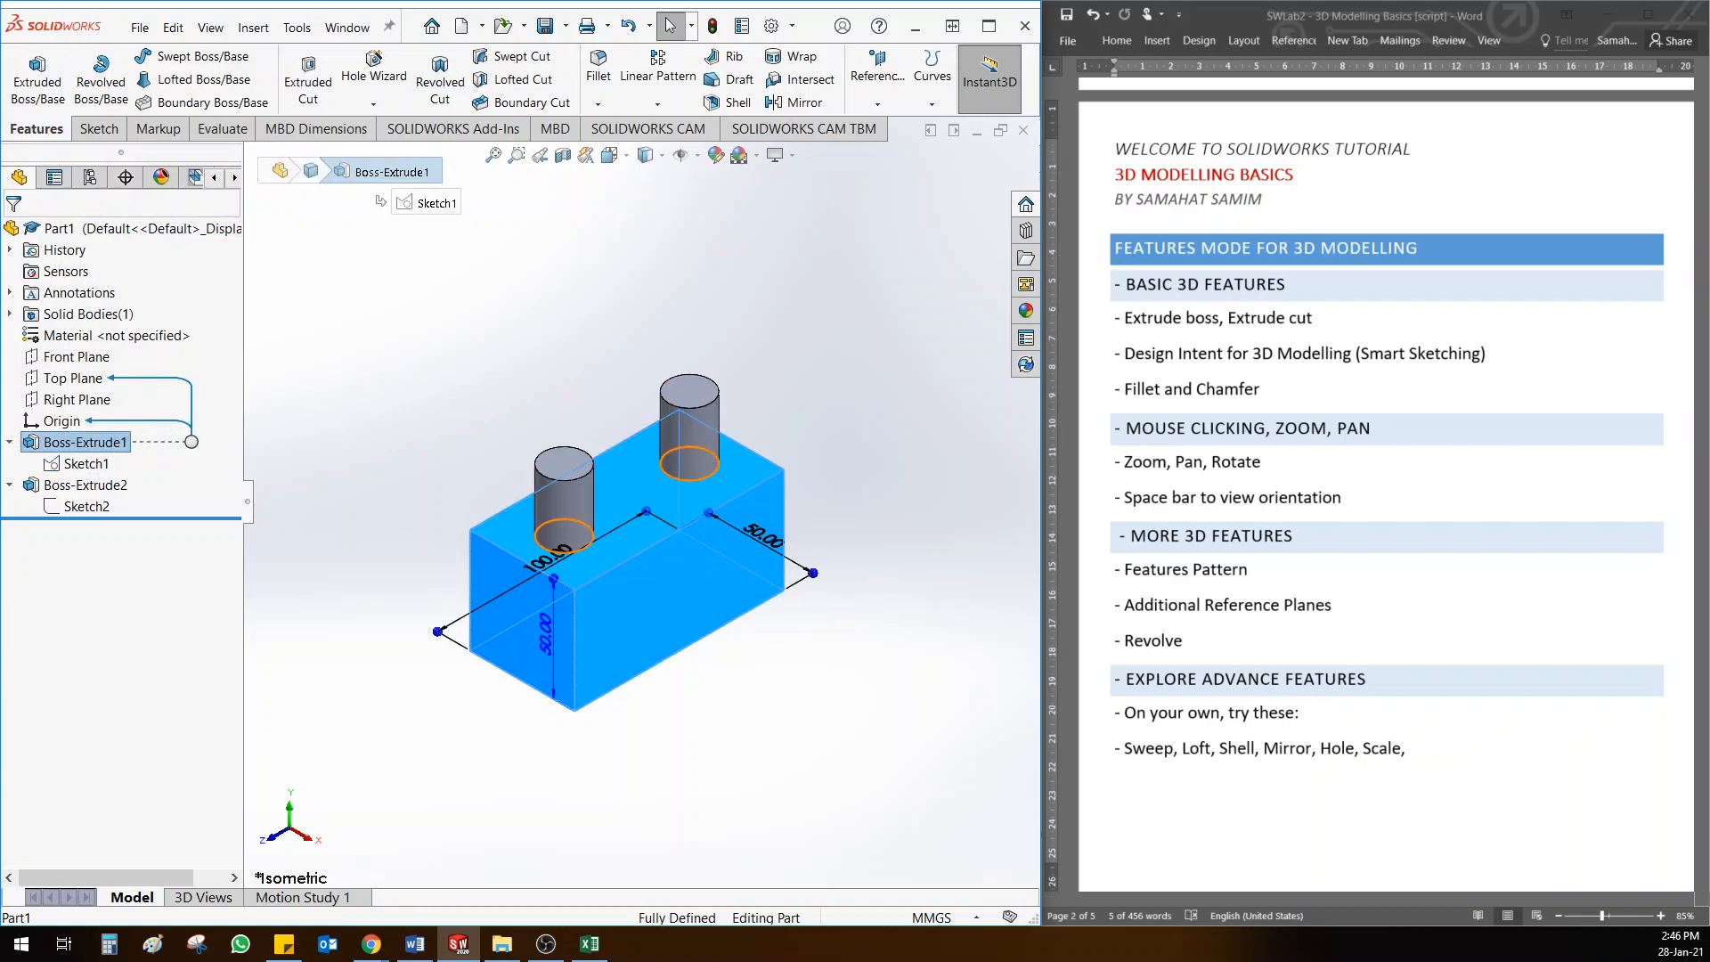
click(87, 506)
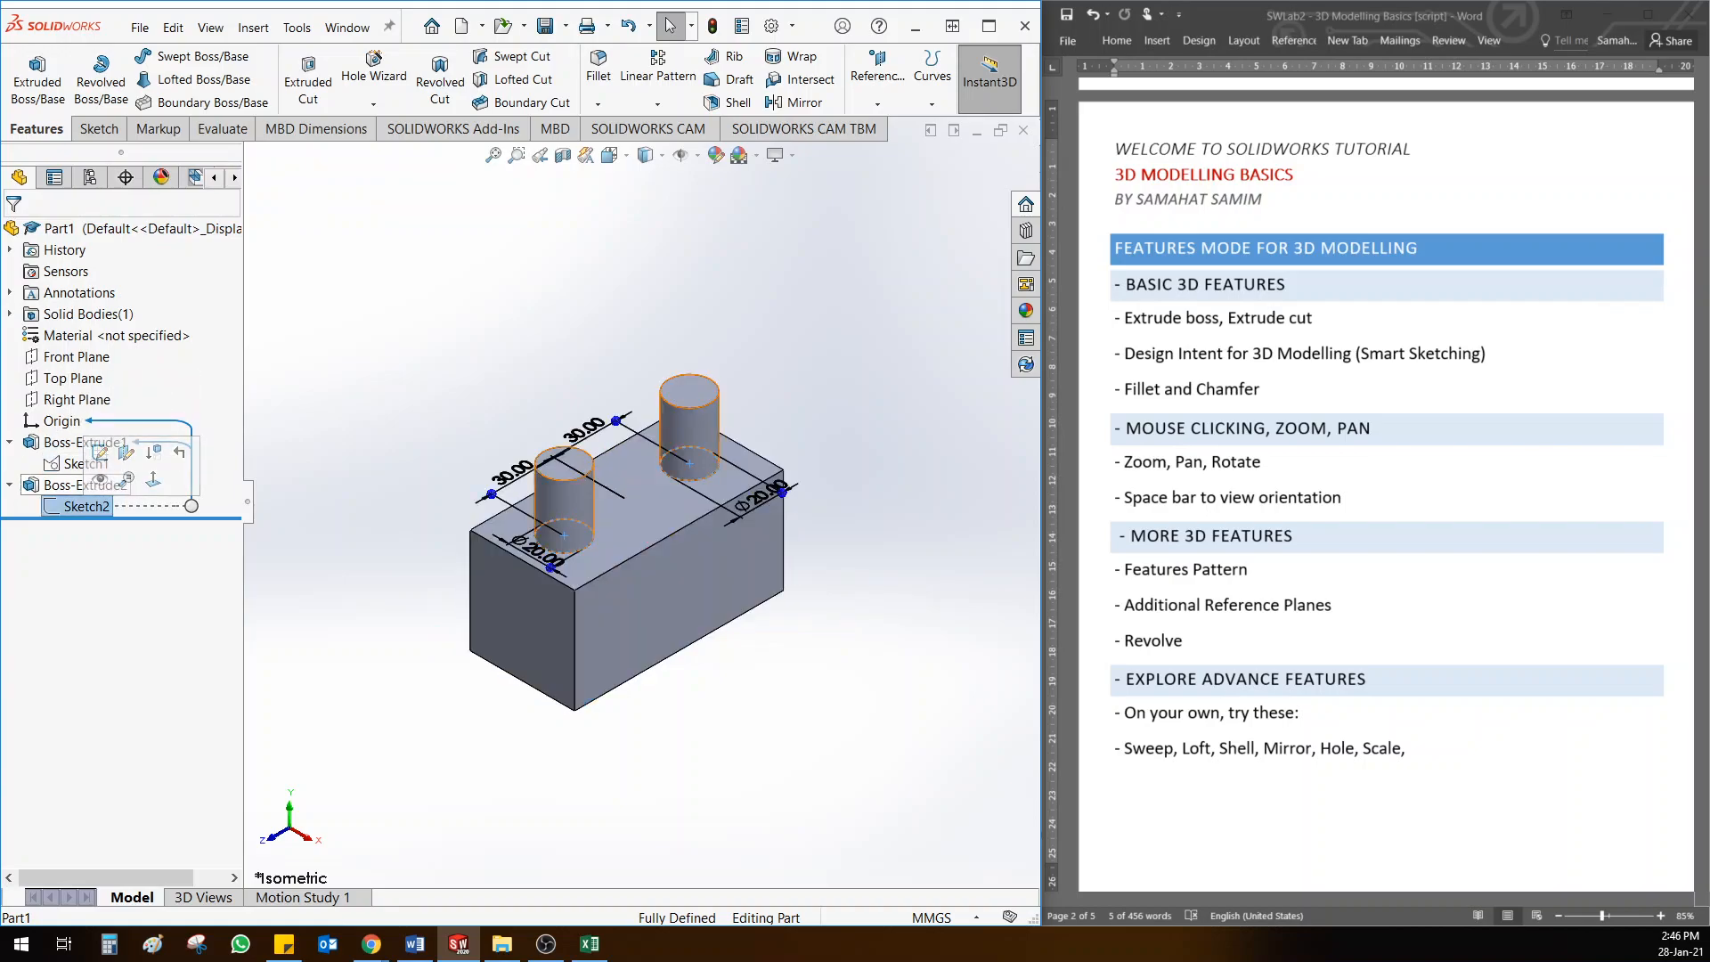
click(86, 485)
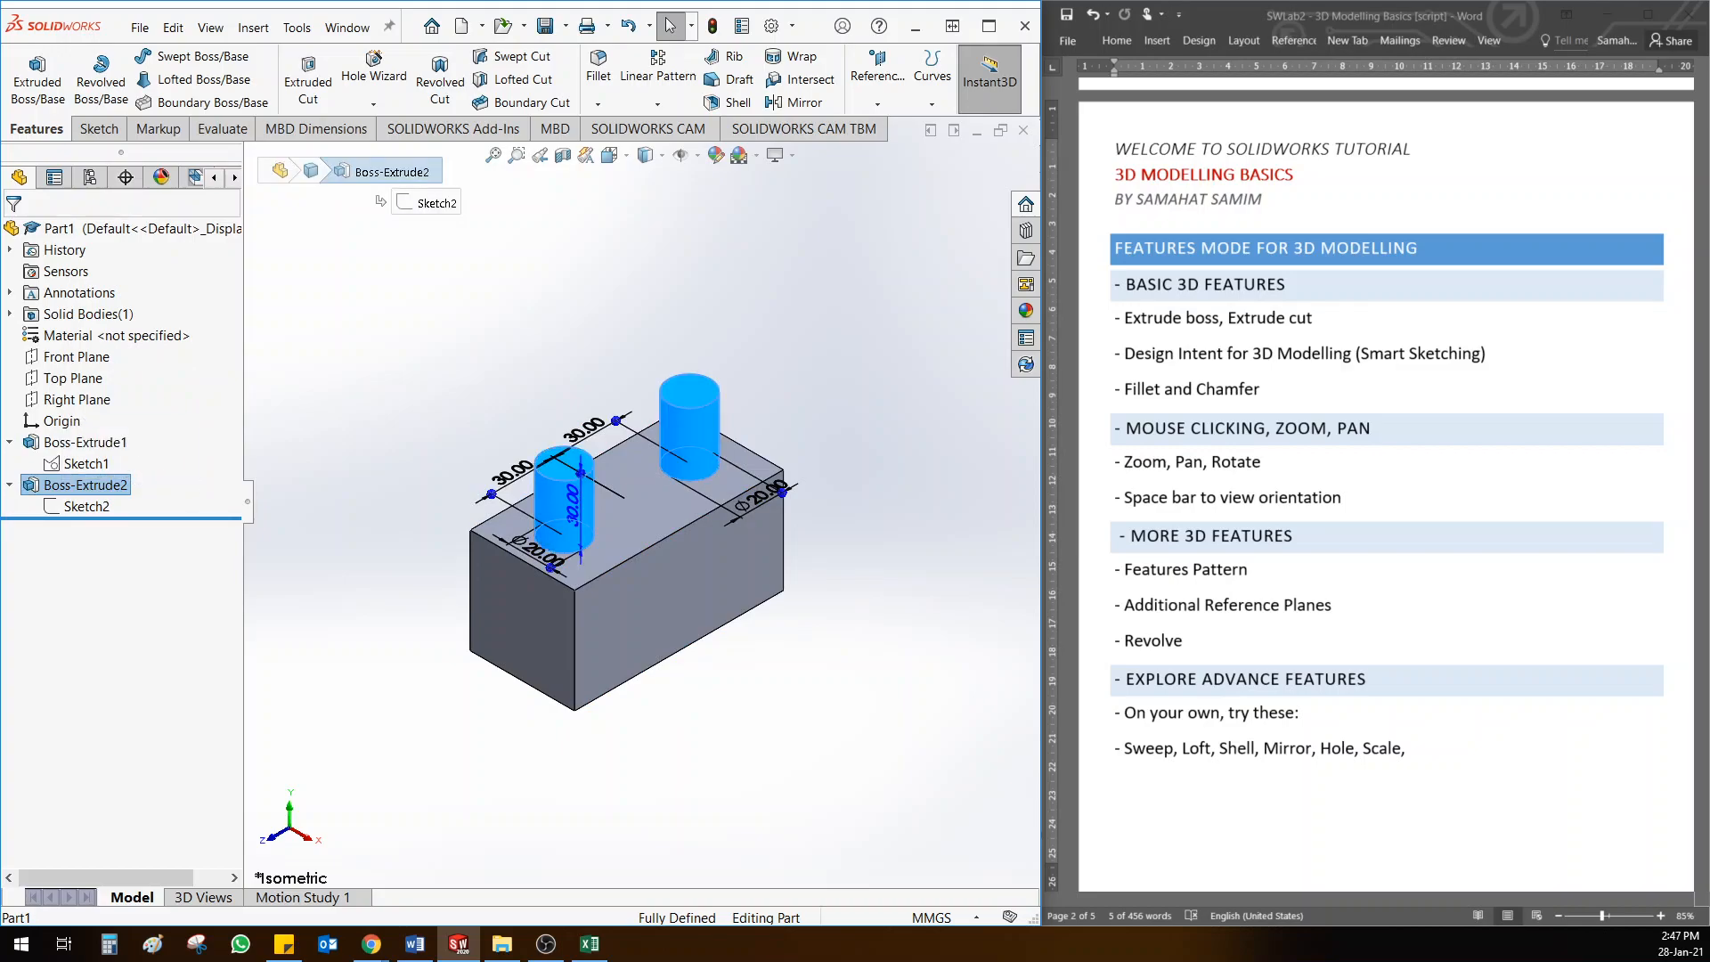
key(Escape)
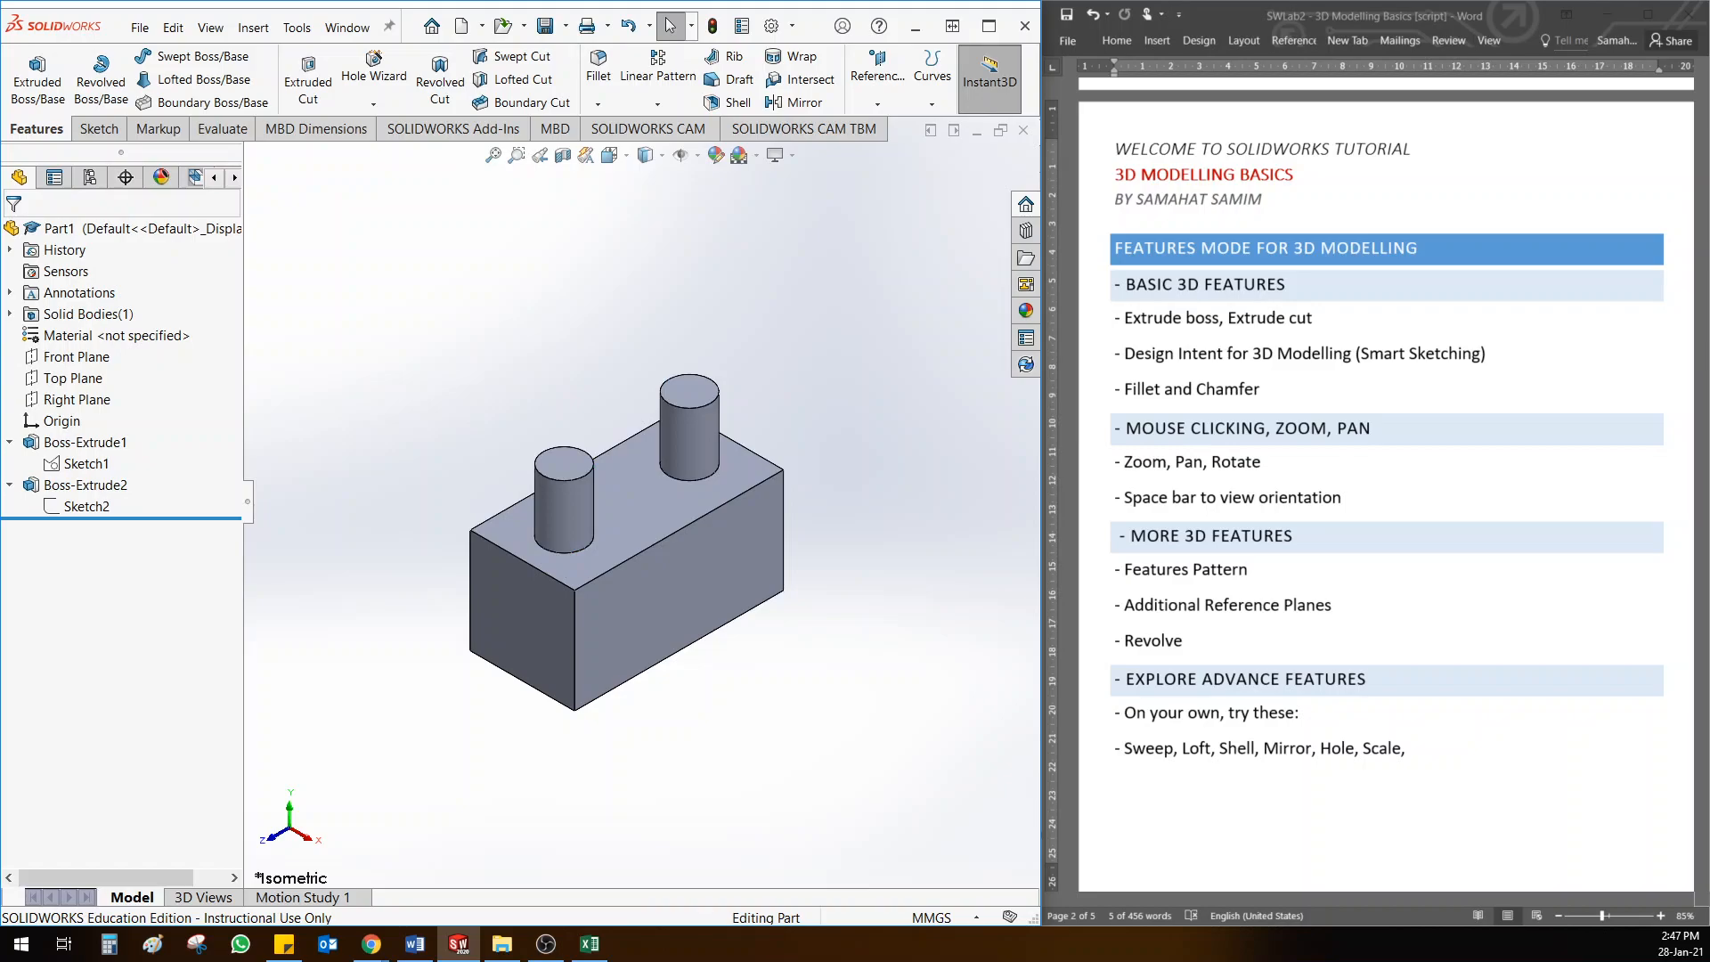
key(shift+z)
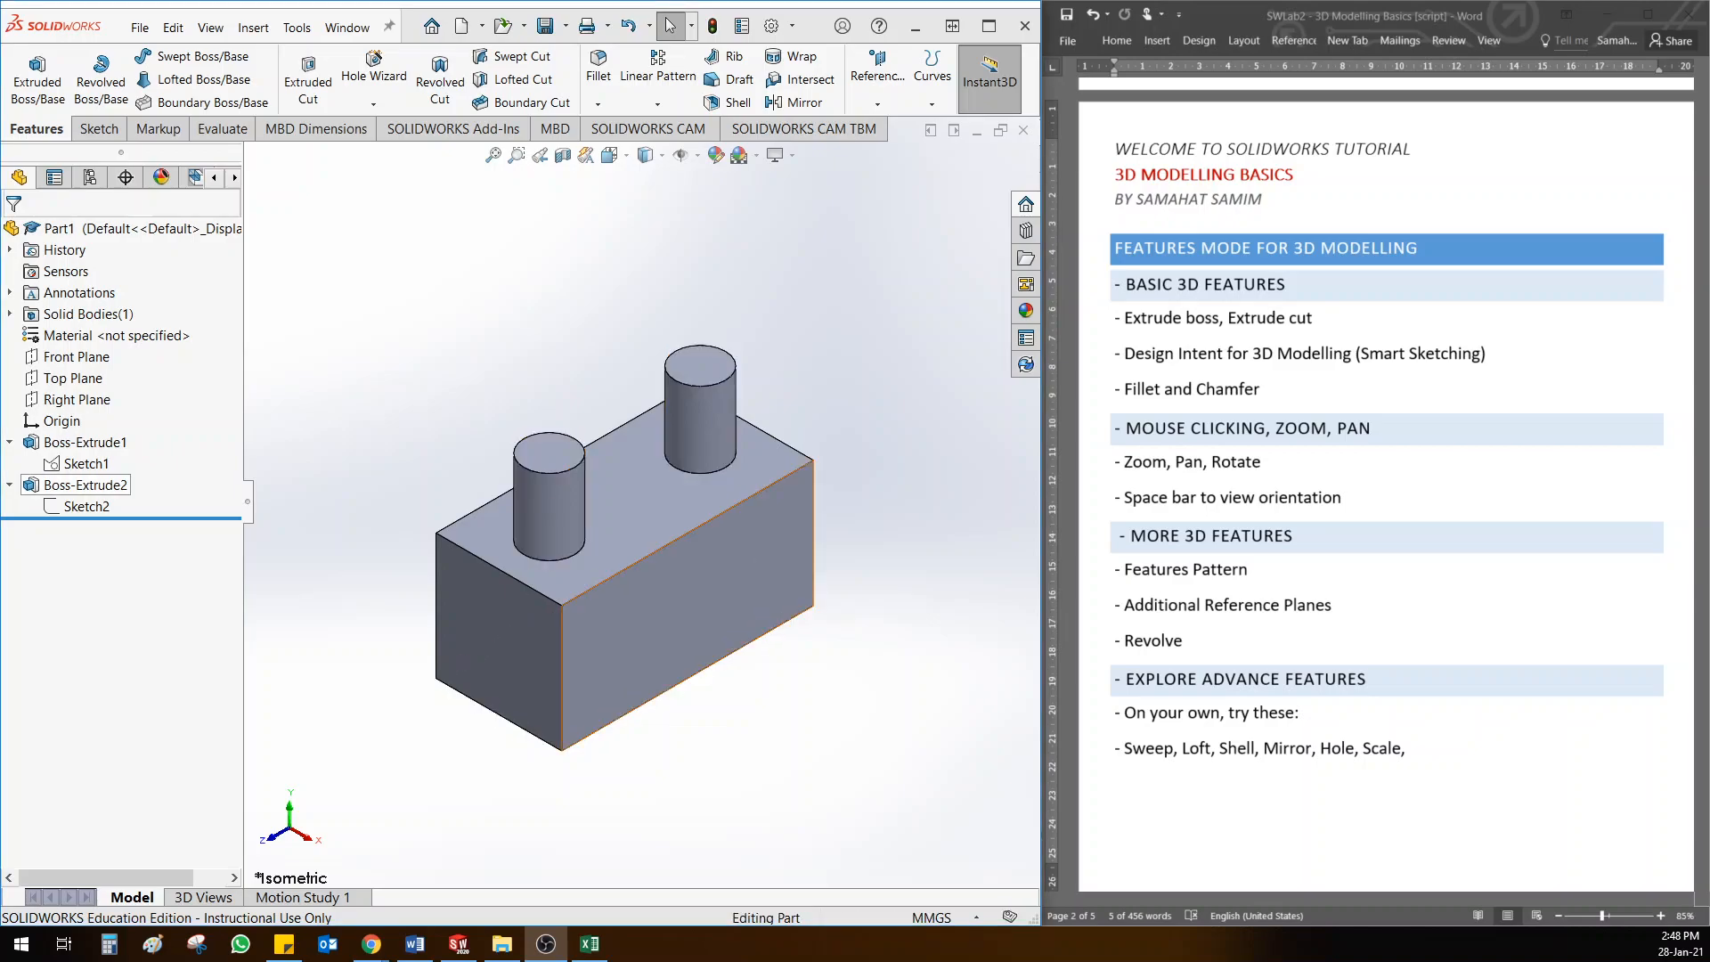
click(624, 642)
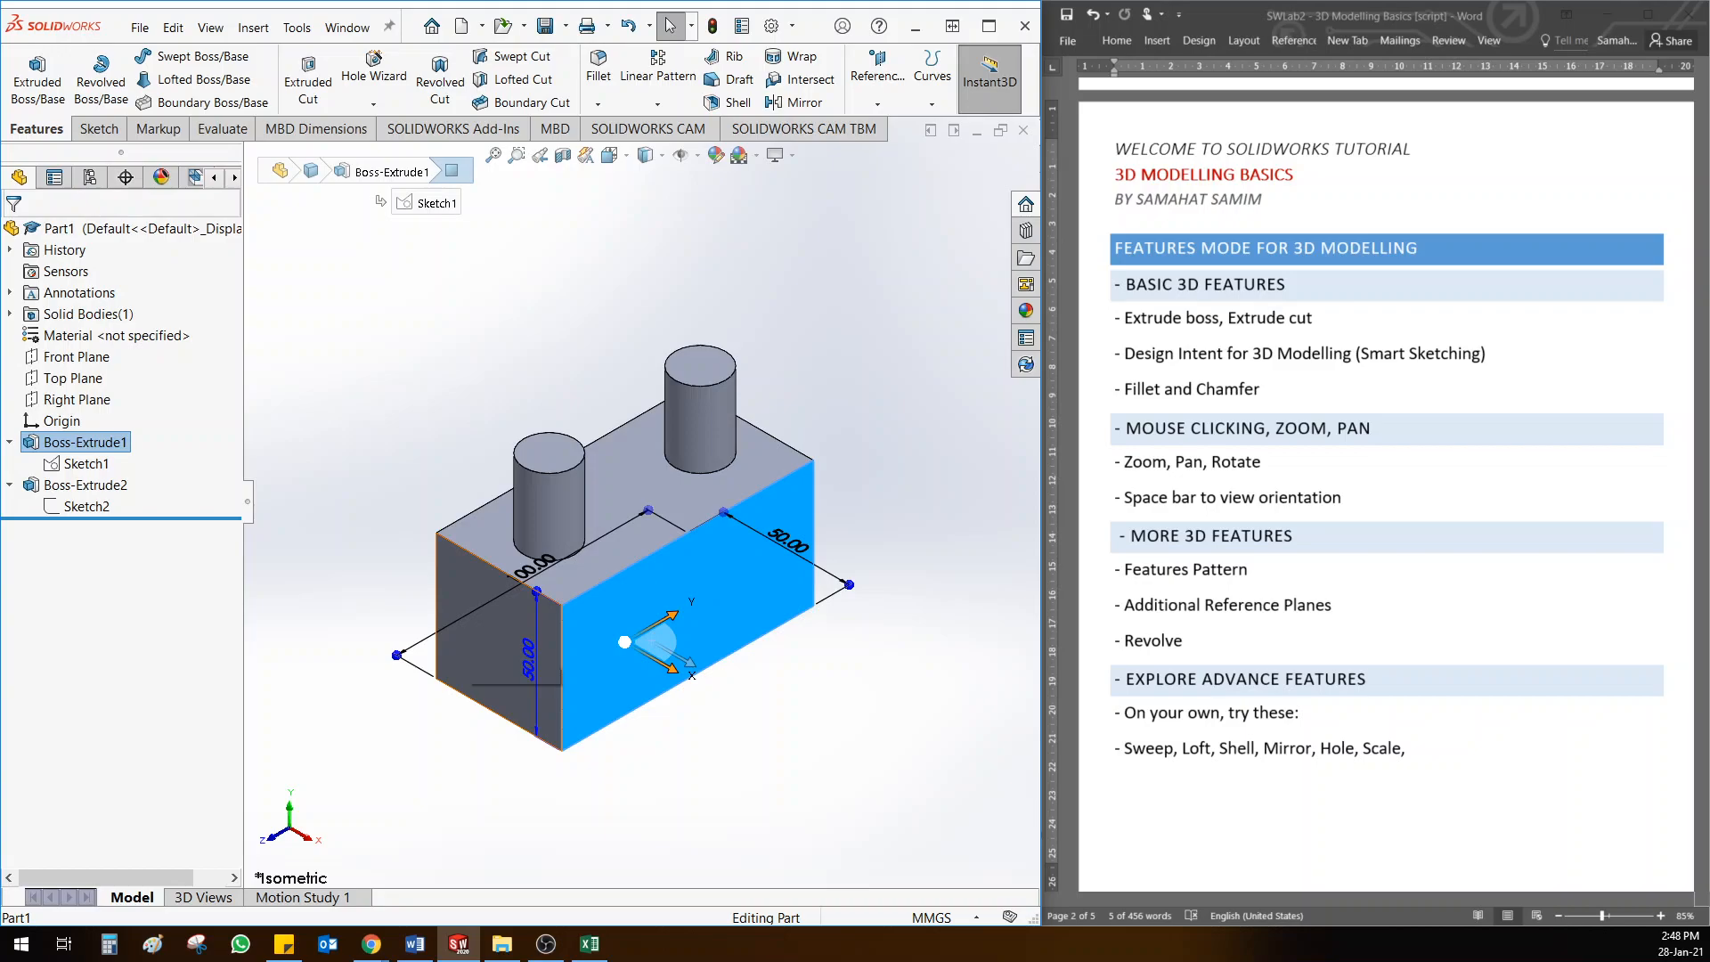
key(Escape)
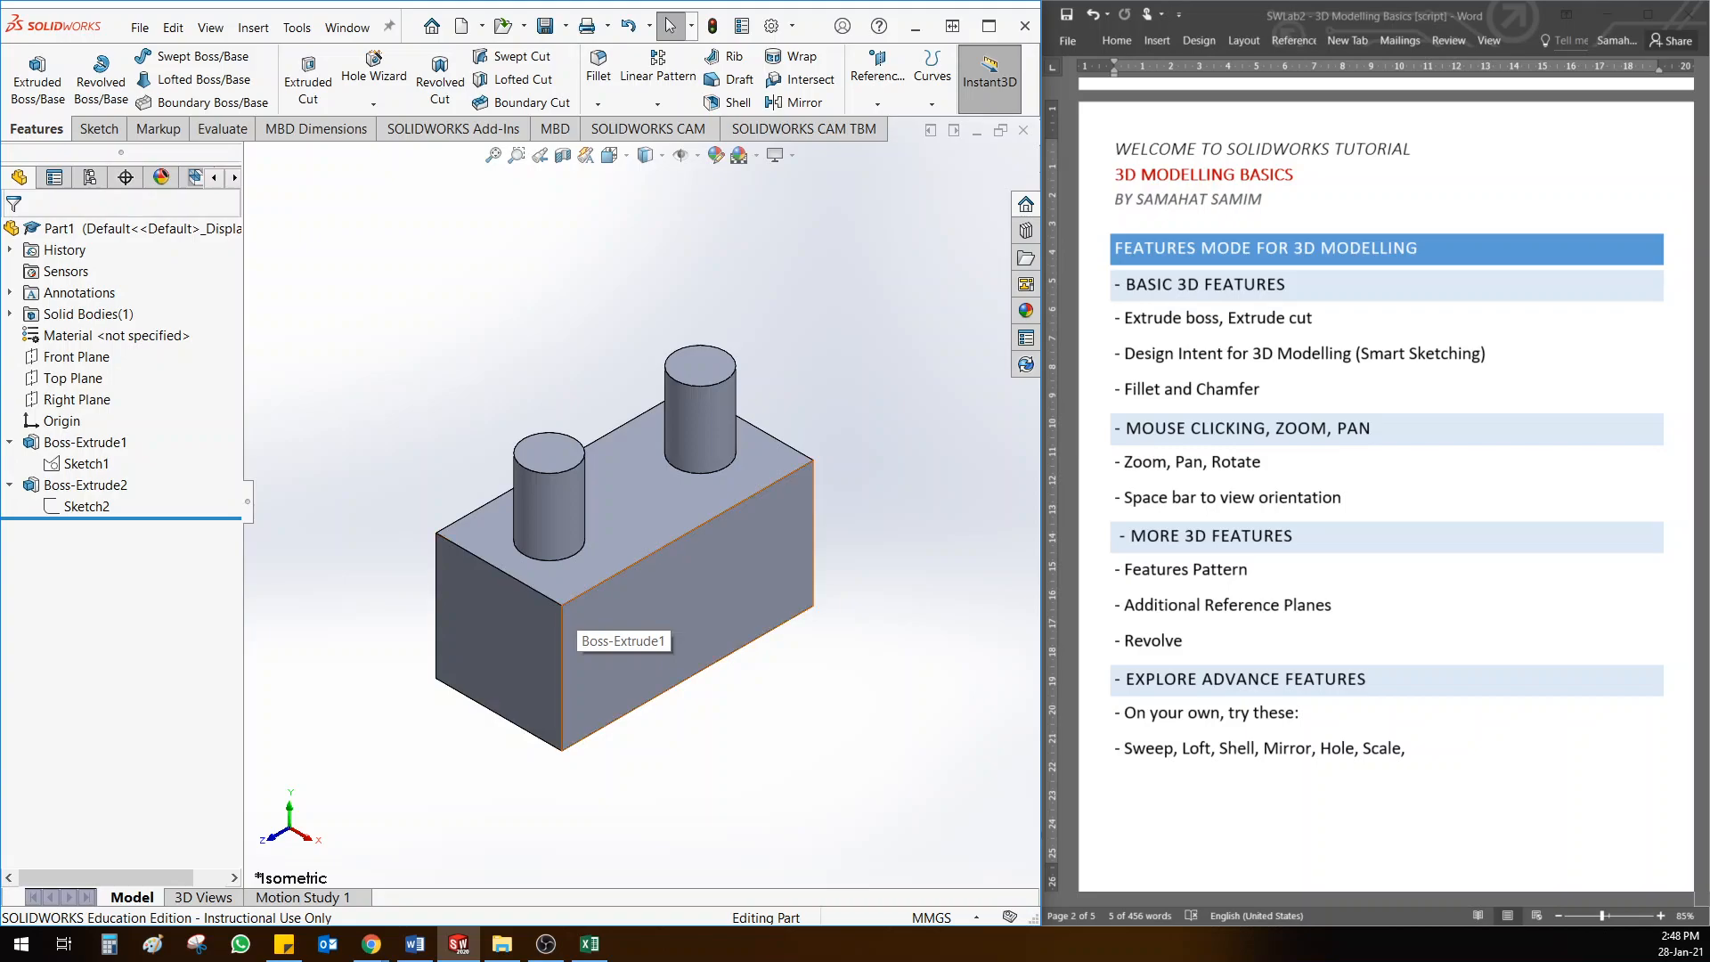
Start a corner rectangle sketch on the block's long side face.
click(624, 642)
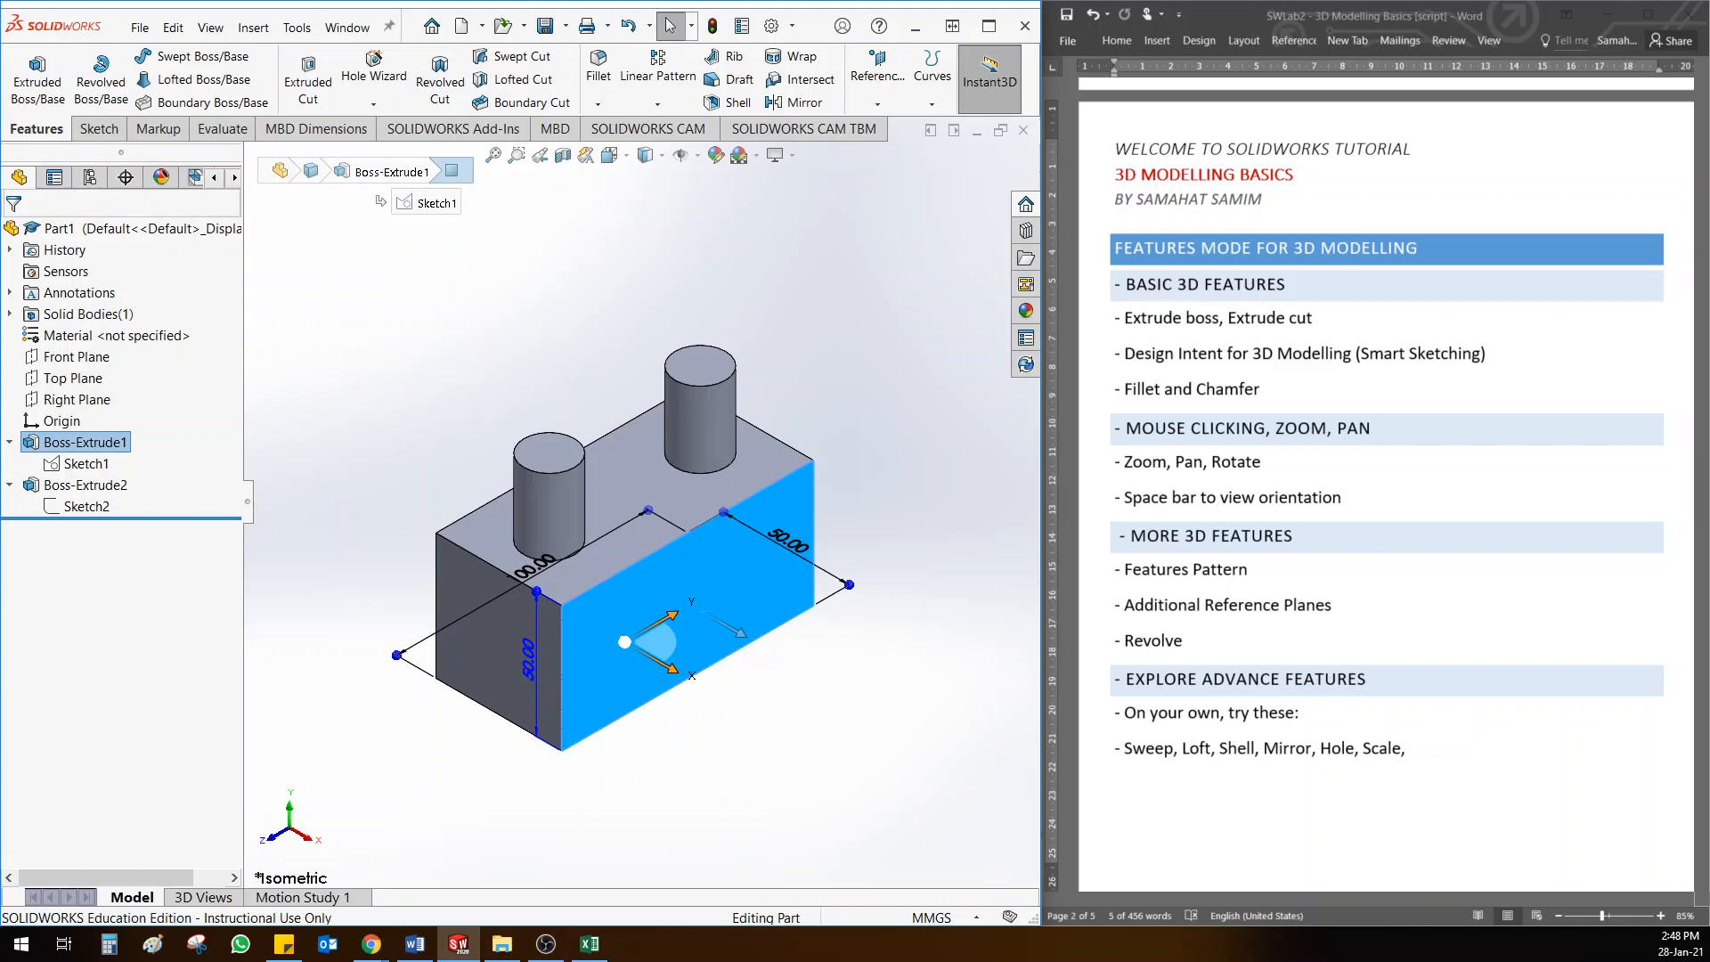
key(Escape)
click(498, 637)
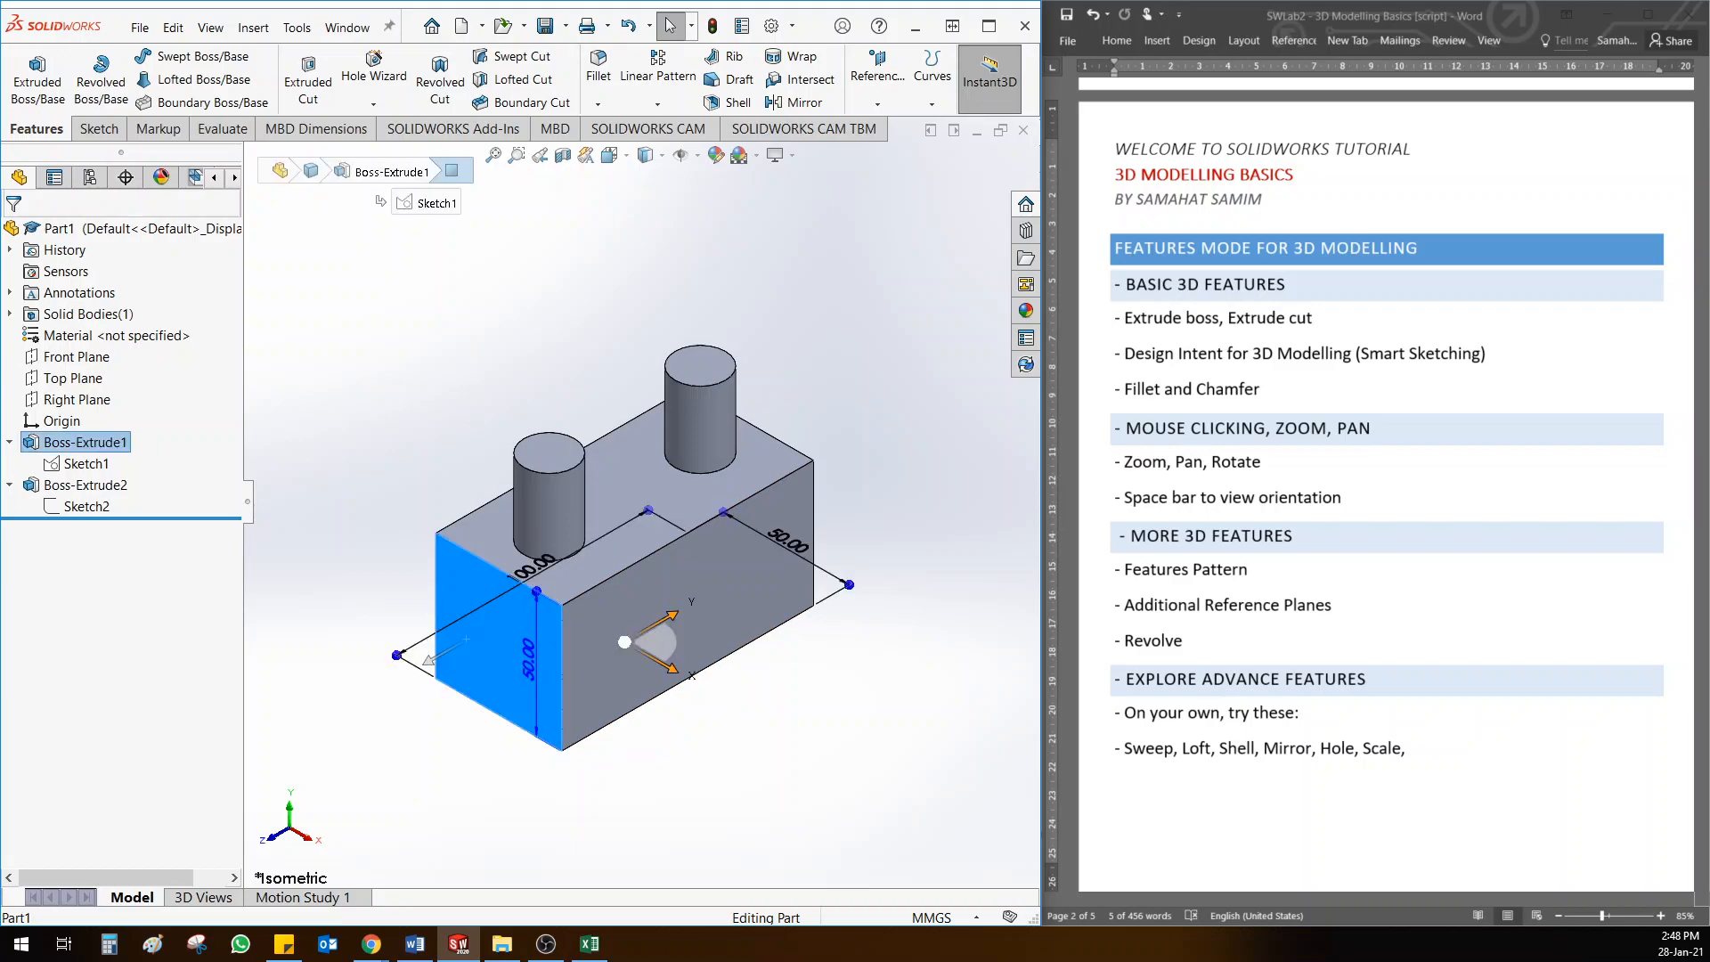
key(Escape)
click(686, 619)
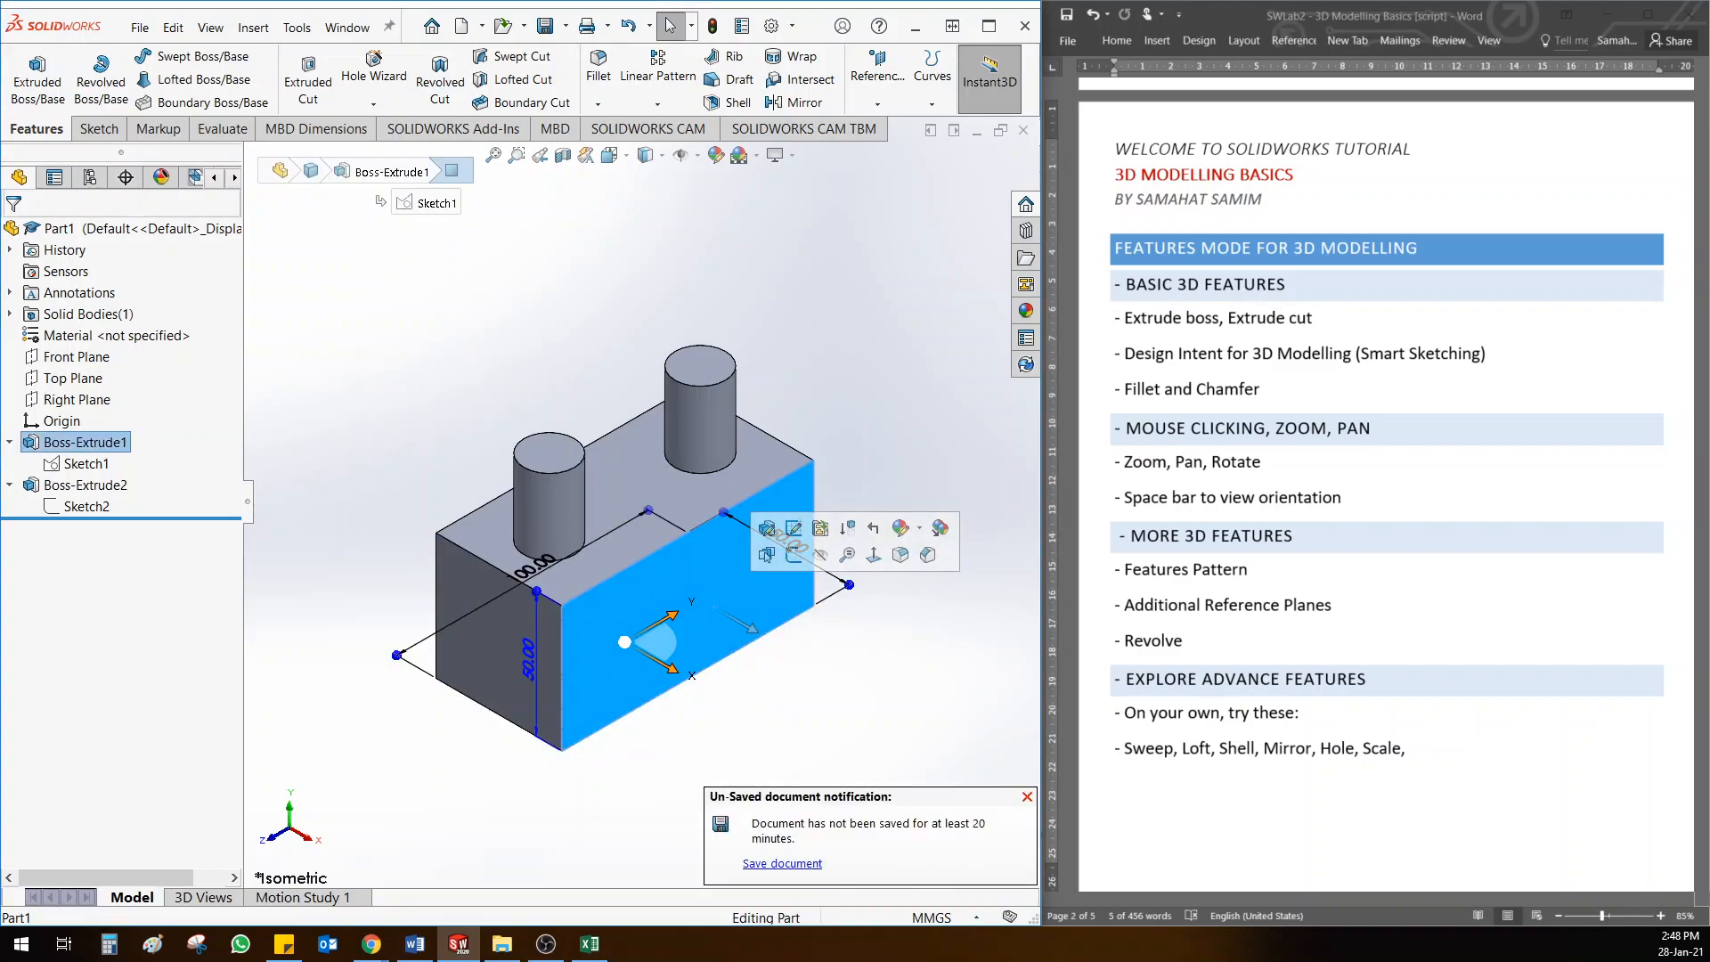
click(1027, 797)
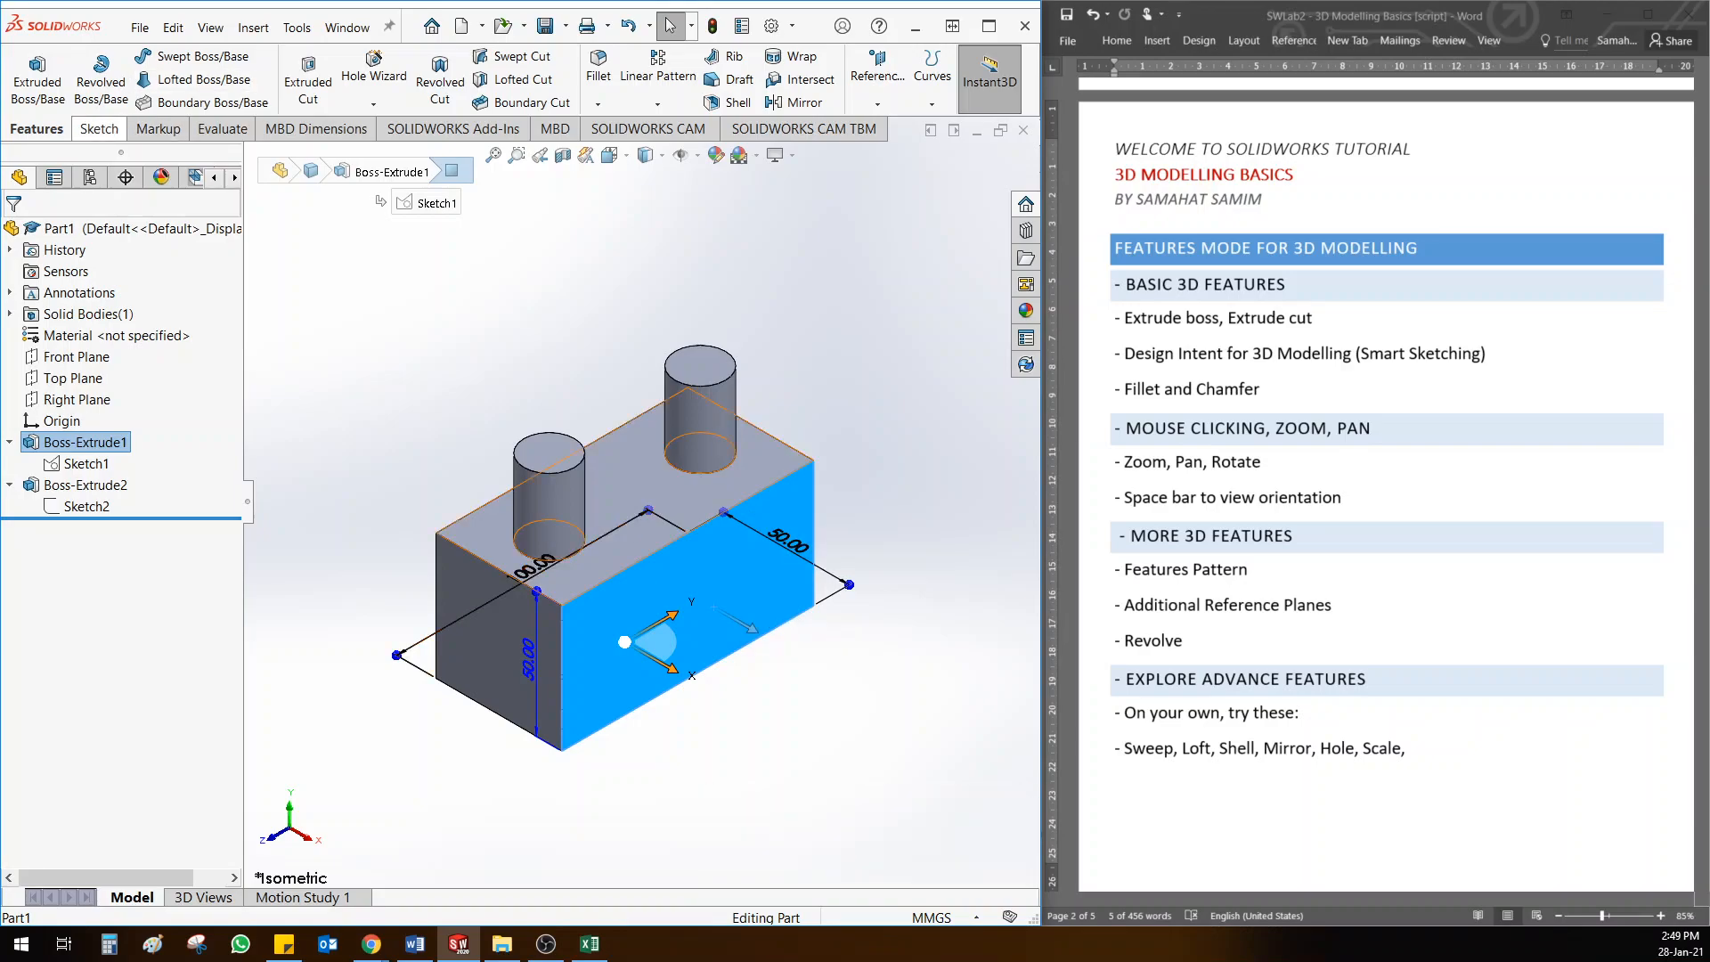
click(98, 129)
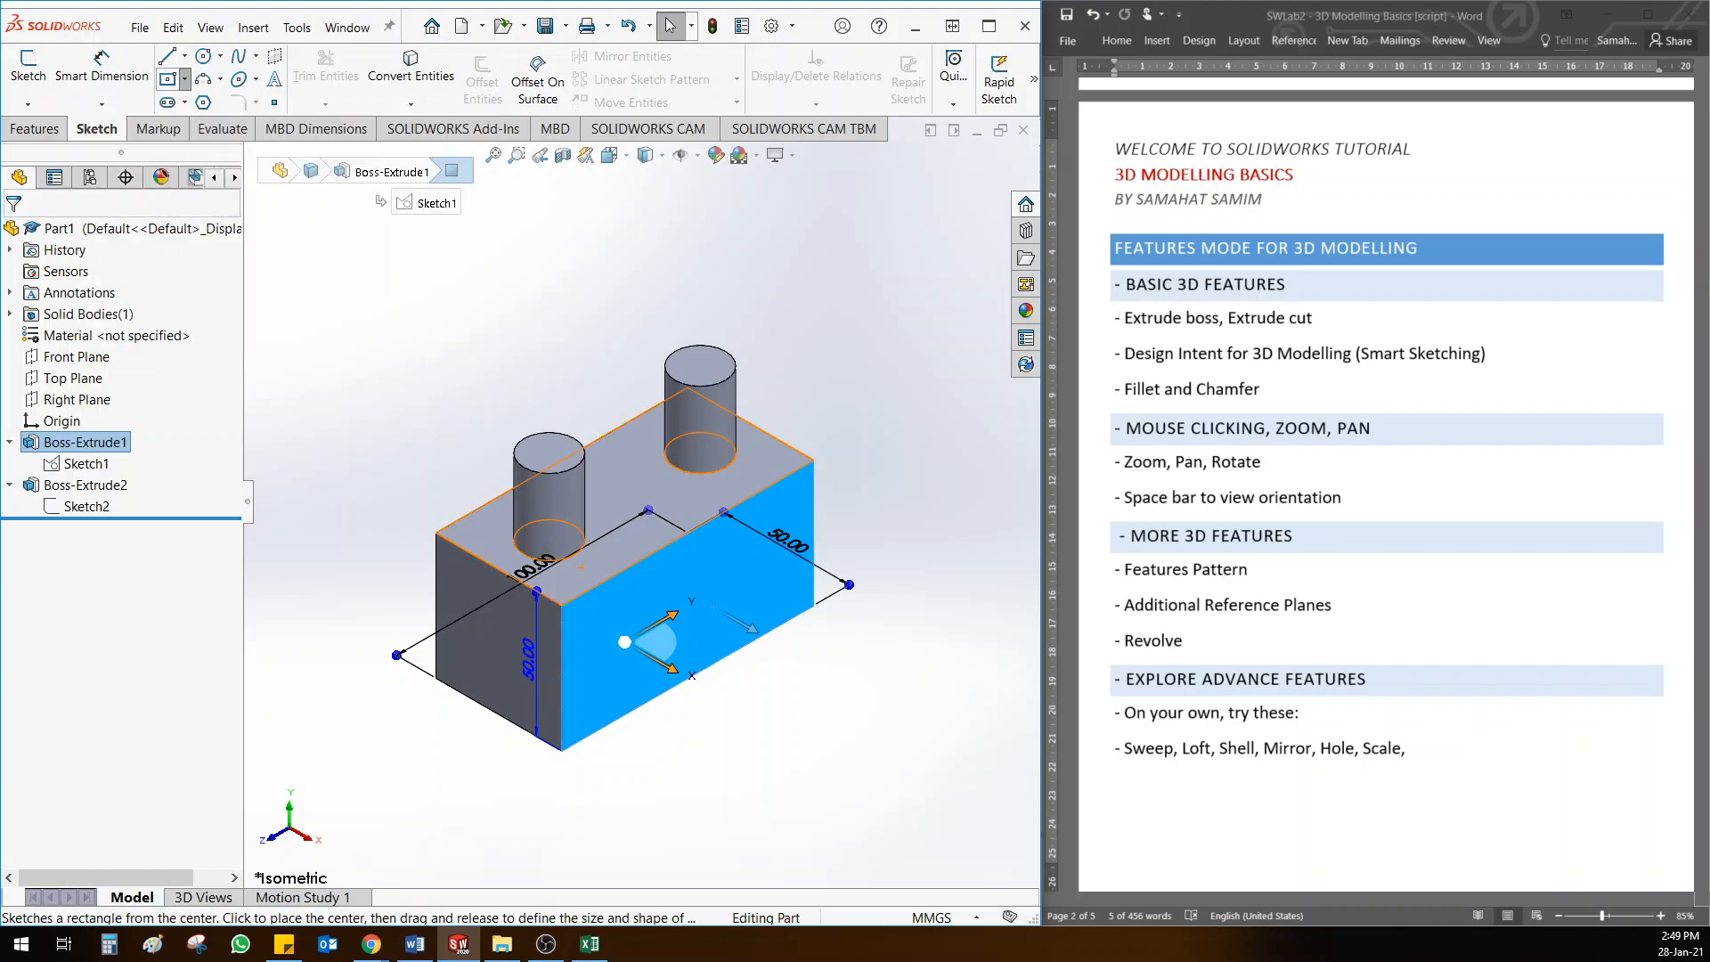
click(184, 78)
click(237, 103)
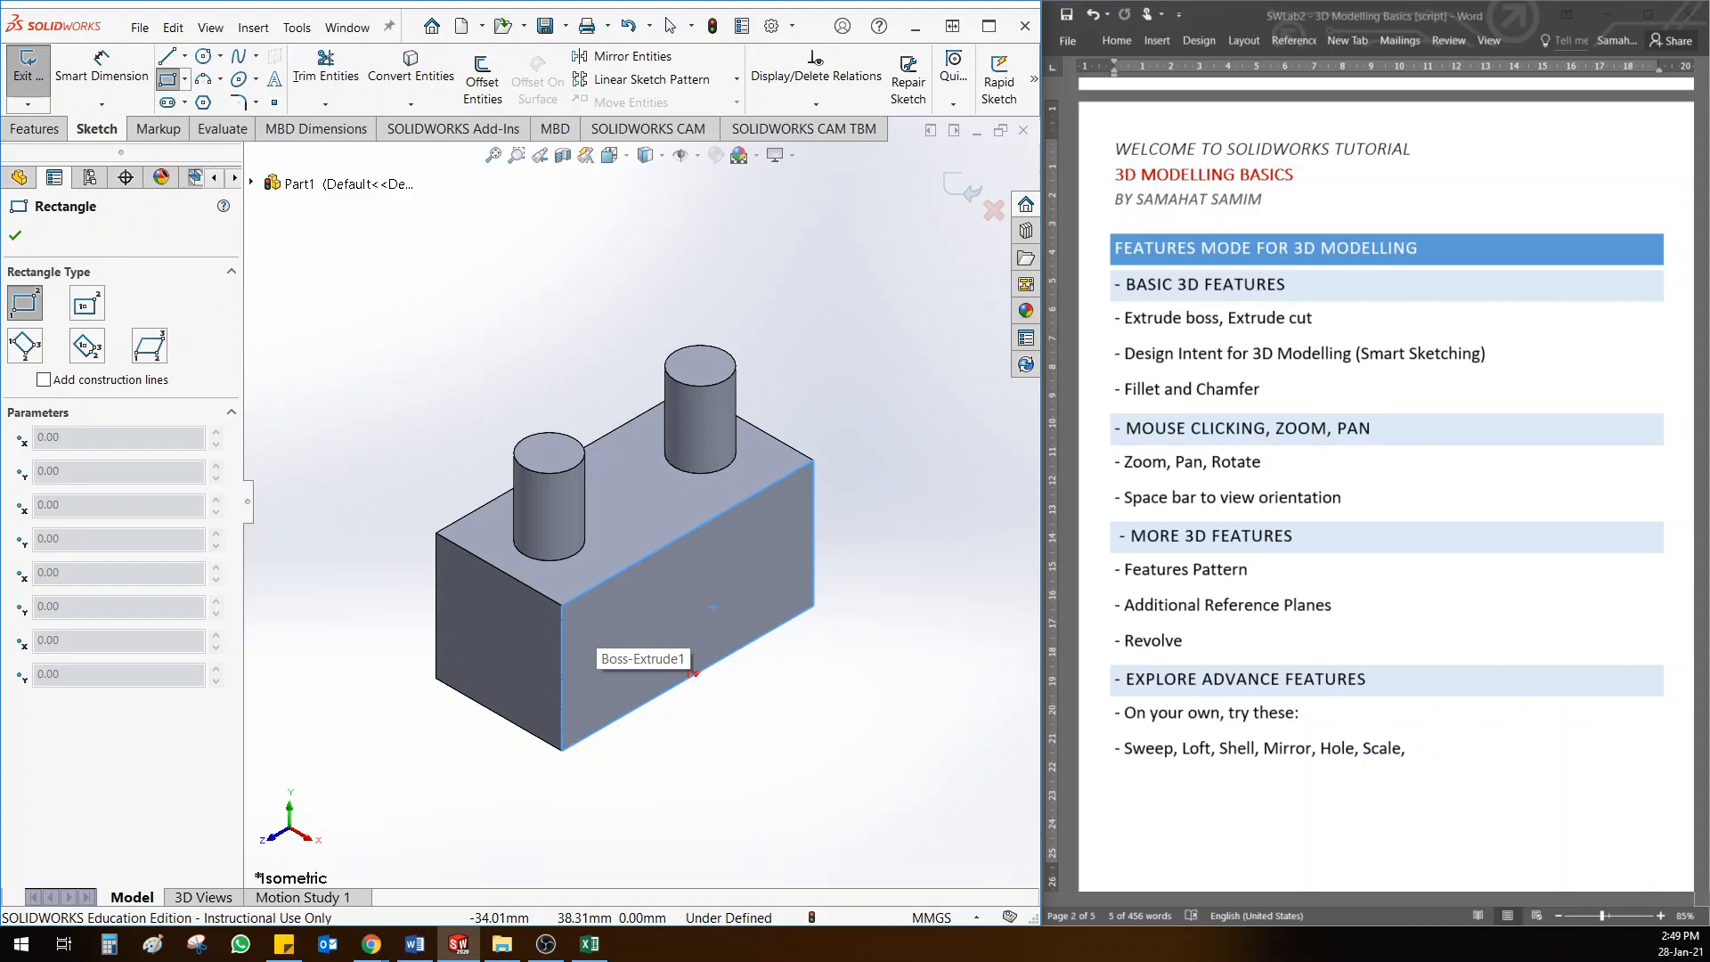
Sketch a rectangle about 93.5 by 43.3 mm just inside the side face's edges, viewed normal to it, and close the sketch.
key(space)
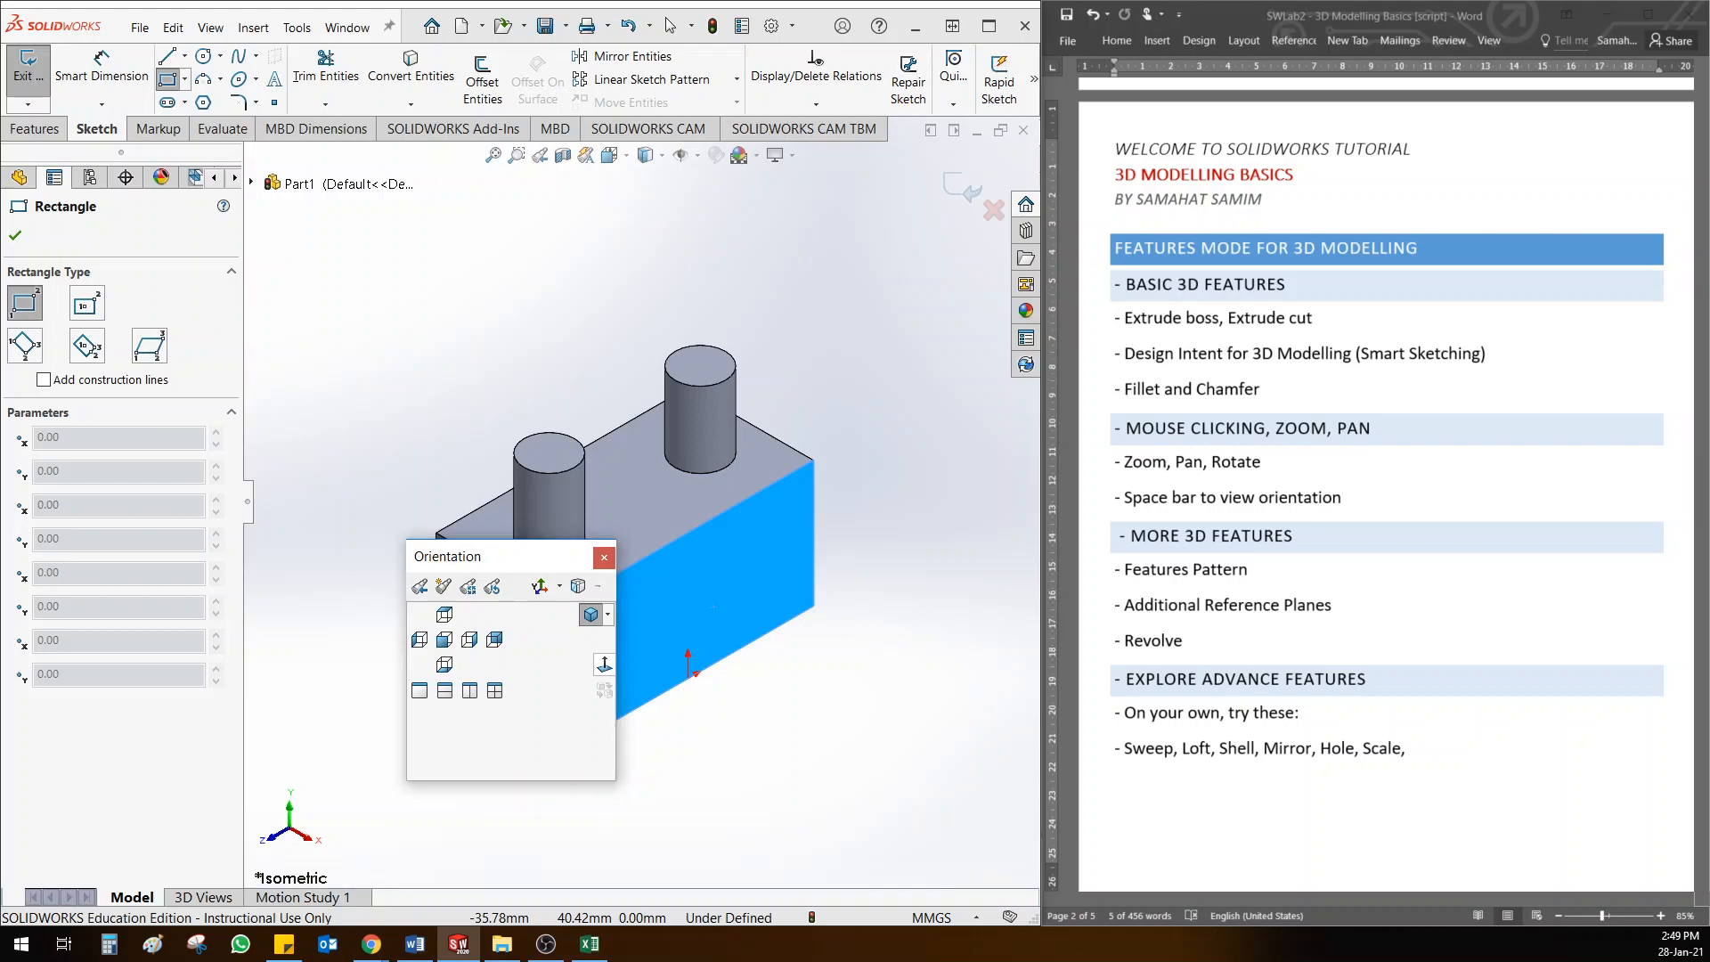
click(603, 665)
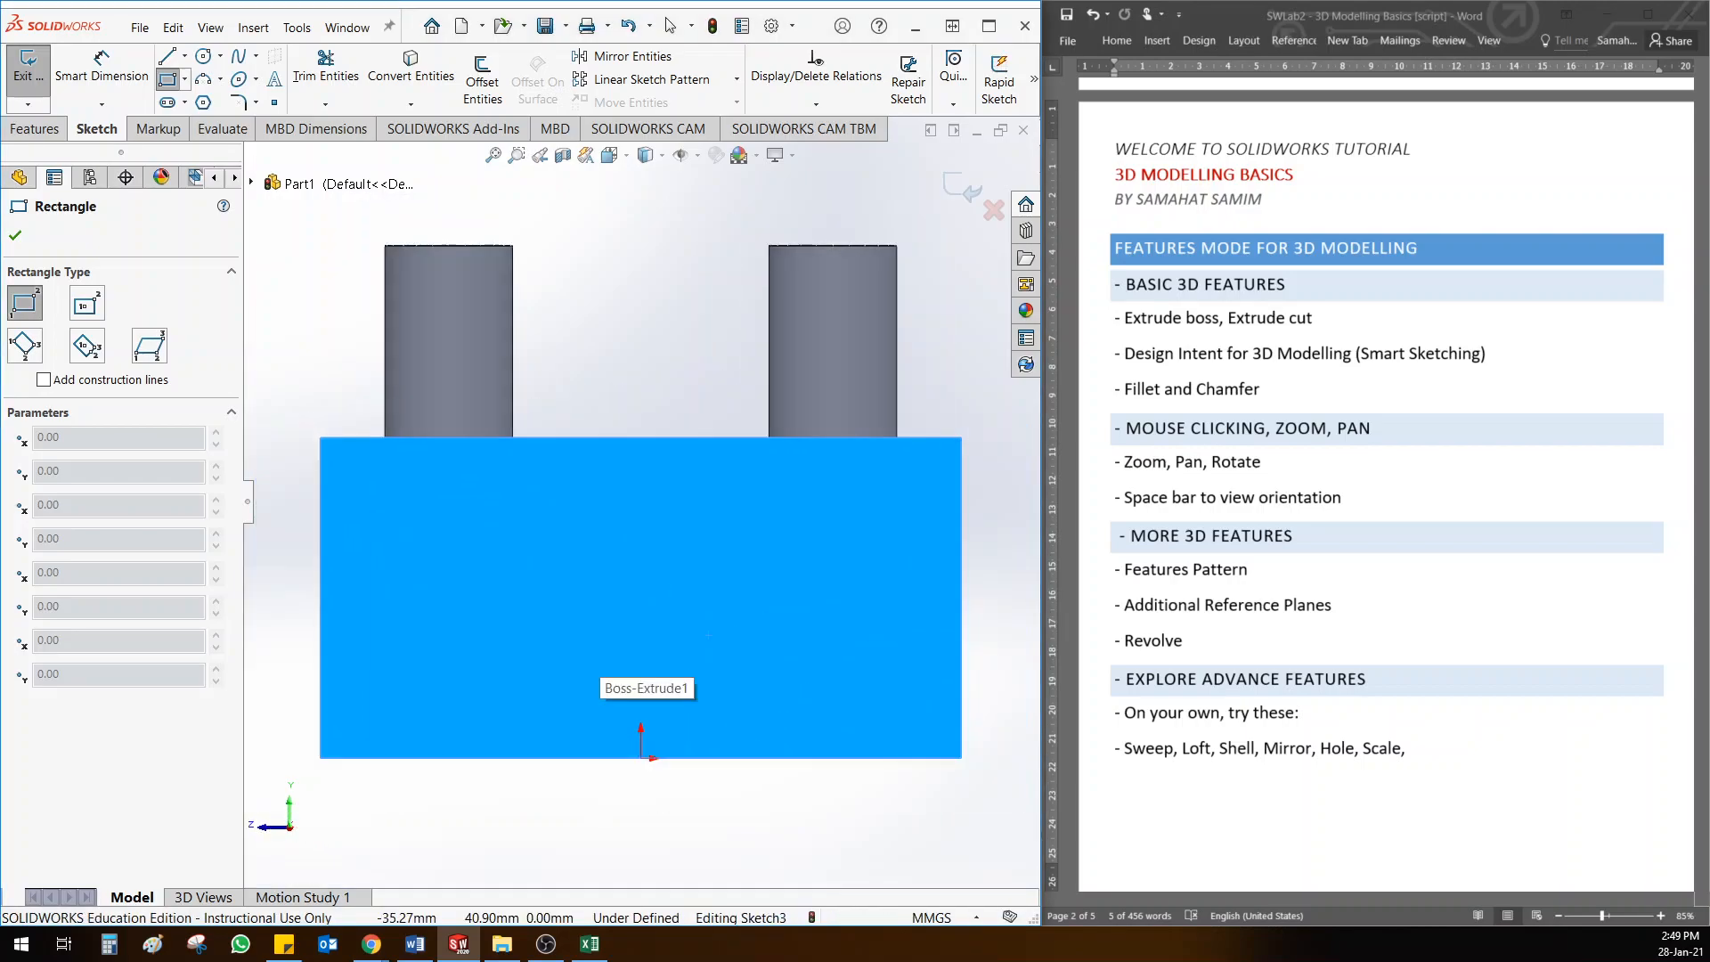
click(345, 463)
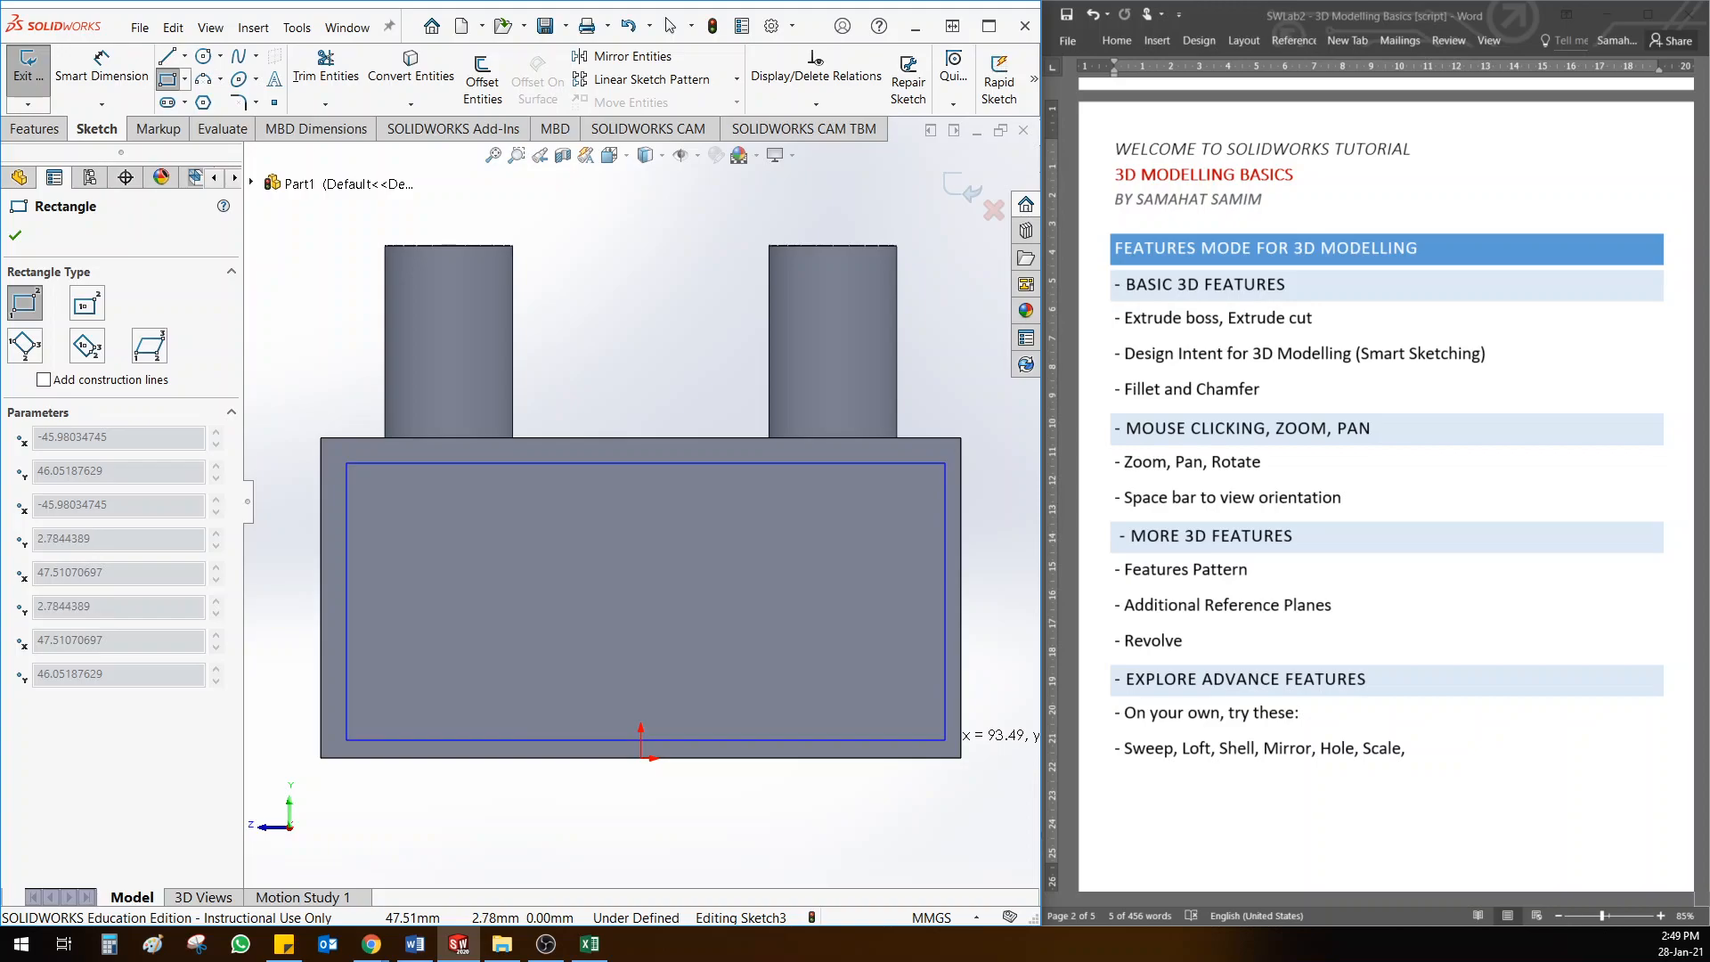
click(945, 739)
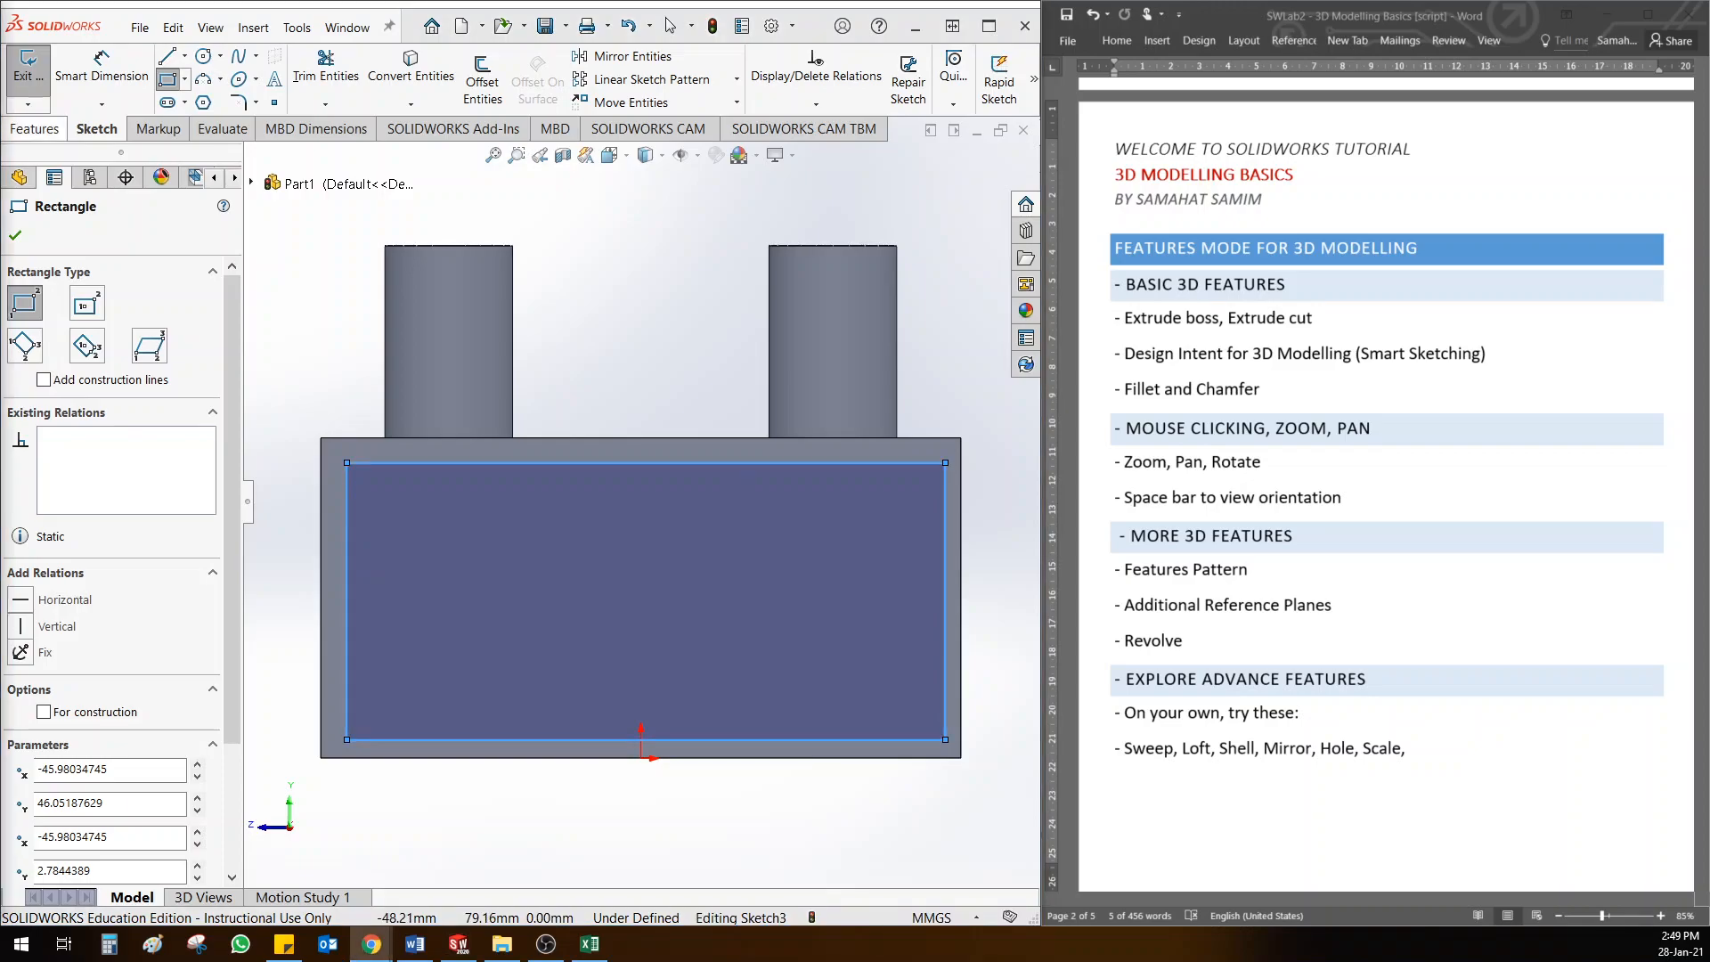
click(36, 128)
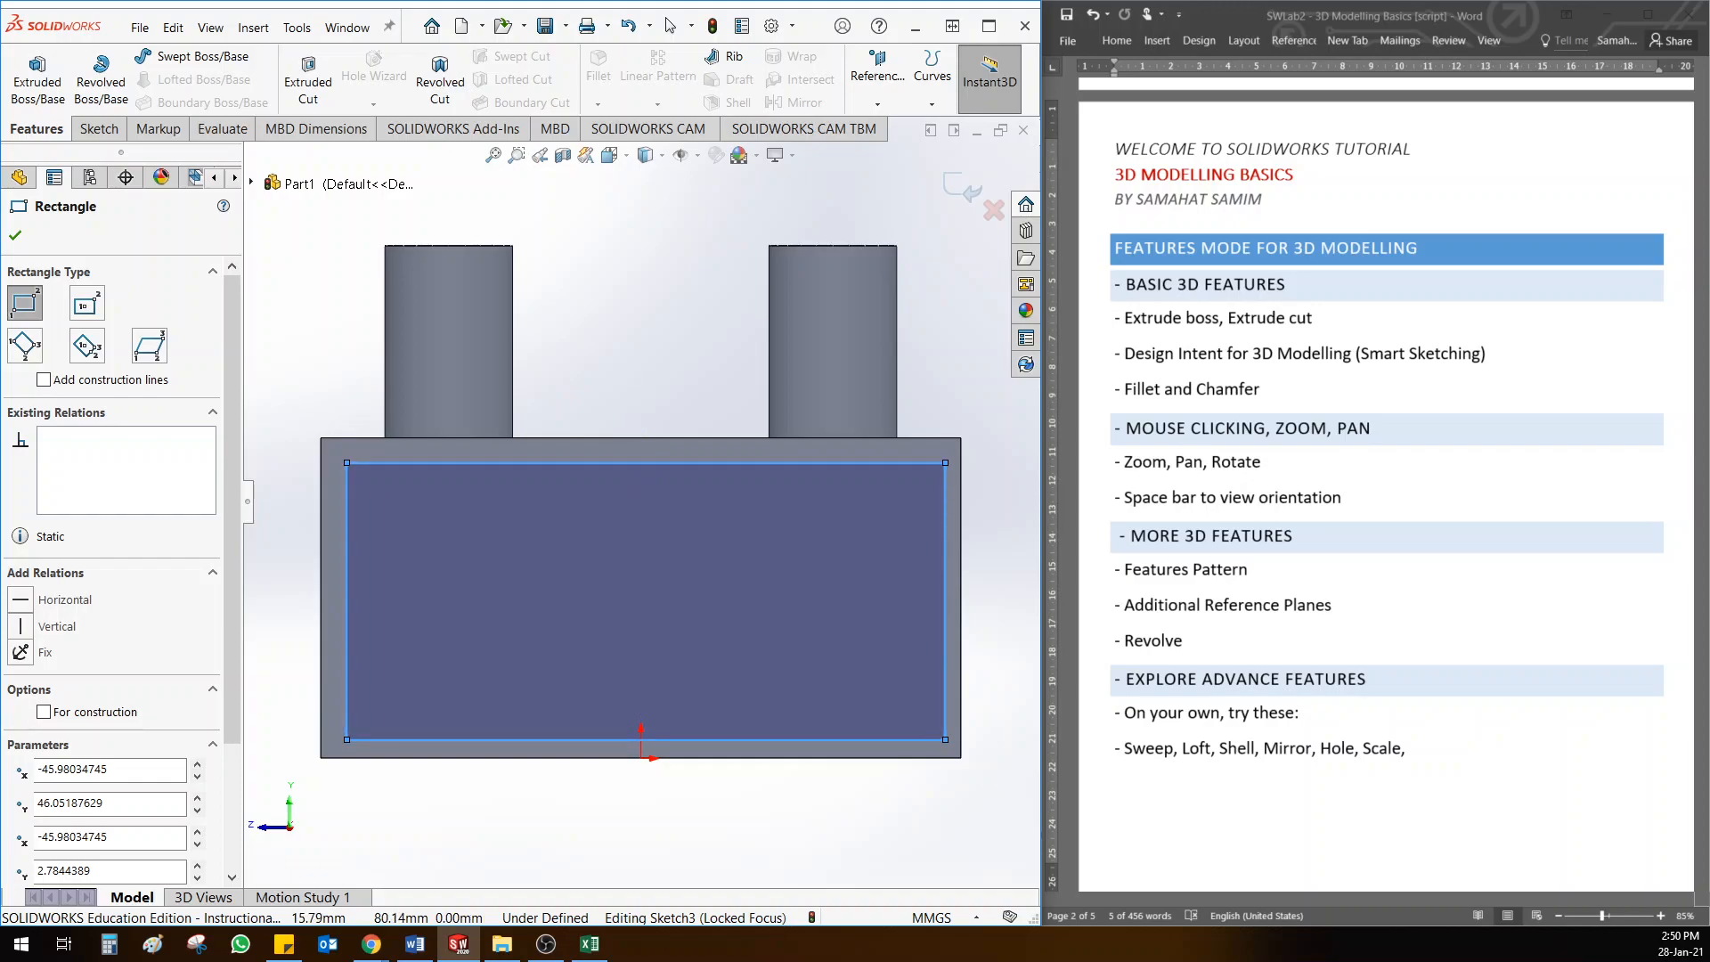
click(15, 236)
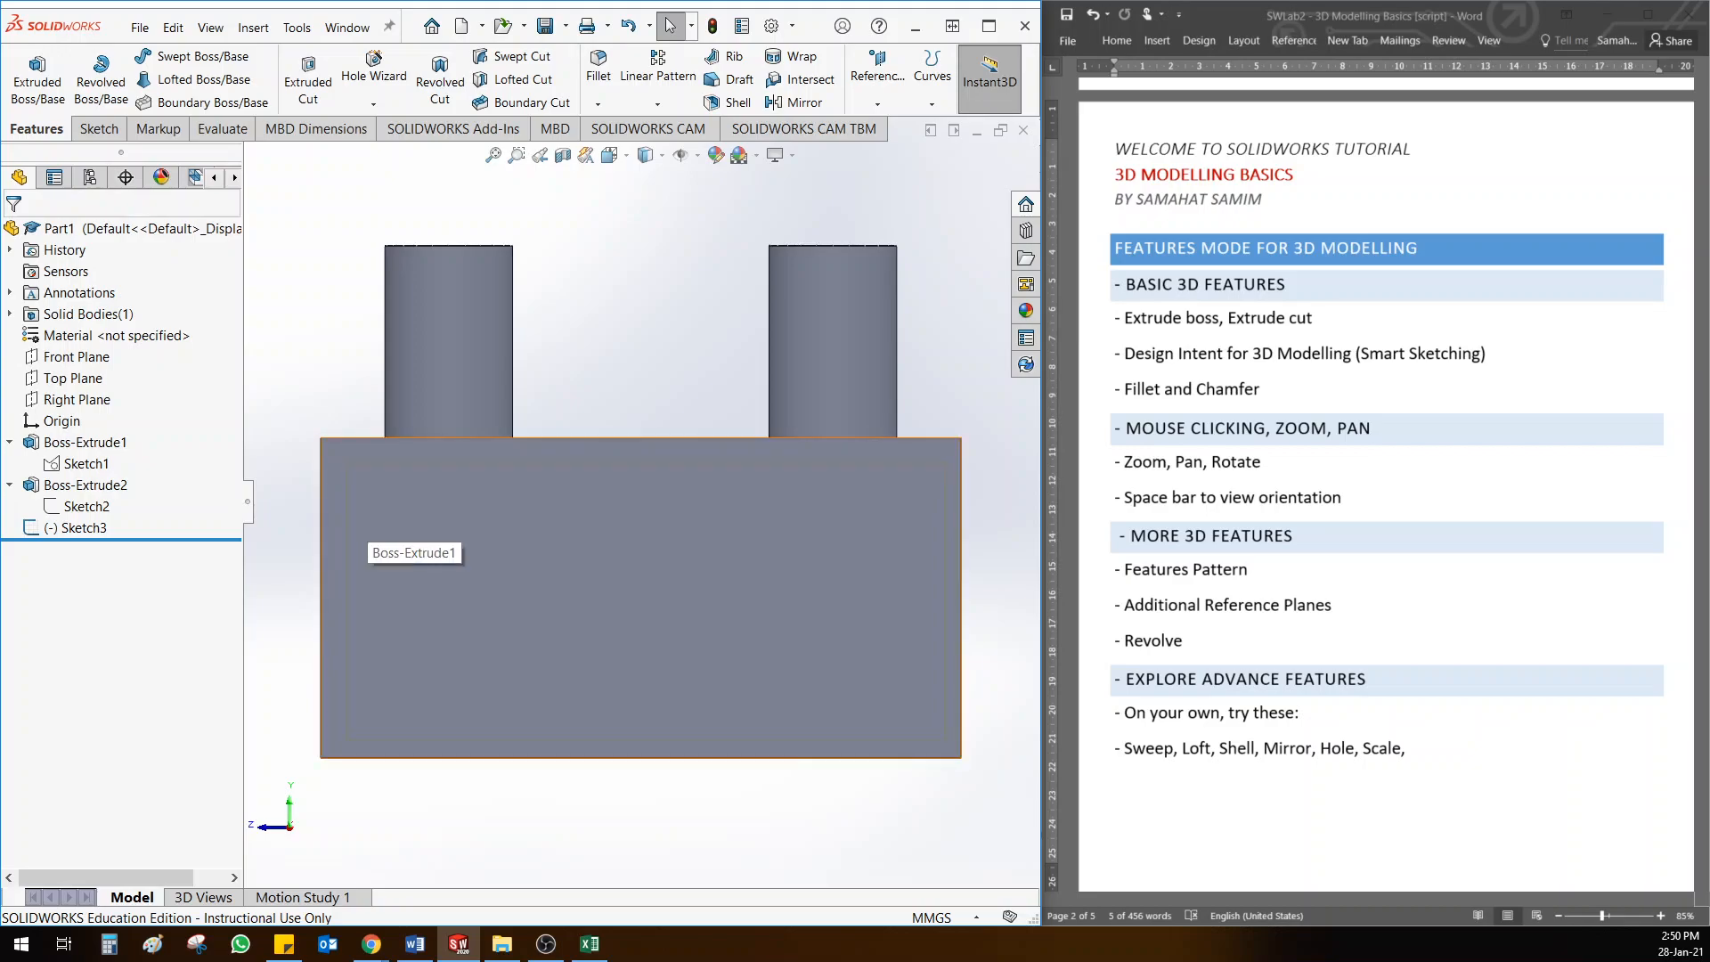
Start an Extruded Cut from the rectangle sketch on the block's long side face, working in isometric view.
key(z)
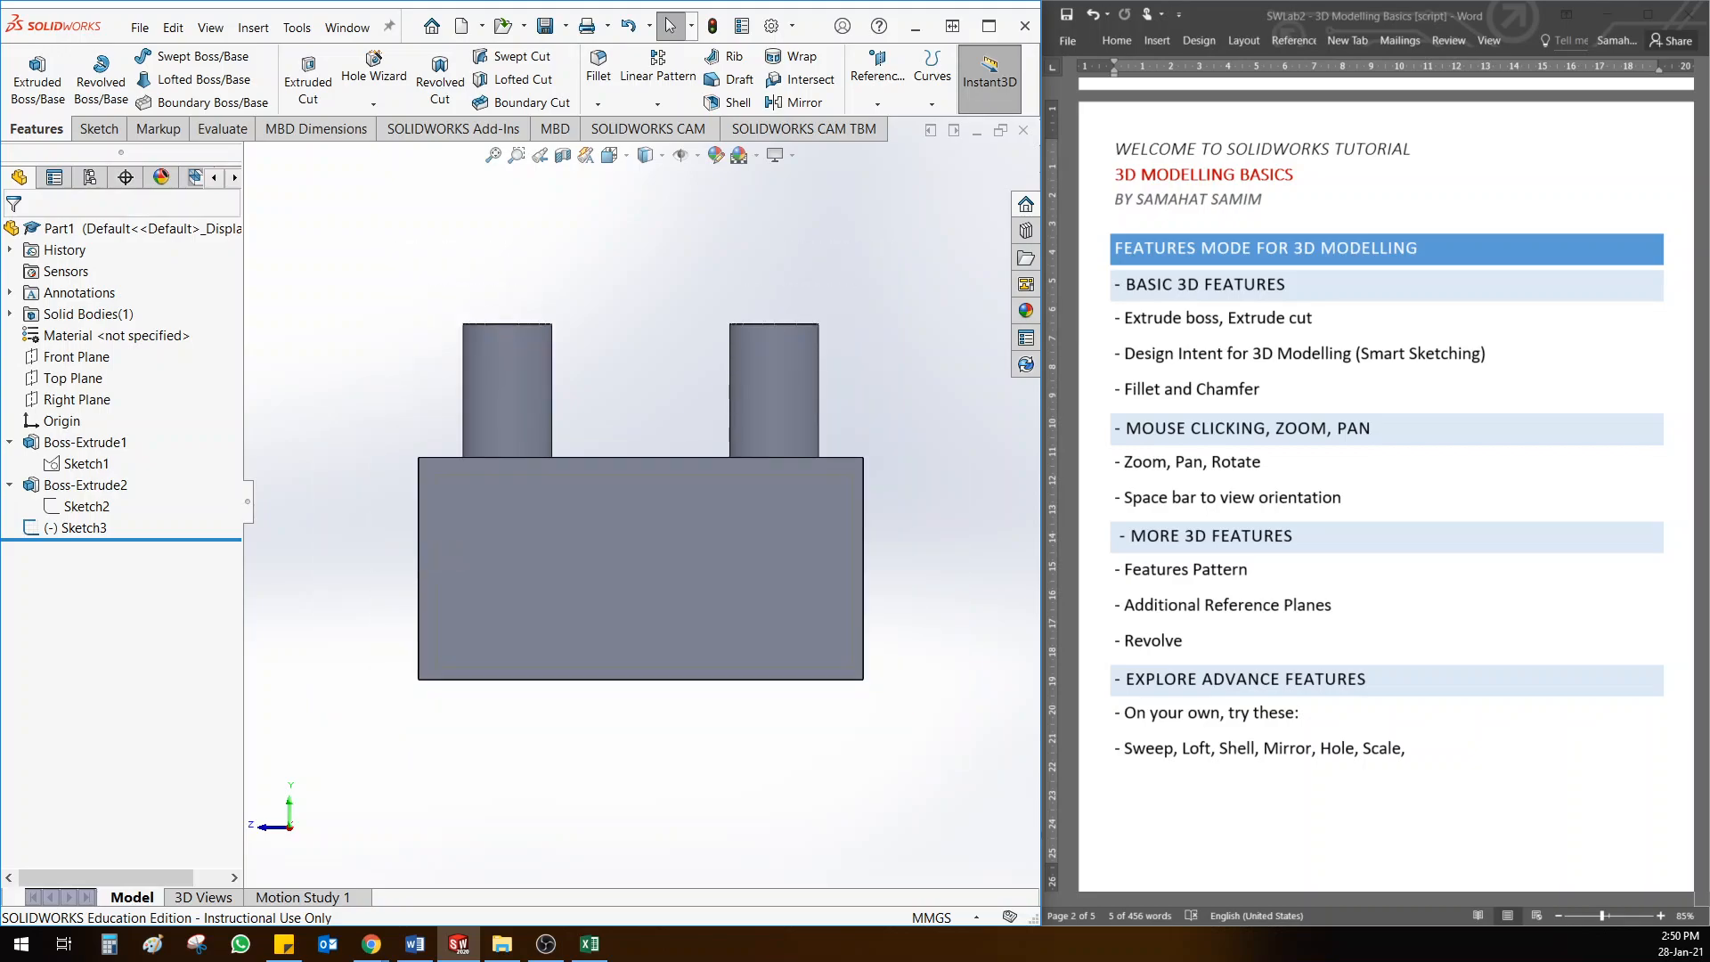
key(space)
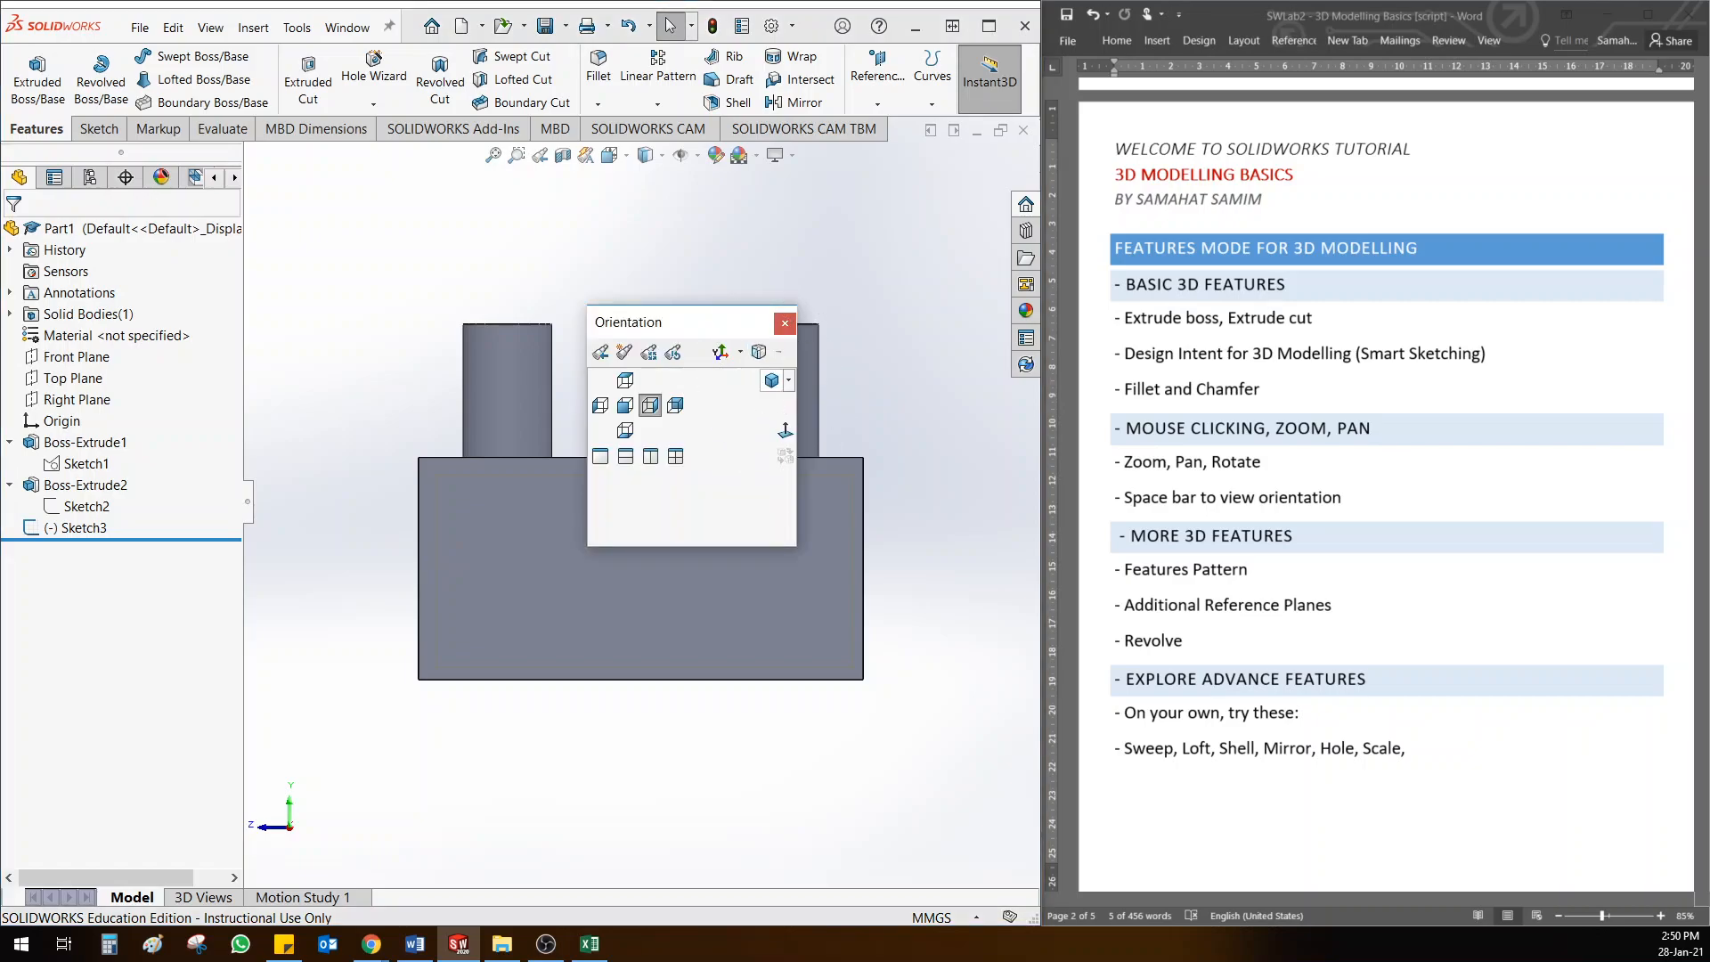
click(772, 380)
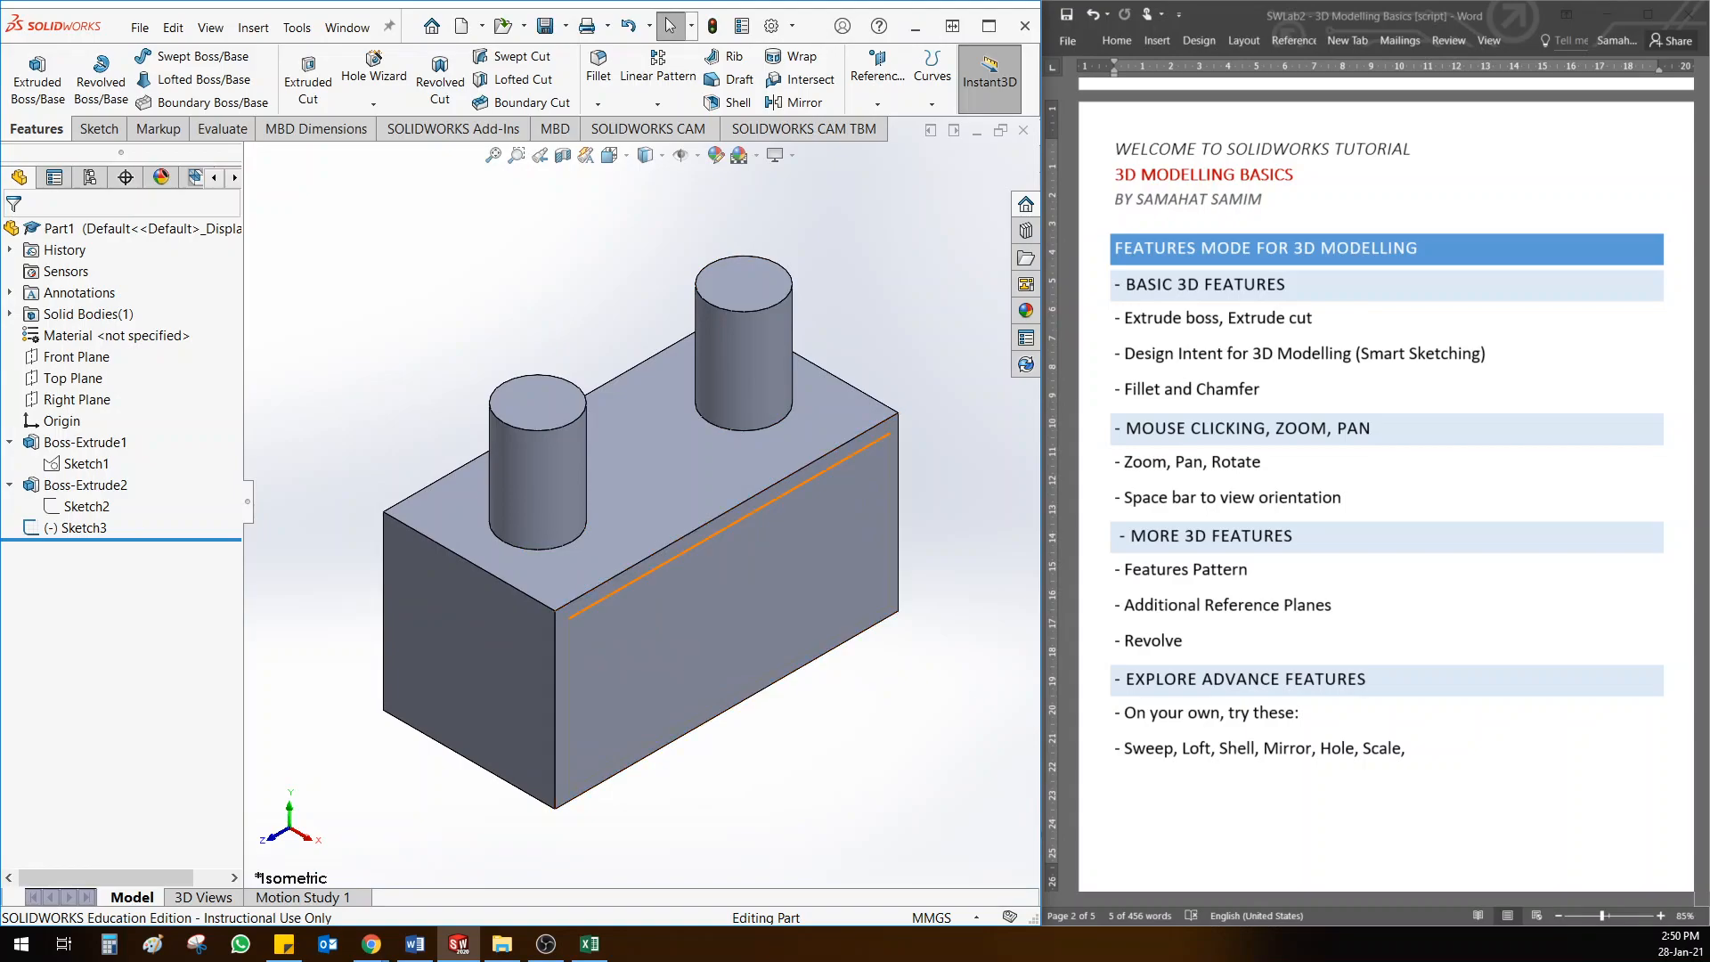
double_click(589, 605)
click(77, 528)
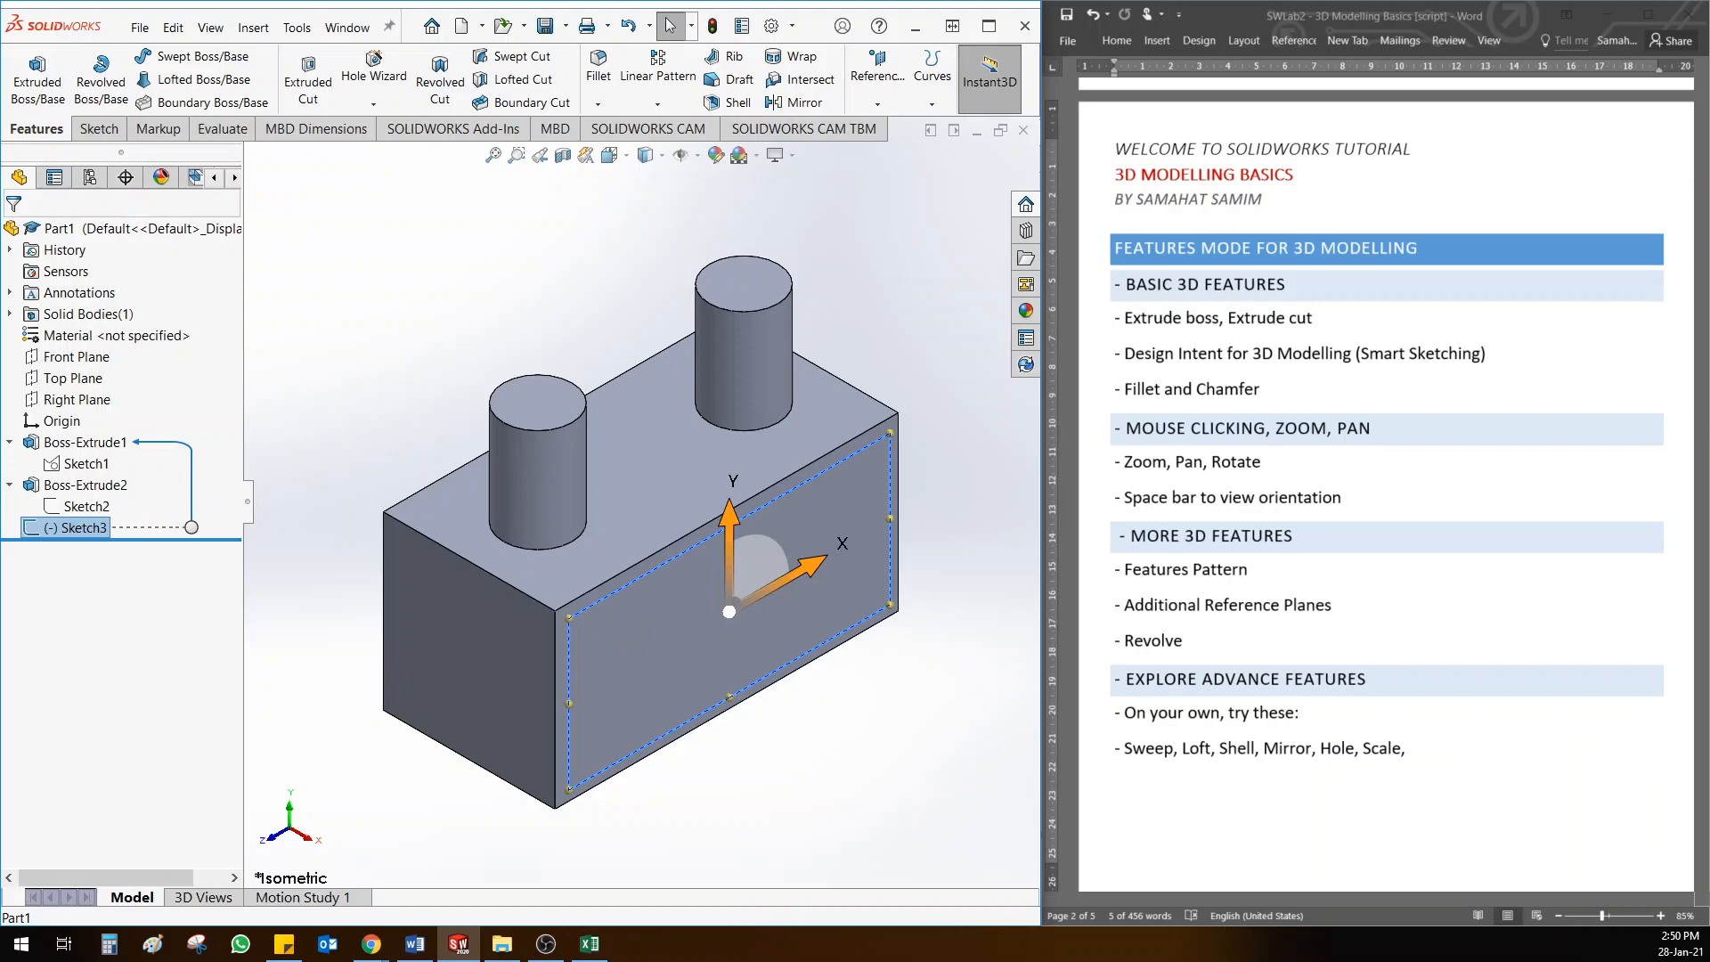
key(Escape)
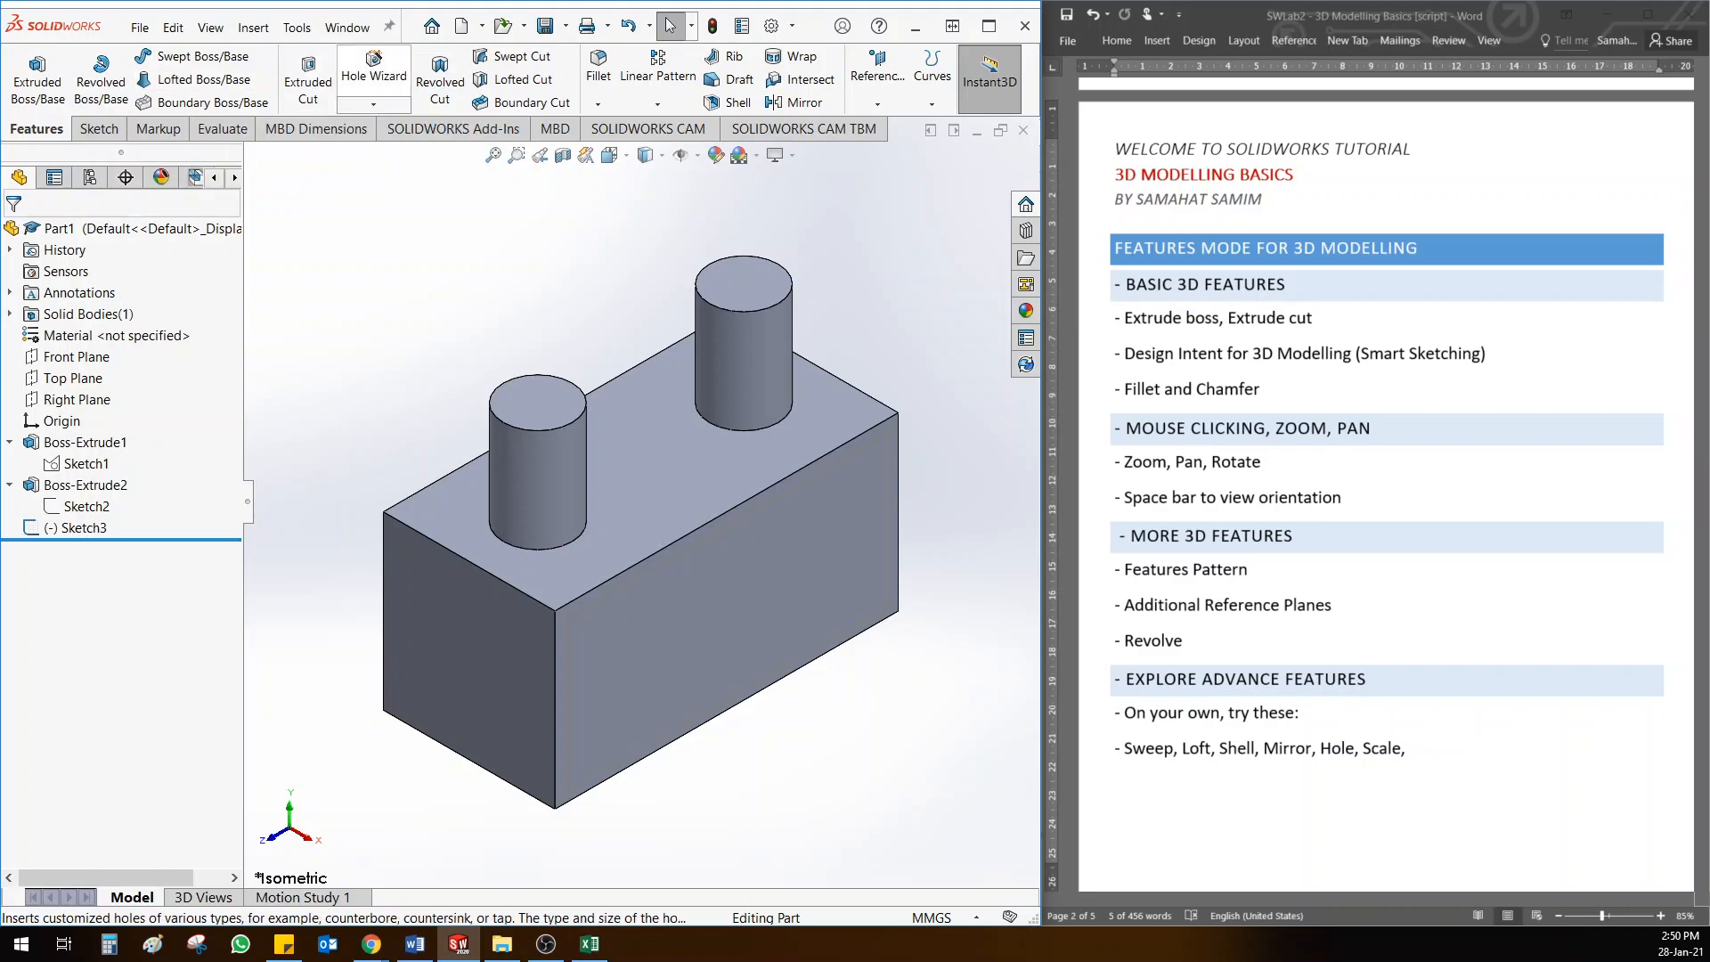
click(308, 80)
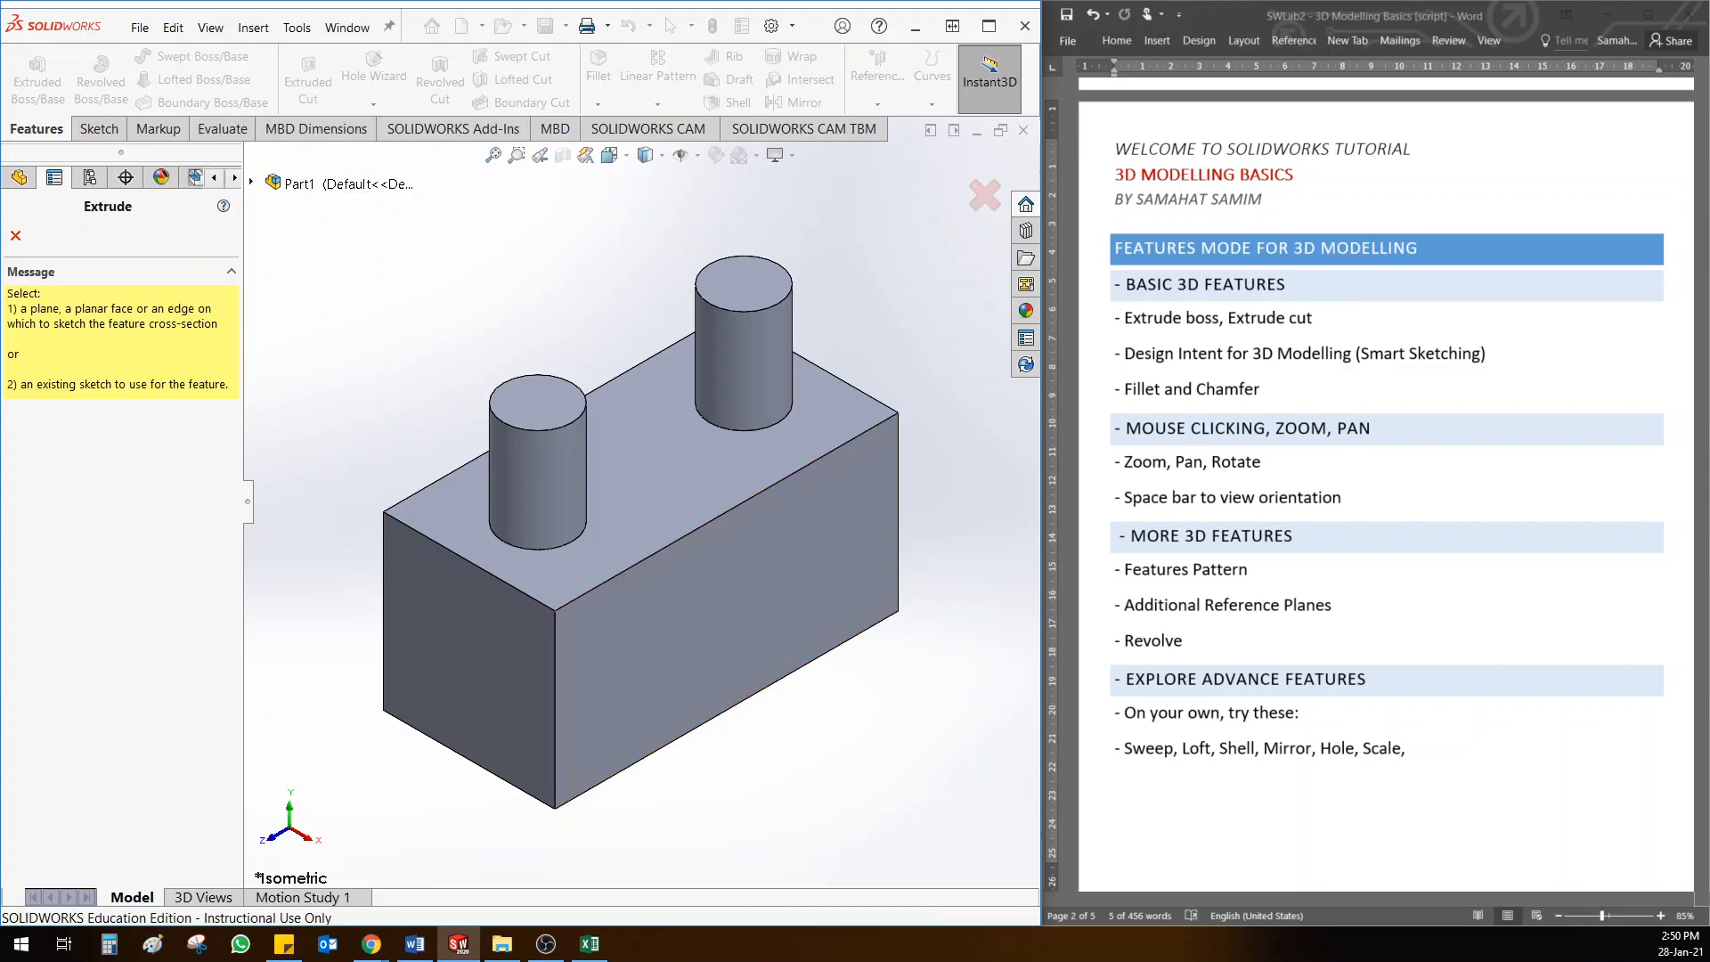
click(252, 182)
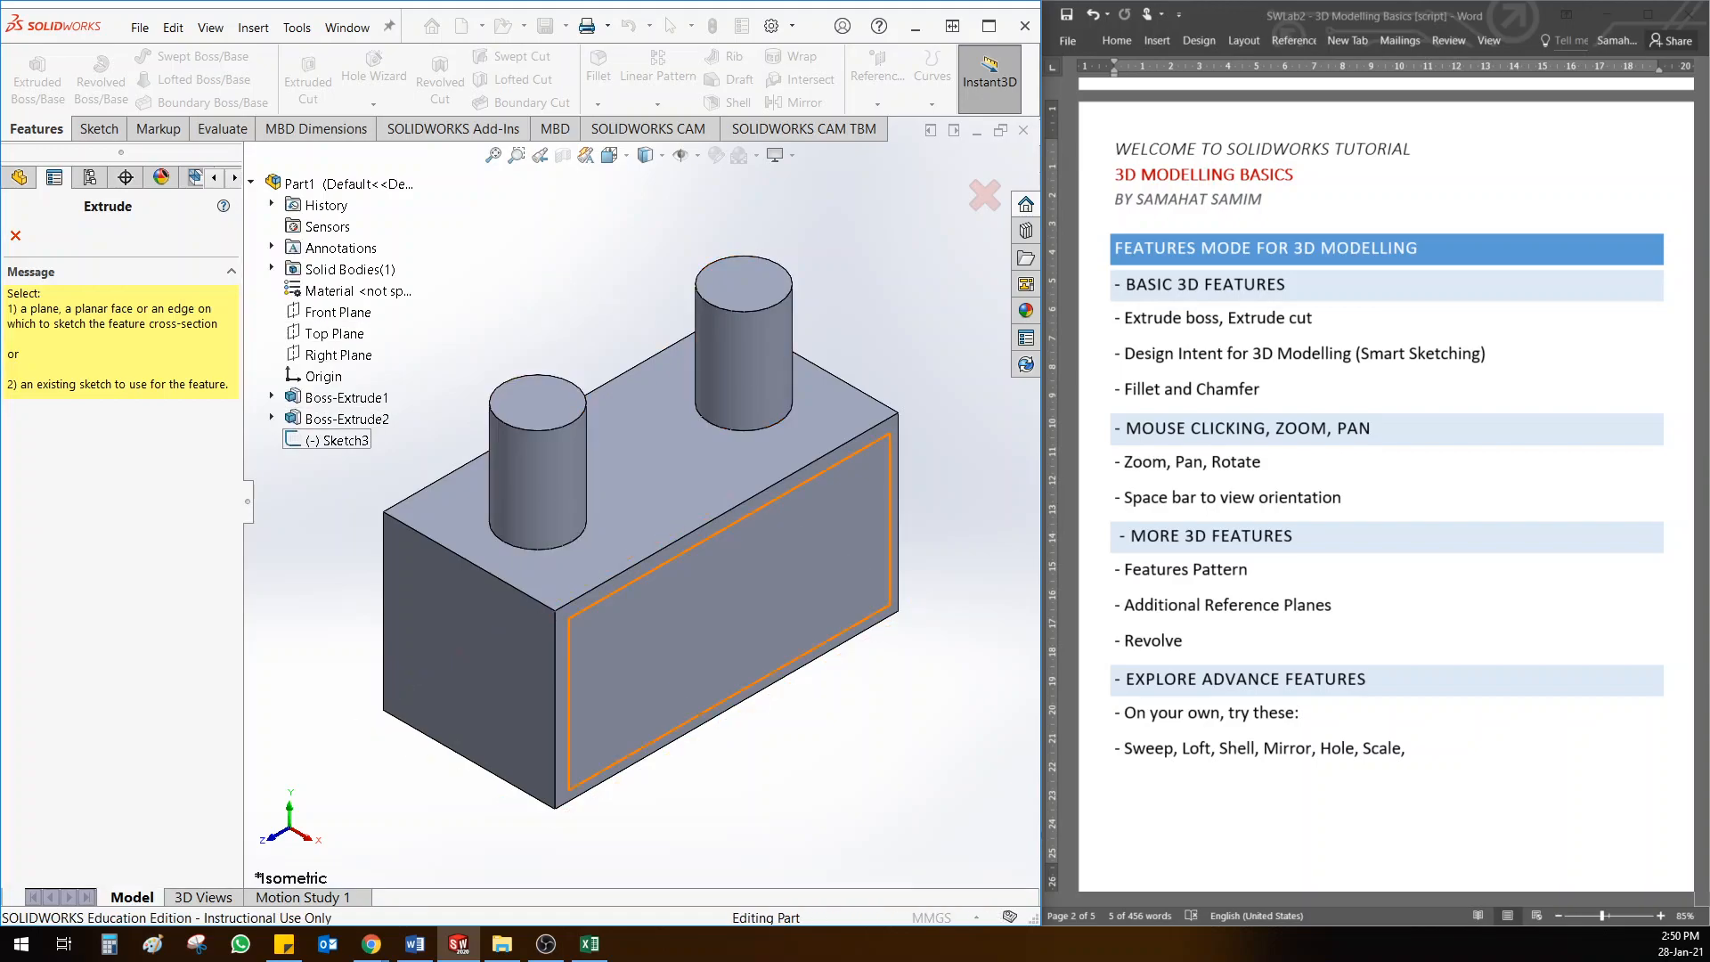
click(336, 441)
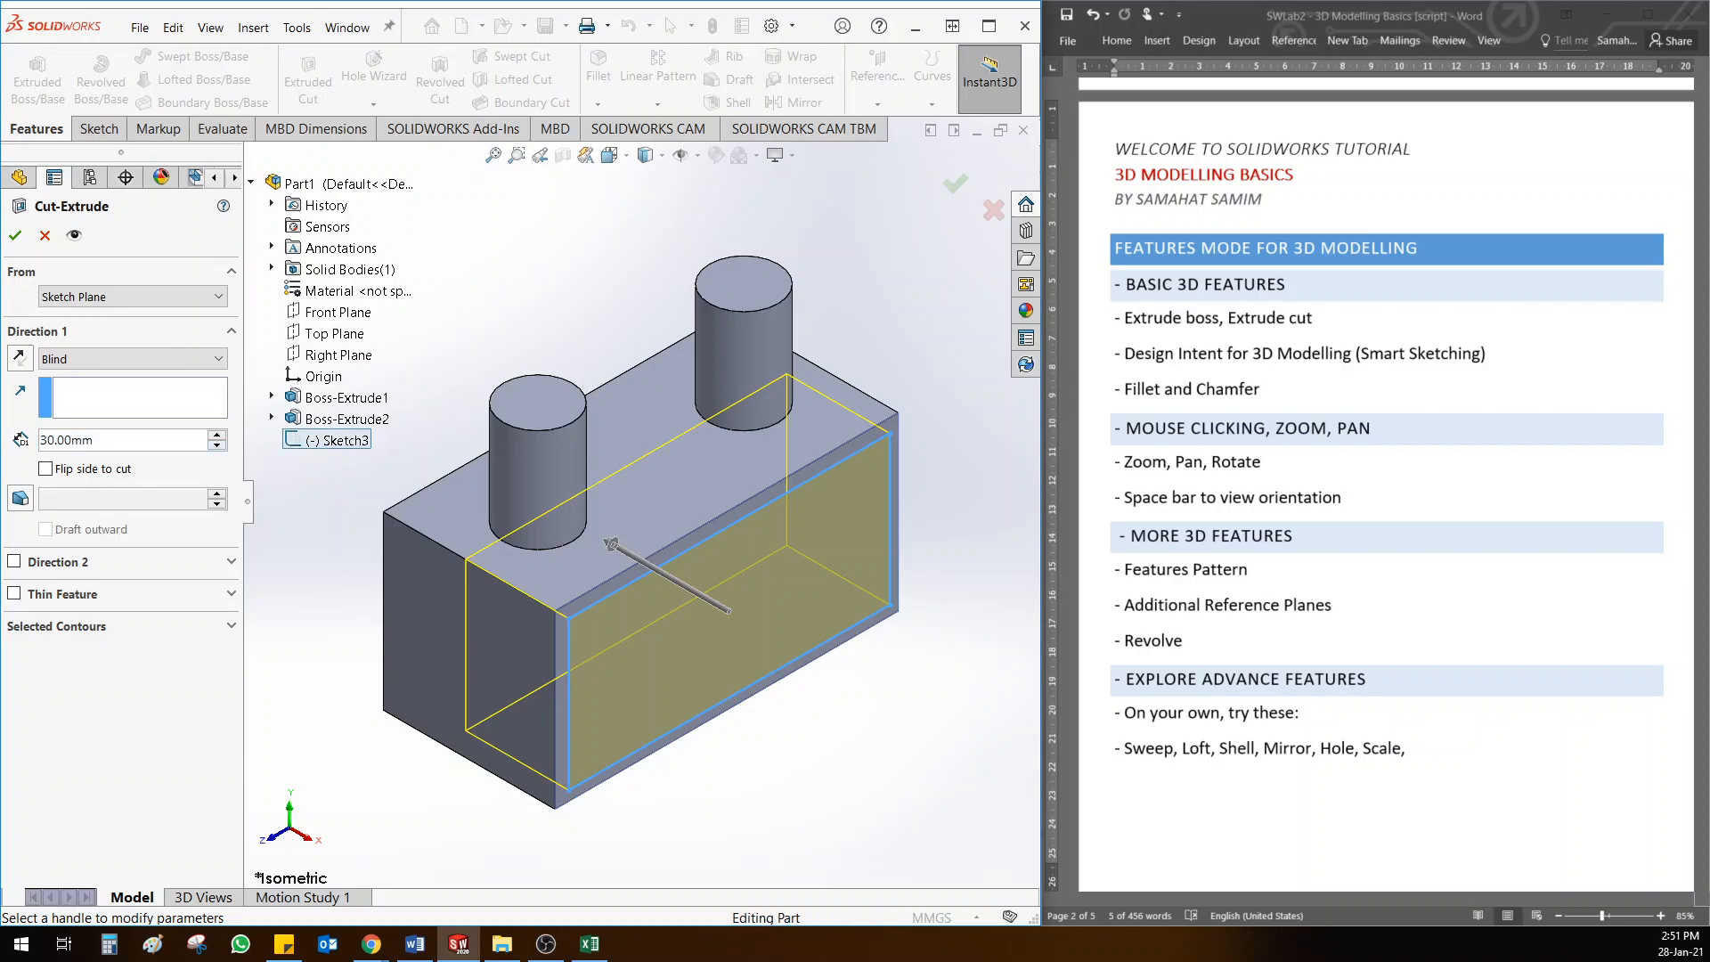
Set the blind cut depth to 50 mm, through the whole block, and accept the cut.
click(216, 445)
click(217, 445)
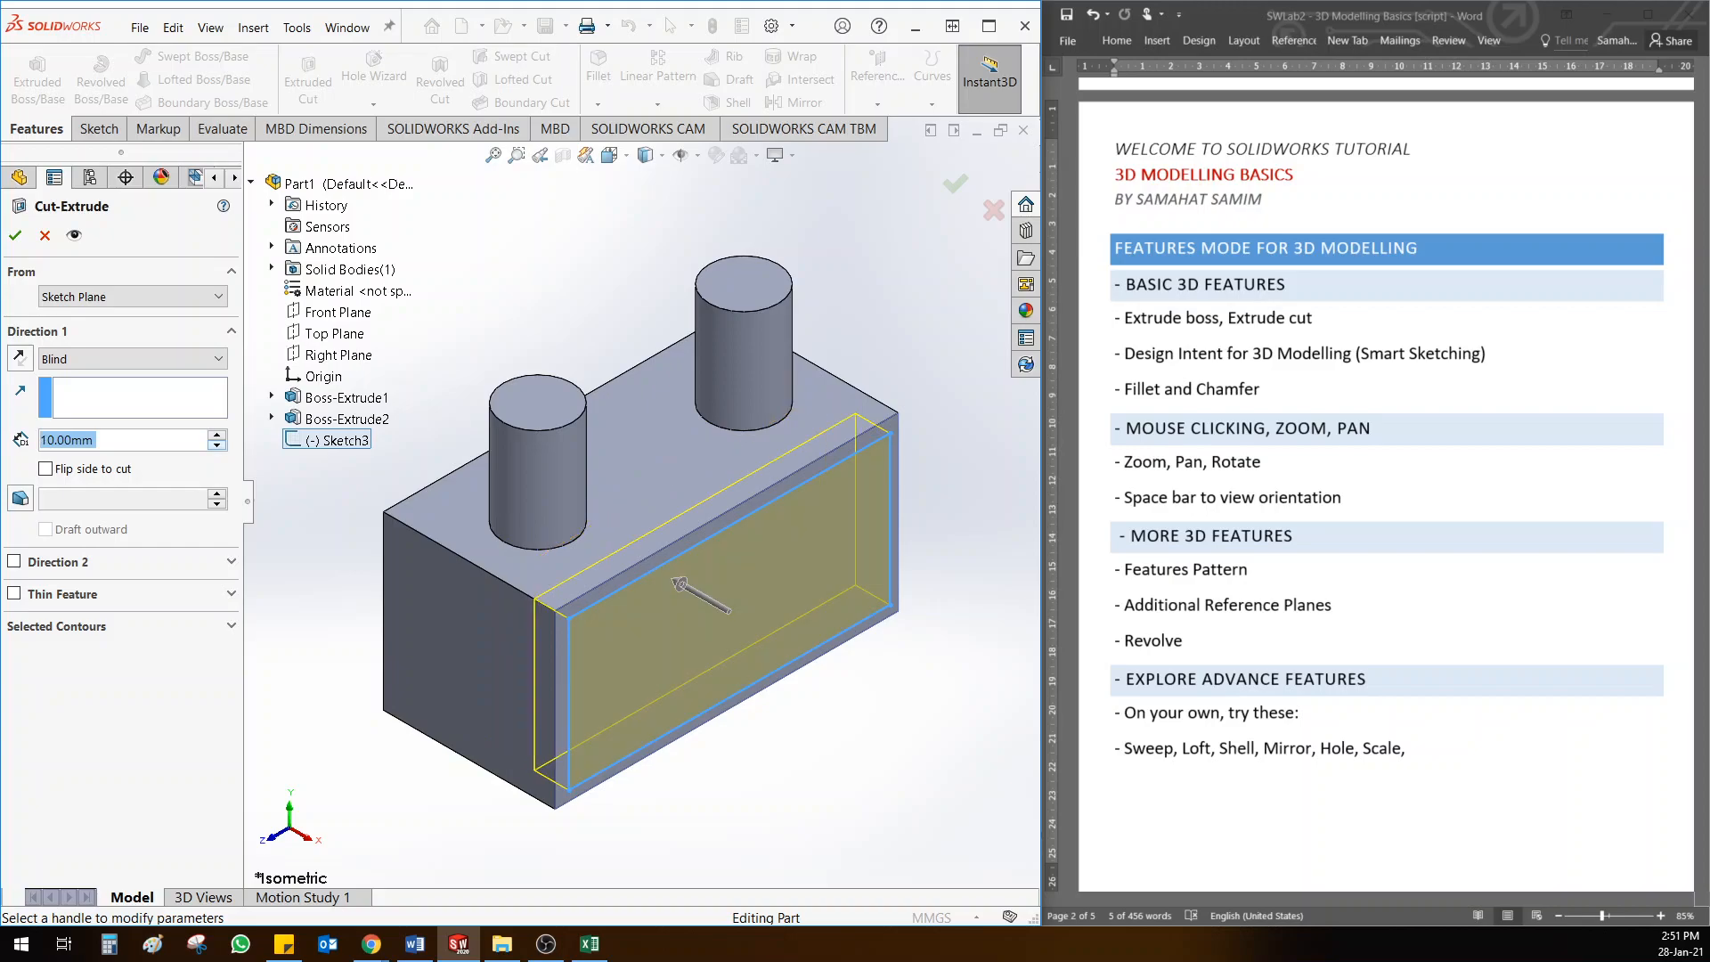
drag(679, 583, 541, 504)
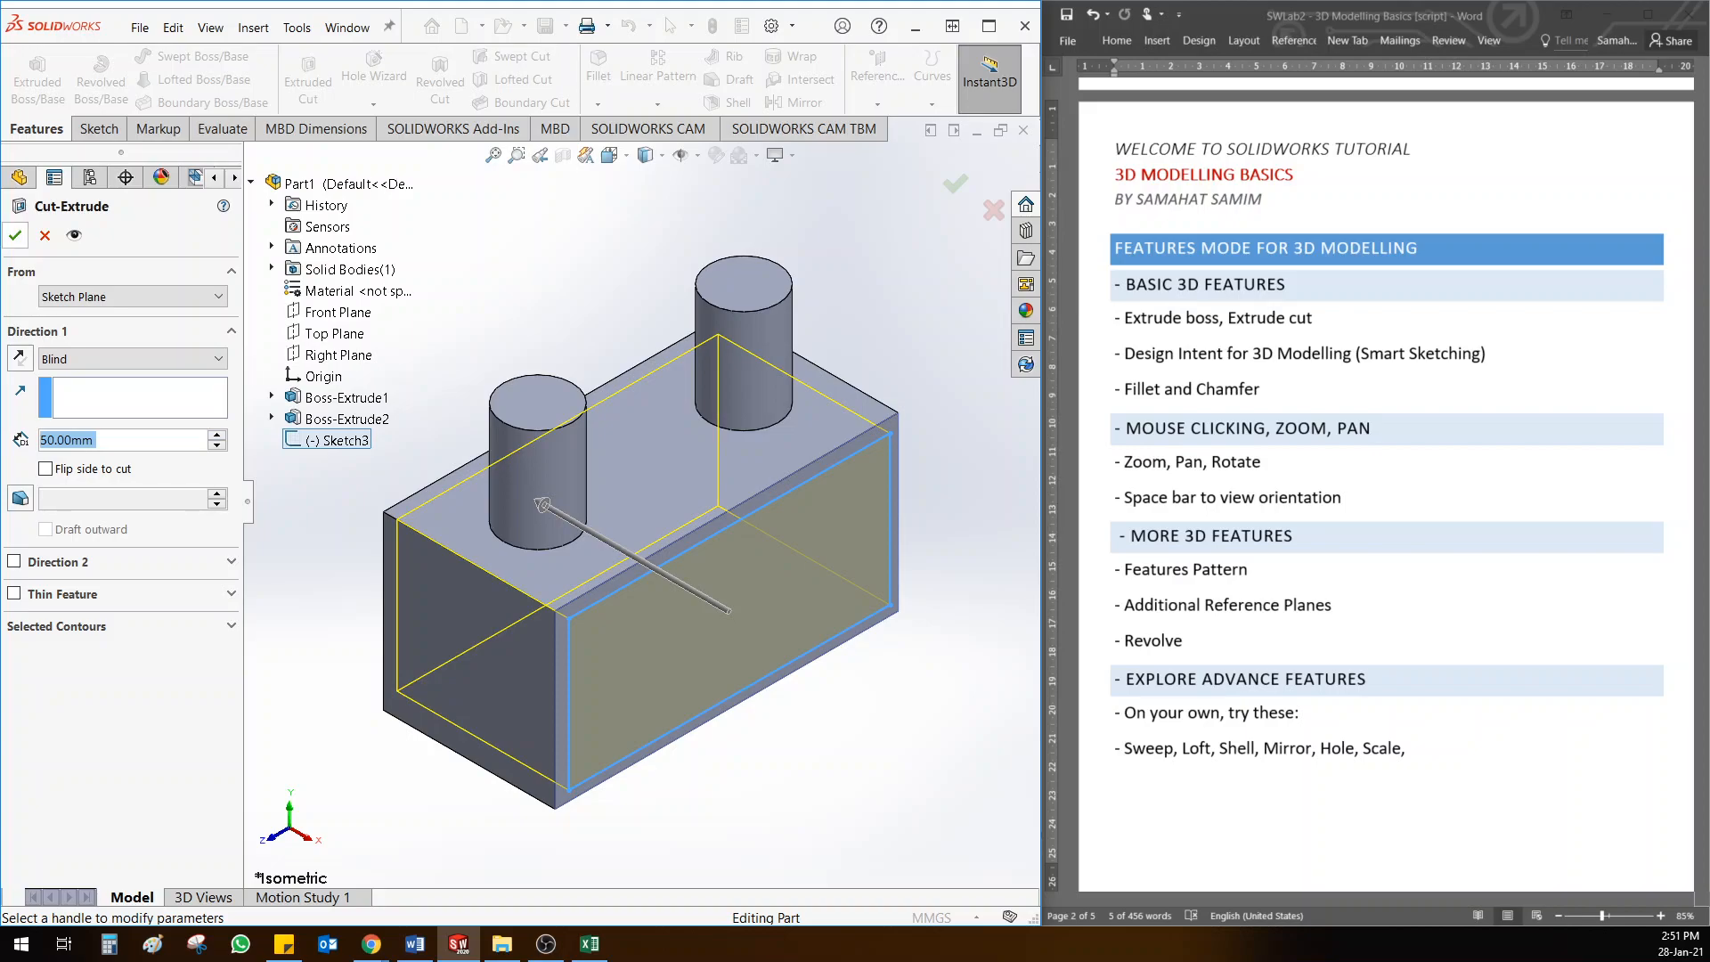
click(15, 235)
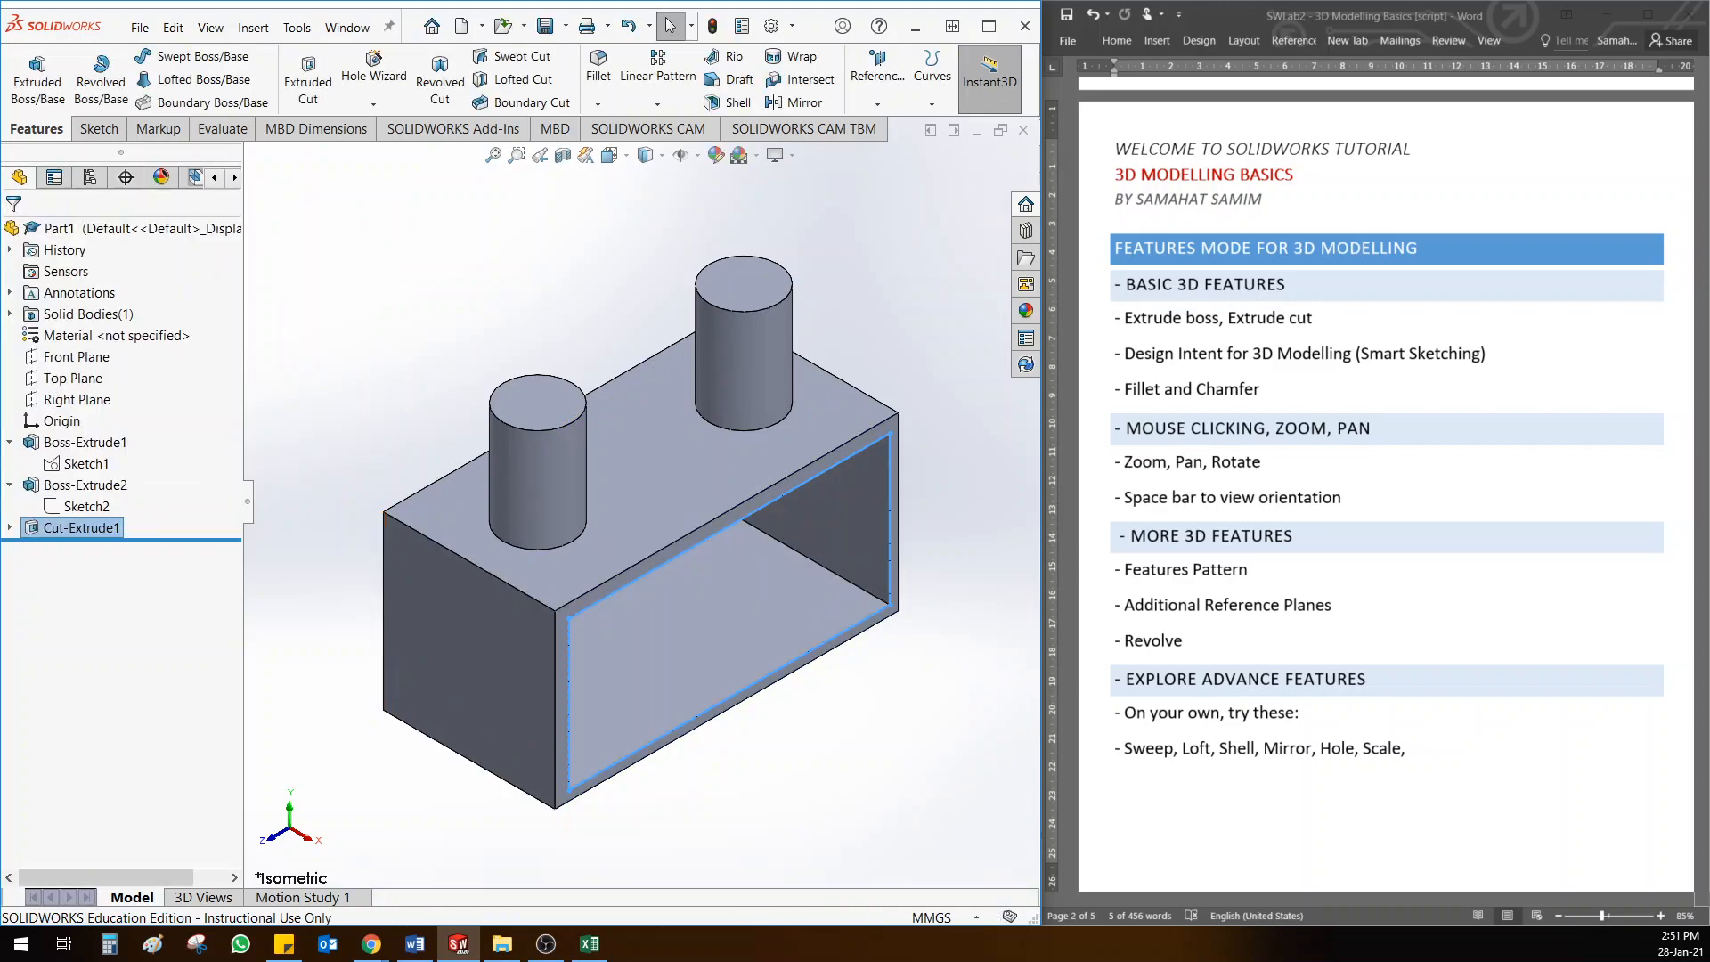
key(Escape)
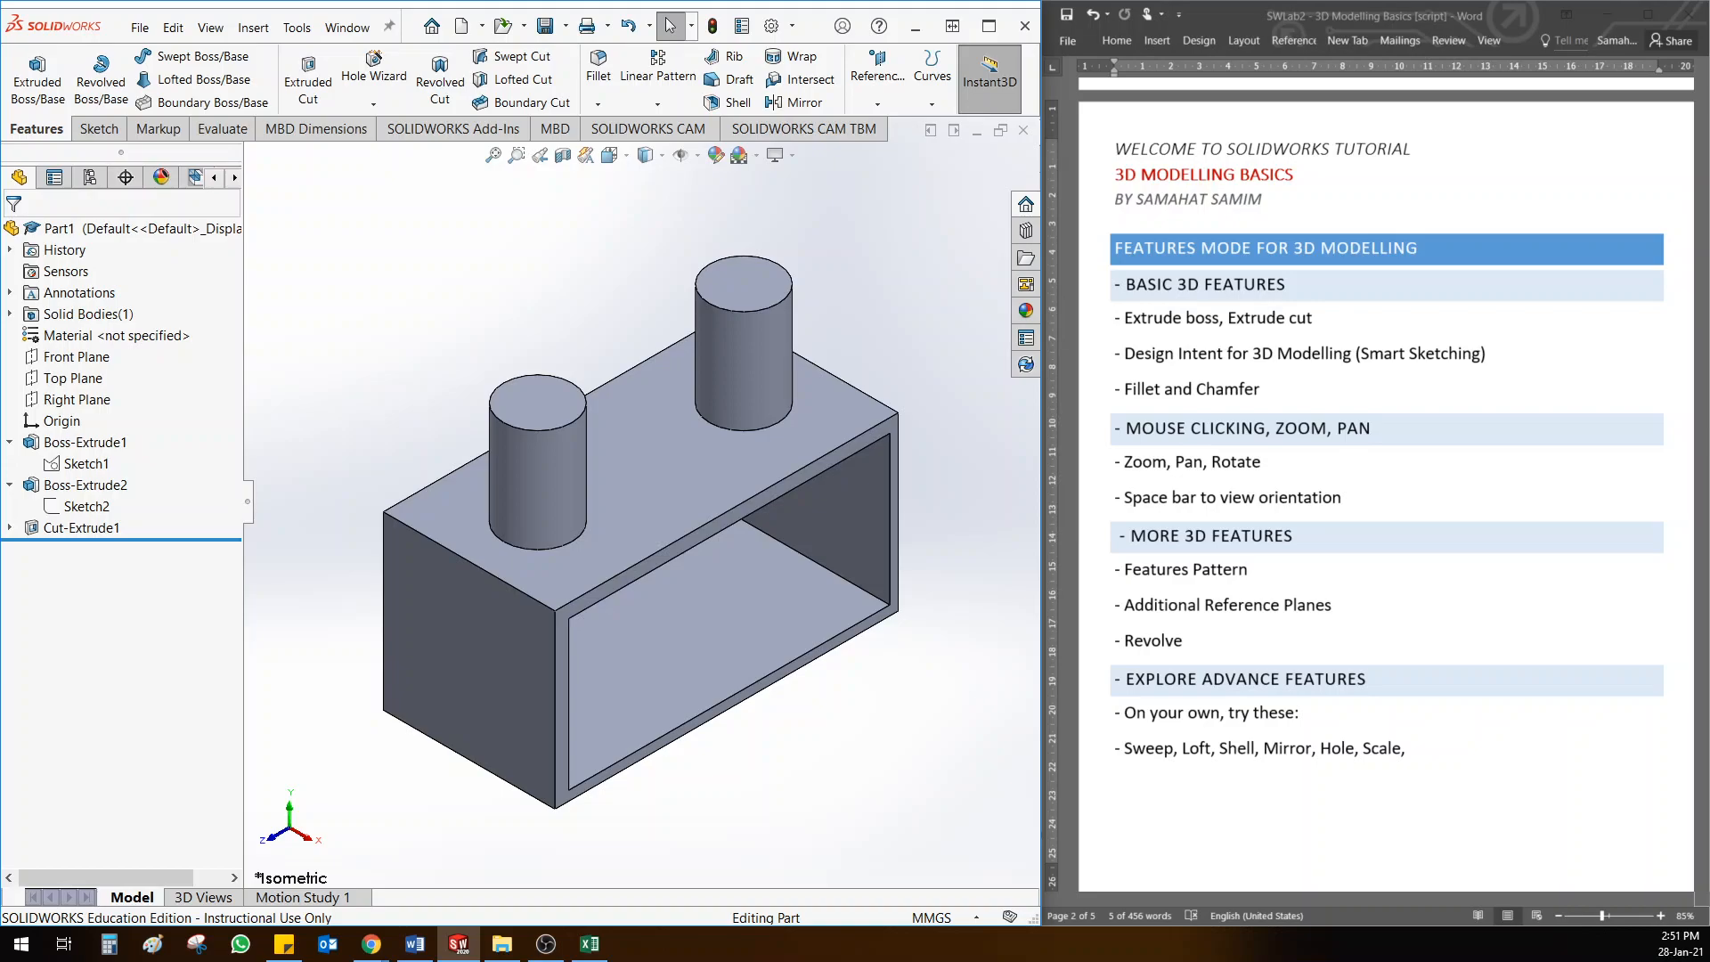
Reveal the sketch behind the rectangular cut and edit the cut's blind depth to 40 mm.
middle_drag(643, 572, 478, 575)
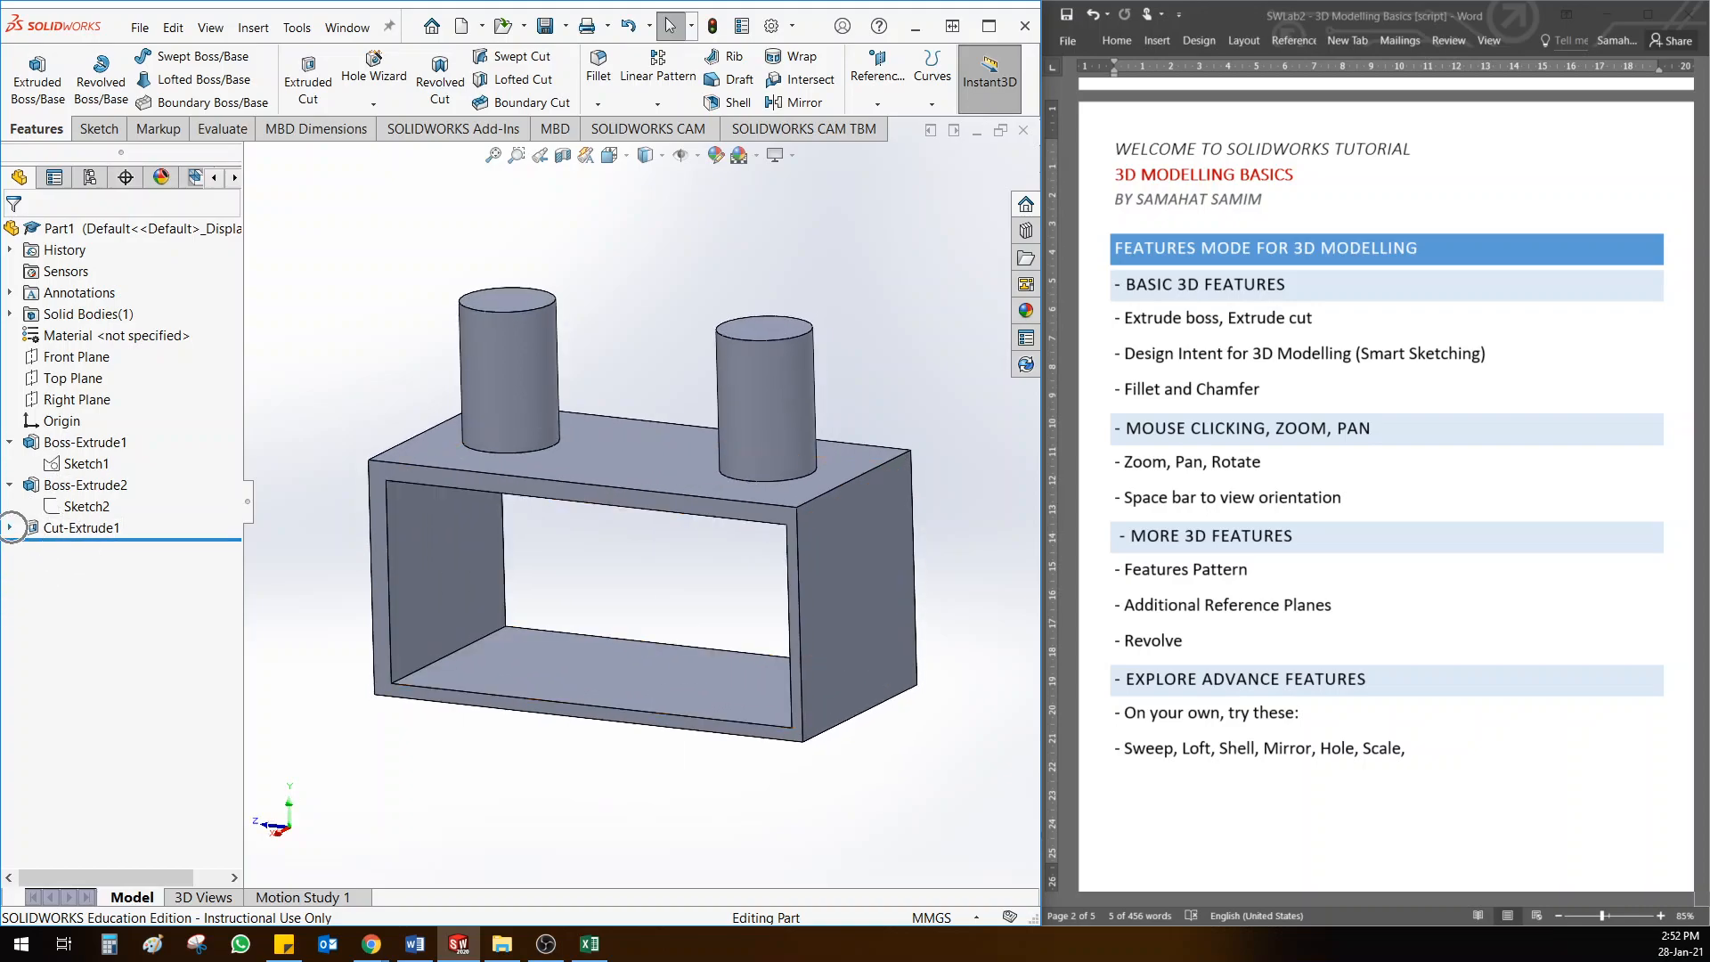
click(9, 528)
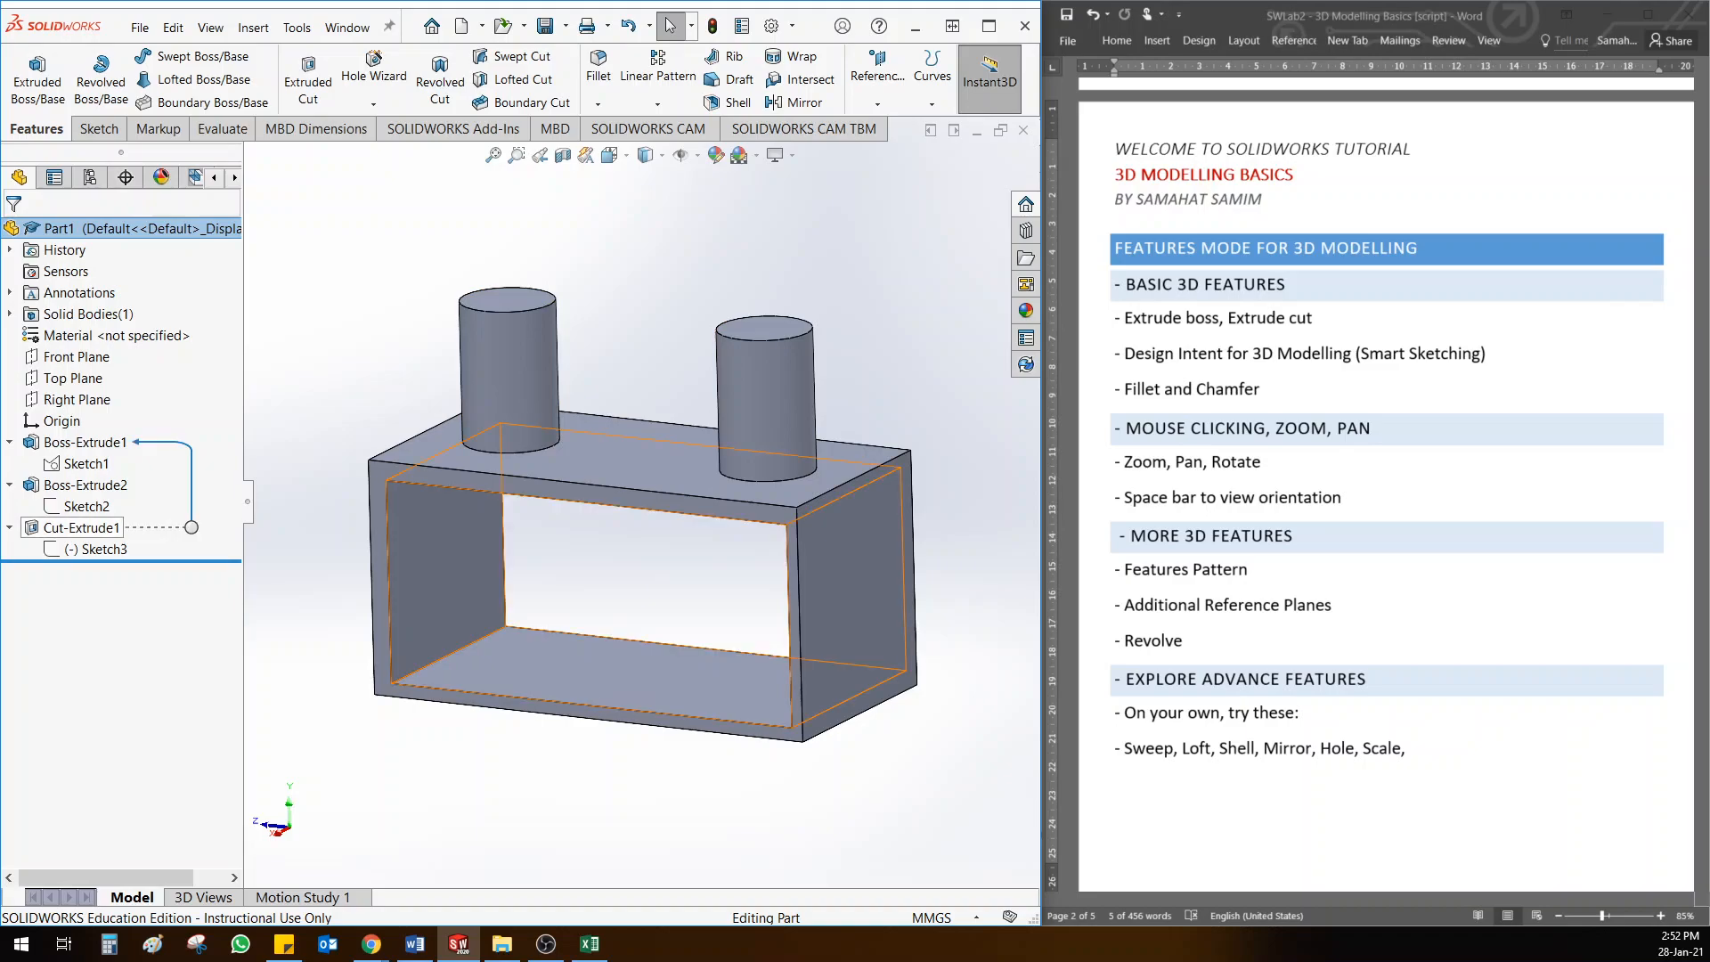
scroll(637, 714, up, 2)
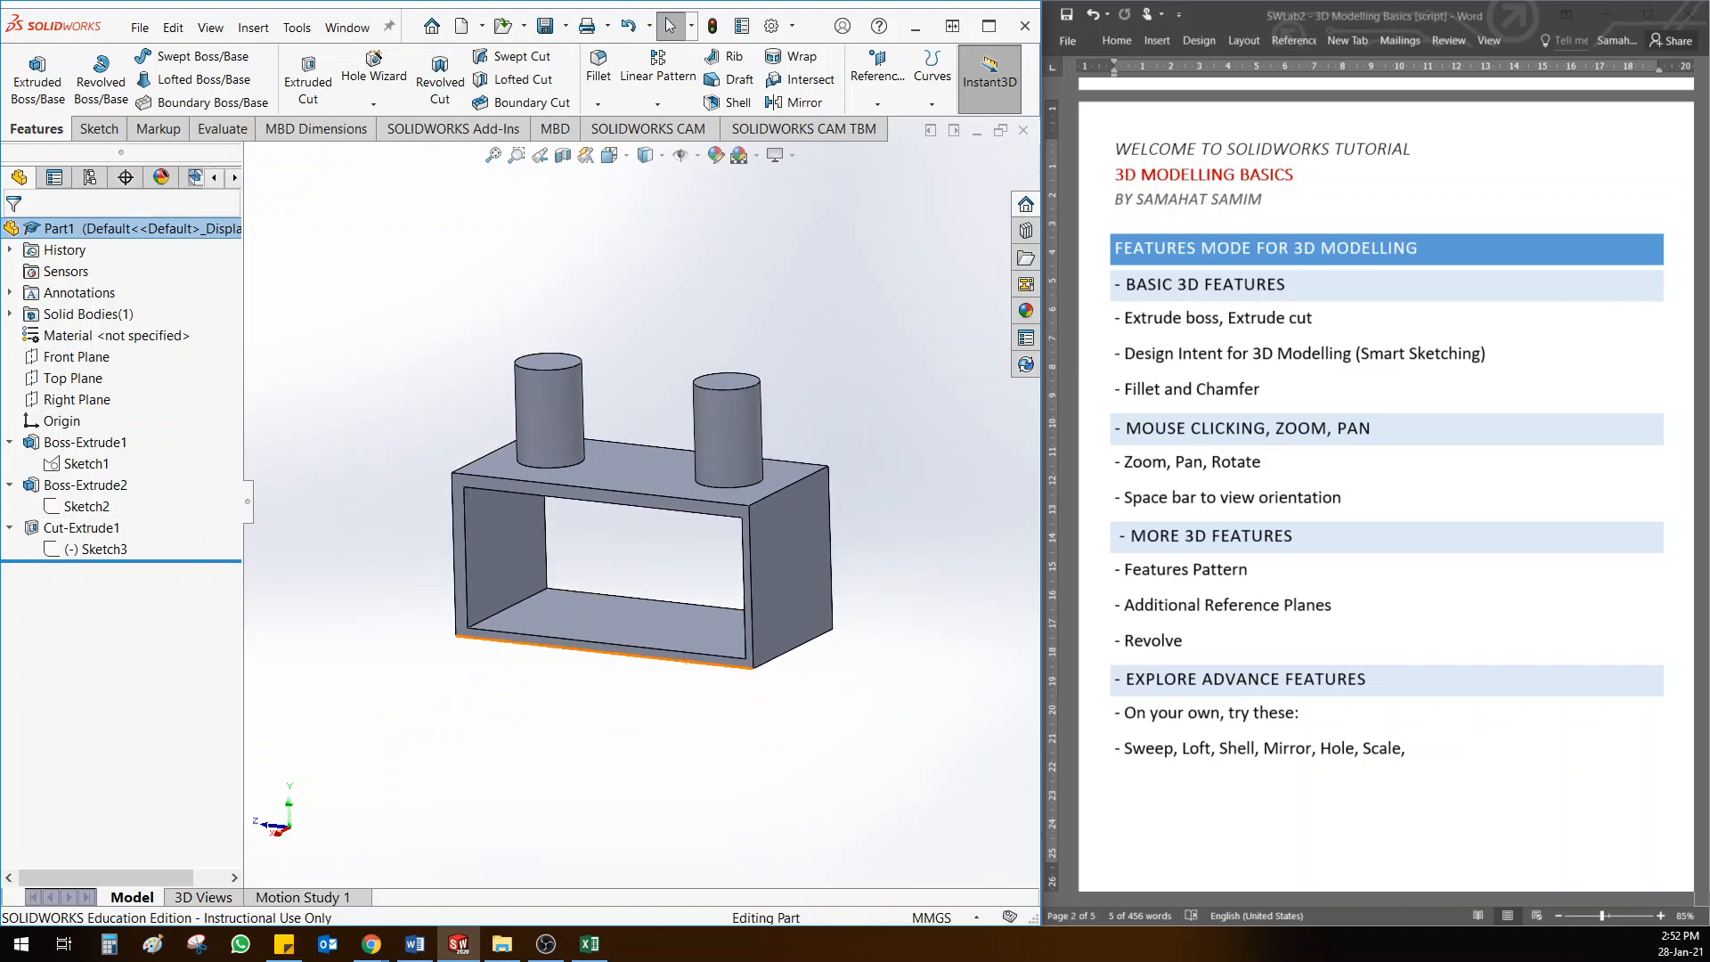
middle_drag(643, 623, 661, 630)
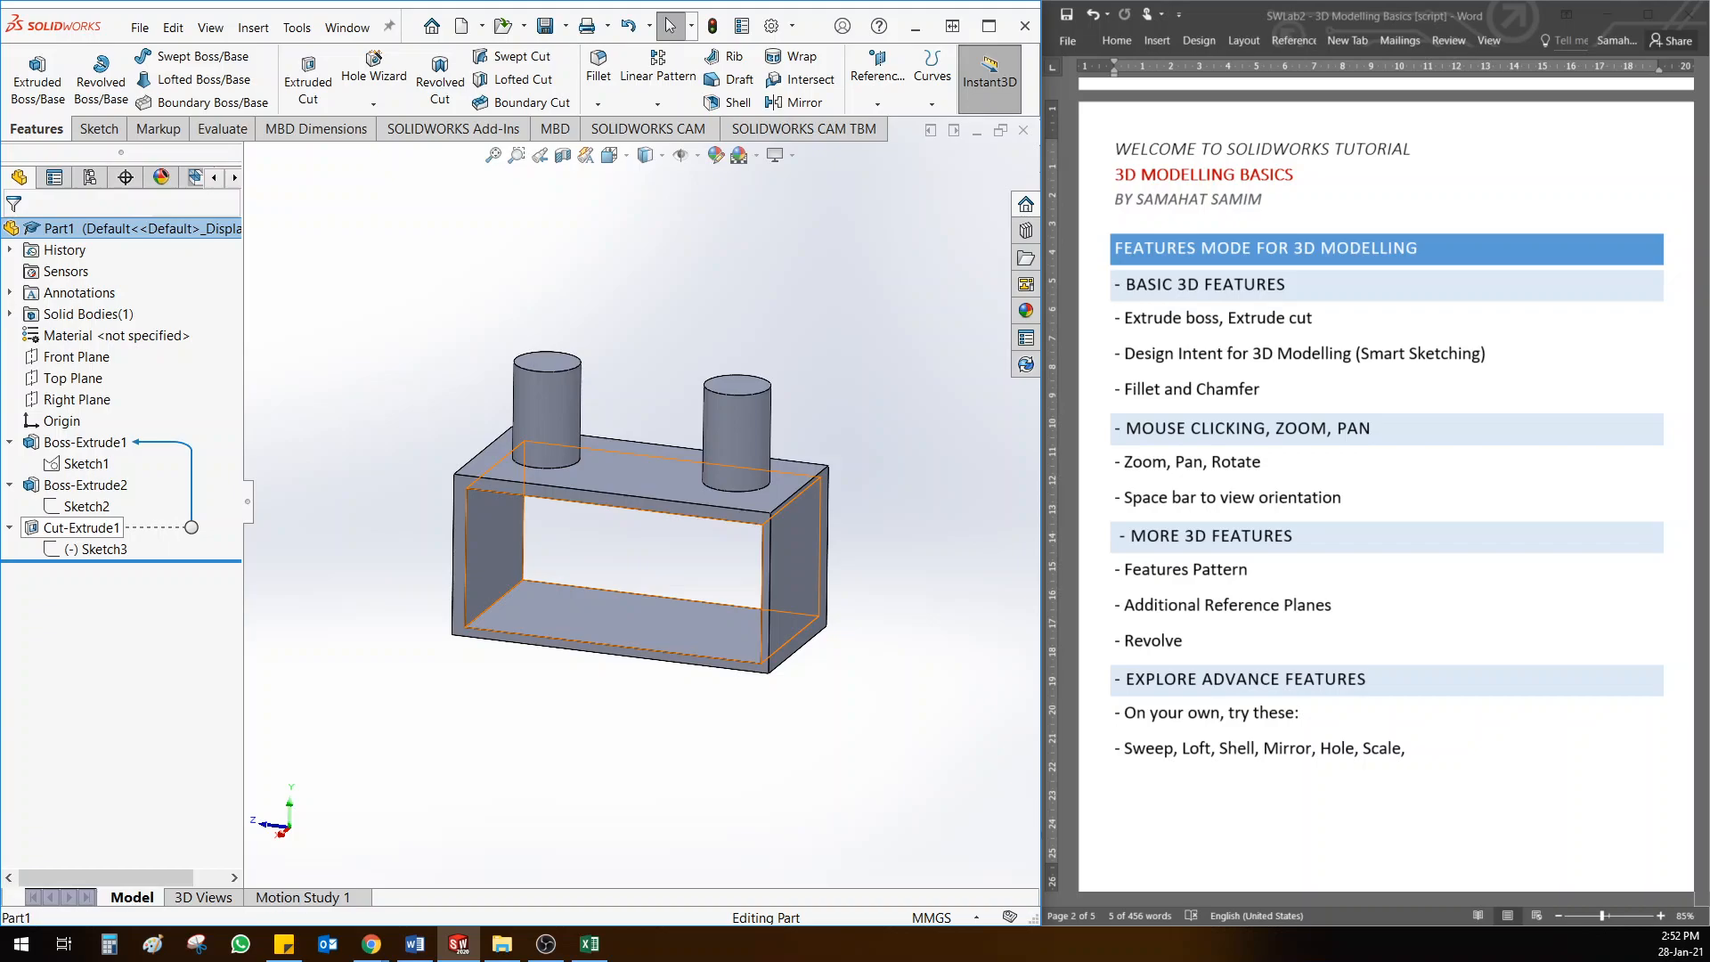
right_click(94, 528)
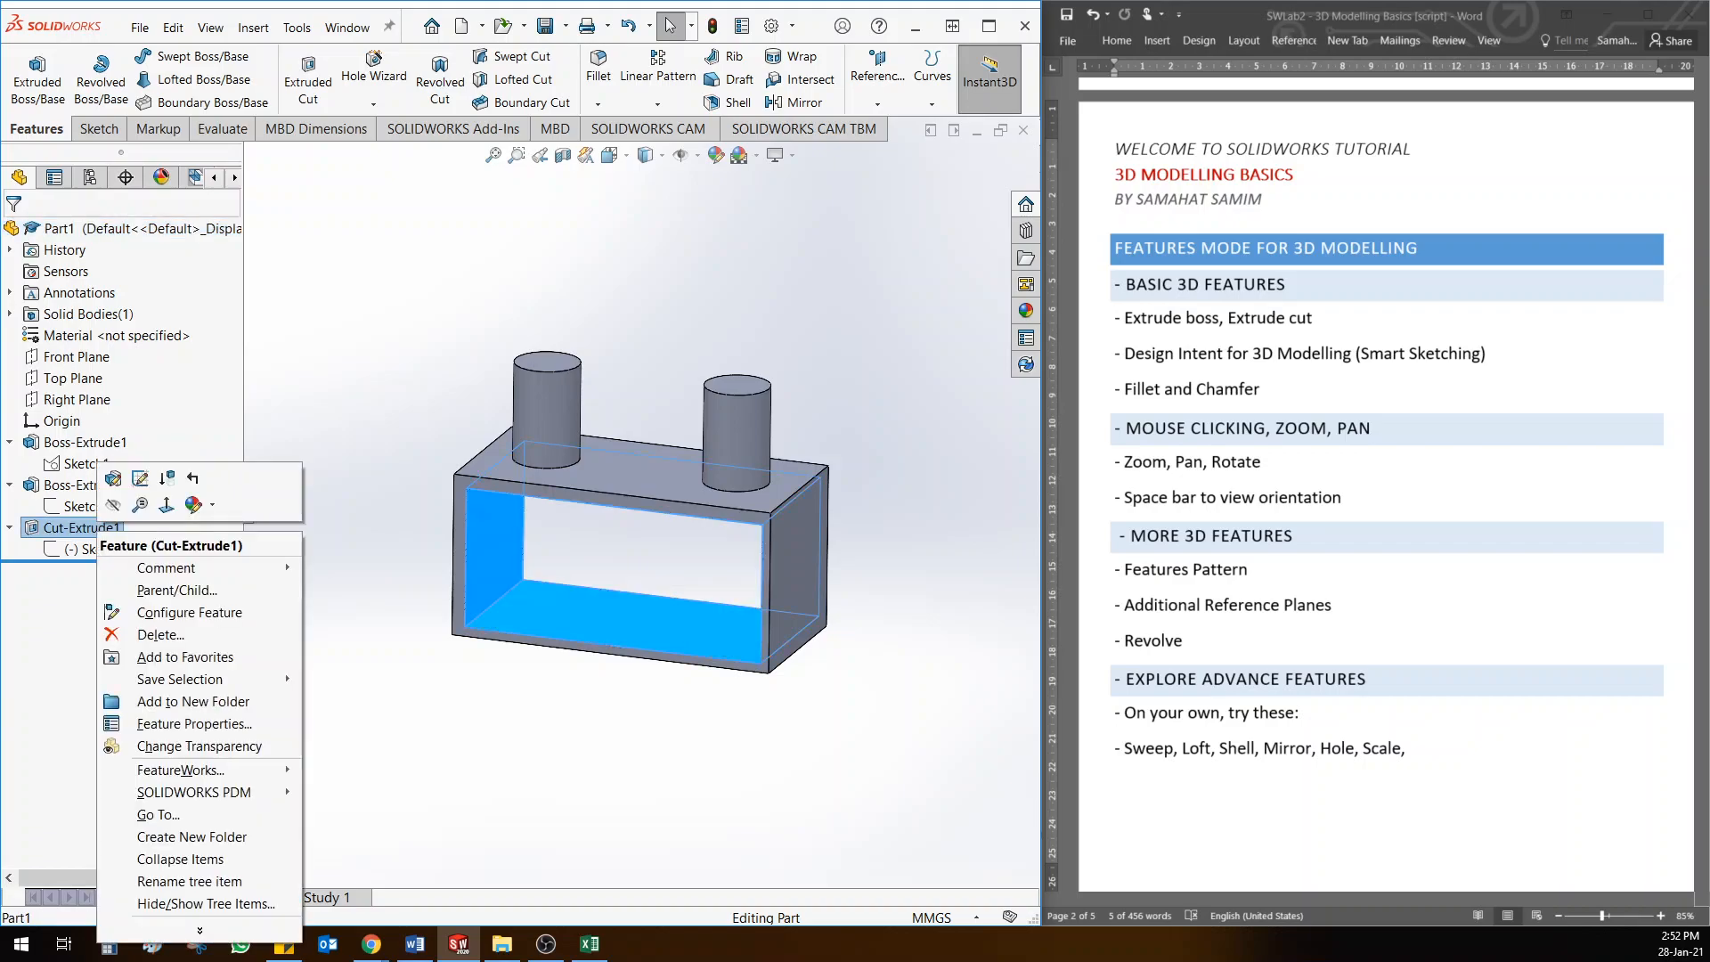
key(Escape)
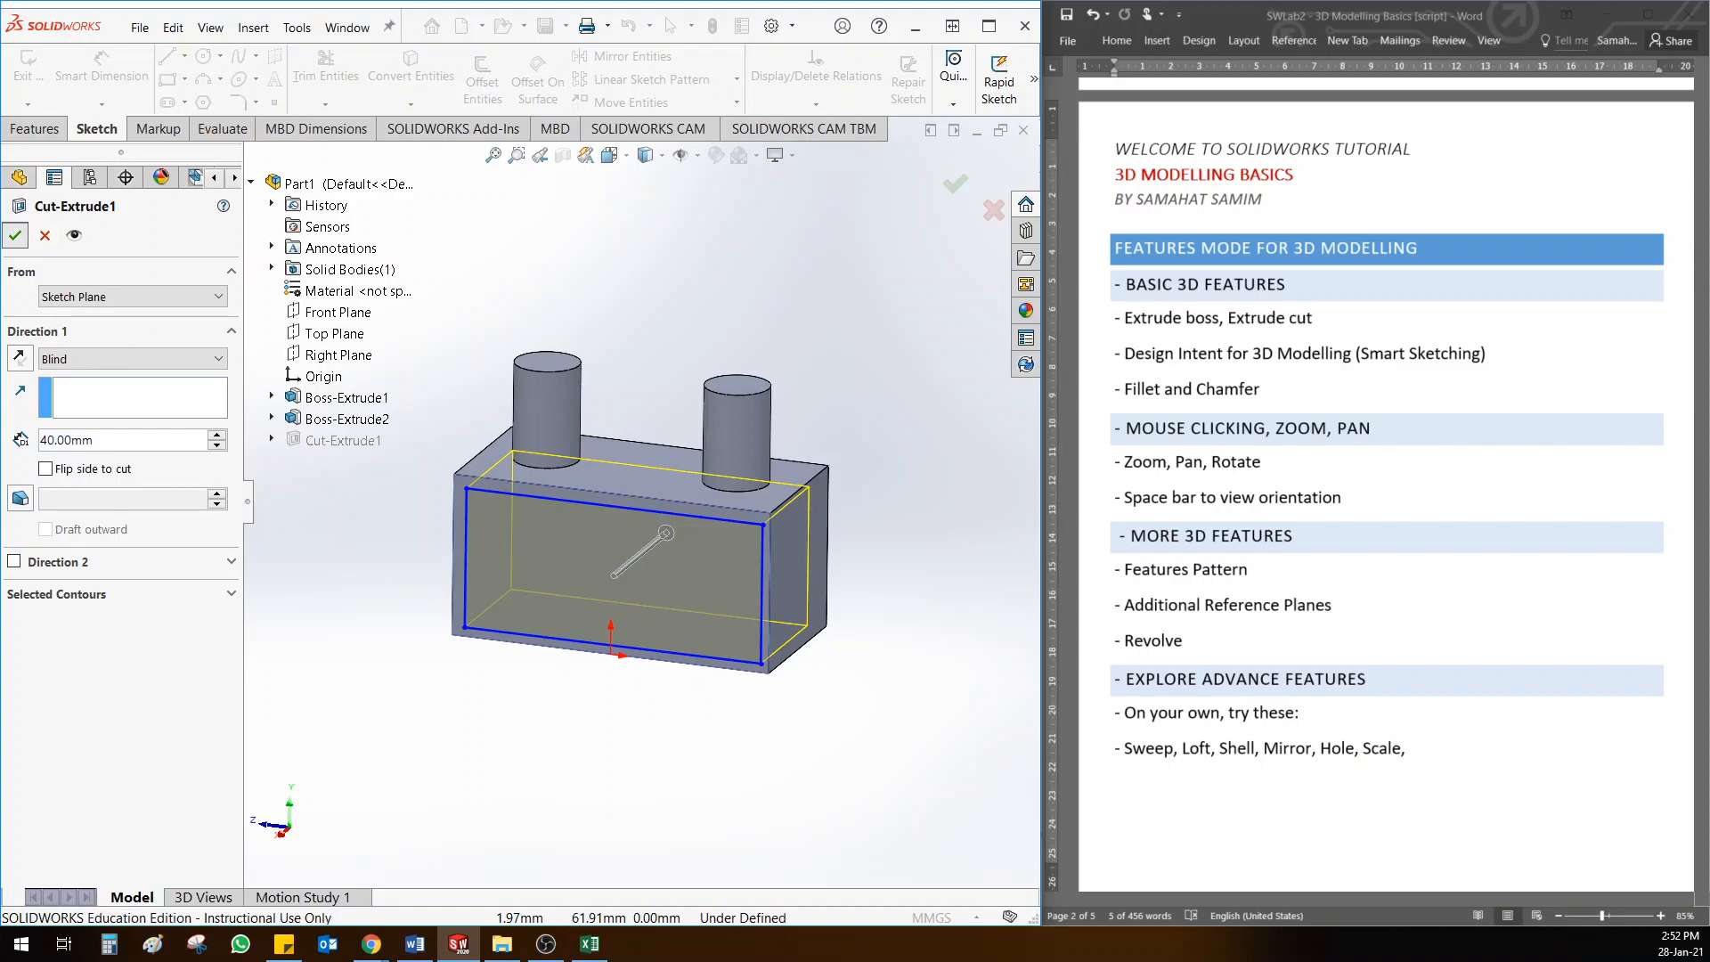
click(15, 236)
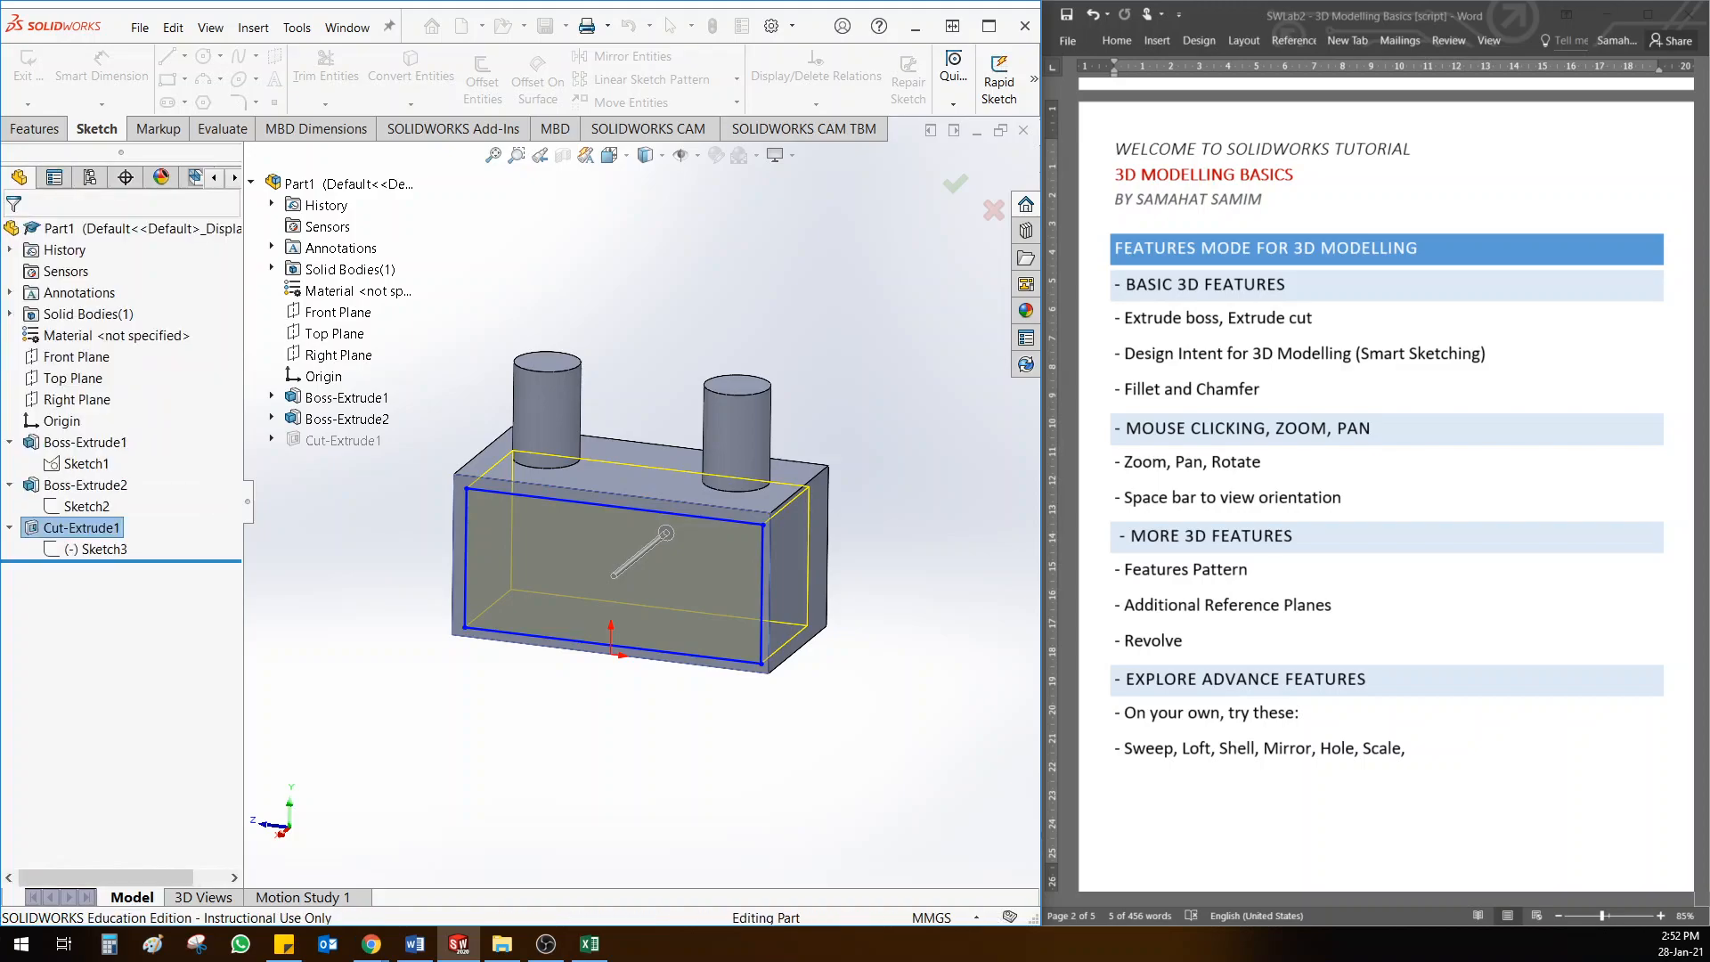
middle_drag(614, 570, 537, 586)
key(Escape)
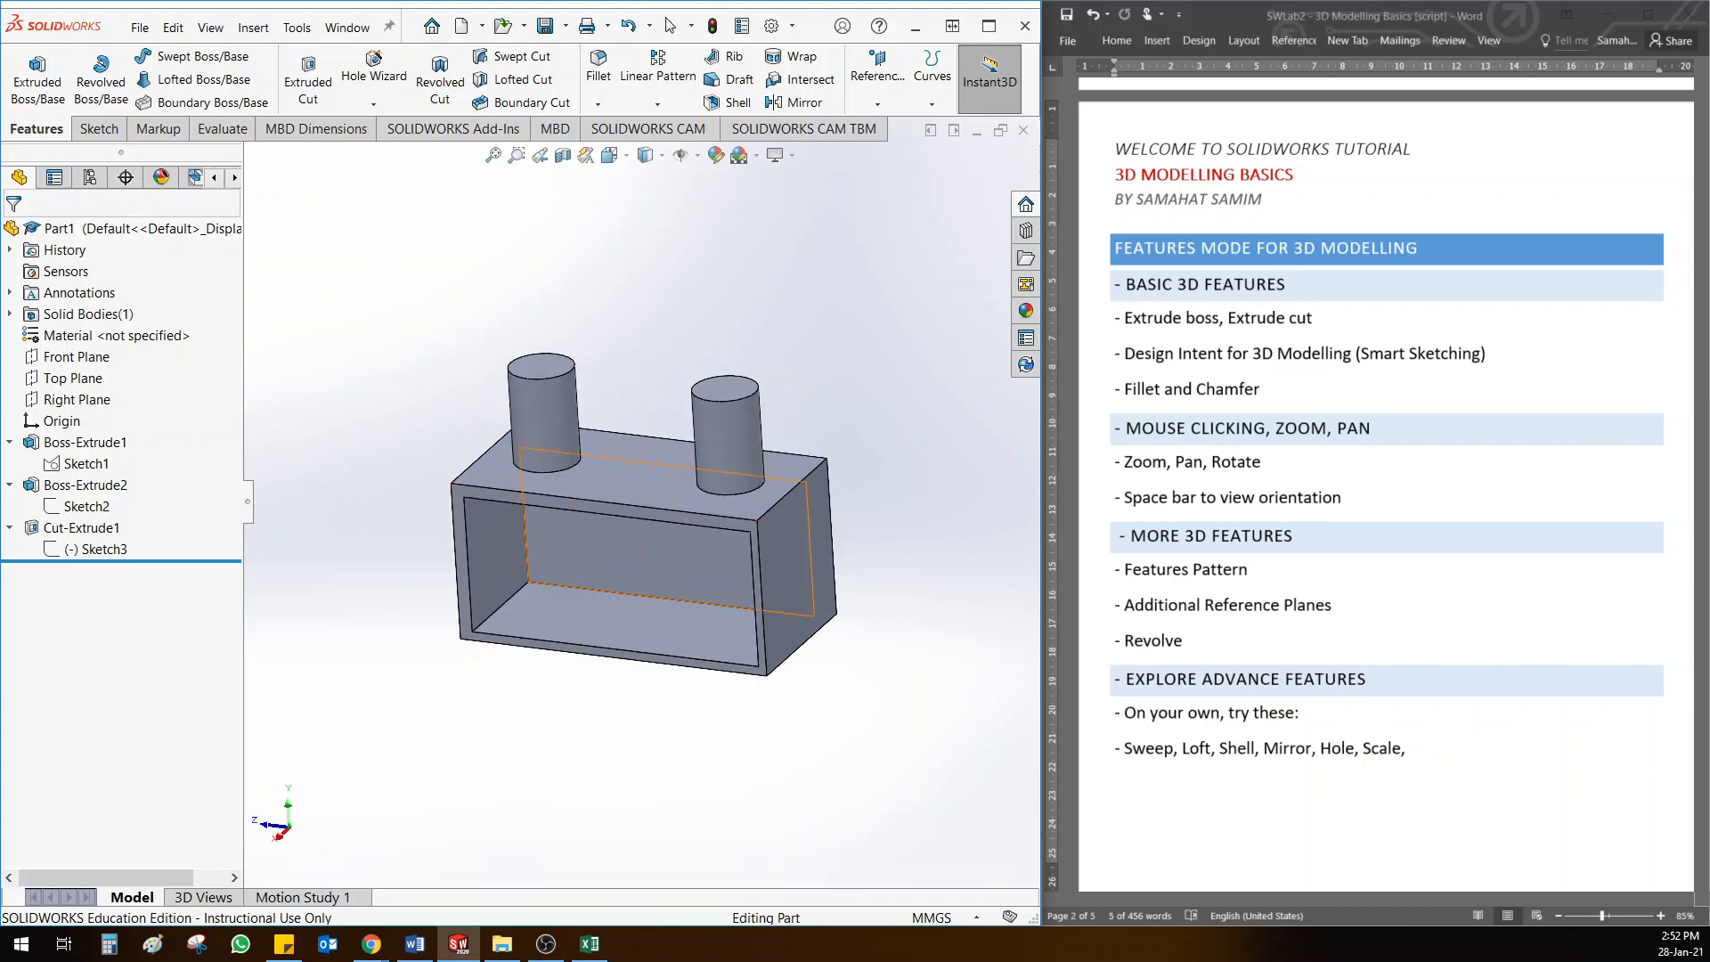
Edit the rectangular cut's sketch, moving two opposite corners inward to about 67 by 30 mm, and show the rebuilt part in isometric view.
click(103, 549)
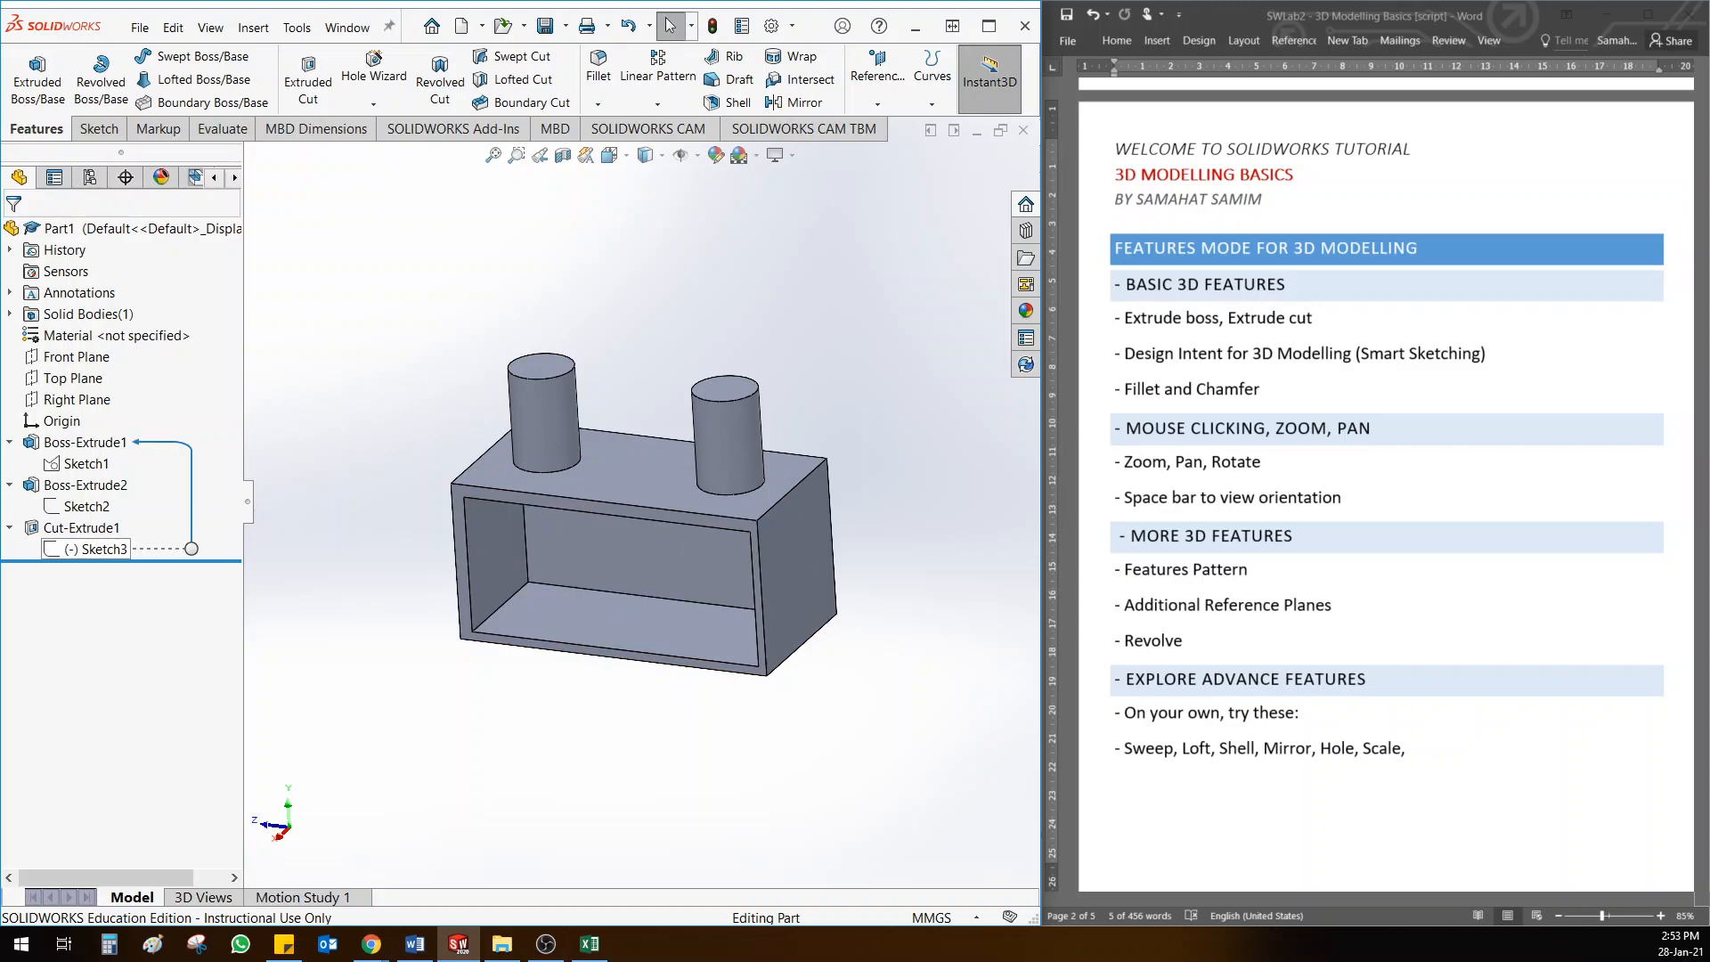
right_click(97, 549)
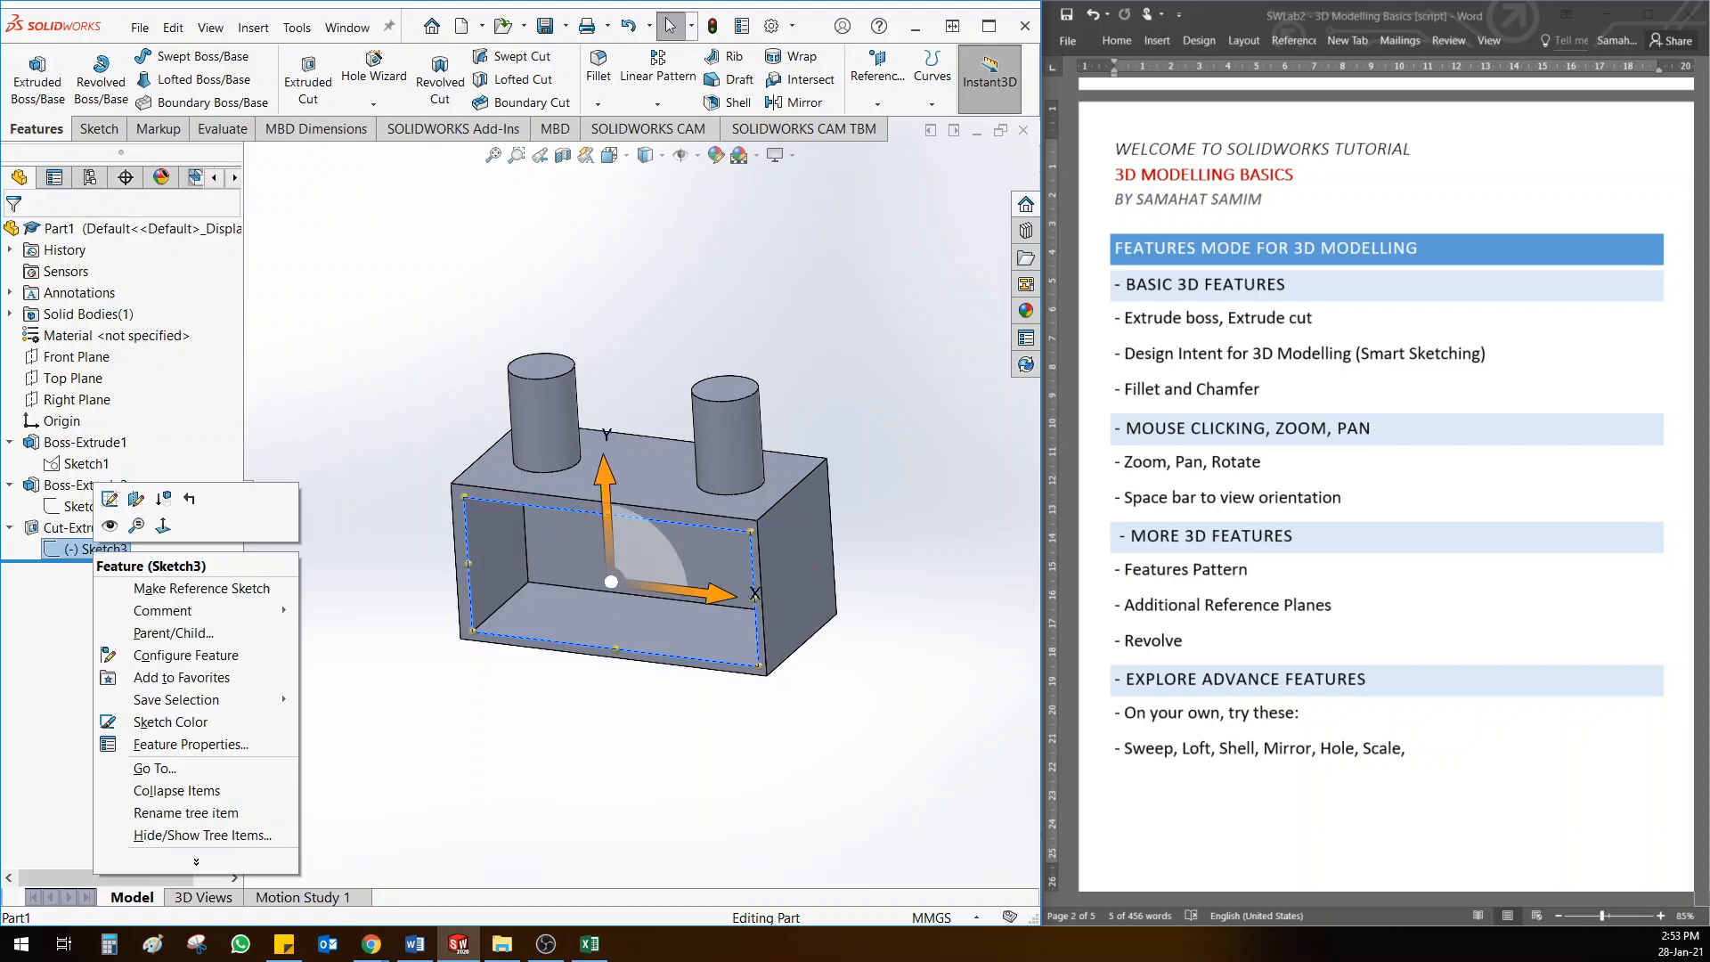
click(110, 497)
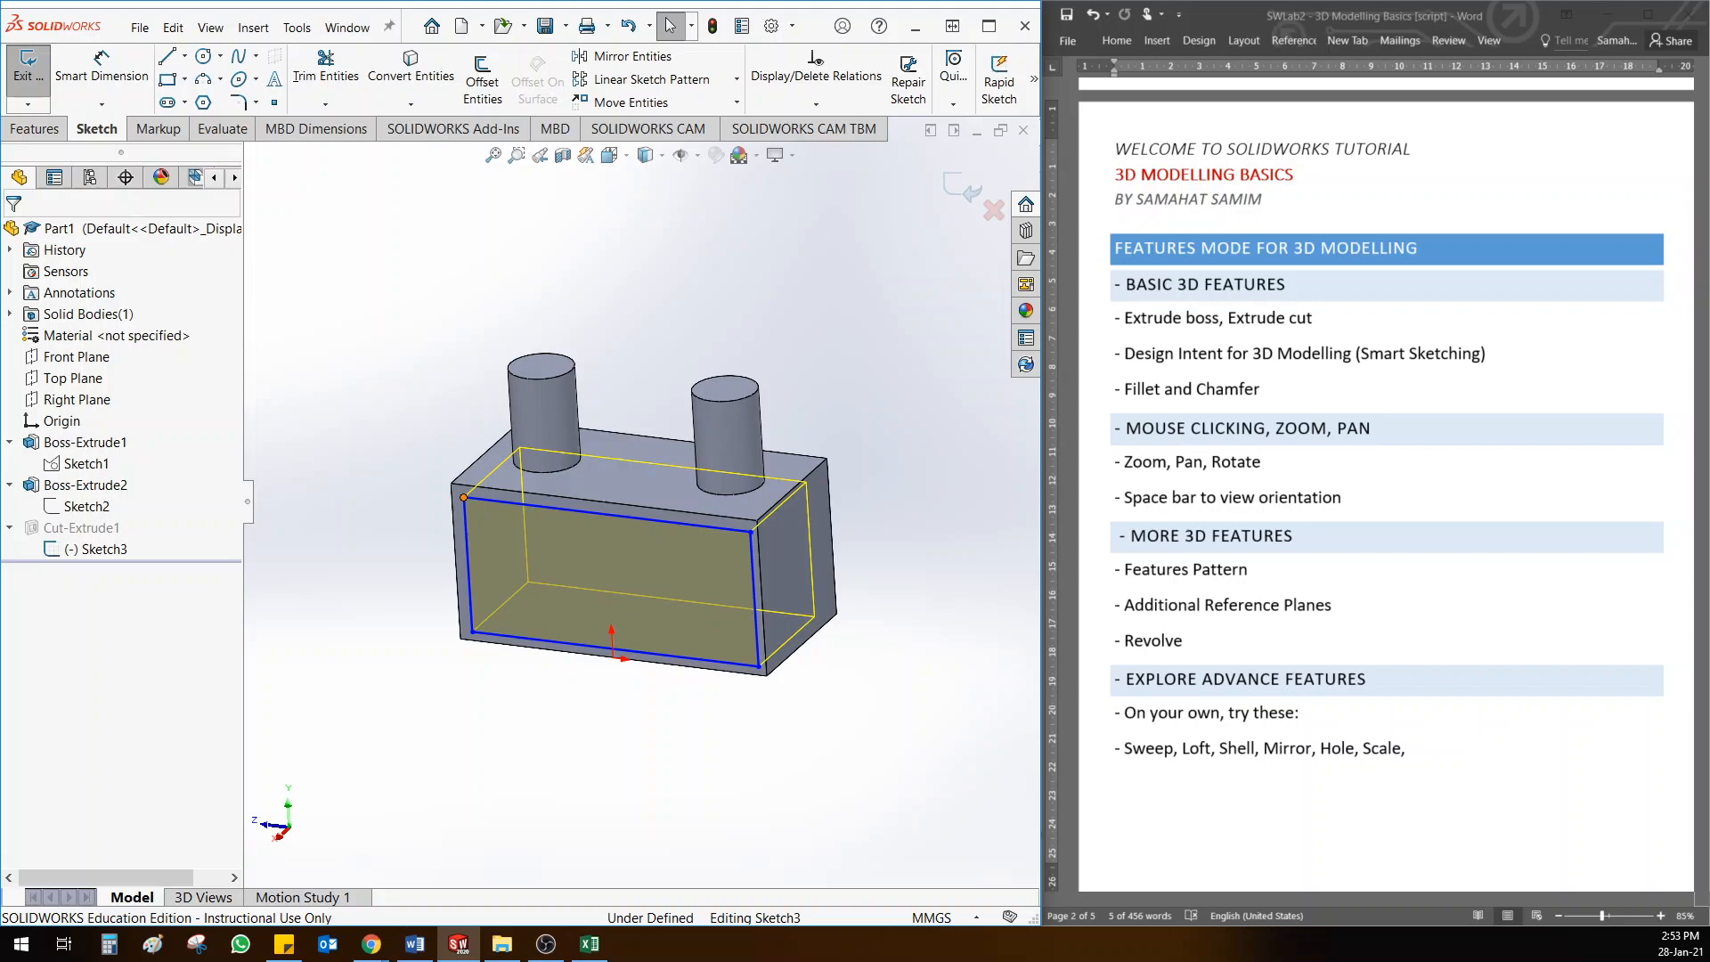
drag(463, 497, 490, 514)
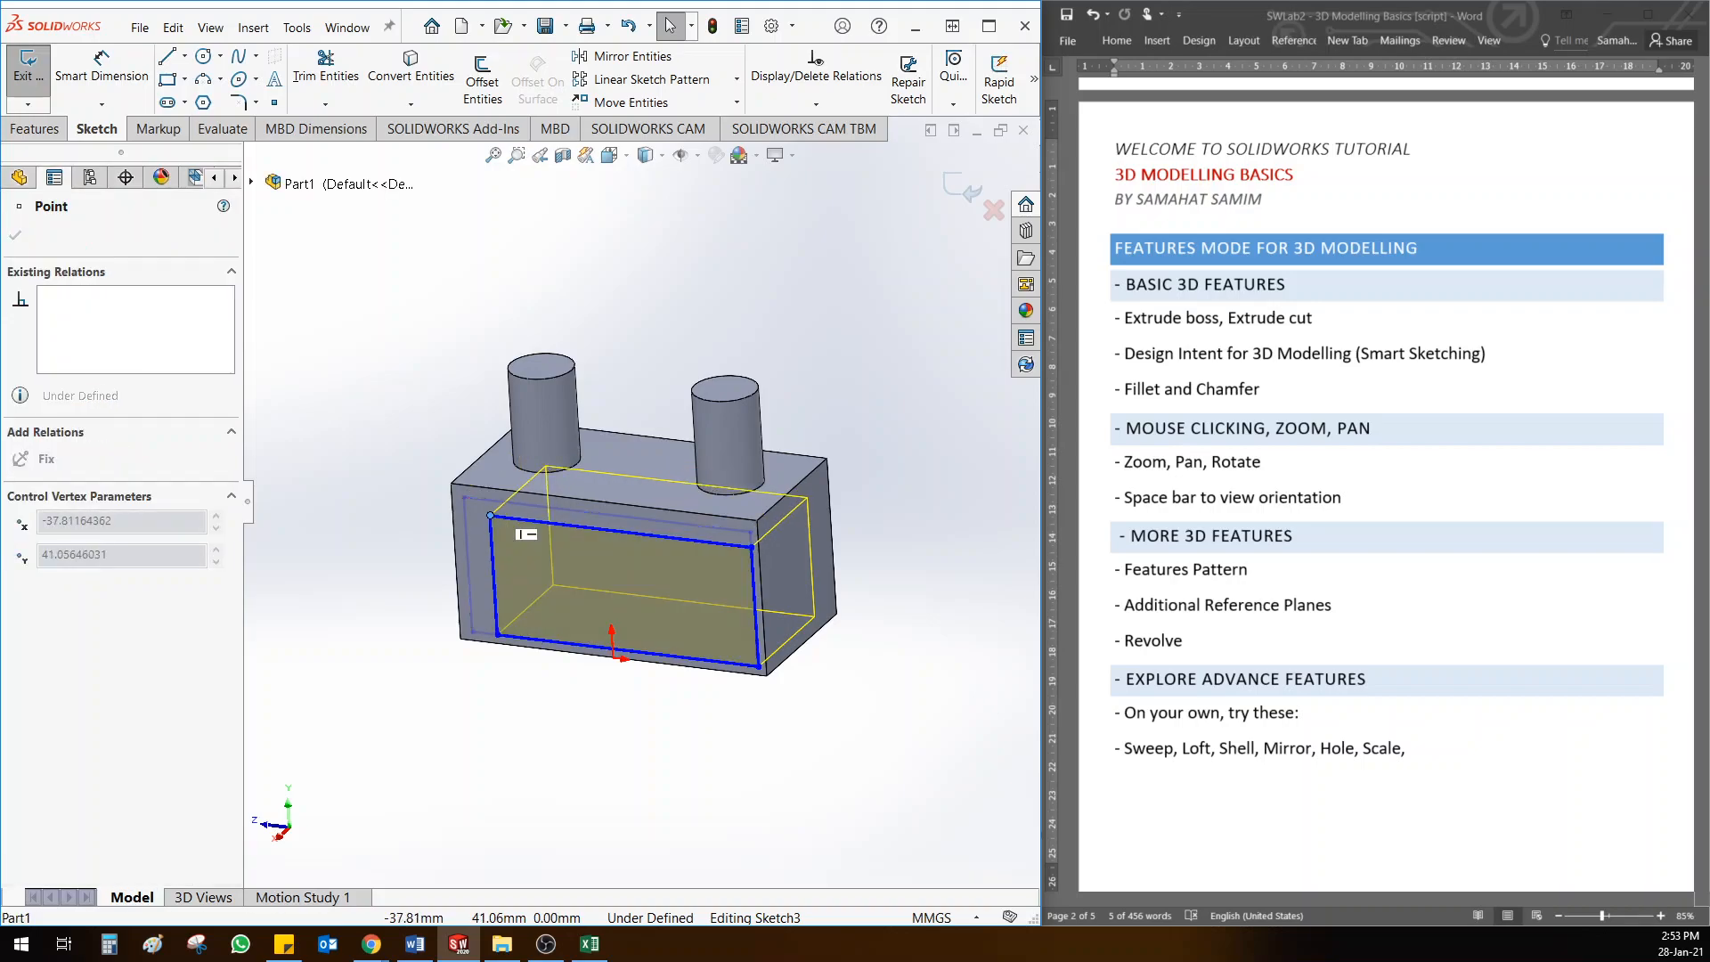
drag(759, 666, 703, 634)
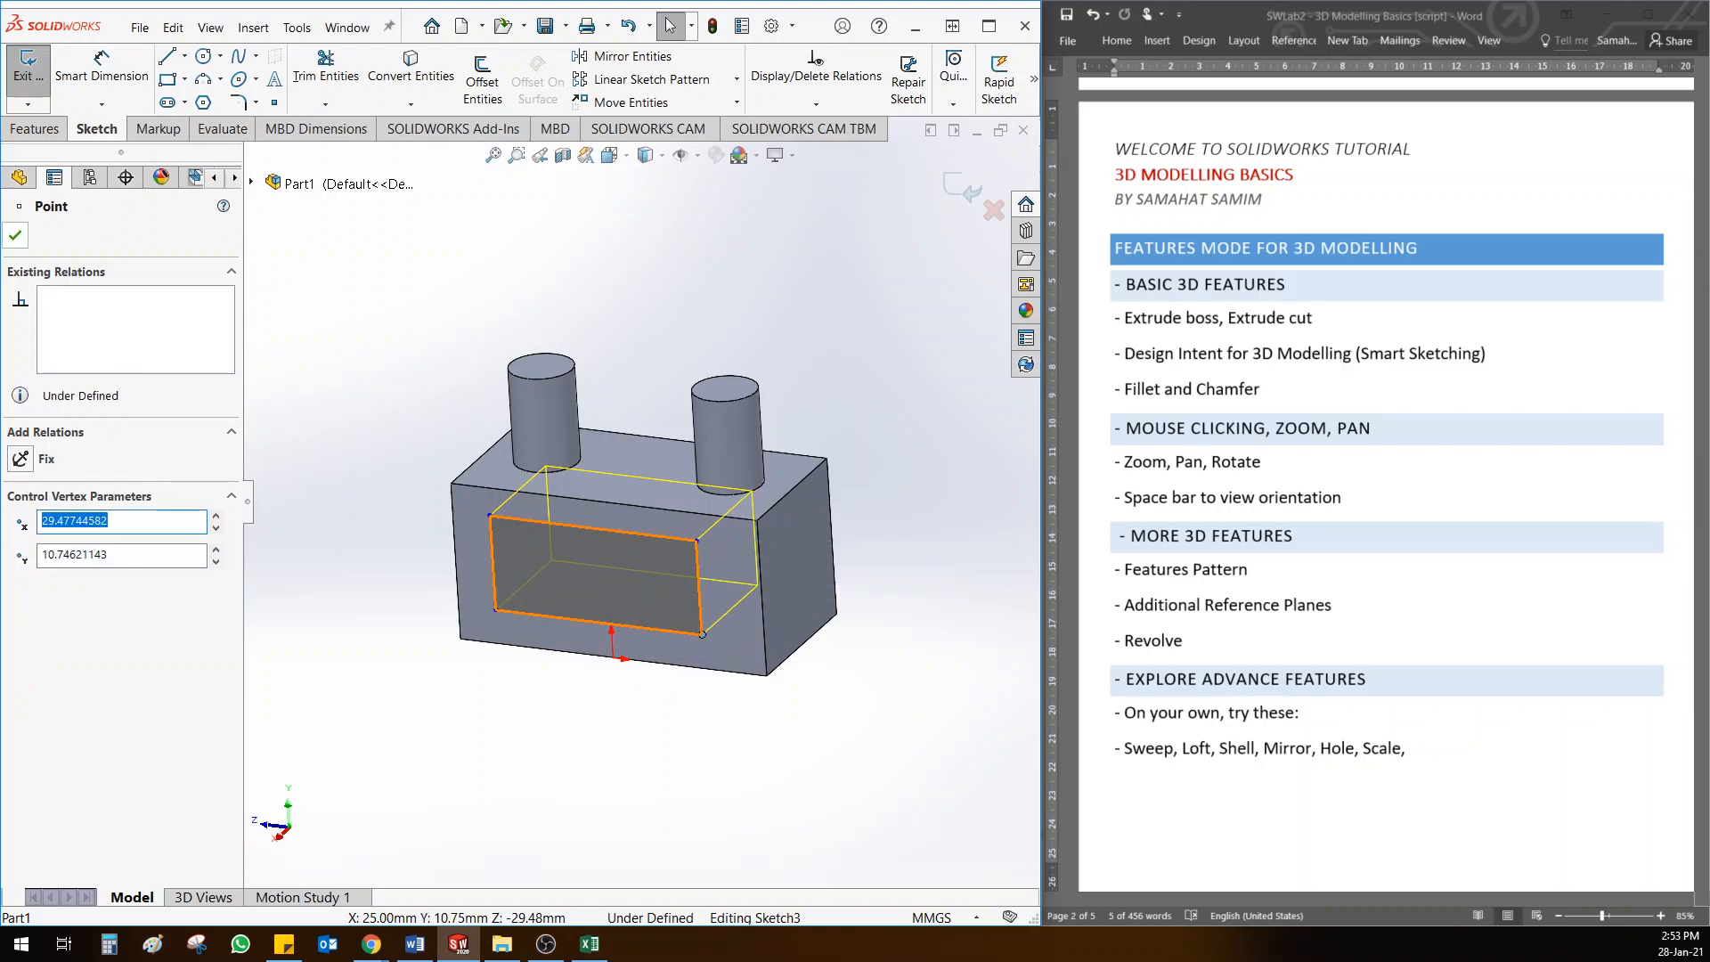
click(15, 235)
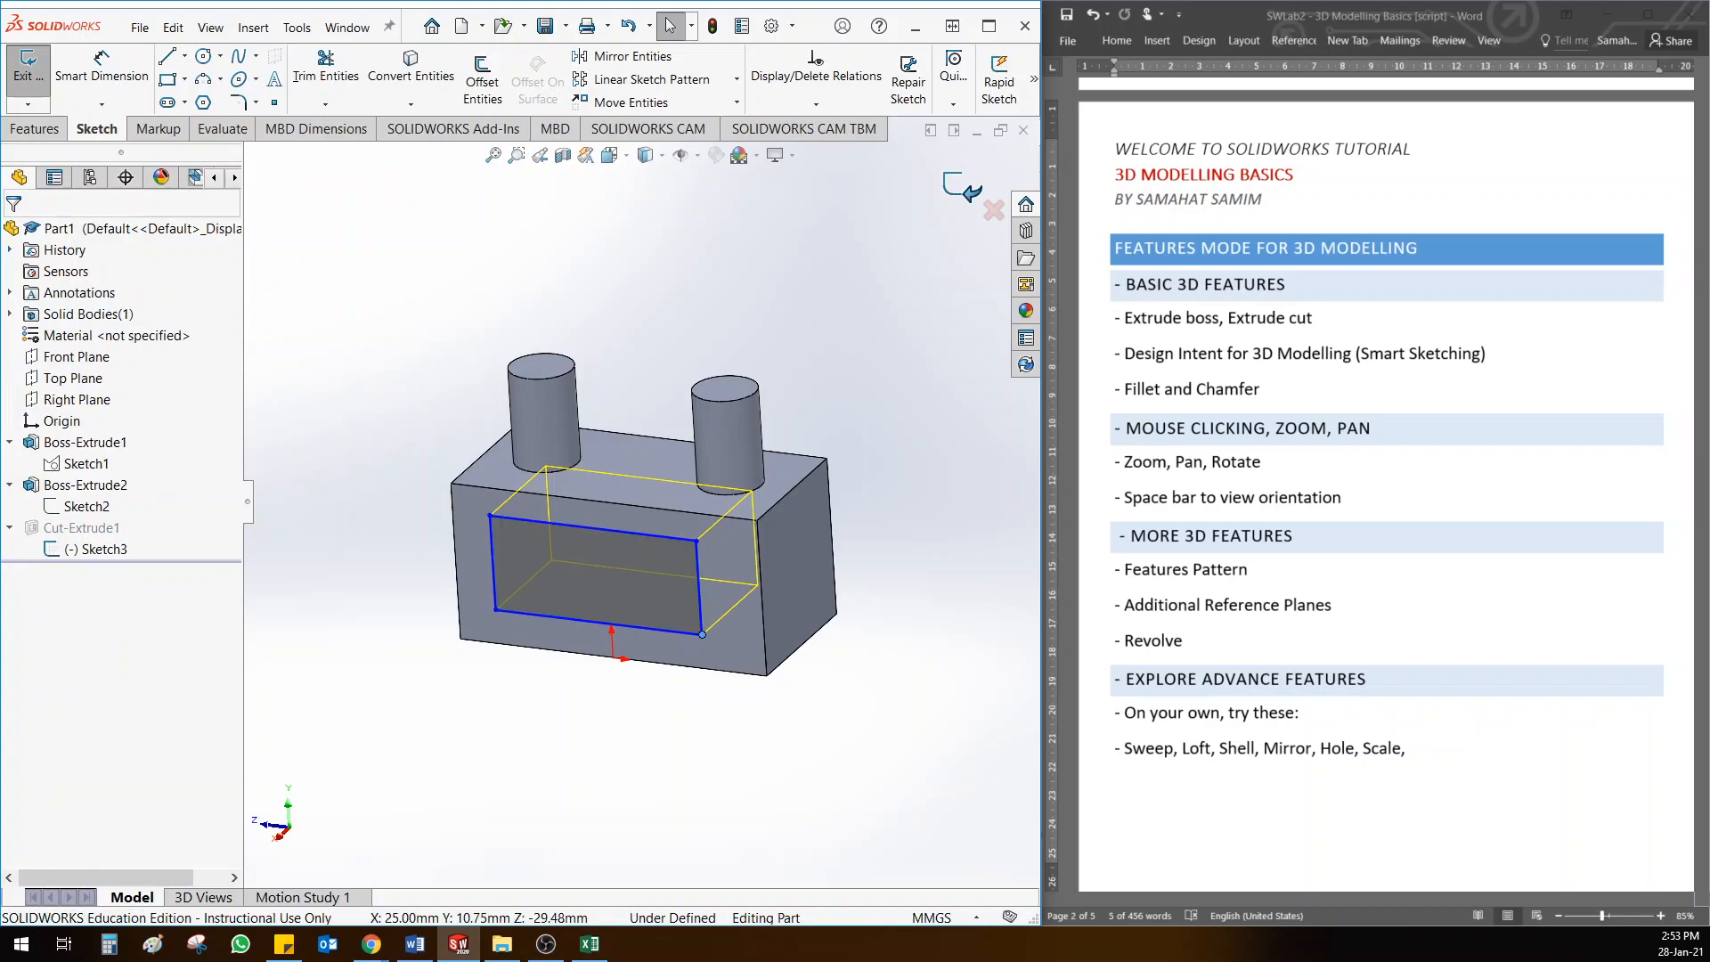
click(962, 188)
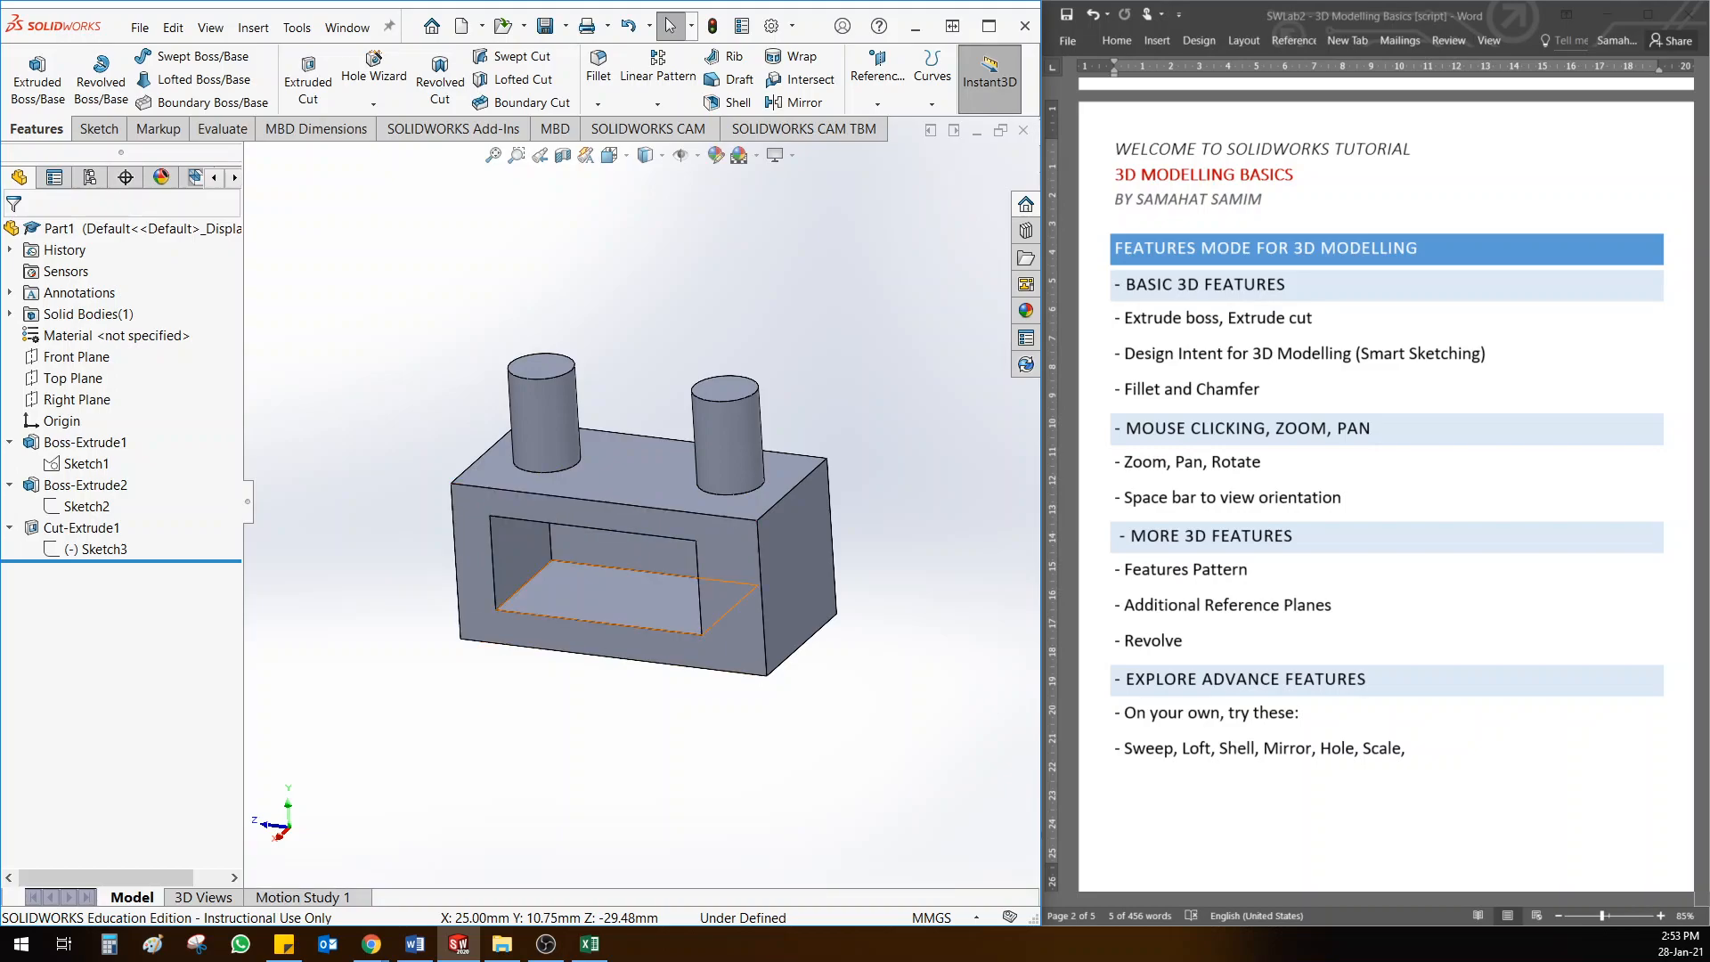
middle_drag(685, 597, 789, 588)
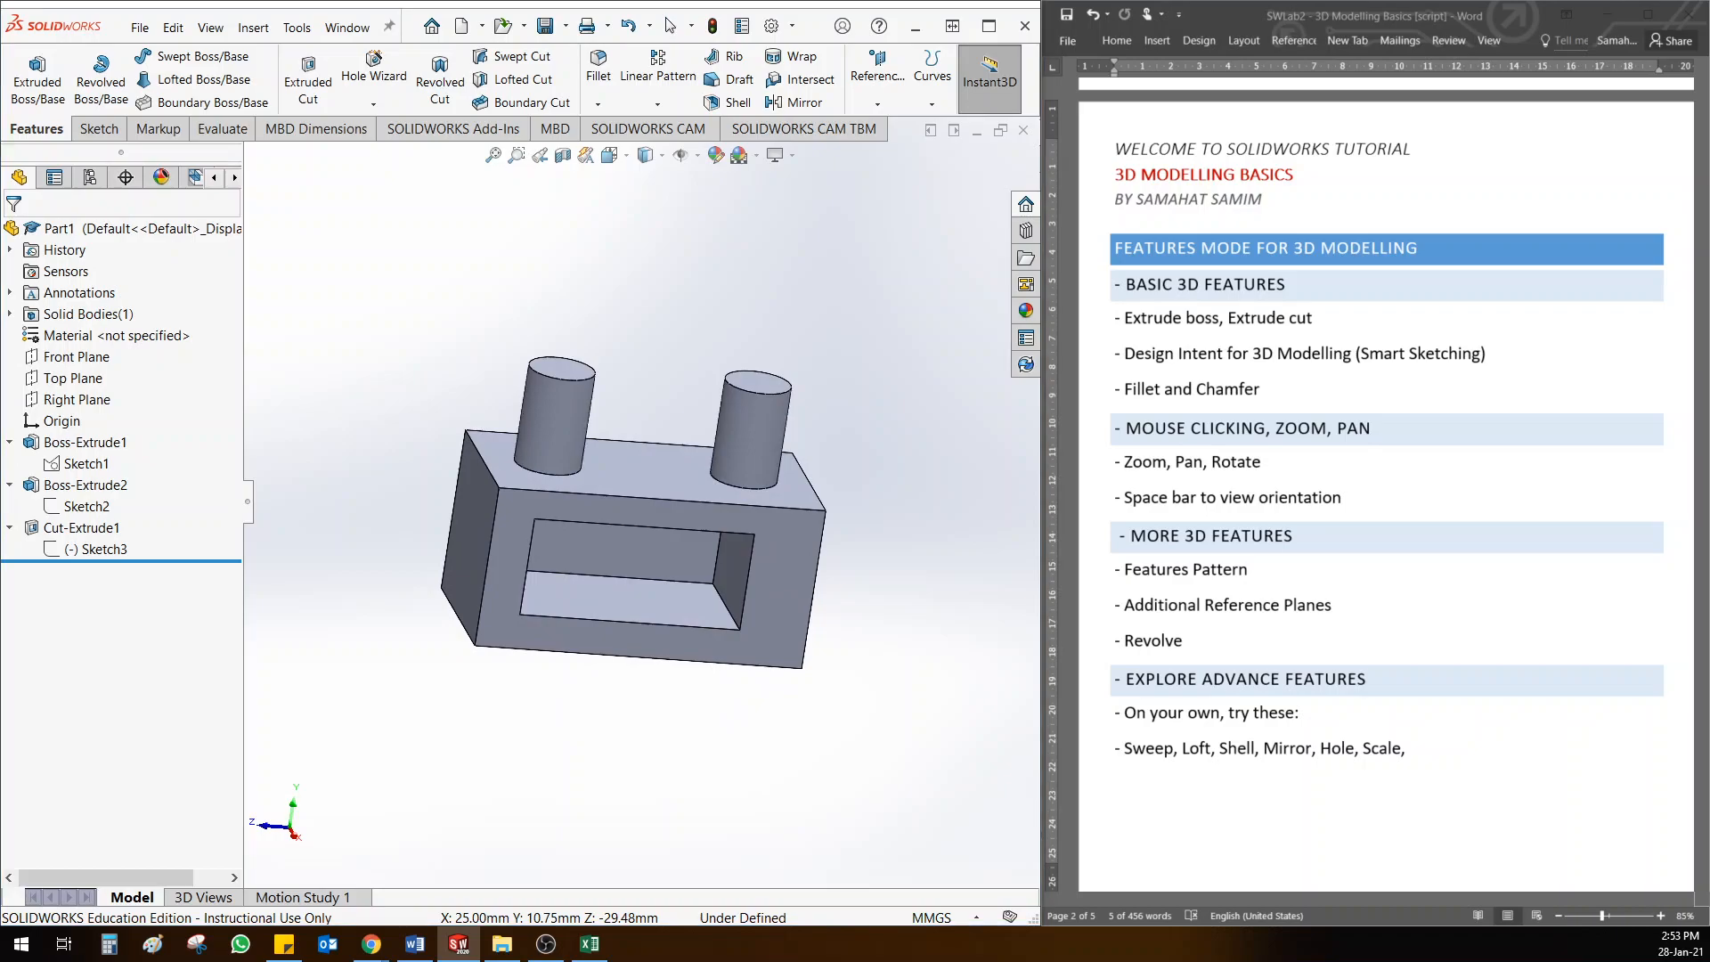
key(space)
click(817, 748)
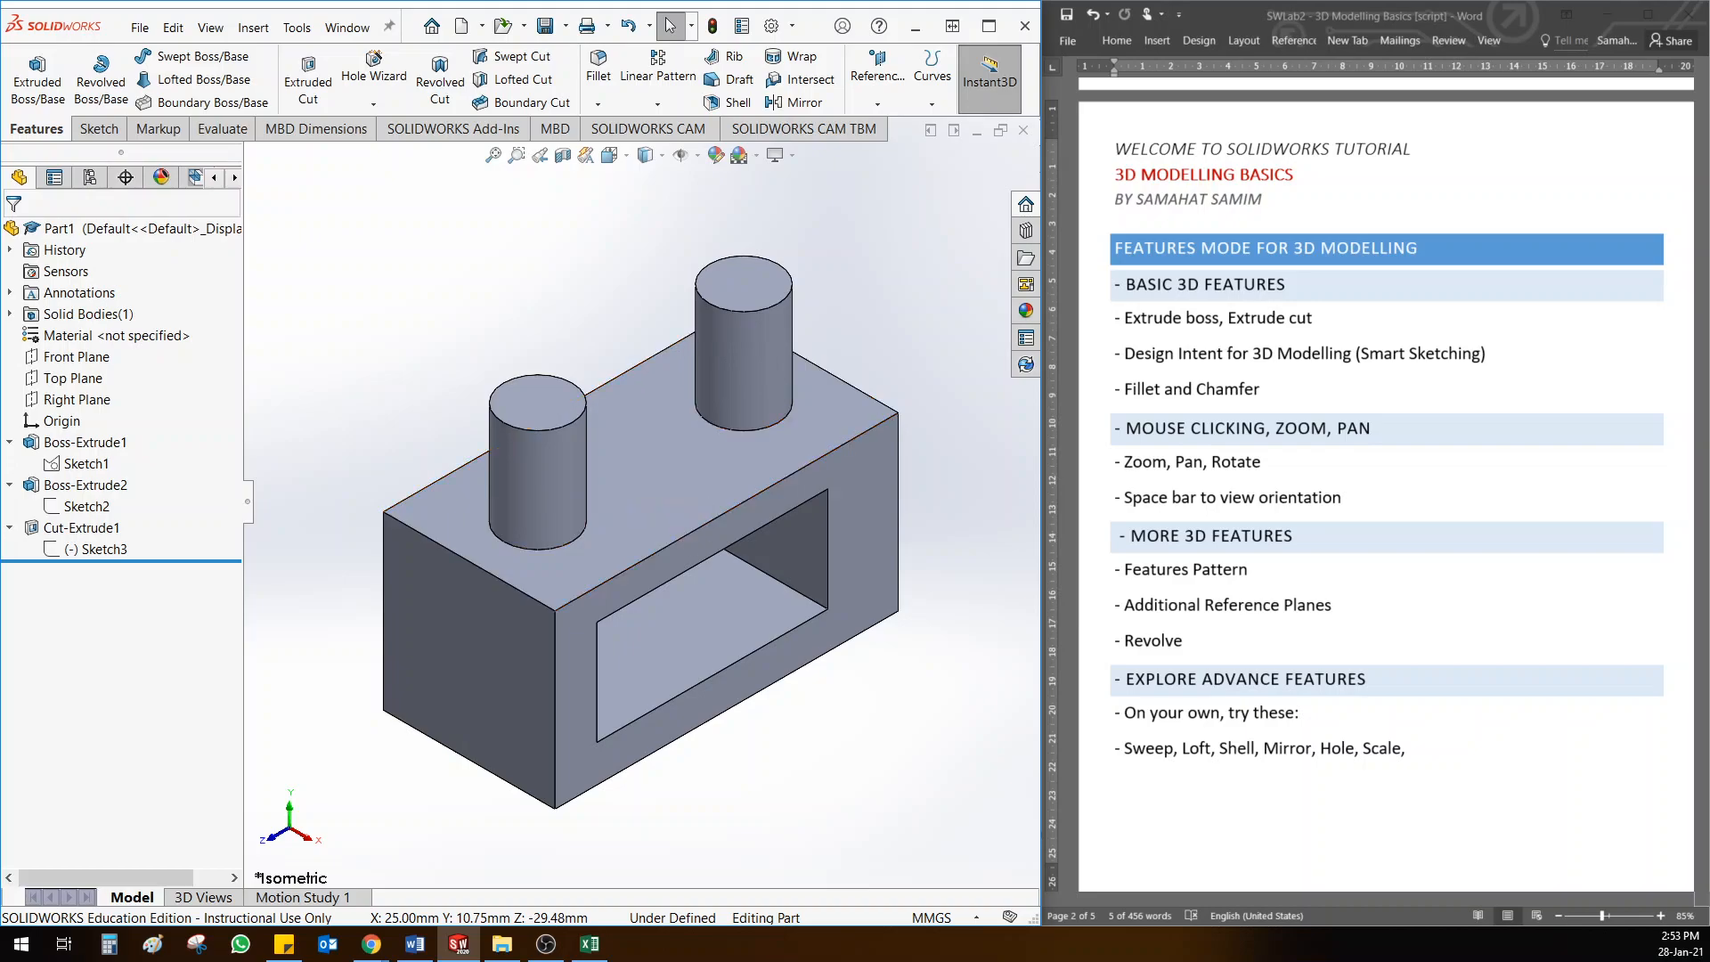
Switch to the Word tutorial outline and place the text cursor at the end of the "Fillet and Chamfer" line.
key(alt+Tab)
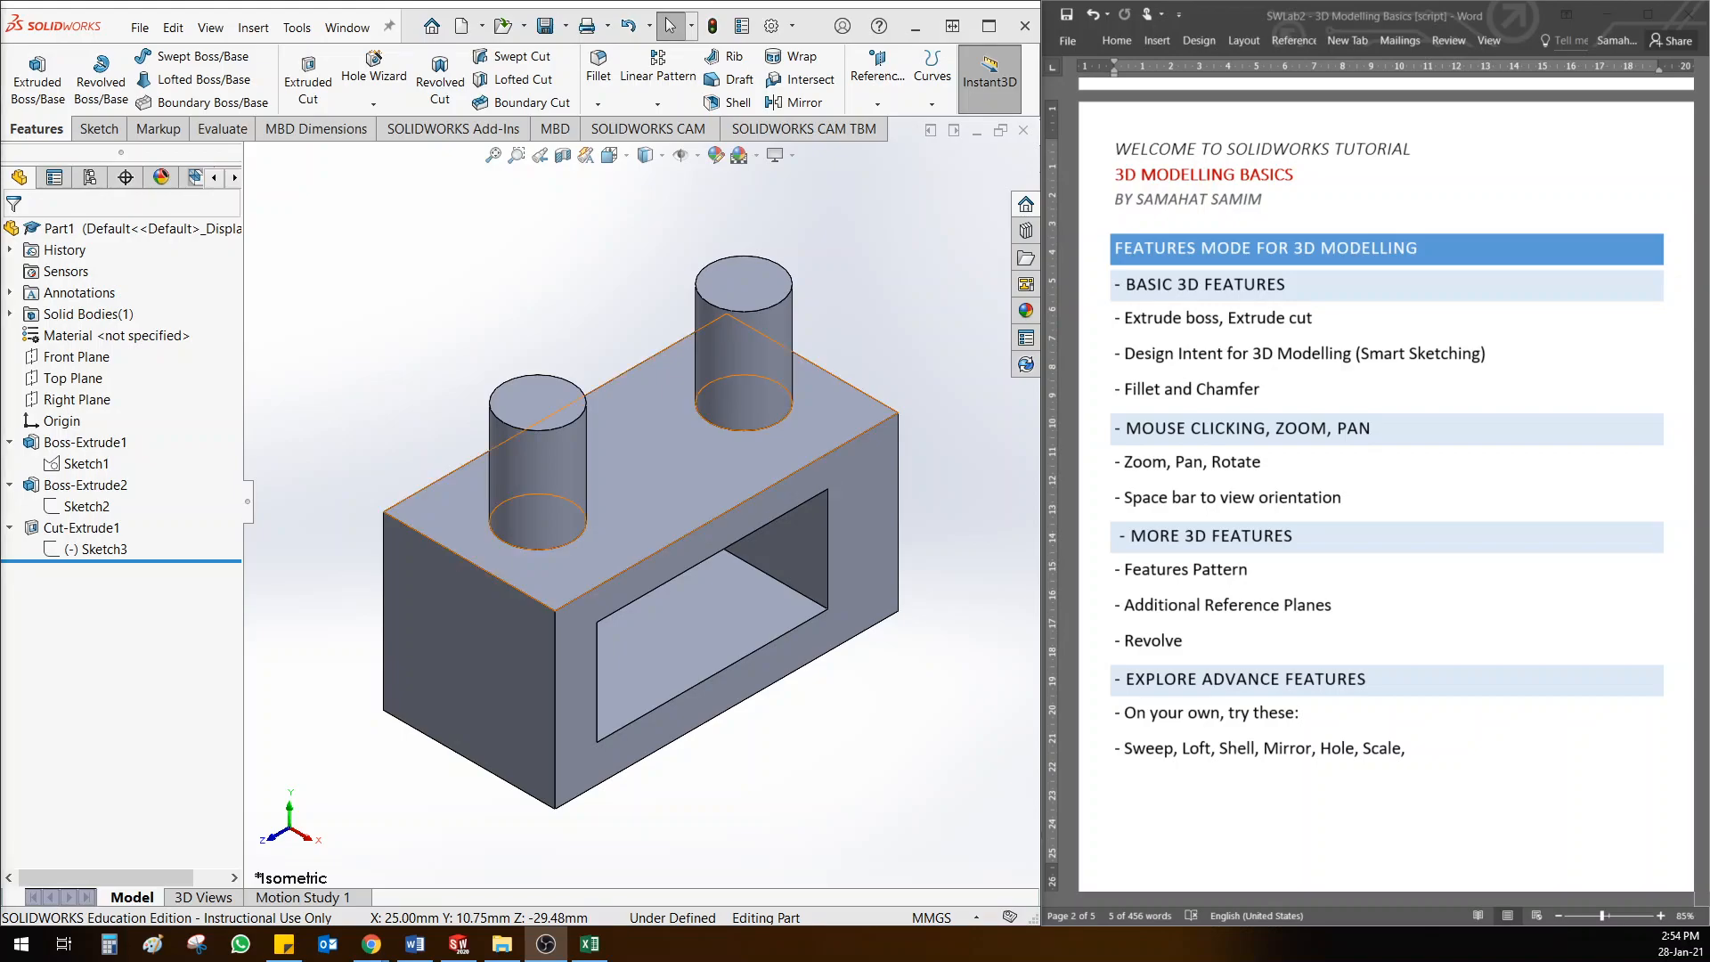
click(1354, 354)
click(1260, 390)
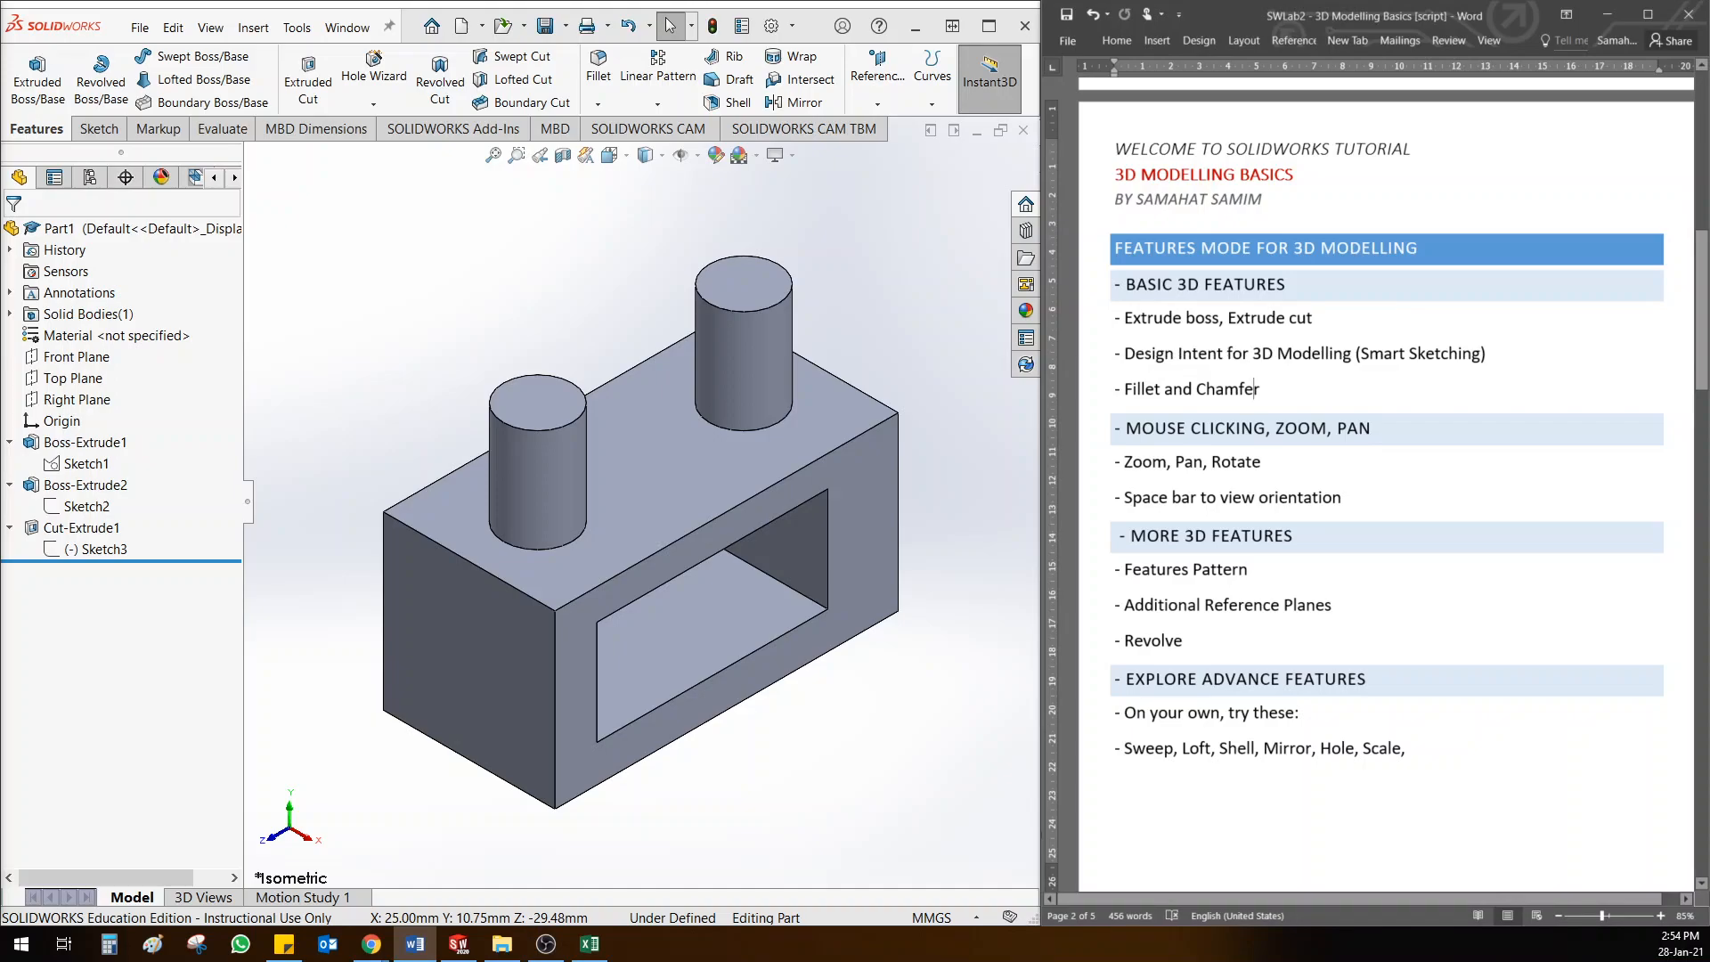
drag(1260, 389, 1124, 389)
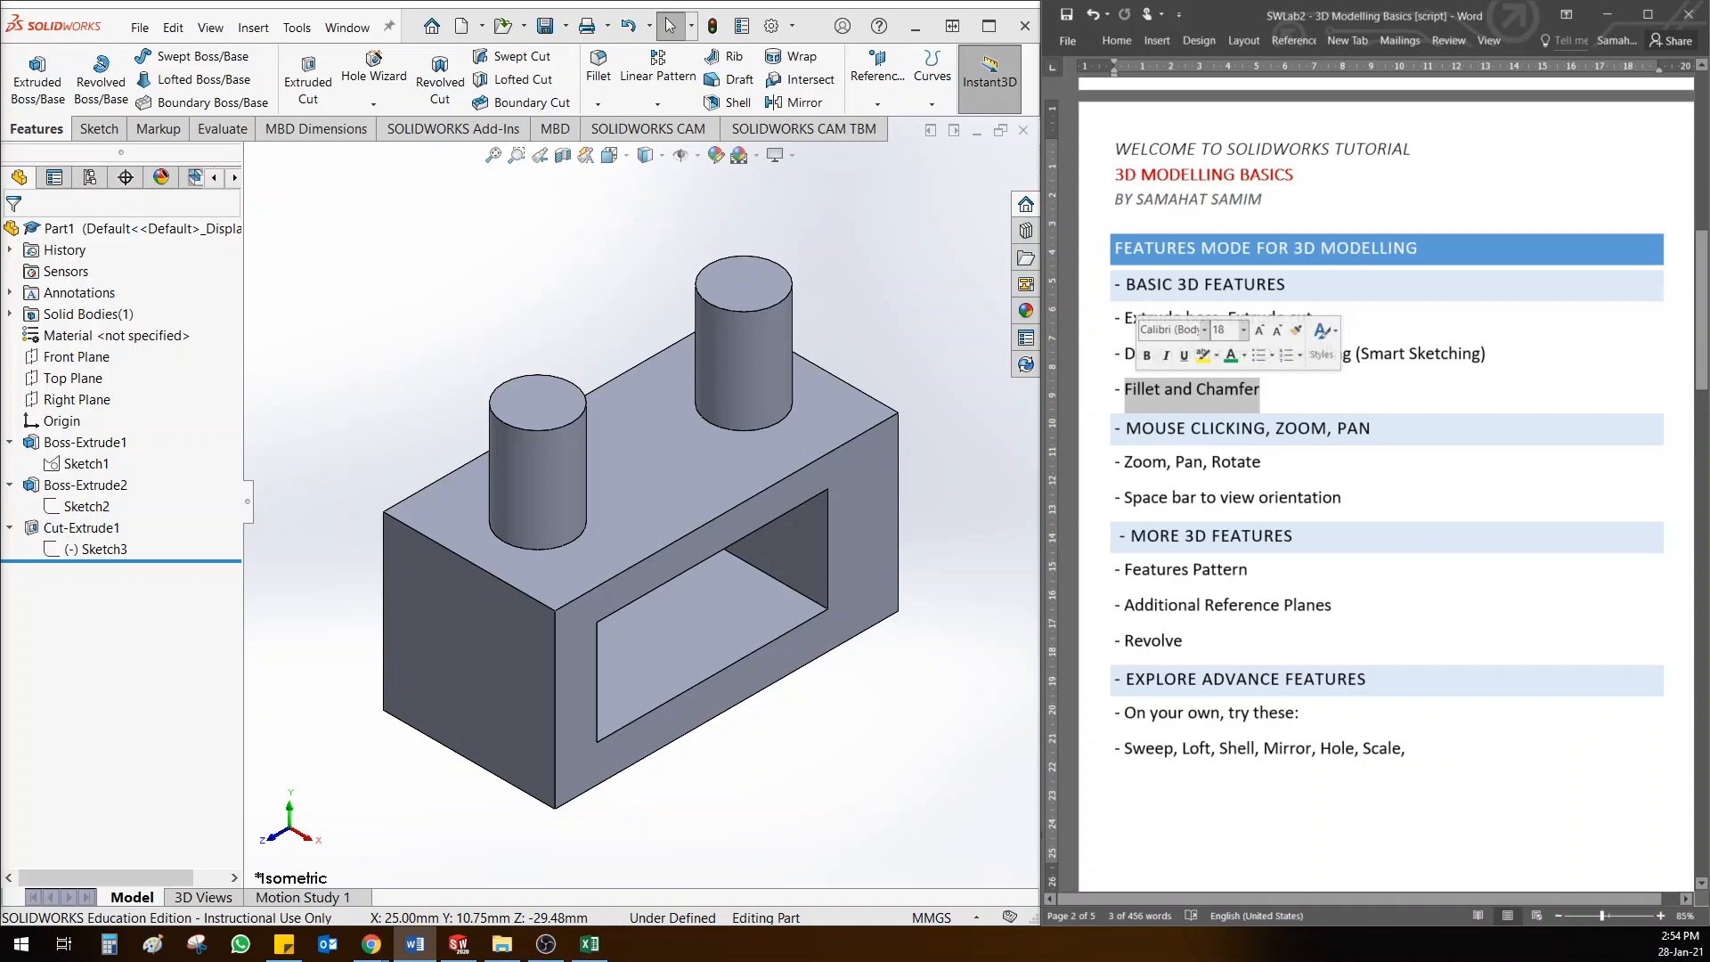
click(401, 338)
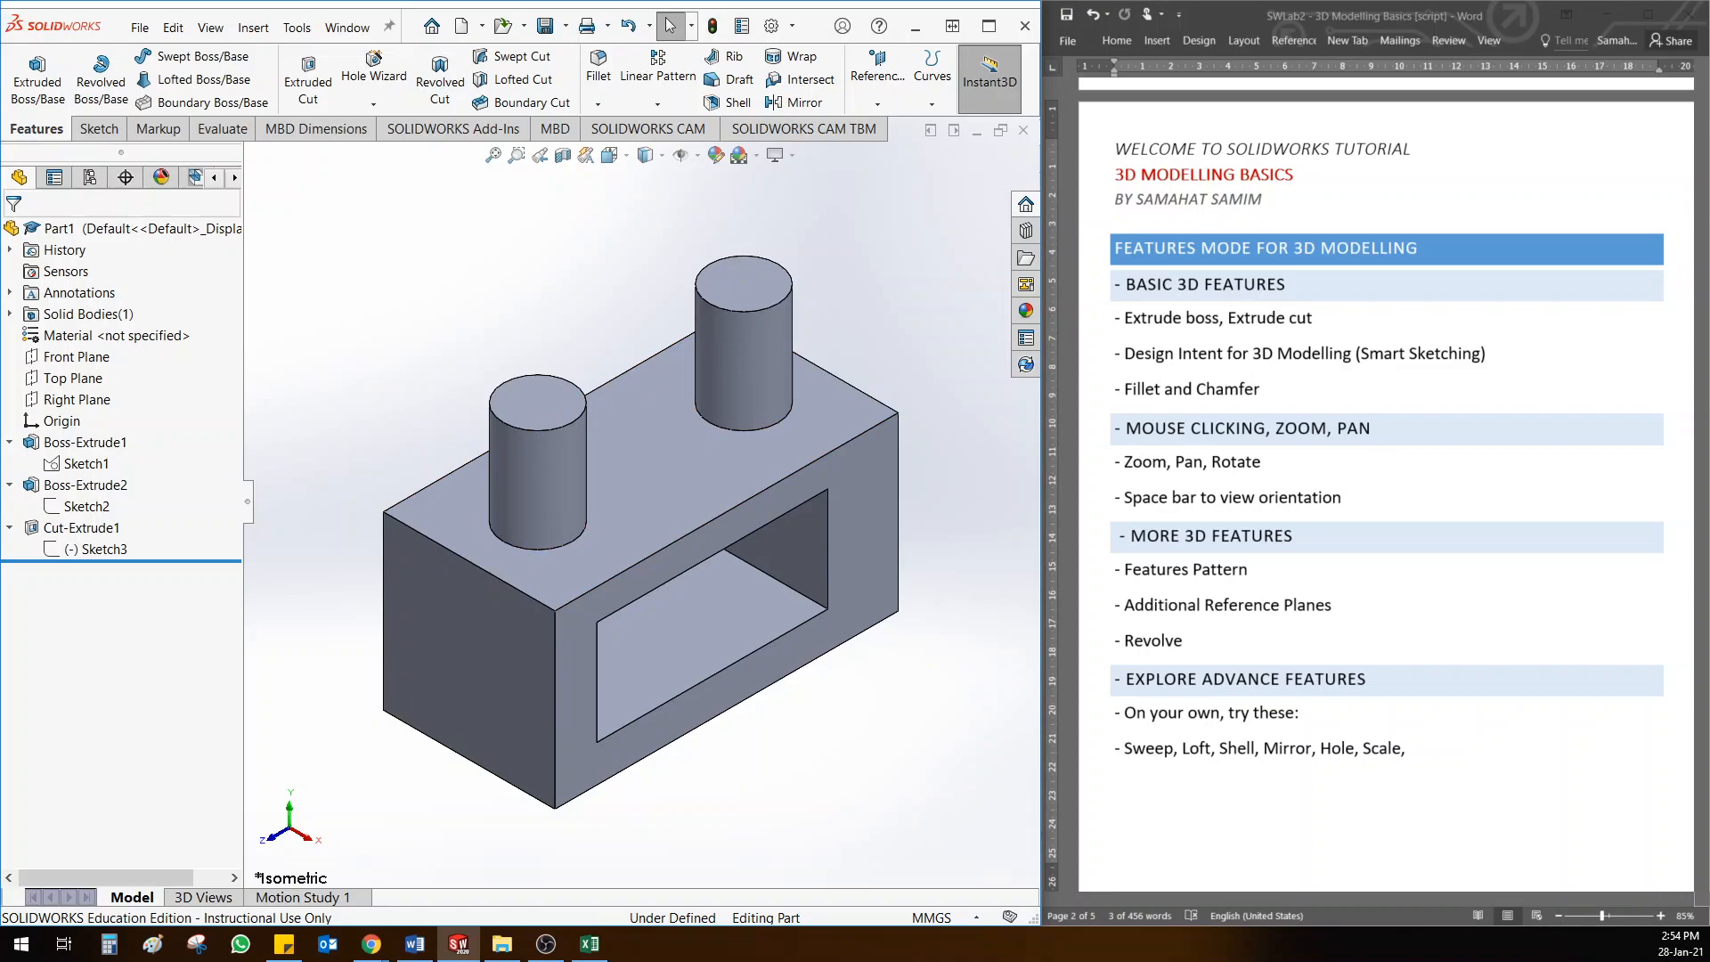
click(97, 128)
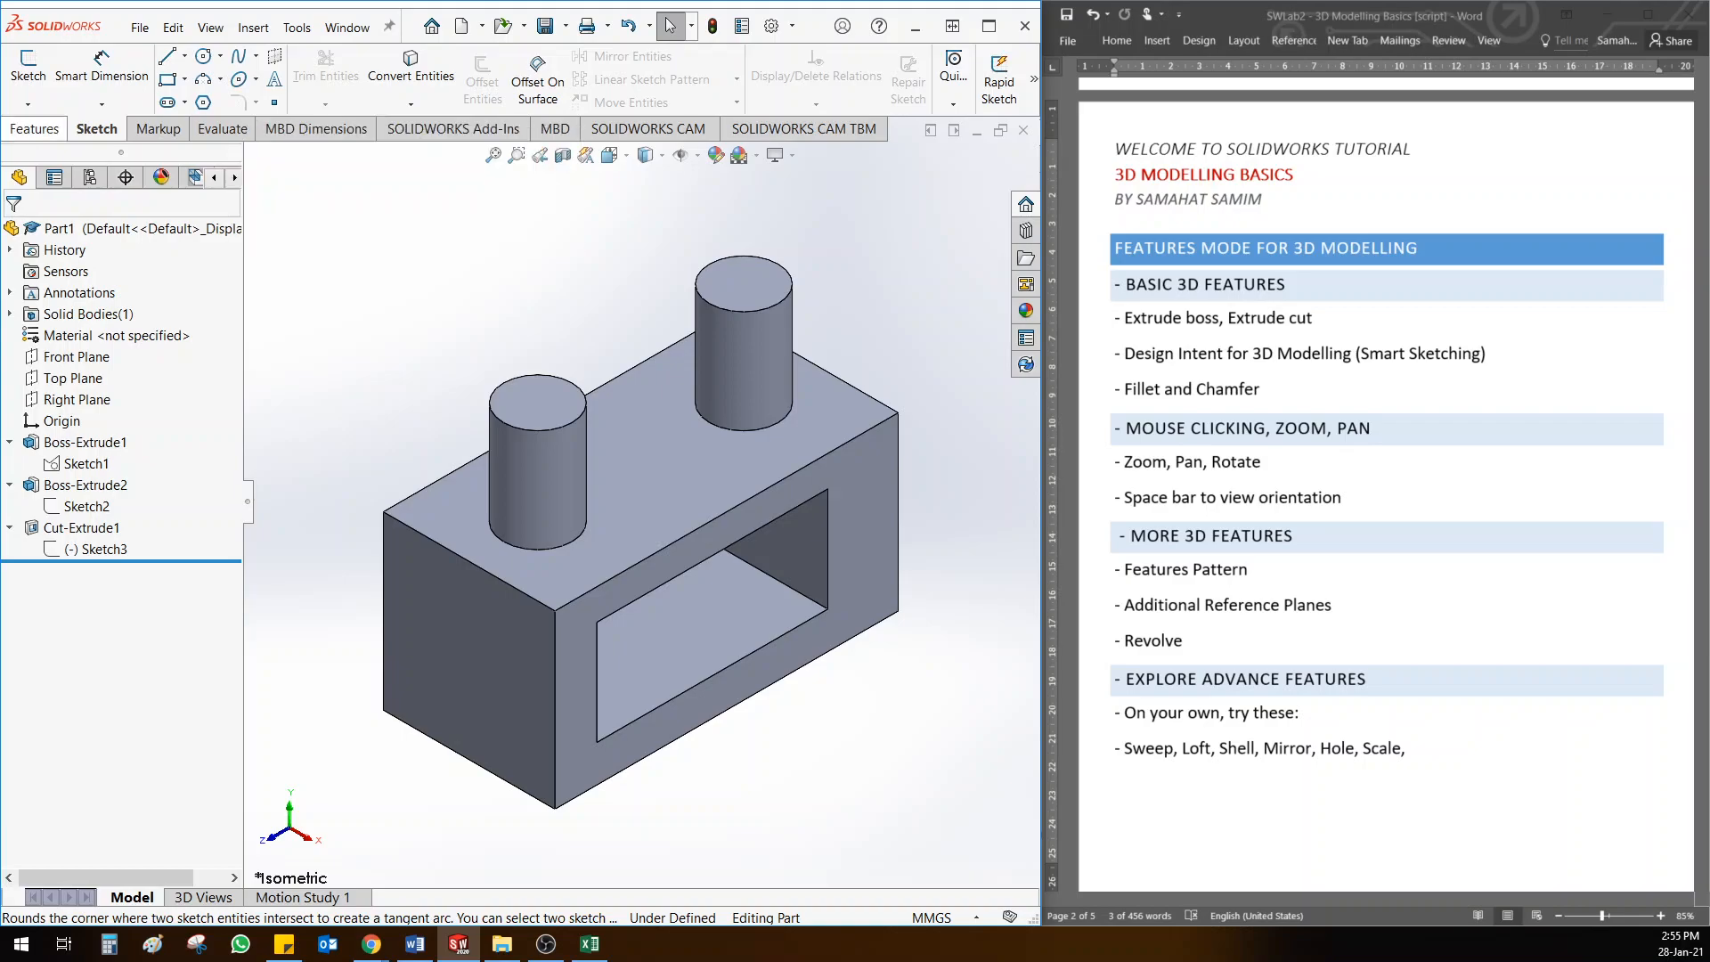
click(34, 128)
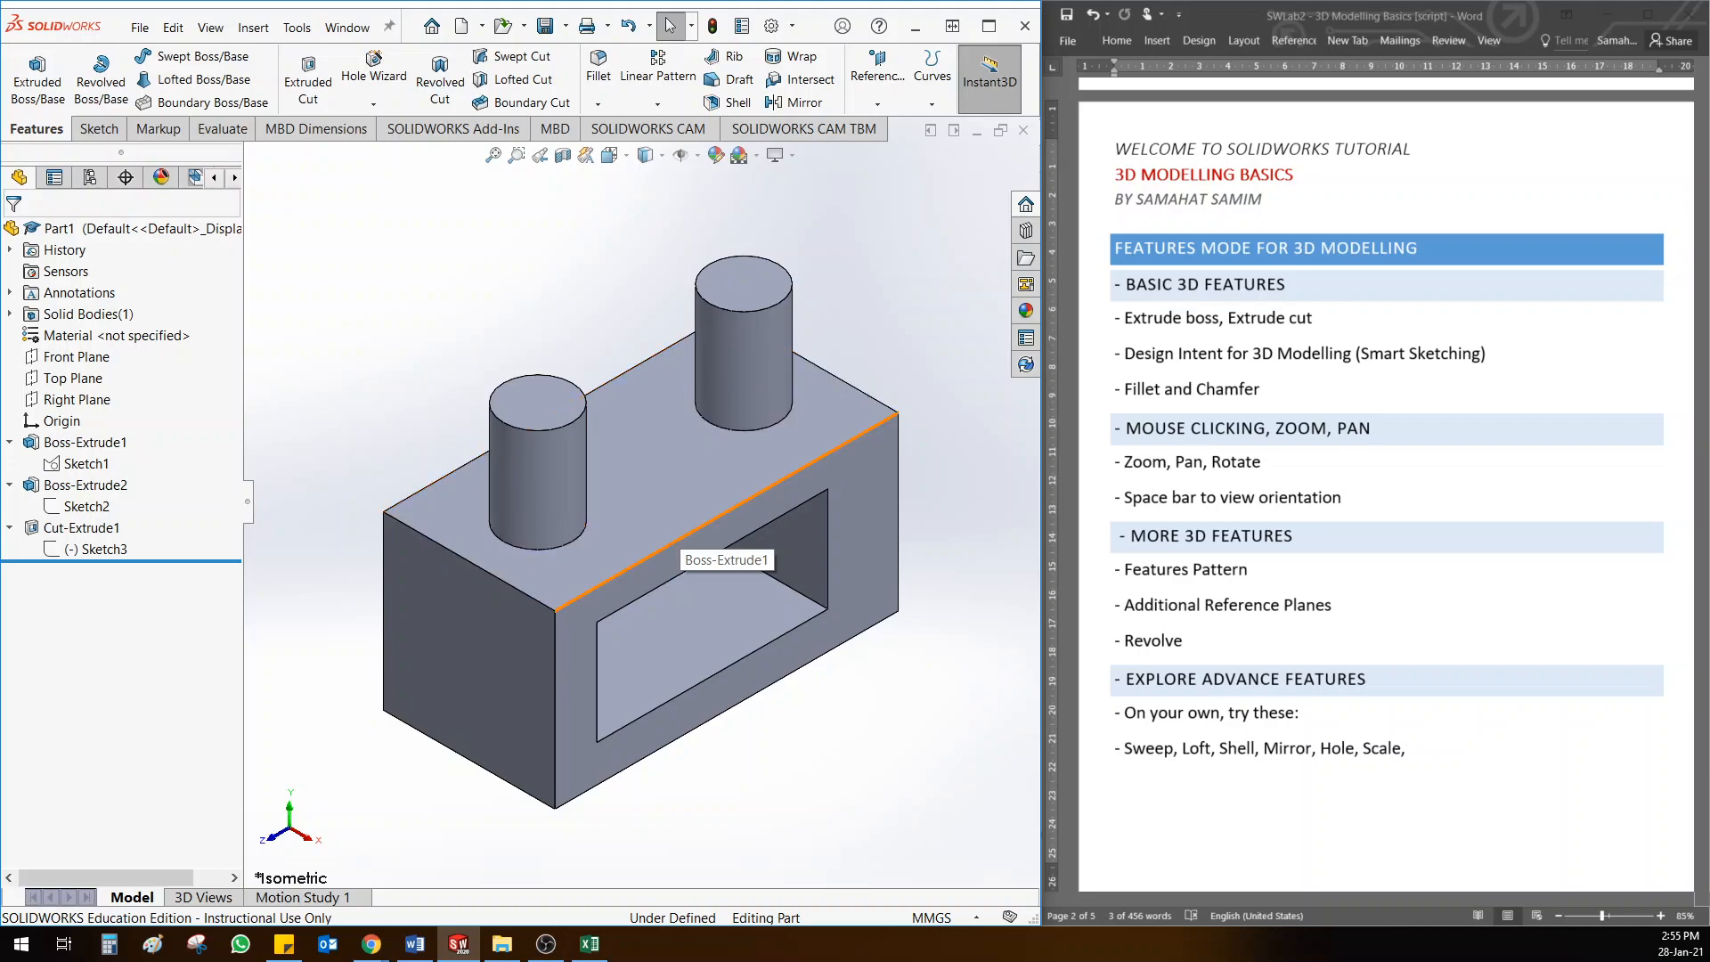
click(556, 611)
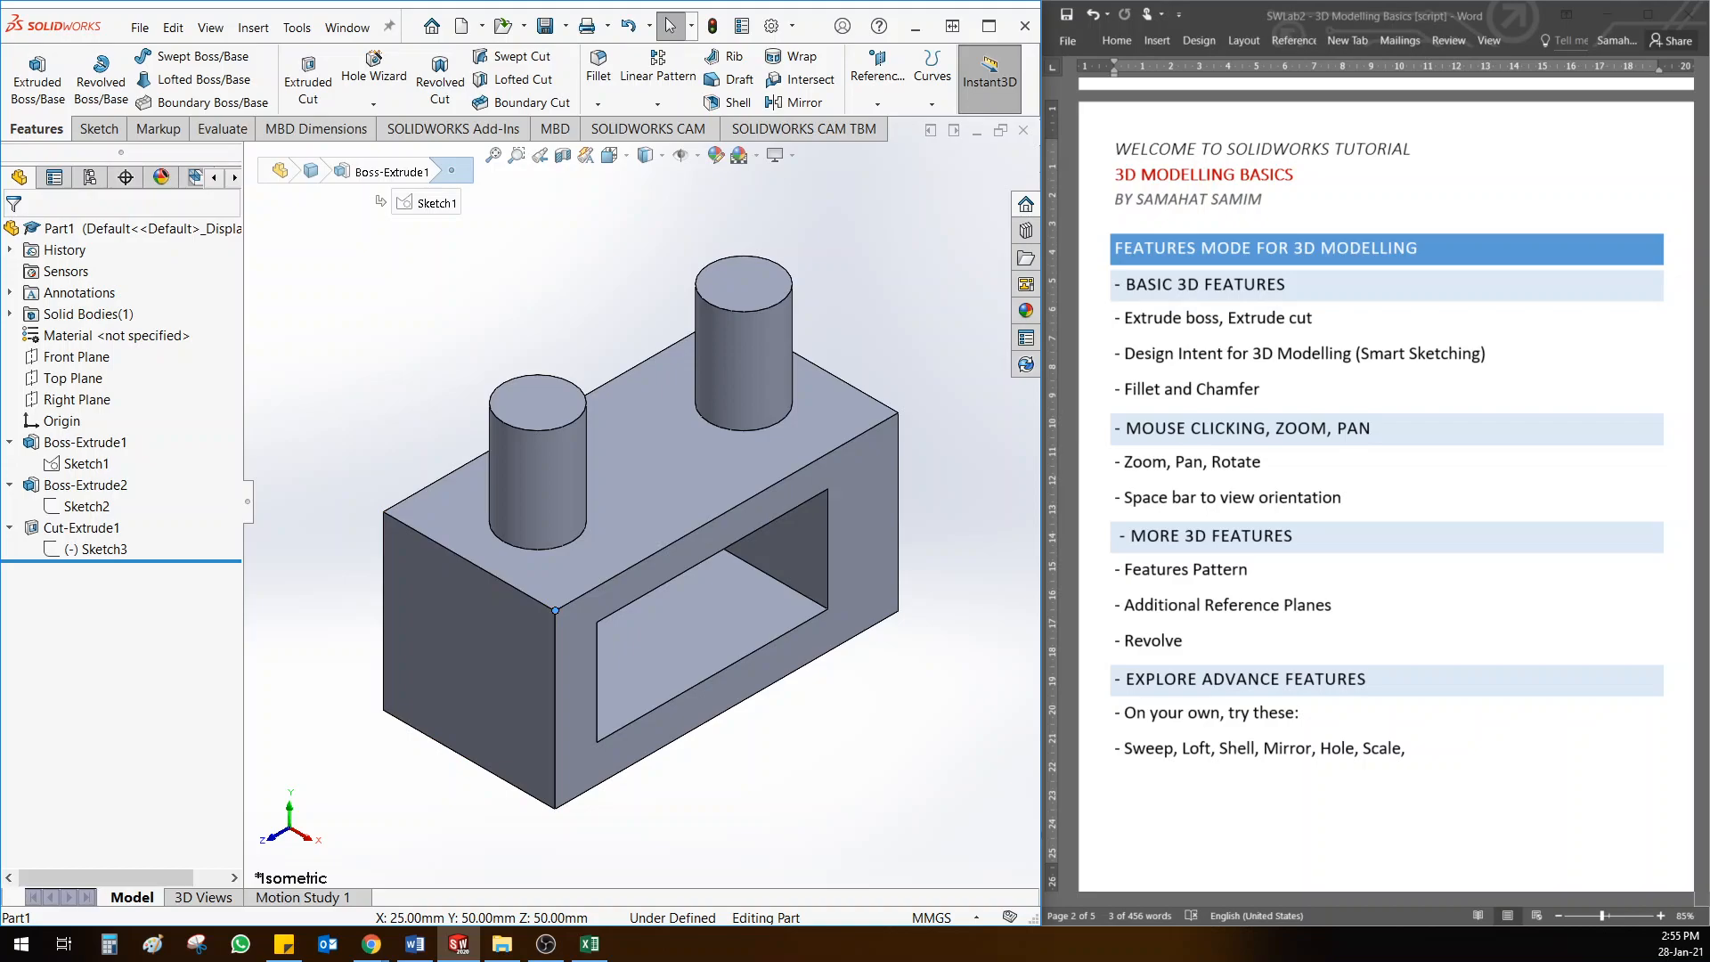
Fillet the block's long upper edge on the side with the rectangular opening, using a 5 mm radius.
click(598, 68)
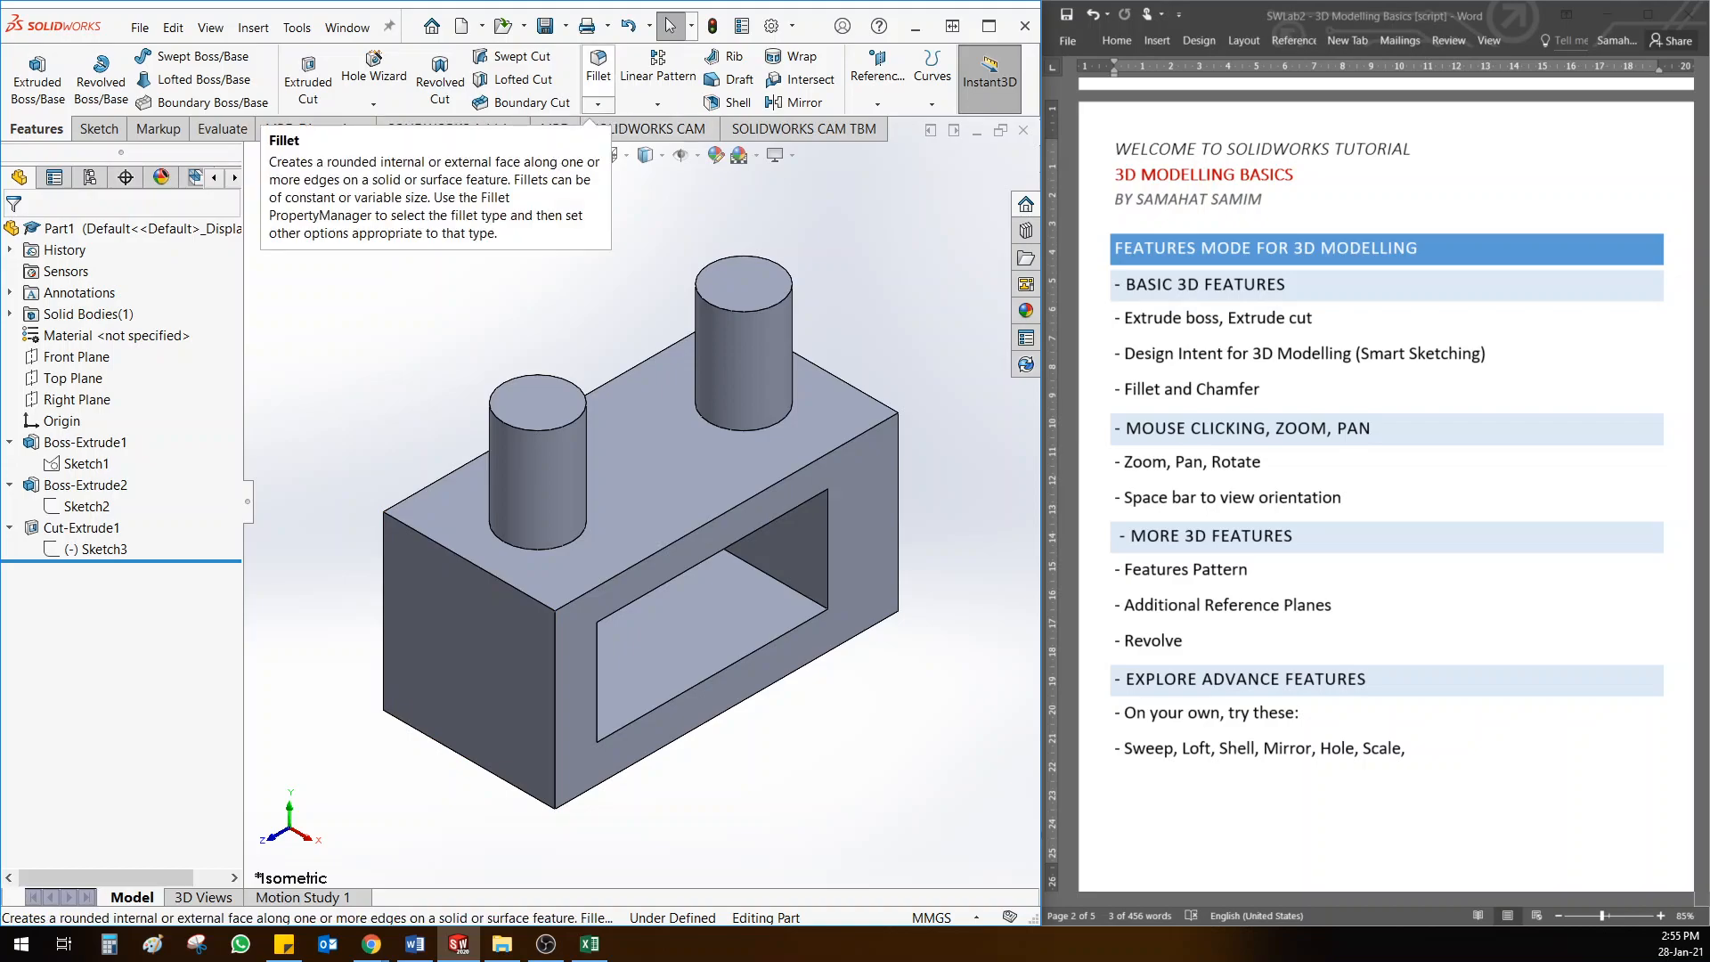
click(598, 104)
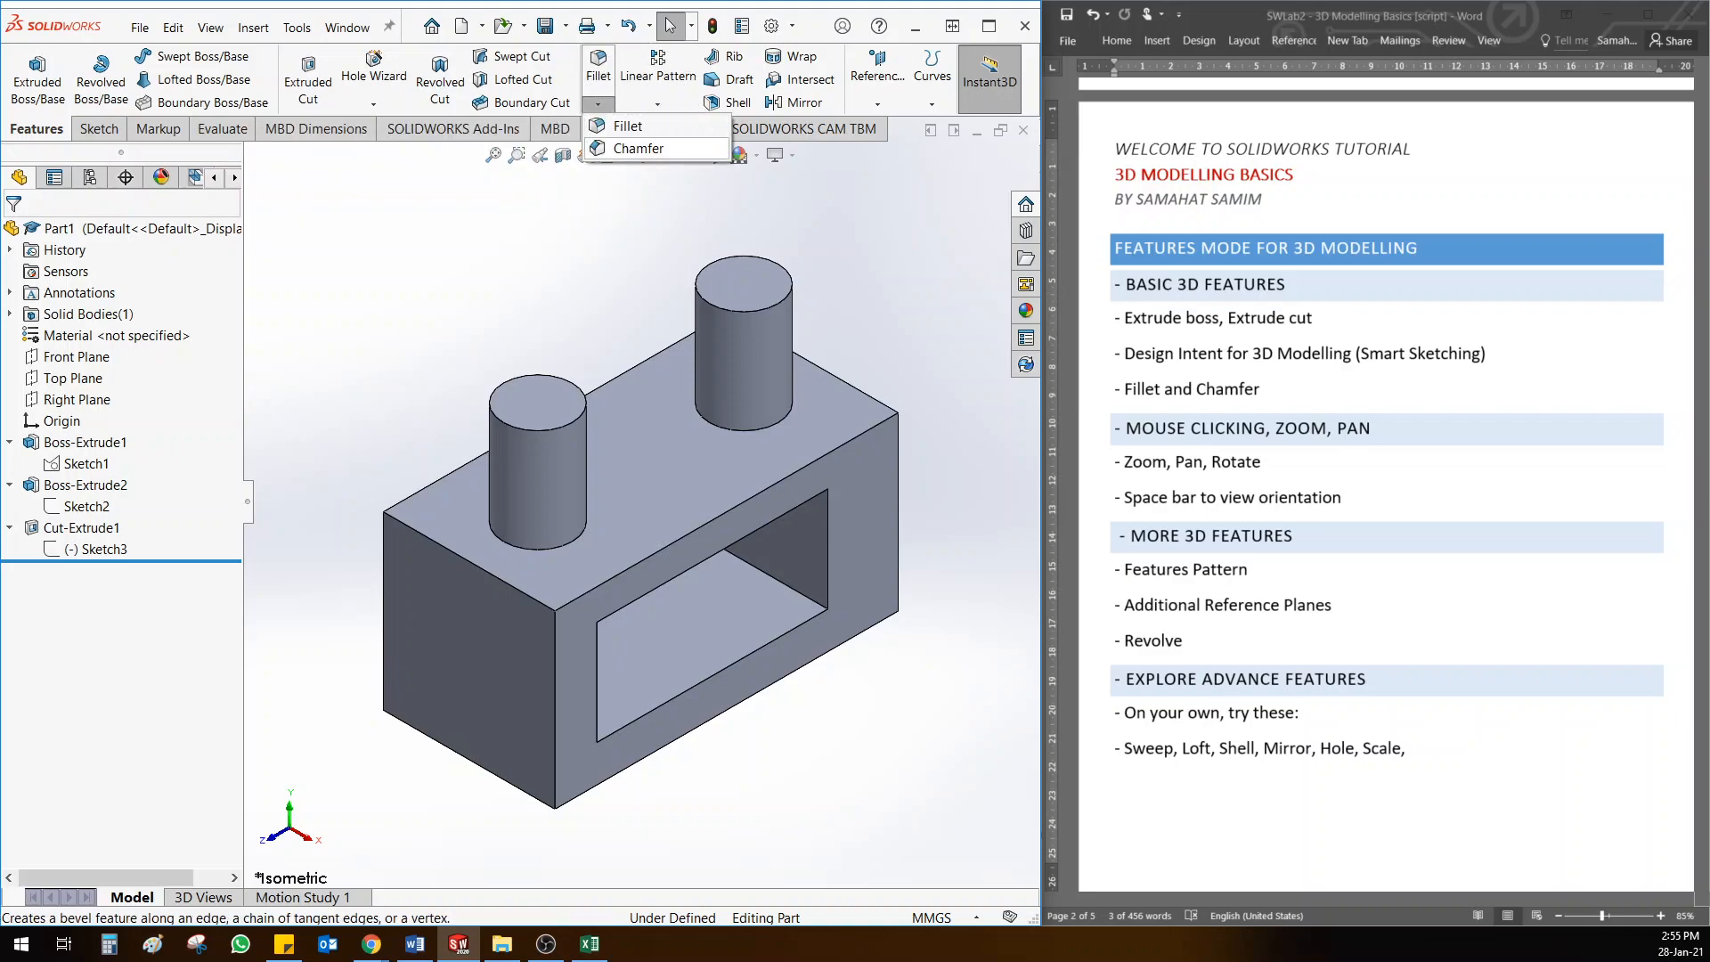
click(629, 126)
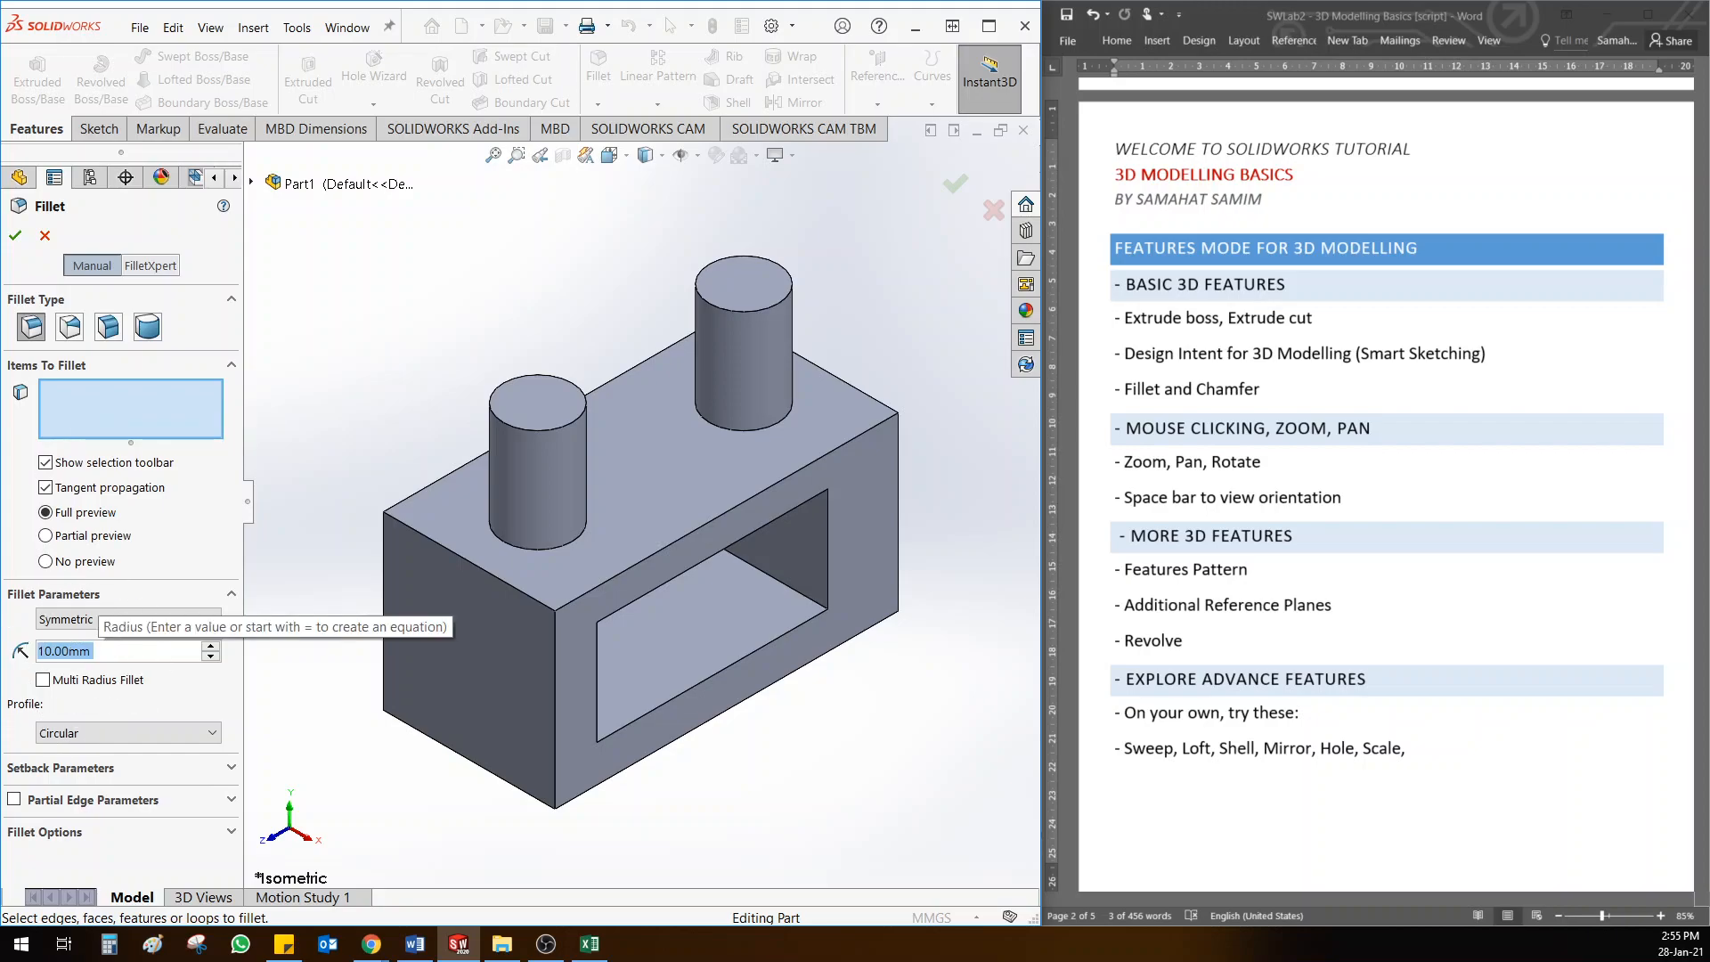
click(54, 651)
click(45, 651)
key(BackSpace)
key(BackSpace)
text(10)
key(Left)
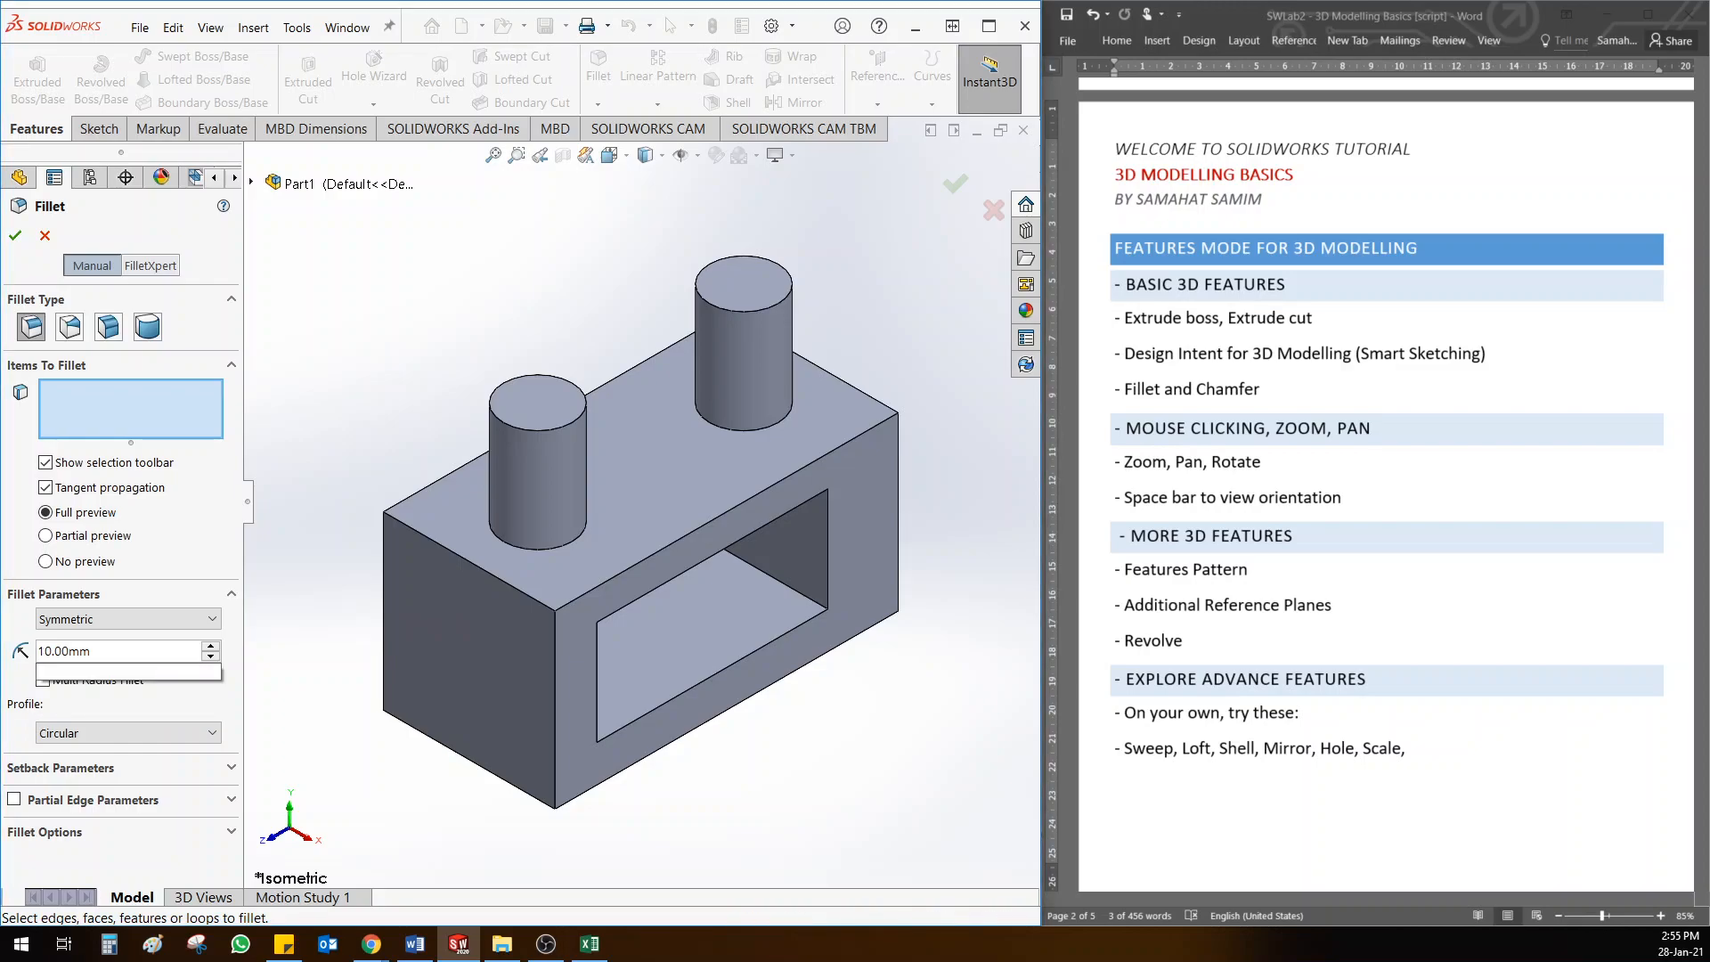
key(BackSpace)
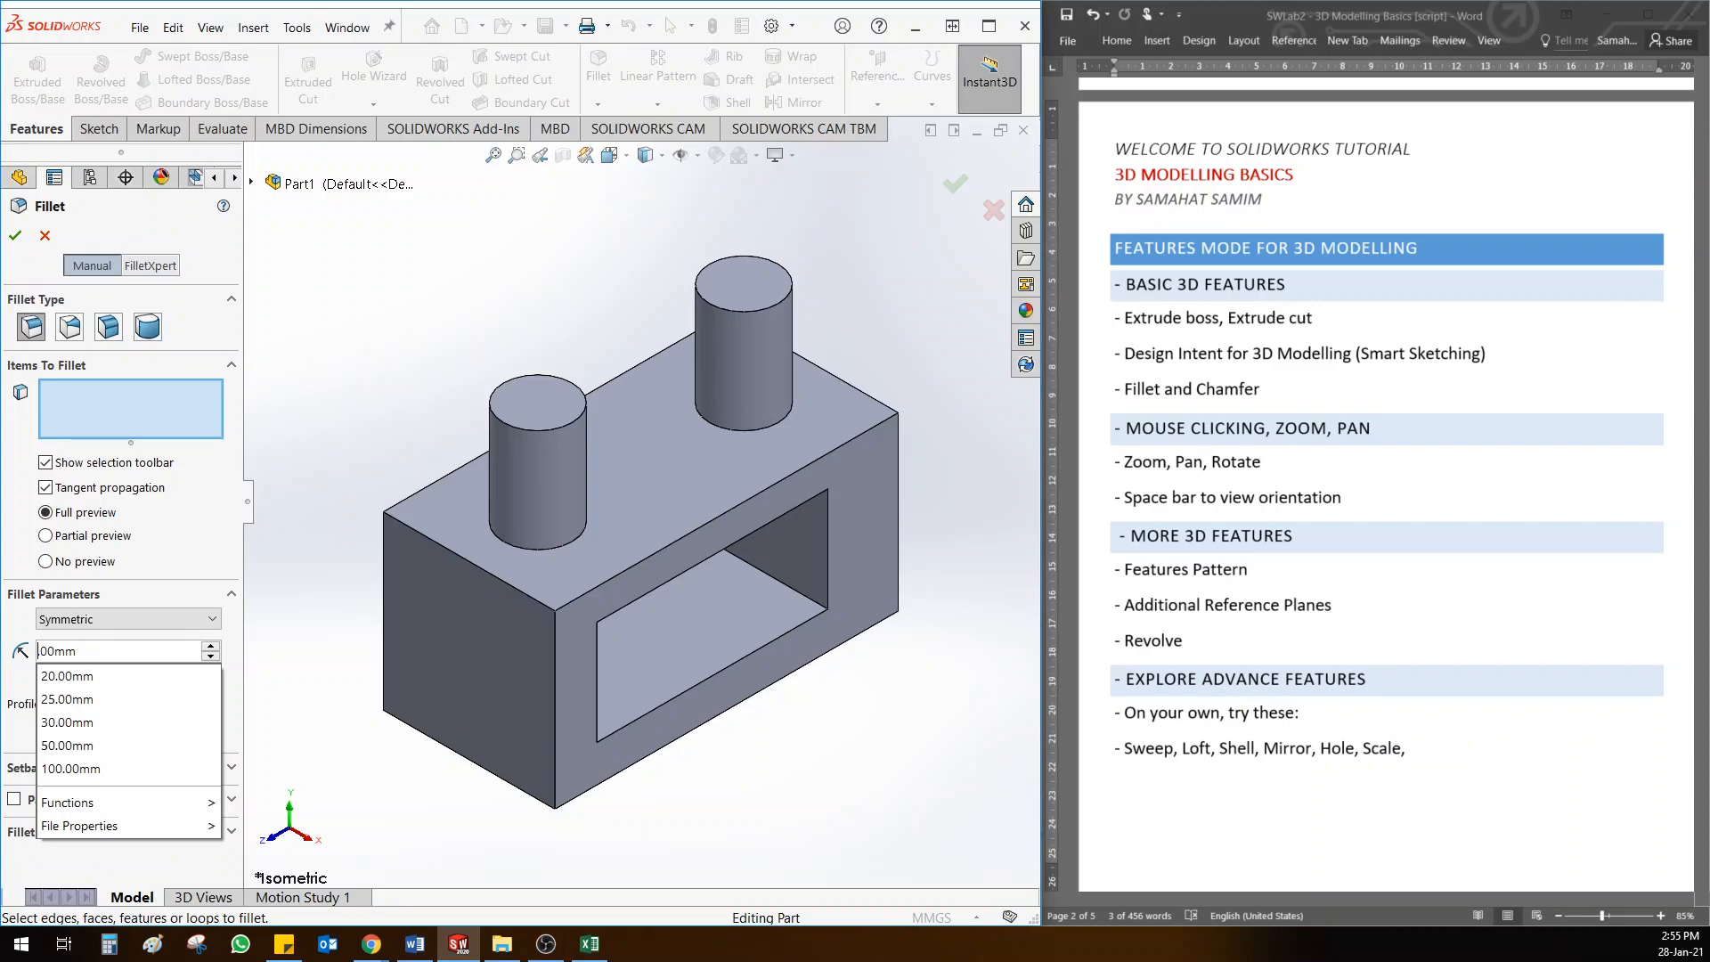
key(Delete)
text(5)
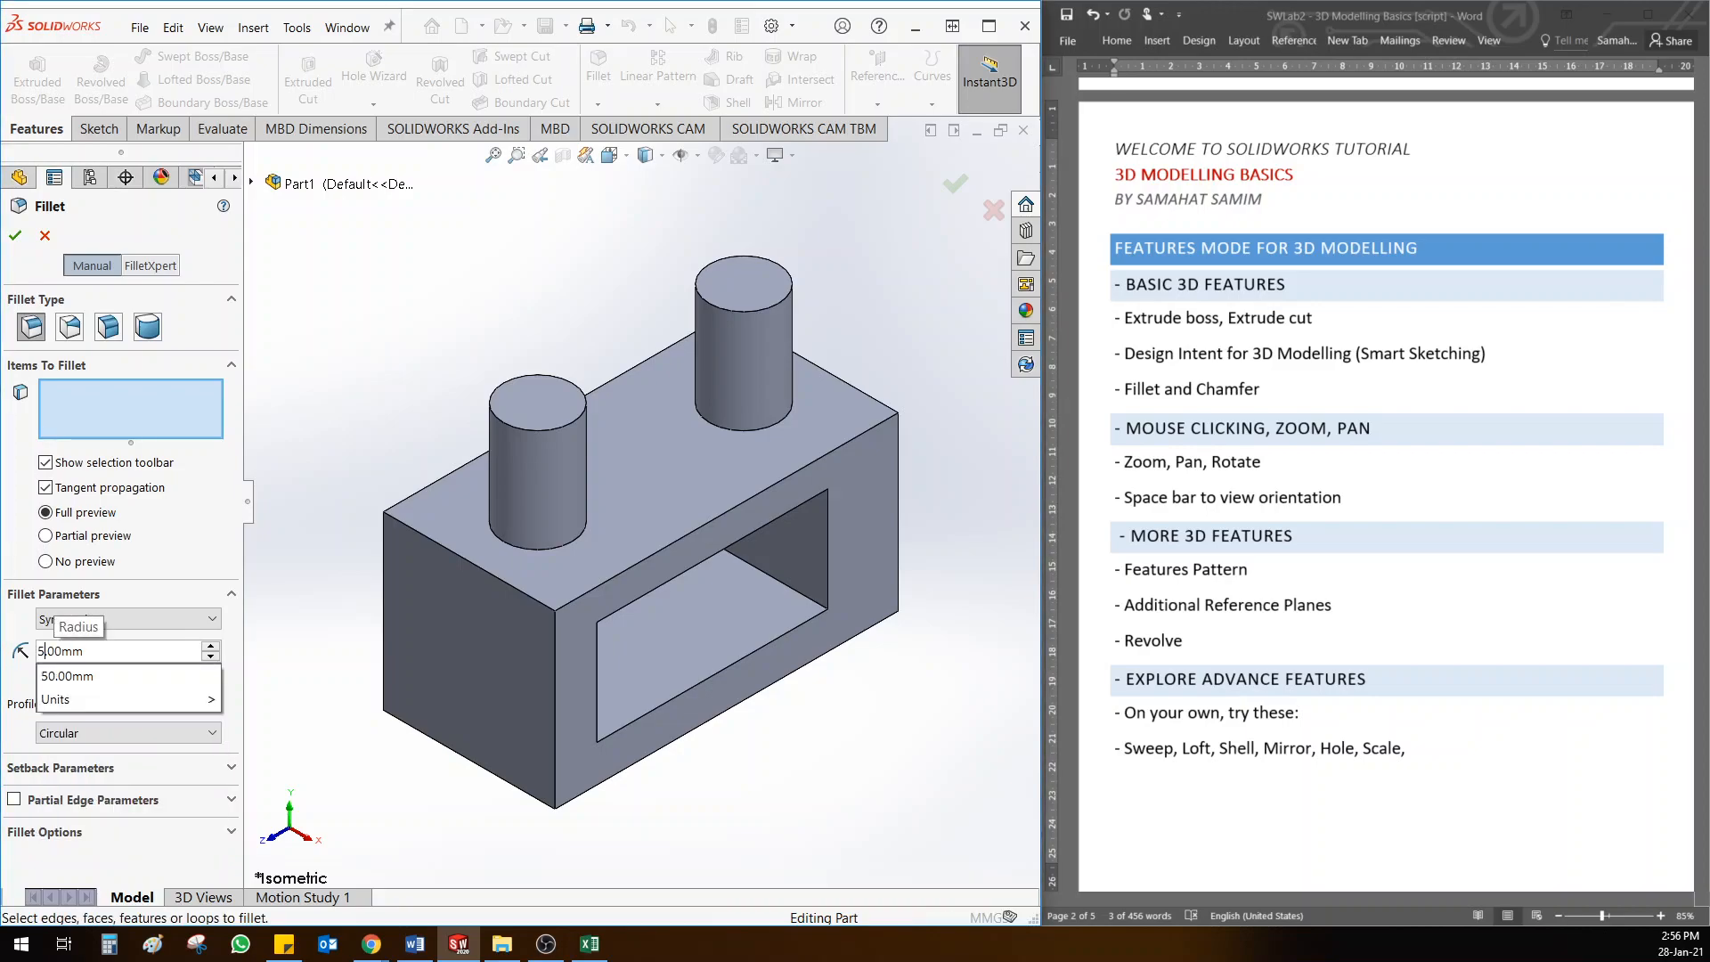
key(Return)
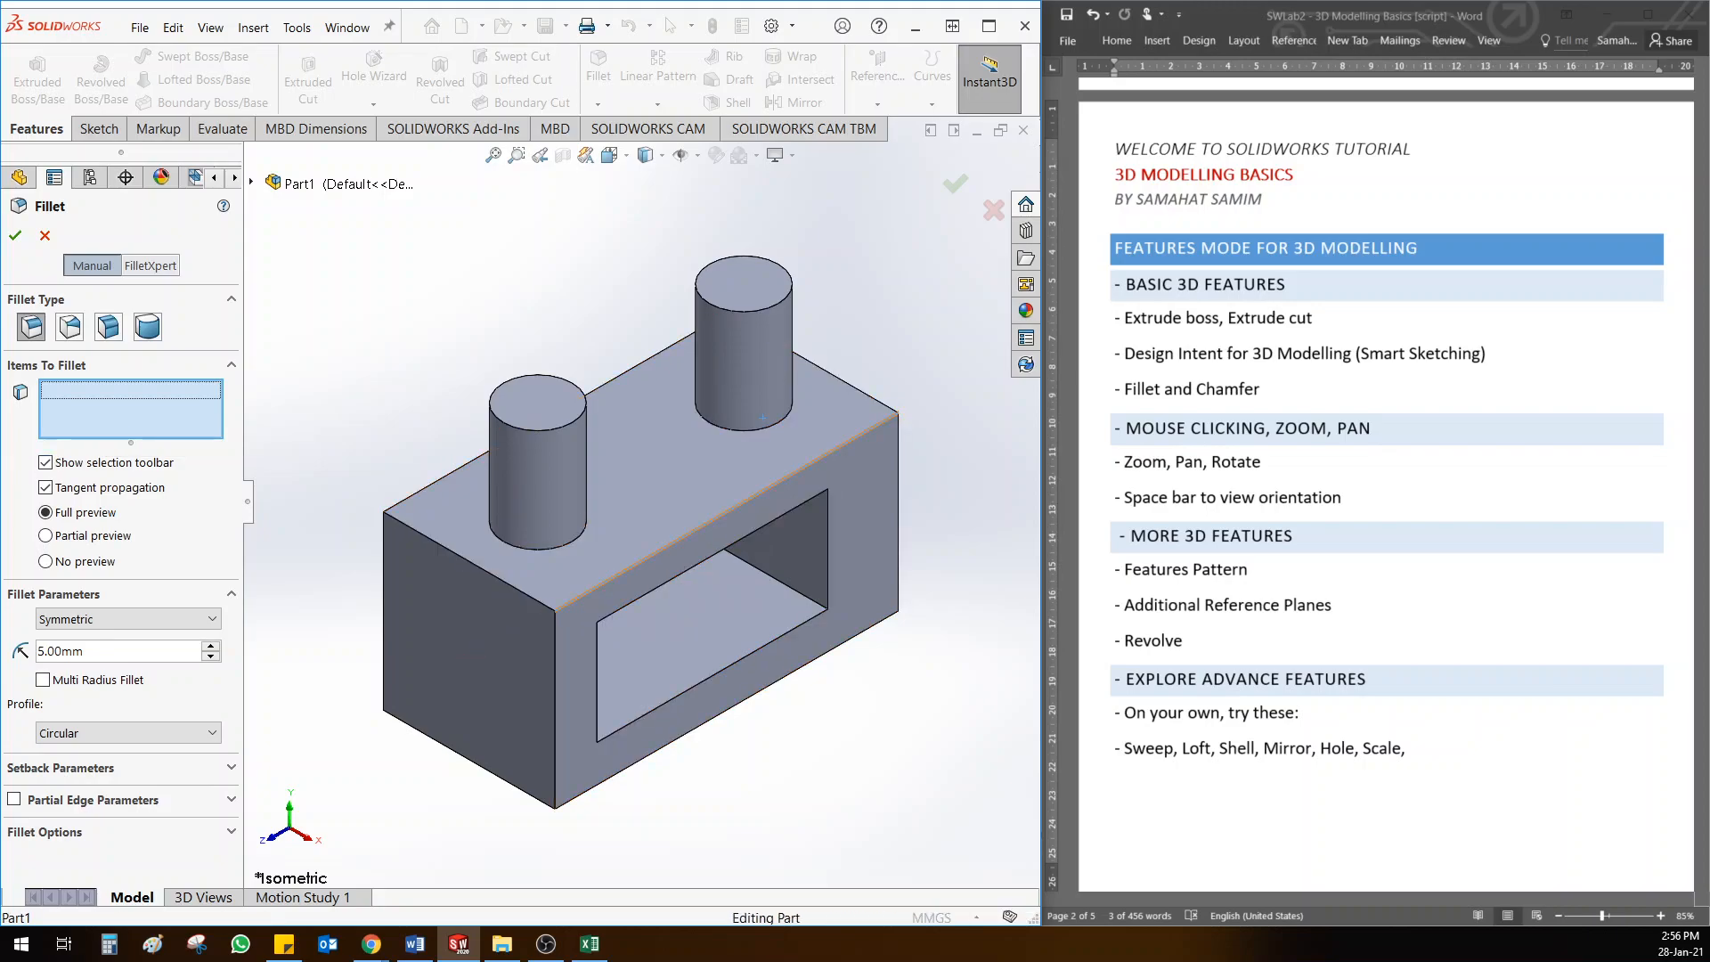
click(669, 545)
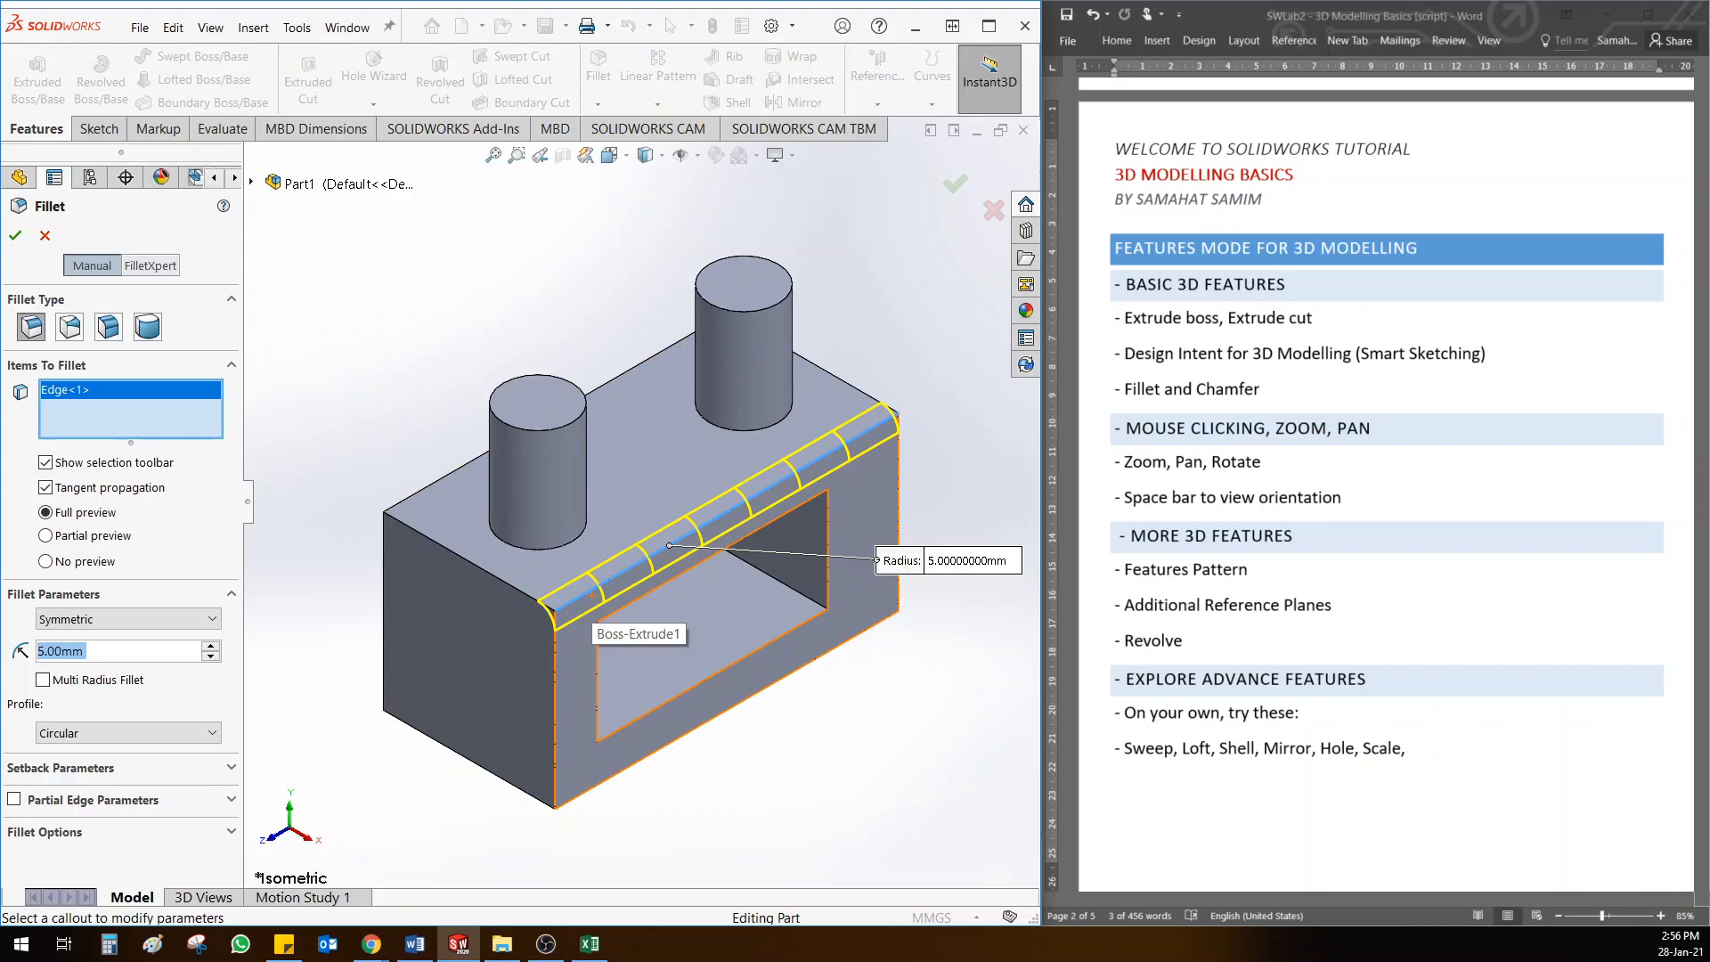
click(15, 235)
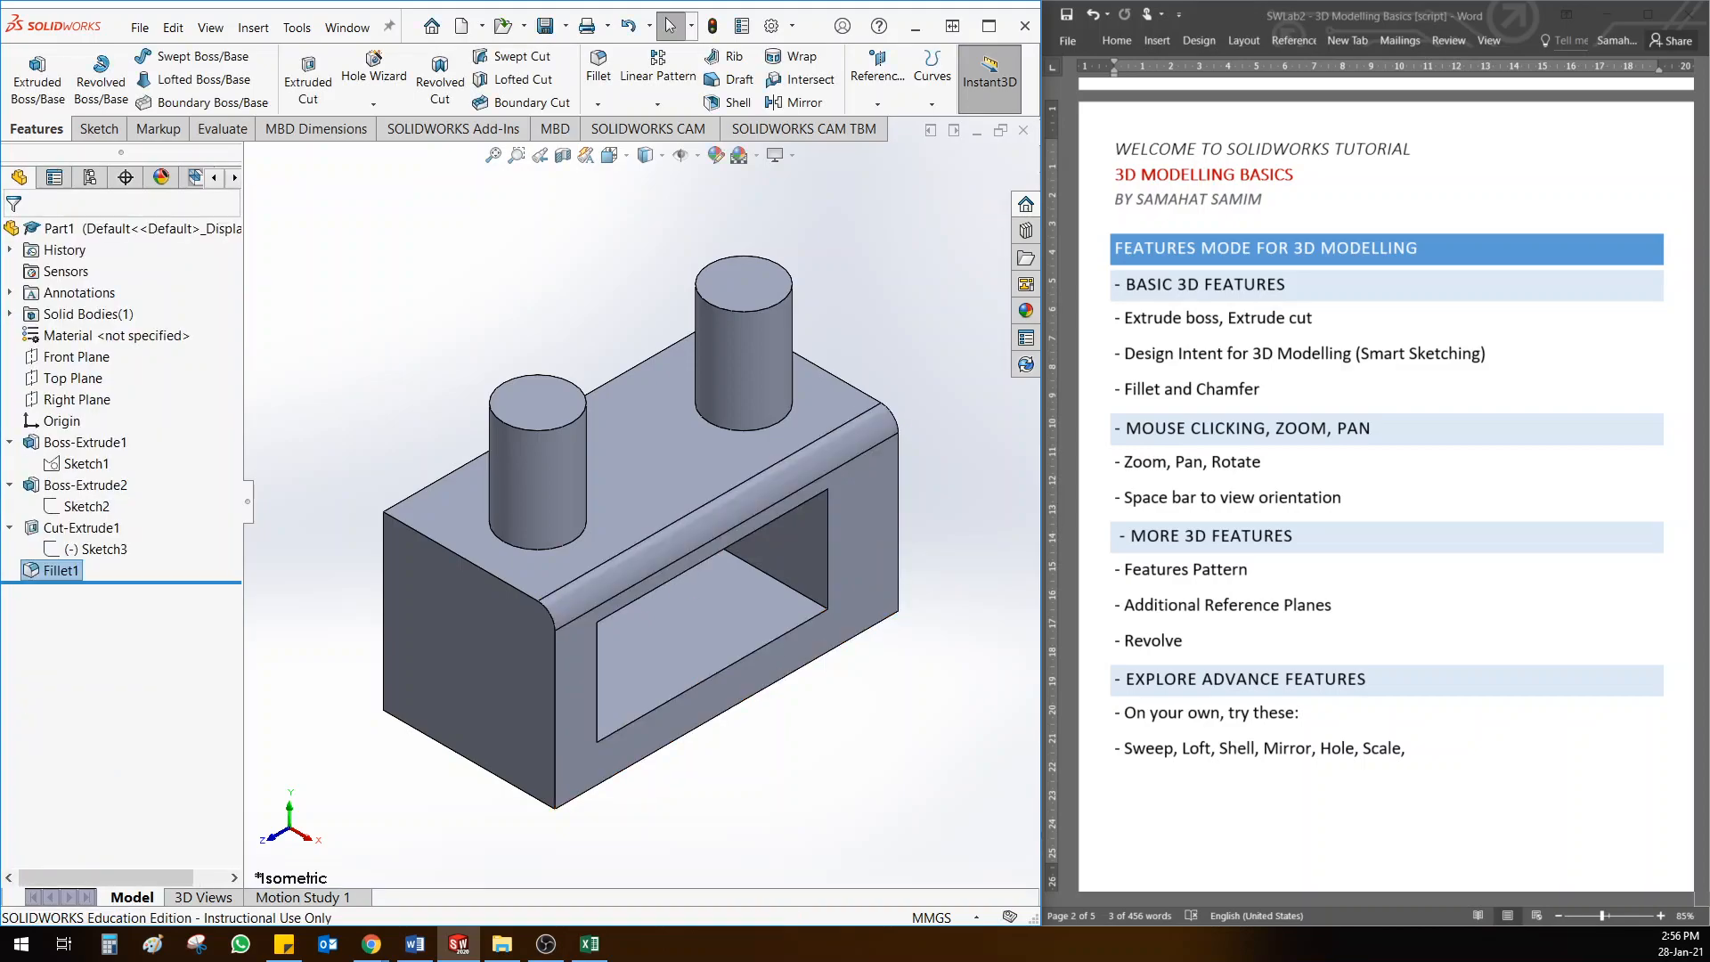
Fillet all edges of the block's large rear face, opposite the rectangular opening, with a 5 mm radius.
key(ctrl)
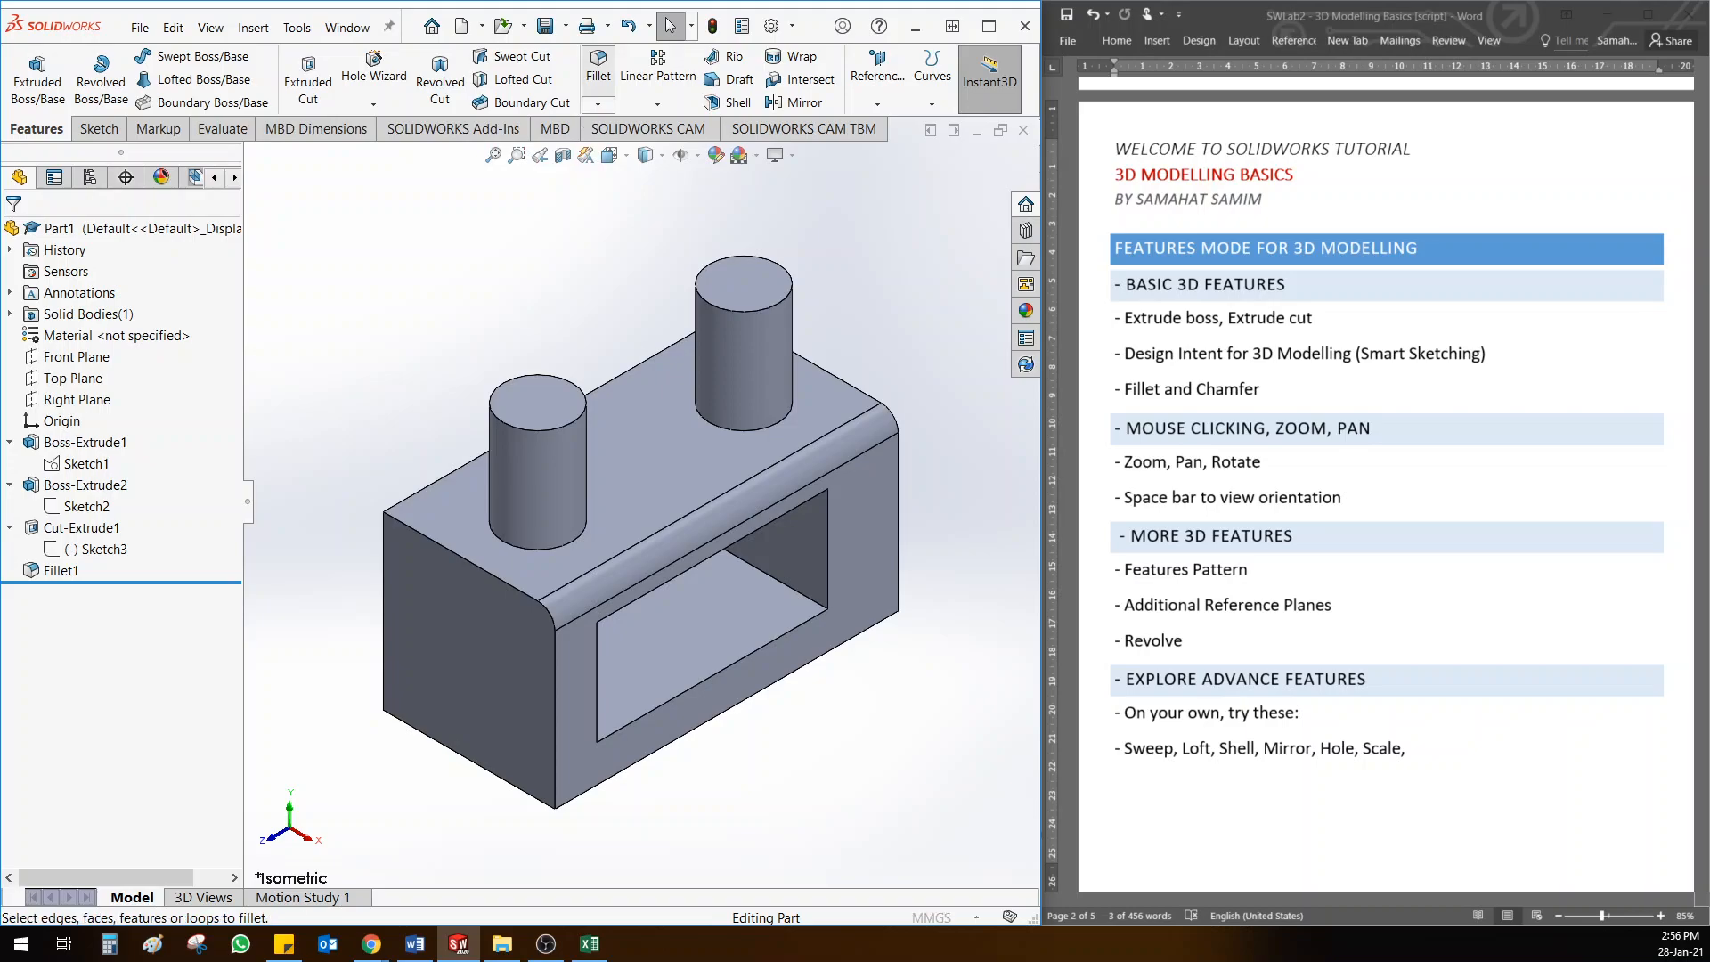
click(598, 64)
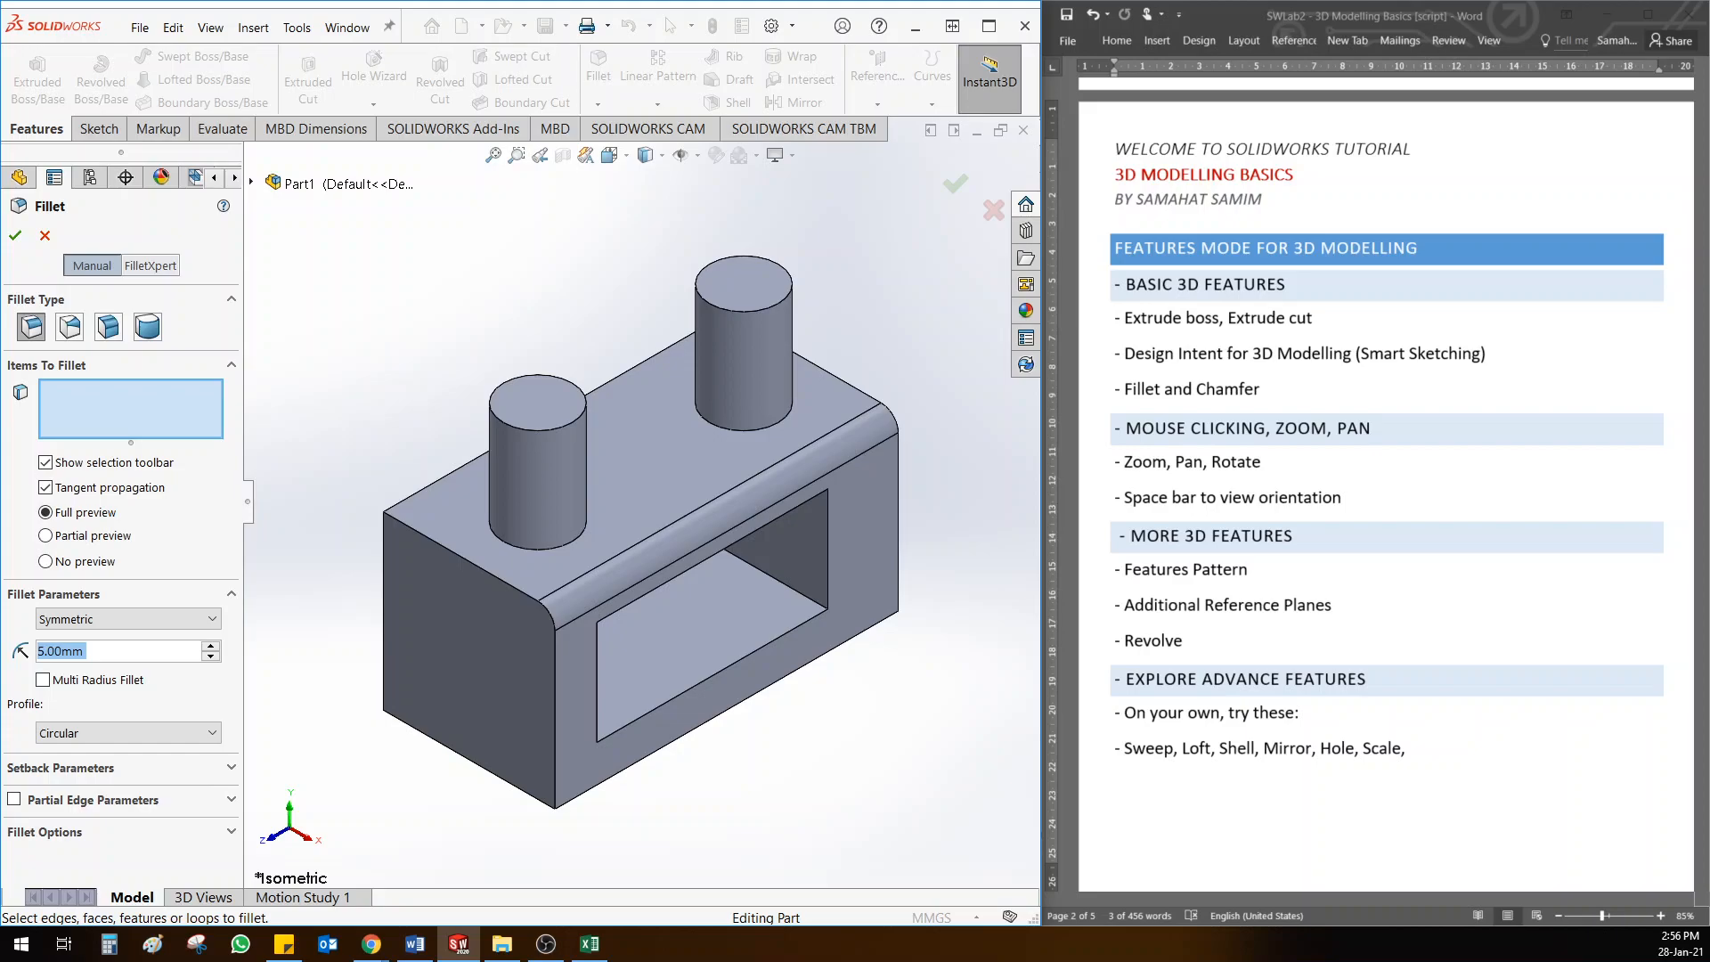
middle_drag(492, 391, 732, 423)
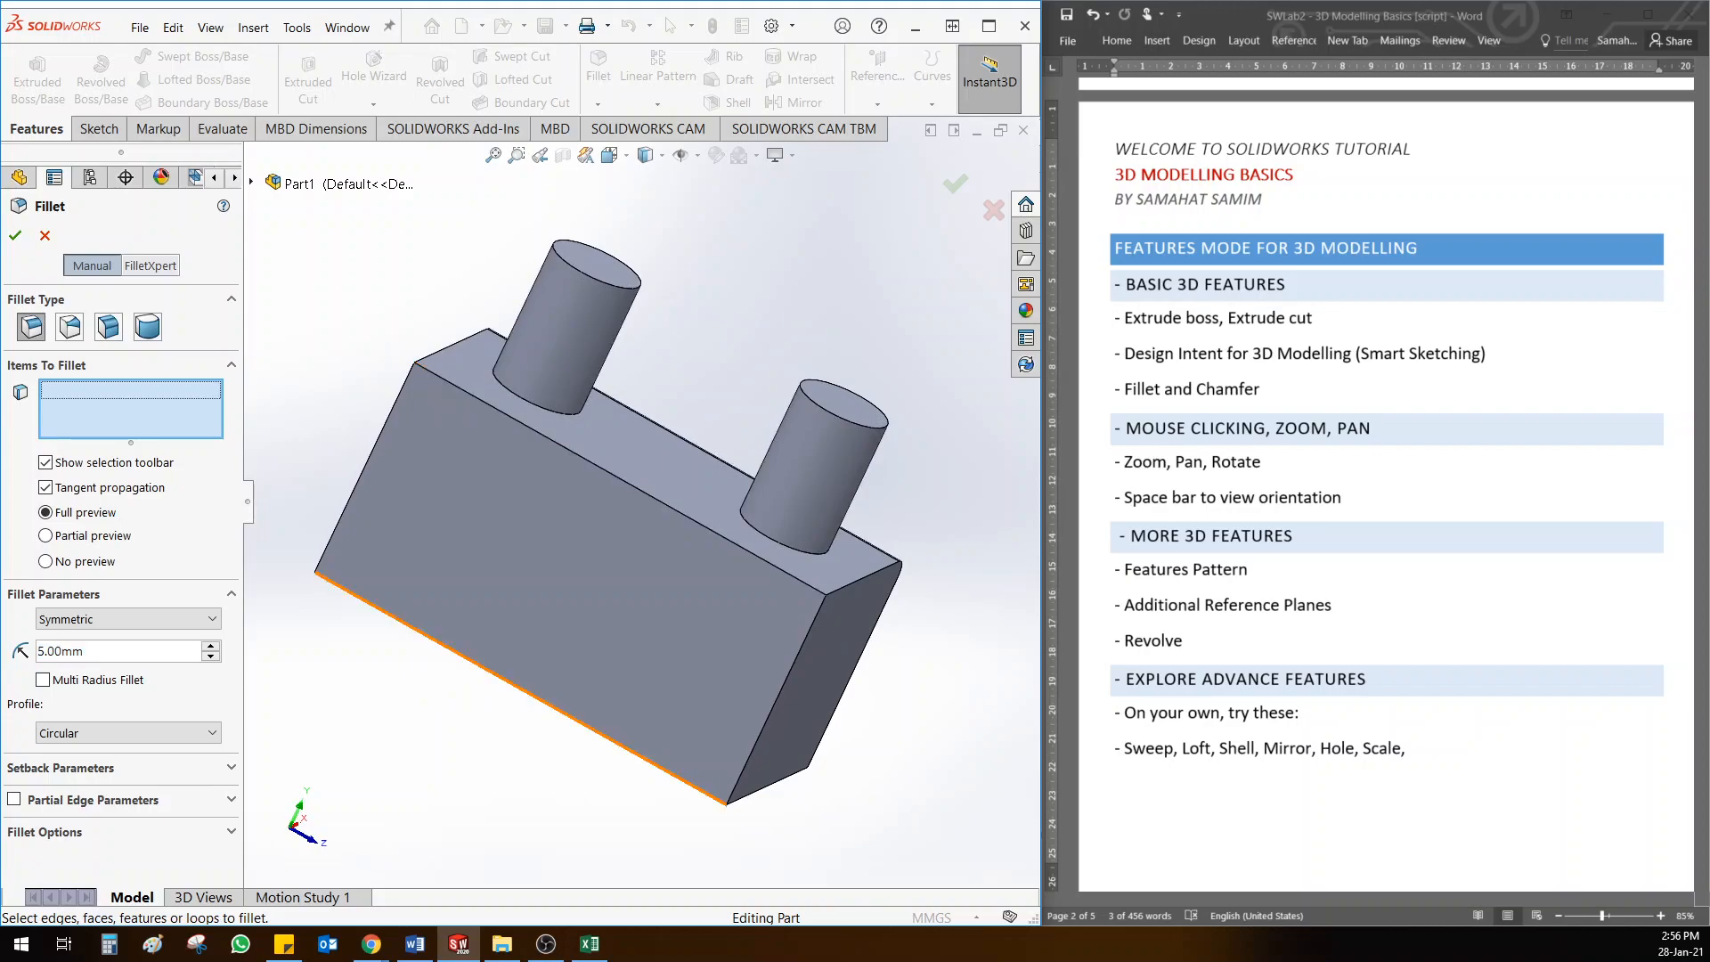
click(520, 546)
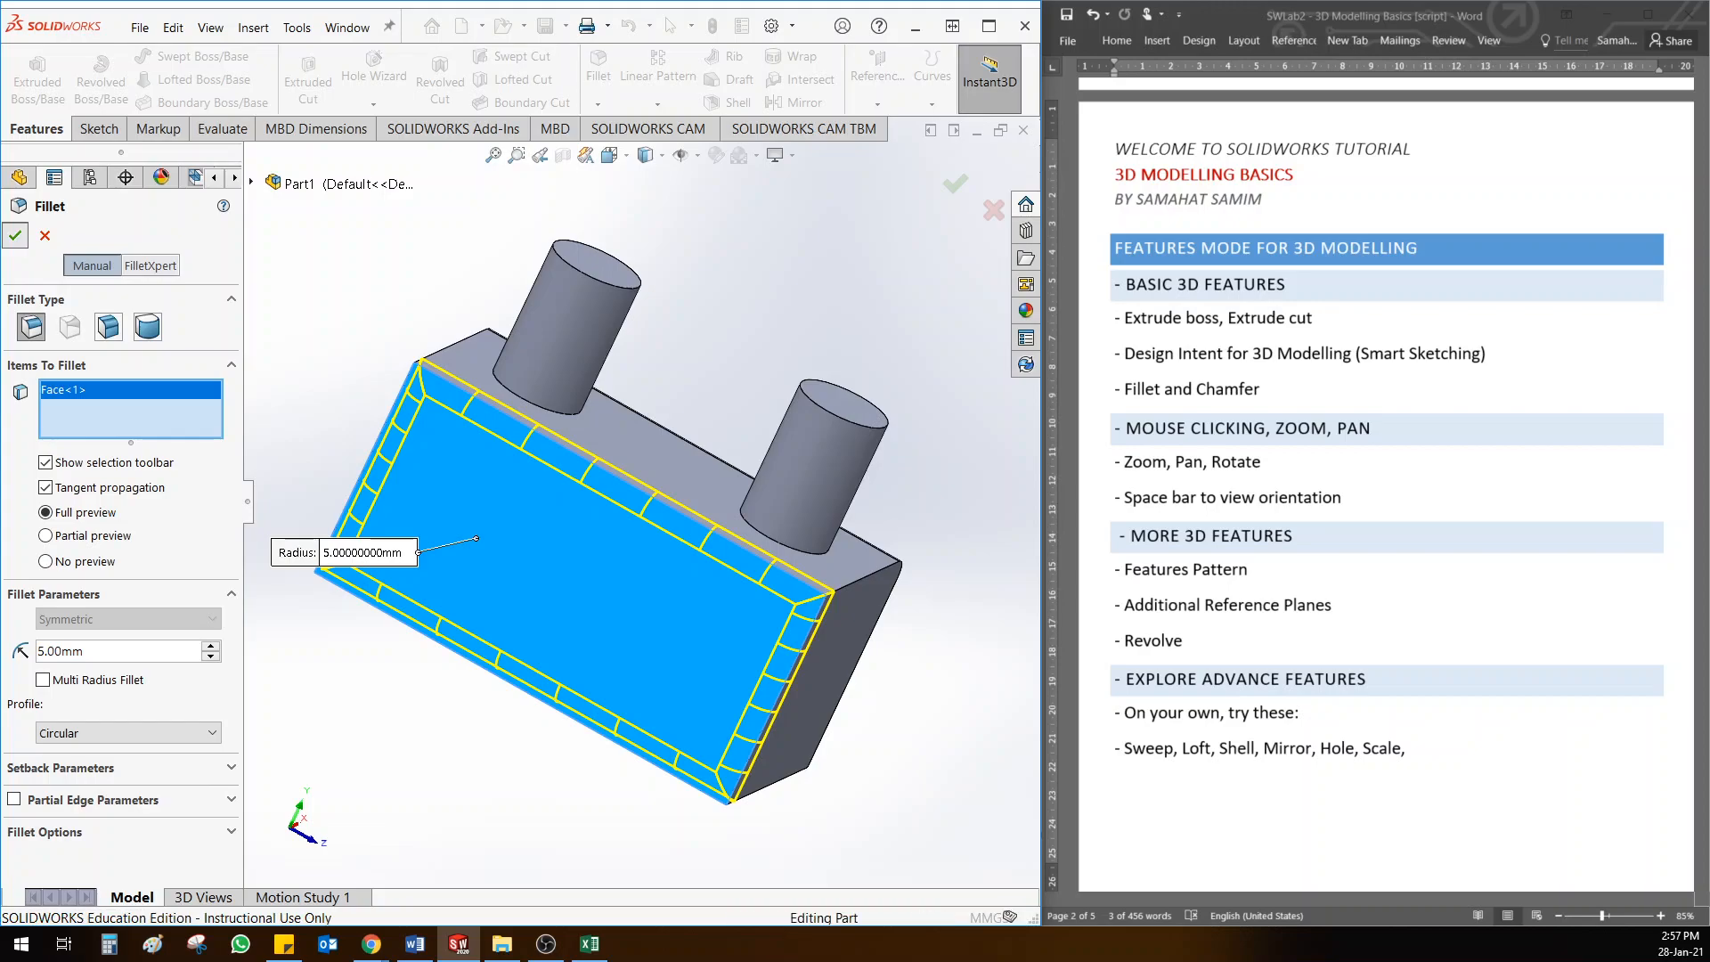
click(15, 235)
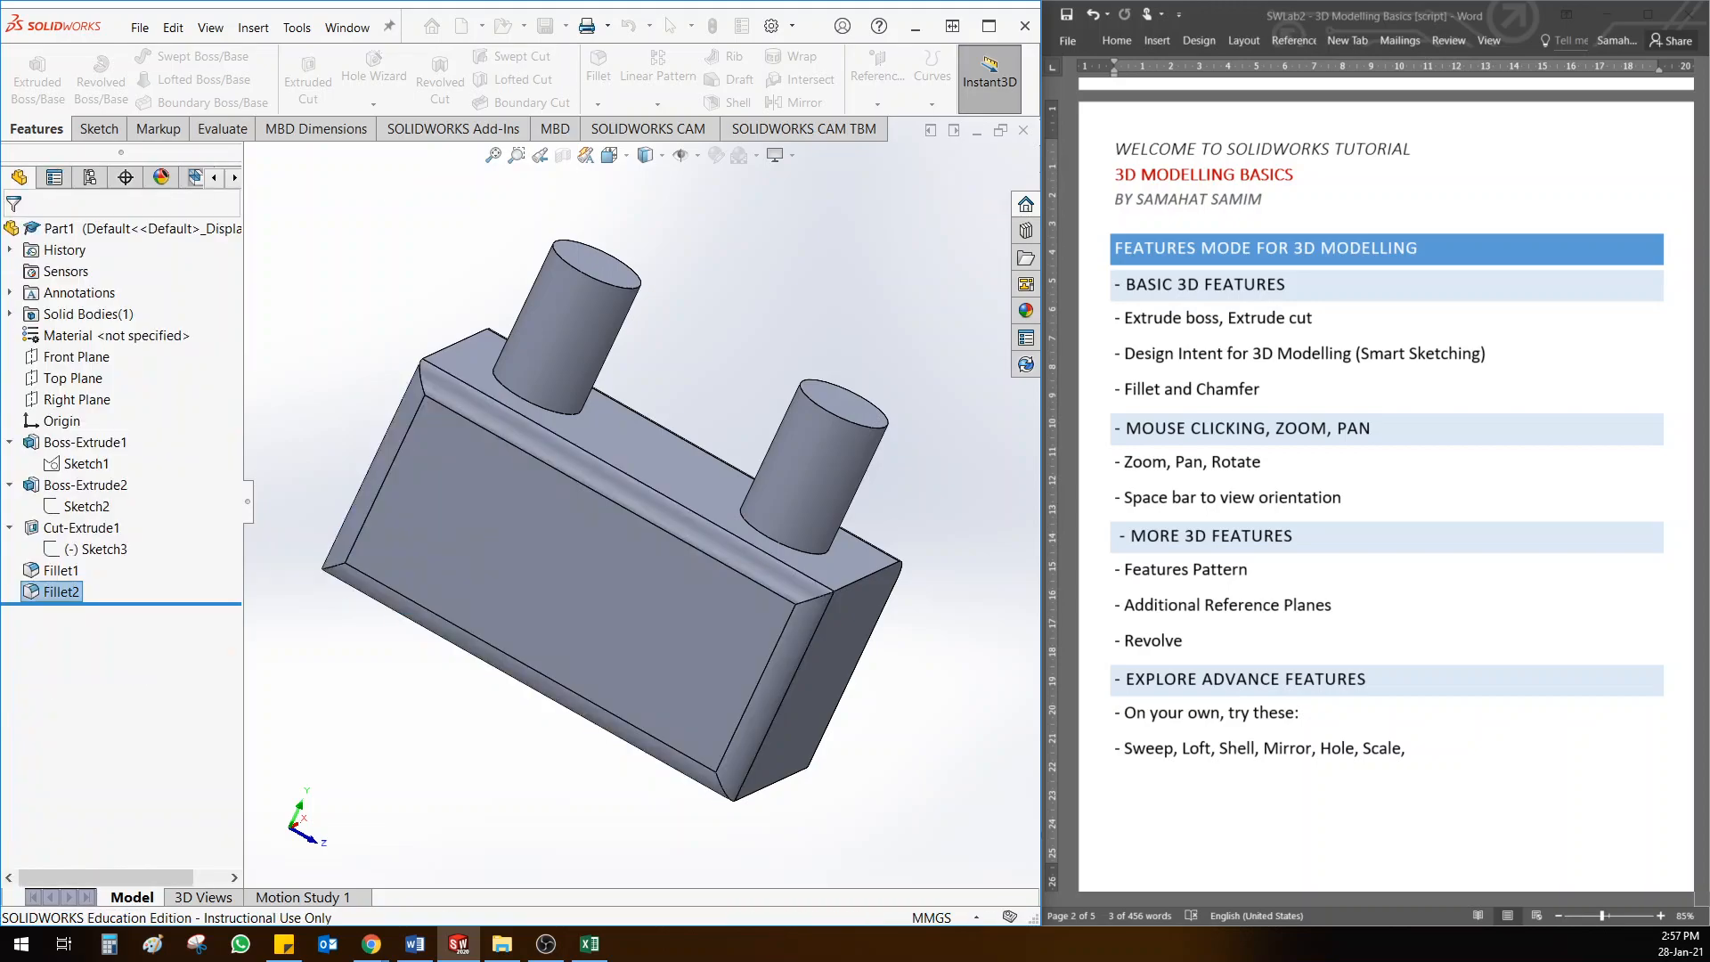
Examine the two fillets from several sides, highlight each one on the model, and restore the isometric view.
middle_drag(712, 659, 521, 566)
middle_drag(615, 614, 437, 721)
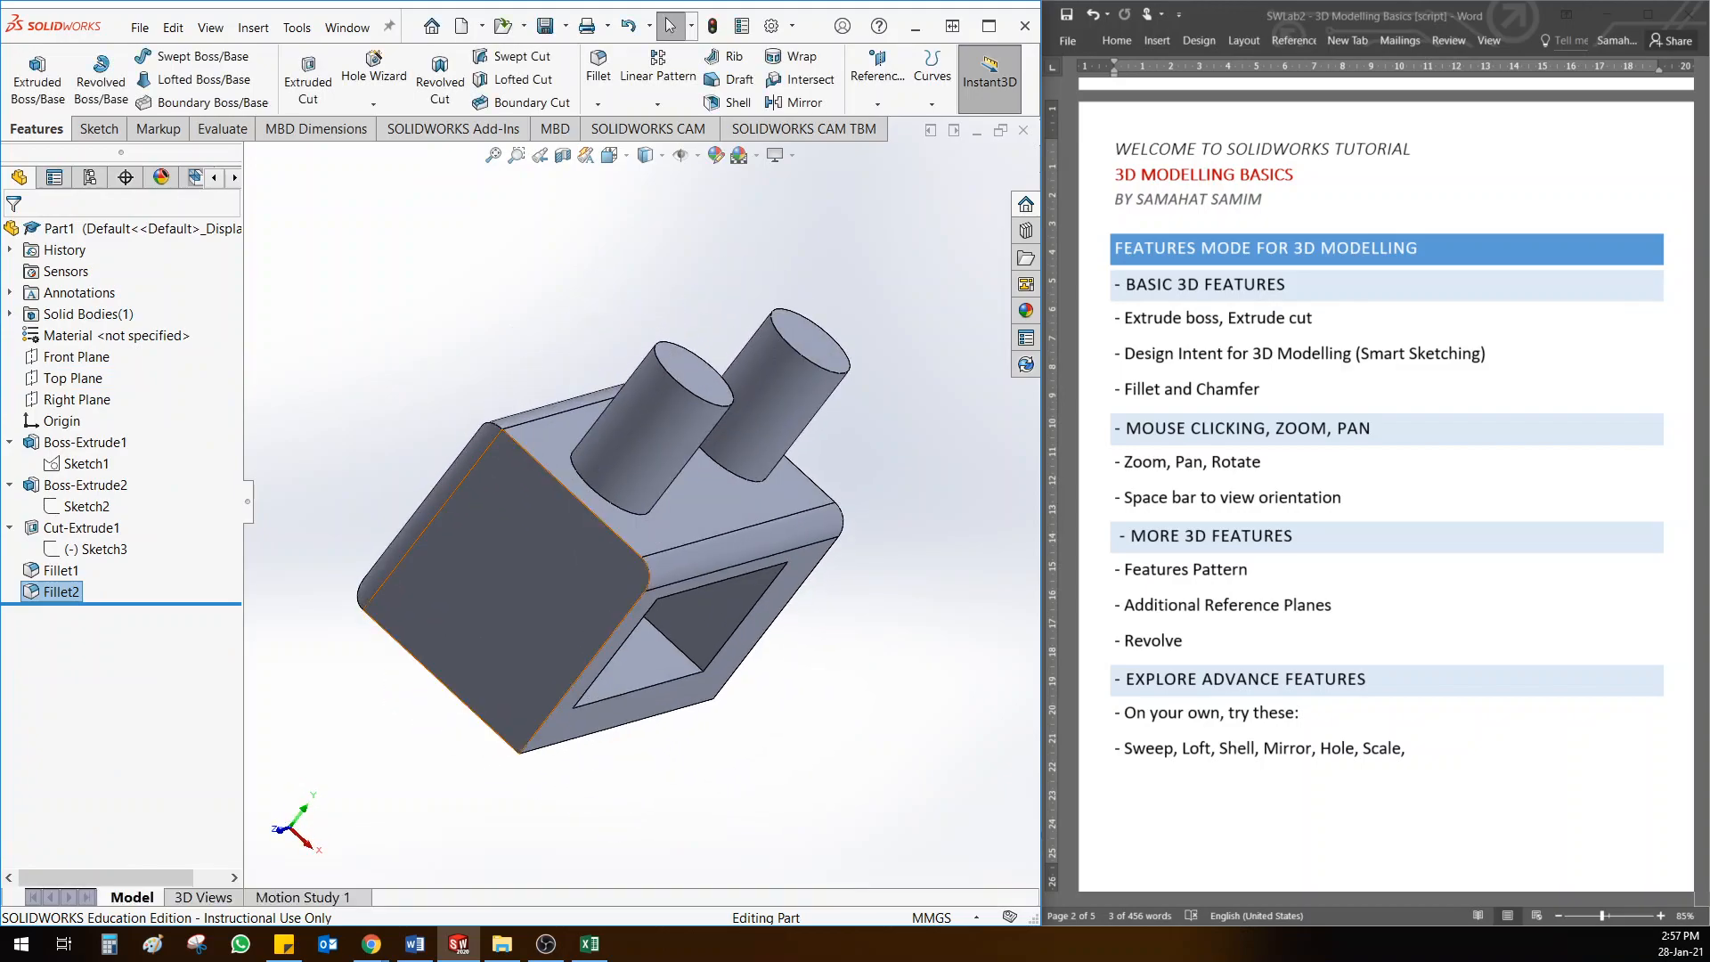
middle_drag(614, 606, 529, 579)
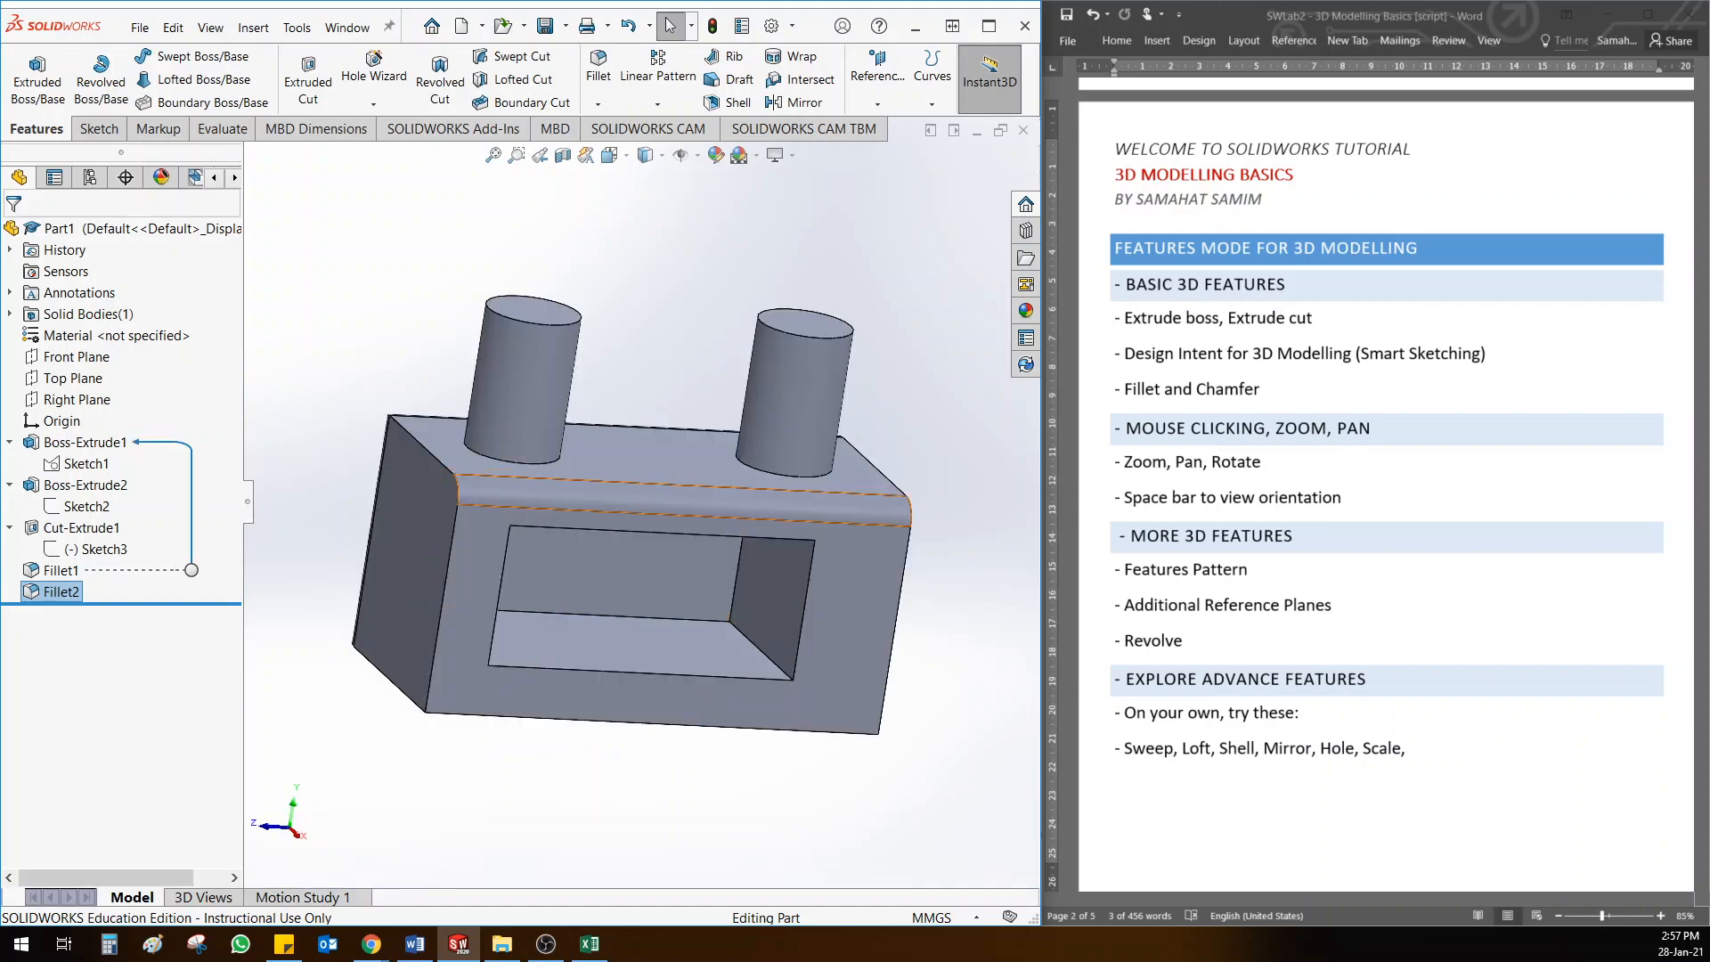
click(60, 571)
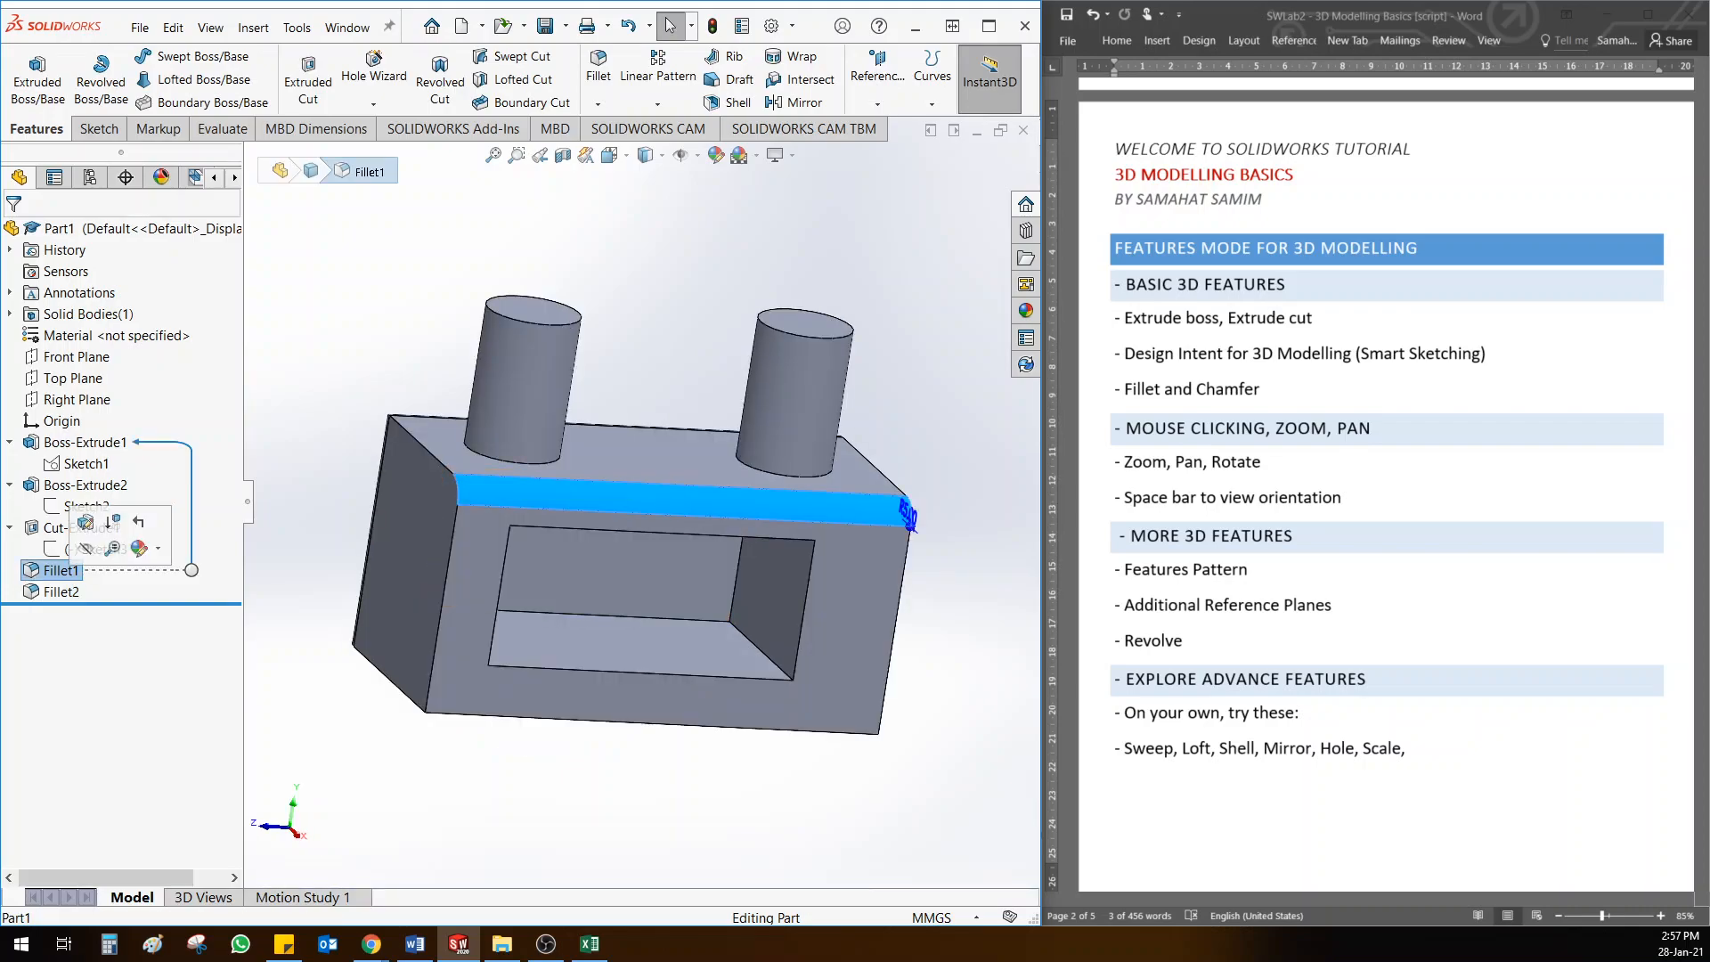
click(60, 592)
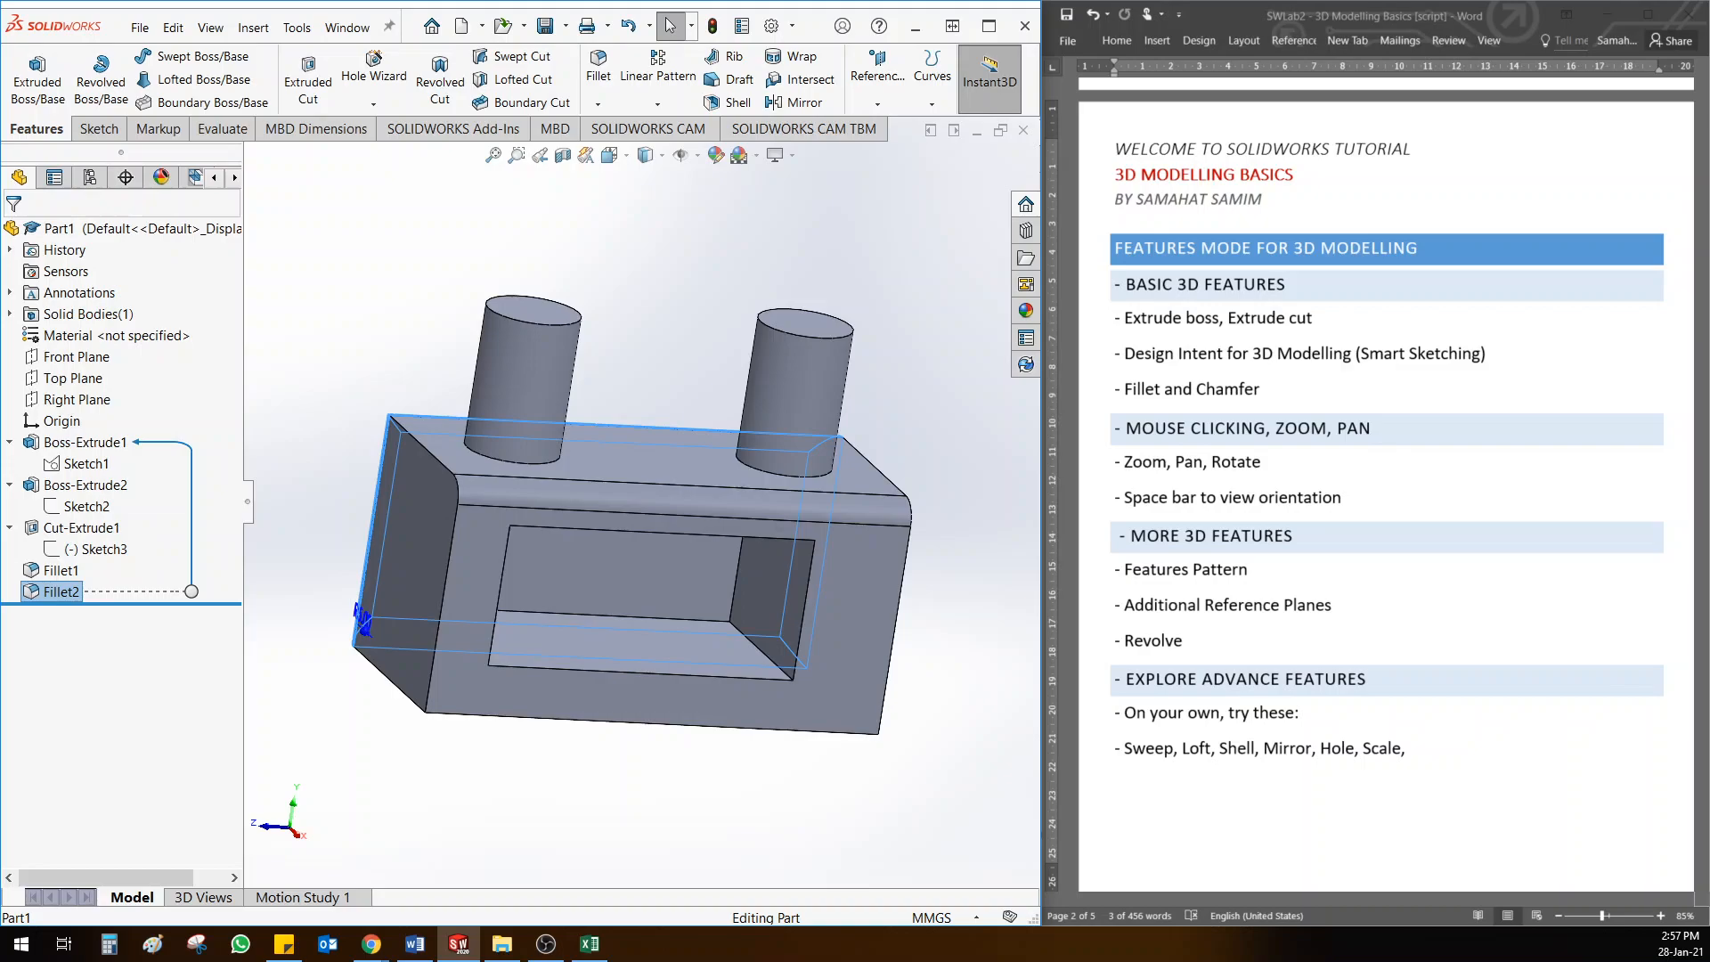
middle_drag(498, 553, 746, 522)
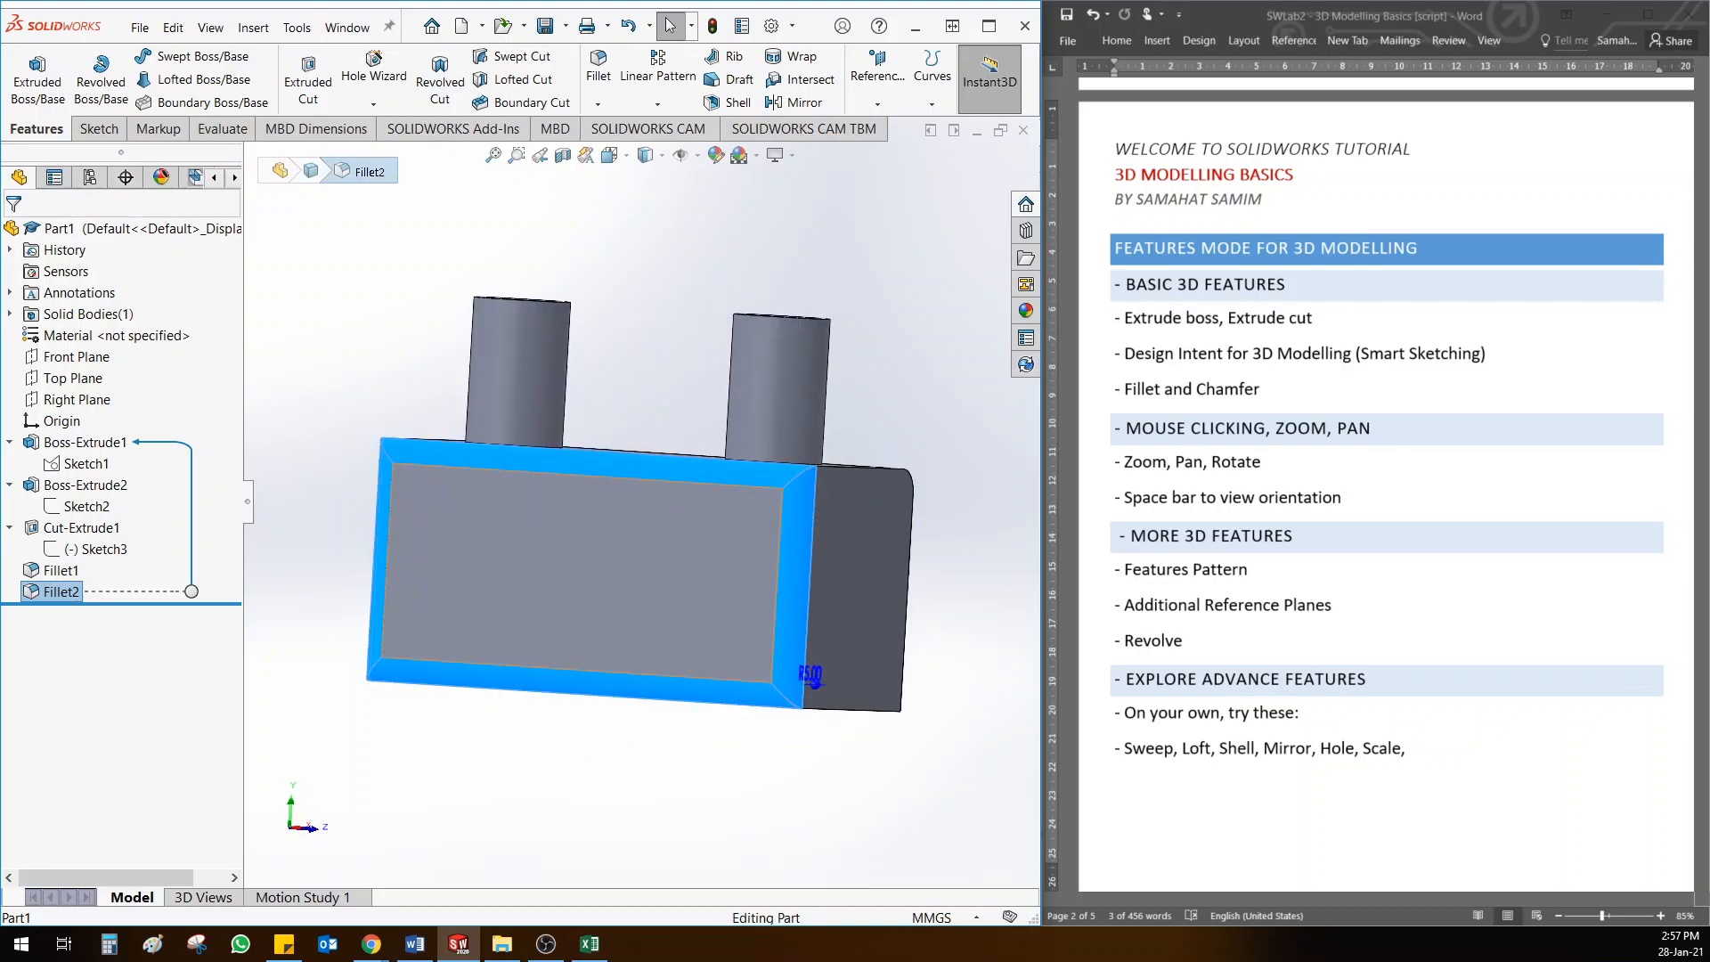
key(Escape)
key(space)
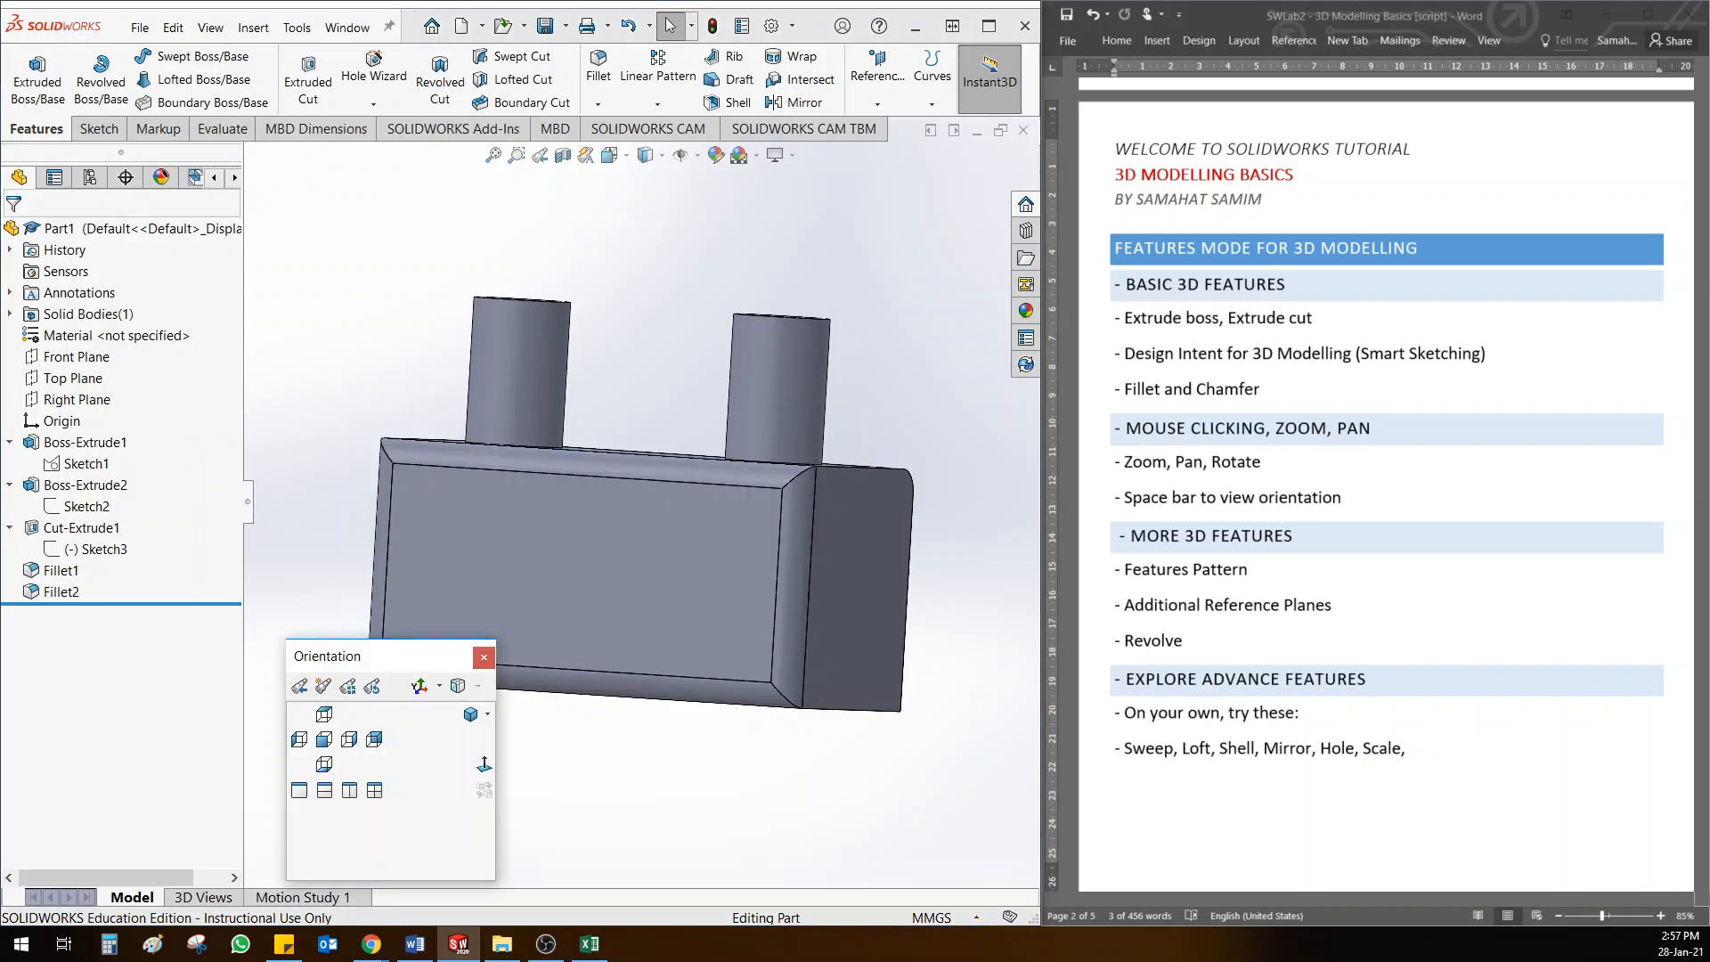
click(470, 714)
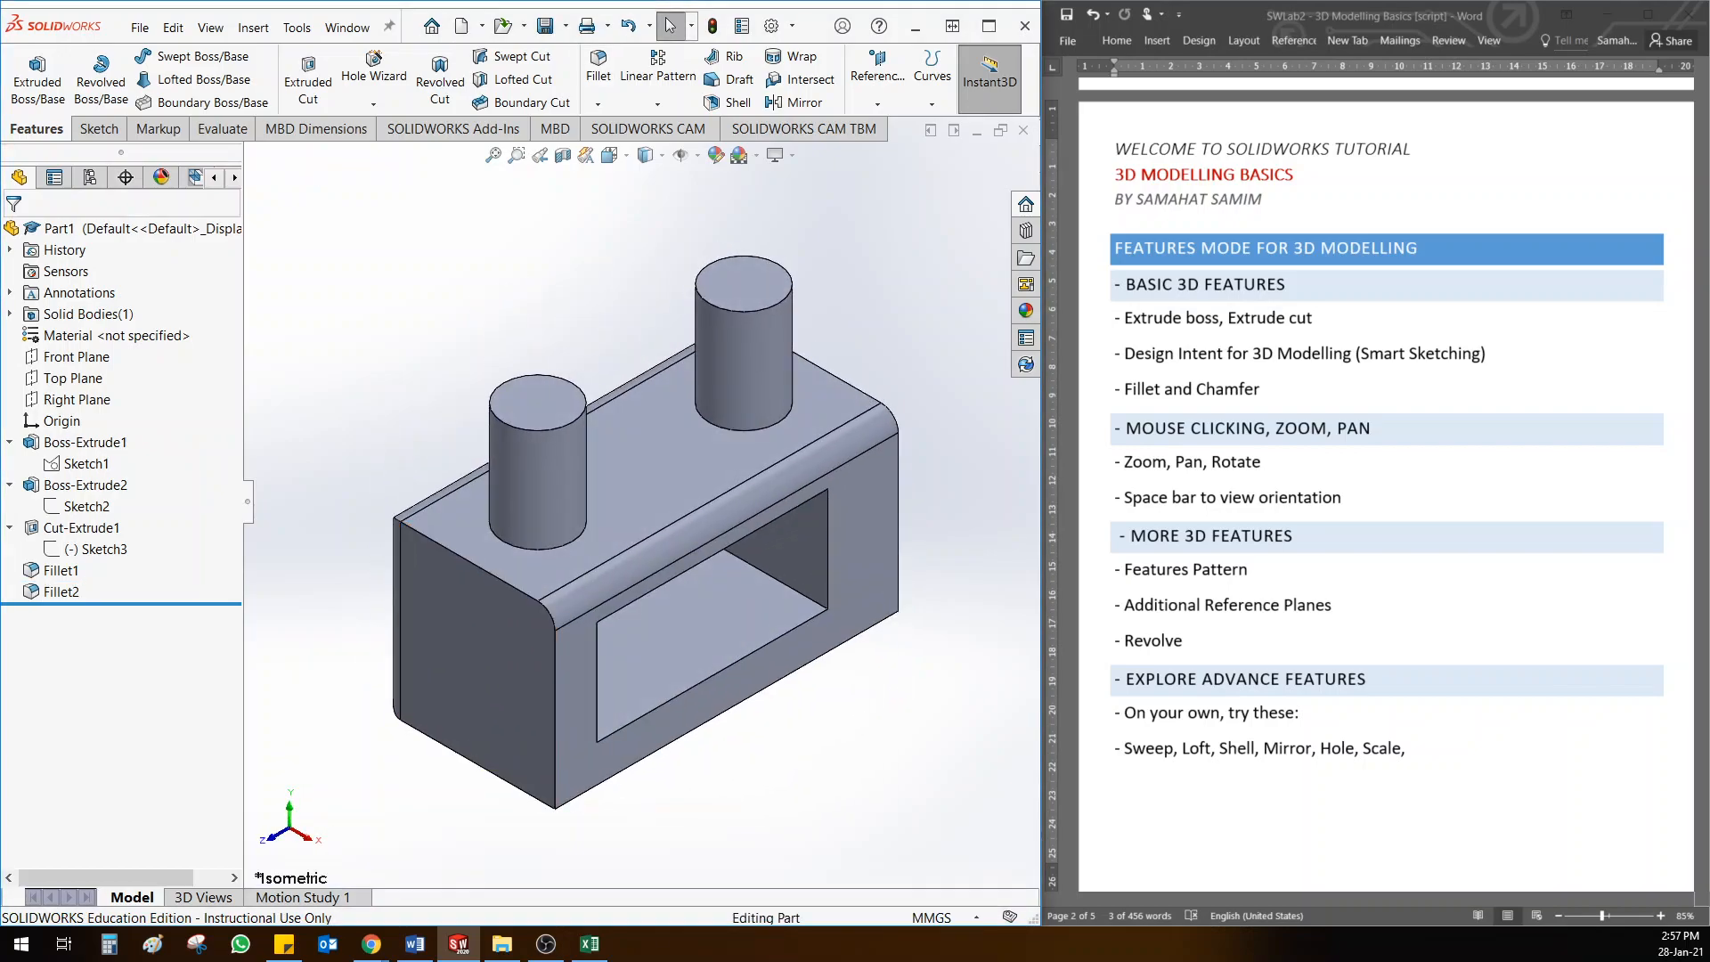
Chamfer the four front edges of the block's rectangular opening with a 5 mm distance at 45 degrees.
click(597, 103)
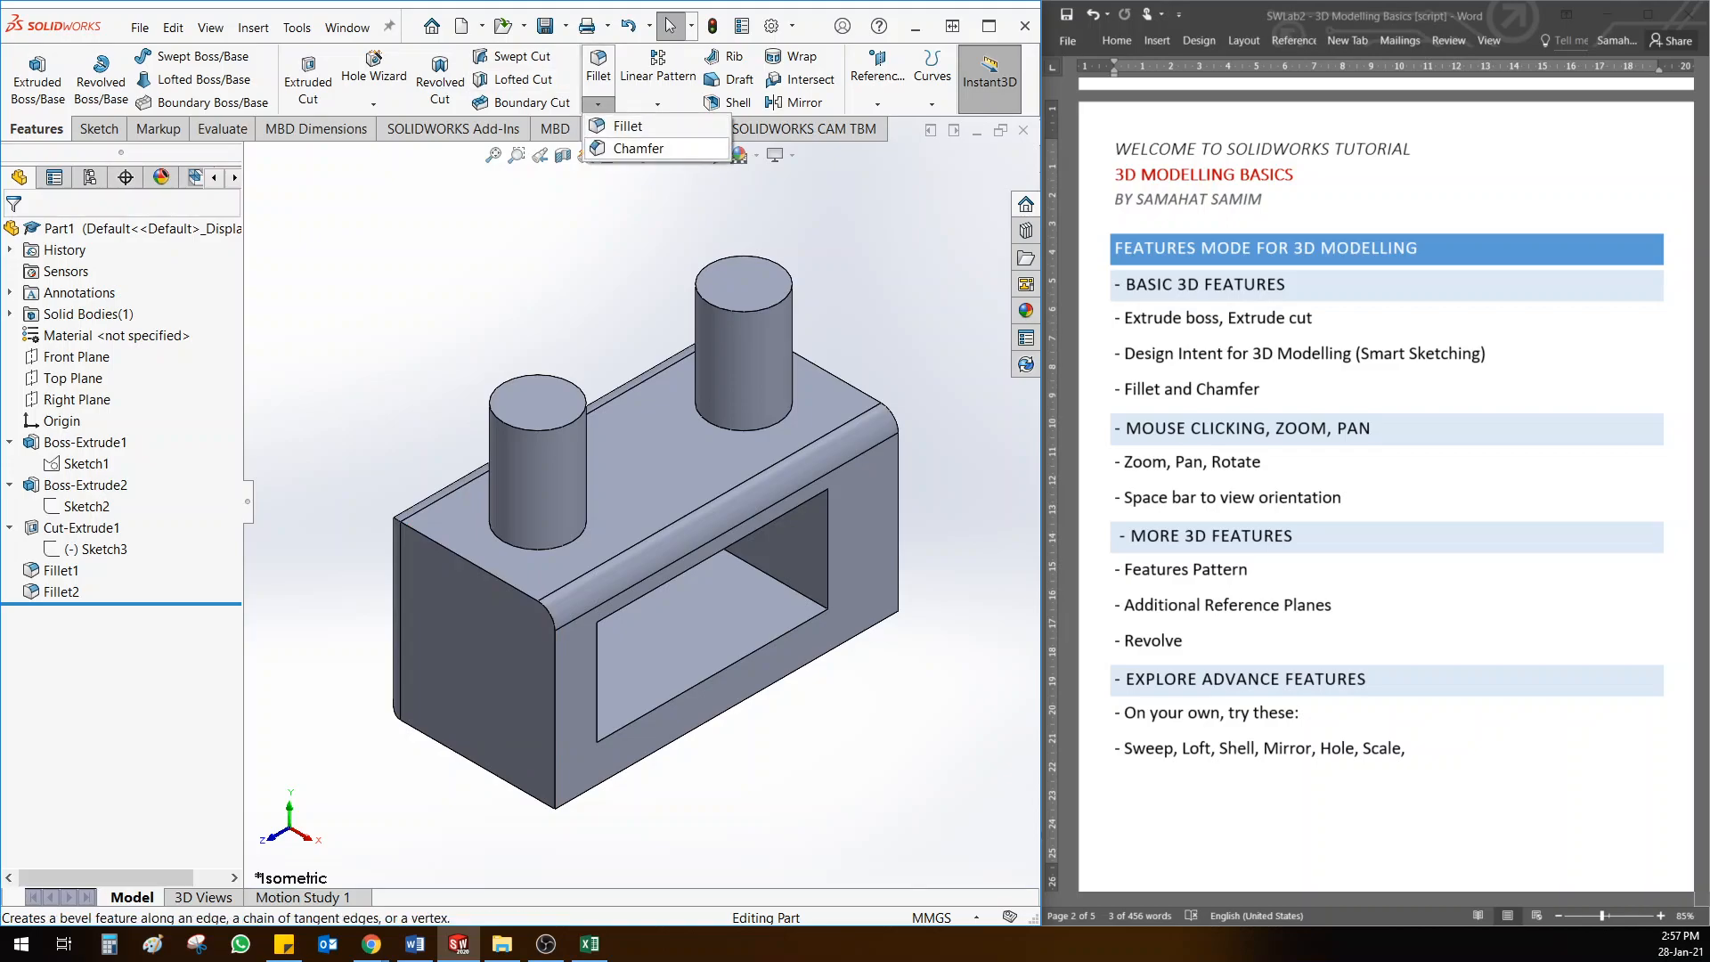
click(639, 149)
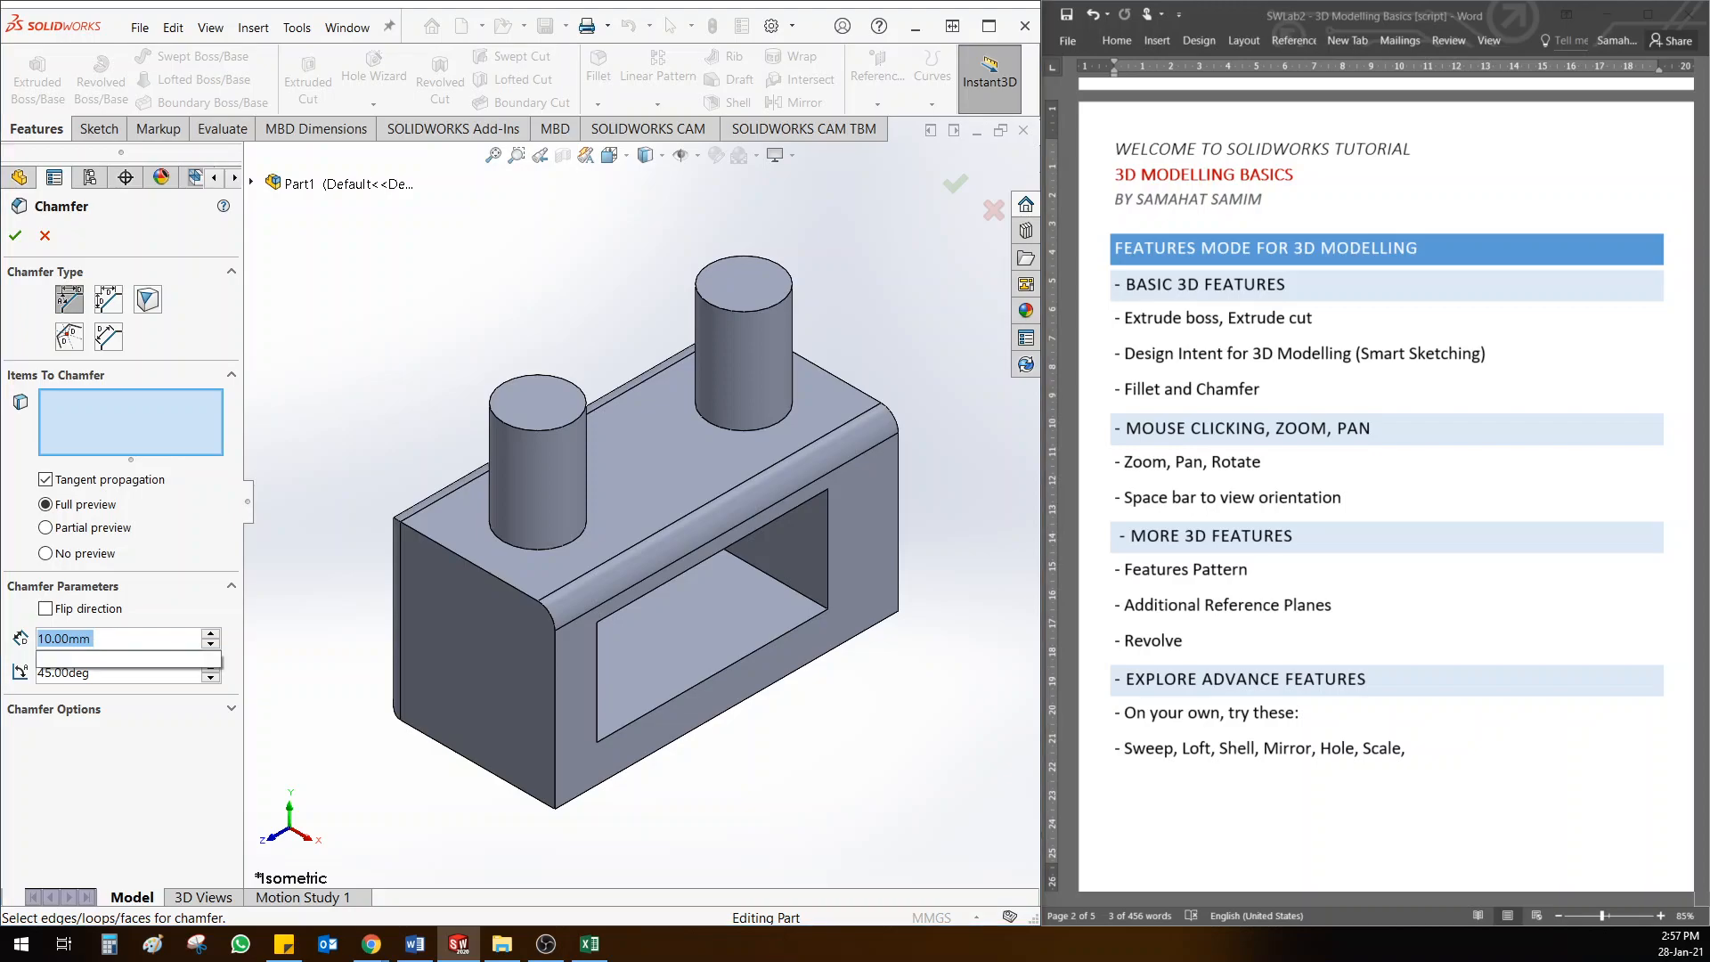
click(54, 638)
drag(52, 638, 38, 638)
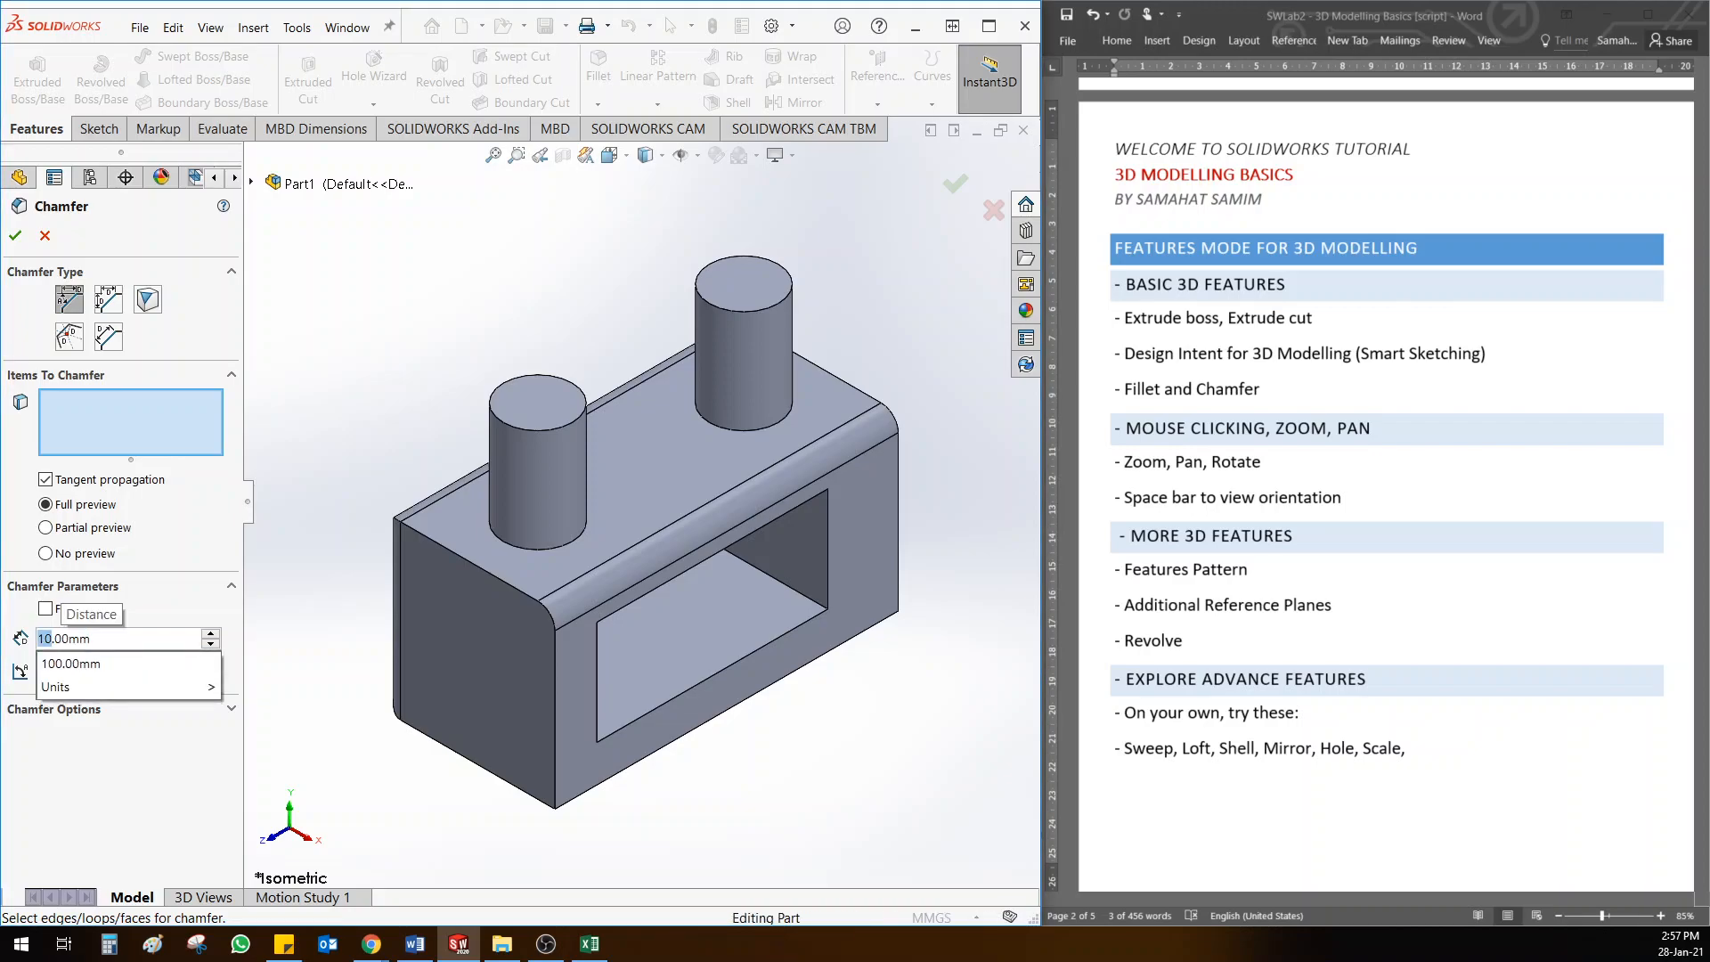
text(5)
click(131, 422)
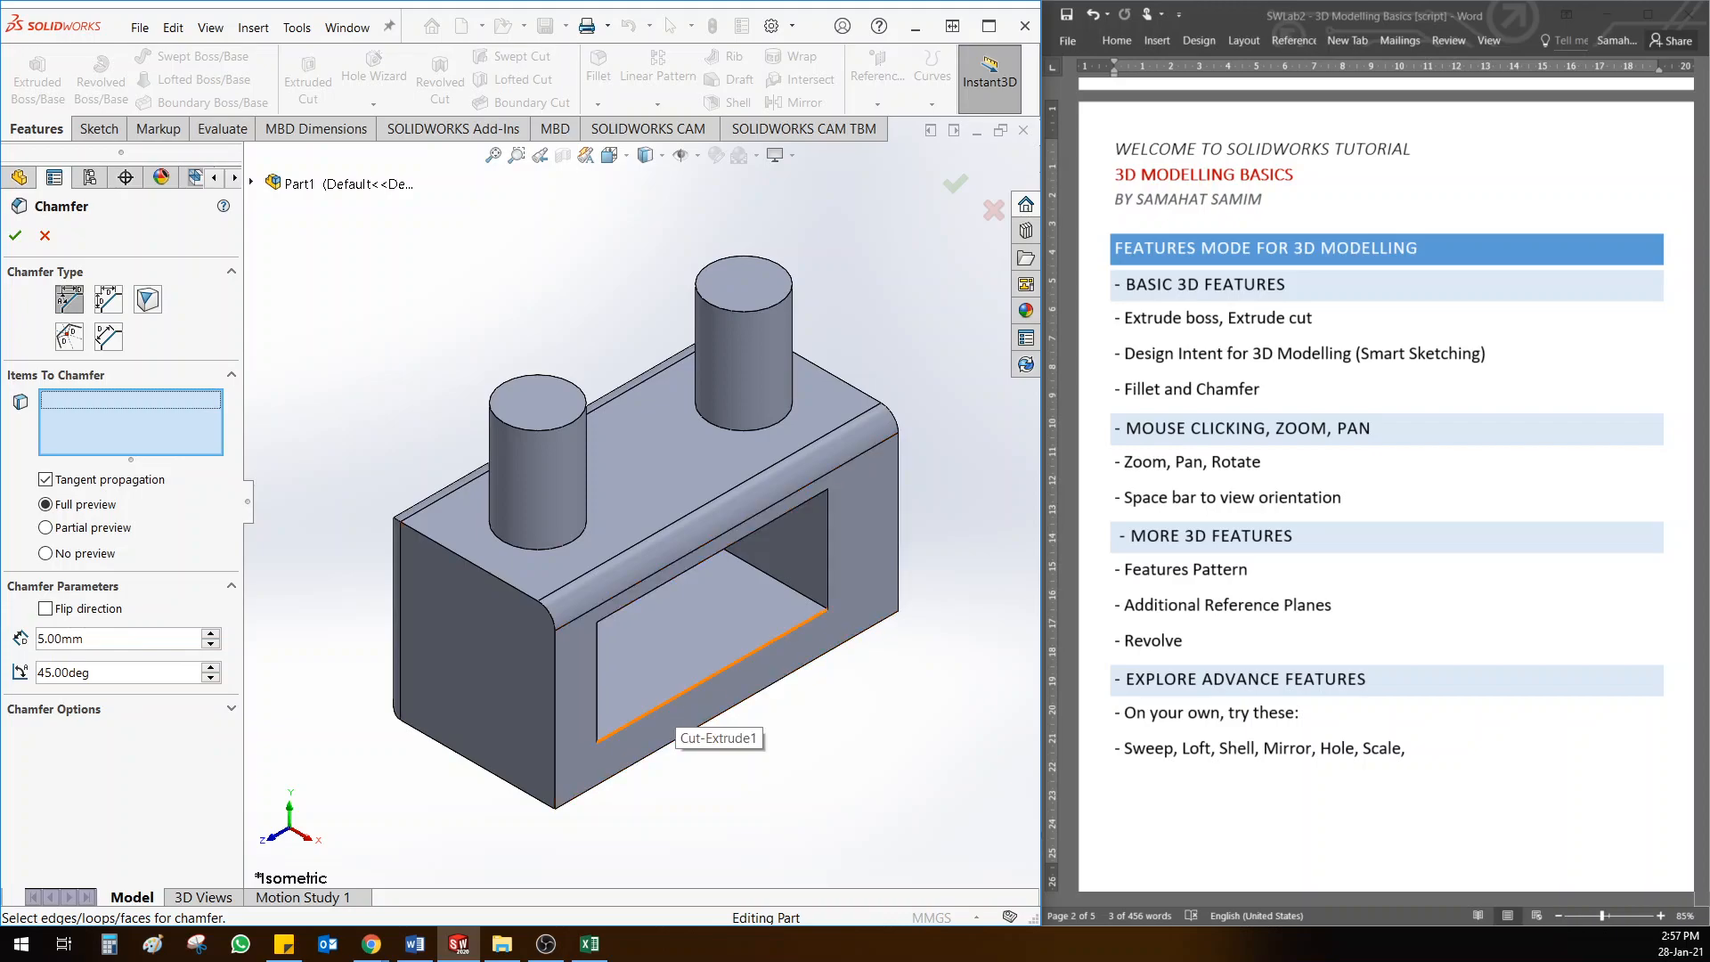
click(677, 695)
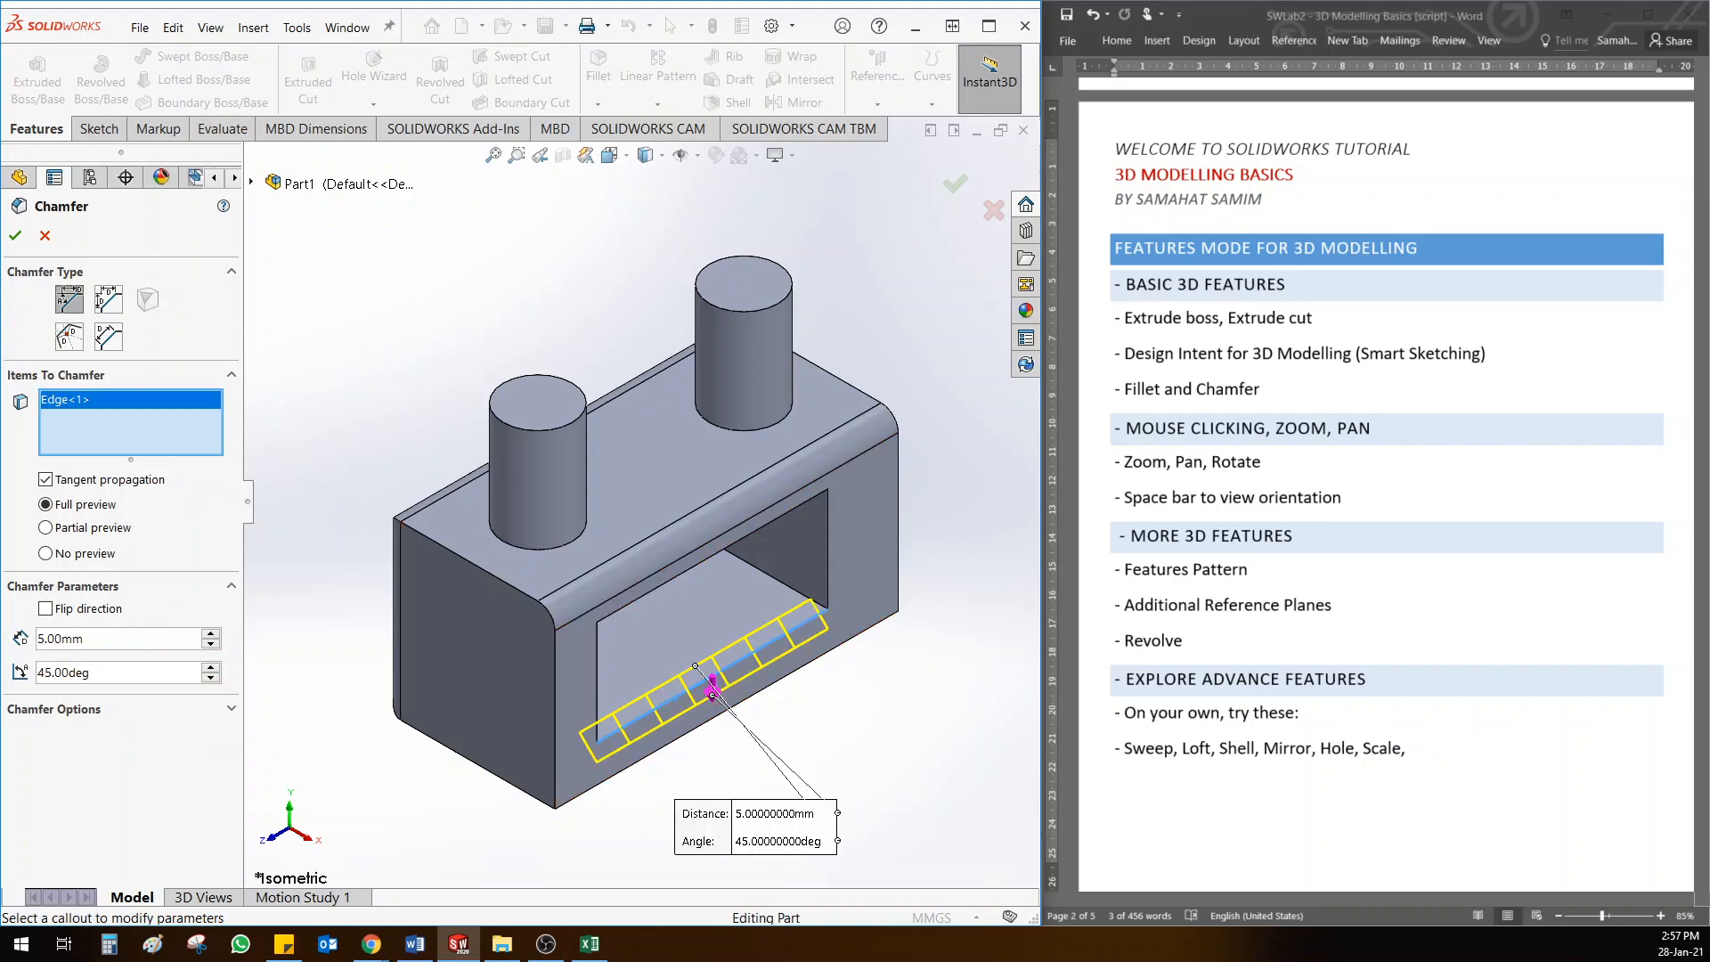
click(580, 685)
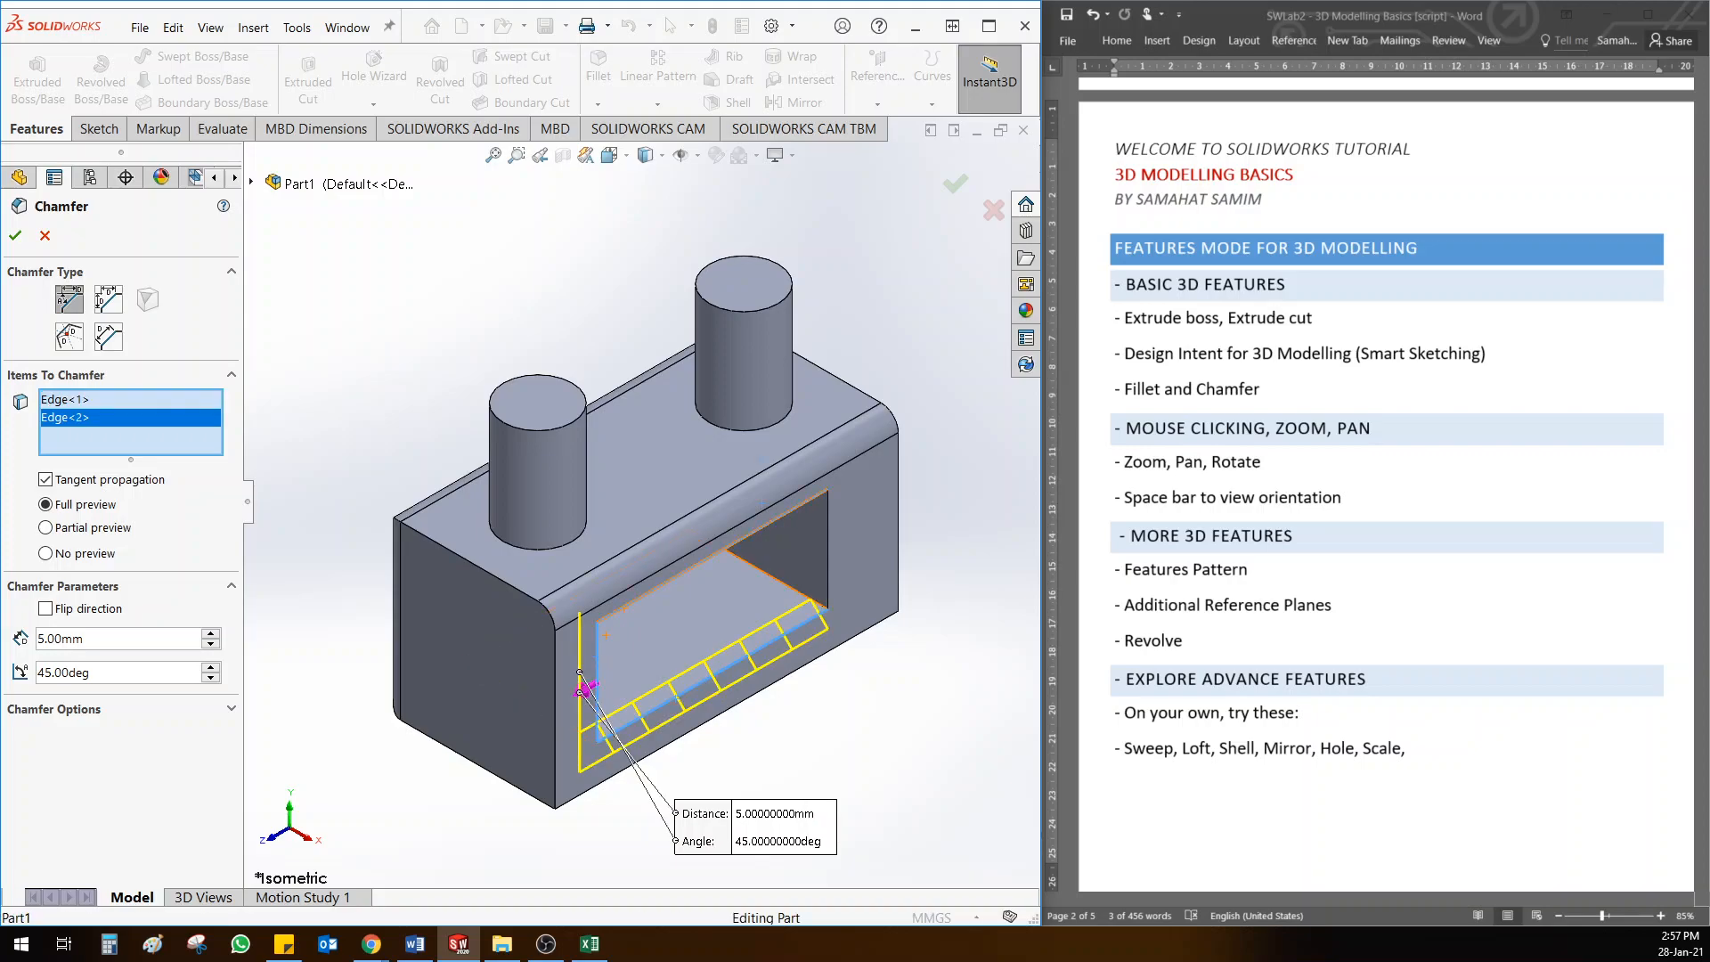
click(713, 539)
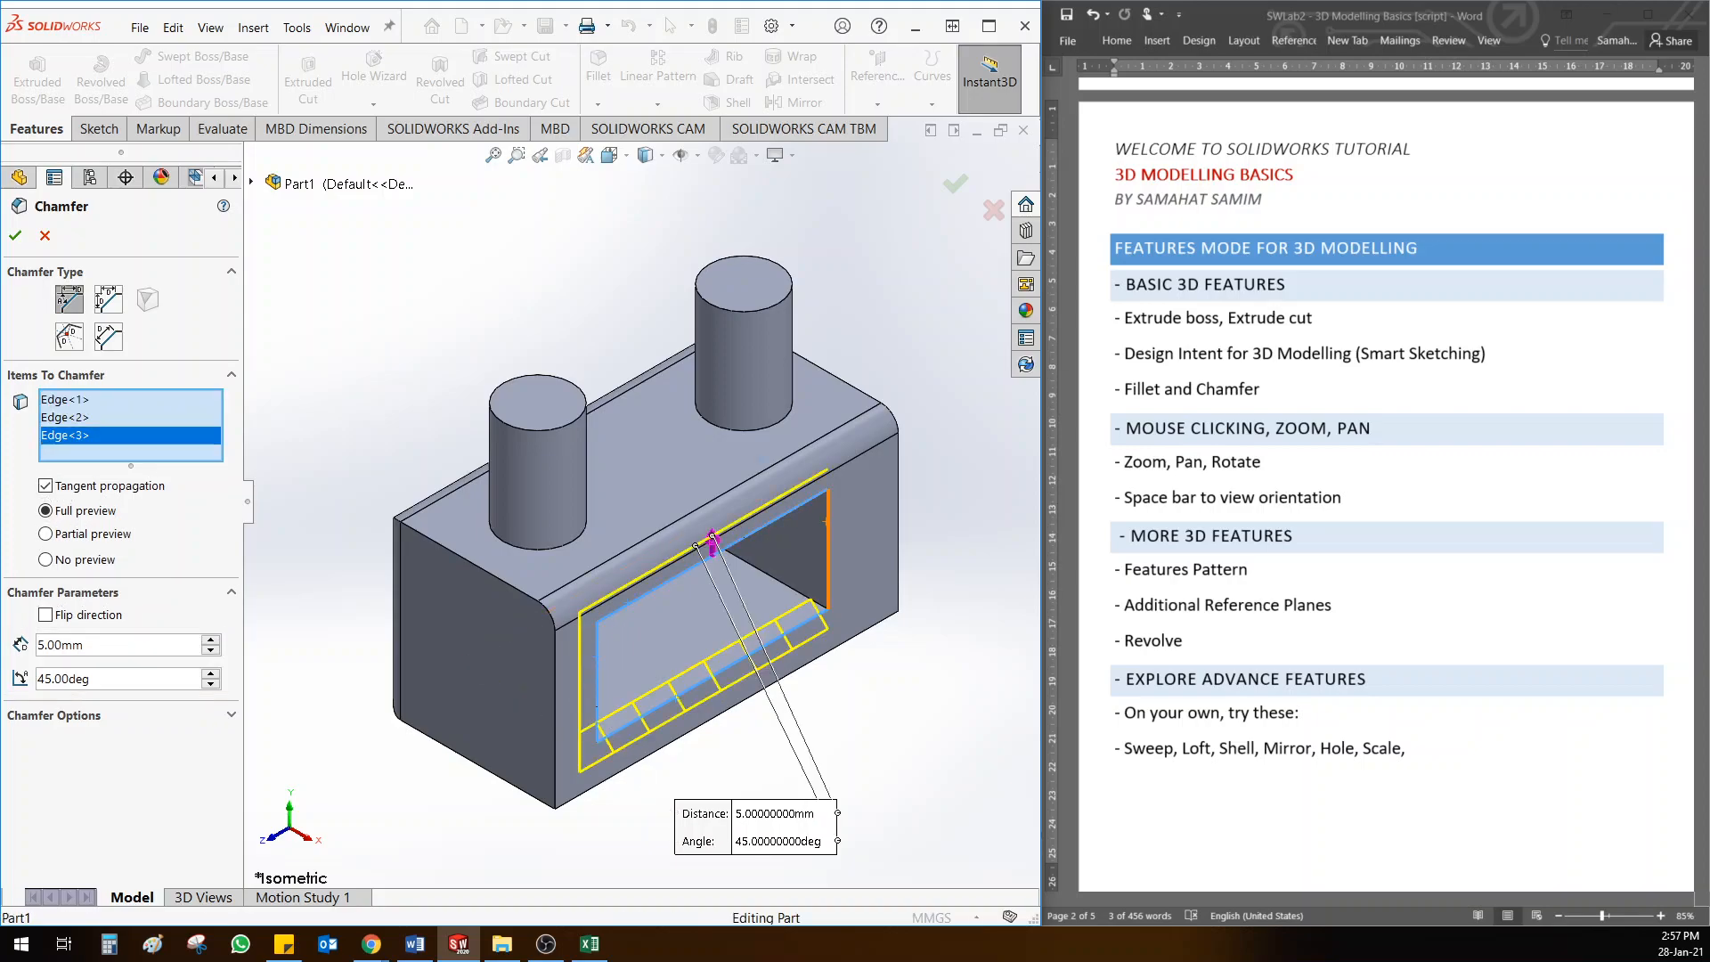
click(839, 541)
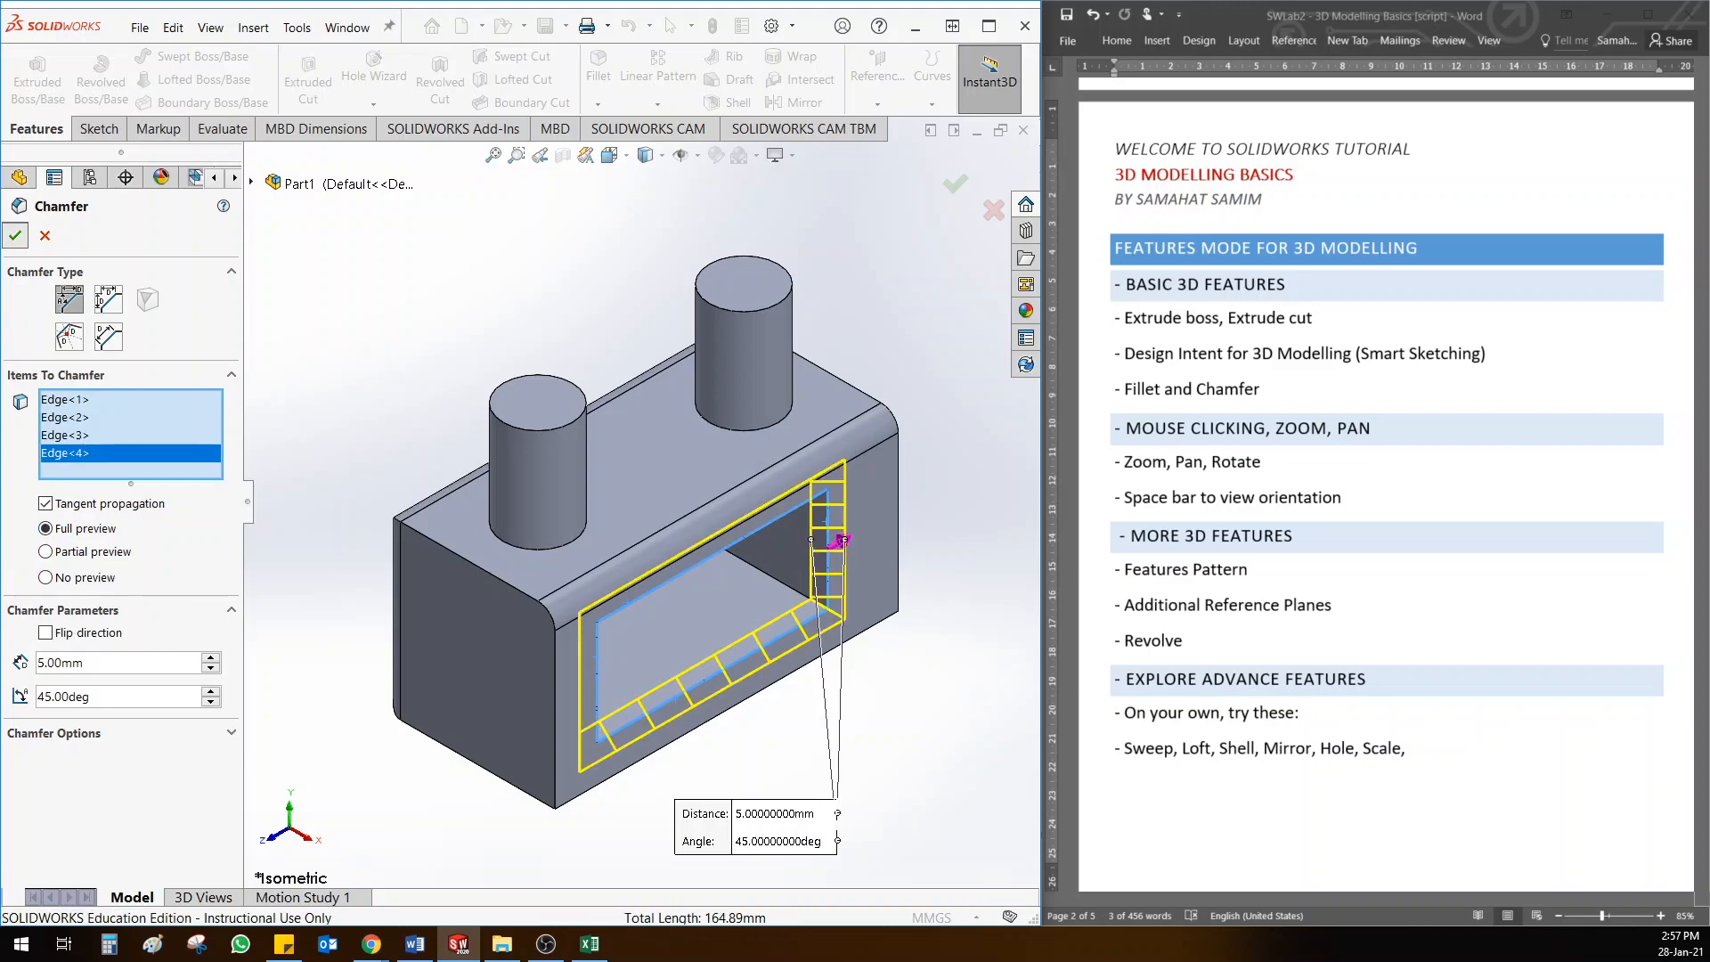
key(Return)
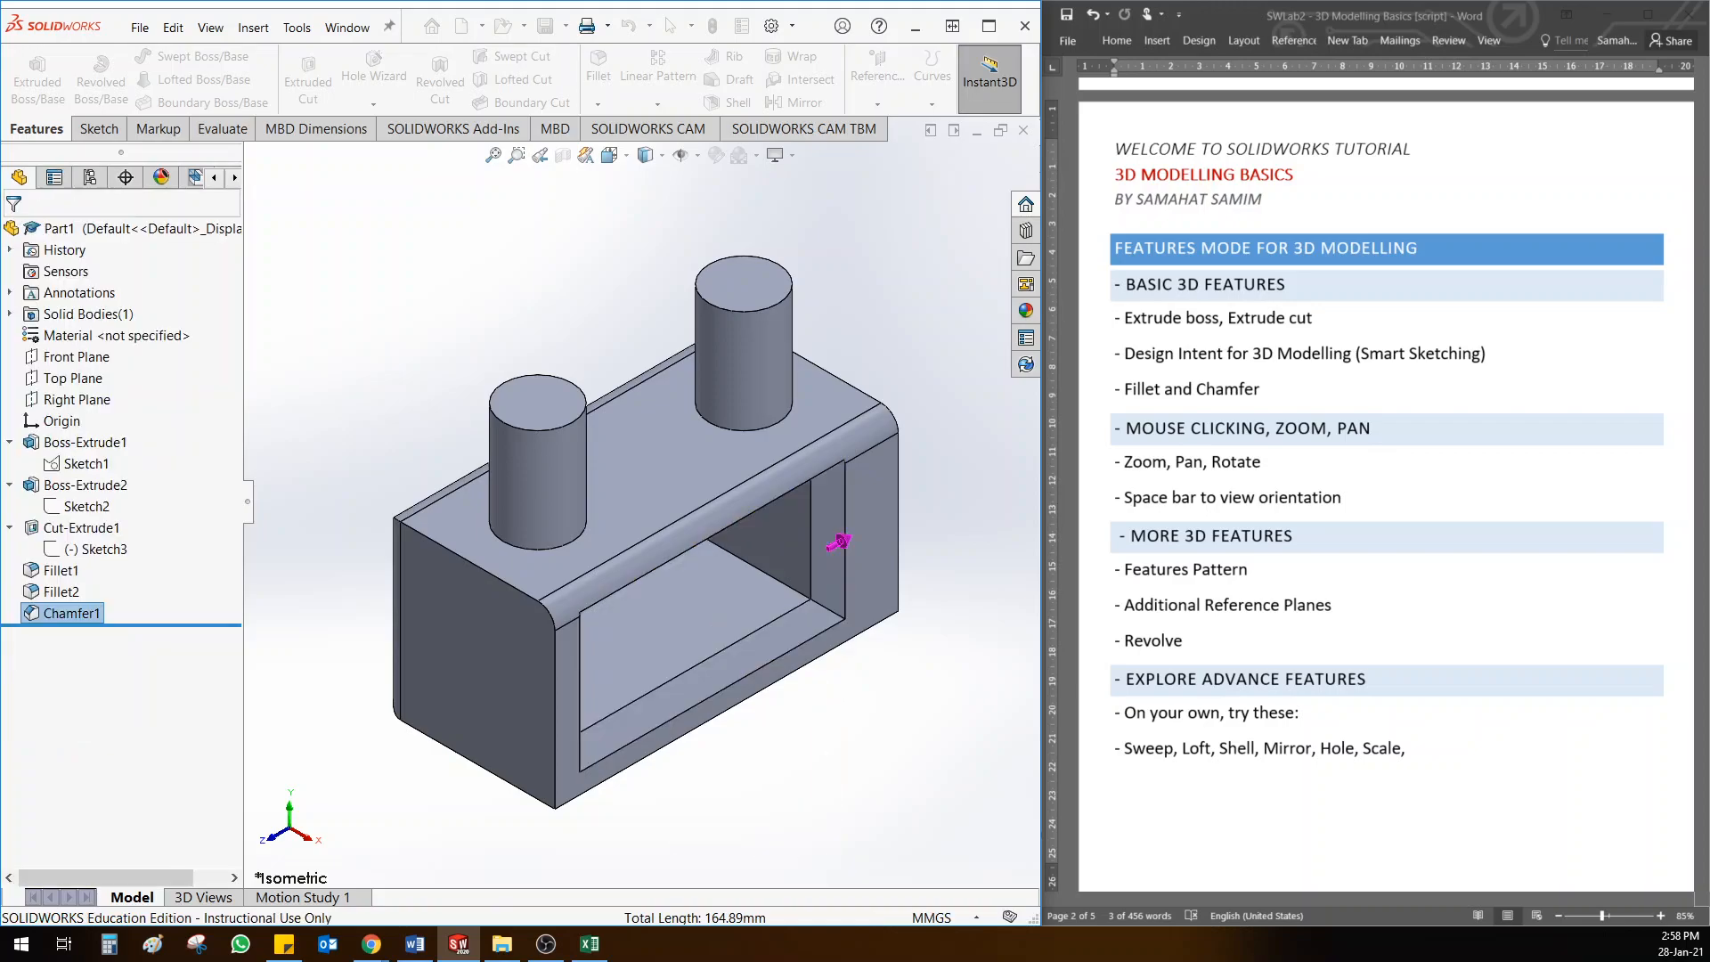
Examine the chamfered opening from several sides, review the Fillet and Chamfer topic in the Word outline, and restore the isometric view.
middle_drag(543, 659, 436, 553)
middle_drag(516, 525, 410, 634)
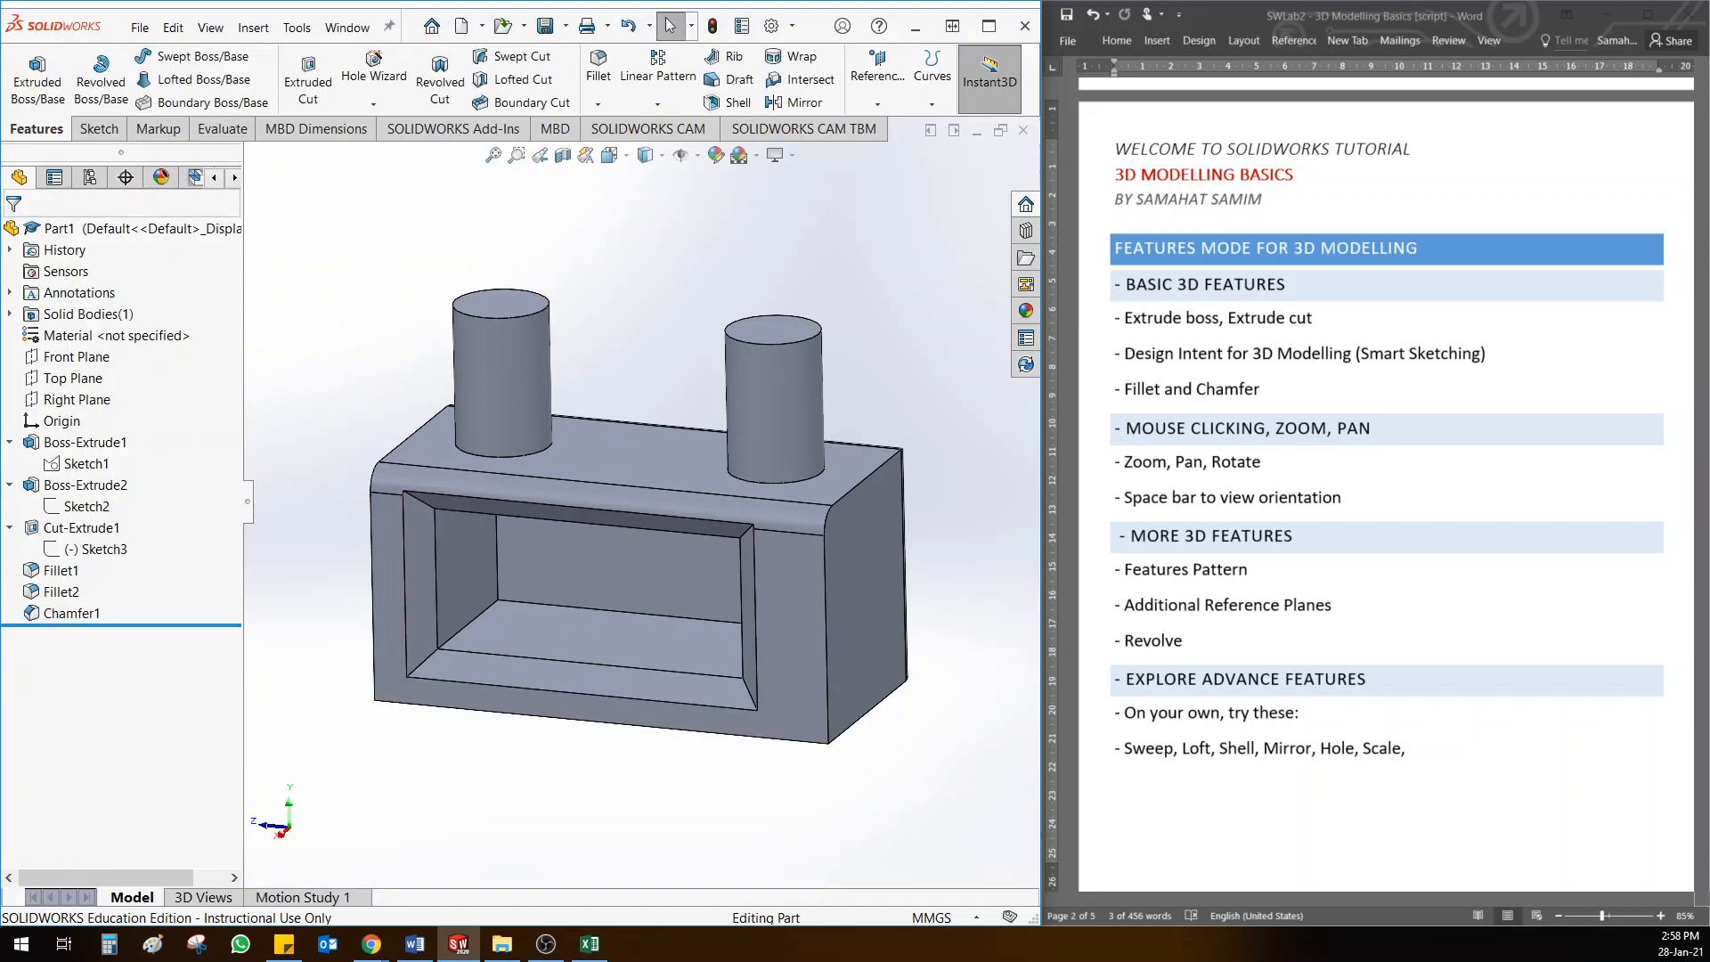
middle_drag(499, 570, 605, 573)
click(1125, 428)
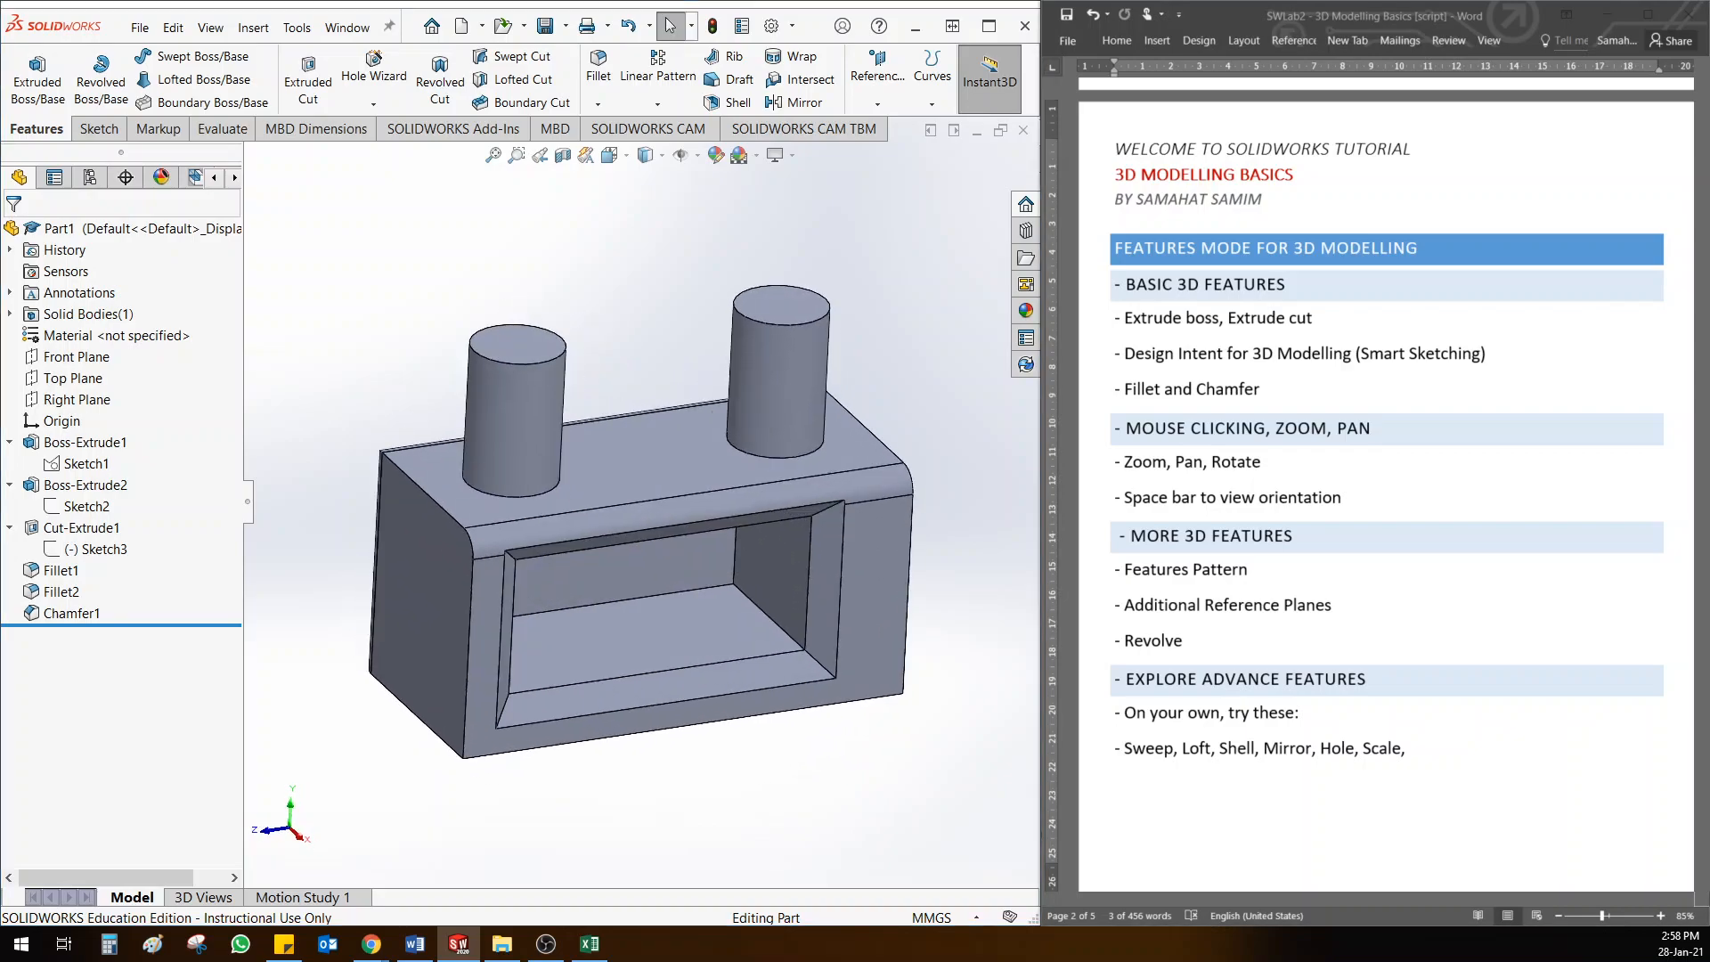
drag(1244, 320, 1297, 319)
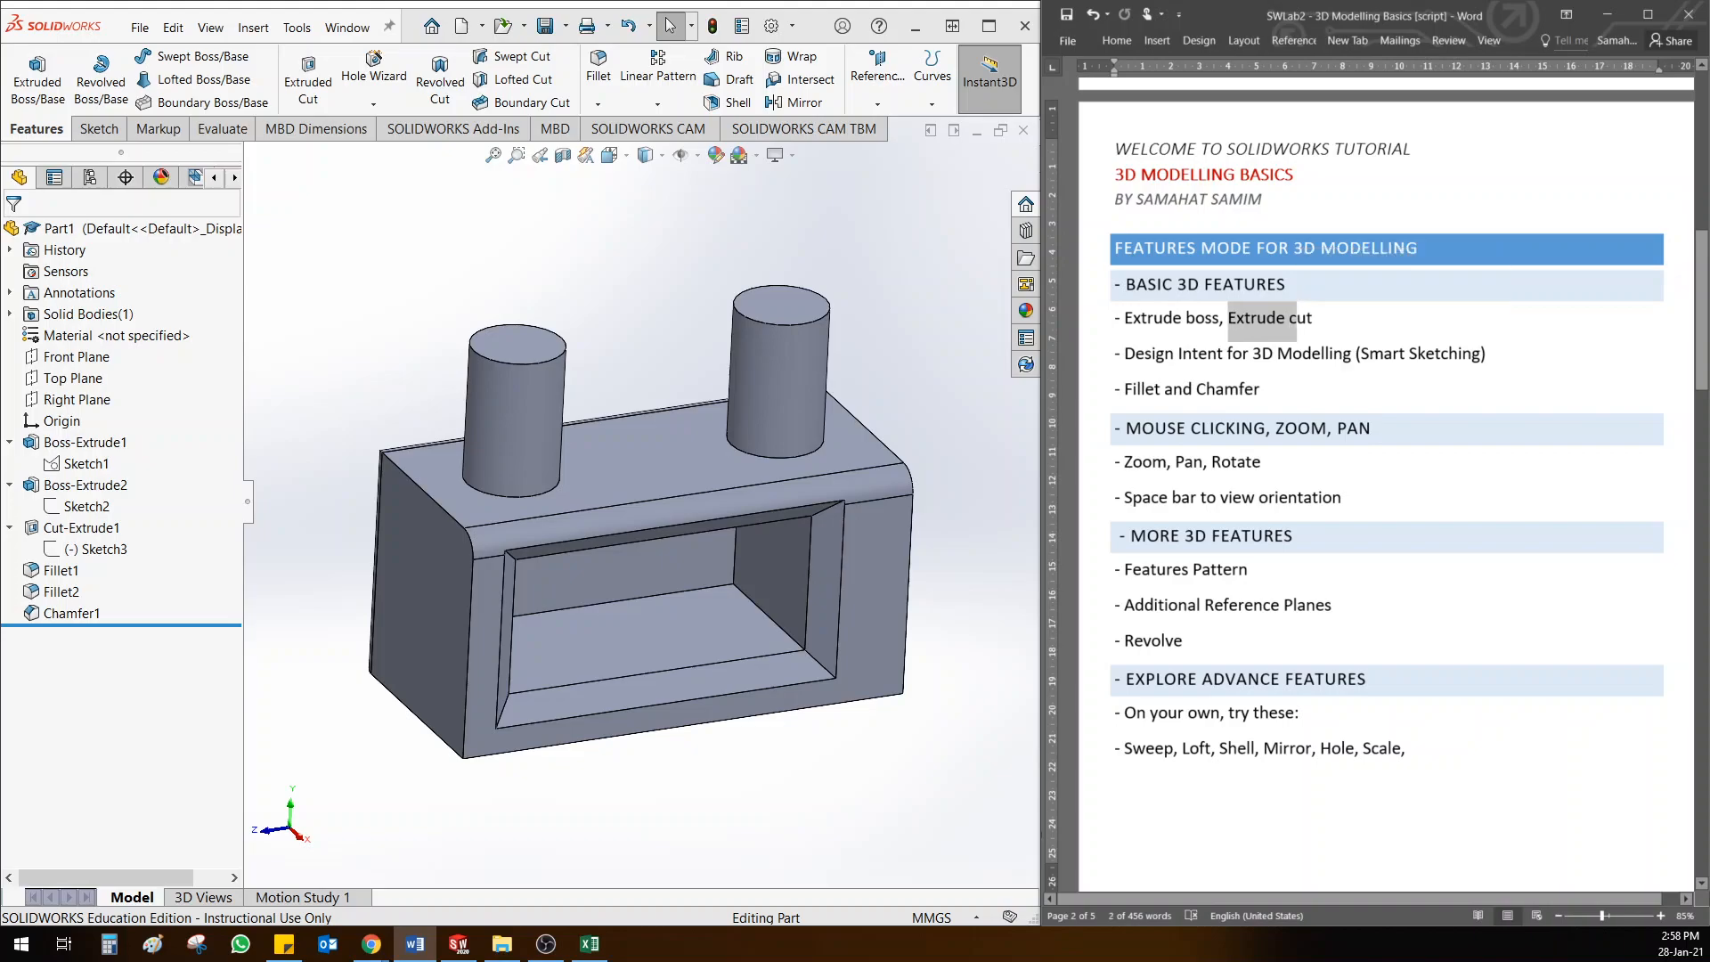
double_click(1141, 390)
double_click(1221, 390)
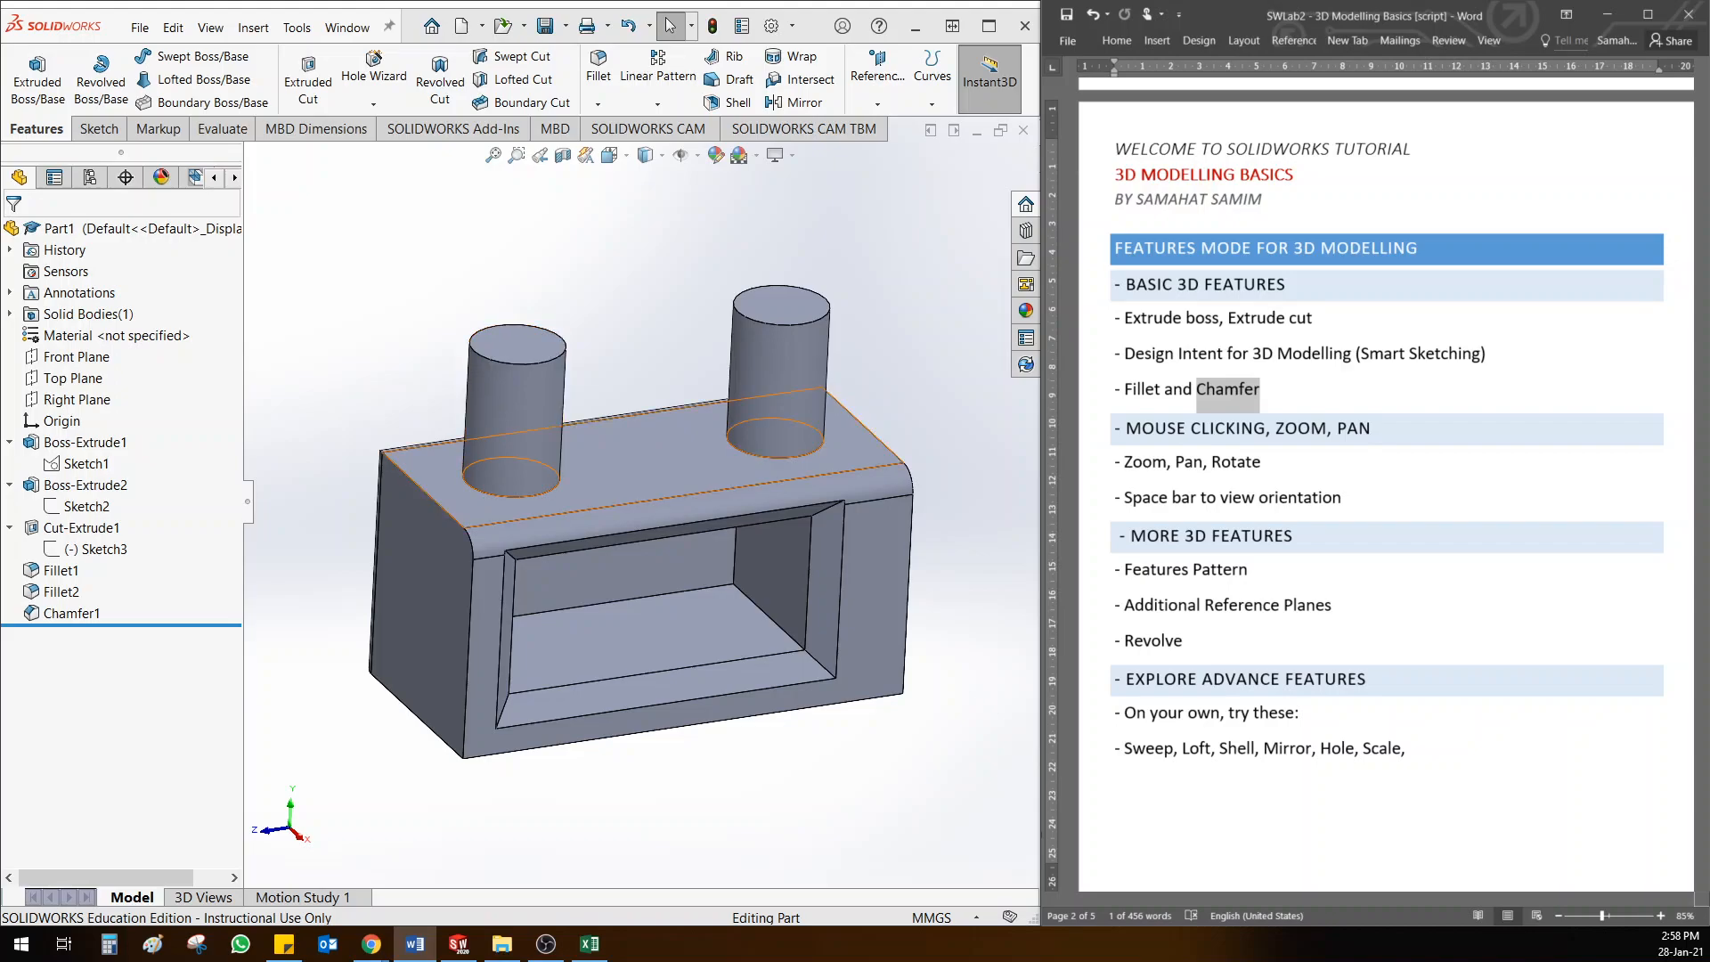
click(422, 583)
click(418, 579)
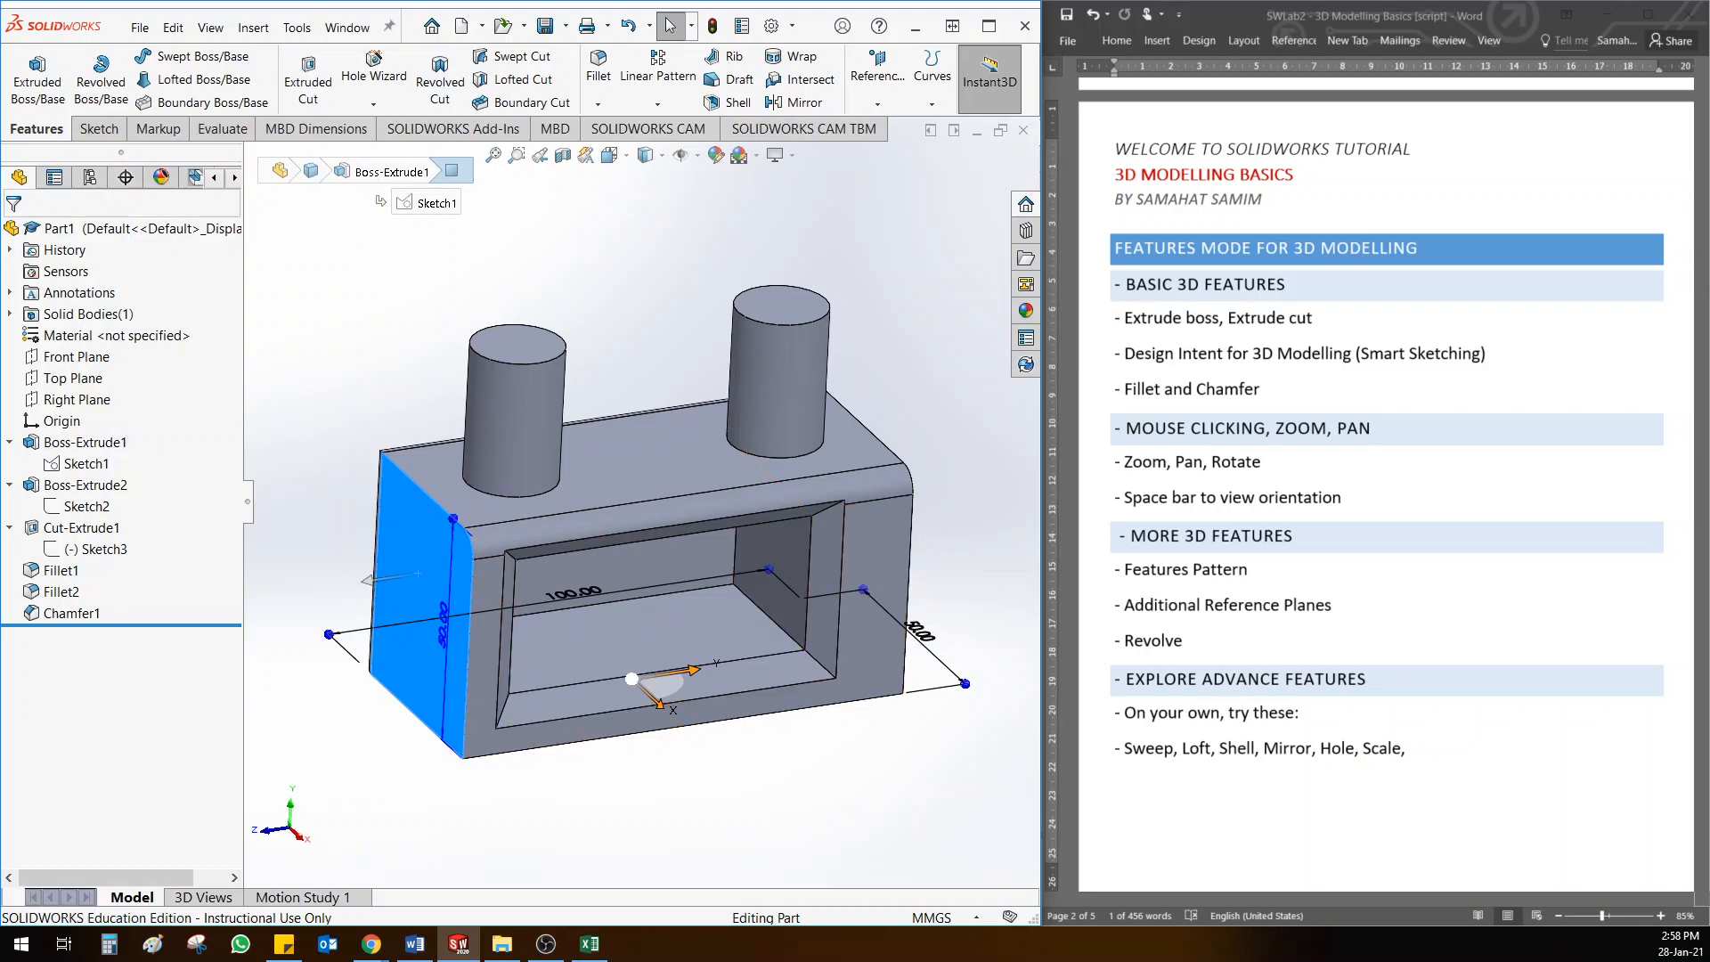
key(Escape)
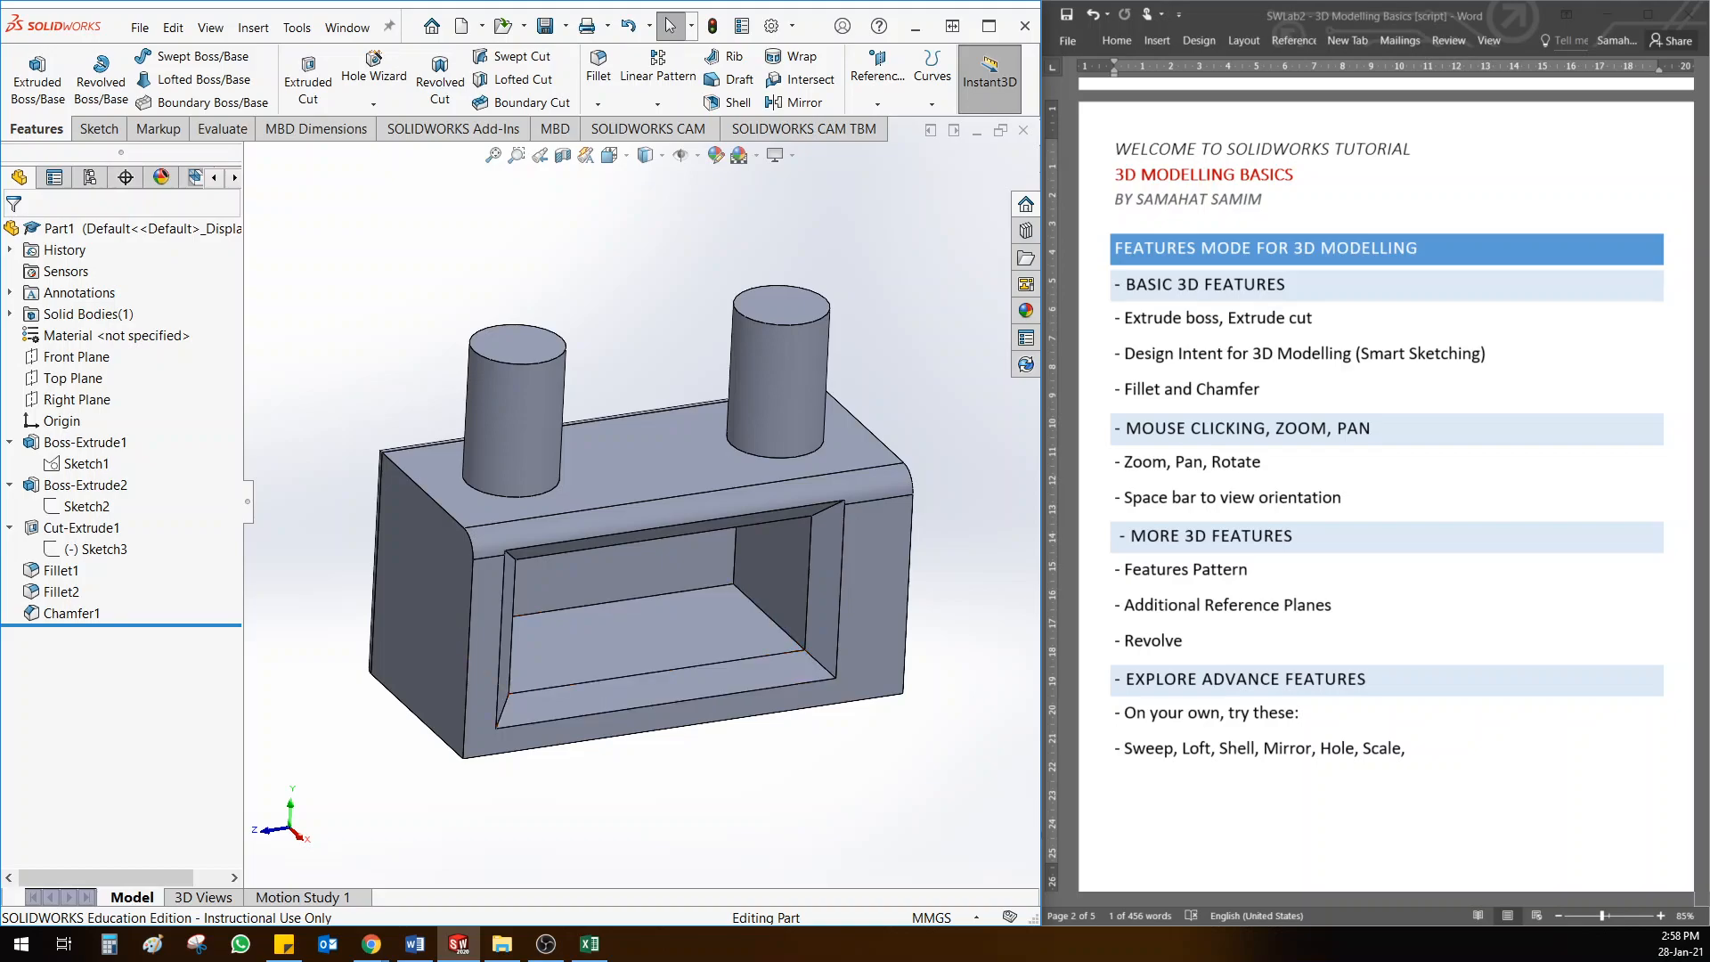
key(space)
click(755, 748)
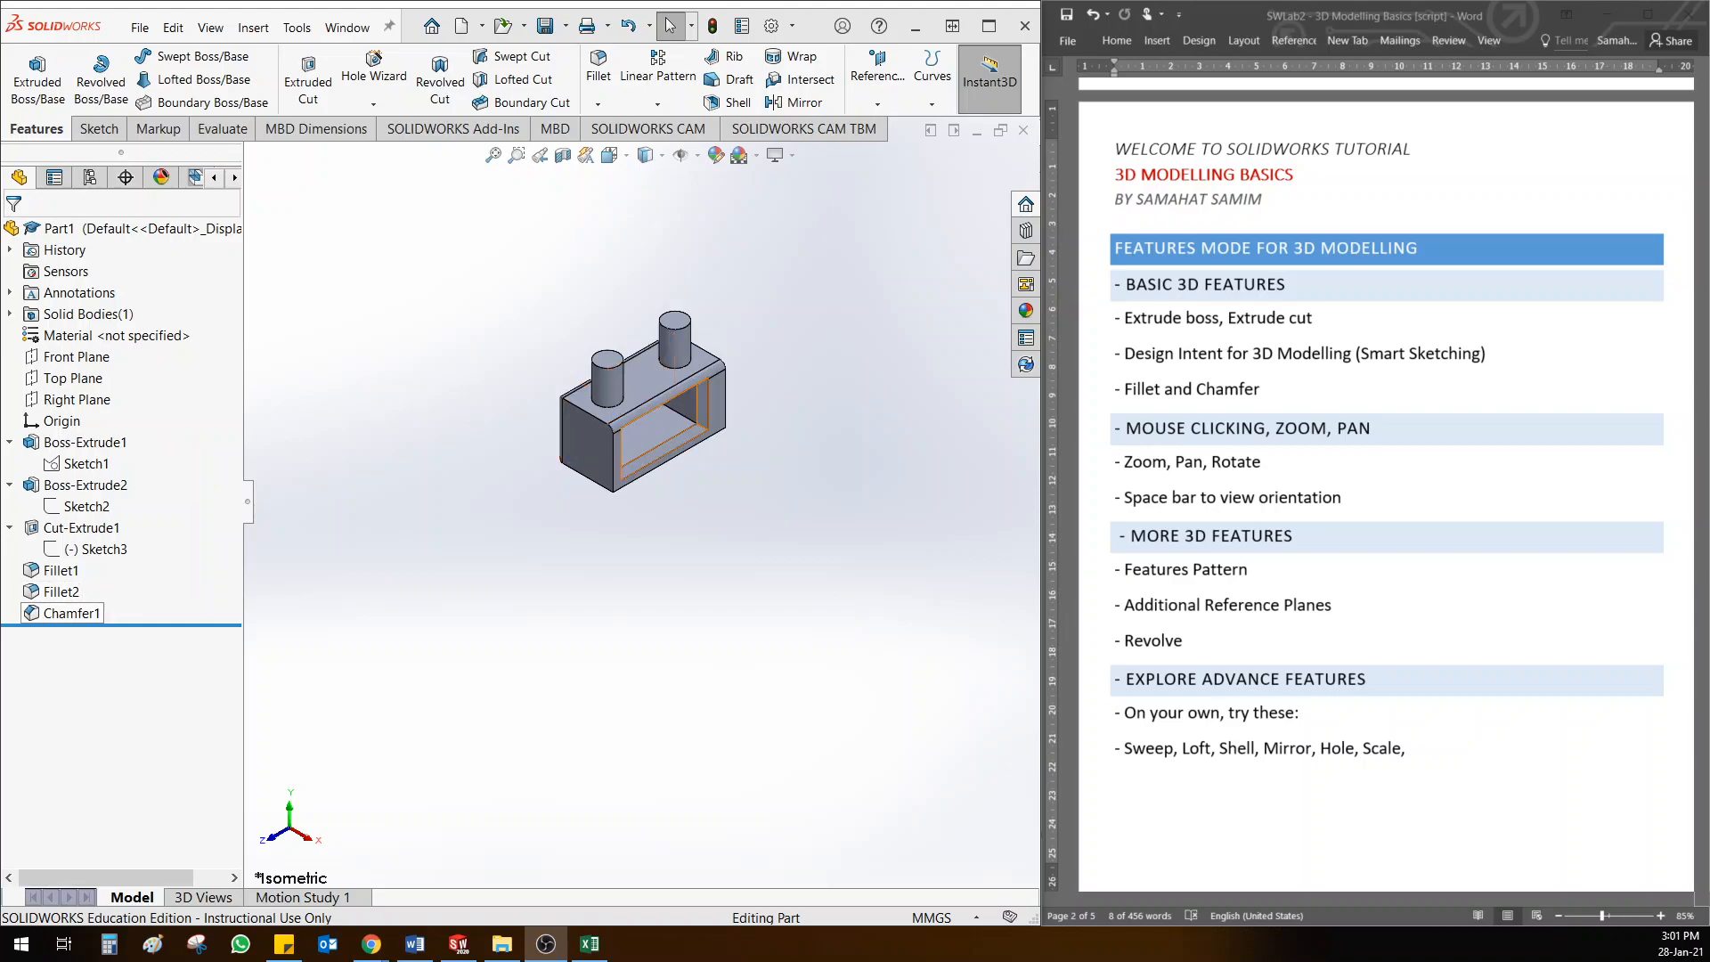
Delete the chamfer on the rectangular opening from the part.
click(71, 613)
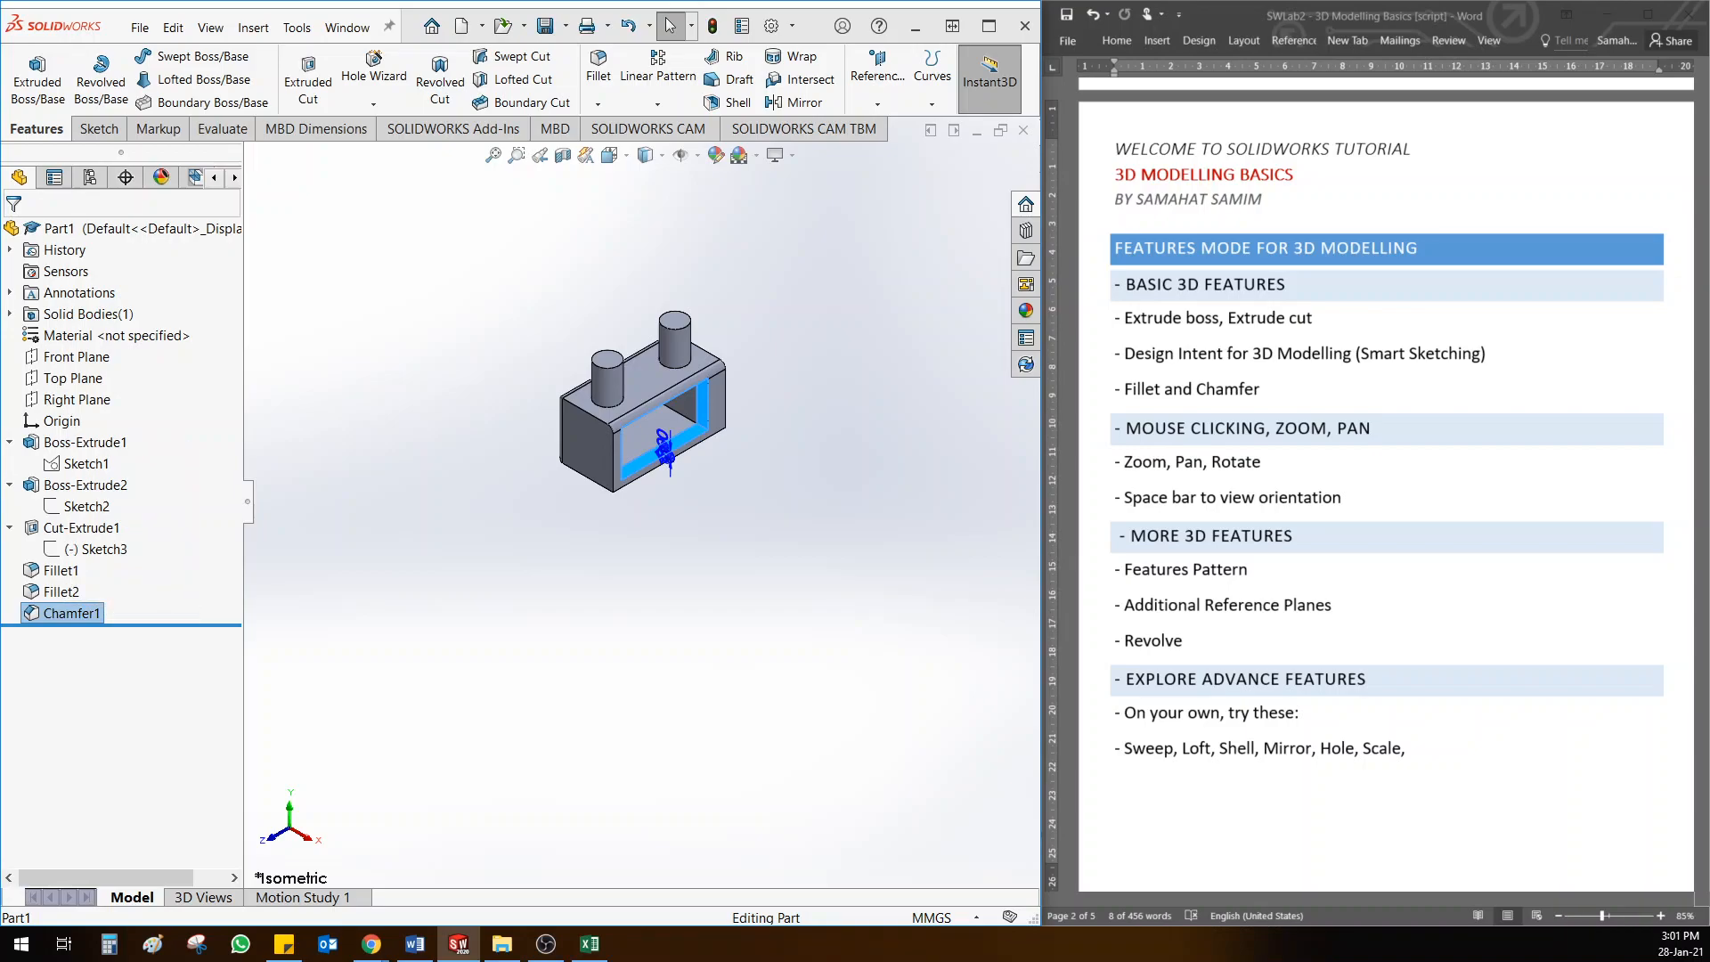
right_click(66, 613)
click(125, 653)
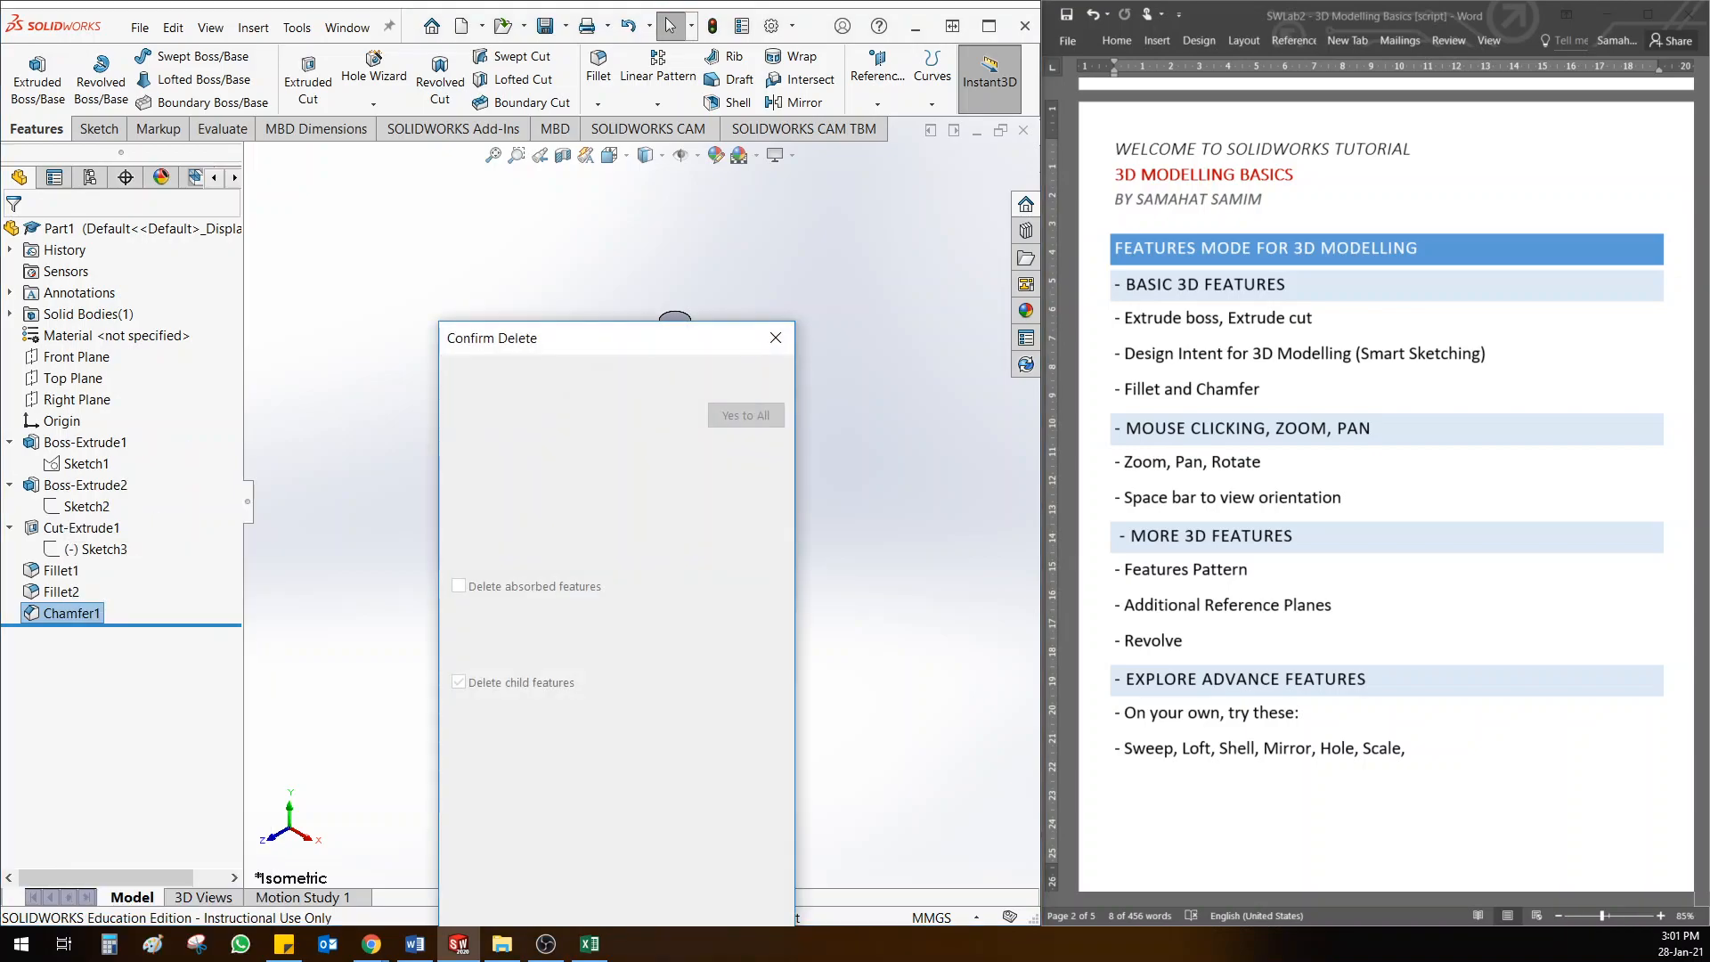
key(Return)
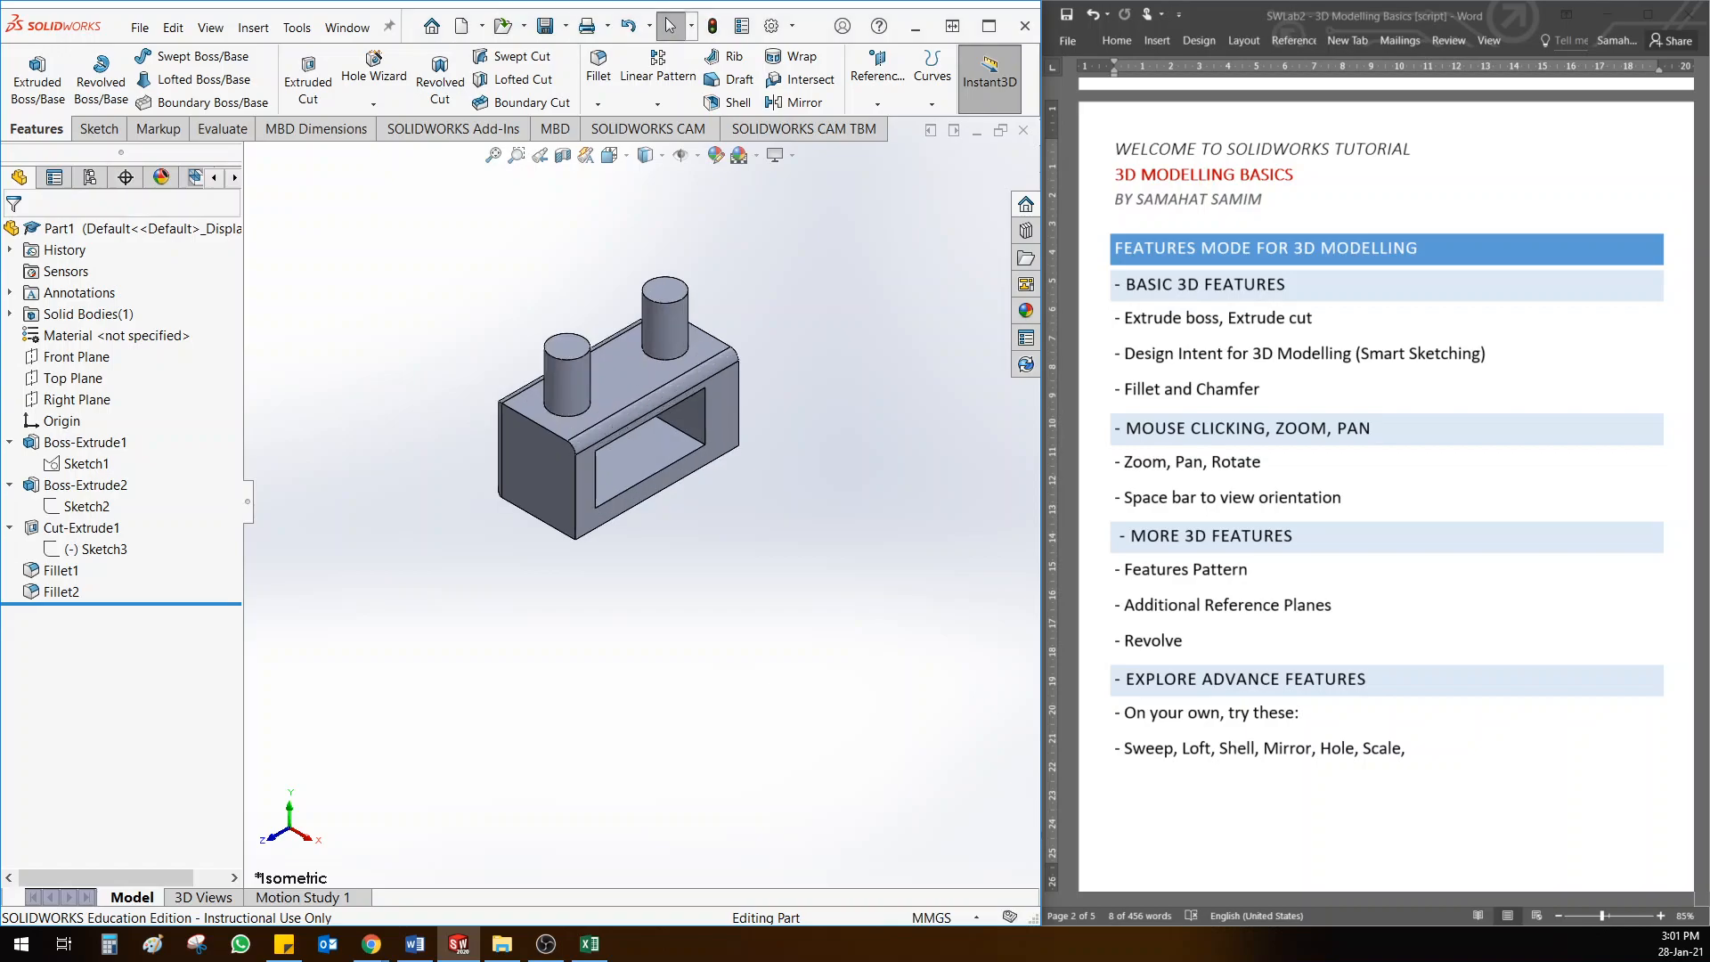
Delete the fillet that rounds the edges of the block's large rear face.
scroll(710, 413, down, 4)
scroll(710, 413, up, 1)
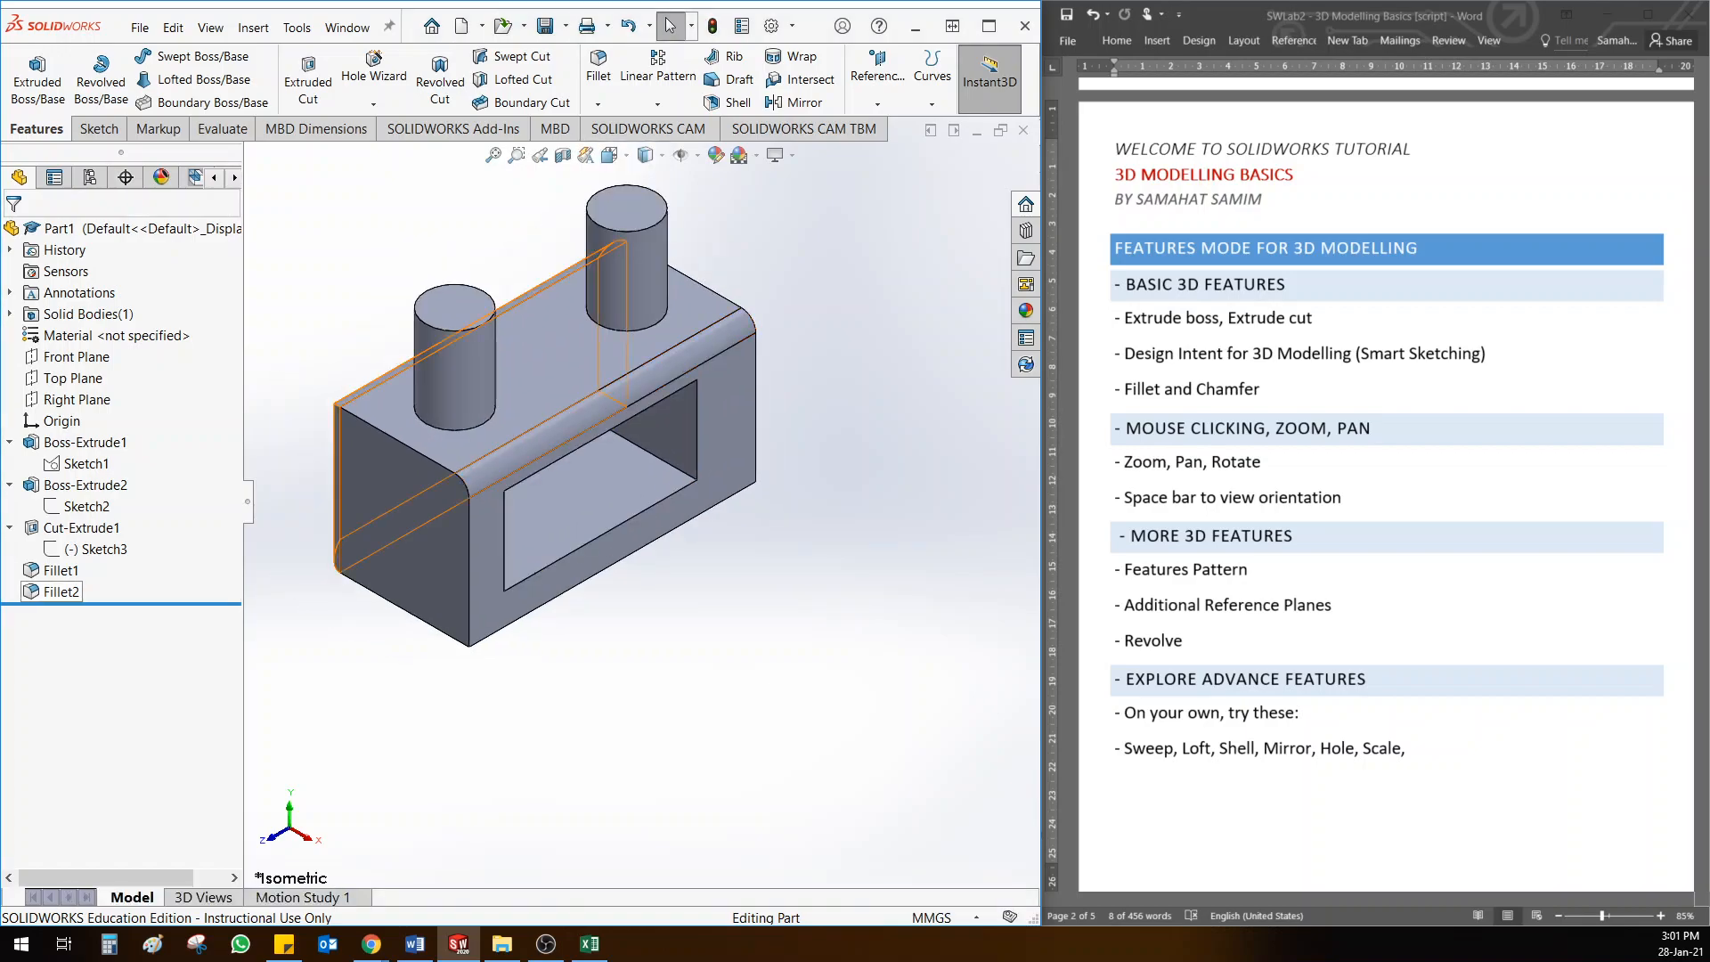
click(61, 591)
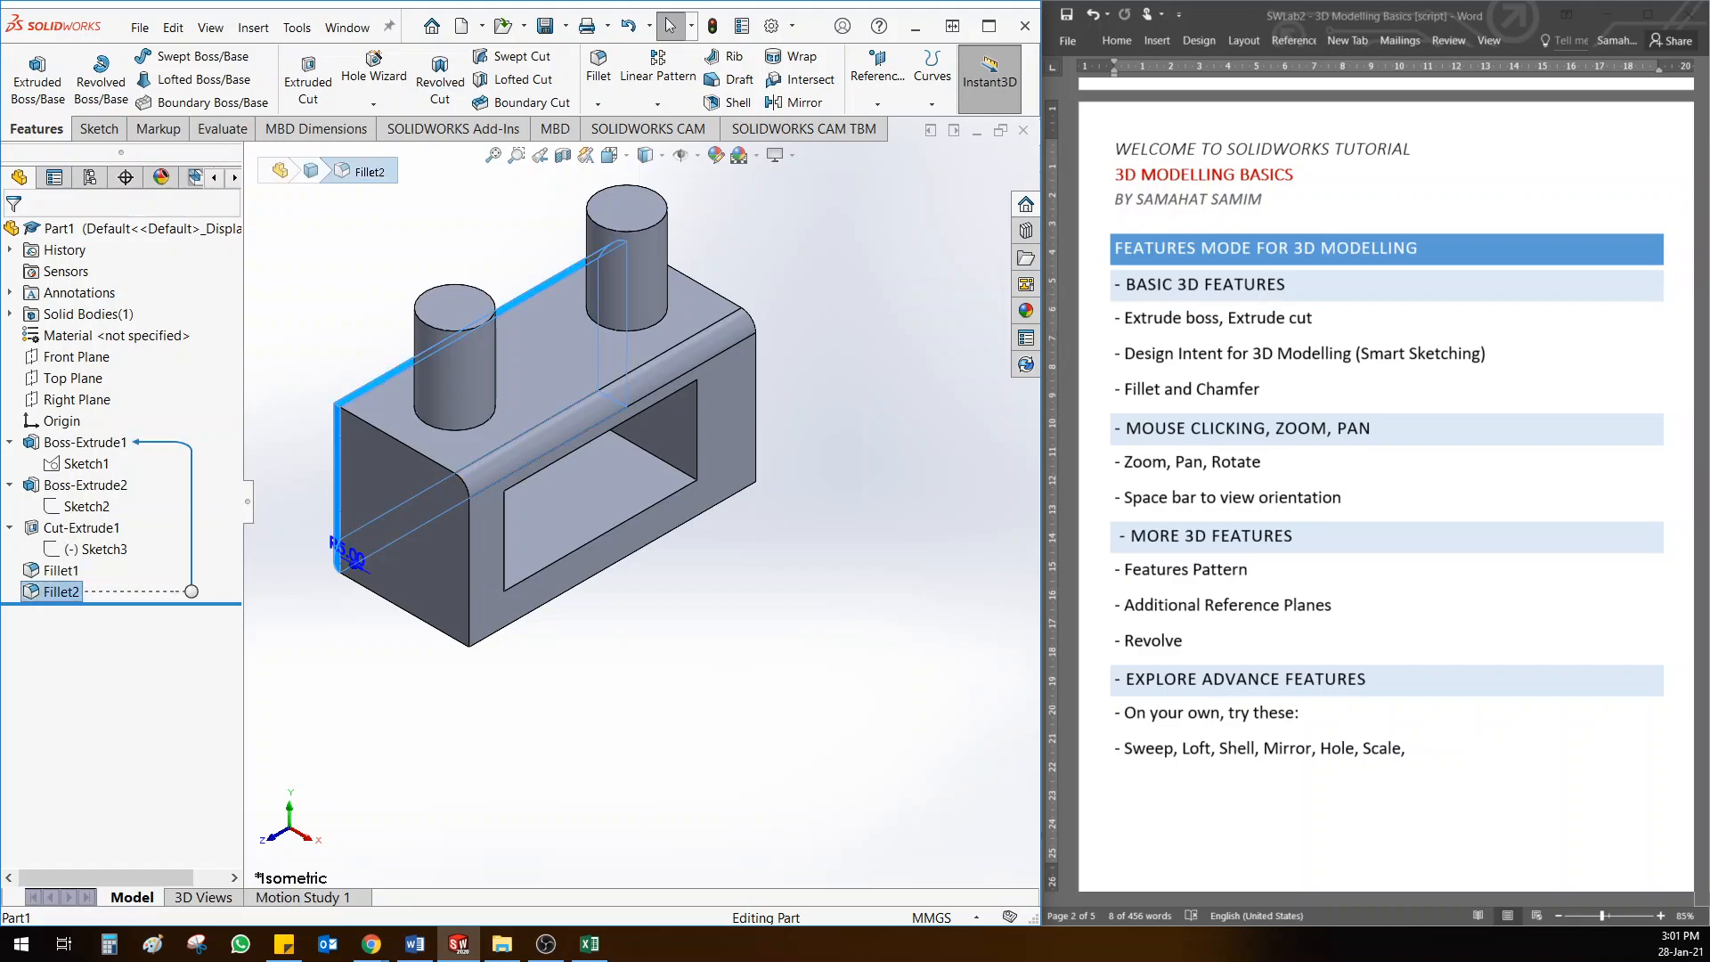
right_click(62, 592)
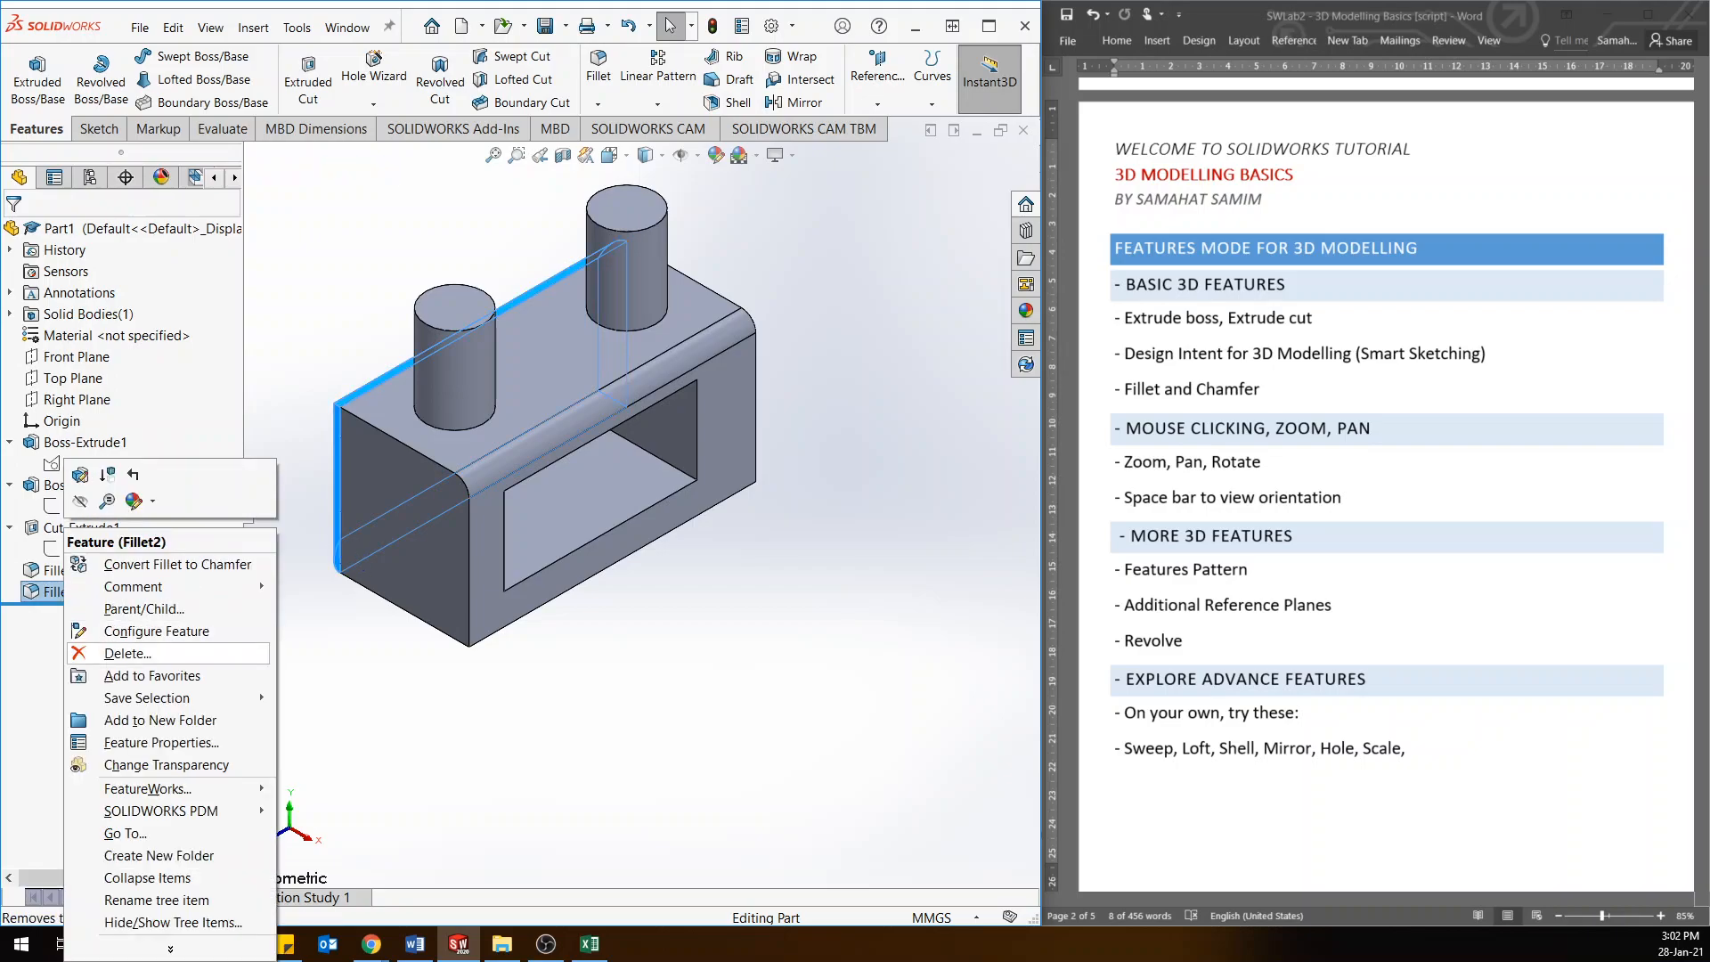
click(125, 654)
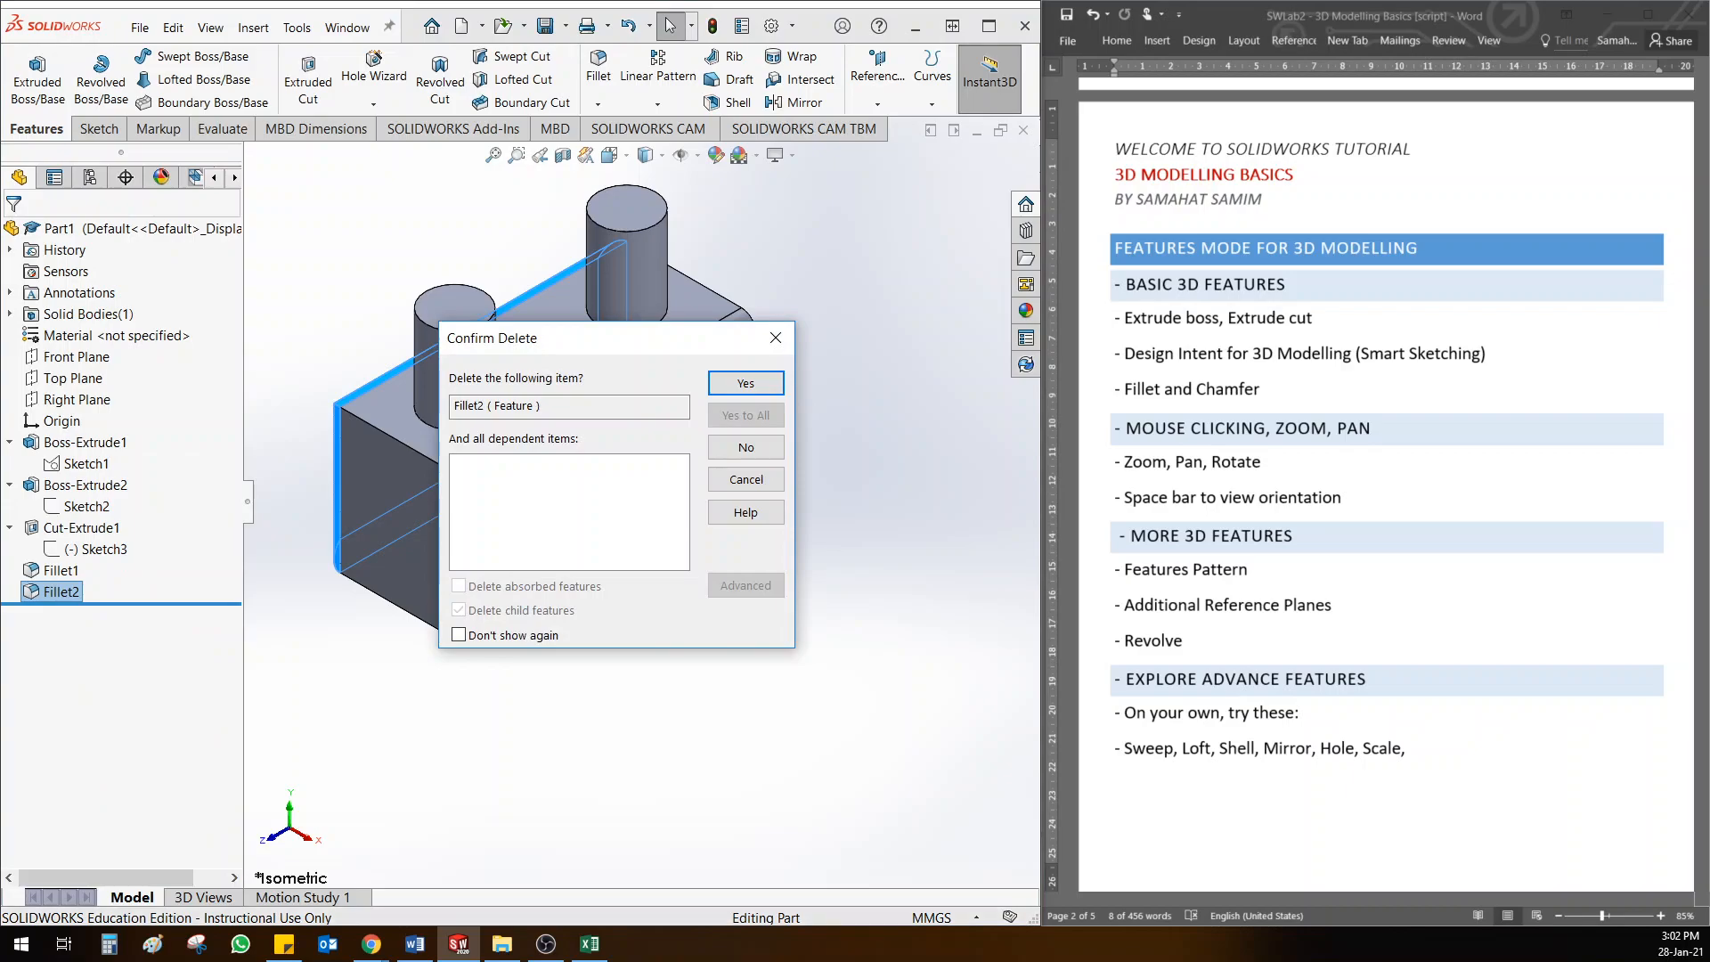
key(Return)
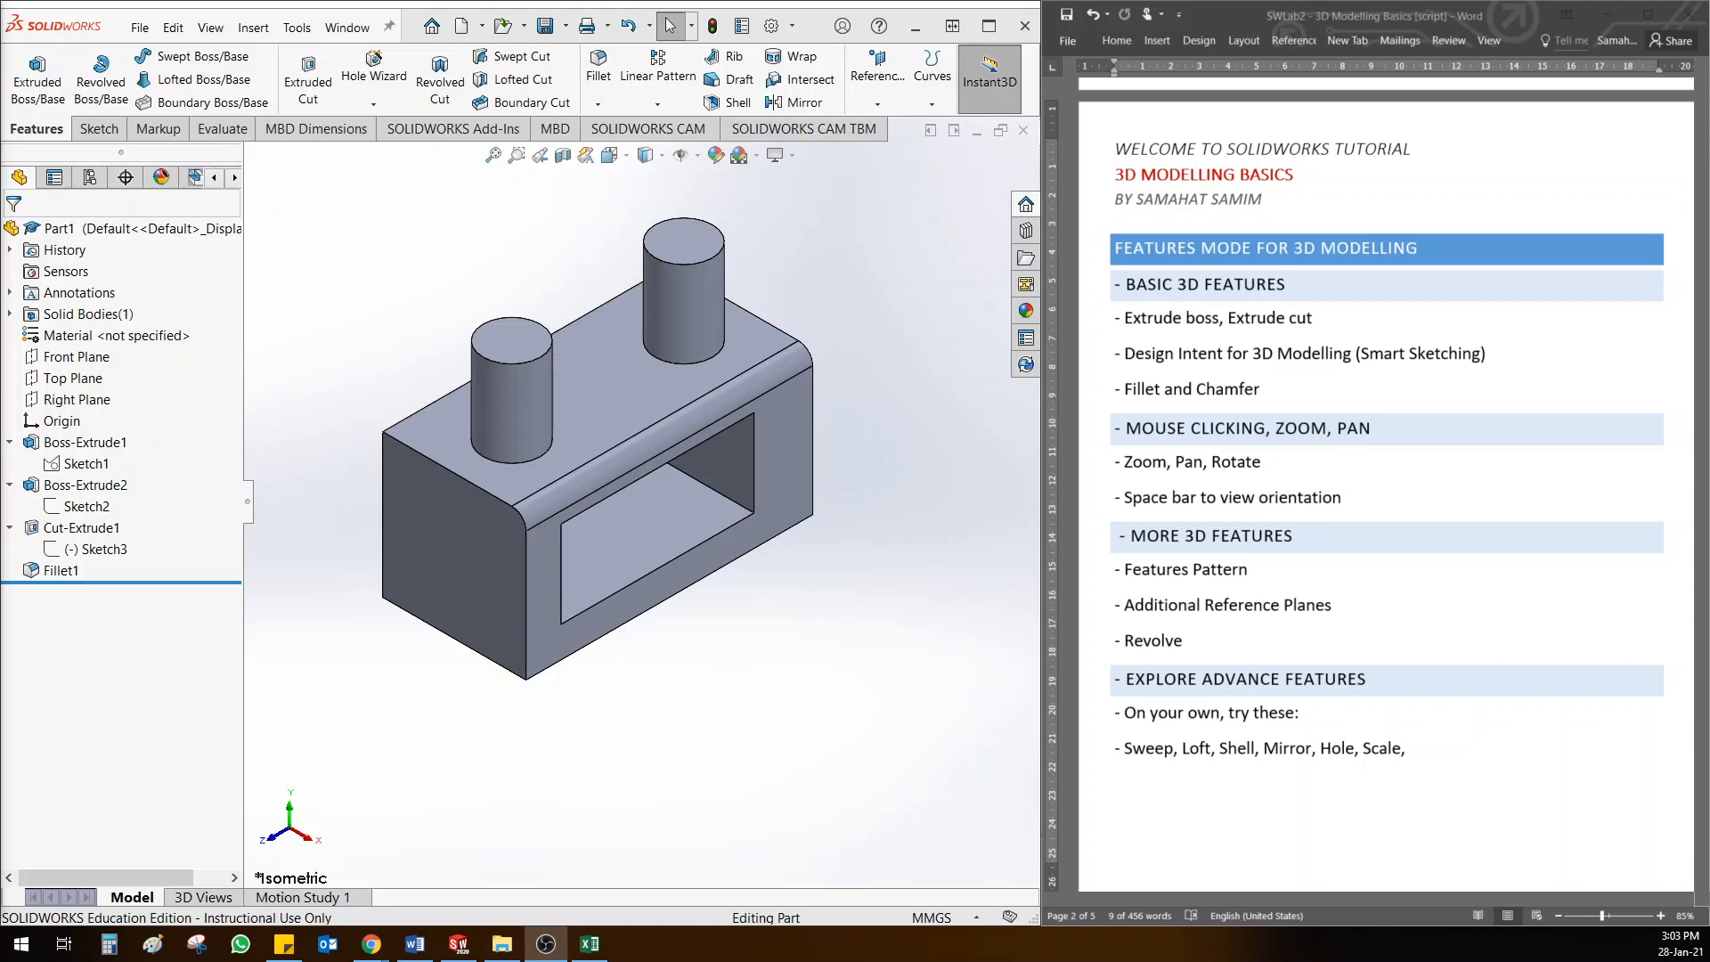
Edit the sketch of the two cylinders and delete the far circle together with its diameter and position dimensions.
click(512, 392)
click(512, 392)
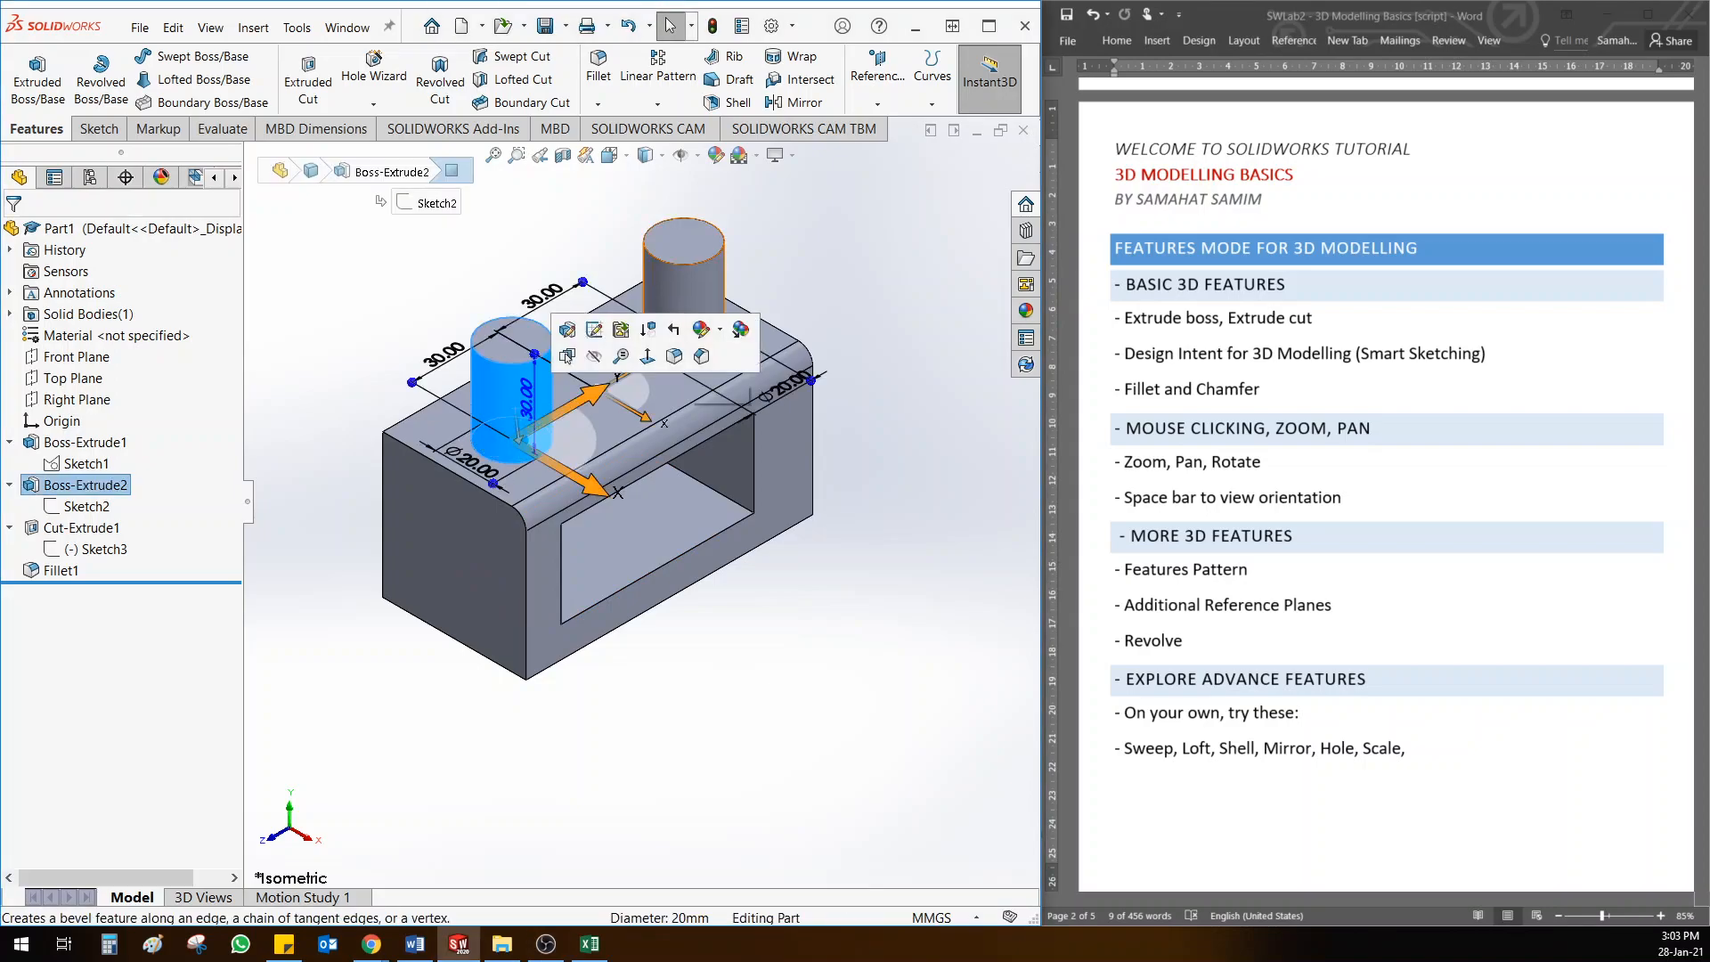
click(877, 454)
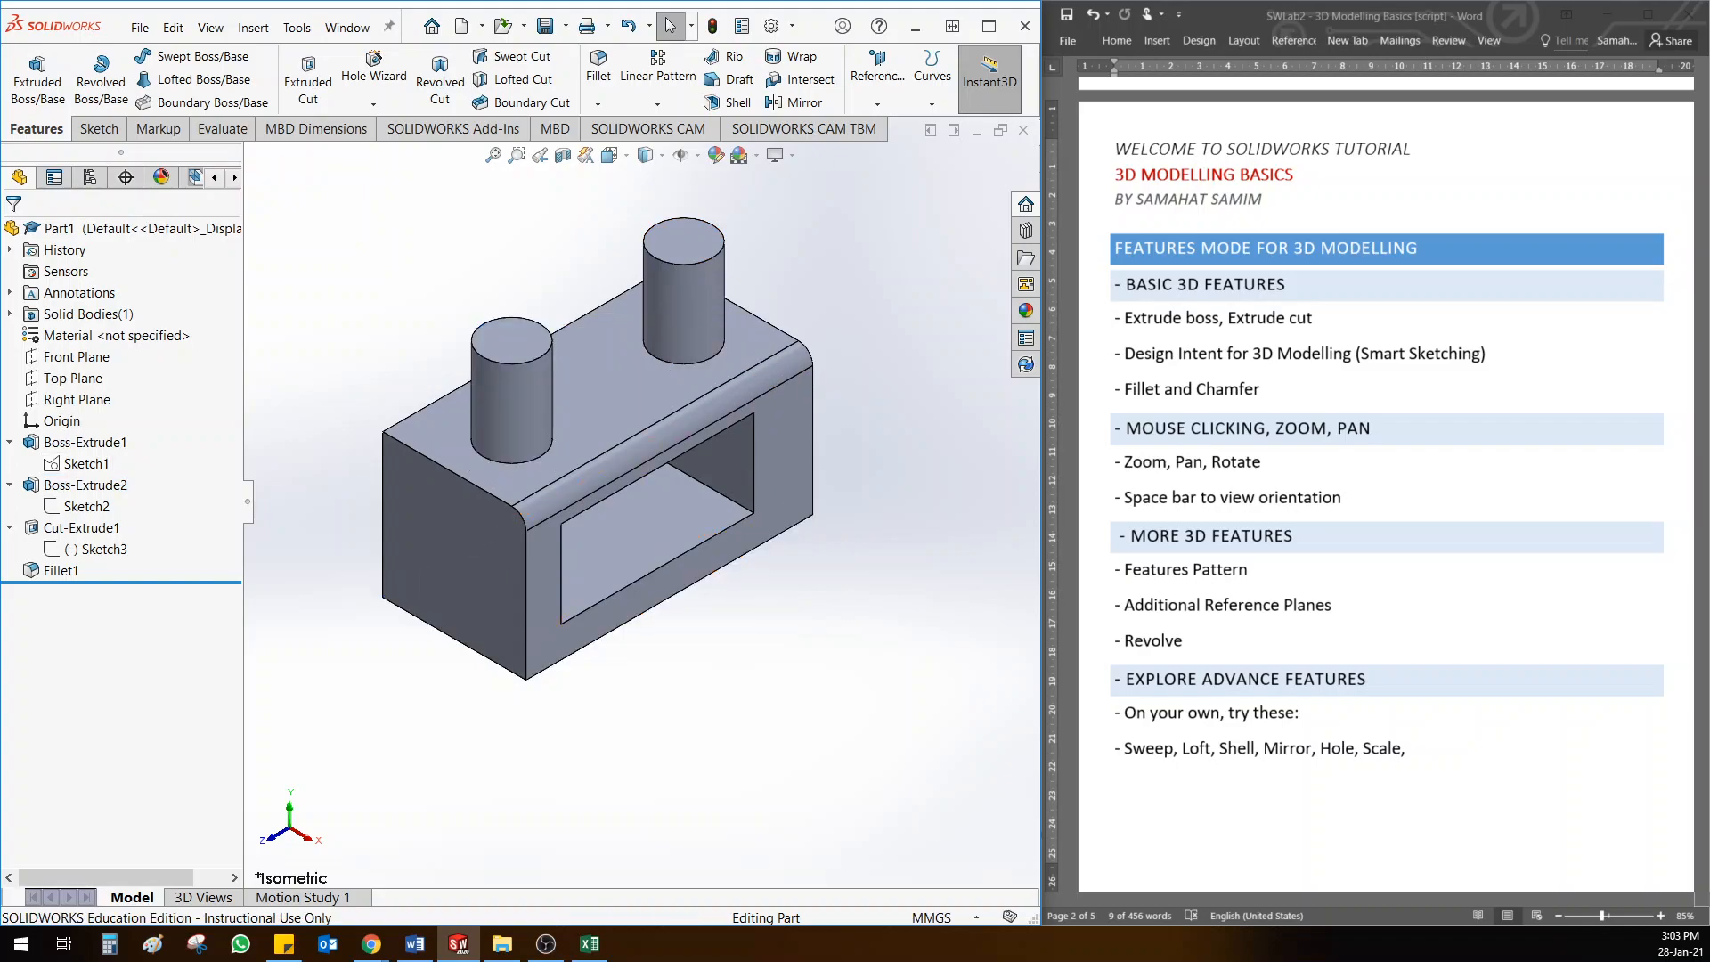
mouse_move(87, 505)
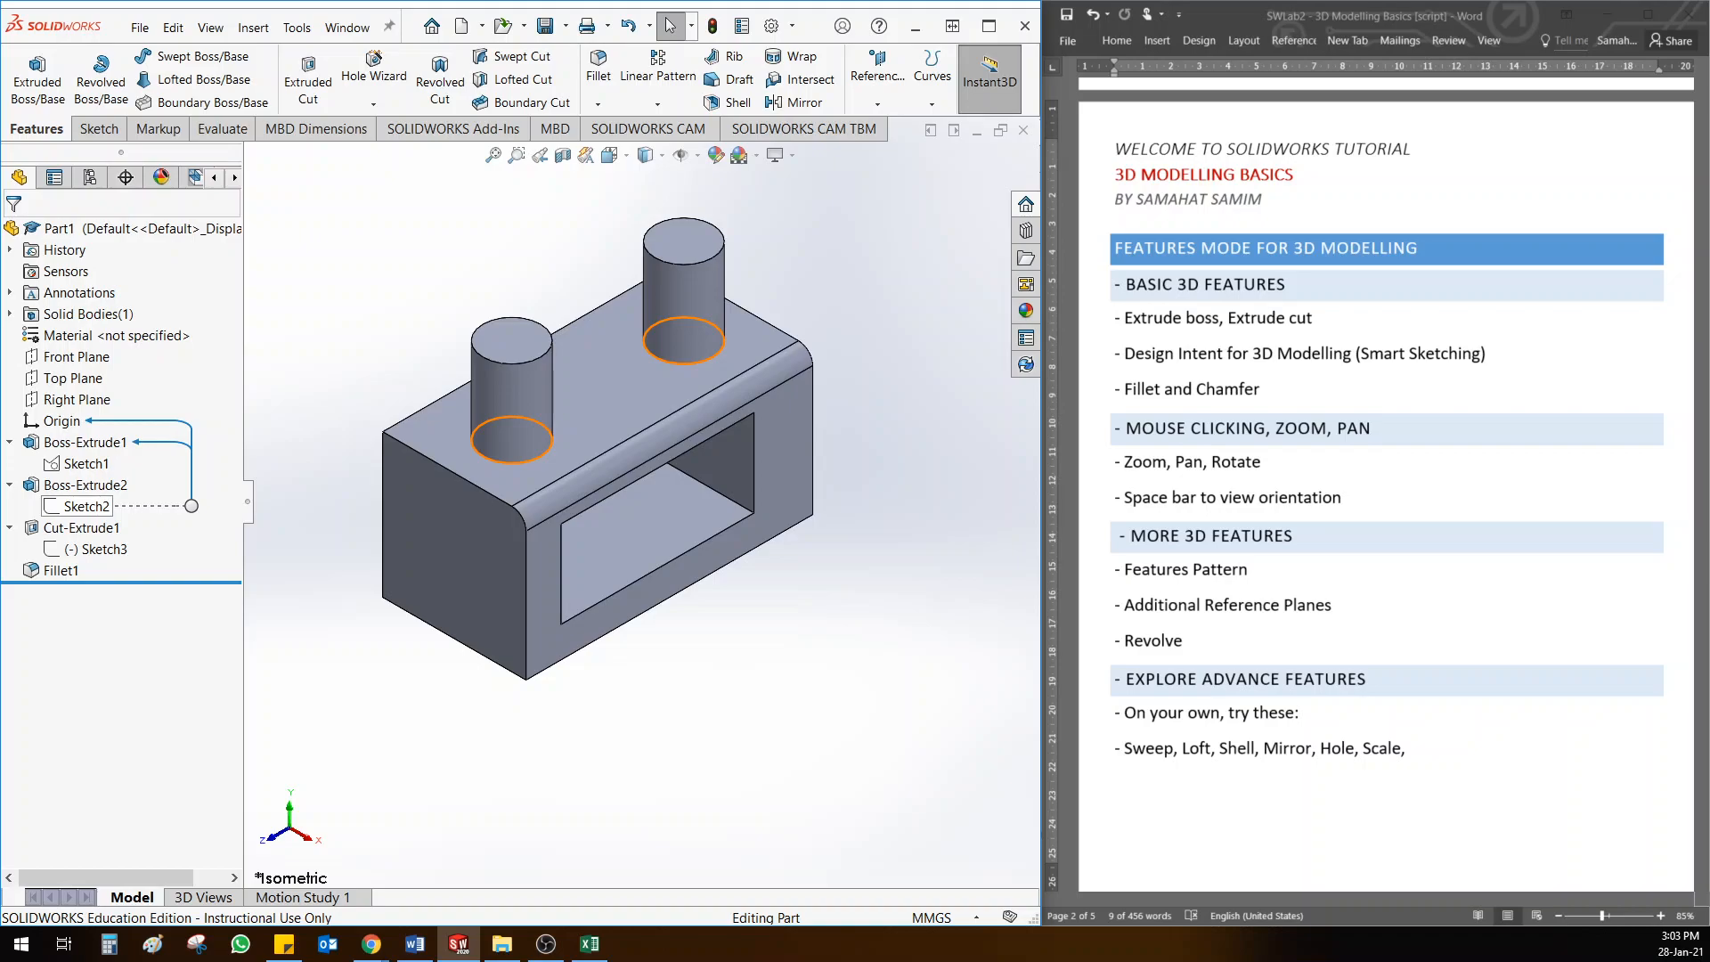
click(86, 506)
right_click(86, 506)
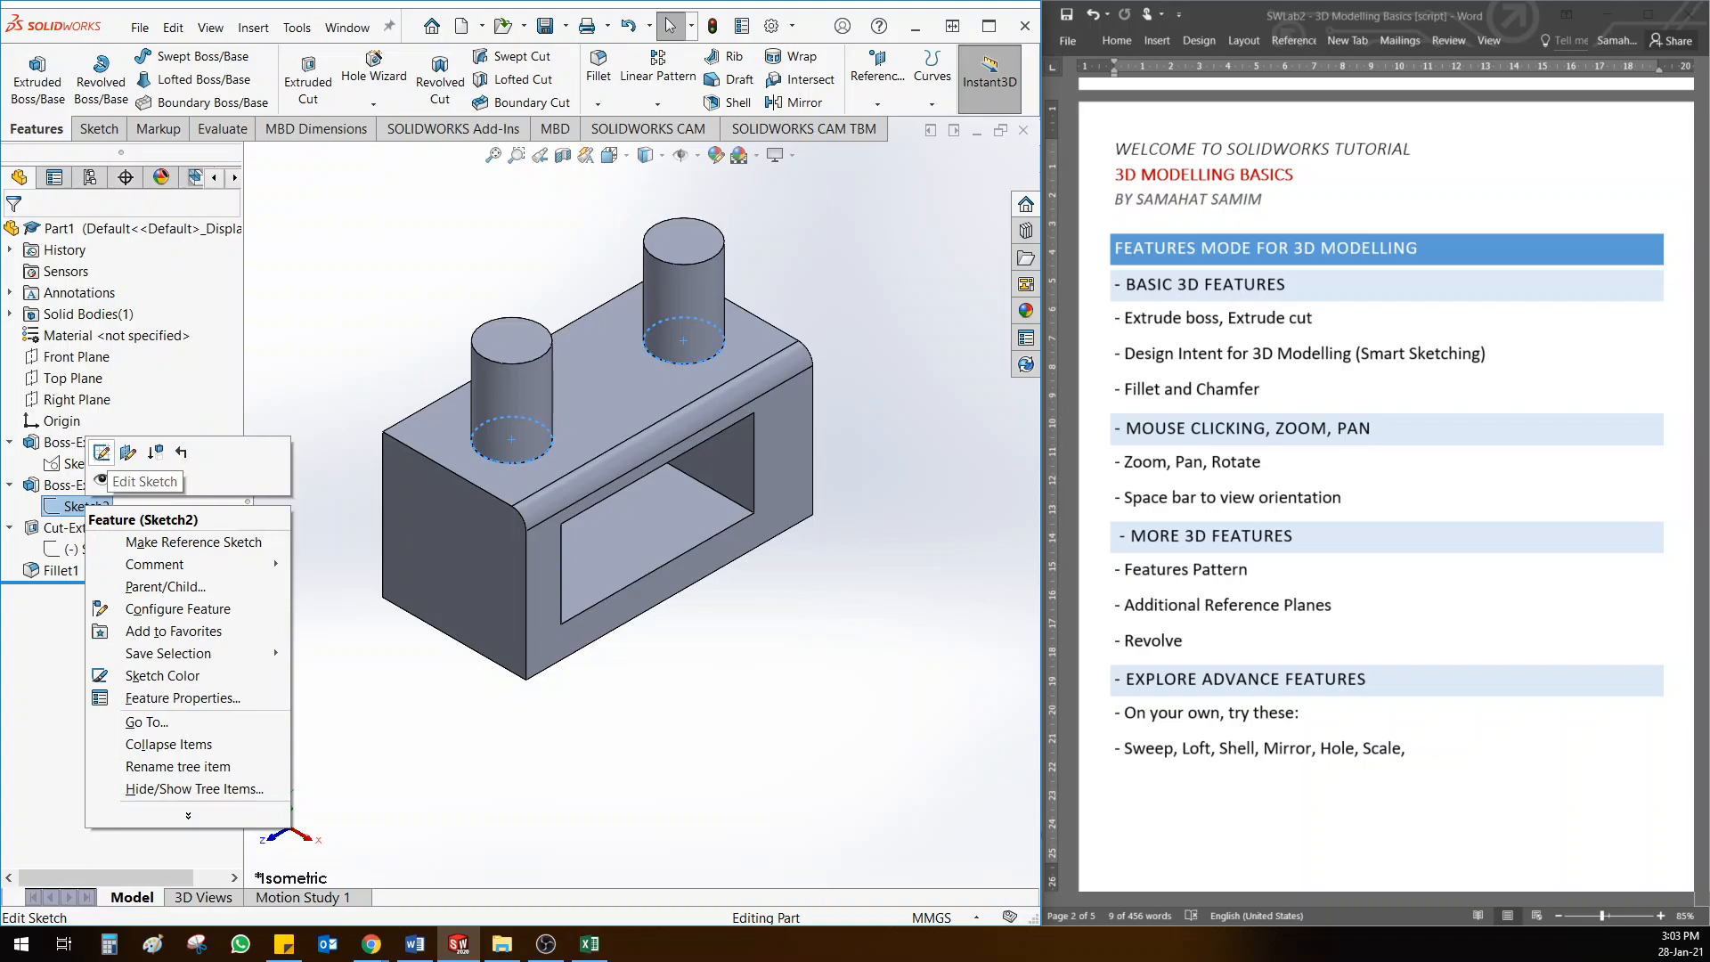
click(102, 452)
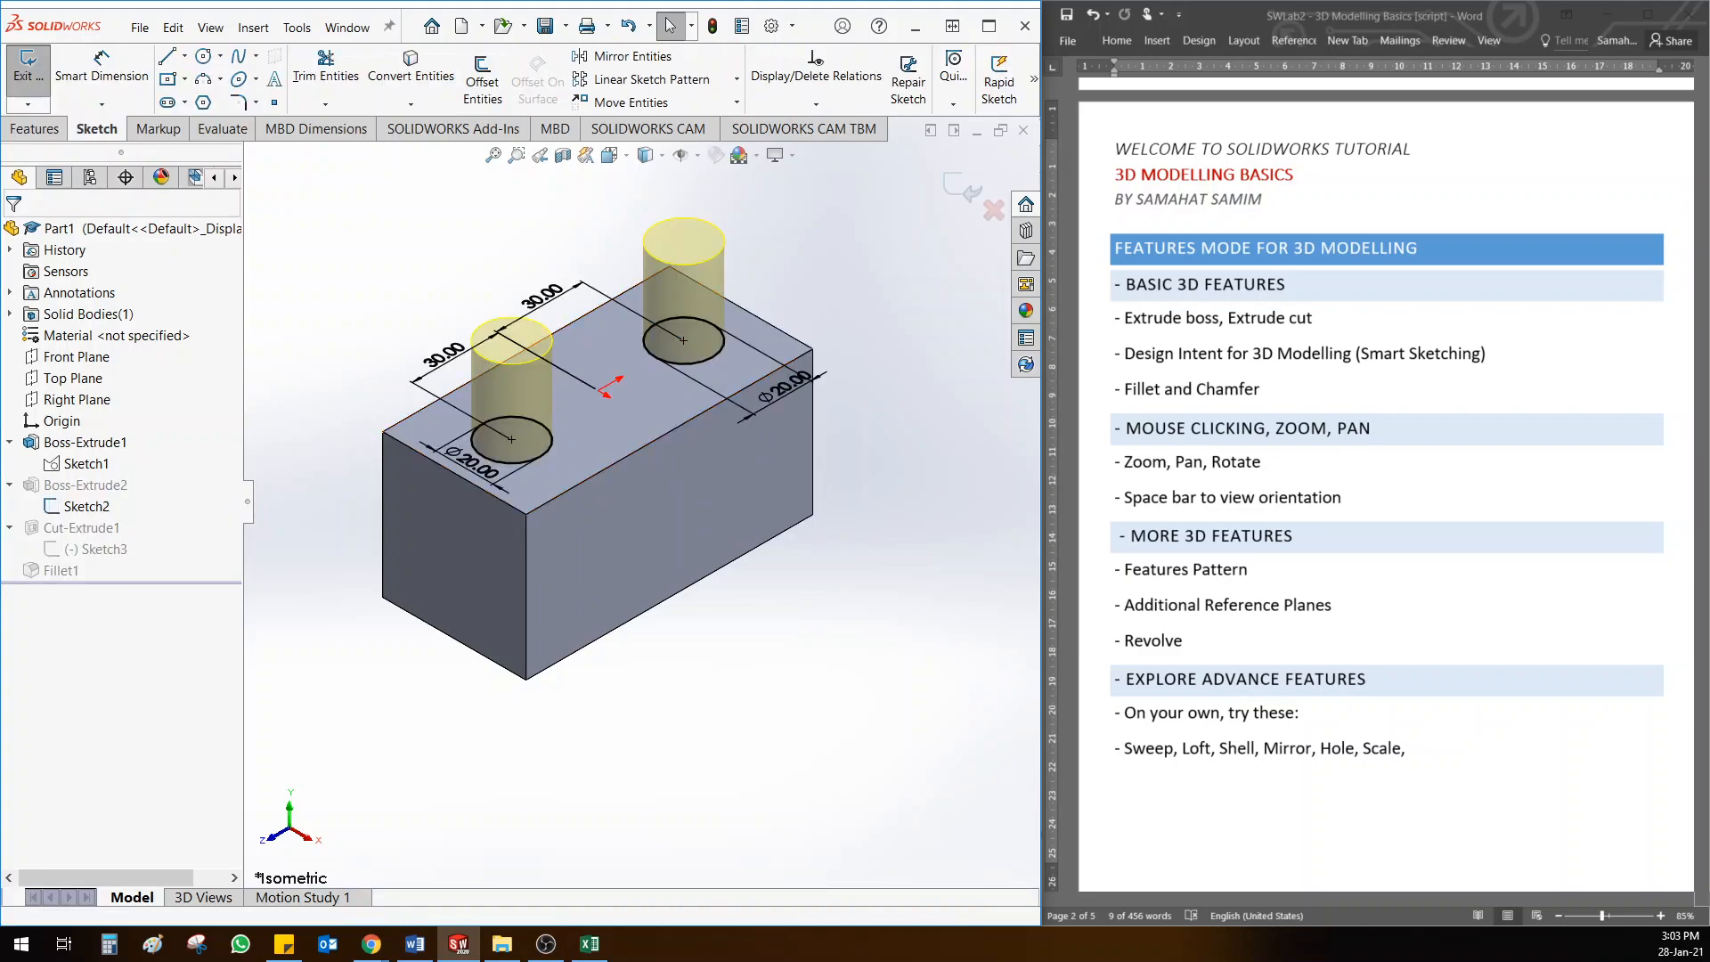
drag(866, 410, 640, 284)
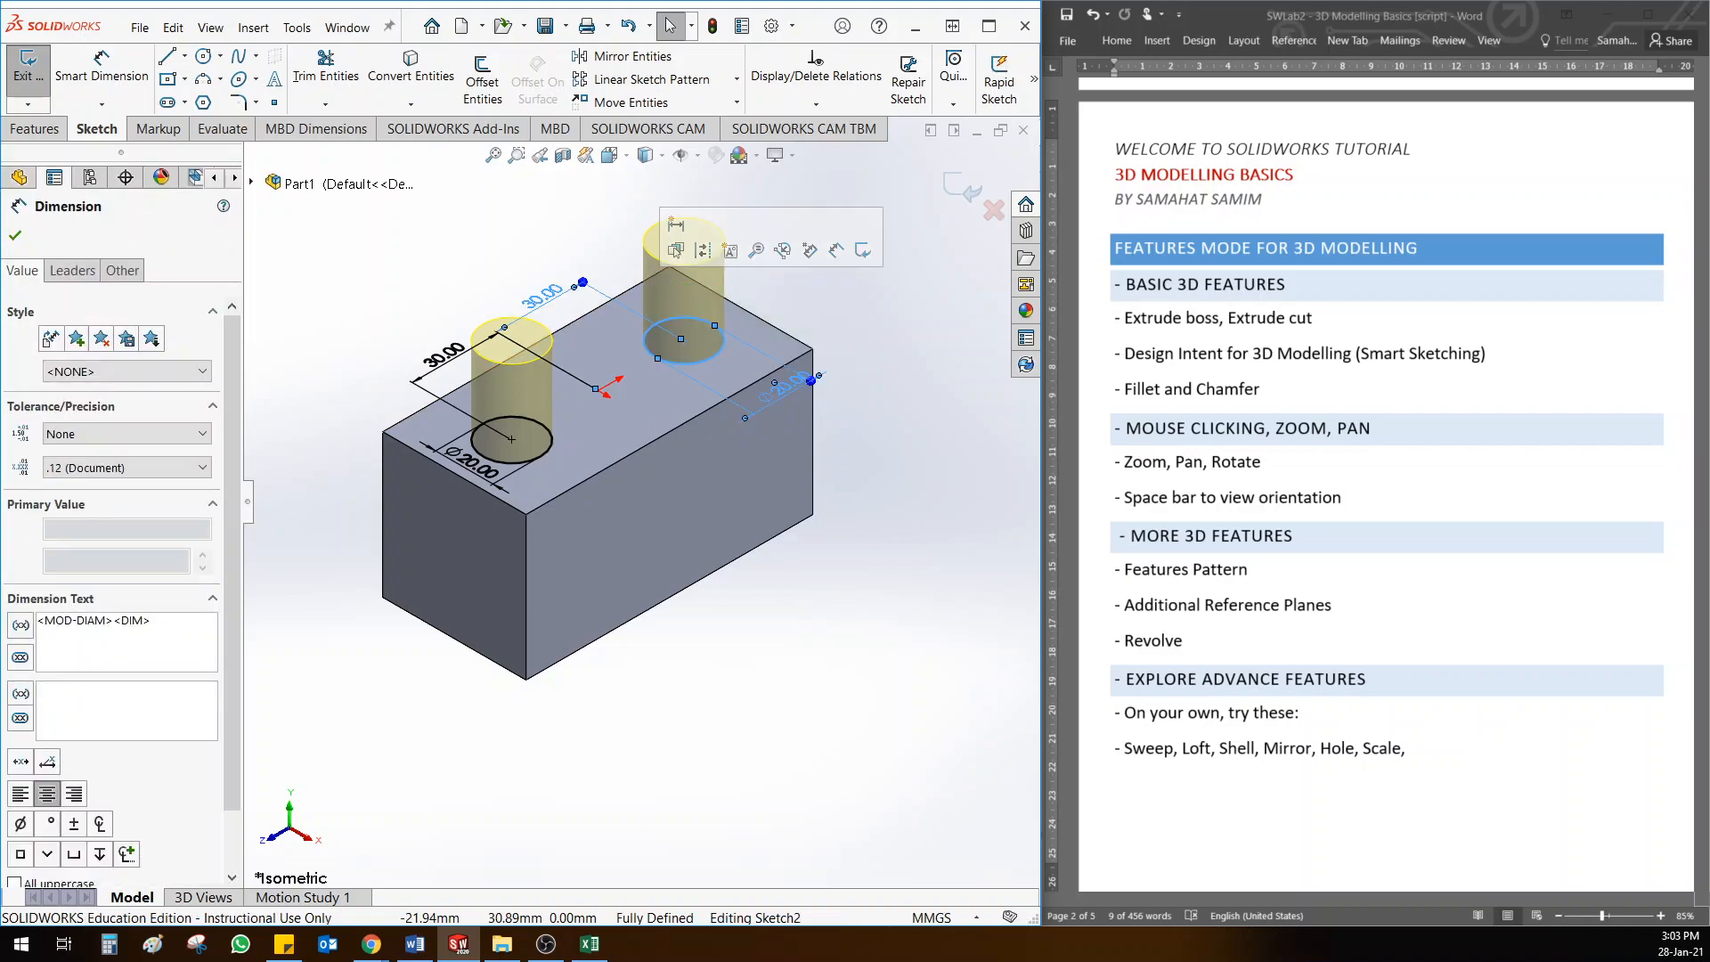
key(Delete)
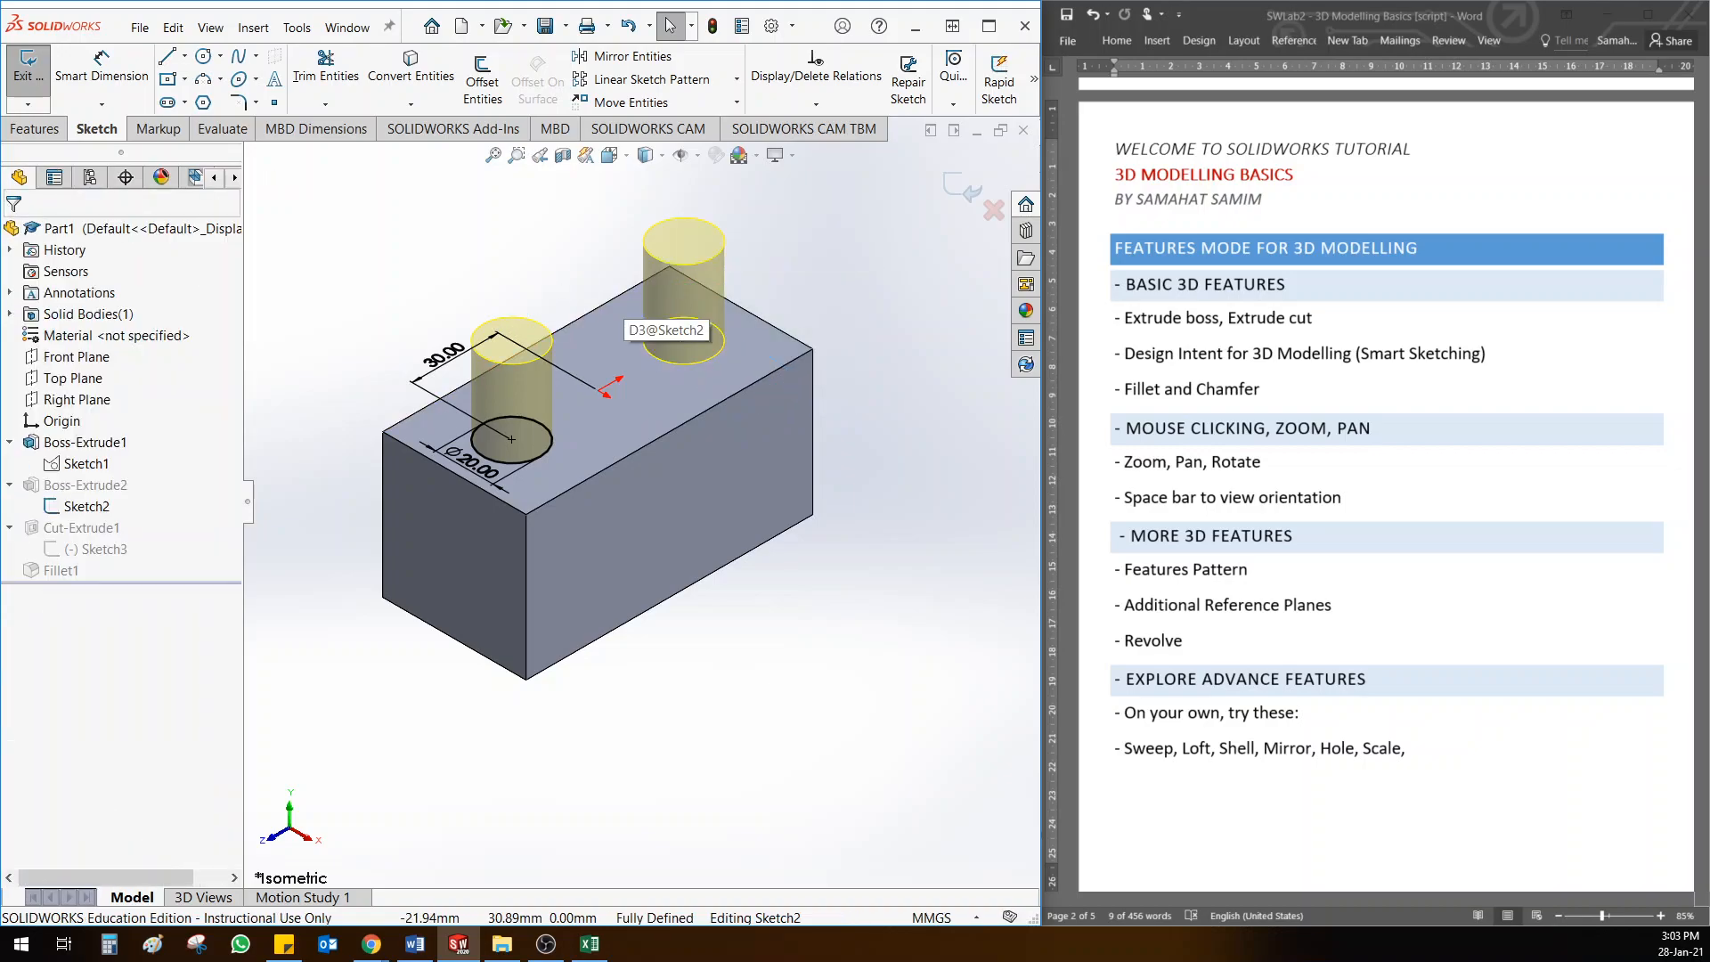
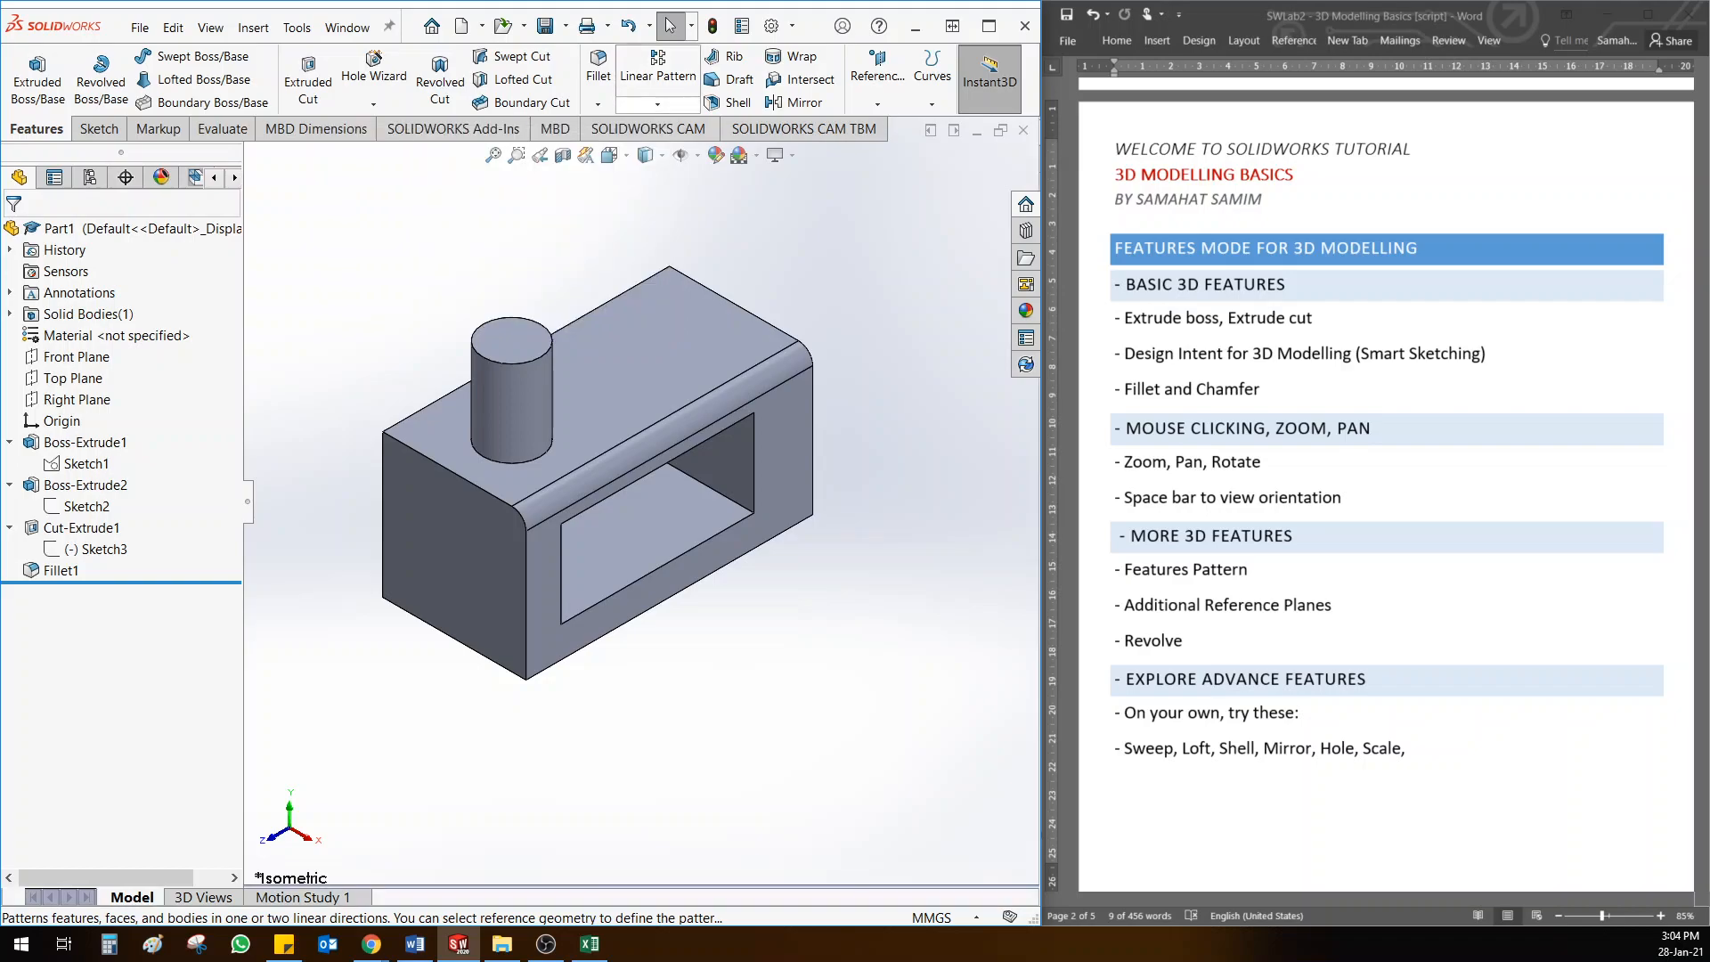
Start a linear pattern that follows the block's long rear upper edge as its first direction.
click(657, 104)
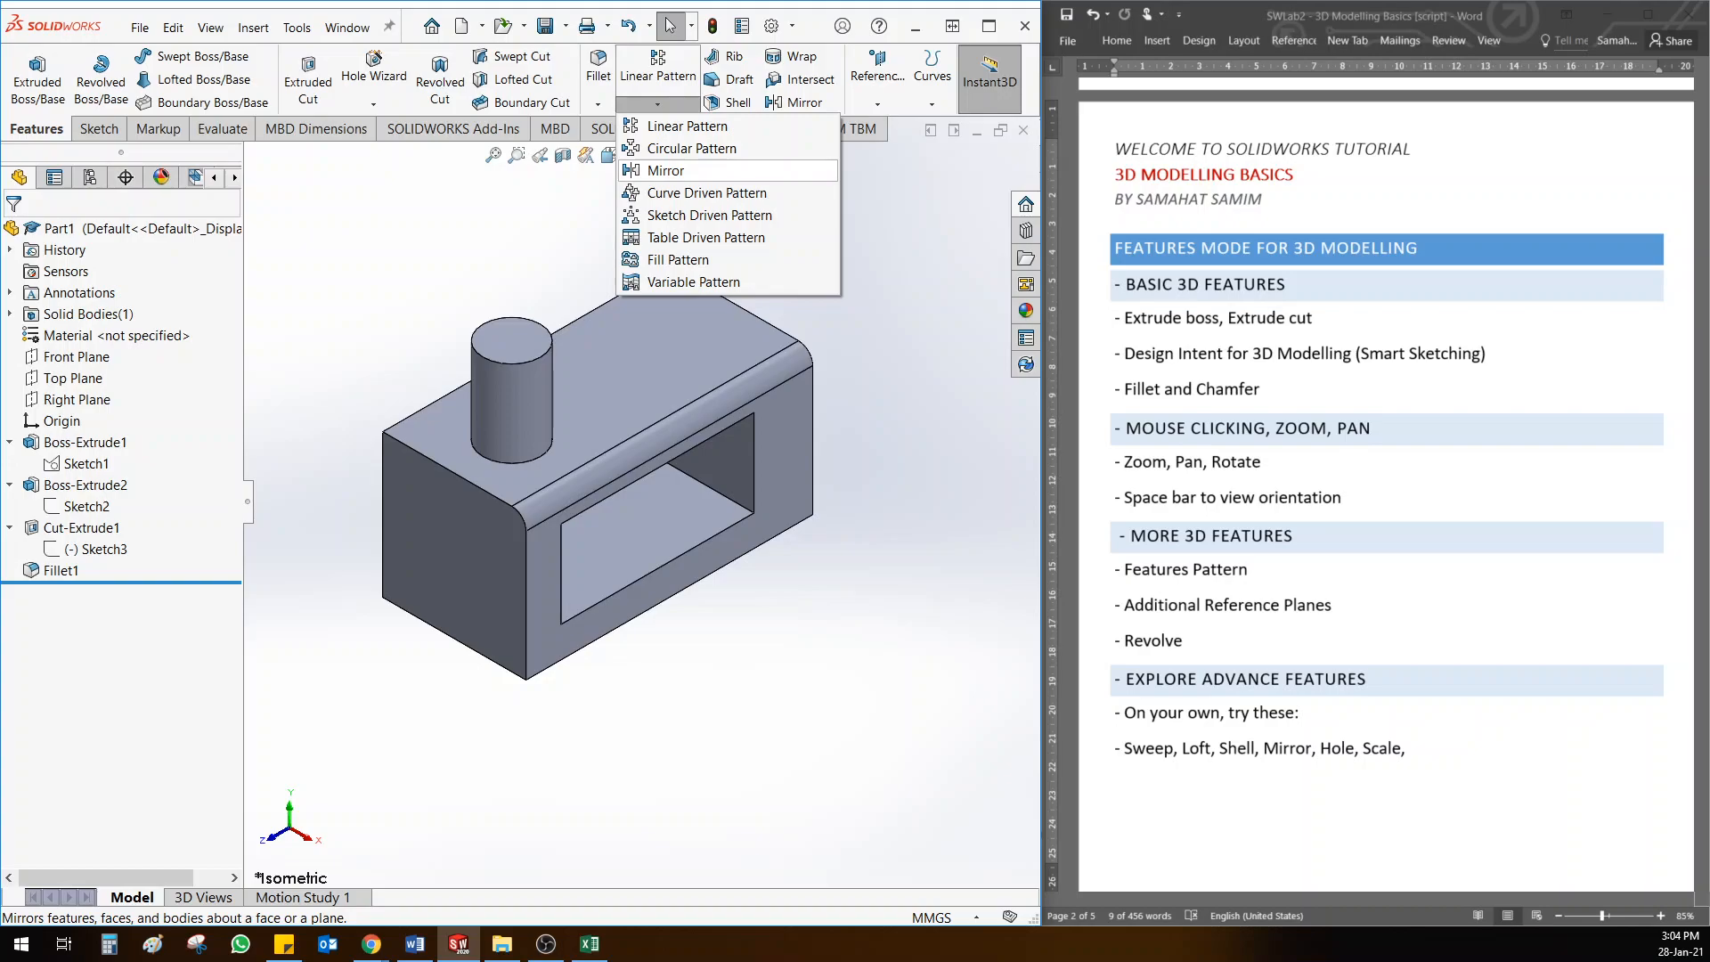
click(697, 124)
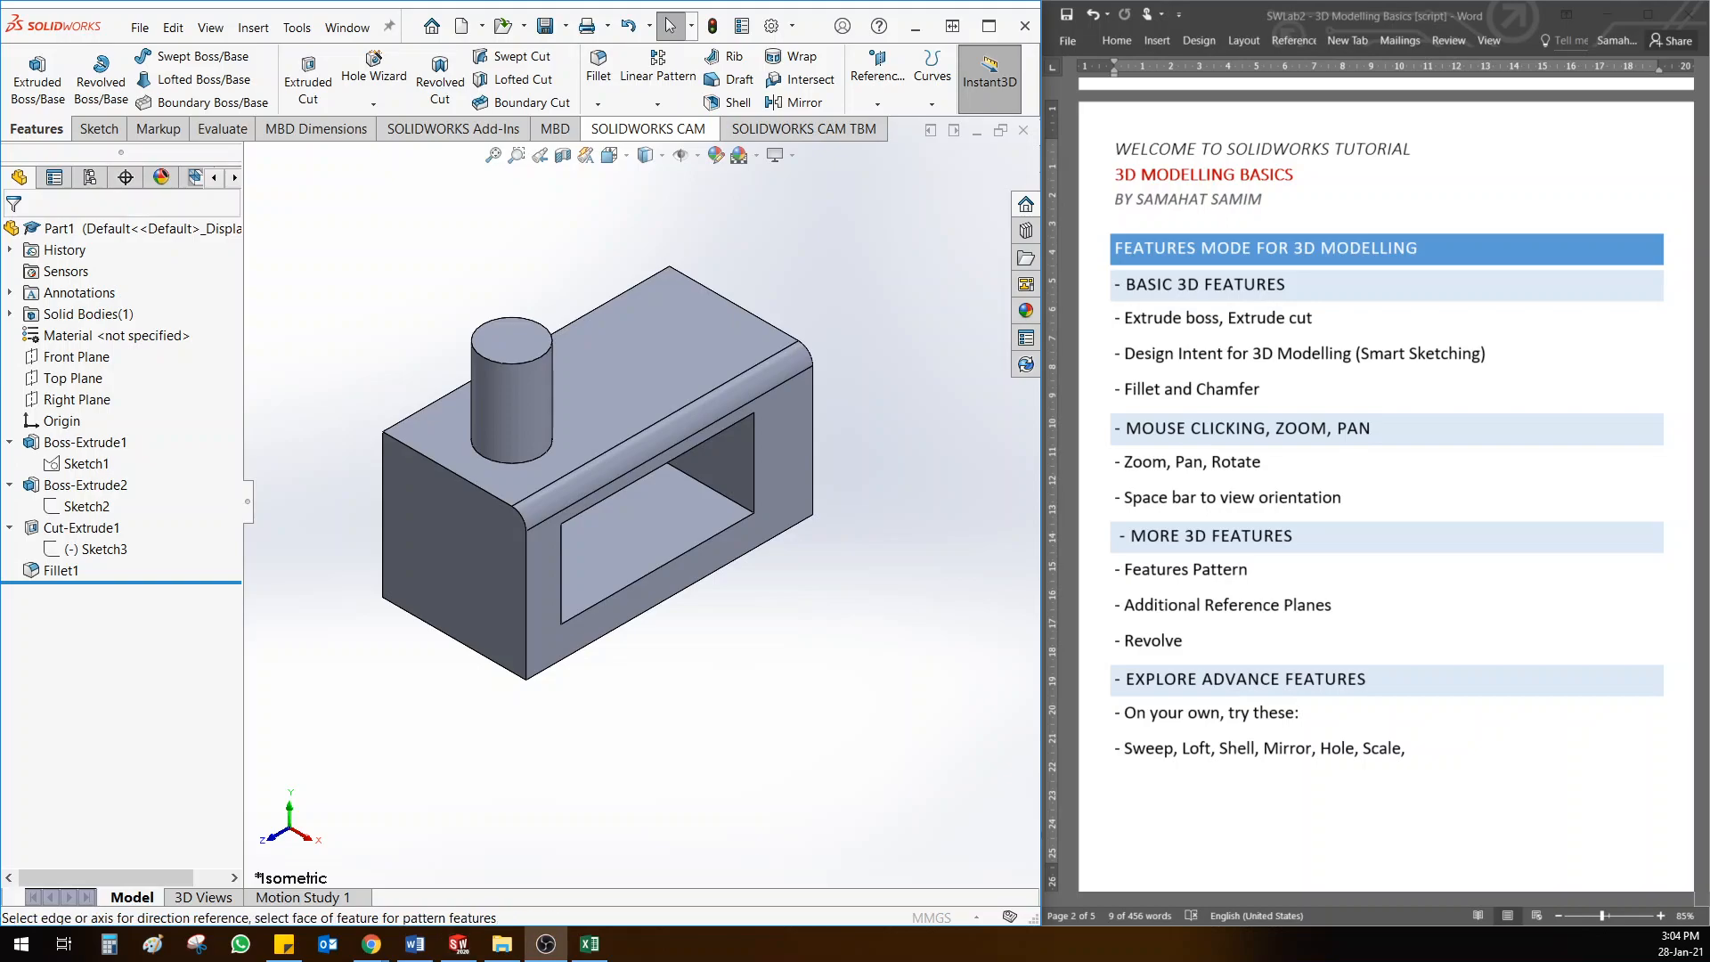
click(657, 67)
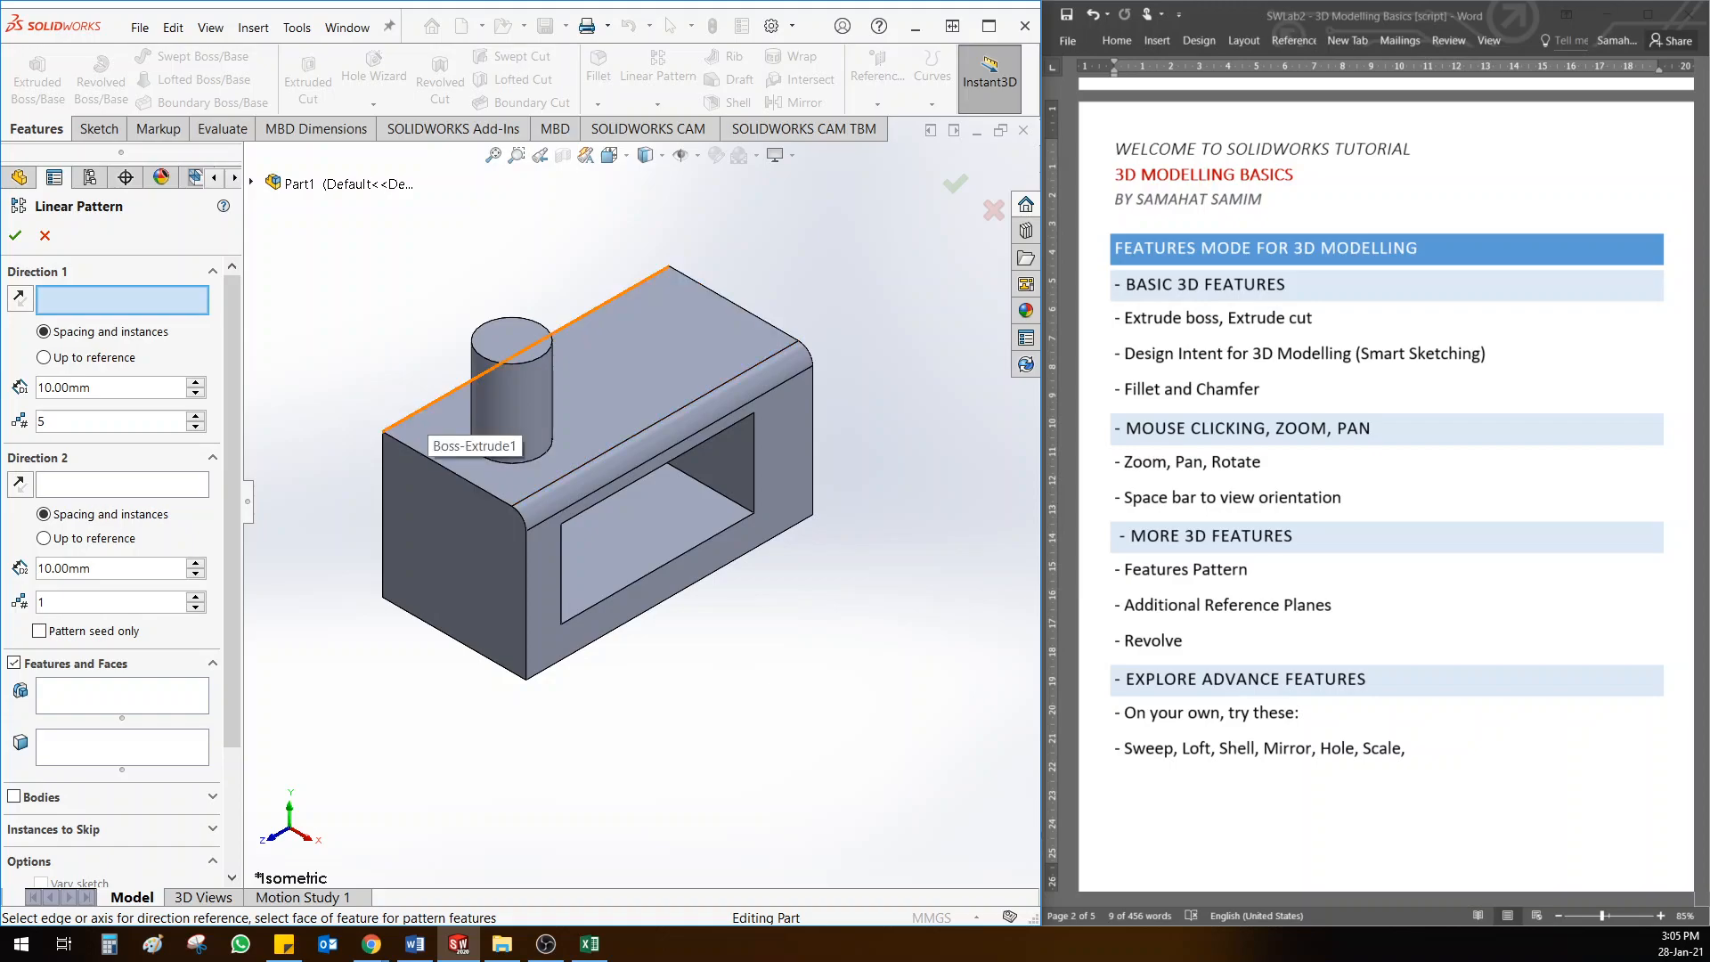
click(428, 406)
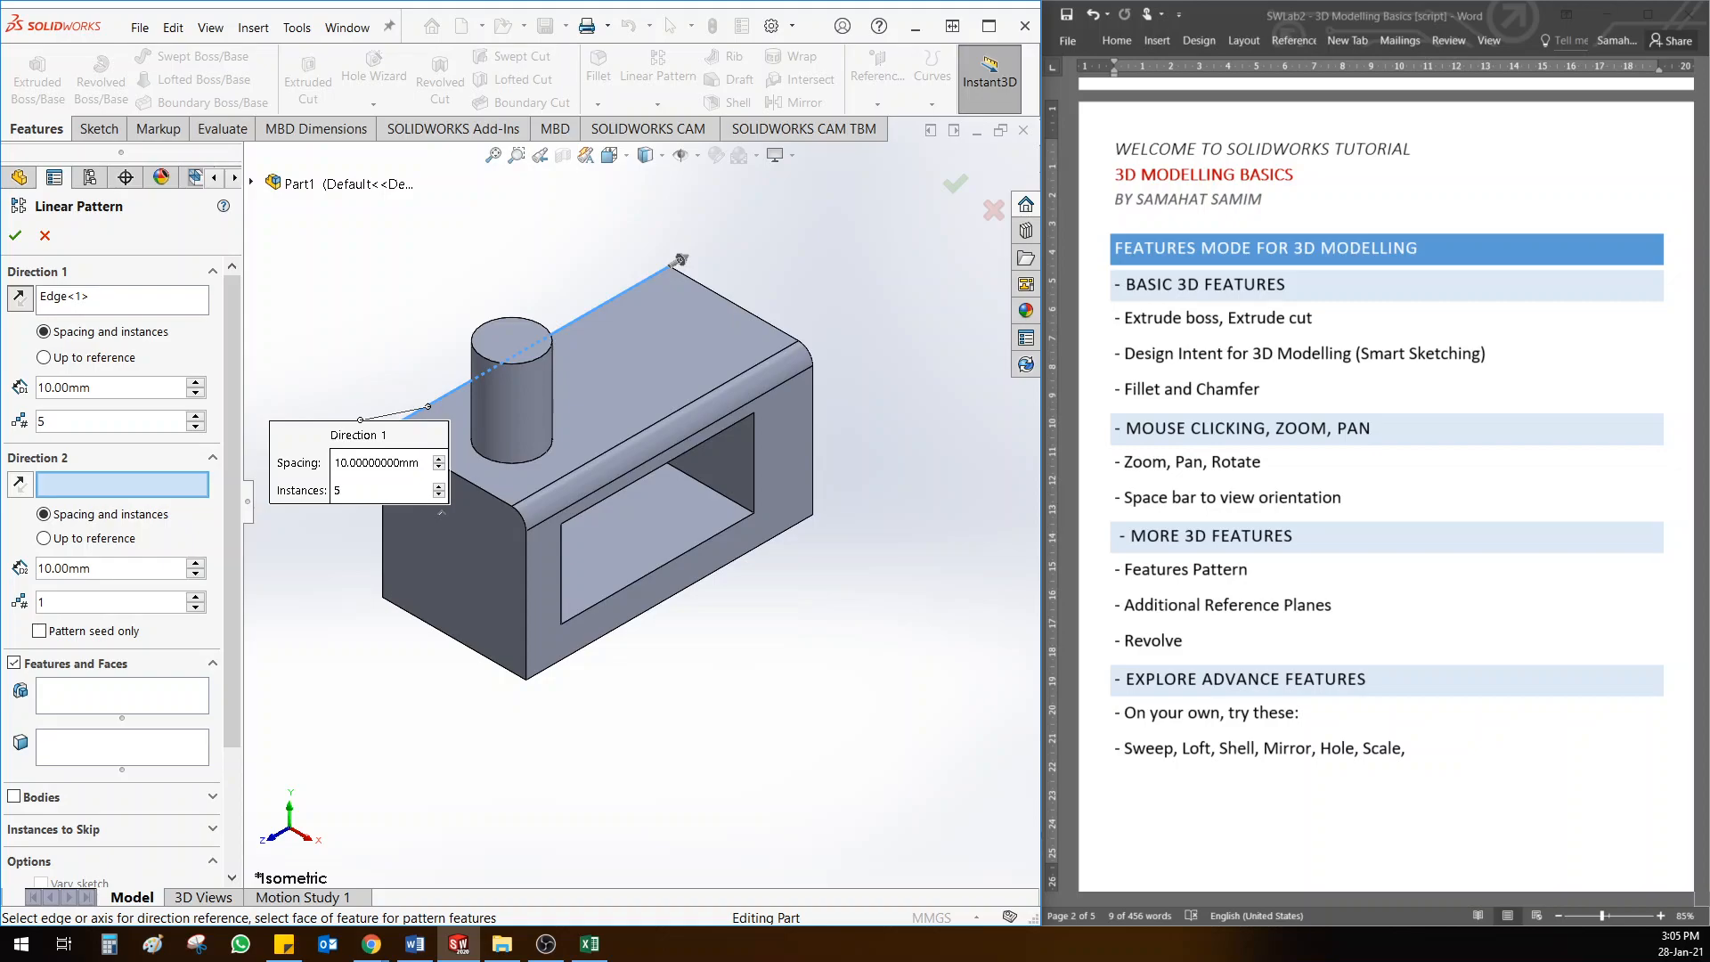
Set the pattern's first direction to 3 instances with a spacing of 30 mm.
double_click(71, 421)
click(195, 427)
click(62, 388)
drag(92, 388, 37, 388)
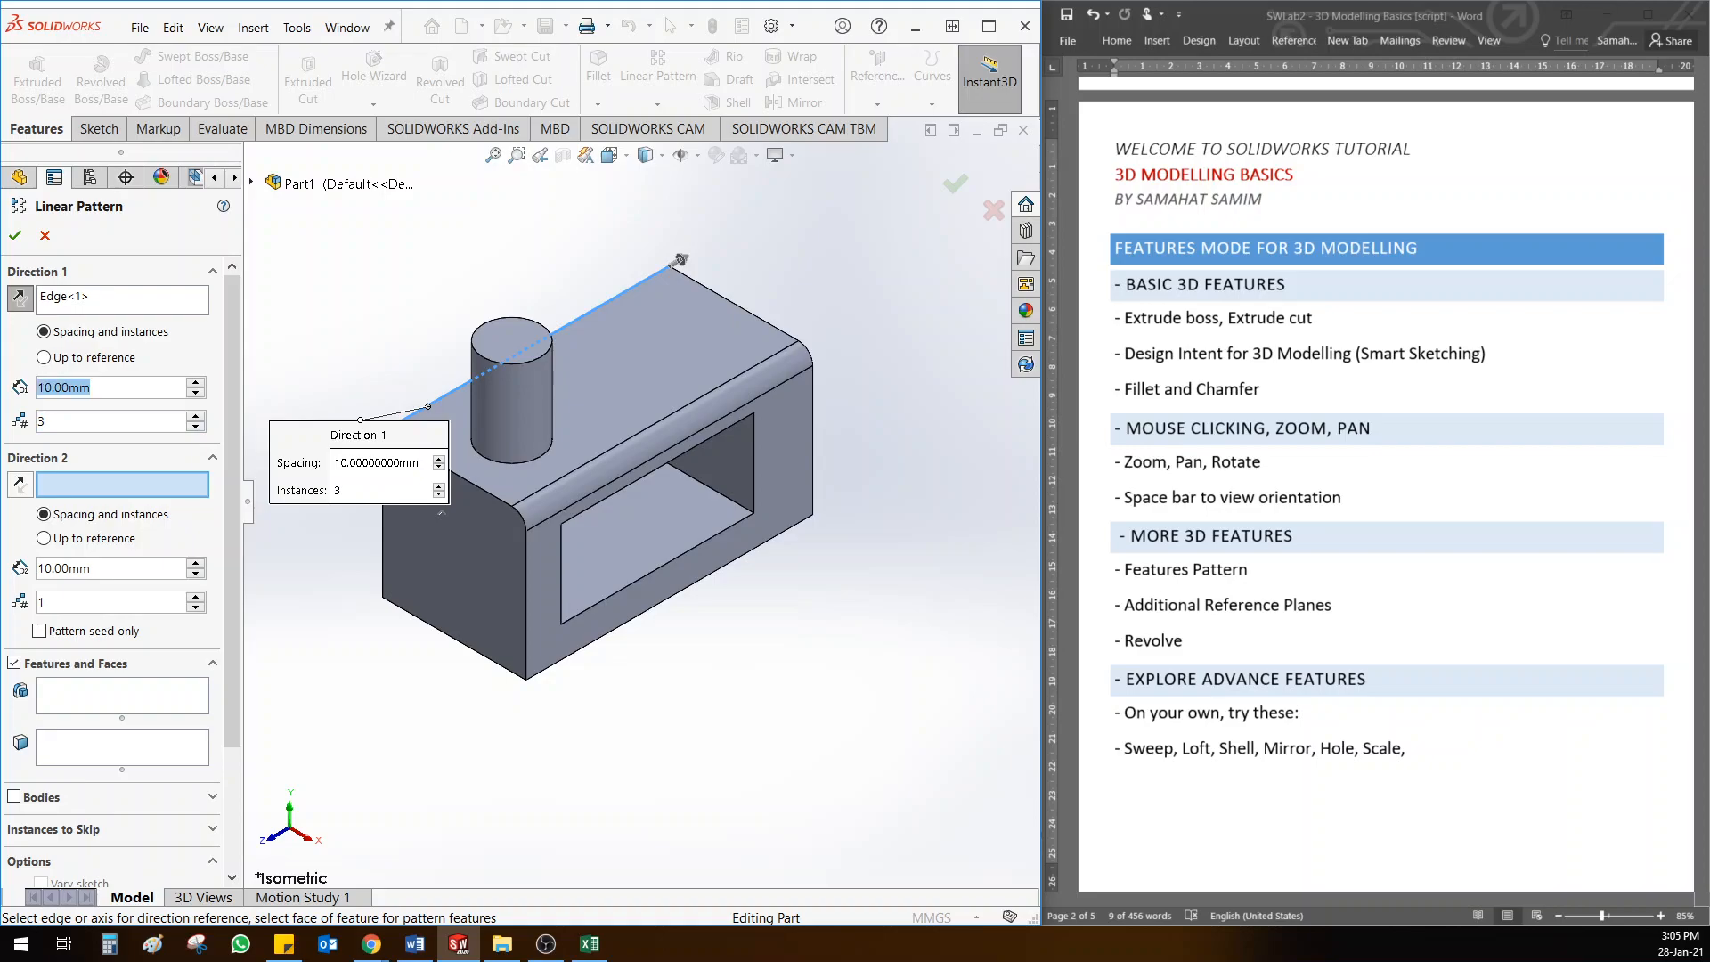
text(1)
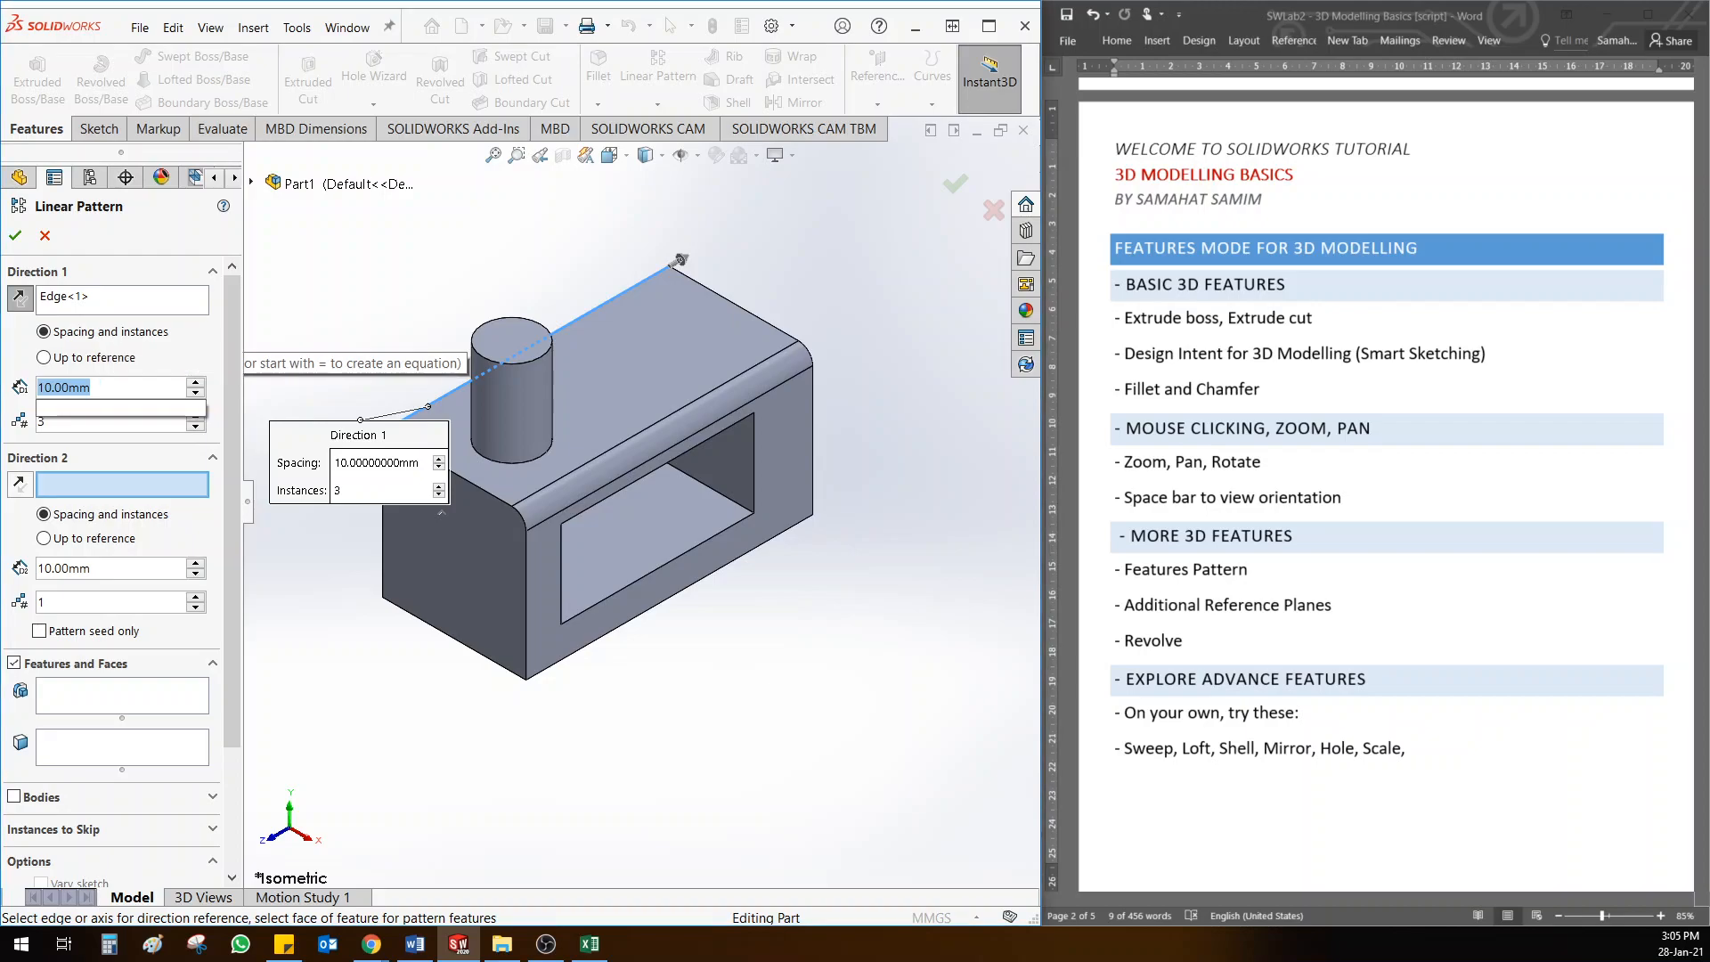
key(BackSpace)
text(3)
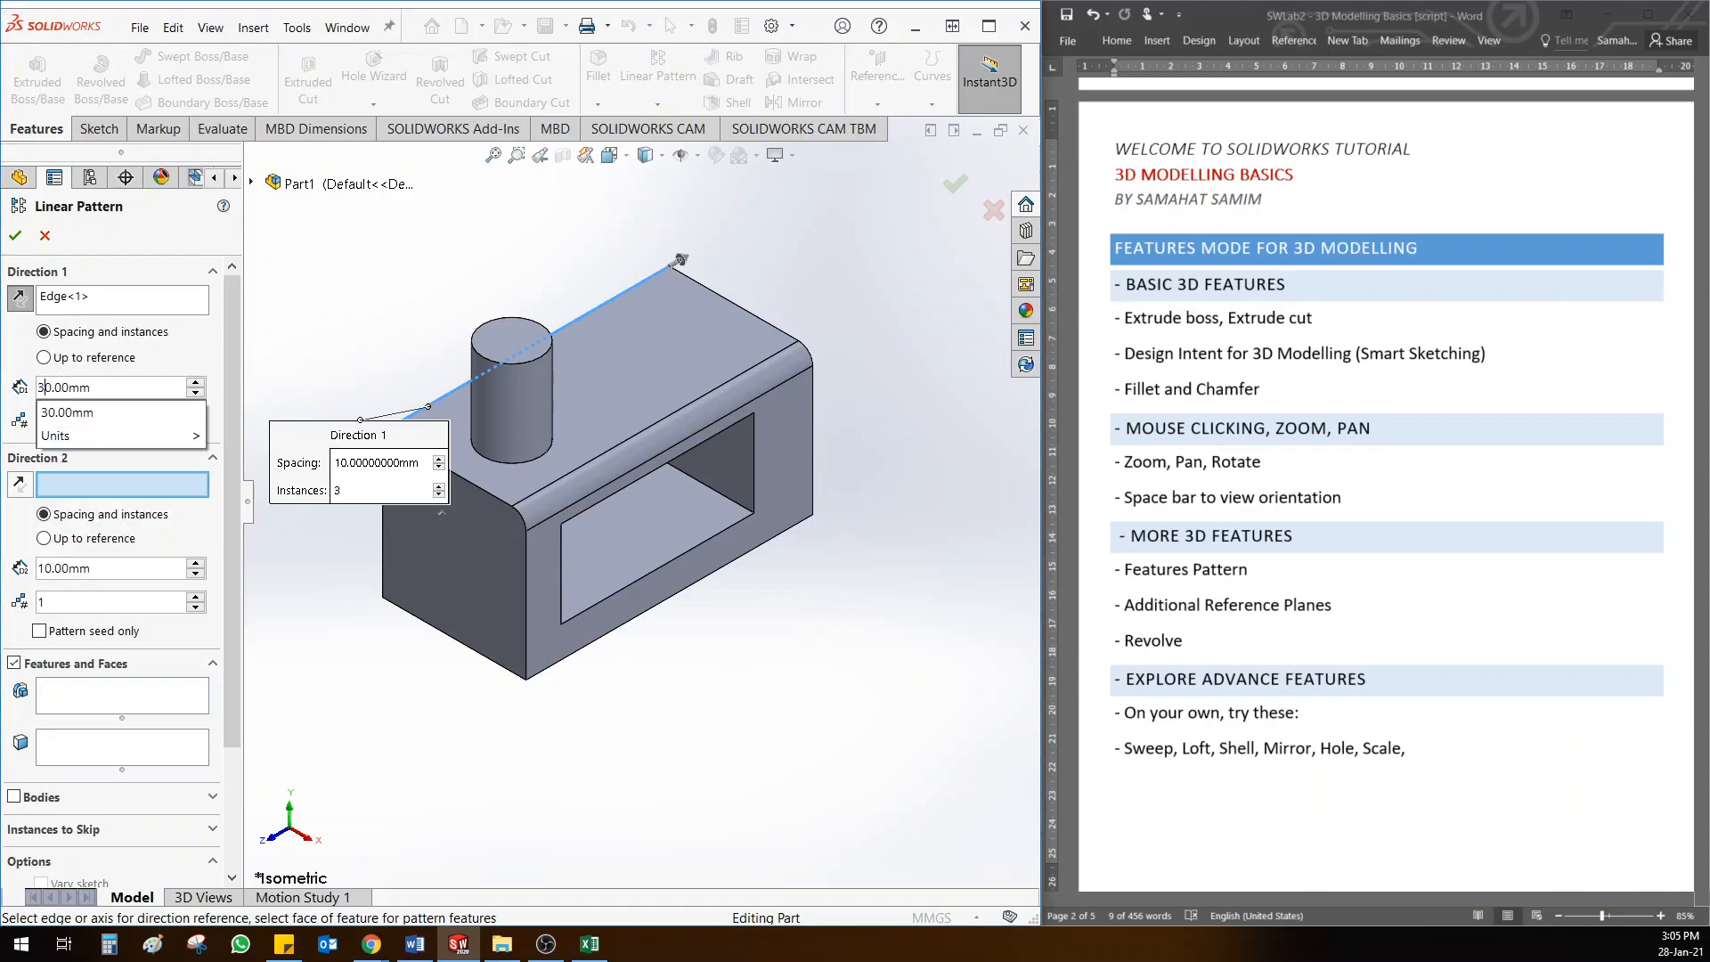
Choose the remaining cylinder as the feature to pattern.
drag(233, 445, 232, 469)
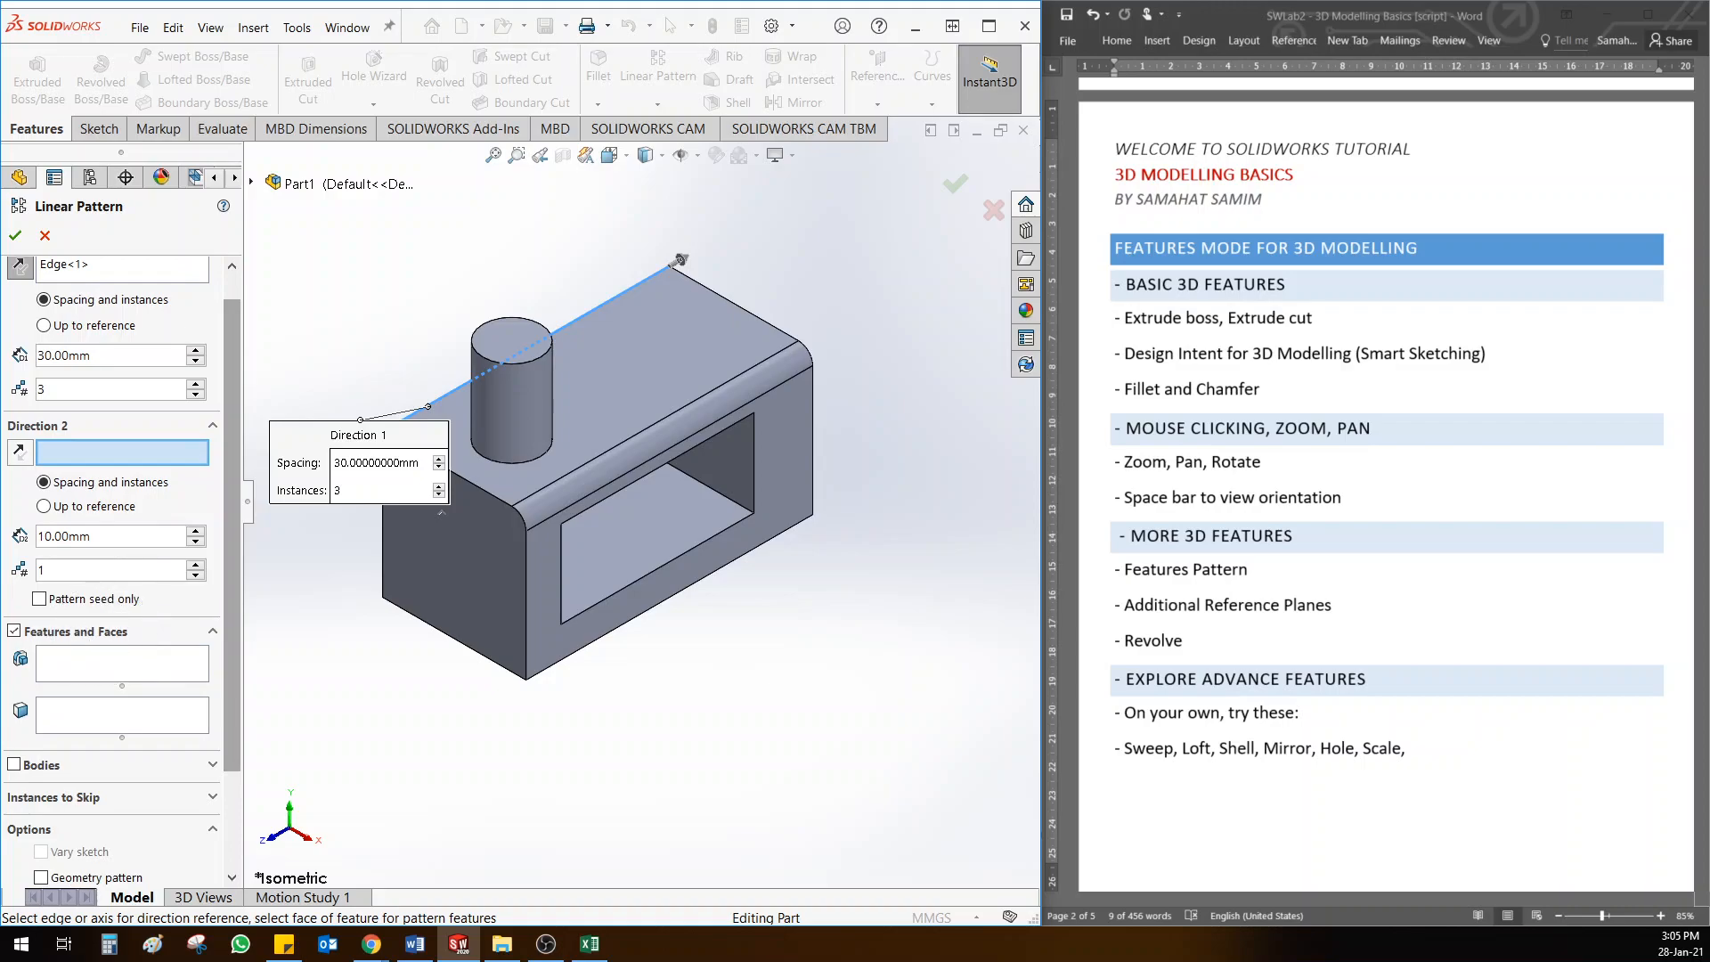
click(122, 663)
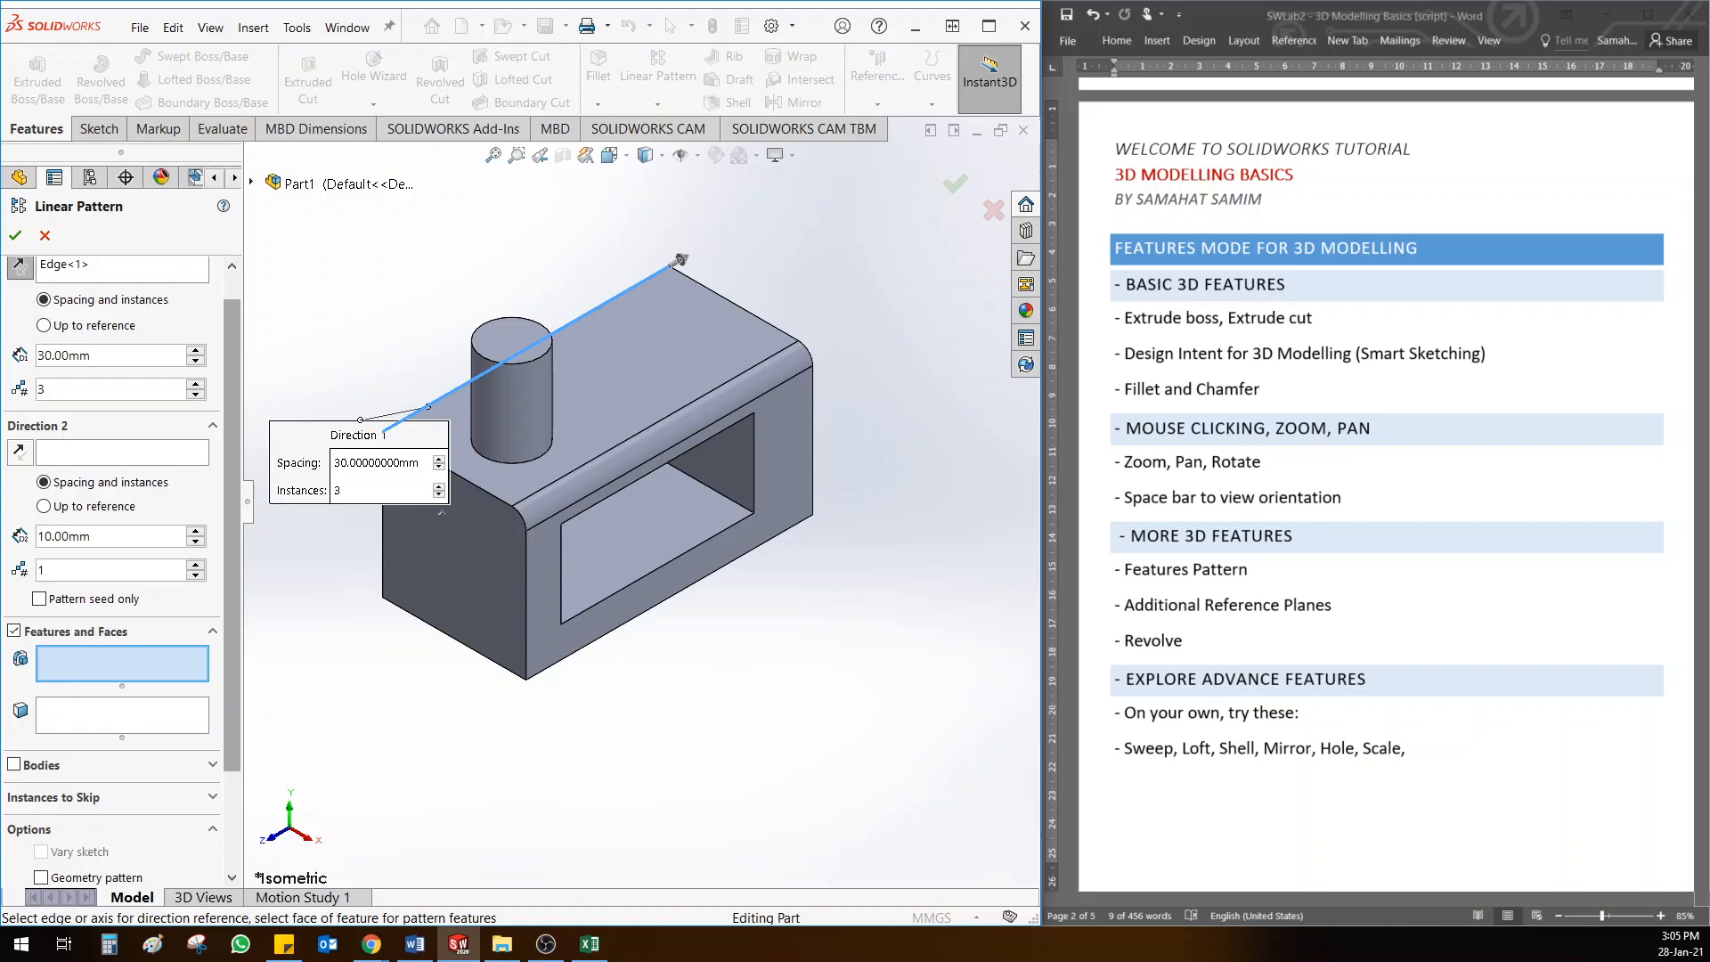
click(478, 432)
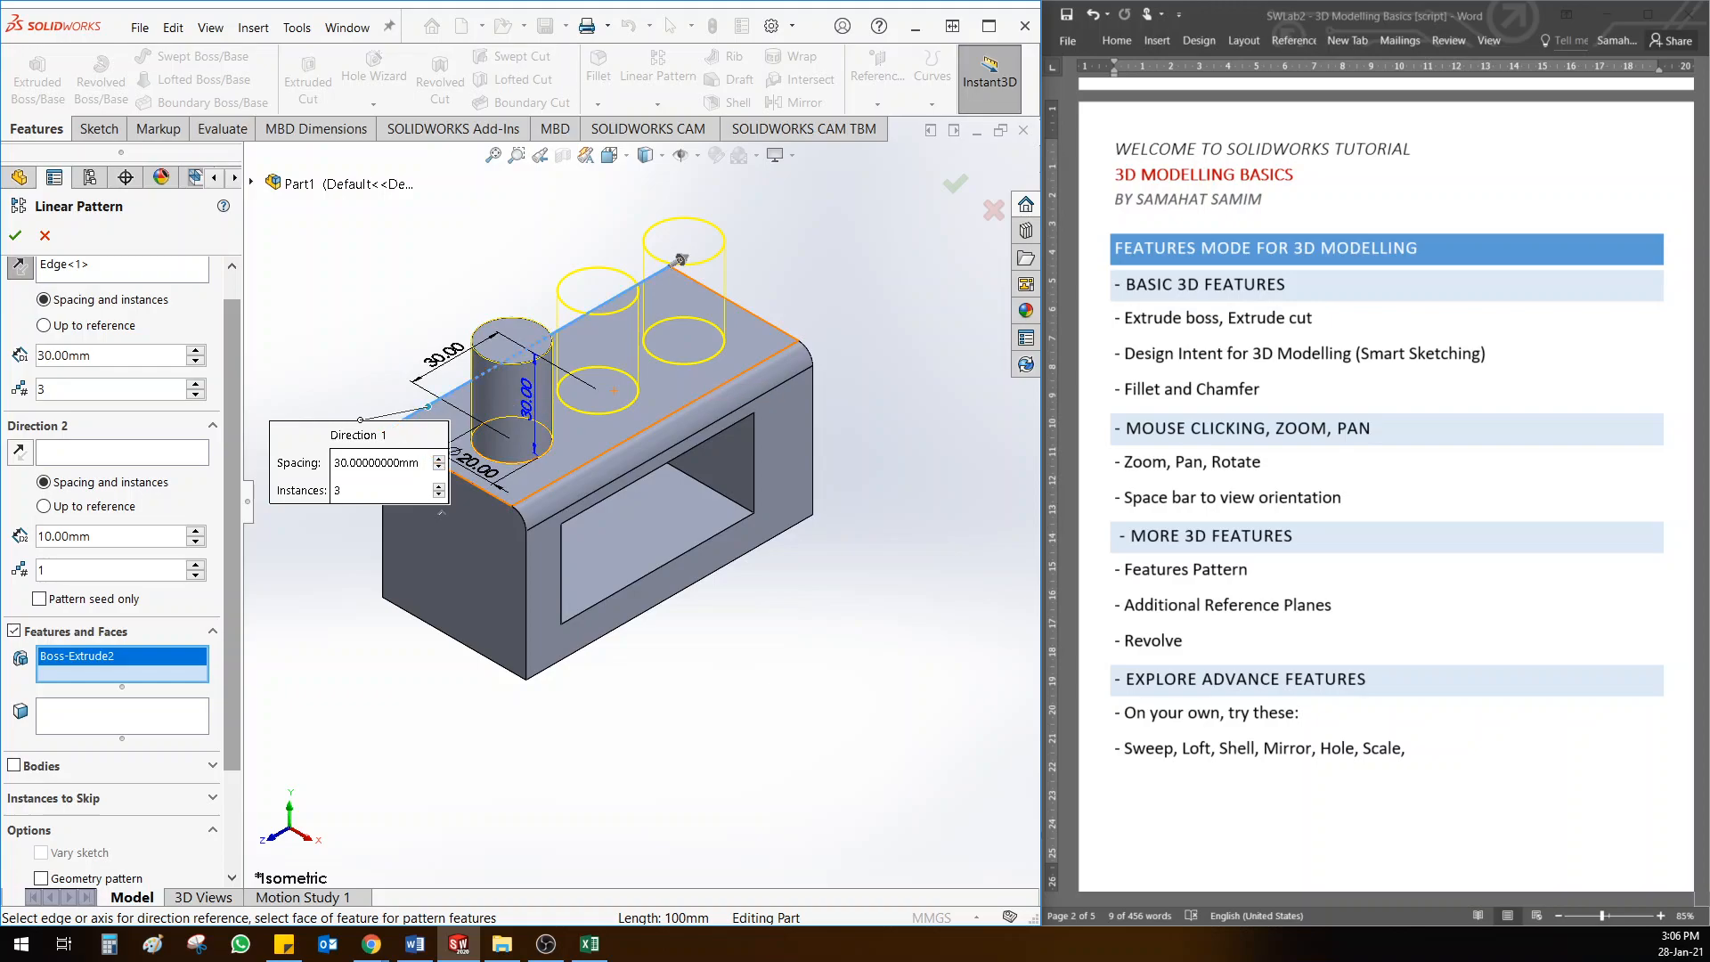
Try spacings of 40 mm and 20 mm for the pattern's first direction.
key(Up)
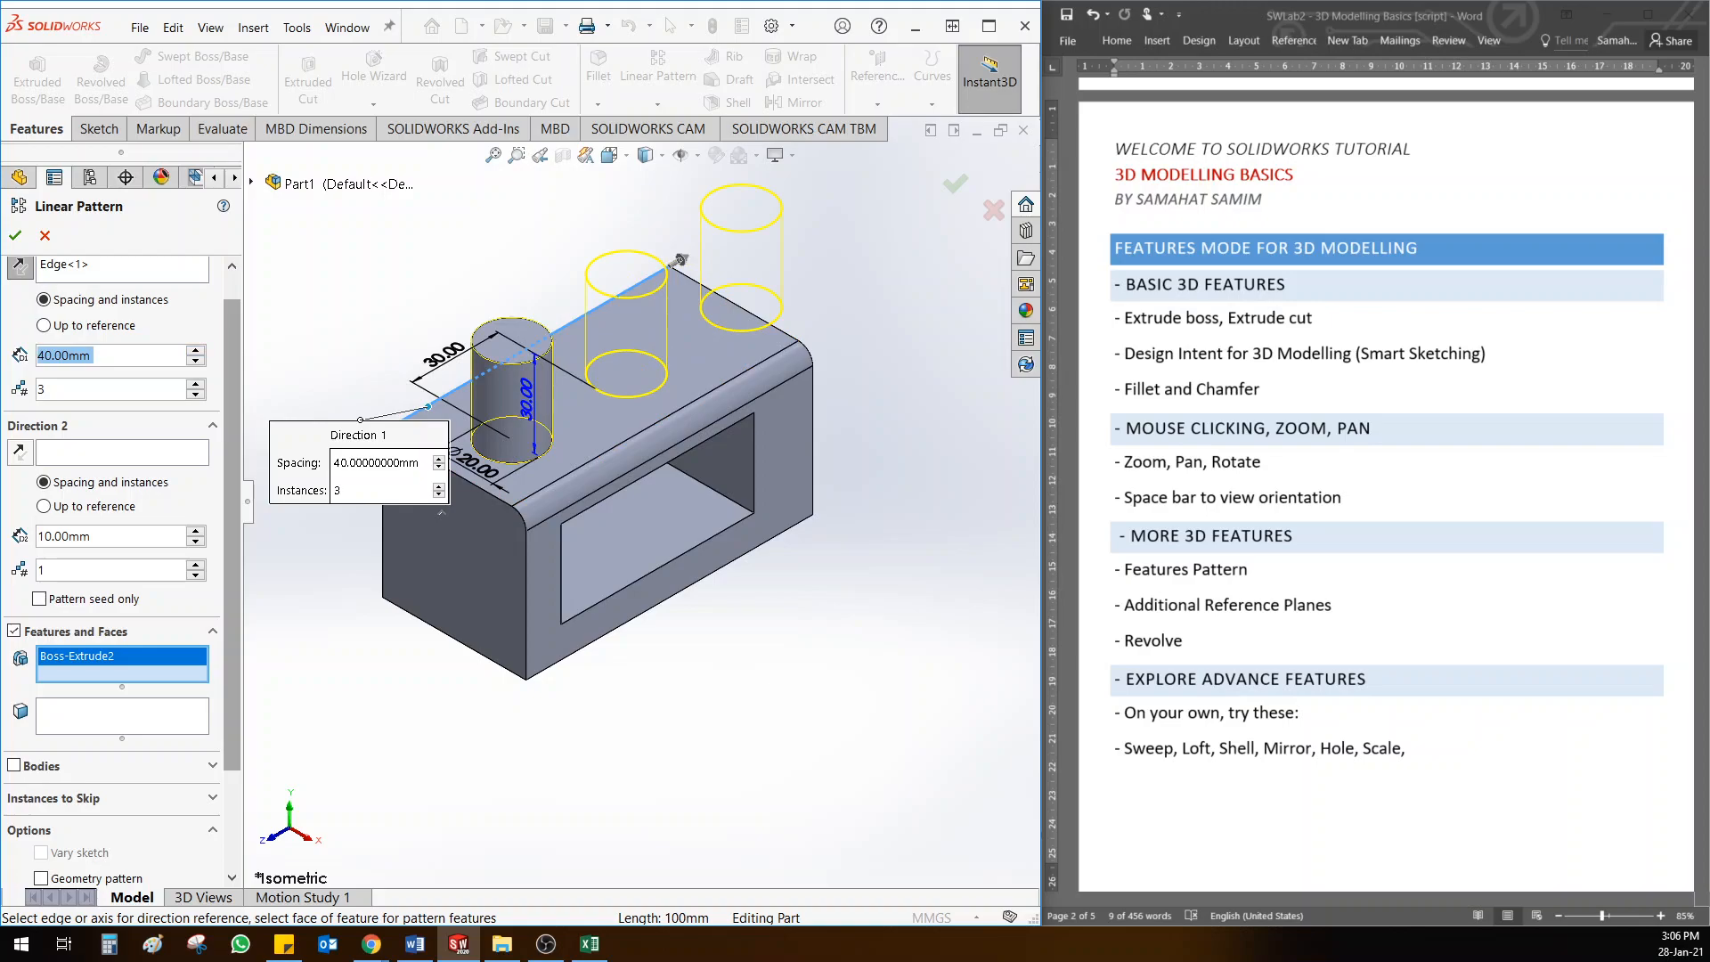
key(Down)
key(Down)
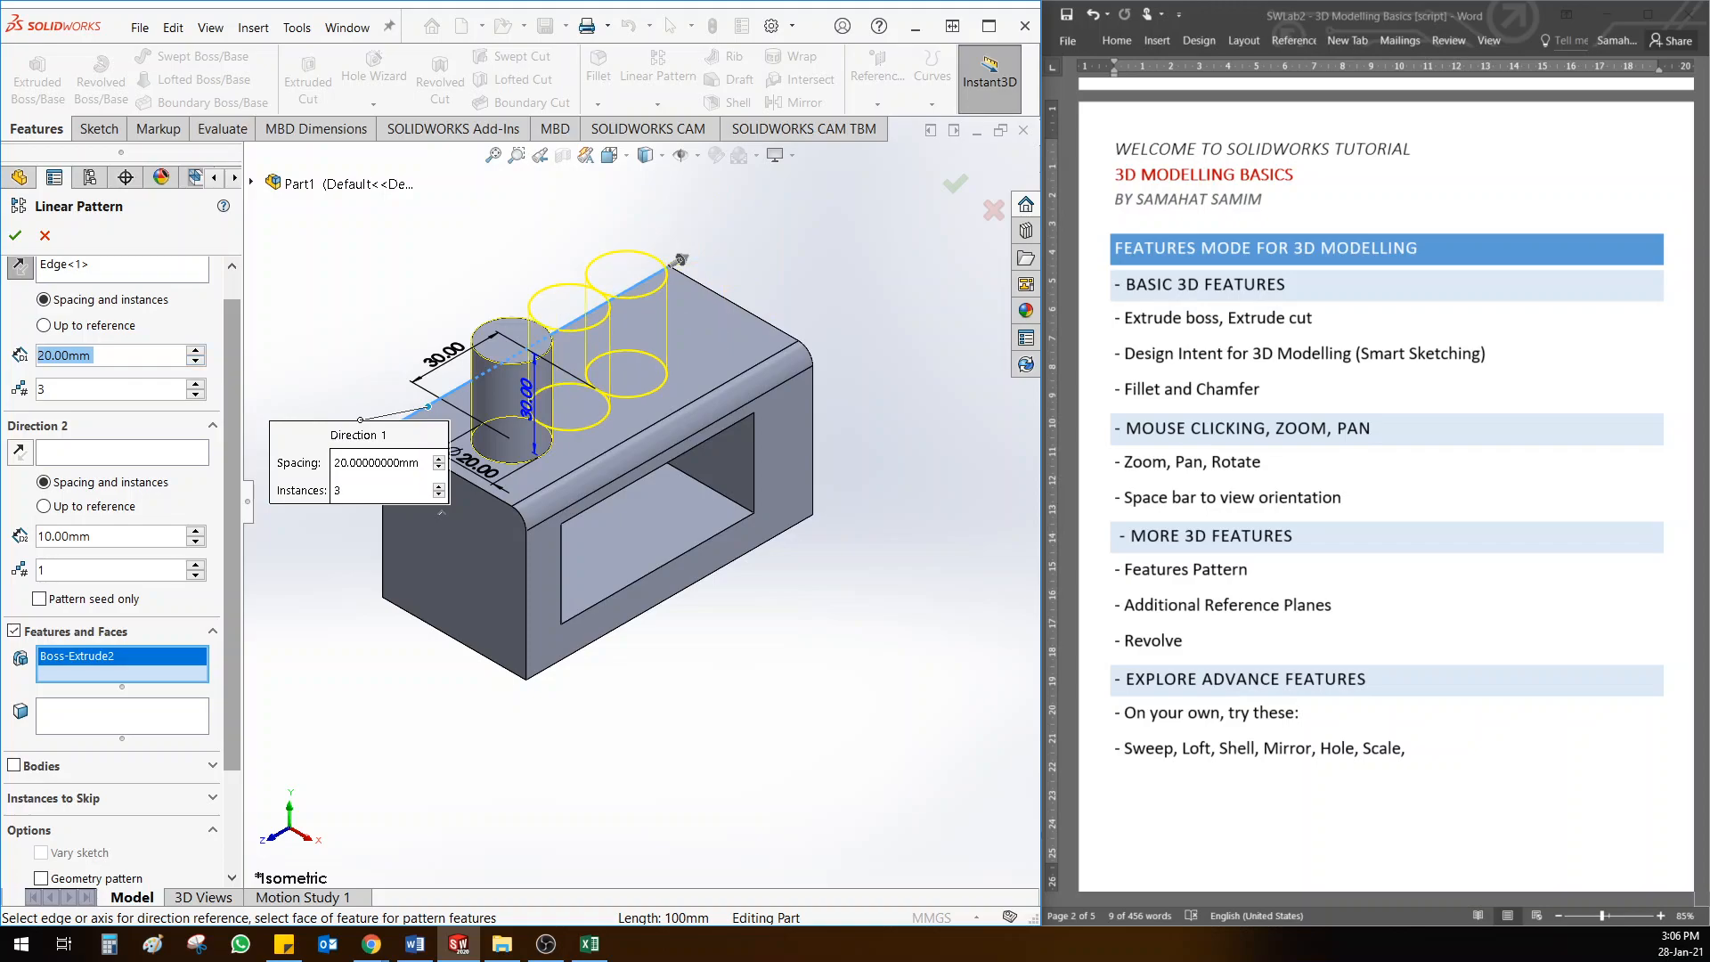
Set the pattern's first direction to a 22 mm spacing and 4 instances, and complete the cylinder pattern.
click(53, 355)
key(Left)
key(Left)
key(Right)
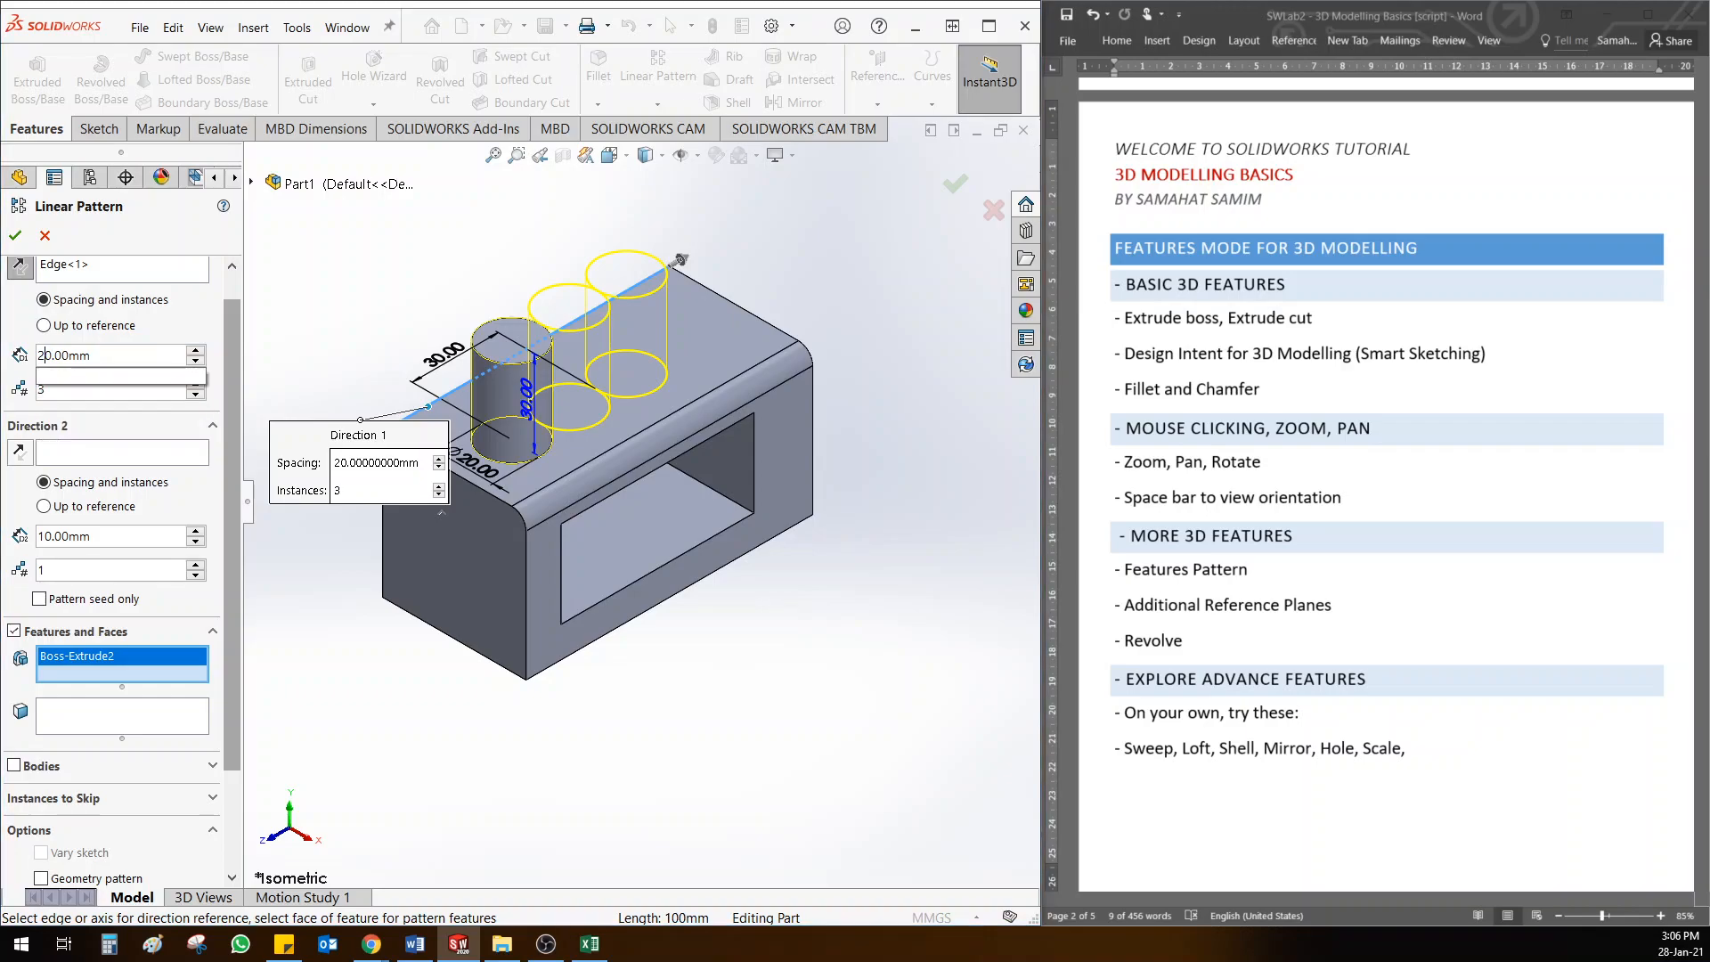
click(45, 355)
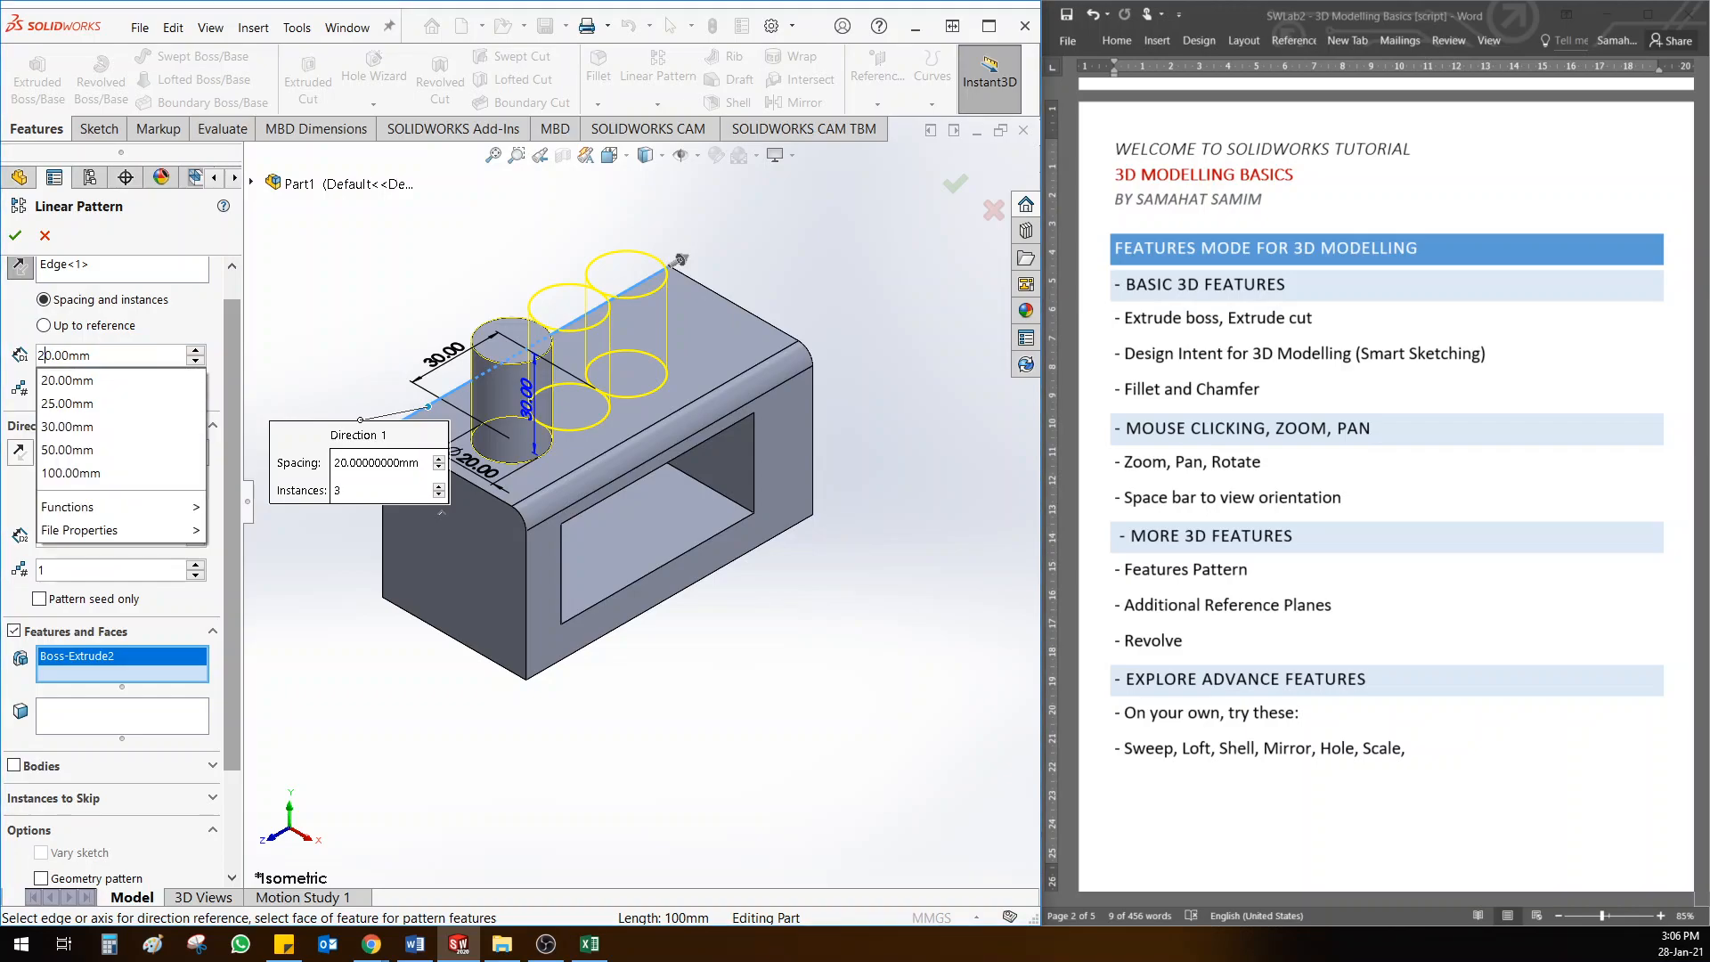
key(alt+Tab)
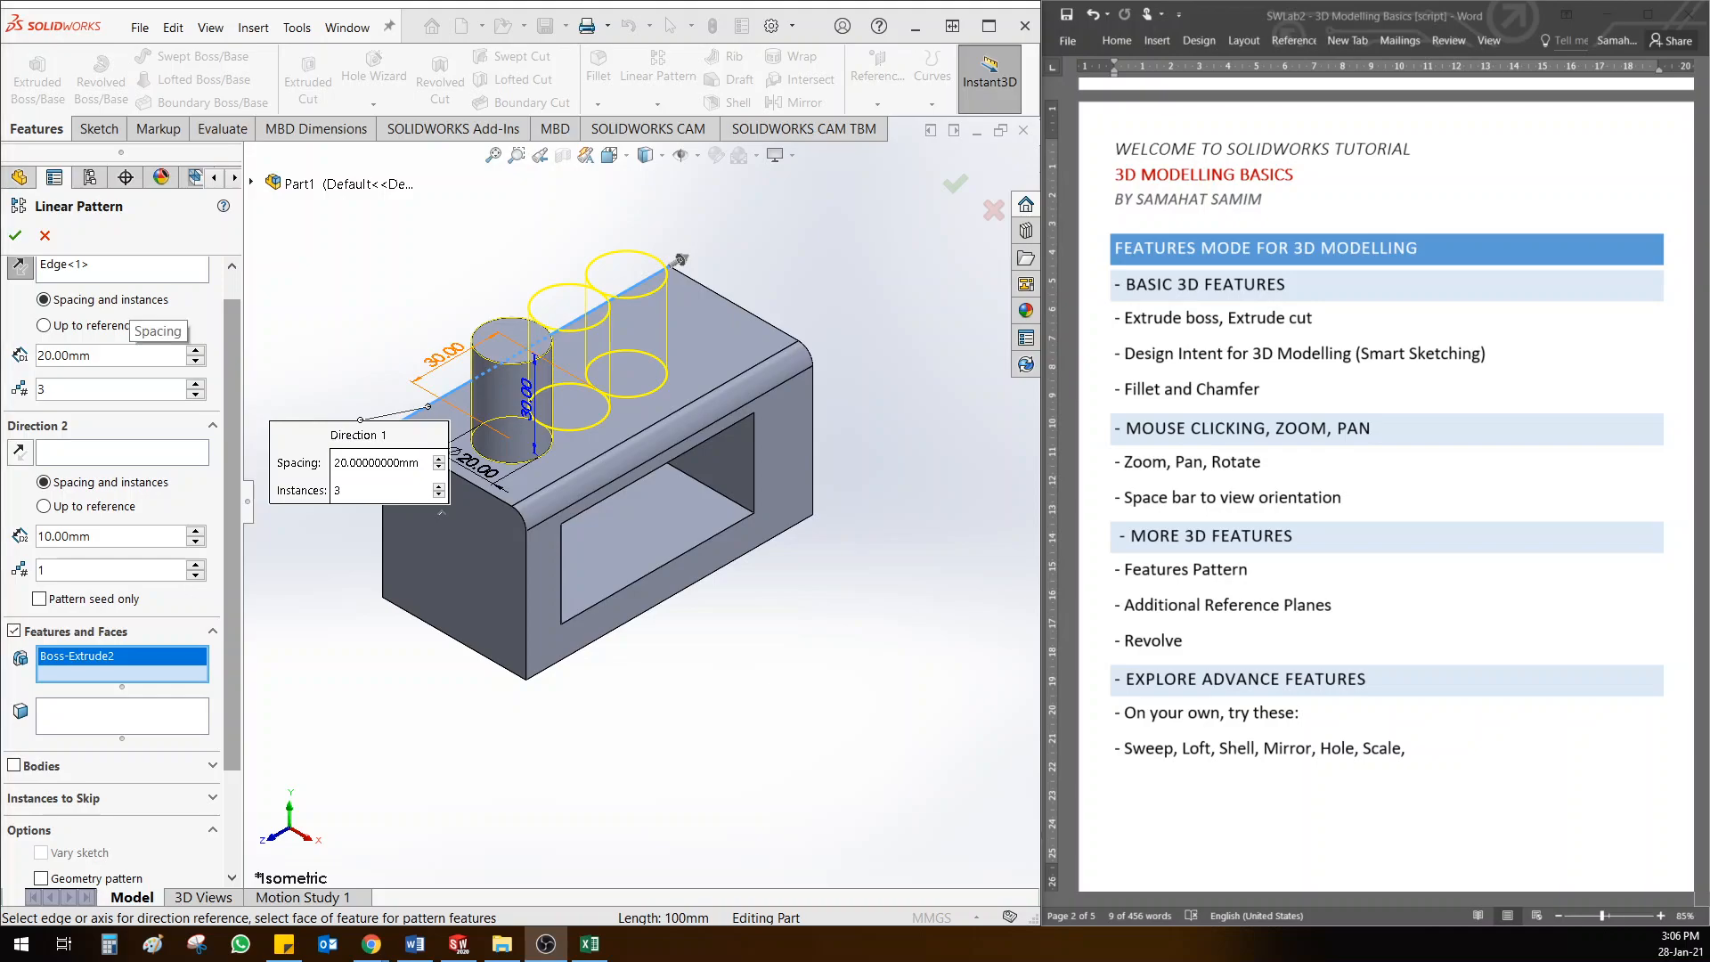
click(129, 355)
click(39, 355)
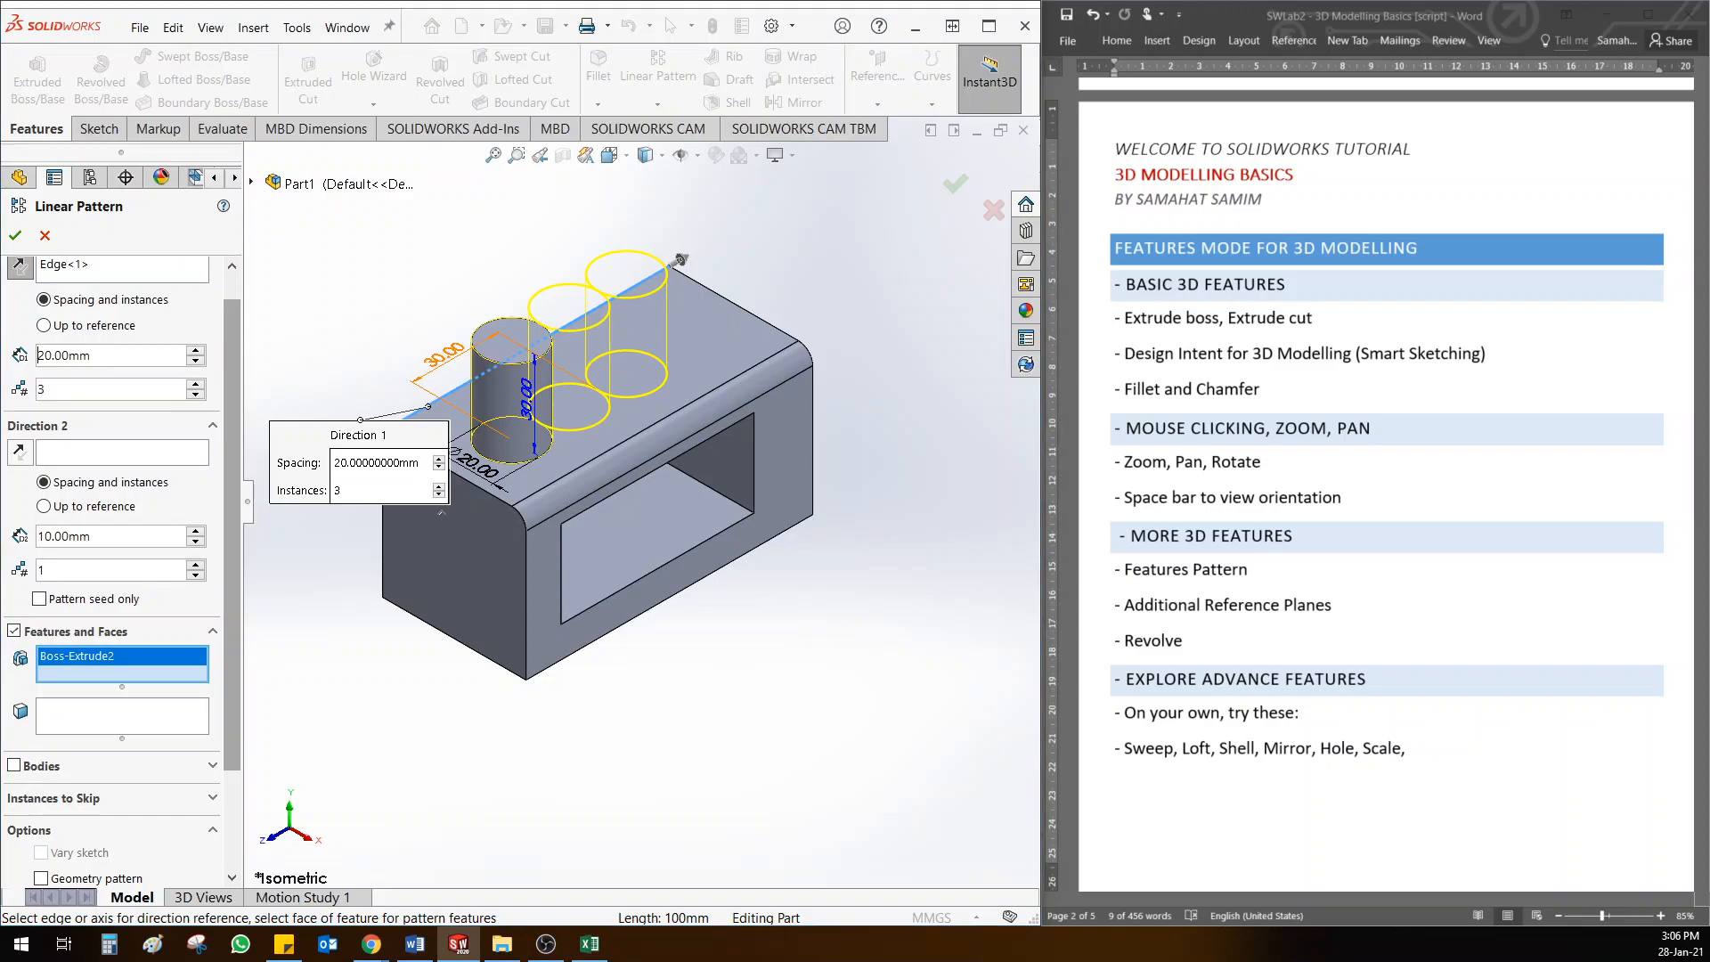
click(45, 355)
key(Delete)
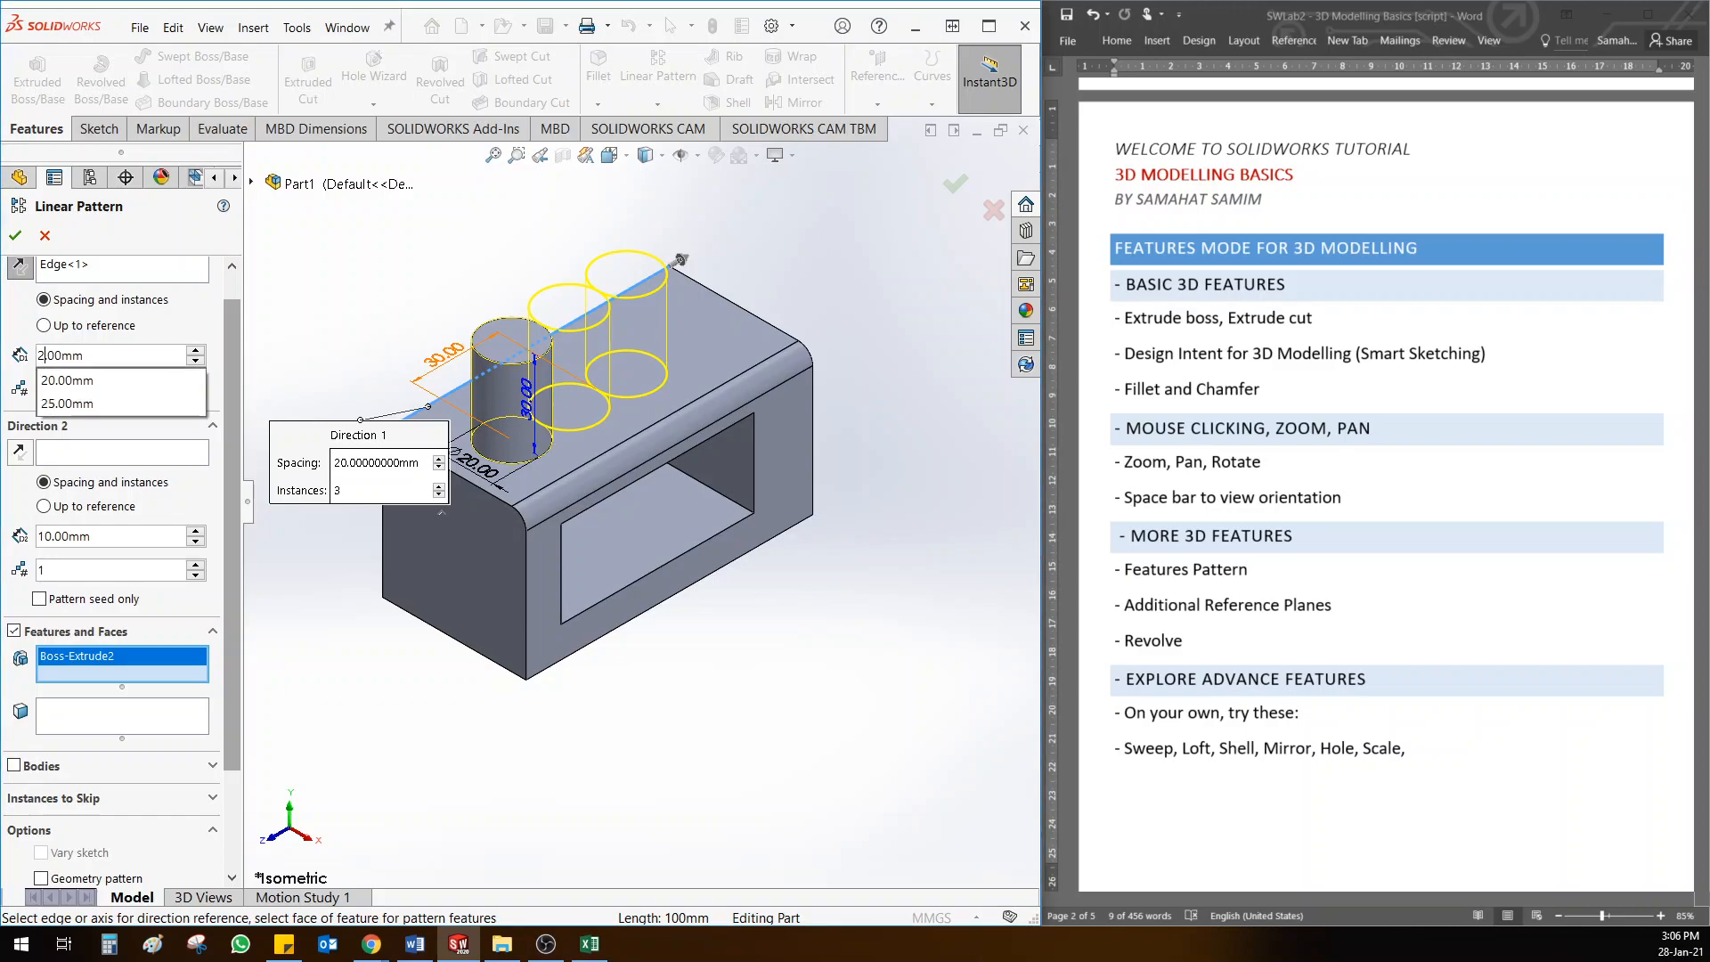
click(46, 355)
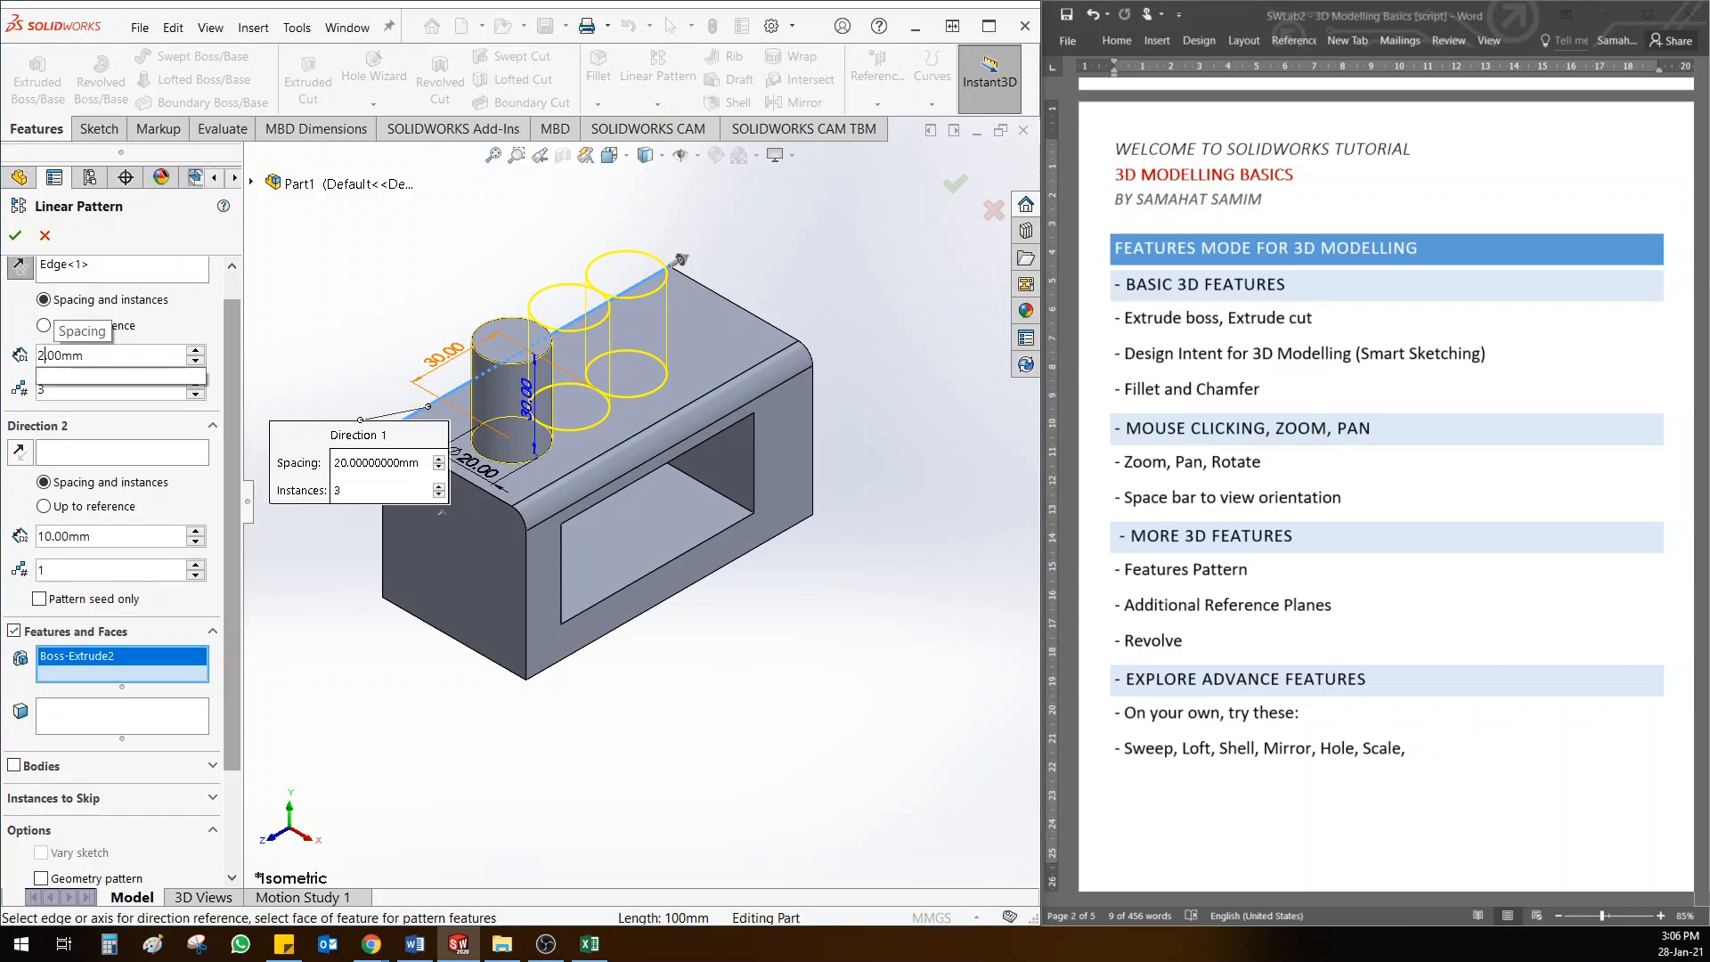
text(2)
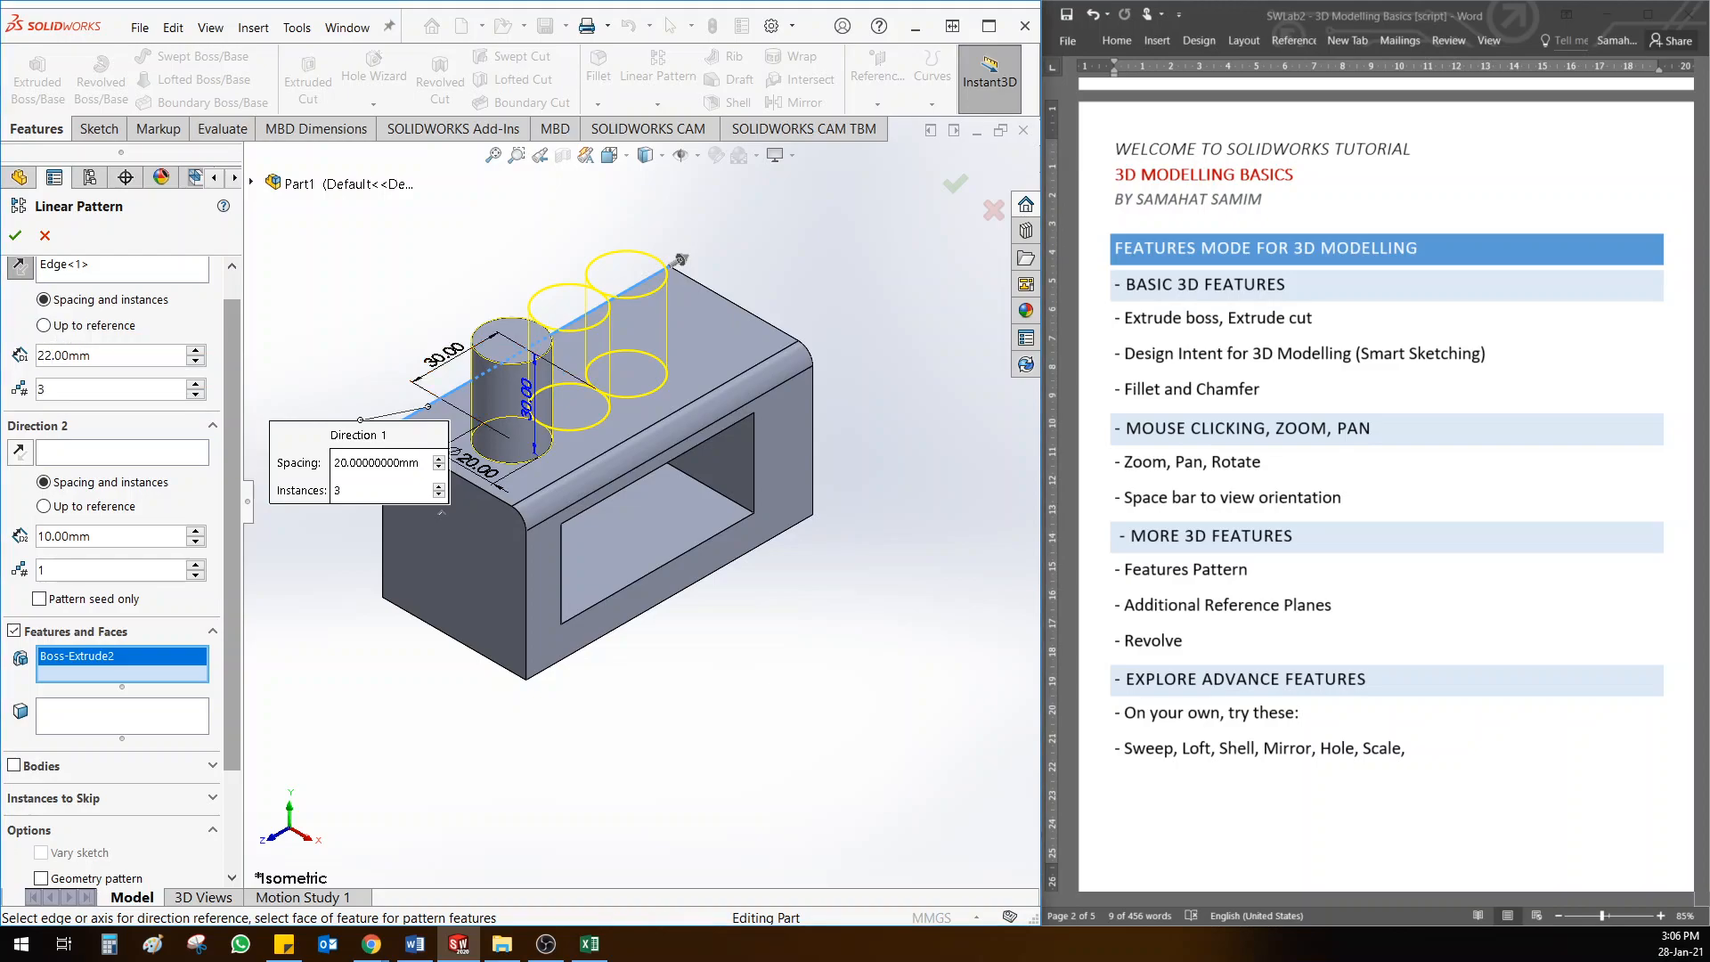
click(195, 384)
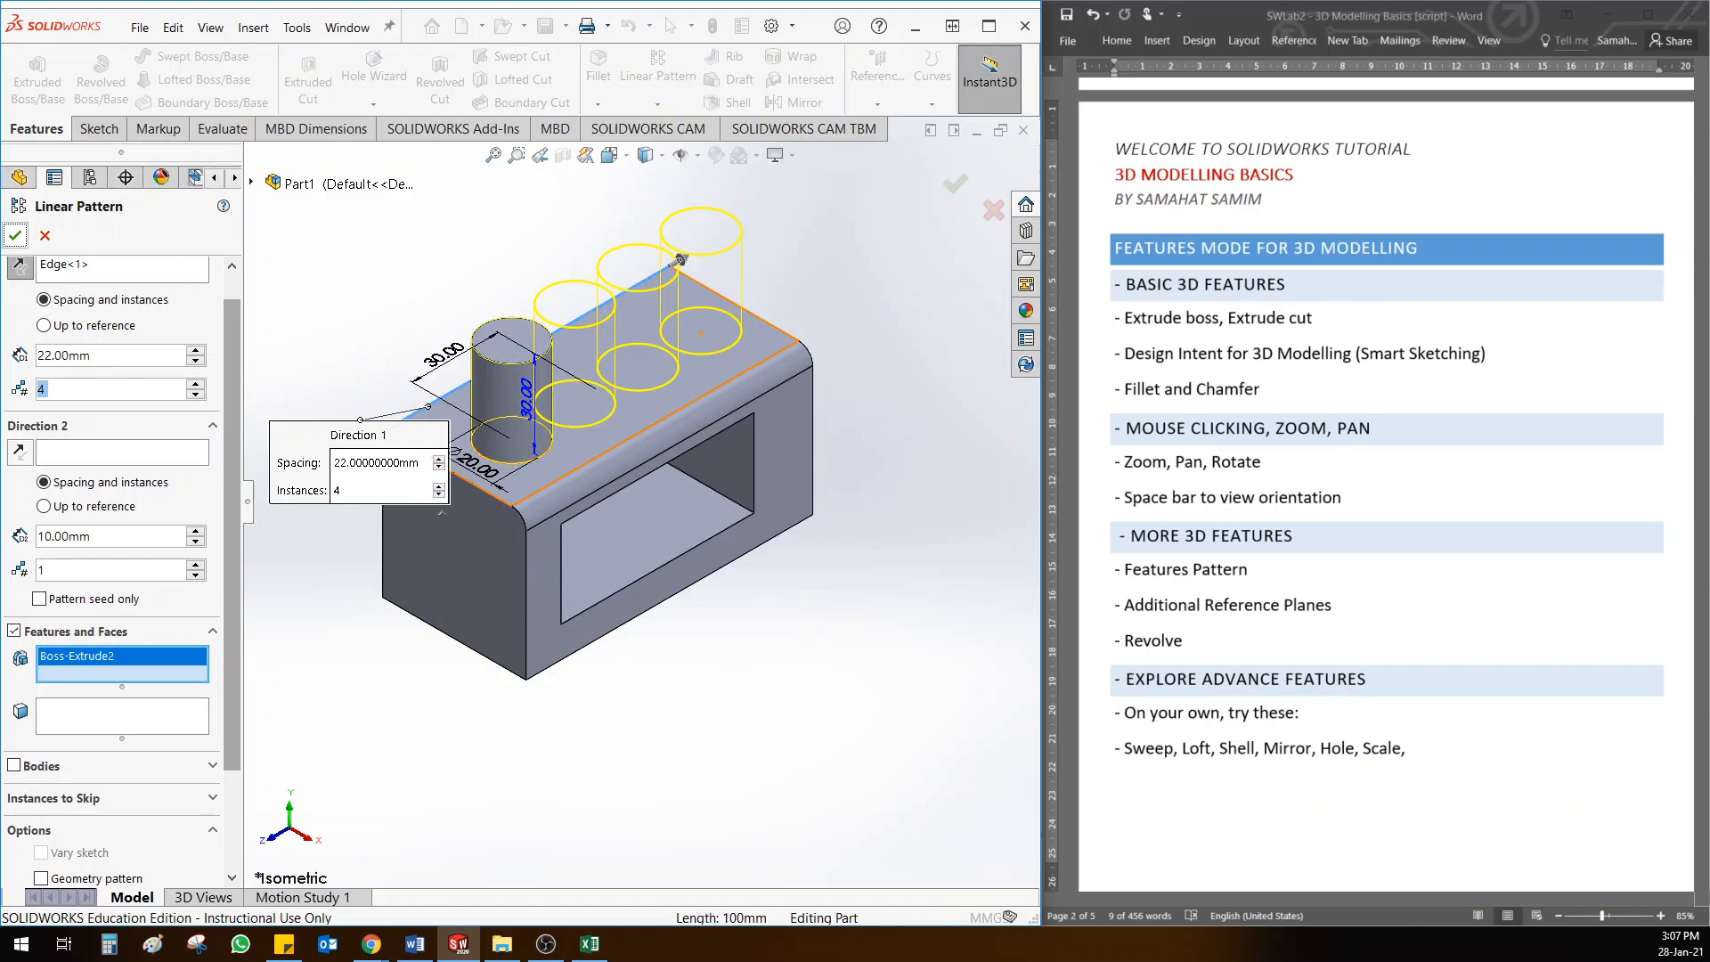
key(Return)
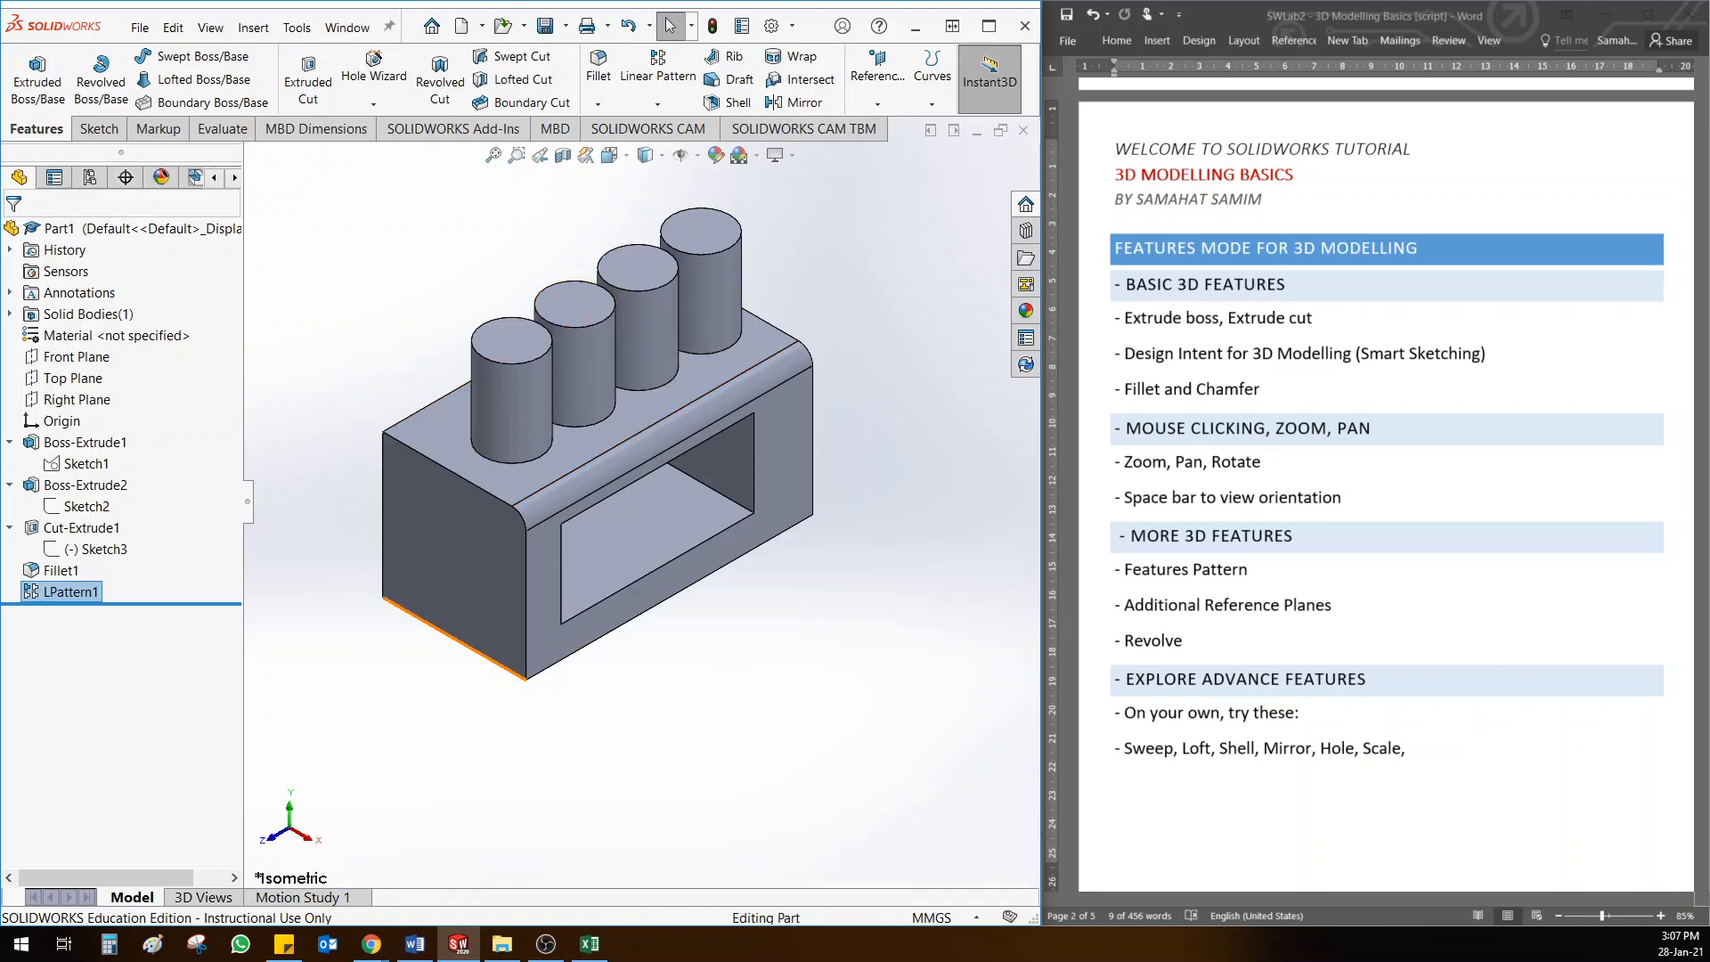
Sketch a five-sided polygon on the block's uncut long side face, near an upper corner, with an inscribed circle about 8 mm in diameter.
middle_drag(446, 695, 780, 684)
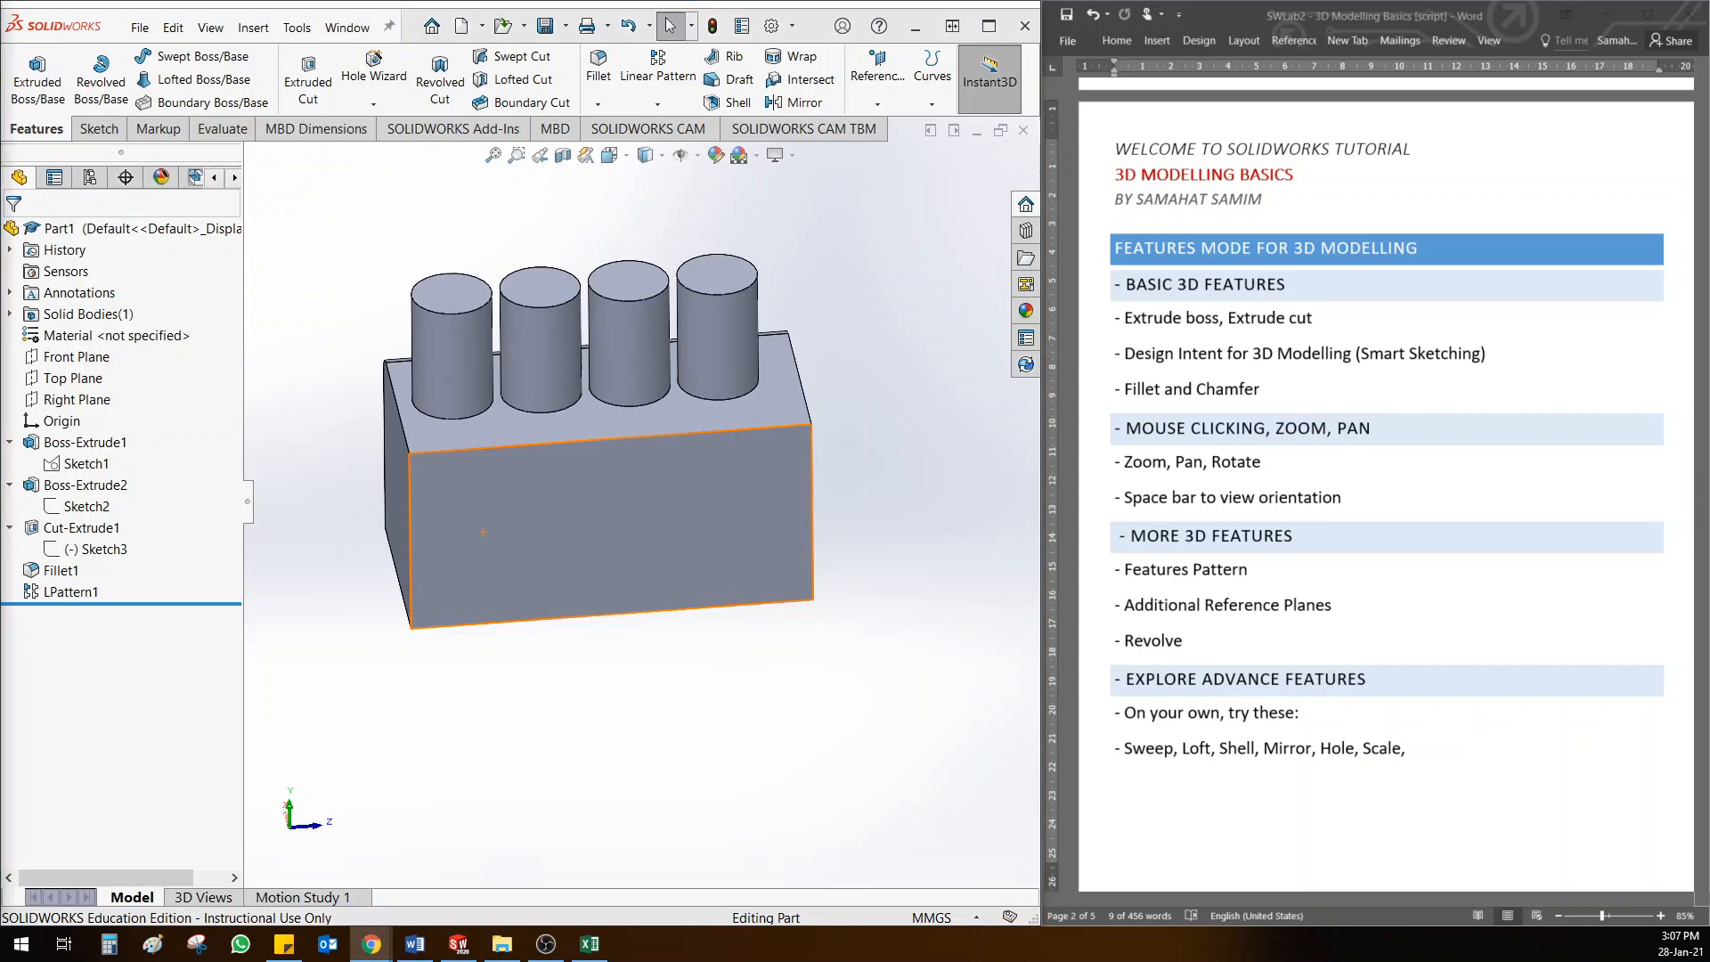
click(455, 501)
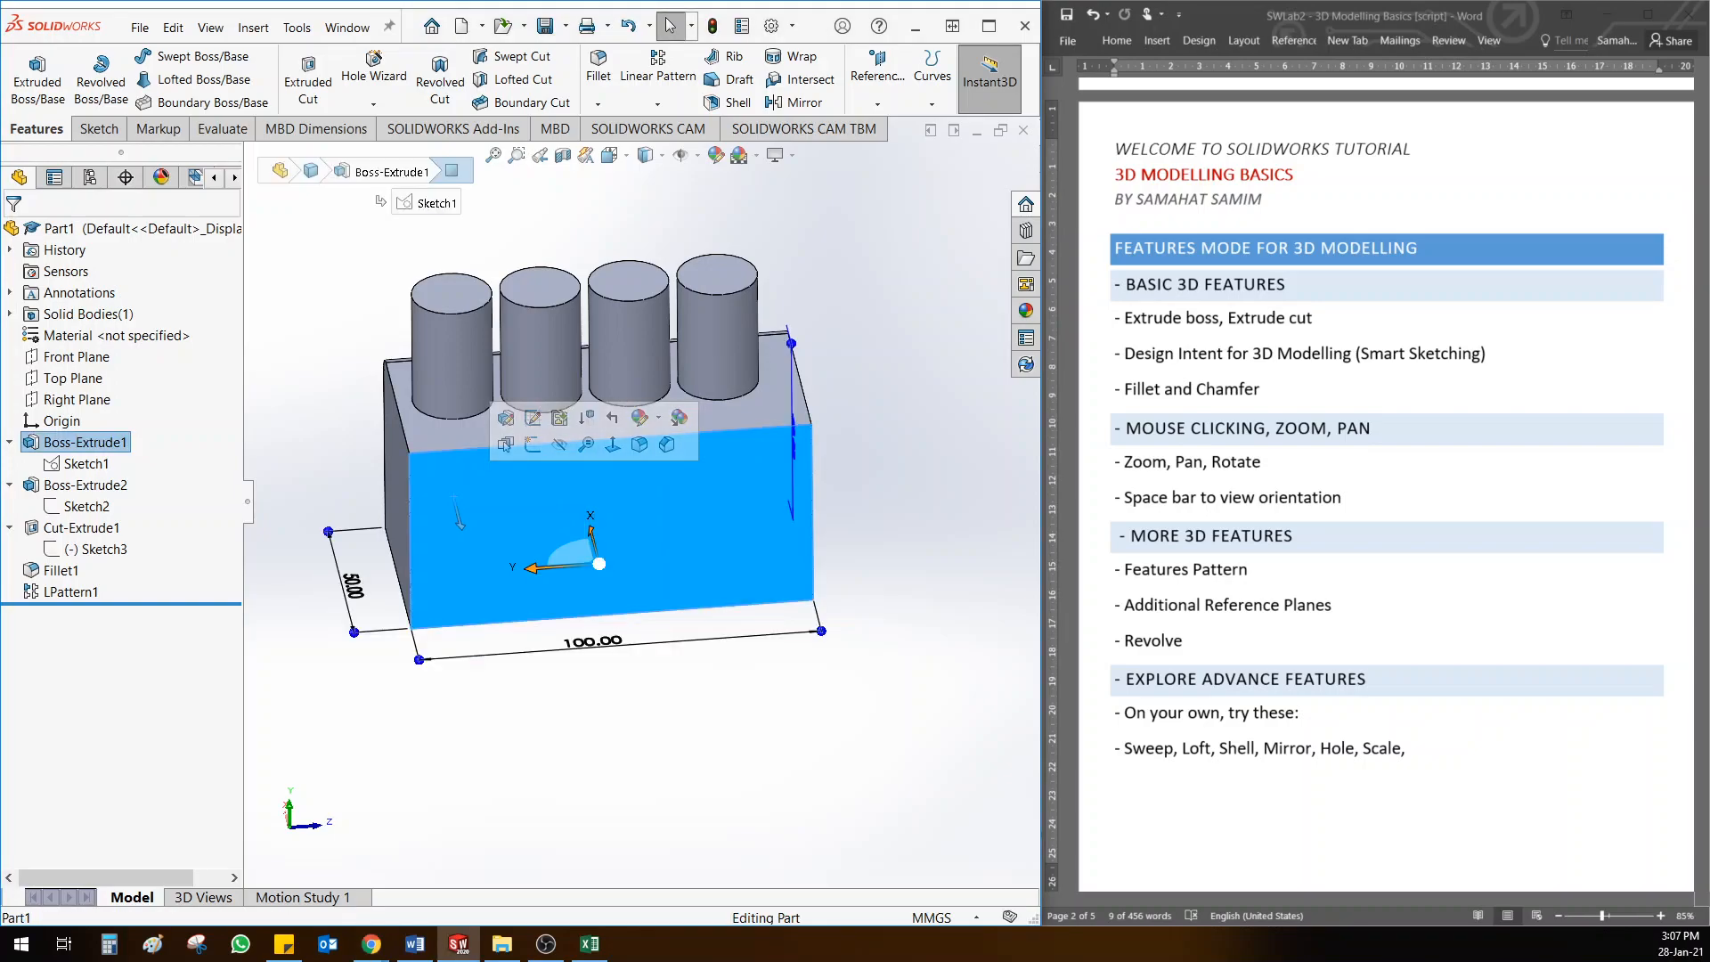
click(99, 129)
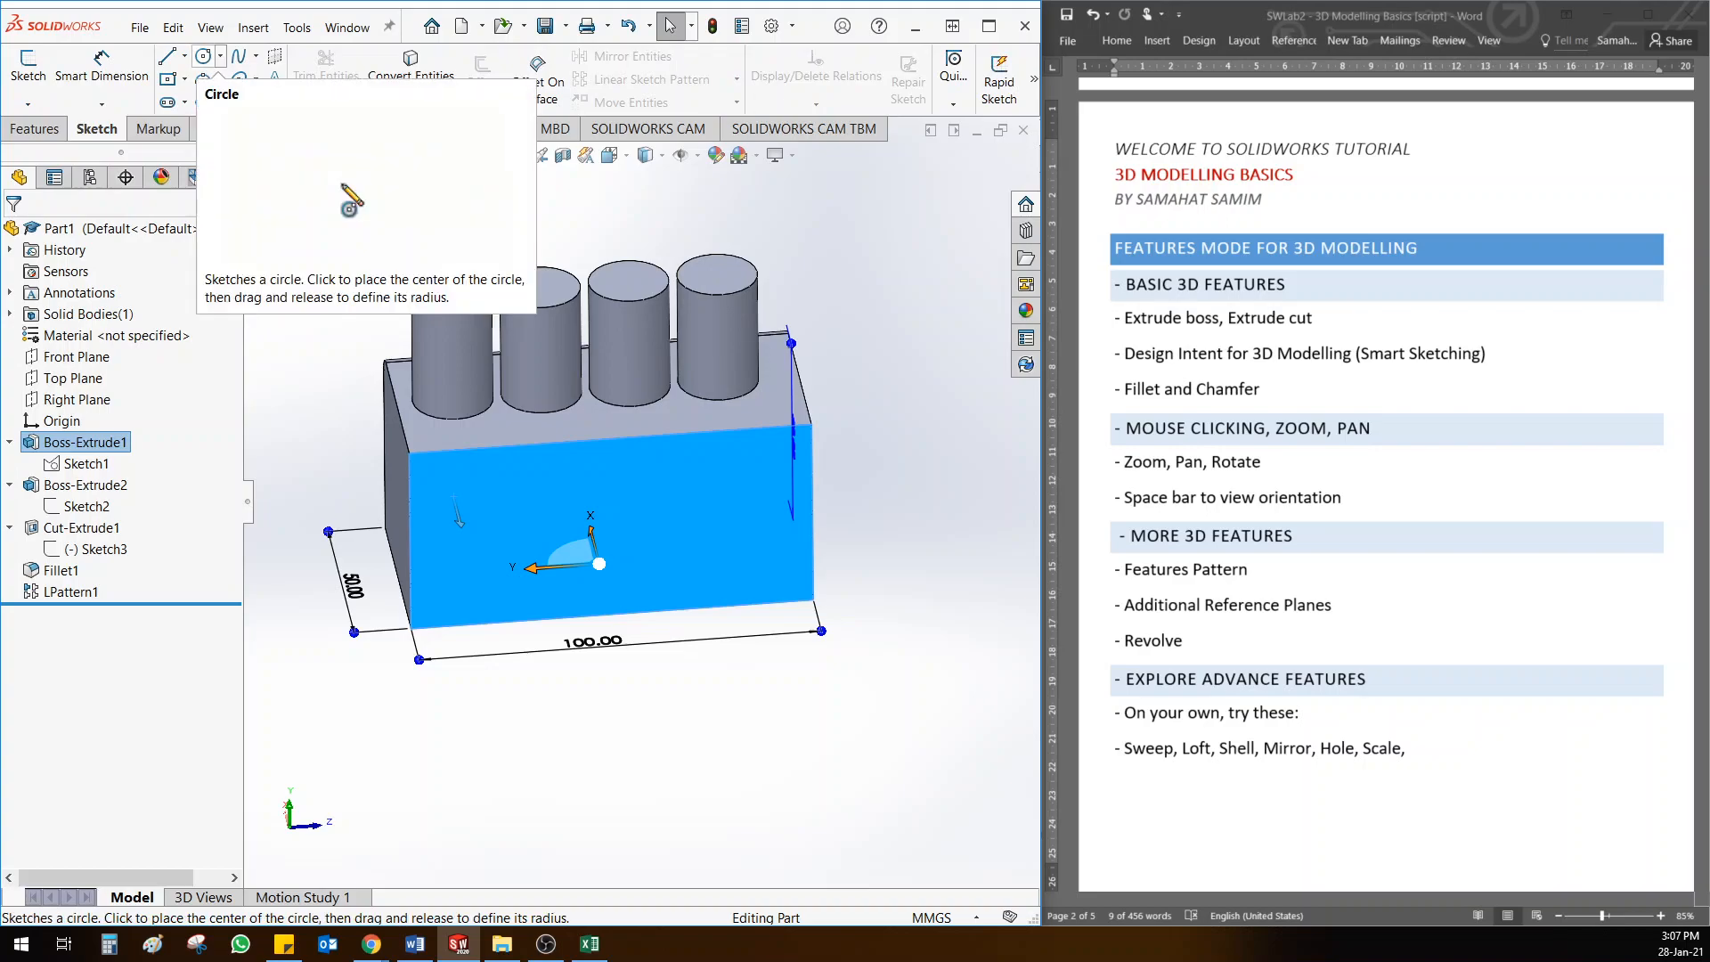
click(203, 101)
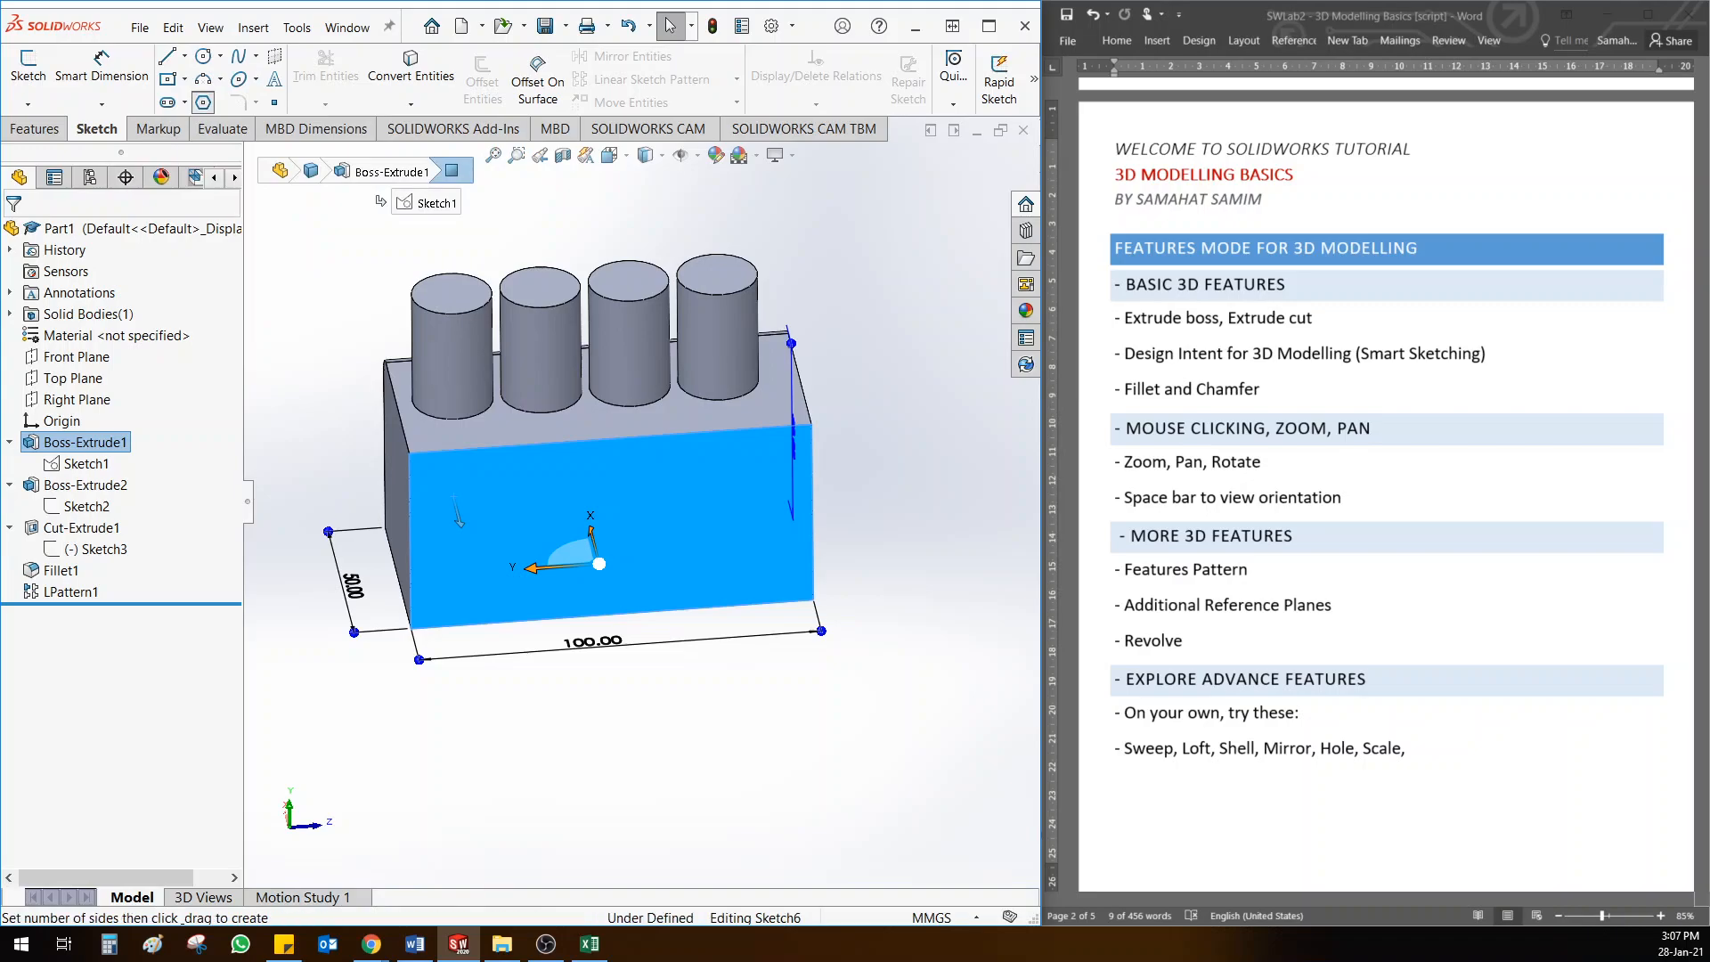
double_click(53, 352)
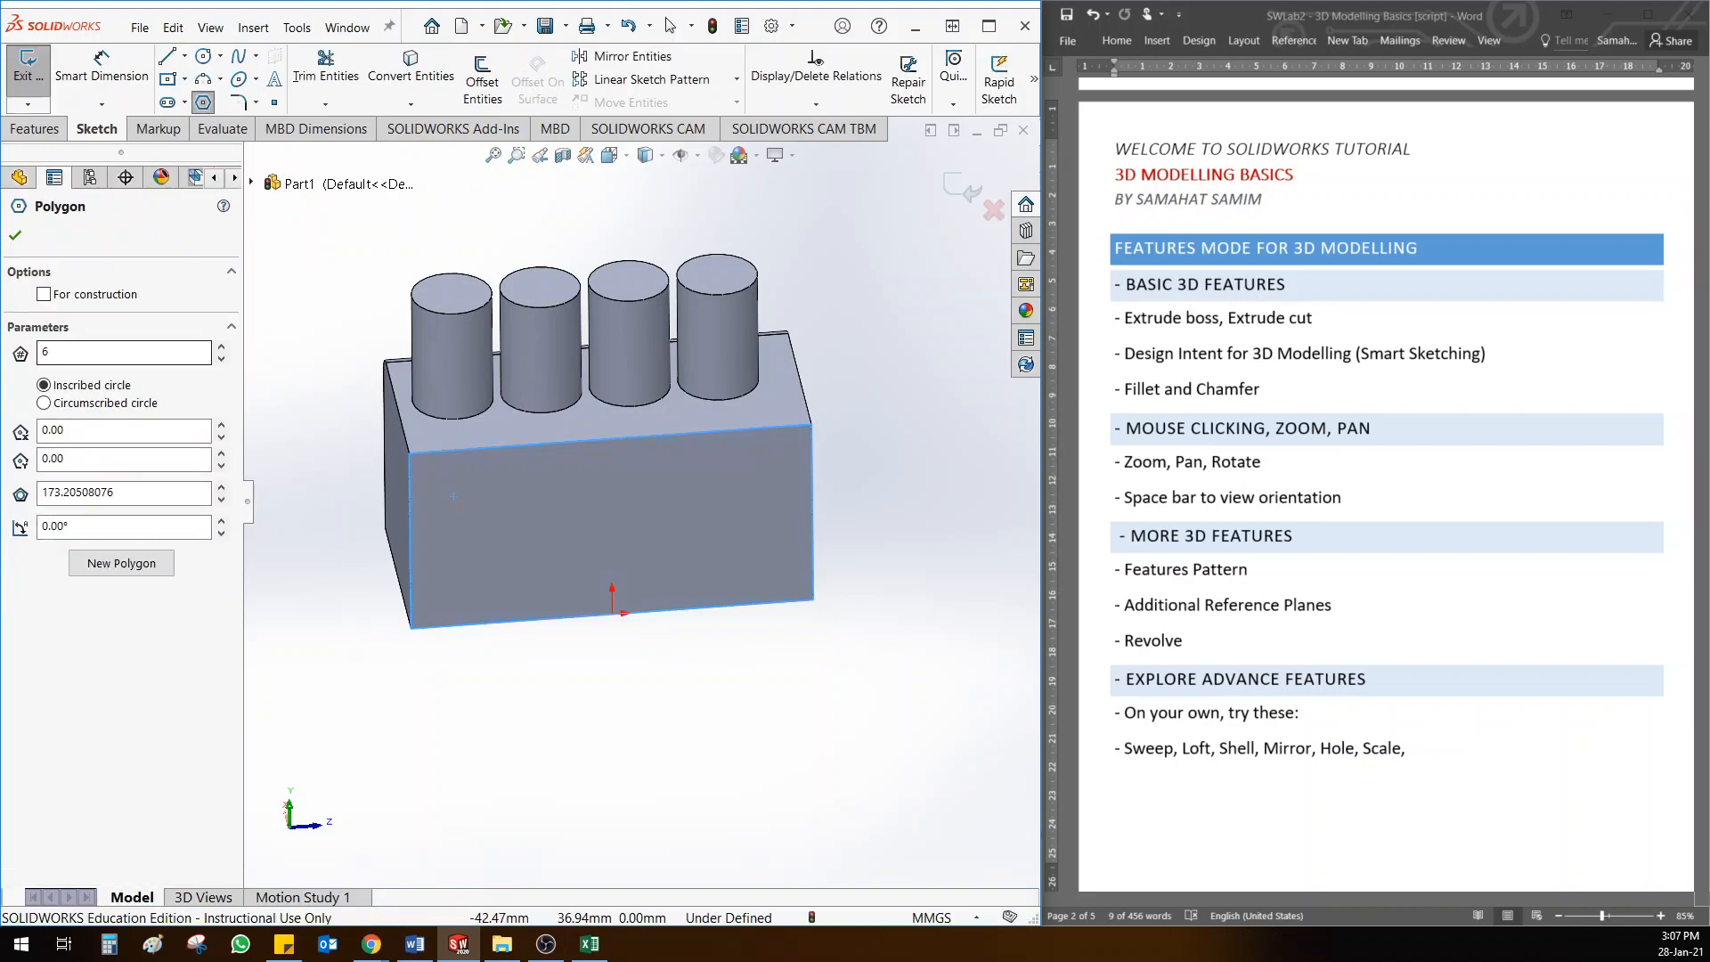
text(5)
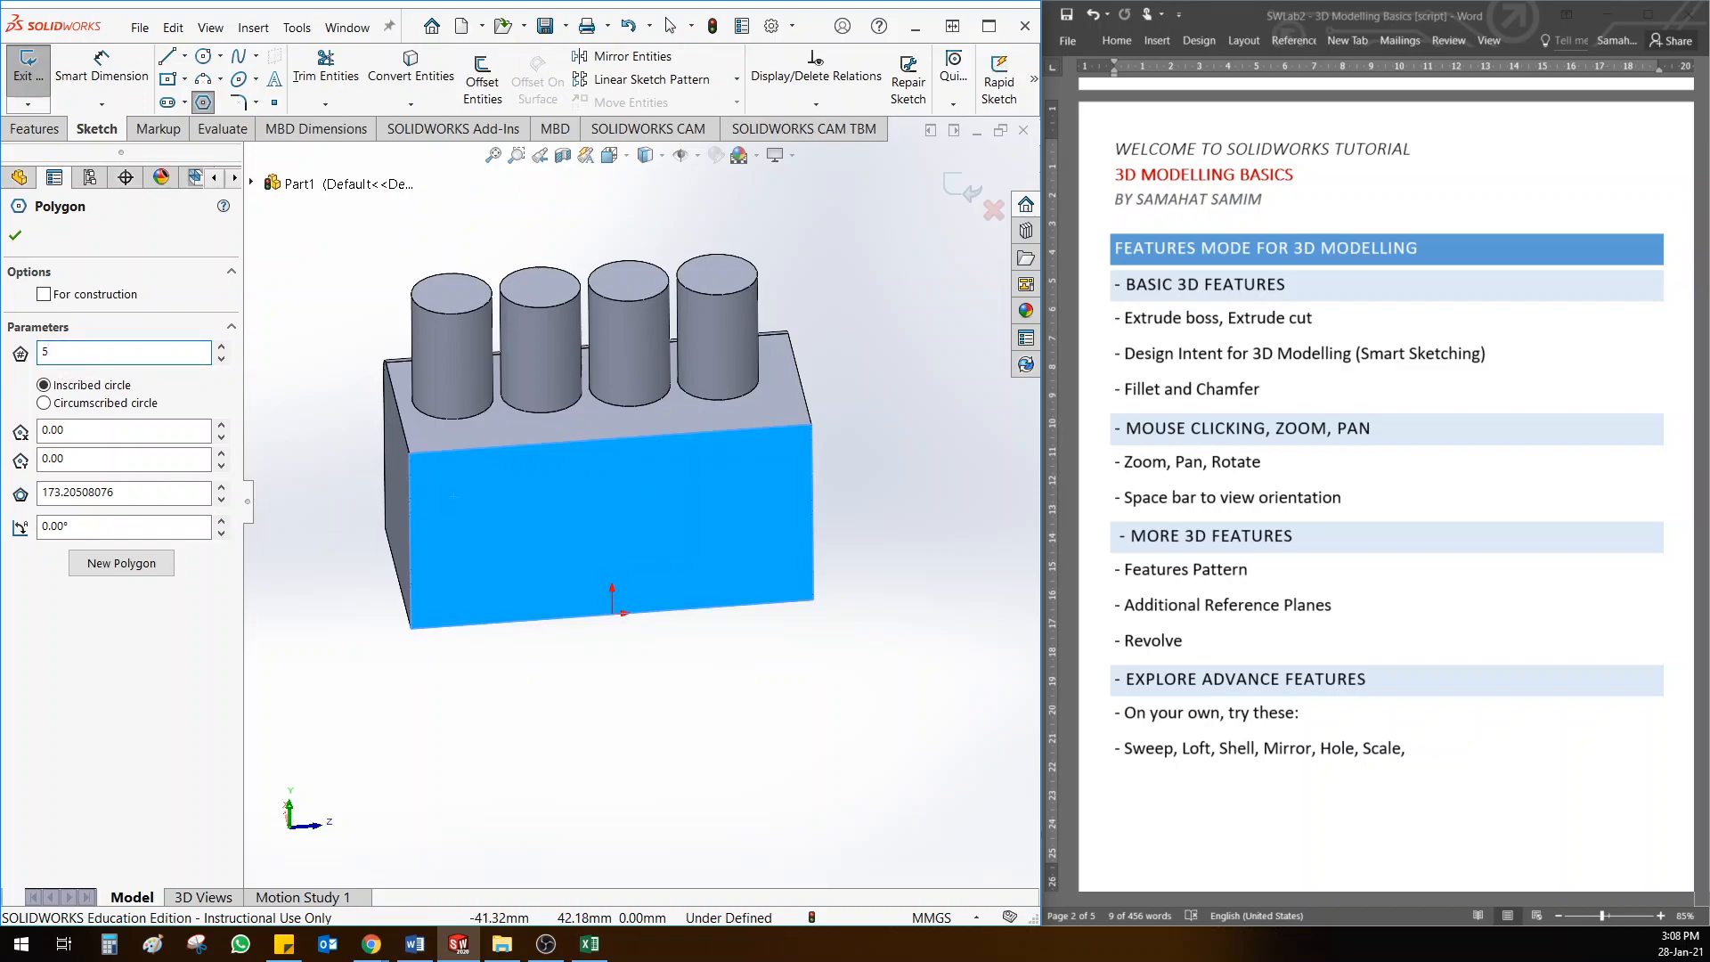
drag(440, 482, 444, 479)
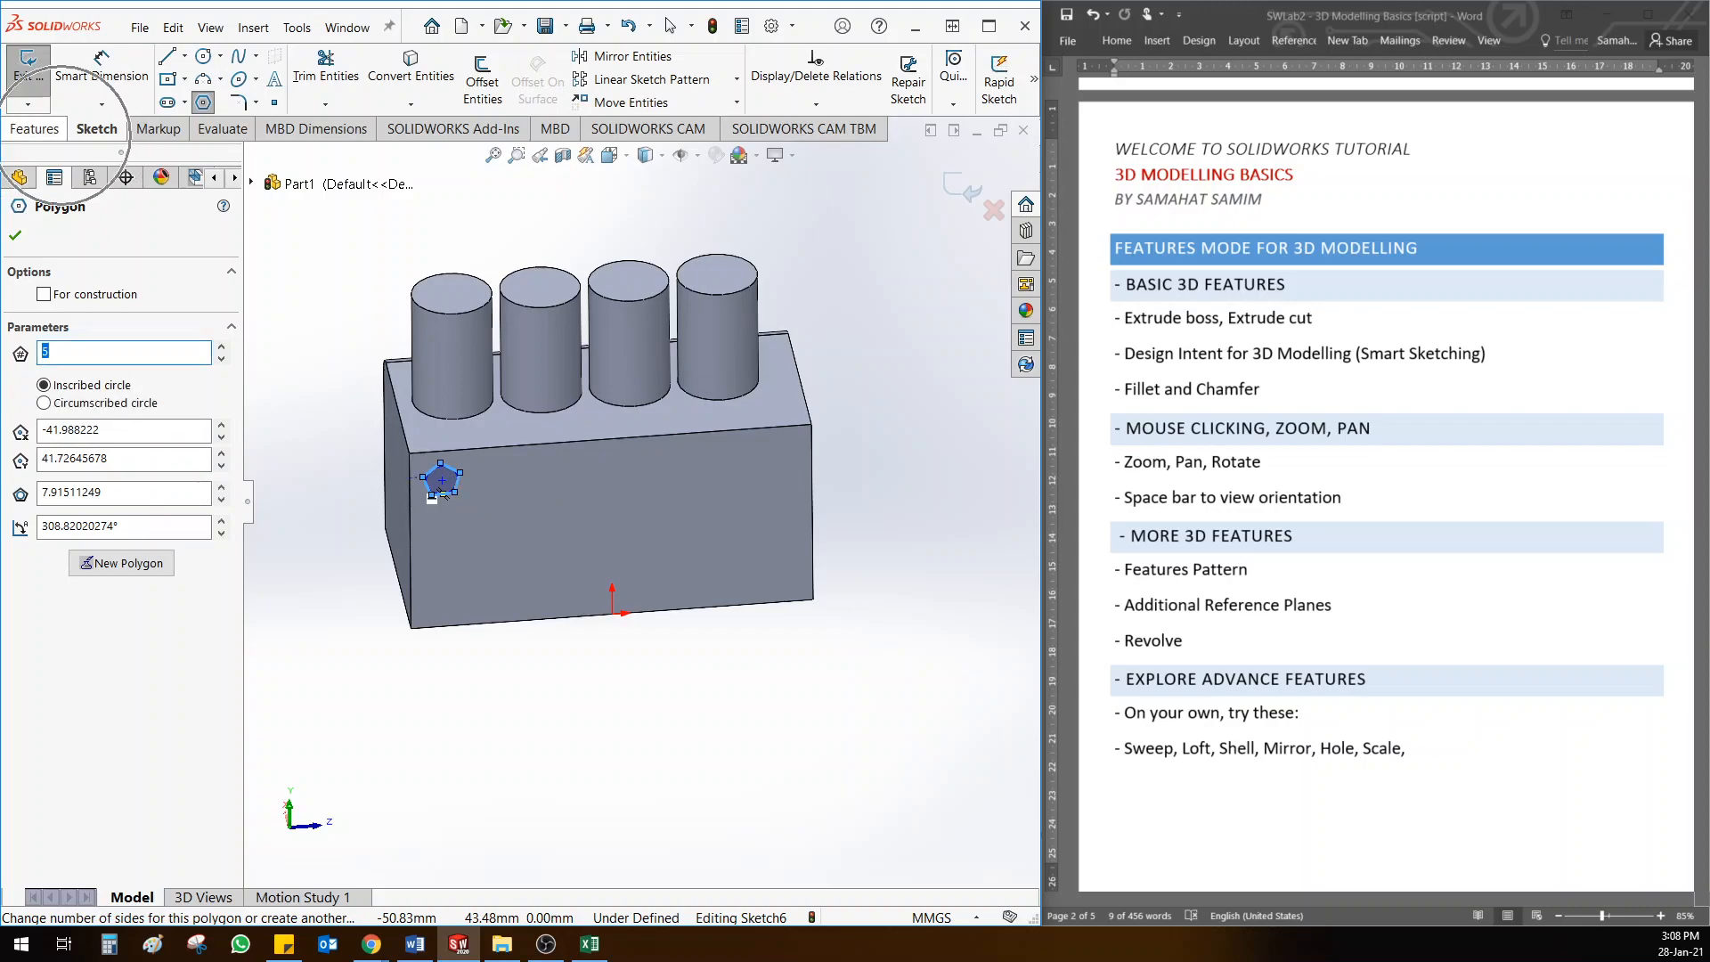
Cut-extrude the pentagon into the block with a blind depth of 5 mm.
click(48, 131)
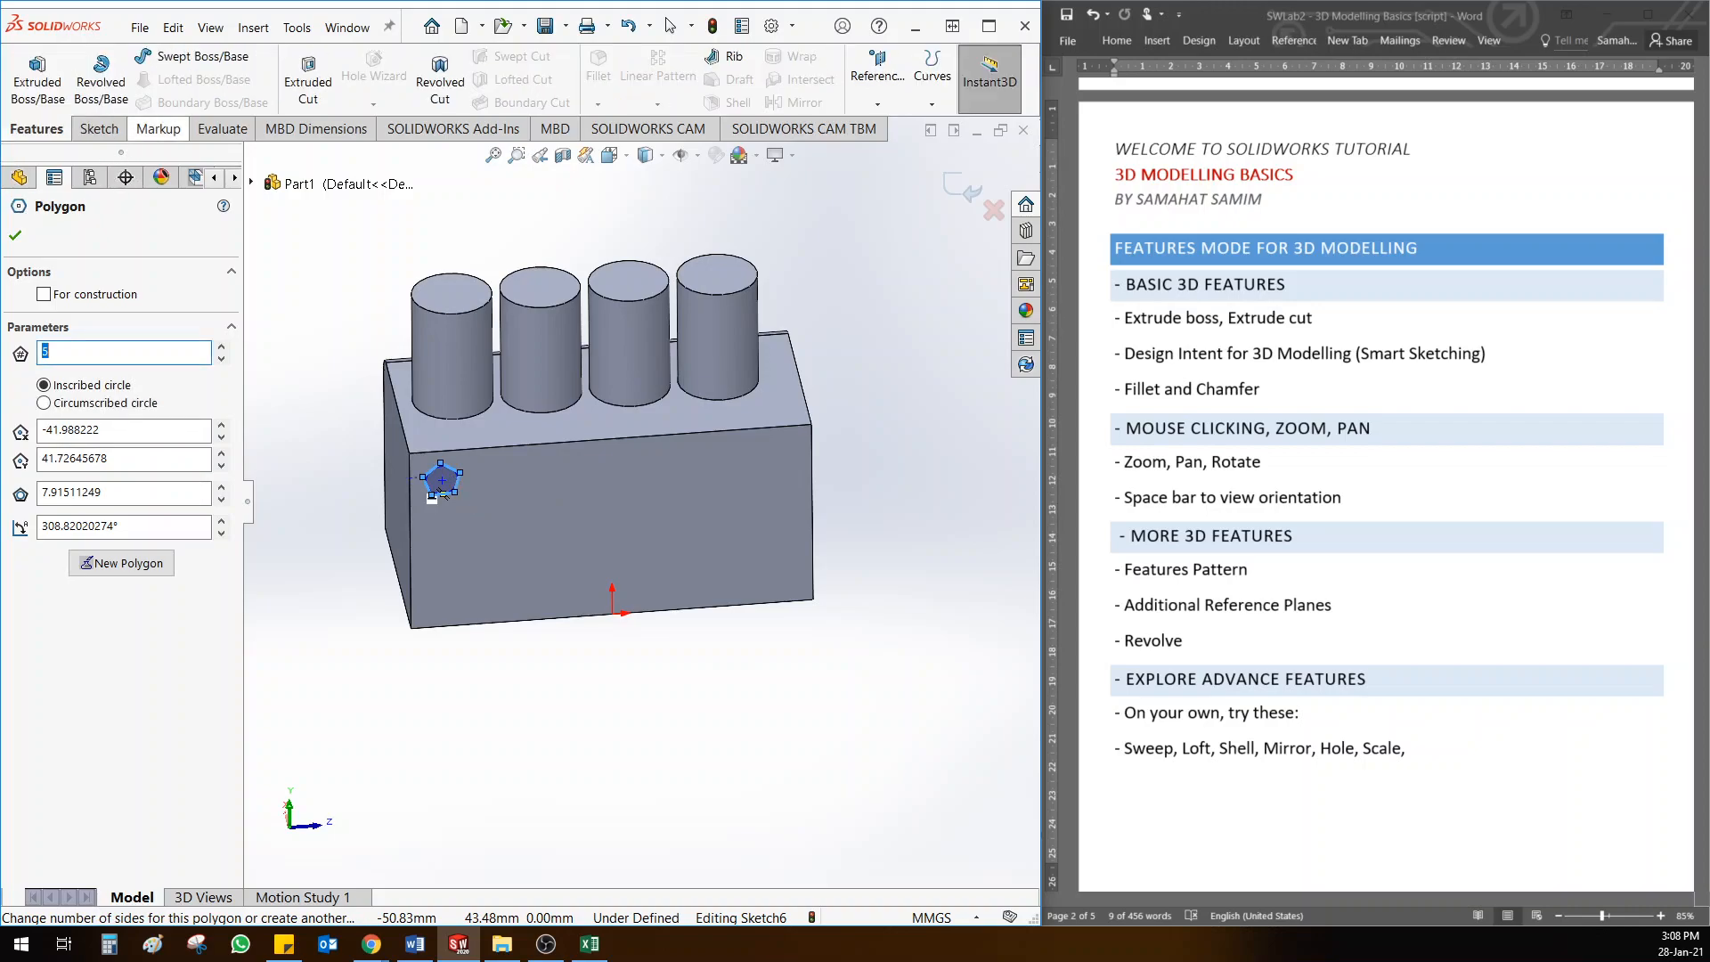
click(306, 89)
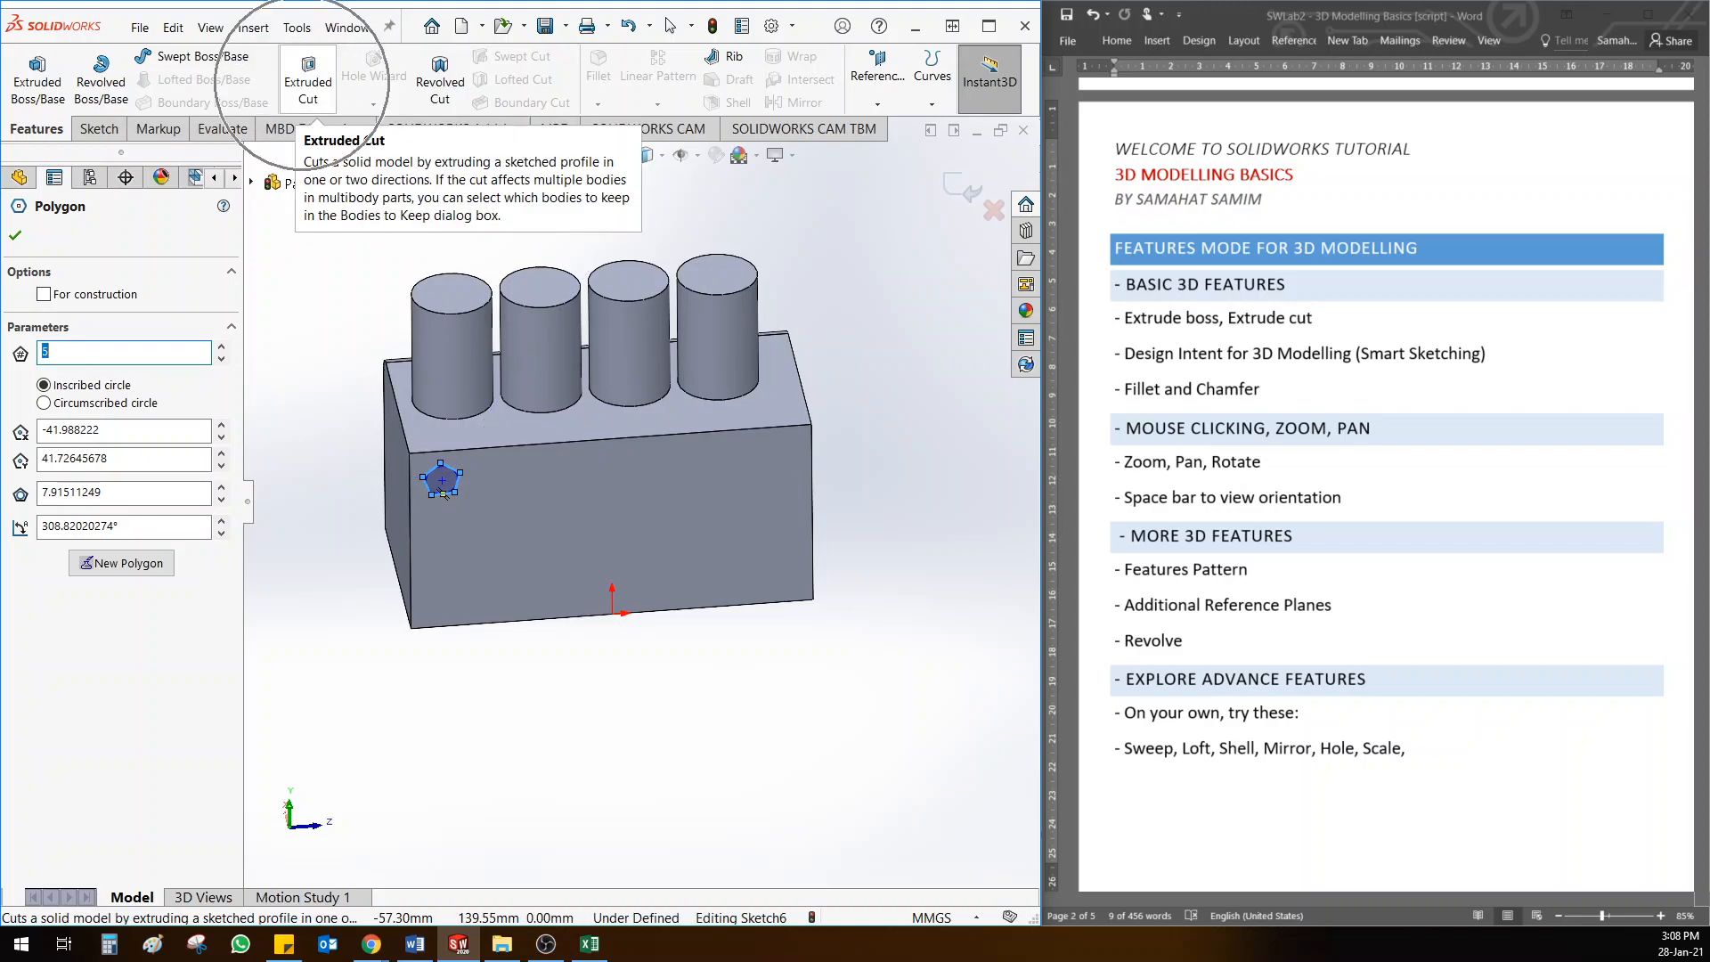
click(306, 90)
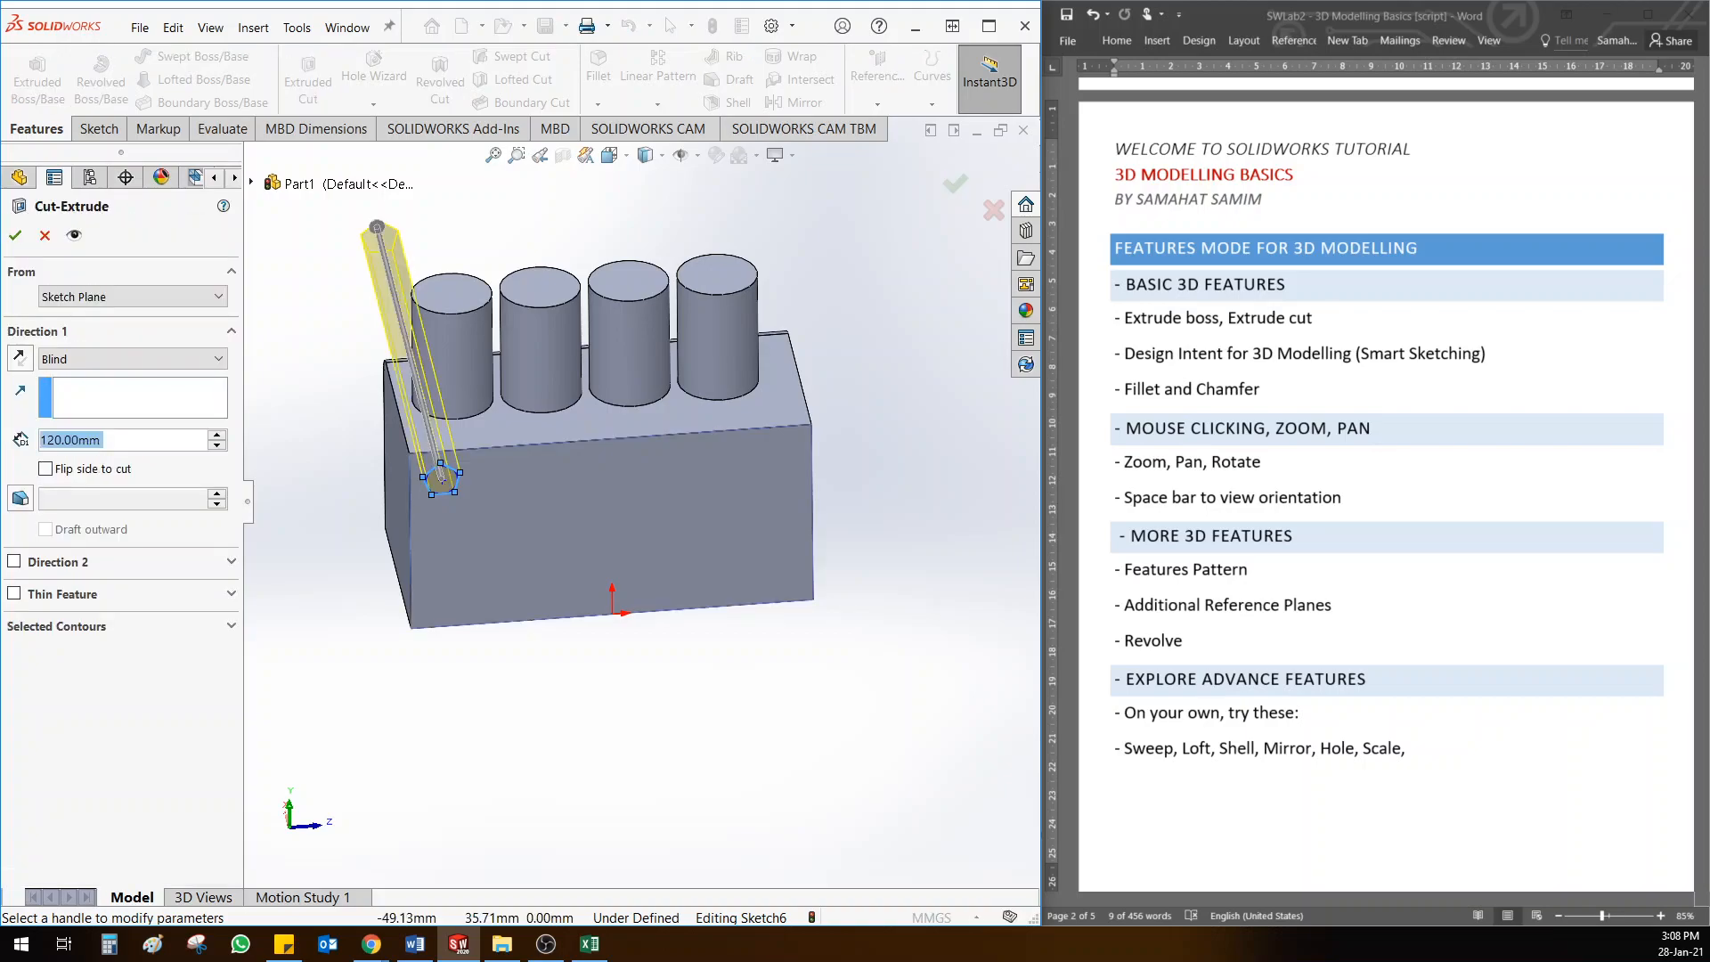
middle_drag(333, 486, 449, 456)
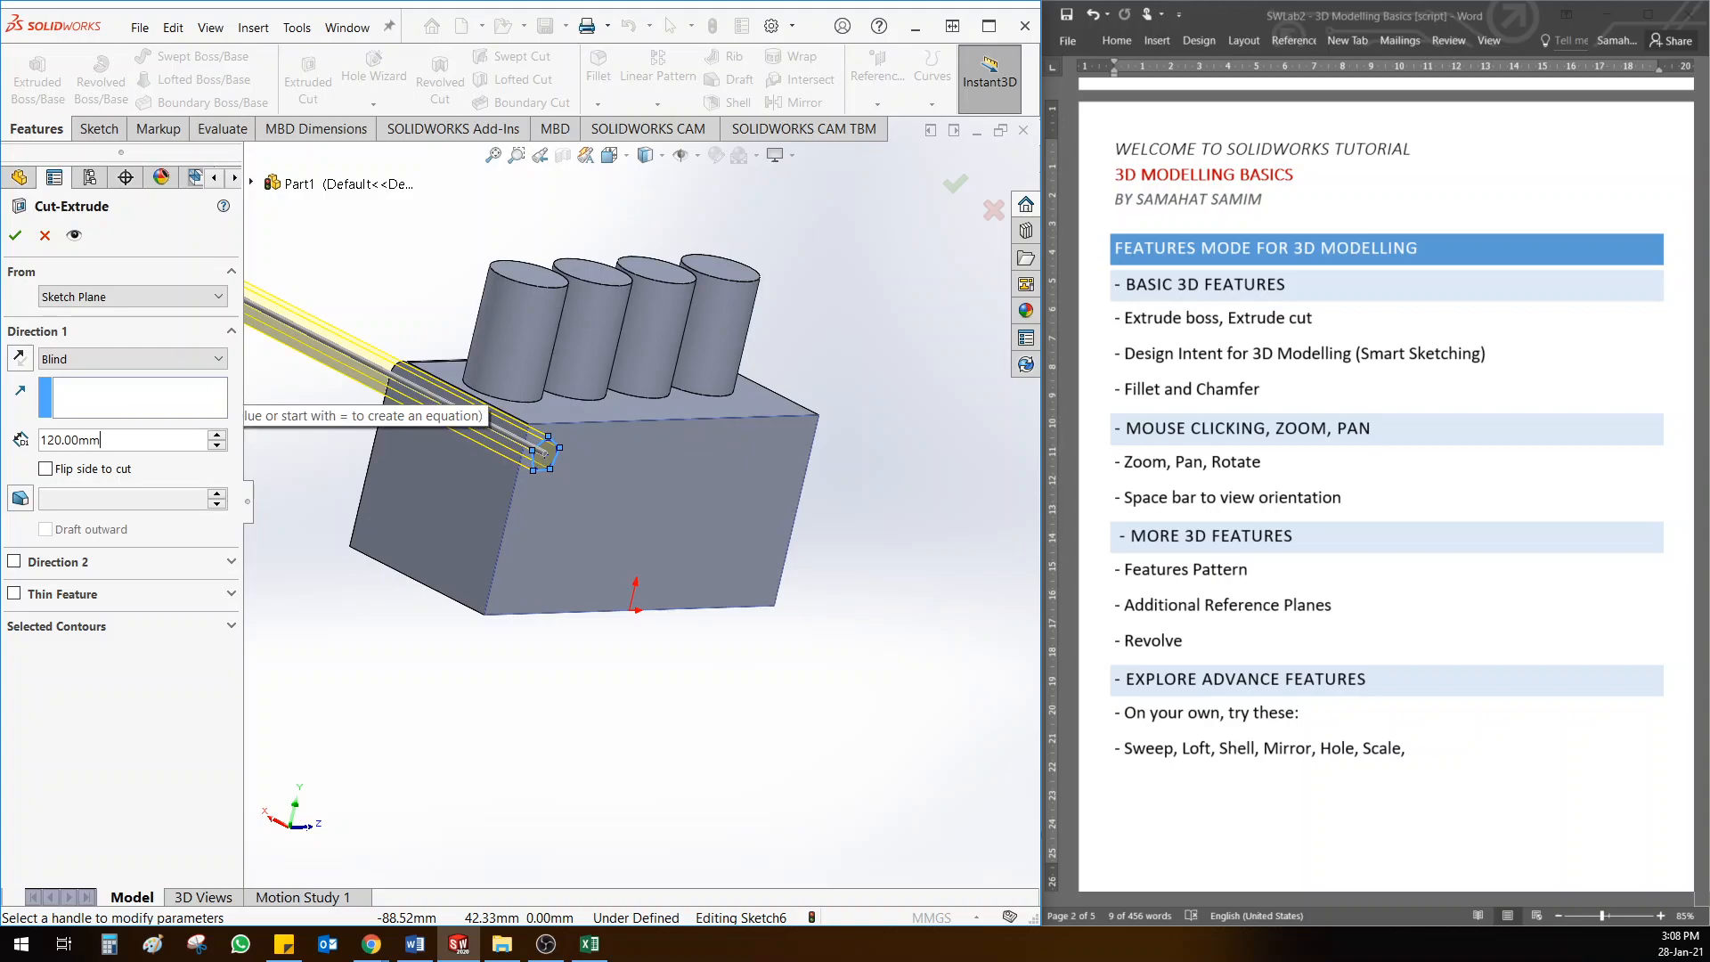
drag(102, 440, 40, 440)
text(5mm)
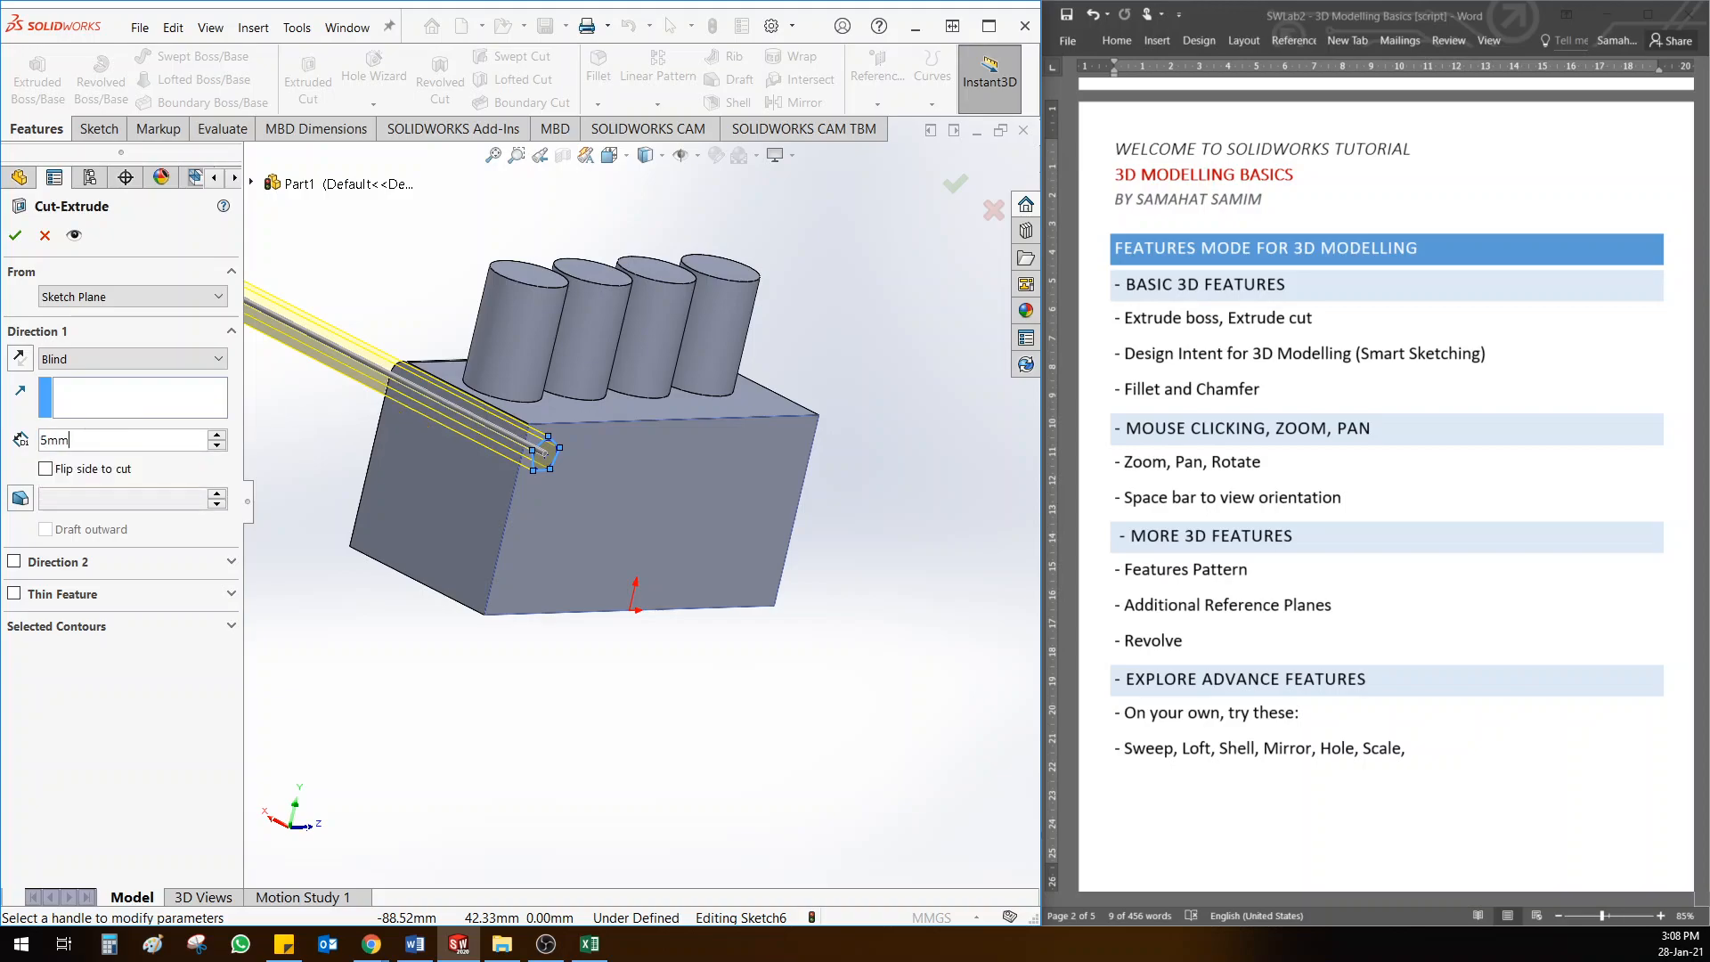
click(15, 235)
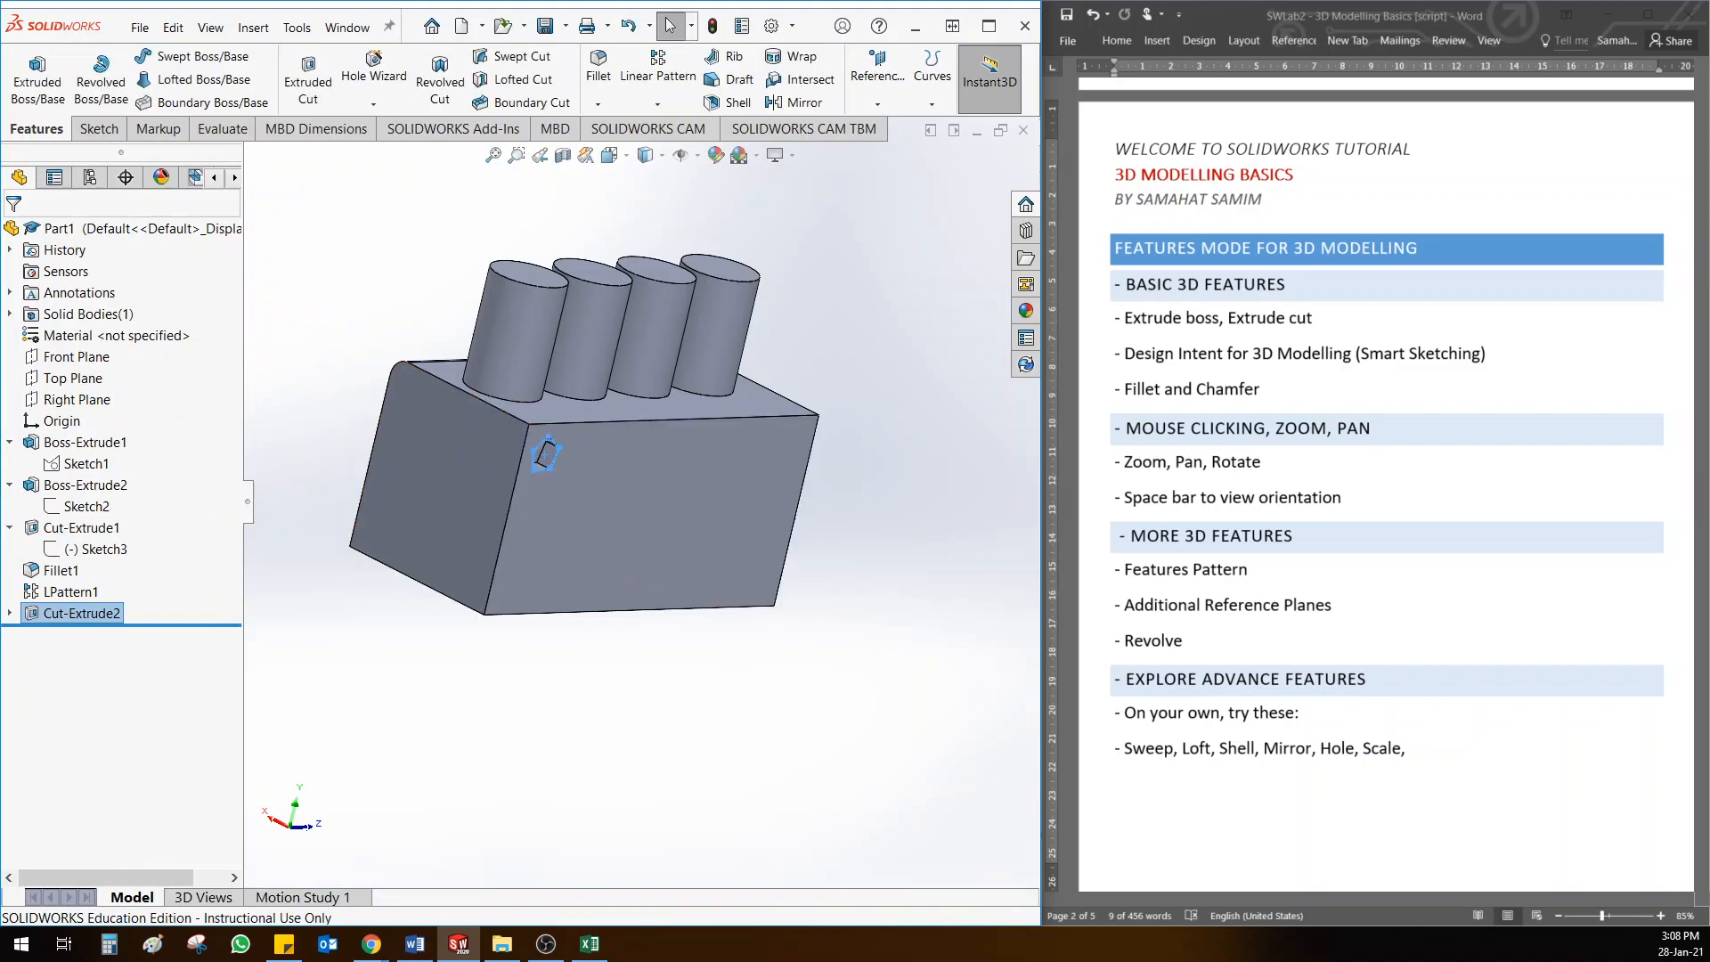
middle_drag(623, 499, 577, 487)
middle_drag(474, 431, 467, 431)
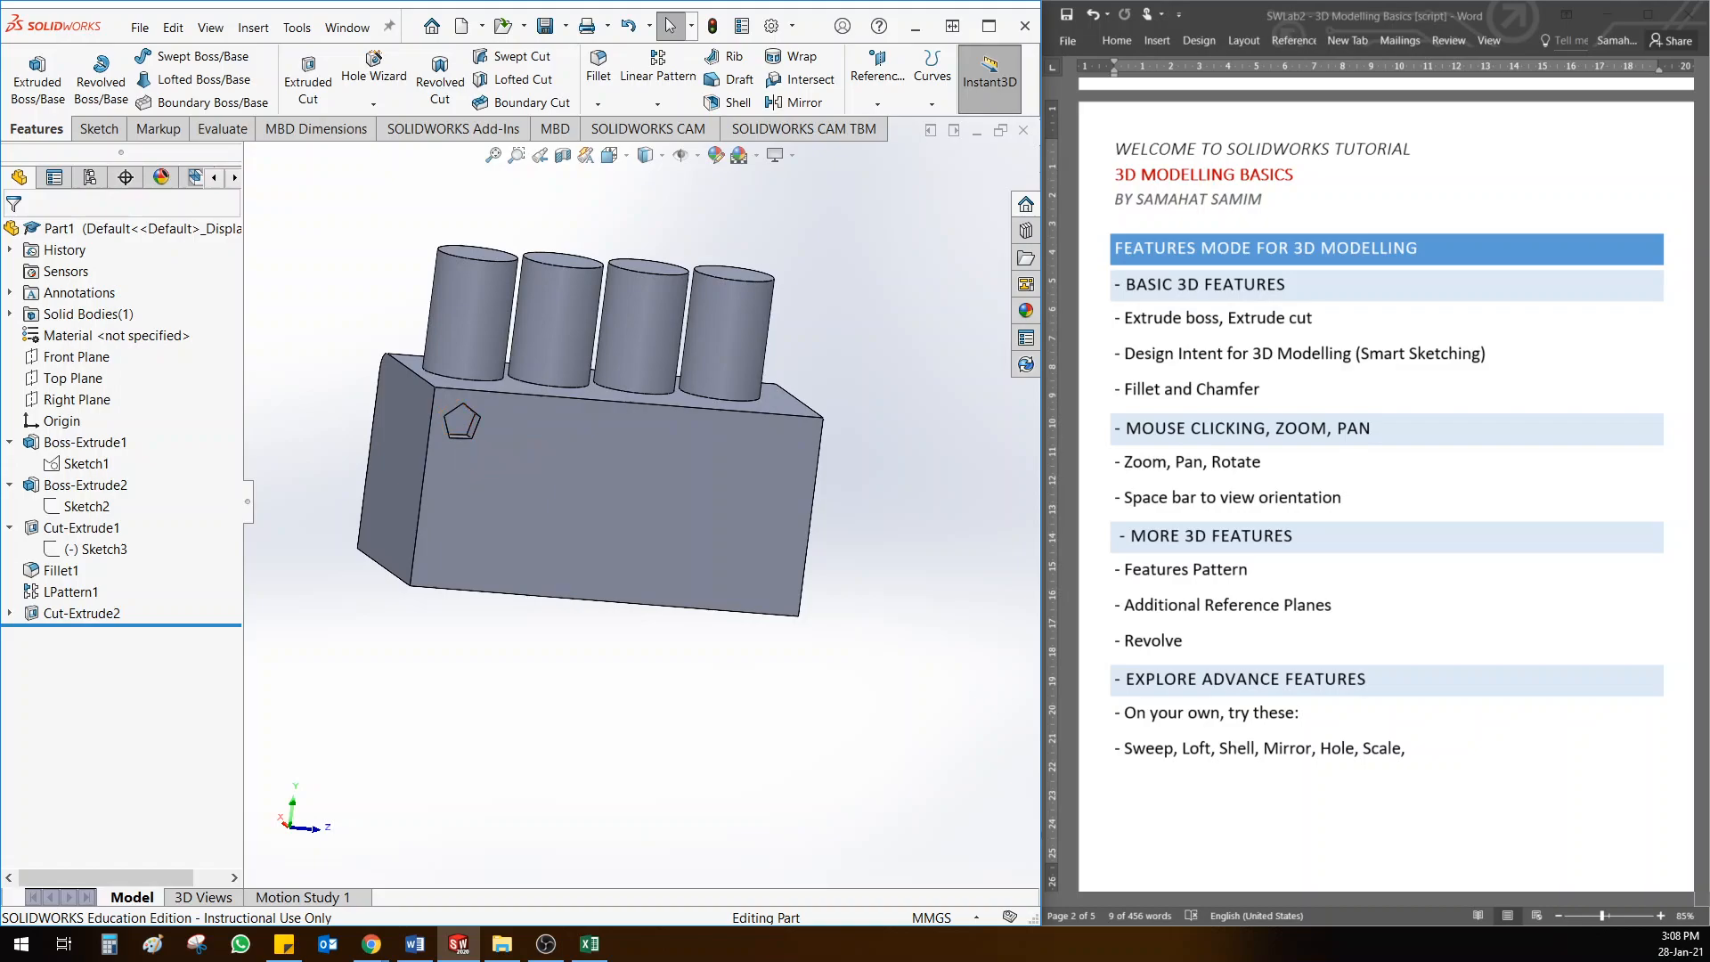
middle_drag(552, 481, 466, 486)
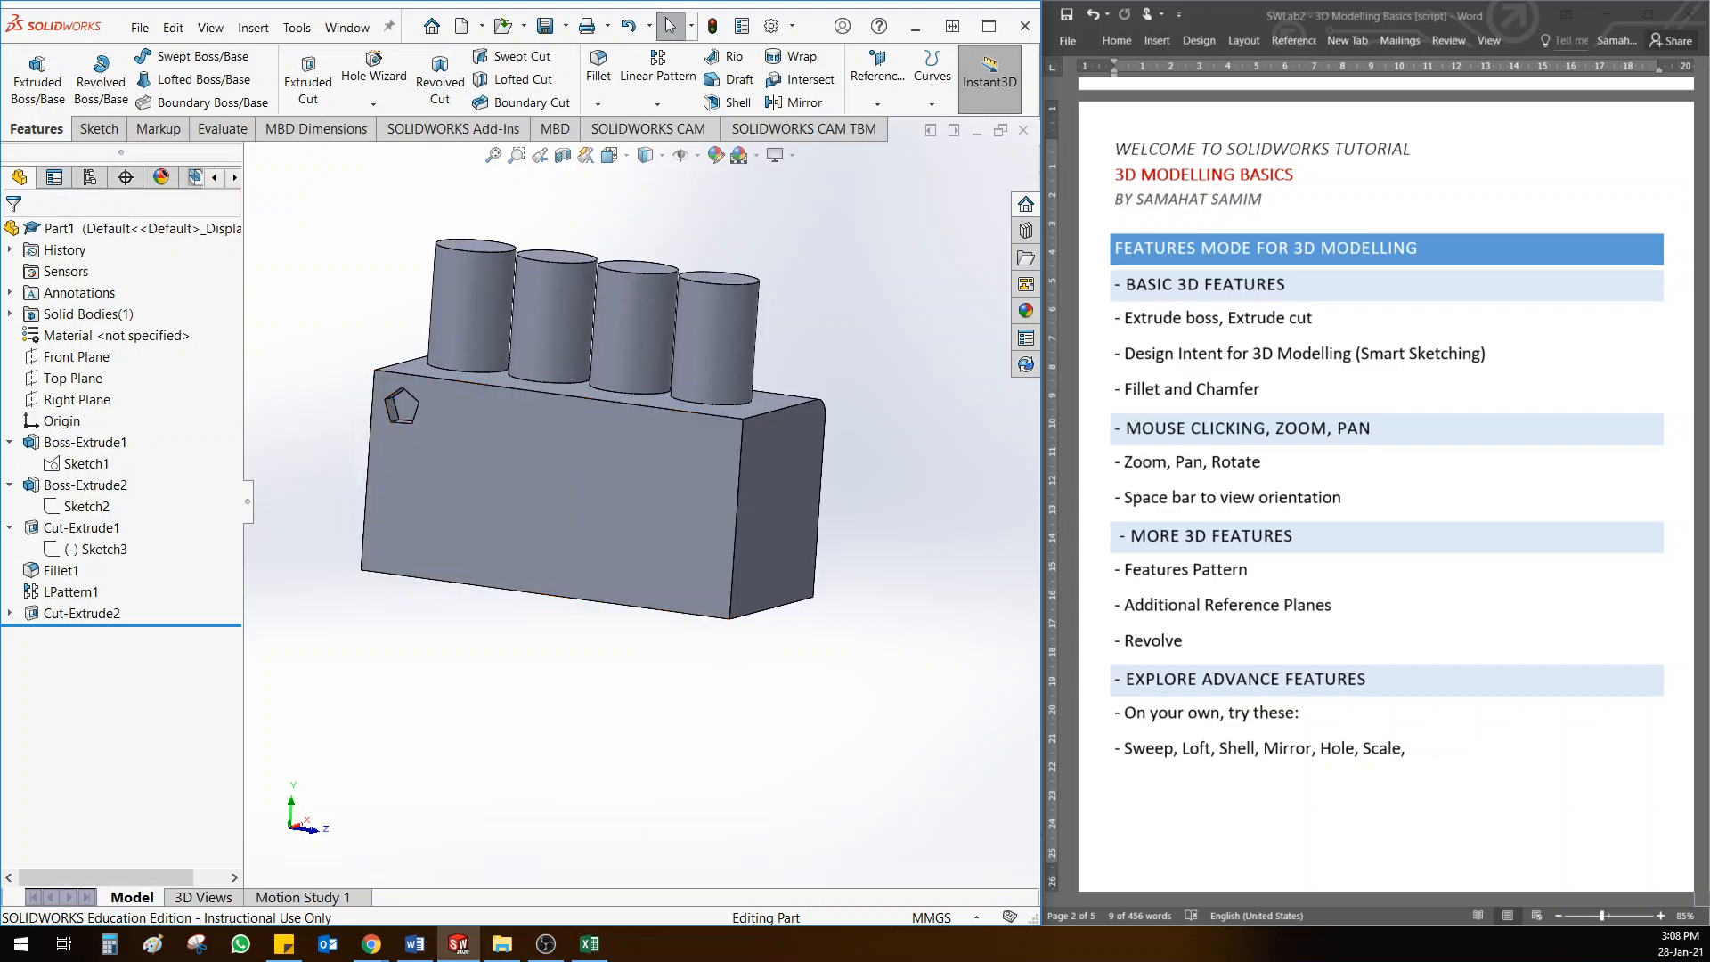
middle_drag(499, 481, 530, 504)
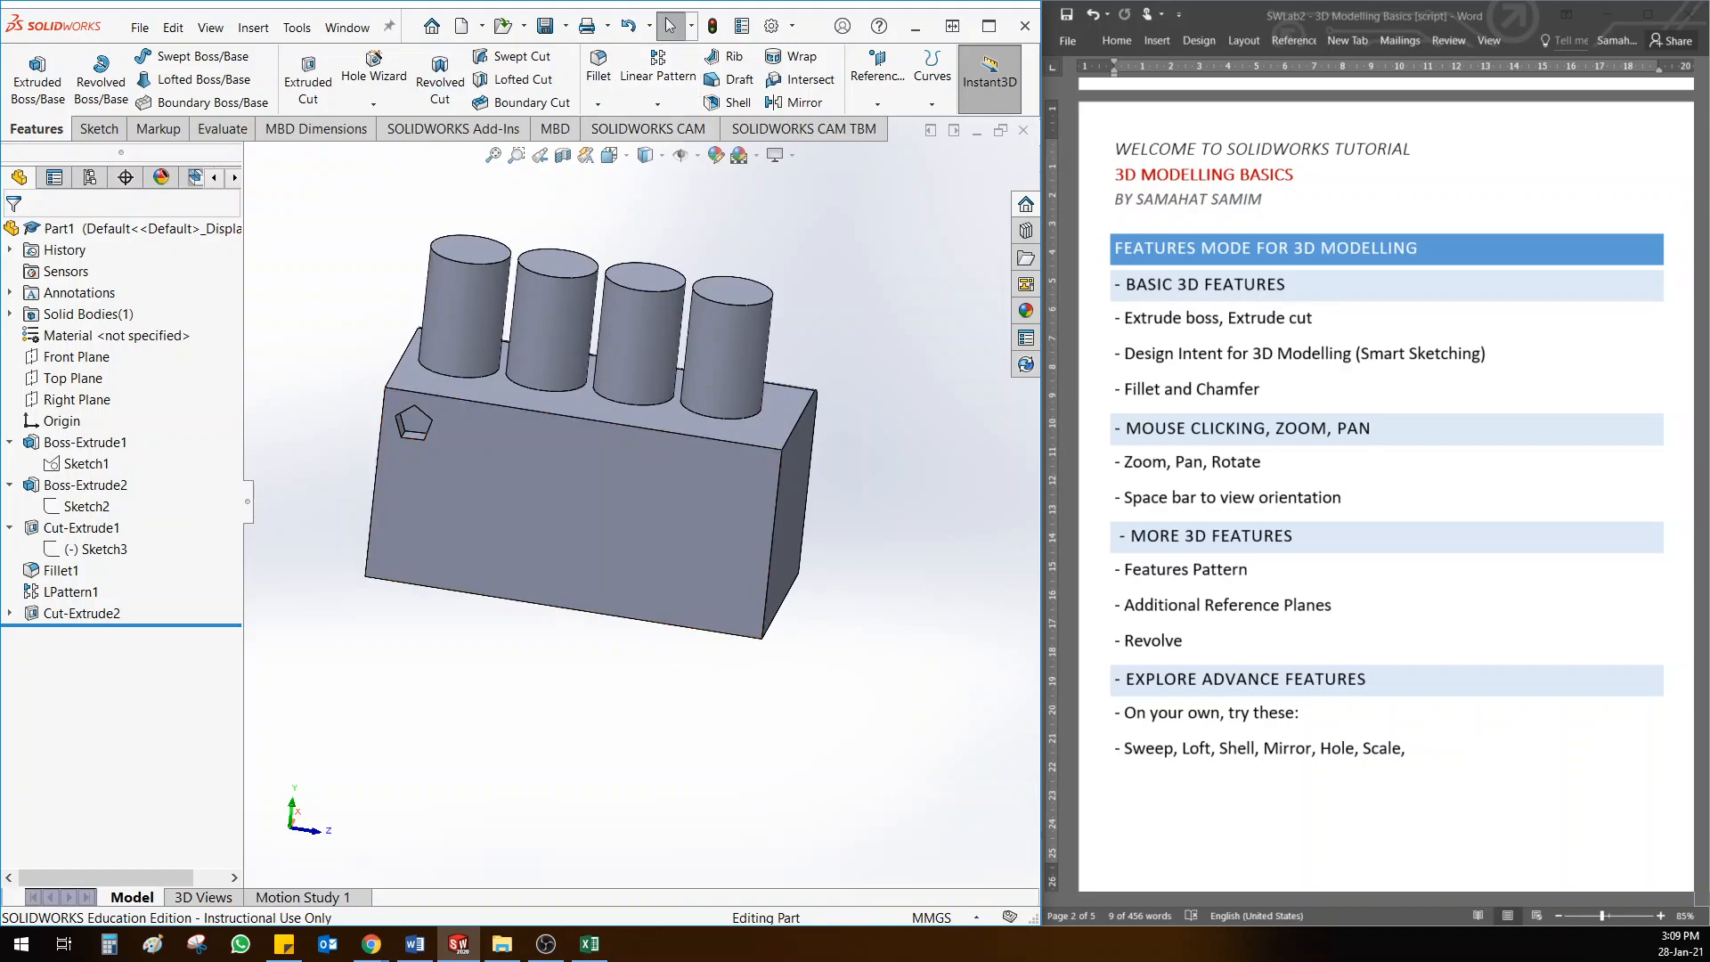
drag(1126, 678, 1310, 712)
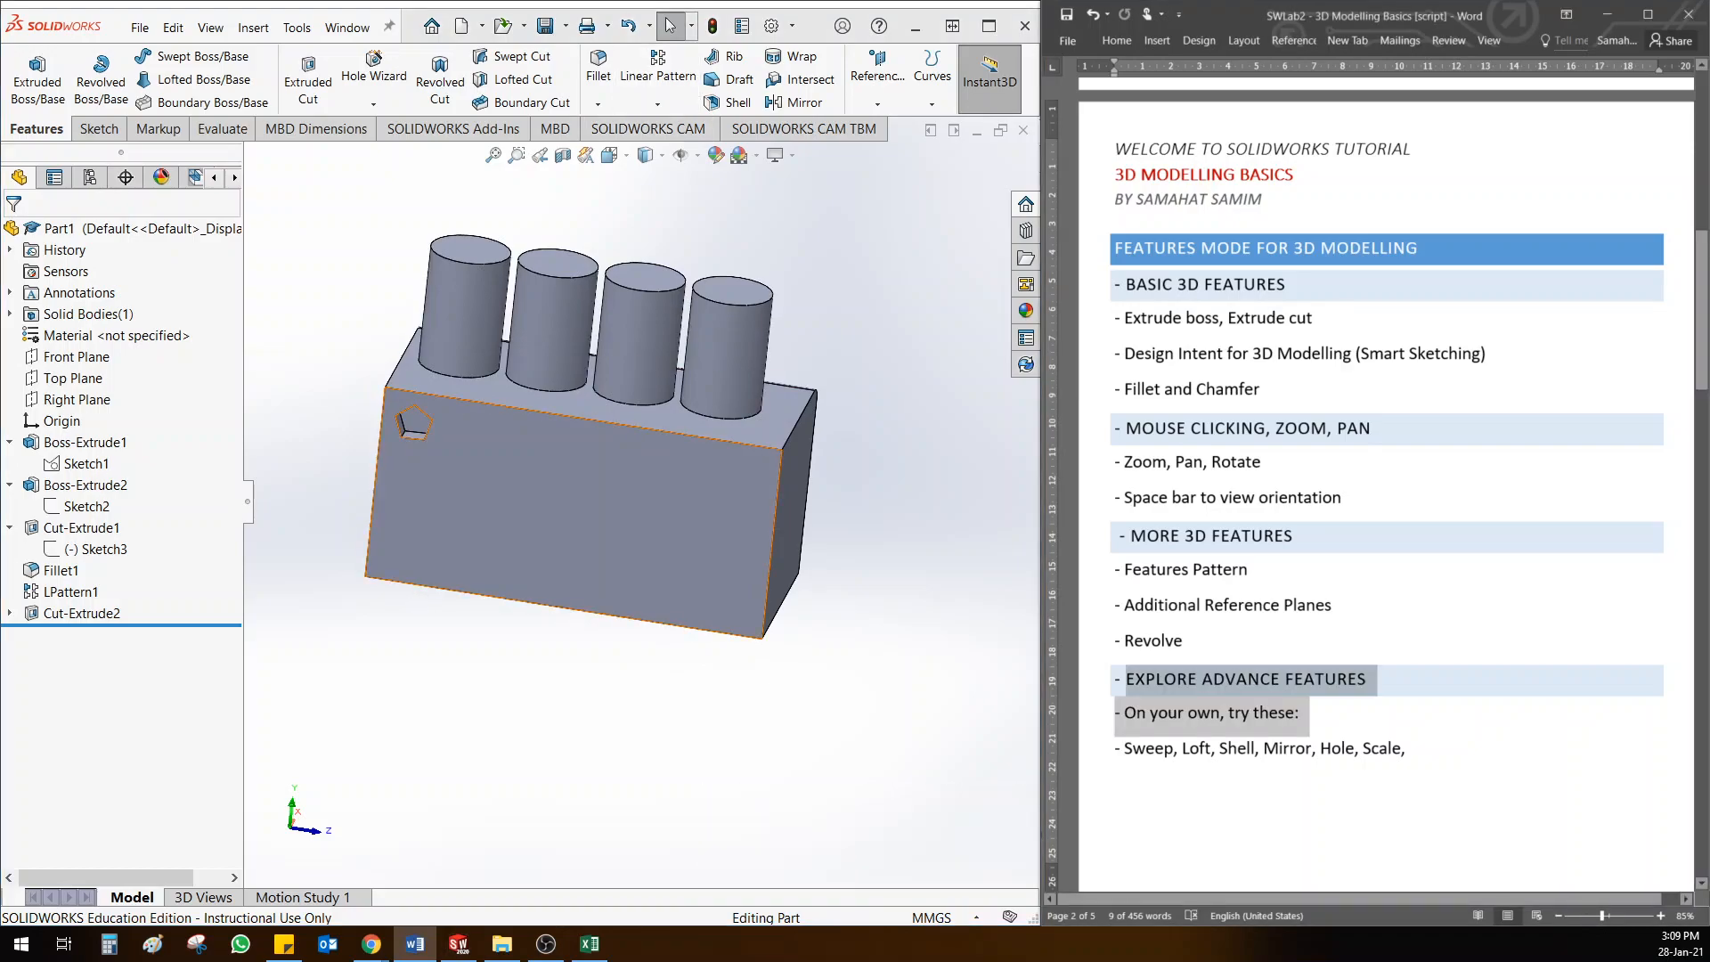
click(900, 694)
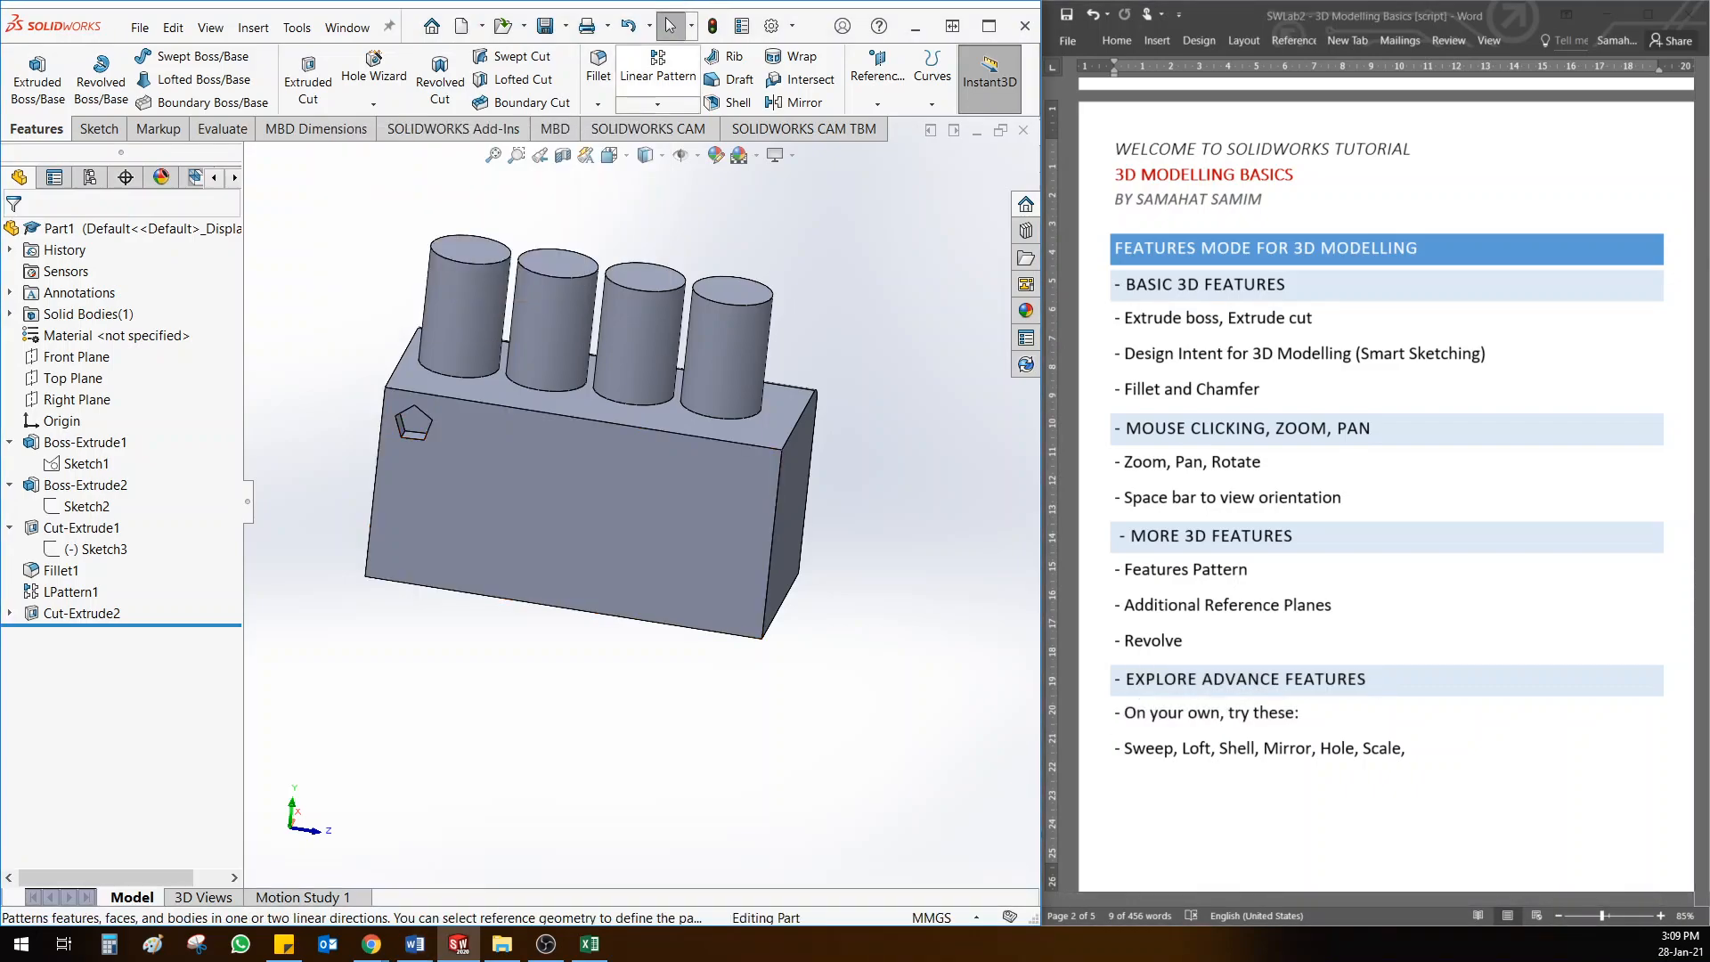
key(alt+Tab)
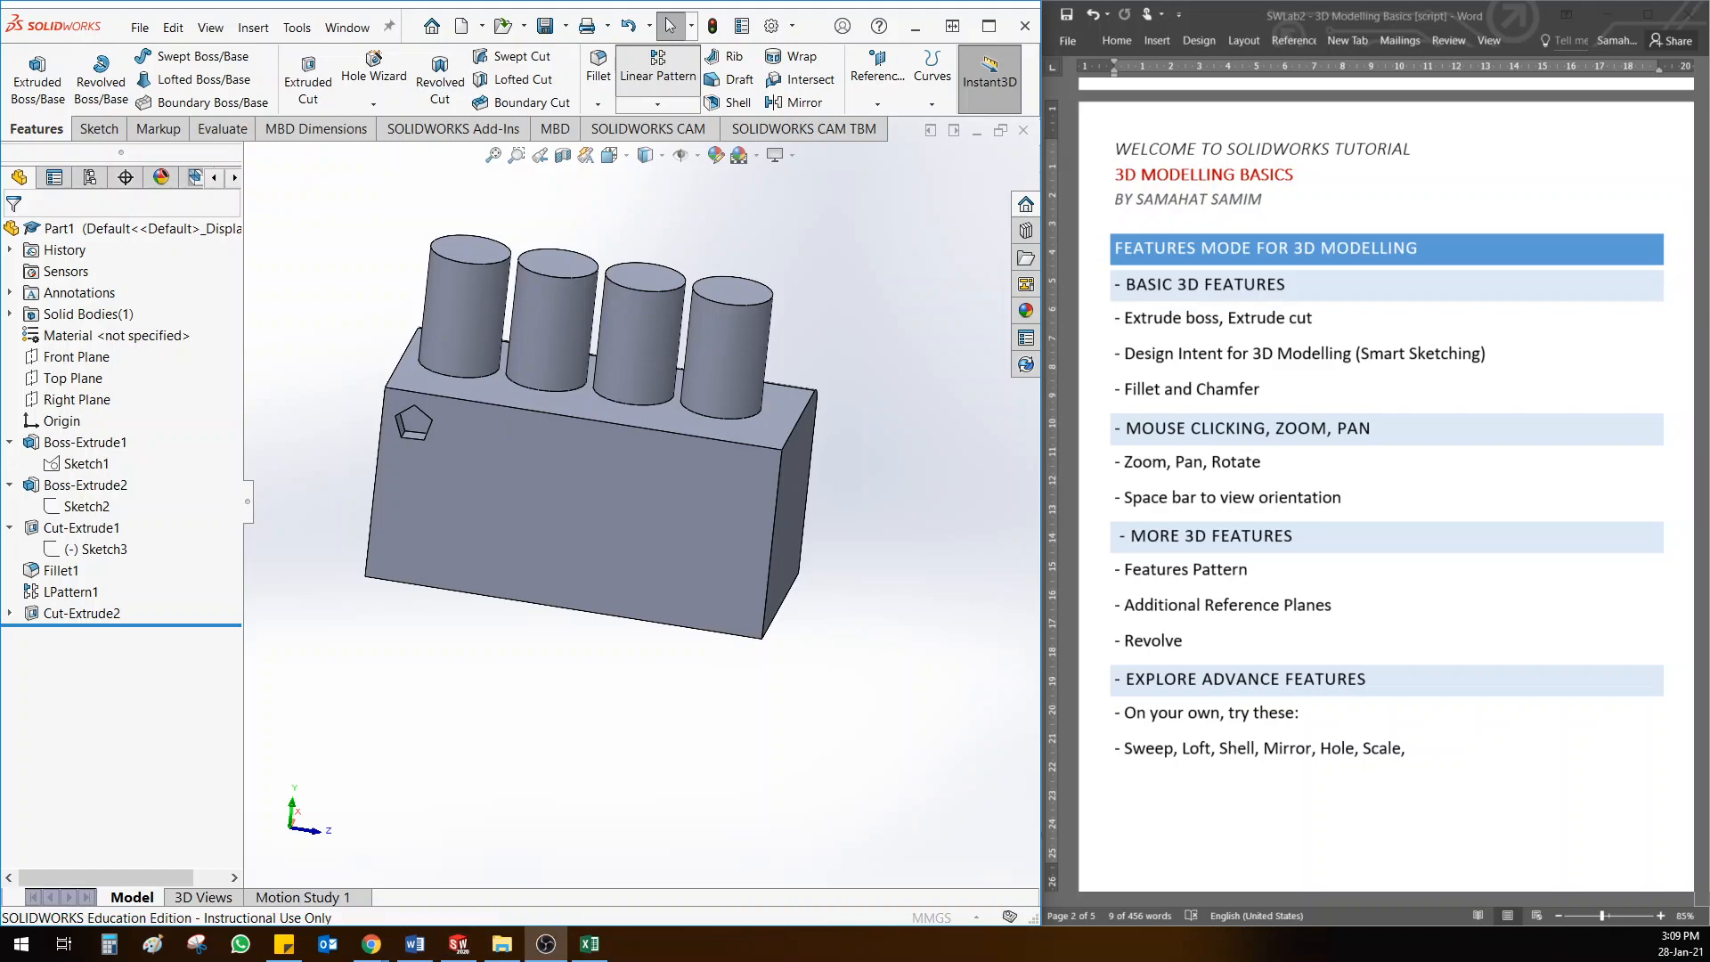
Start another linear pattern and choose the pentagonal cut as the feature to pattern.
click(657, 76)
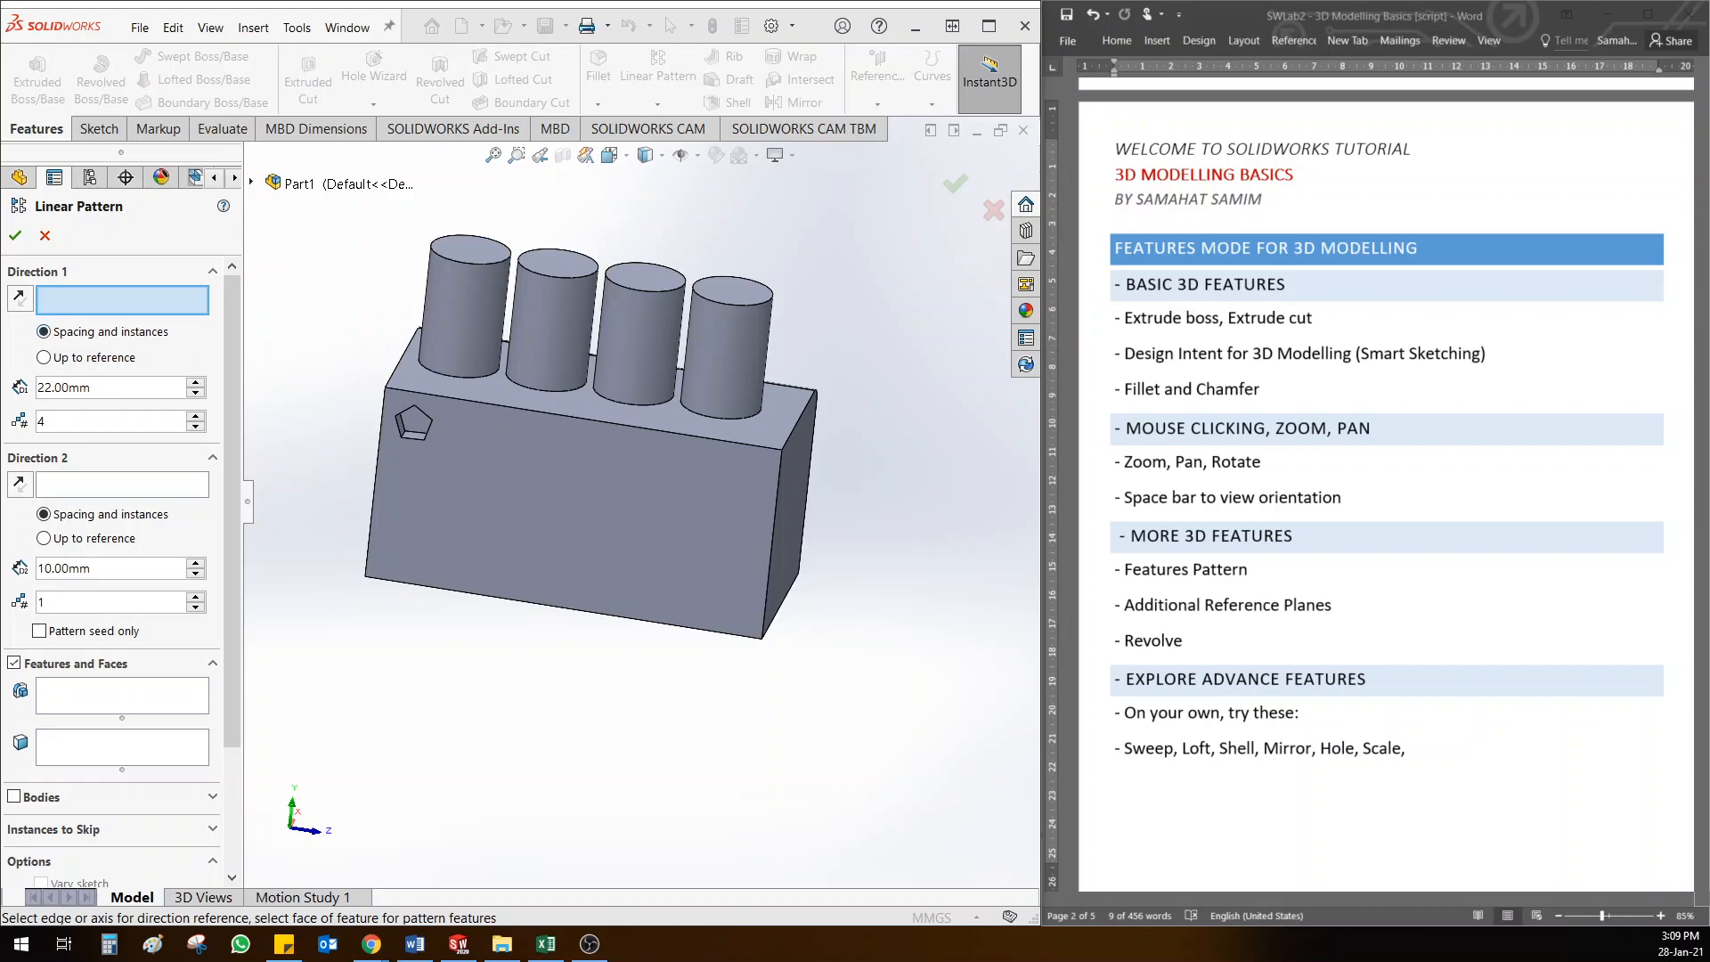
click(110, 694)
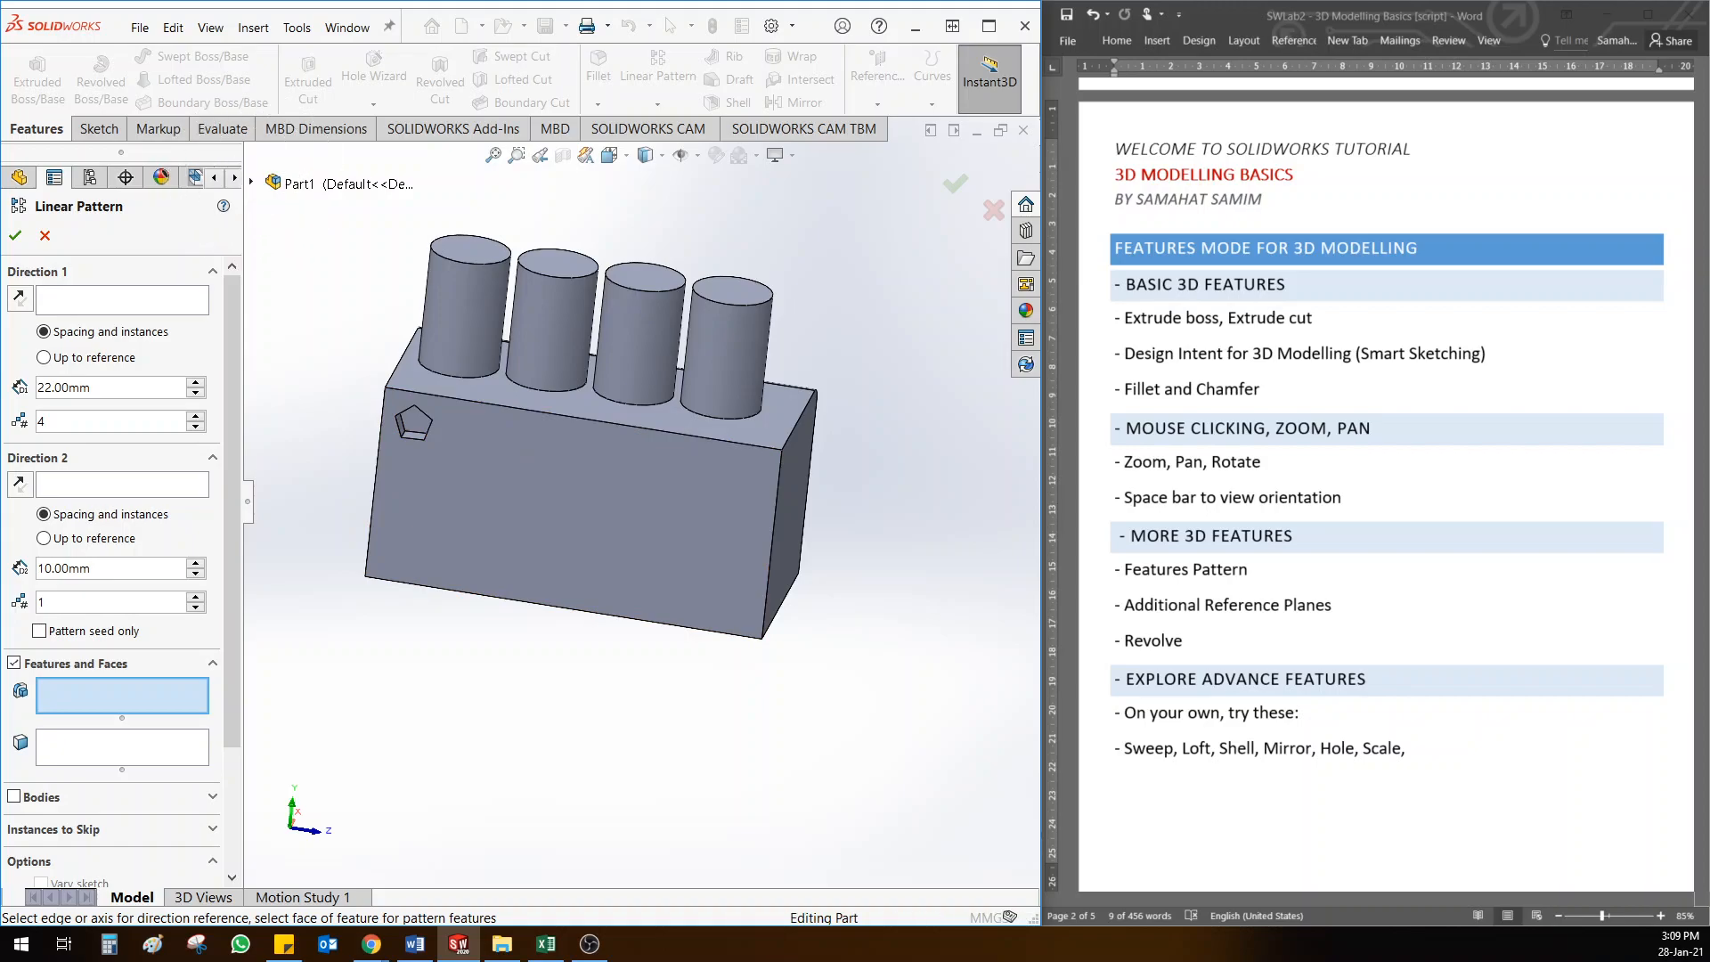
click(251, 181)
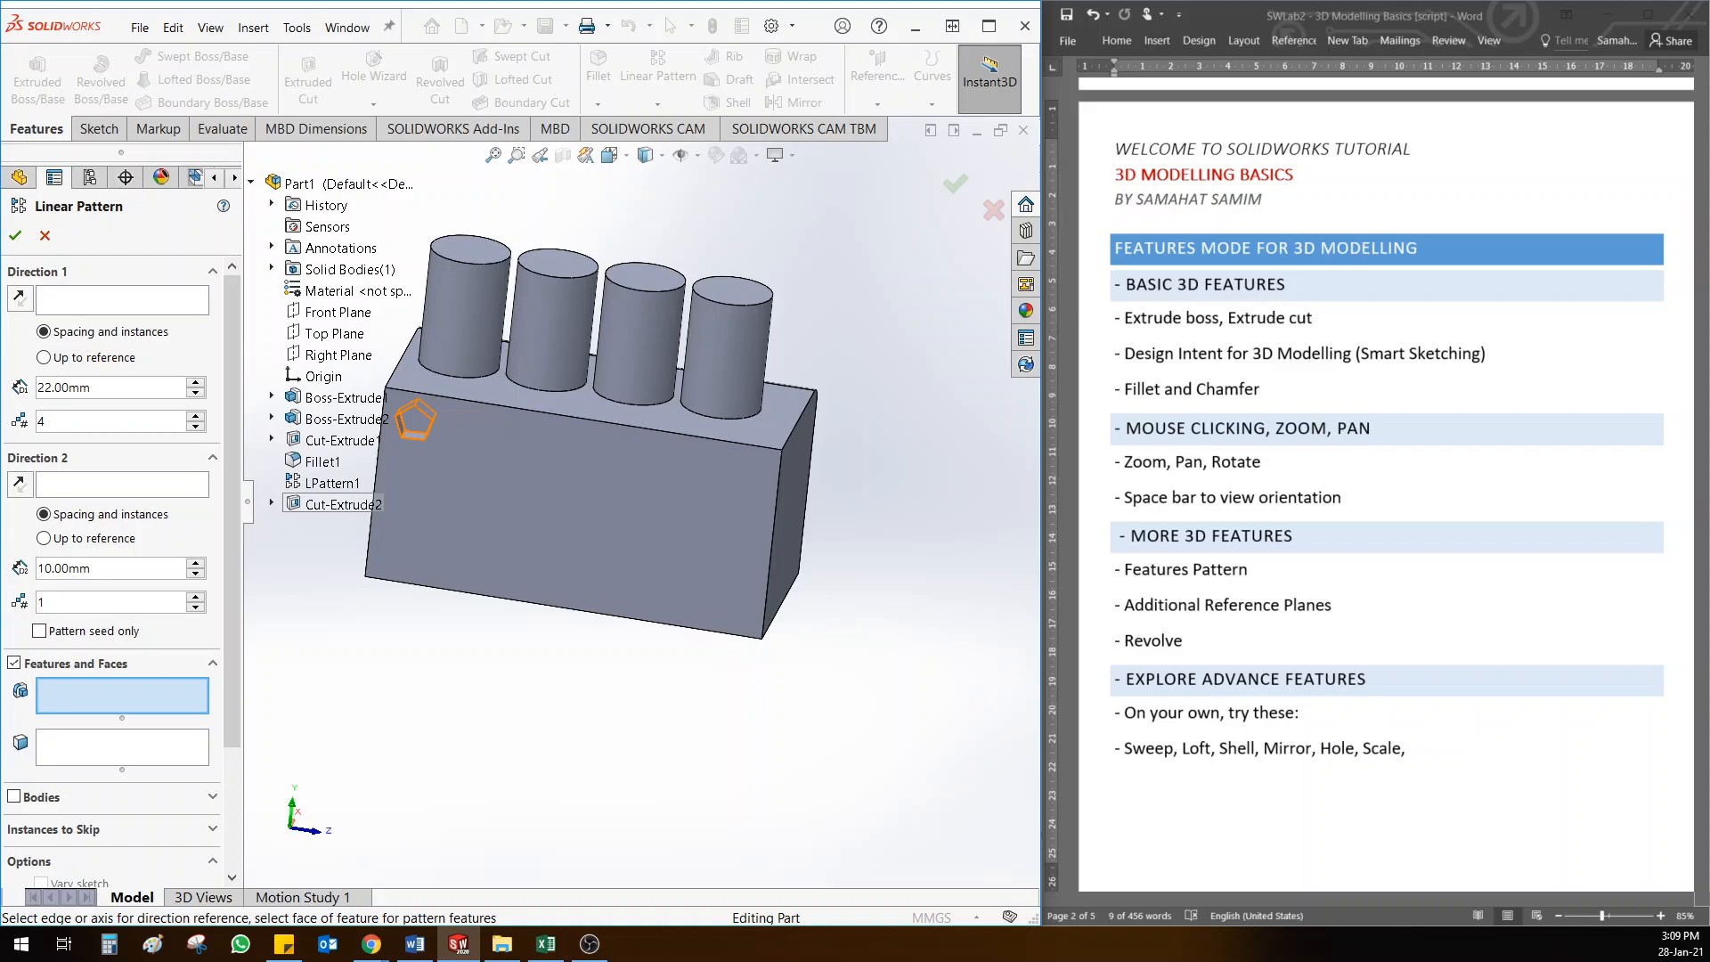
click(343, 504)
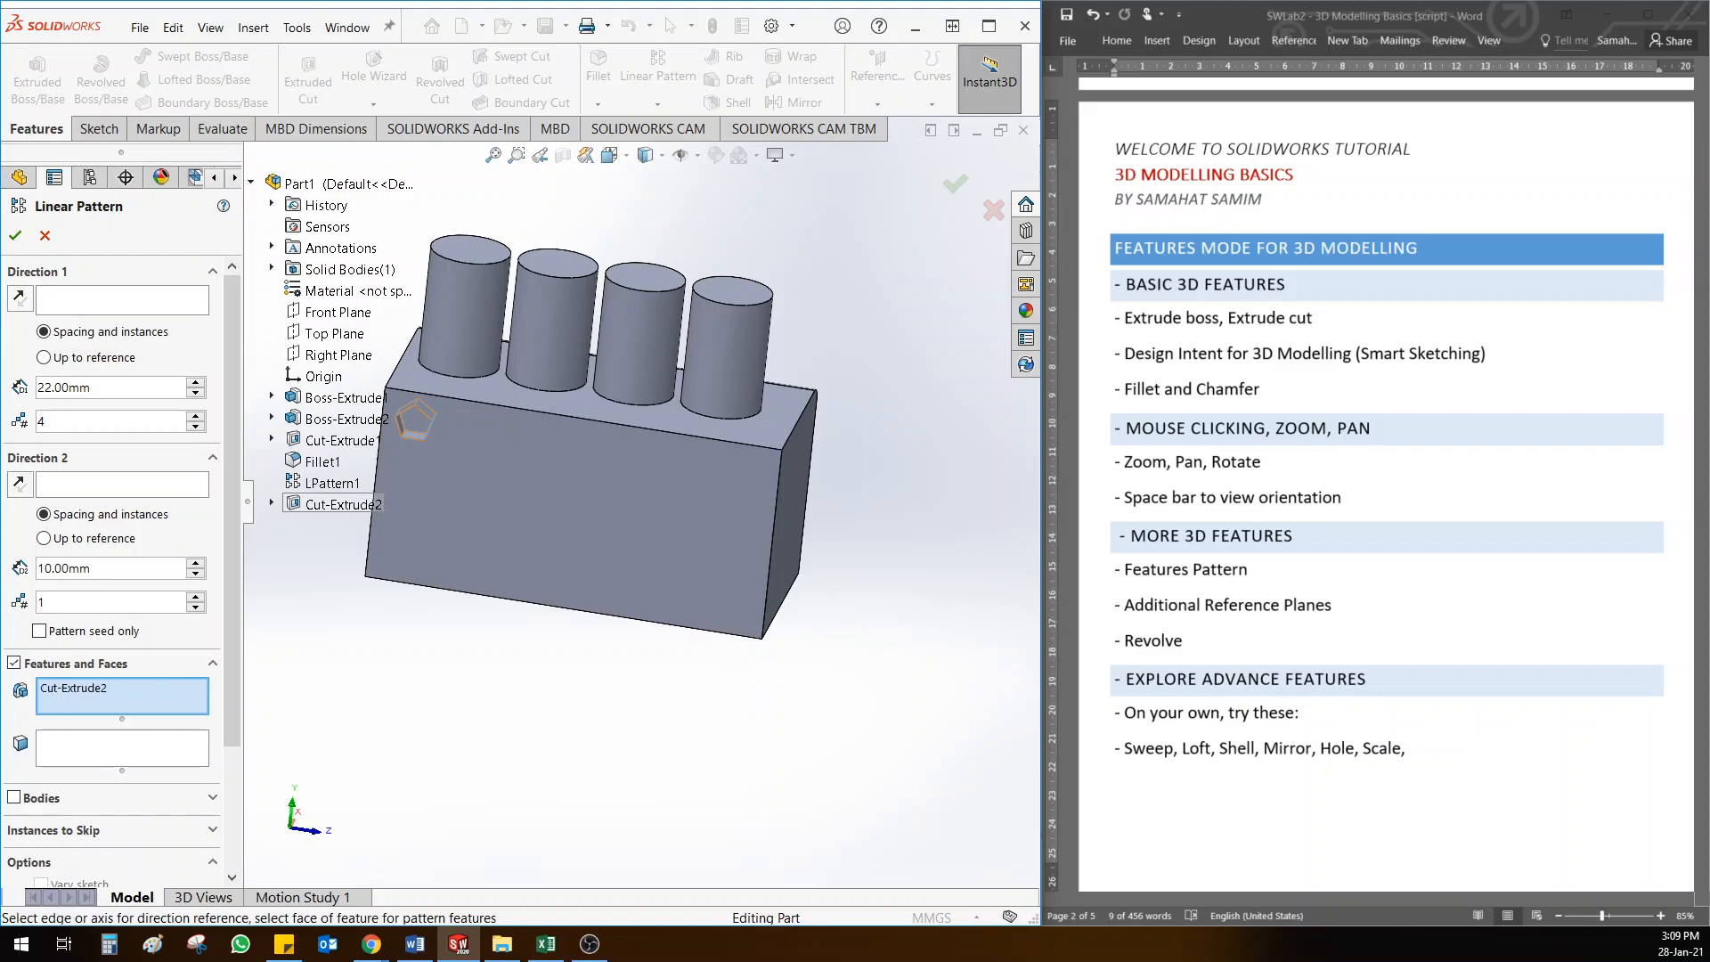
scroll(384, 426, down, 1)
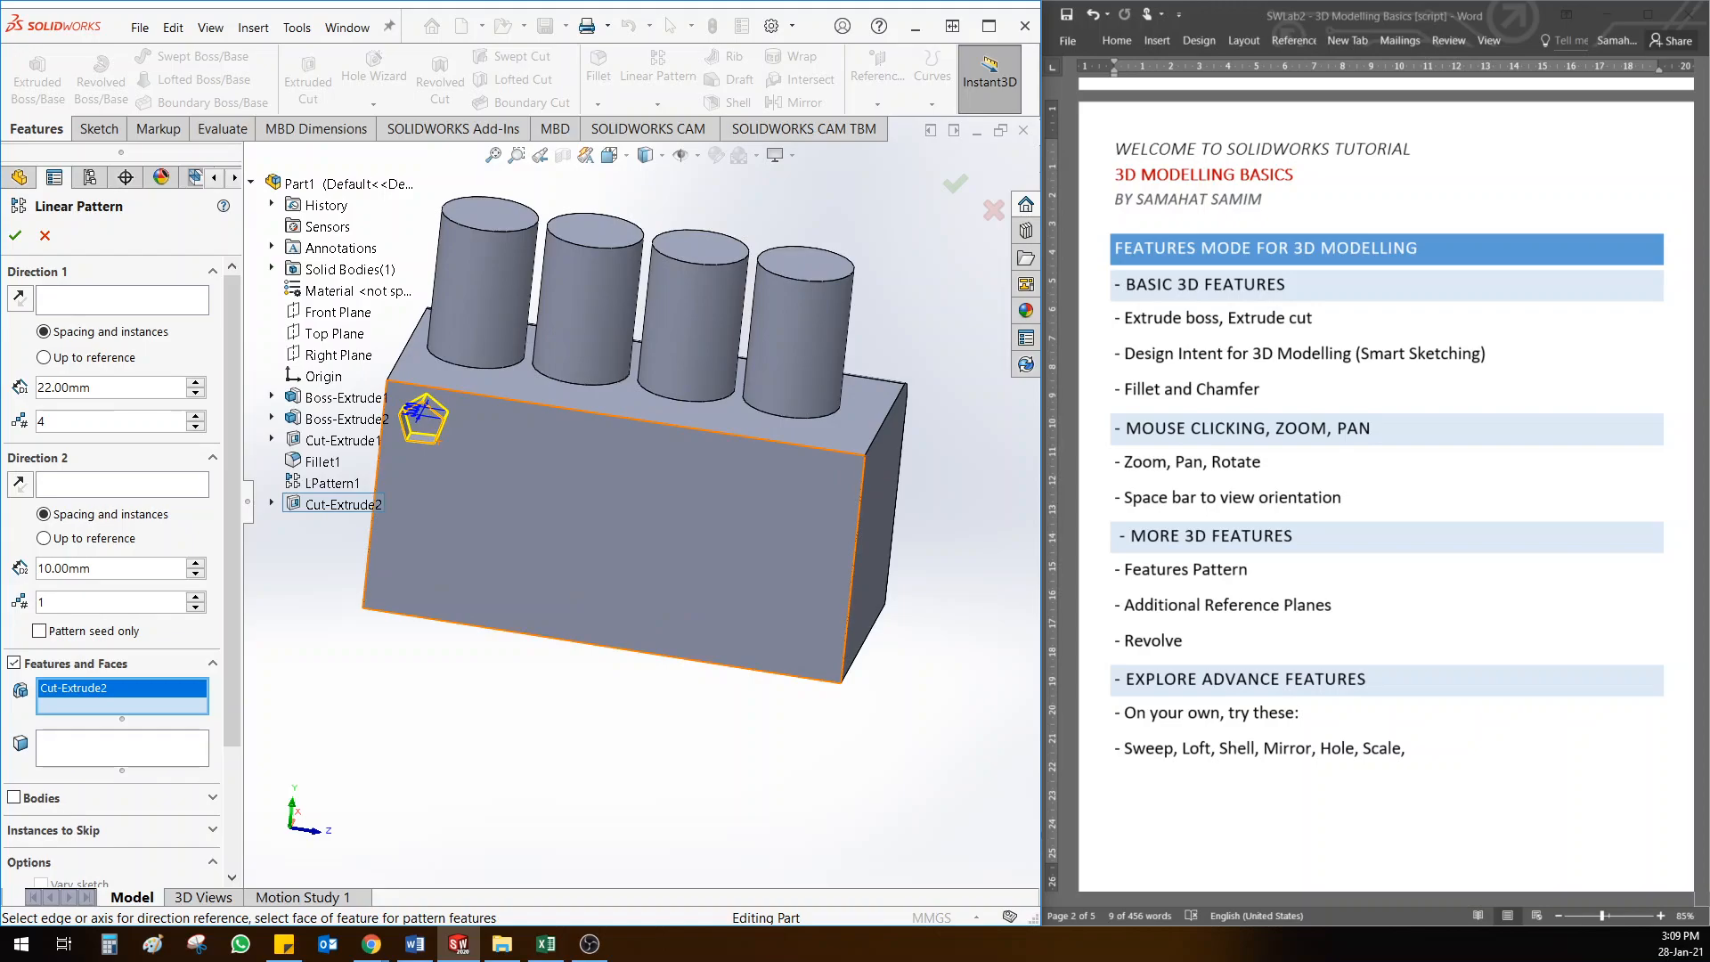
Set the block's long upper edge above the pentagonal cut as the linear pattern's first direction.
scroll(385, 426, up, 2)
scroll(384, 395, down, 1)
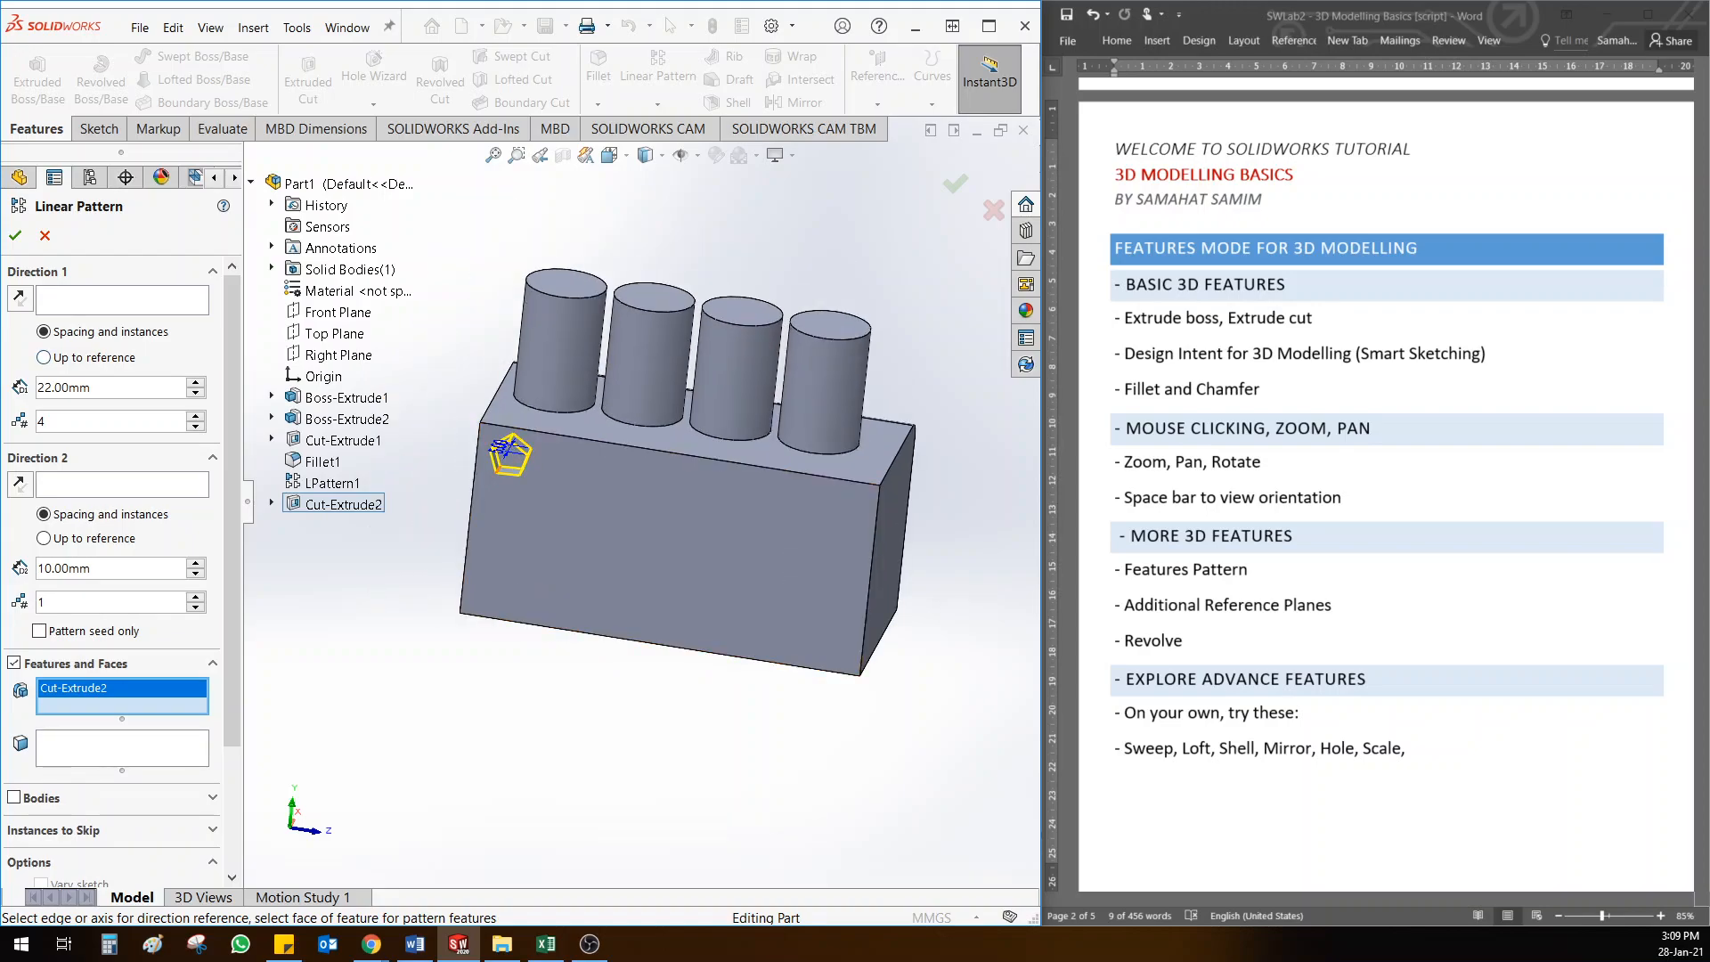
click(122, 300)
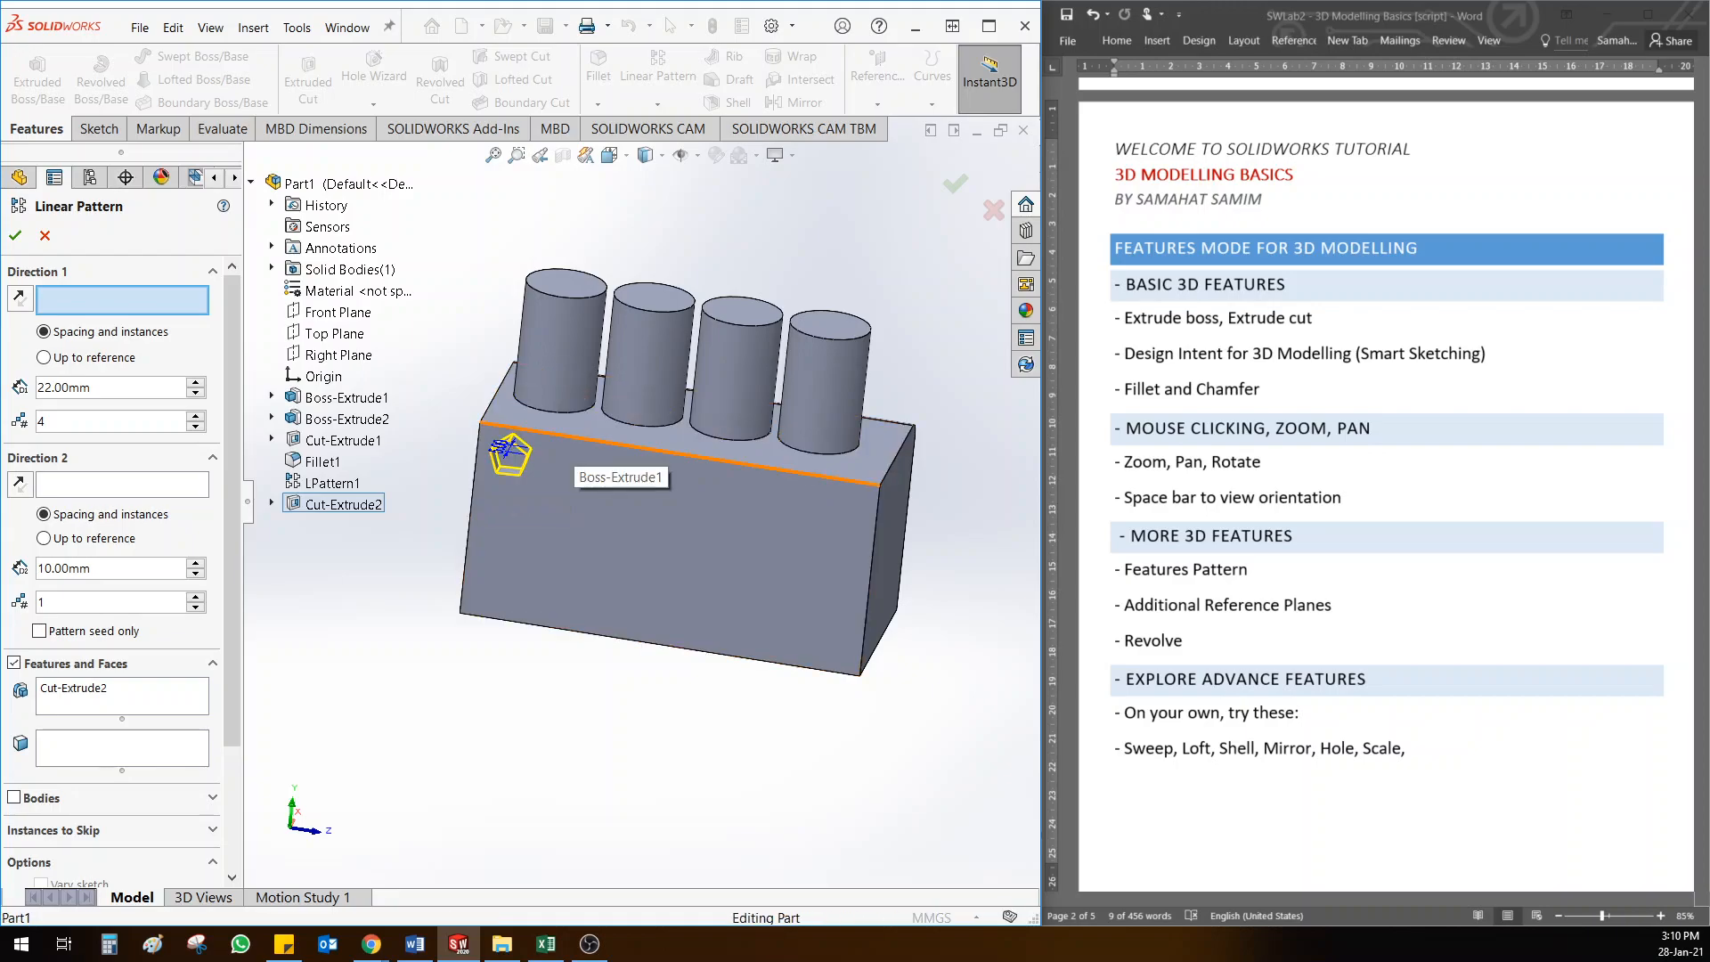
click(574, 437)
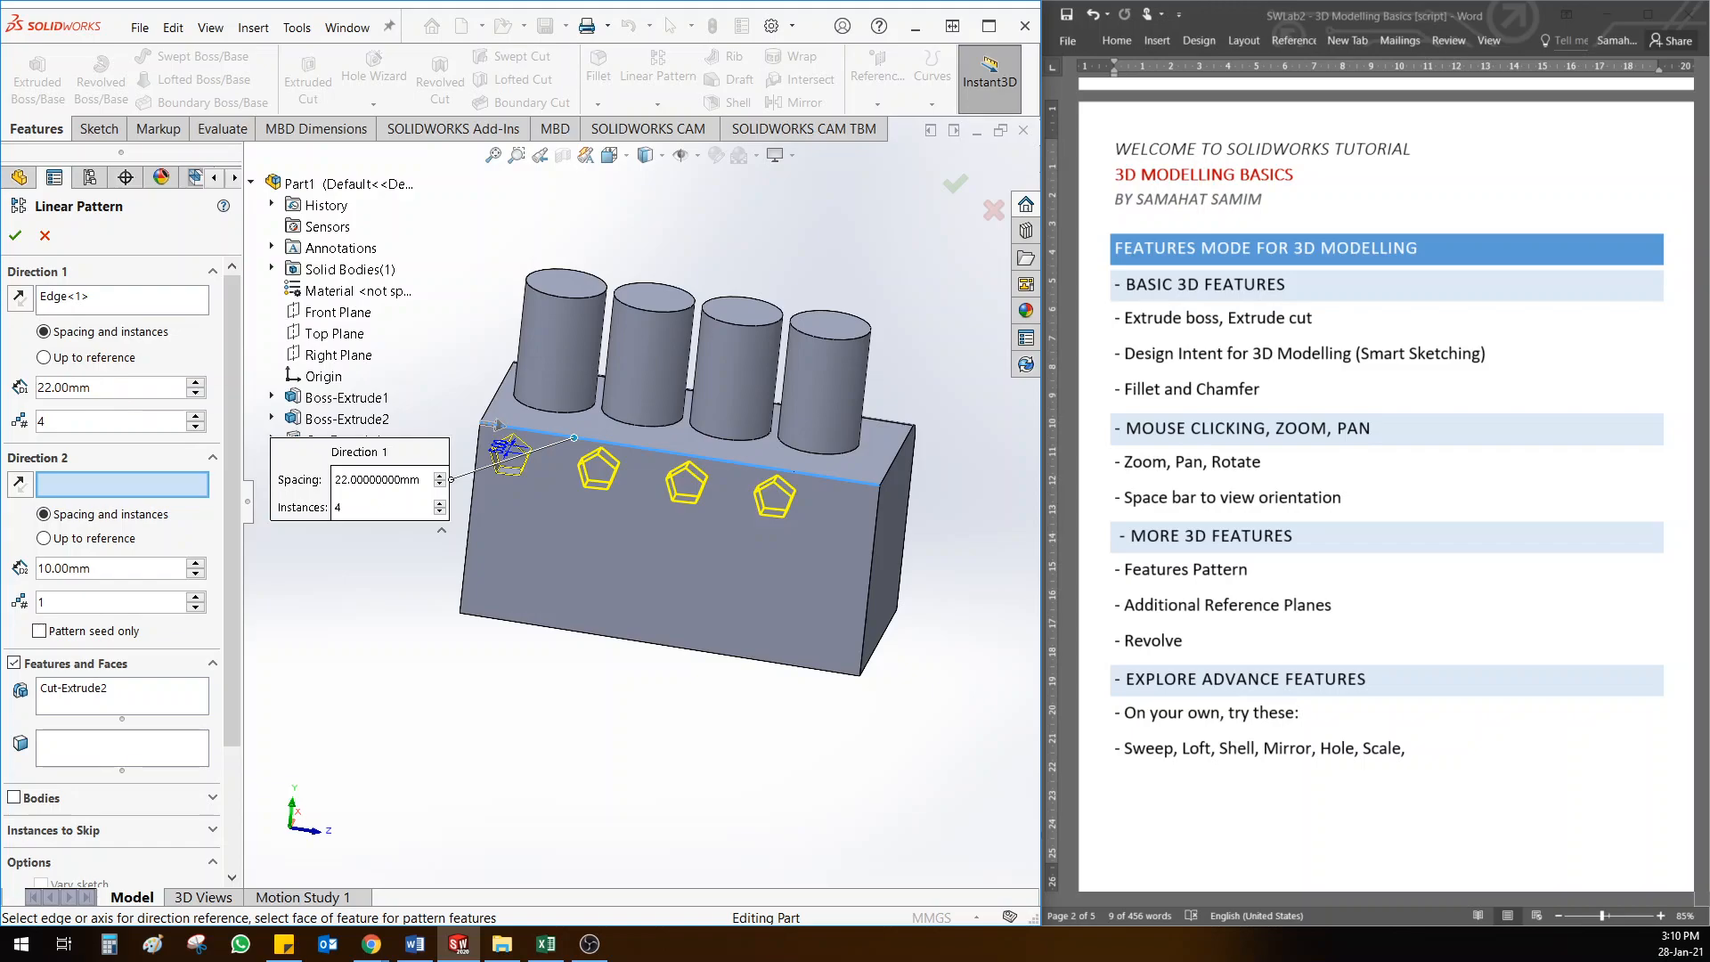
Try first-direction spacings of 12 and 32 mm with different instance counts, returning to 22 mm and 4 instances.
click(195, 416)
click(195, 393)
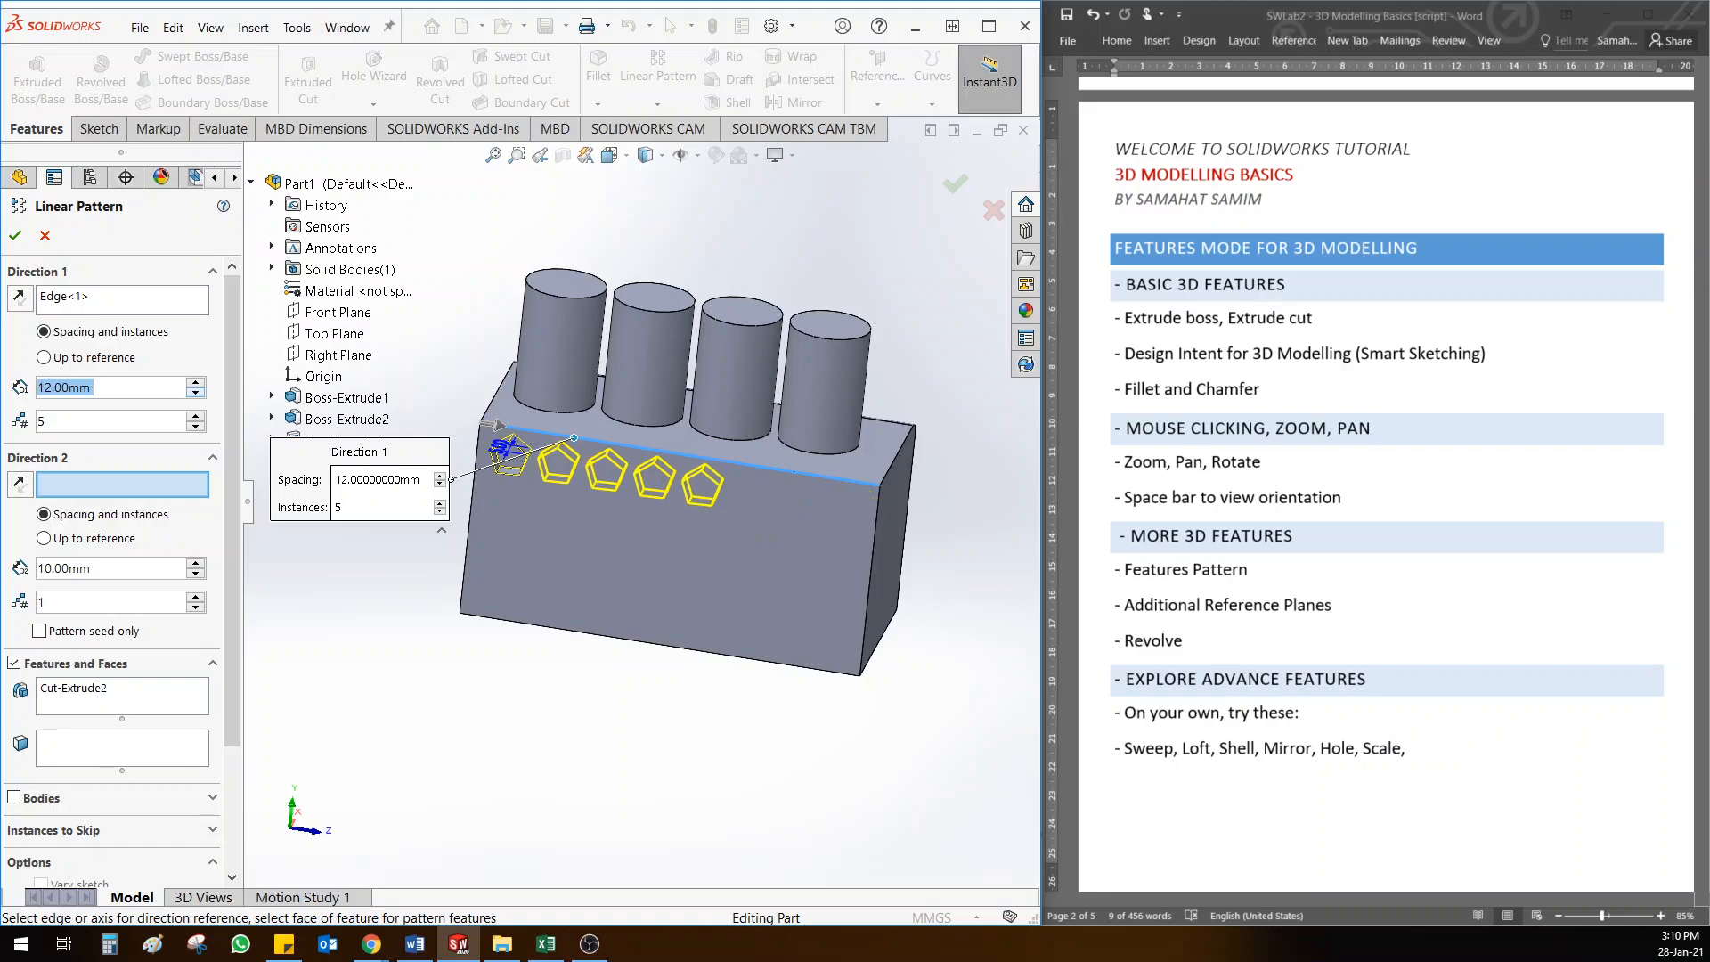
click(195, 416)
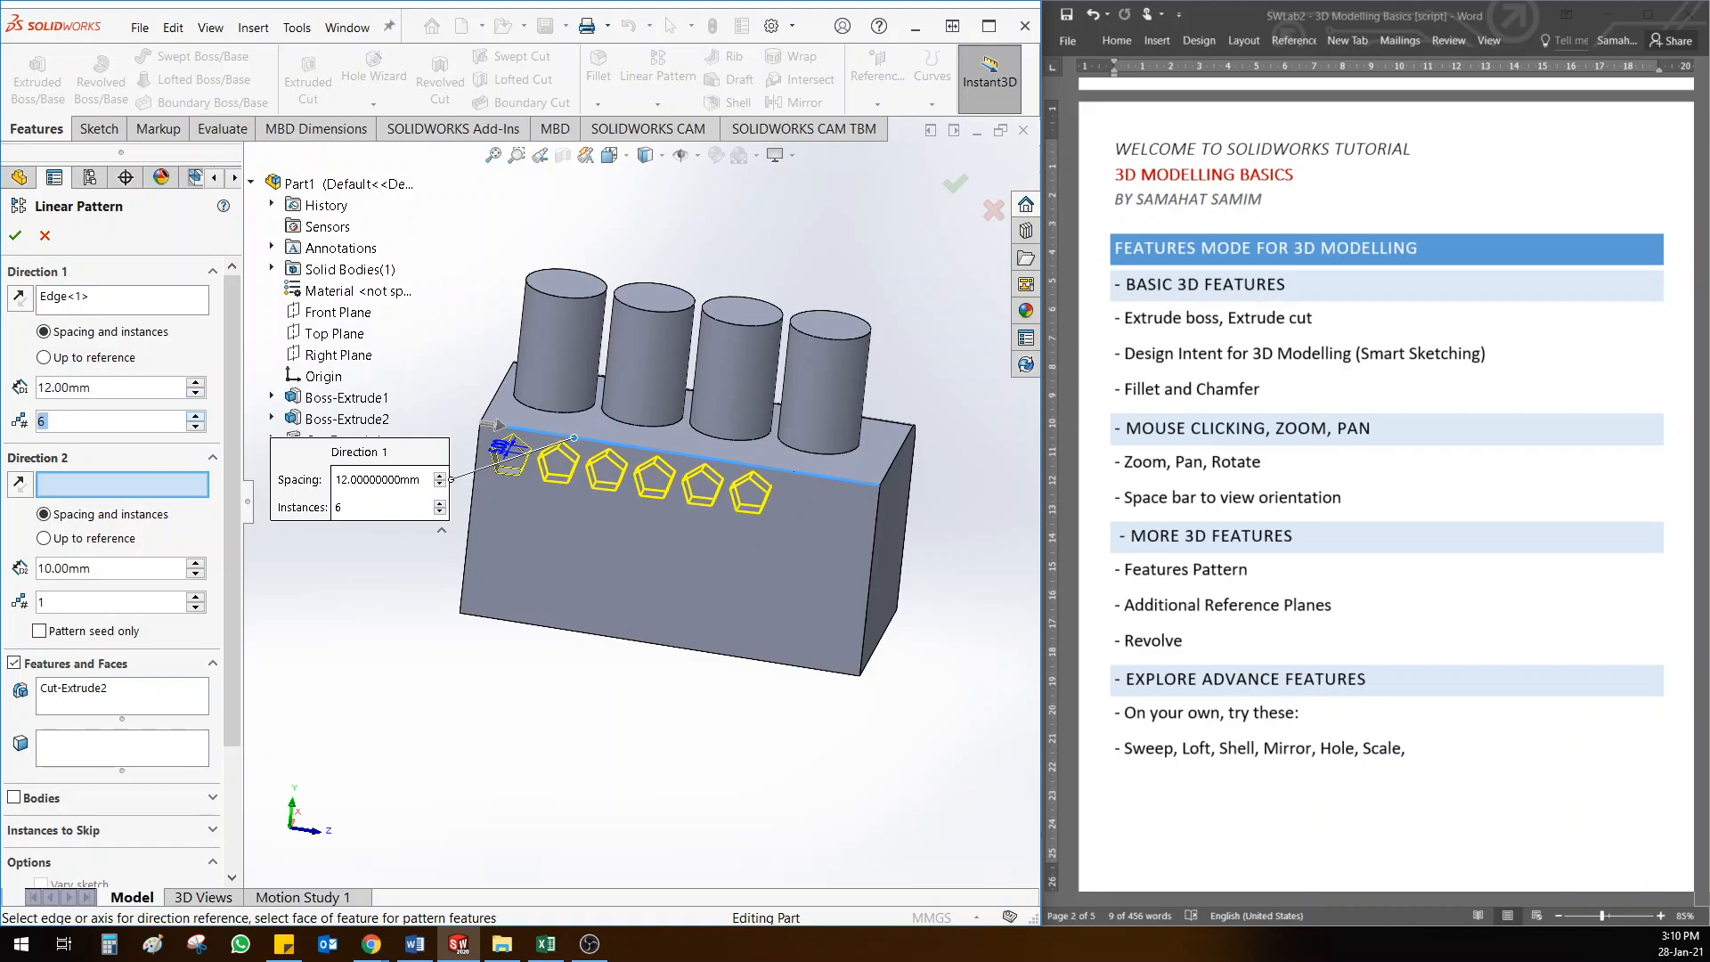
click(195, 416)
click(195, 415)
click(195, 427)
click(195, 426)
click(195, 426)
click(195, 426)
click(195, 427)
click(195, 426)
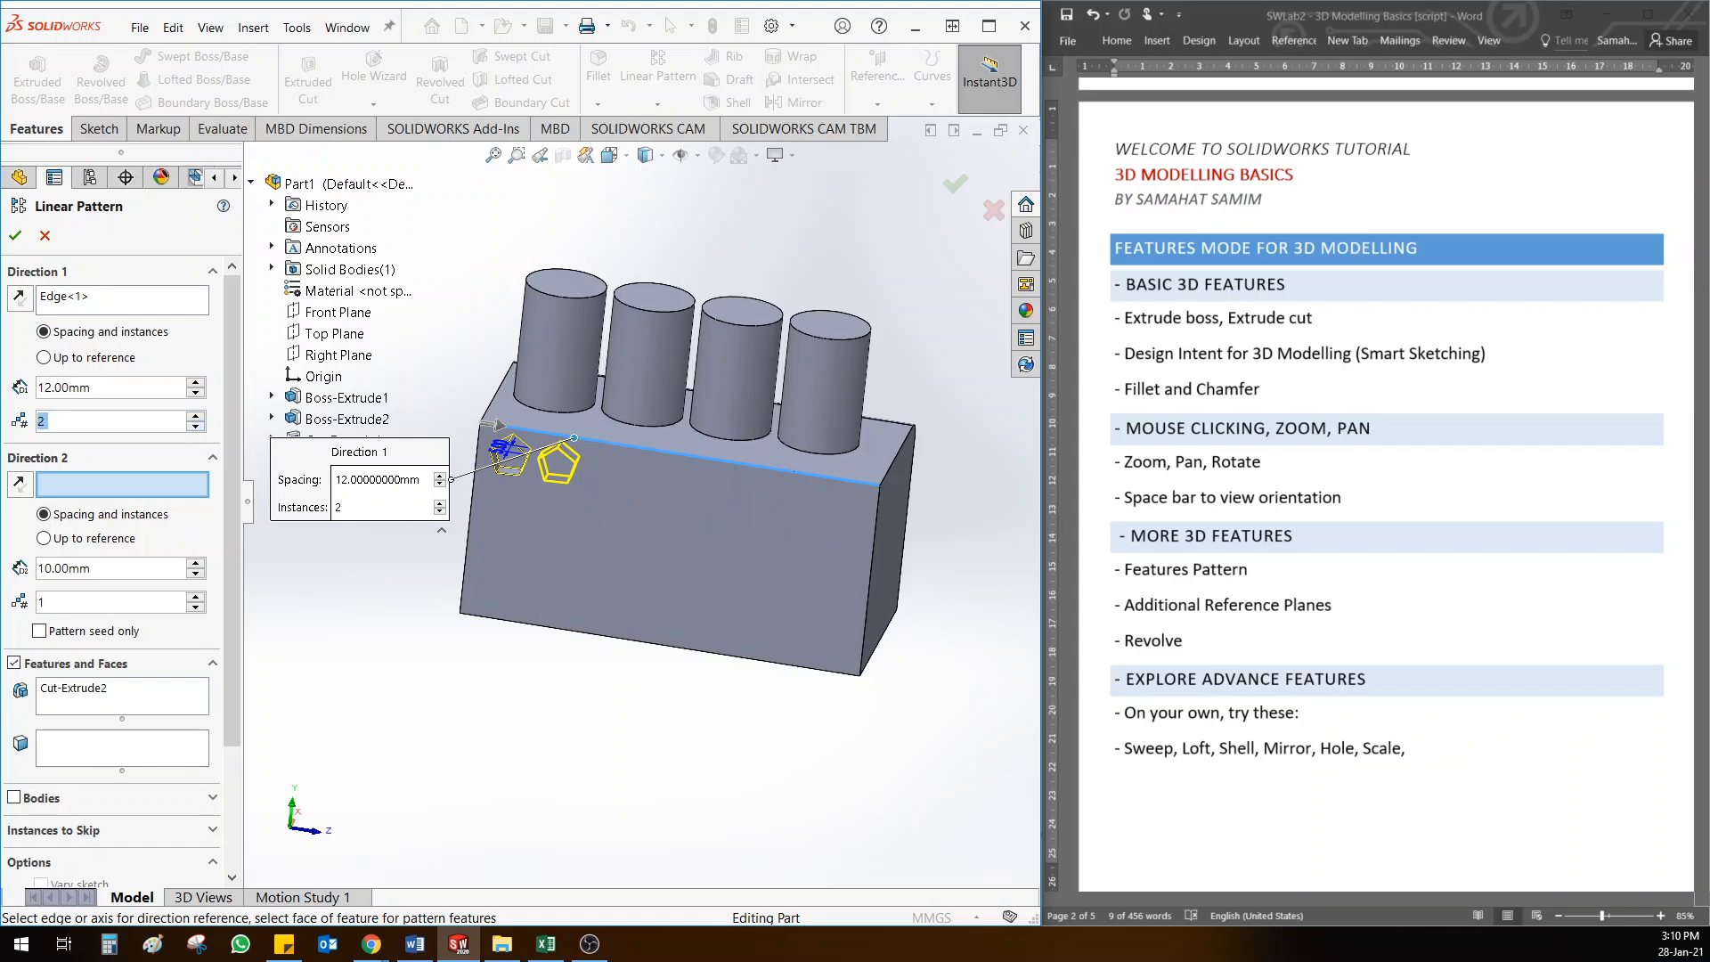
click(195, 416)
click(195, 416)
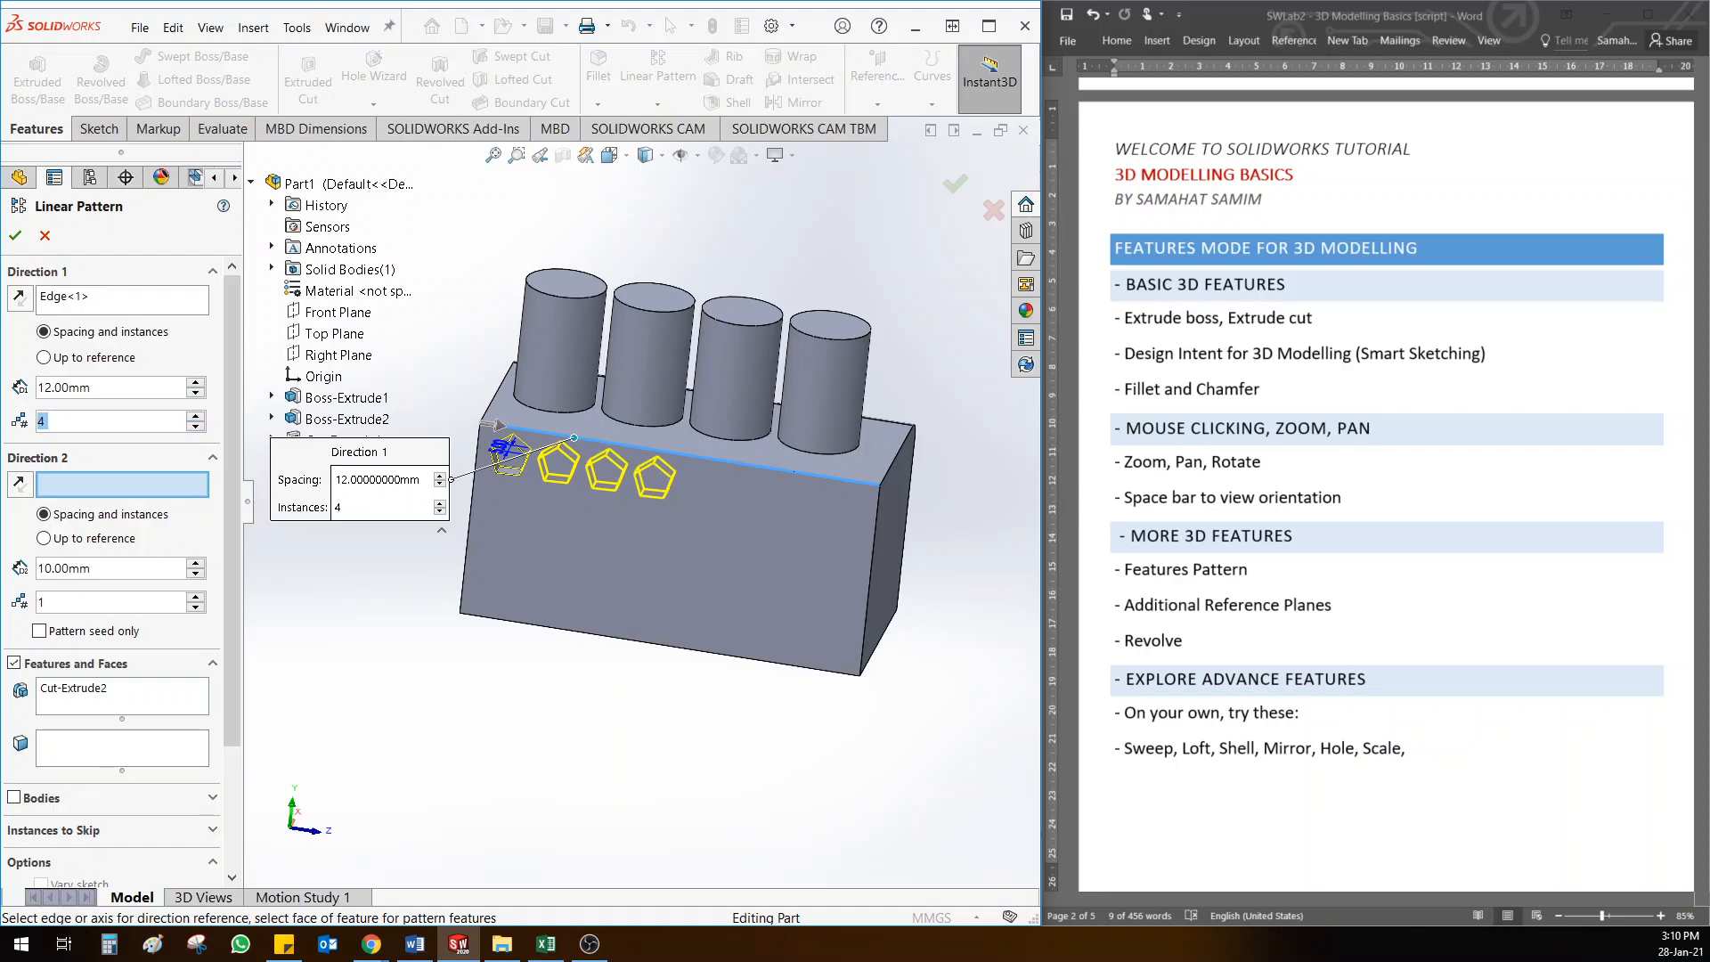
click(195, 382)
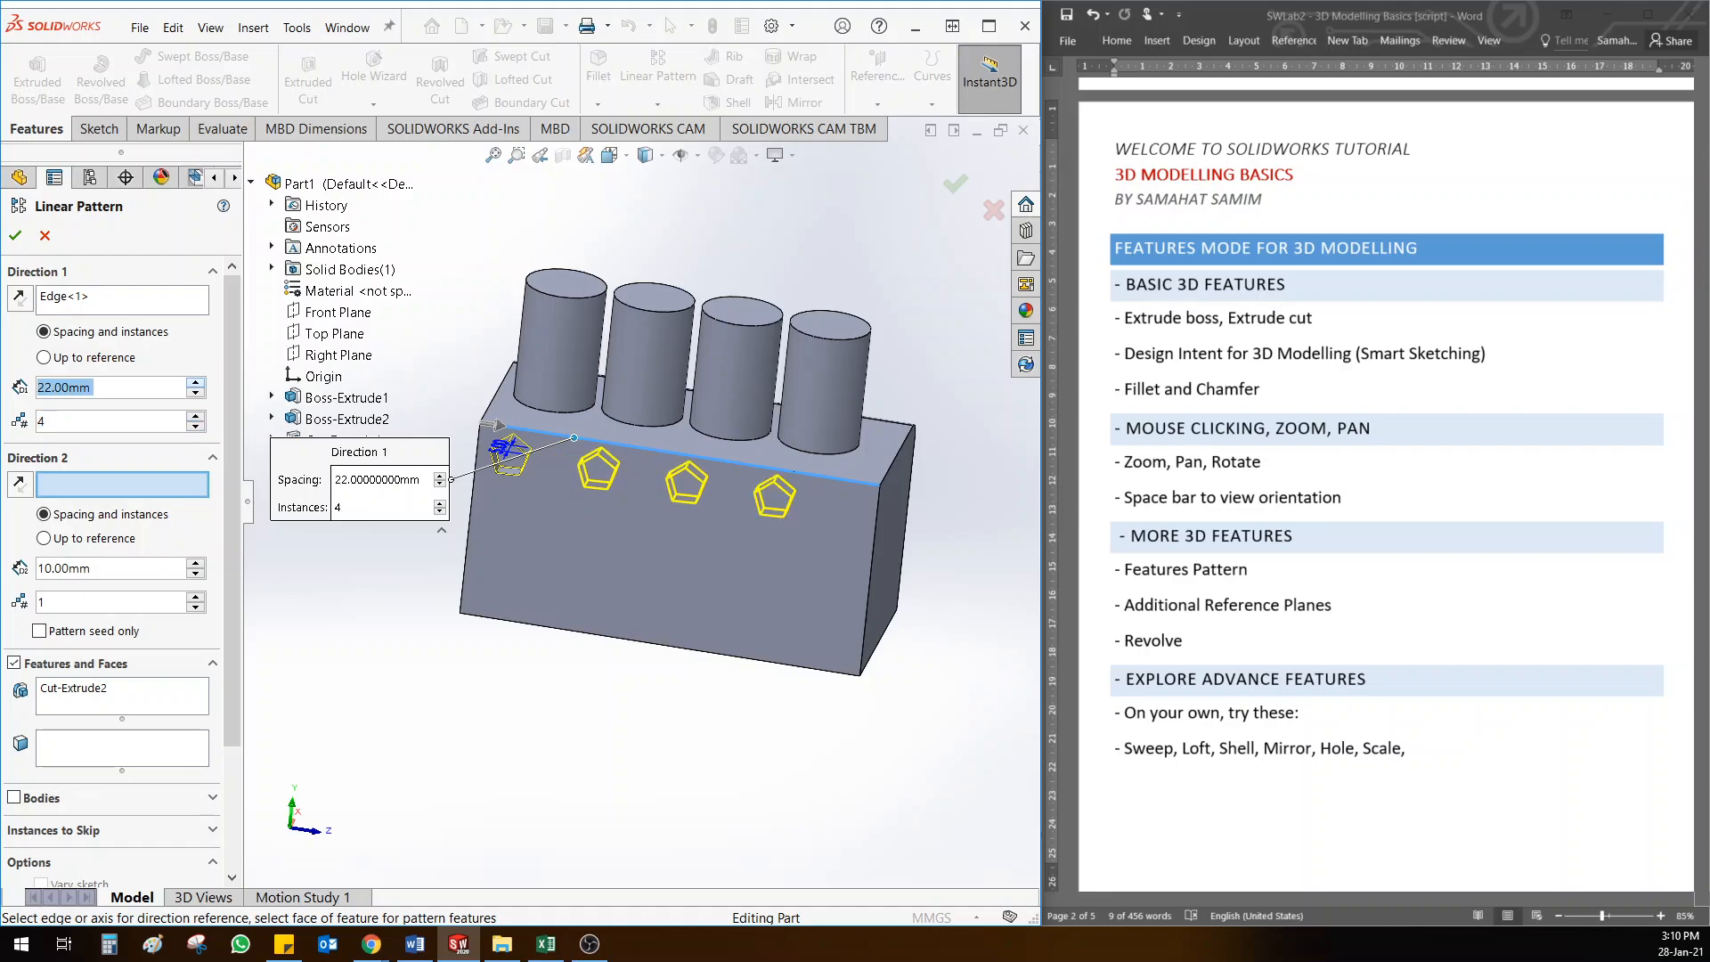
click(195, 382)
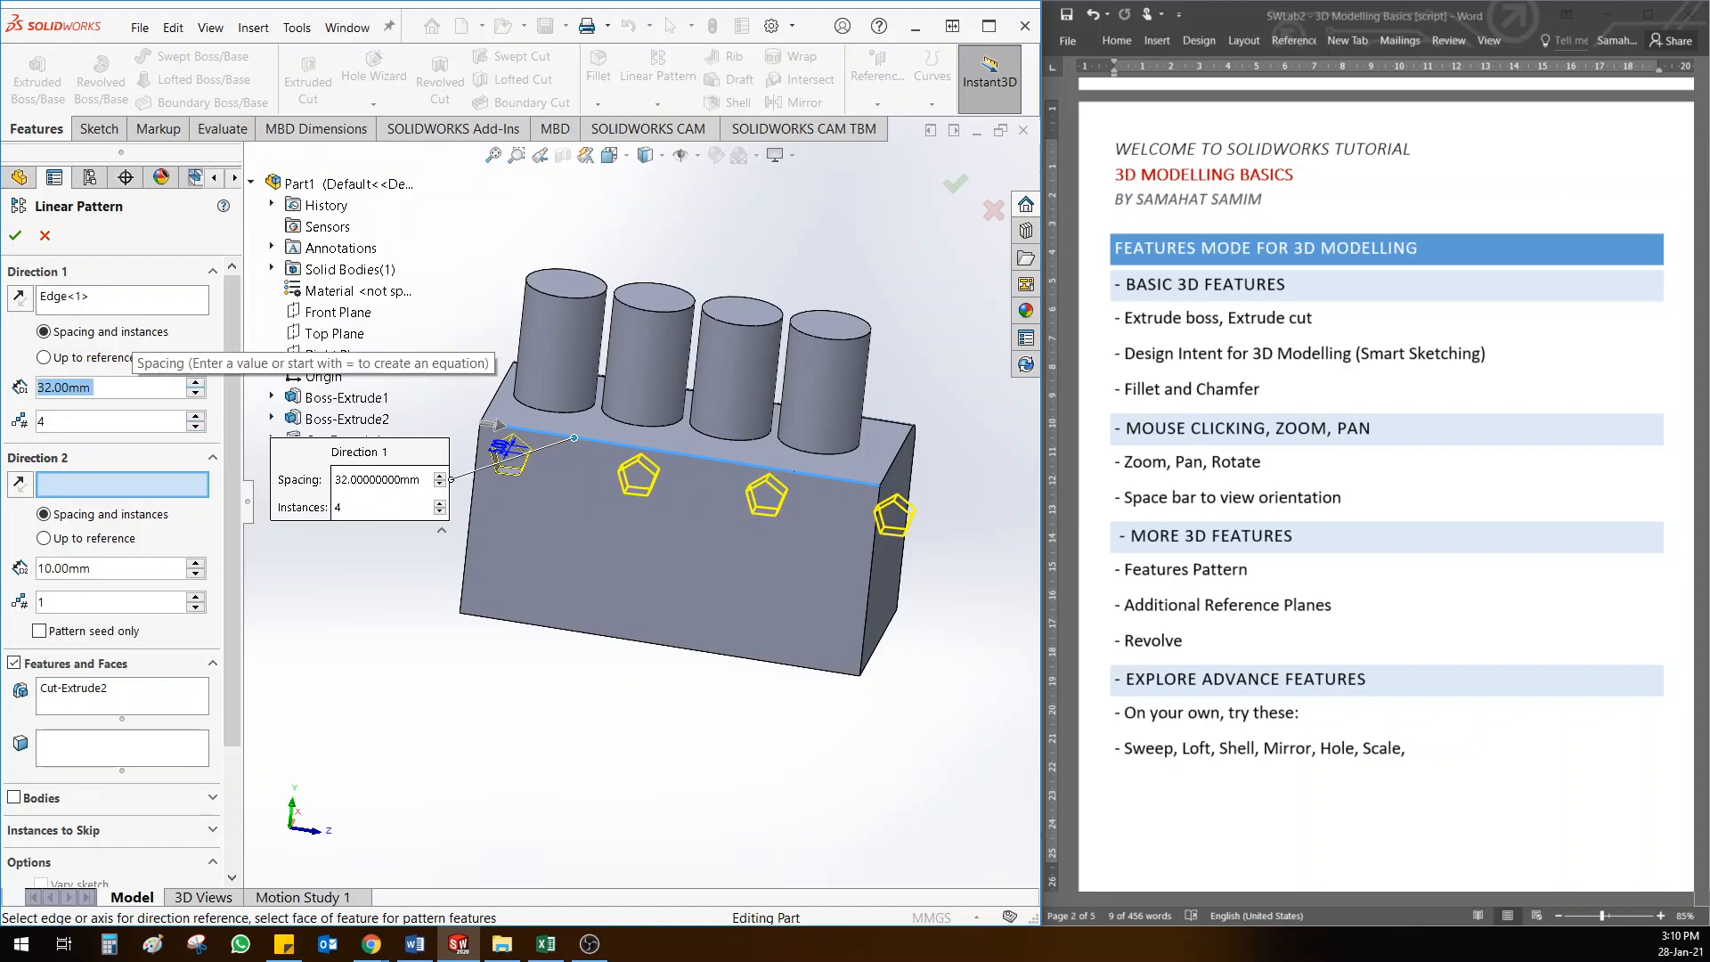
click(195, 392)
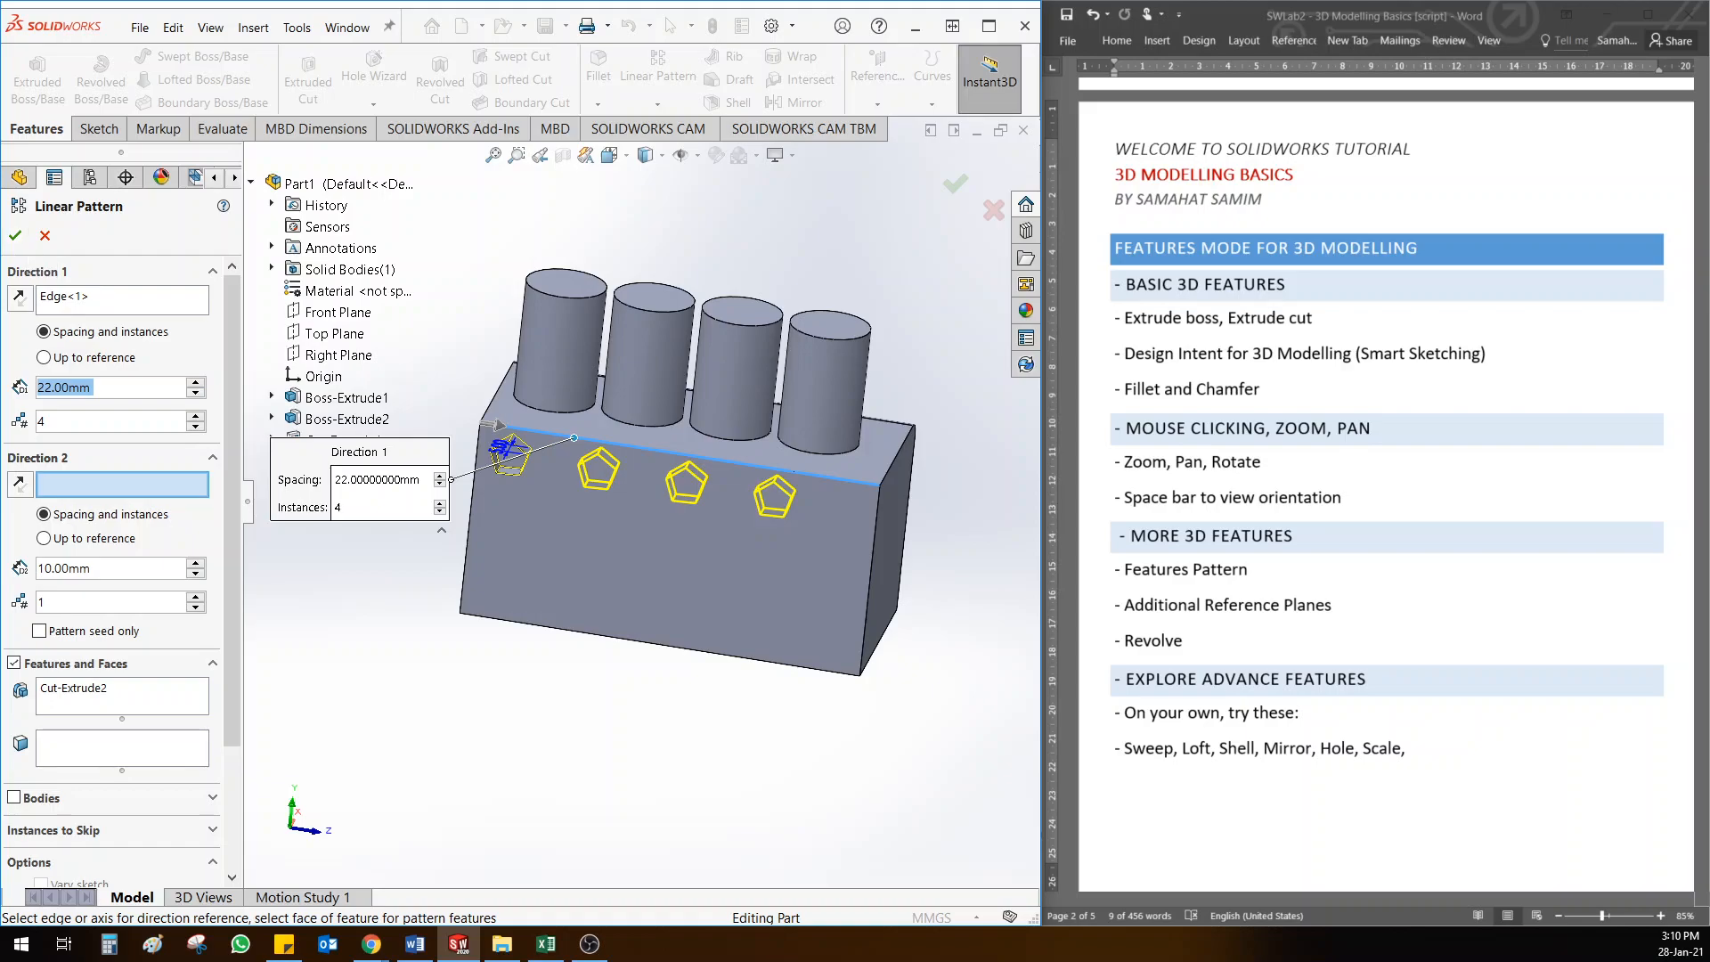
Use the side face's vertical edge as the pattern's second direction, with 2 instances and a 15 mm spacing.
click(103, 485)
key(ctrl)
click(468, 539)
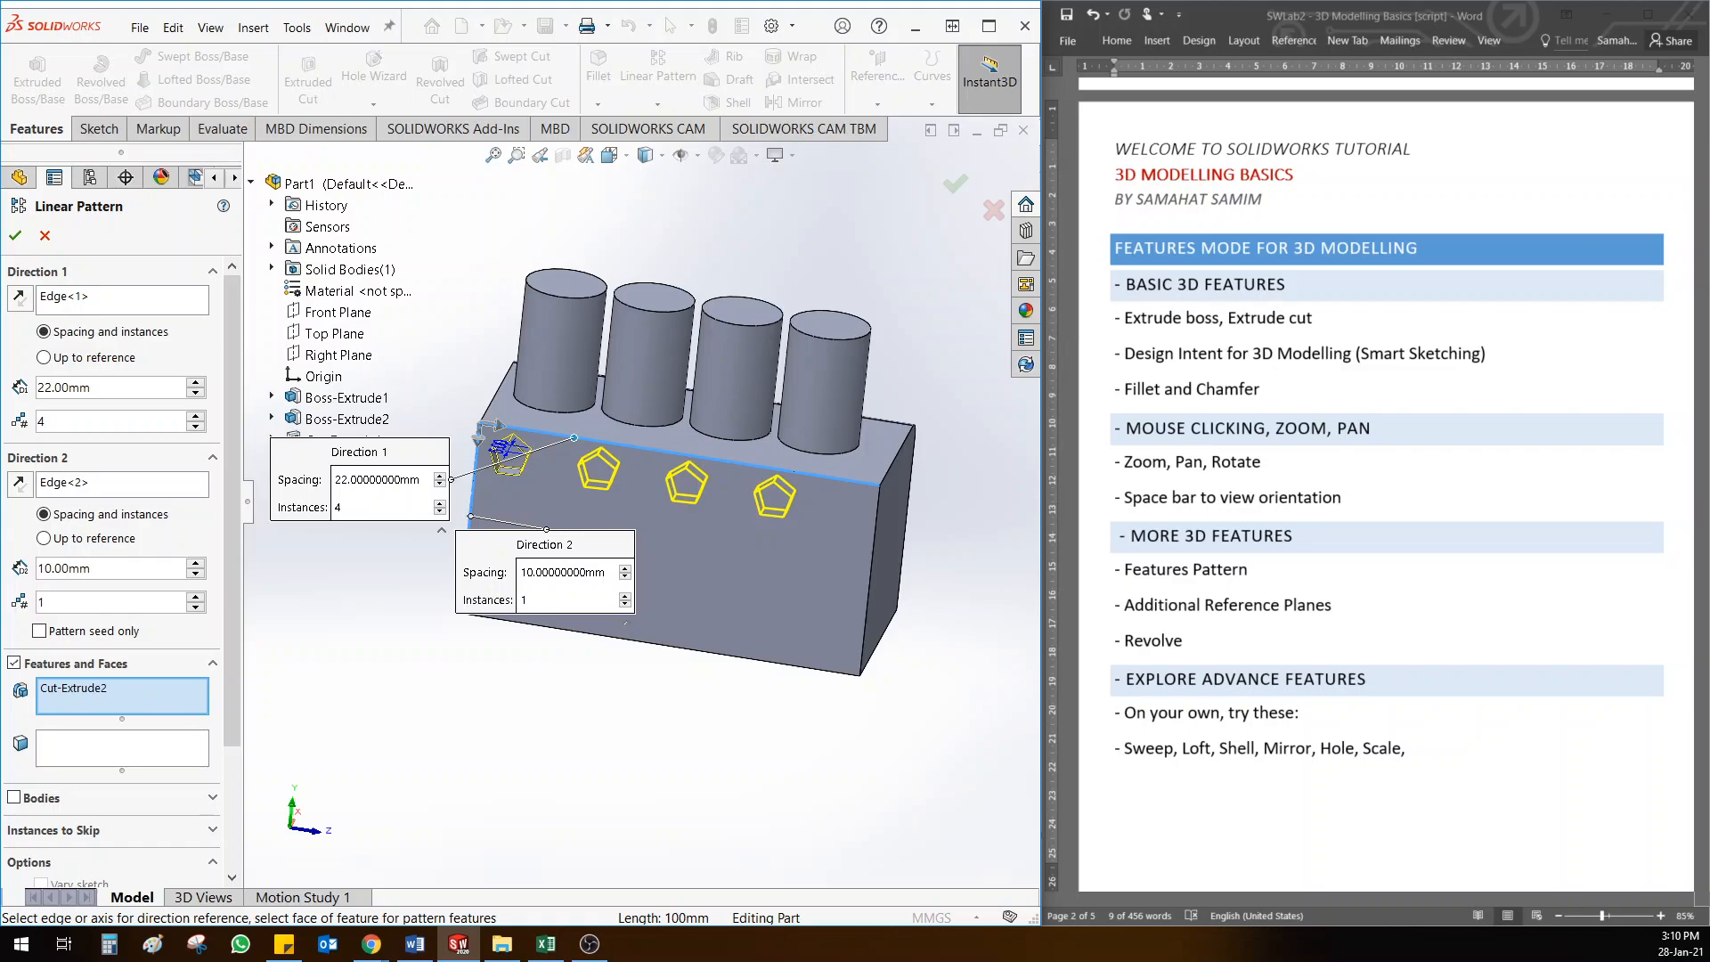
click(195, 596)
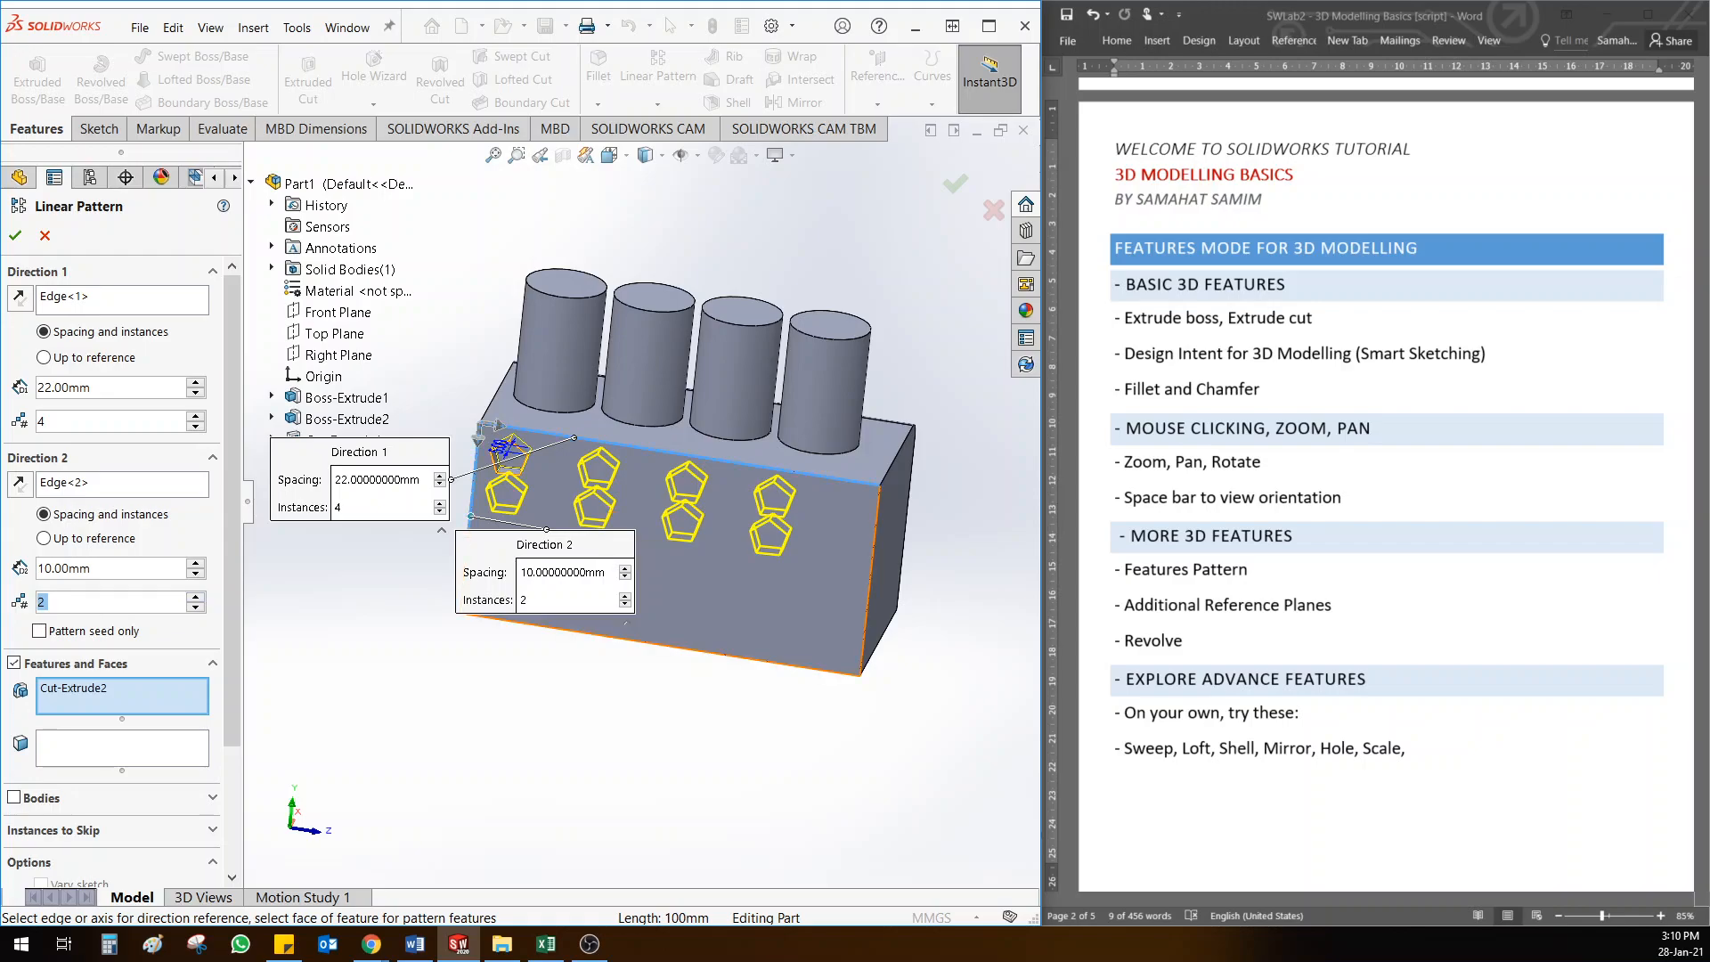
double_click(89, 568)
text(15)
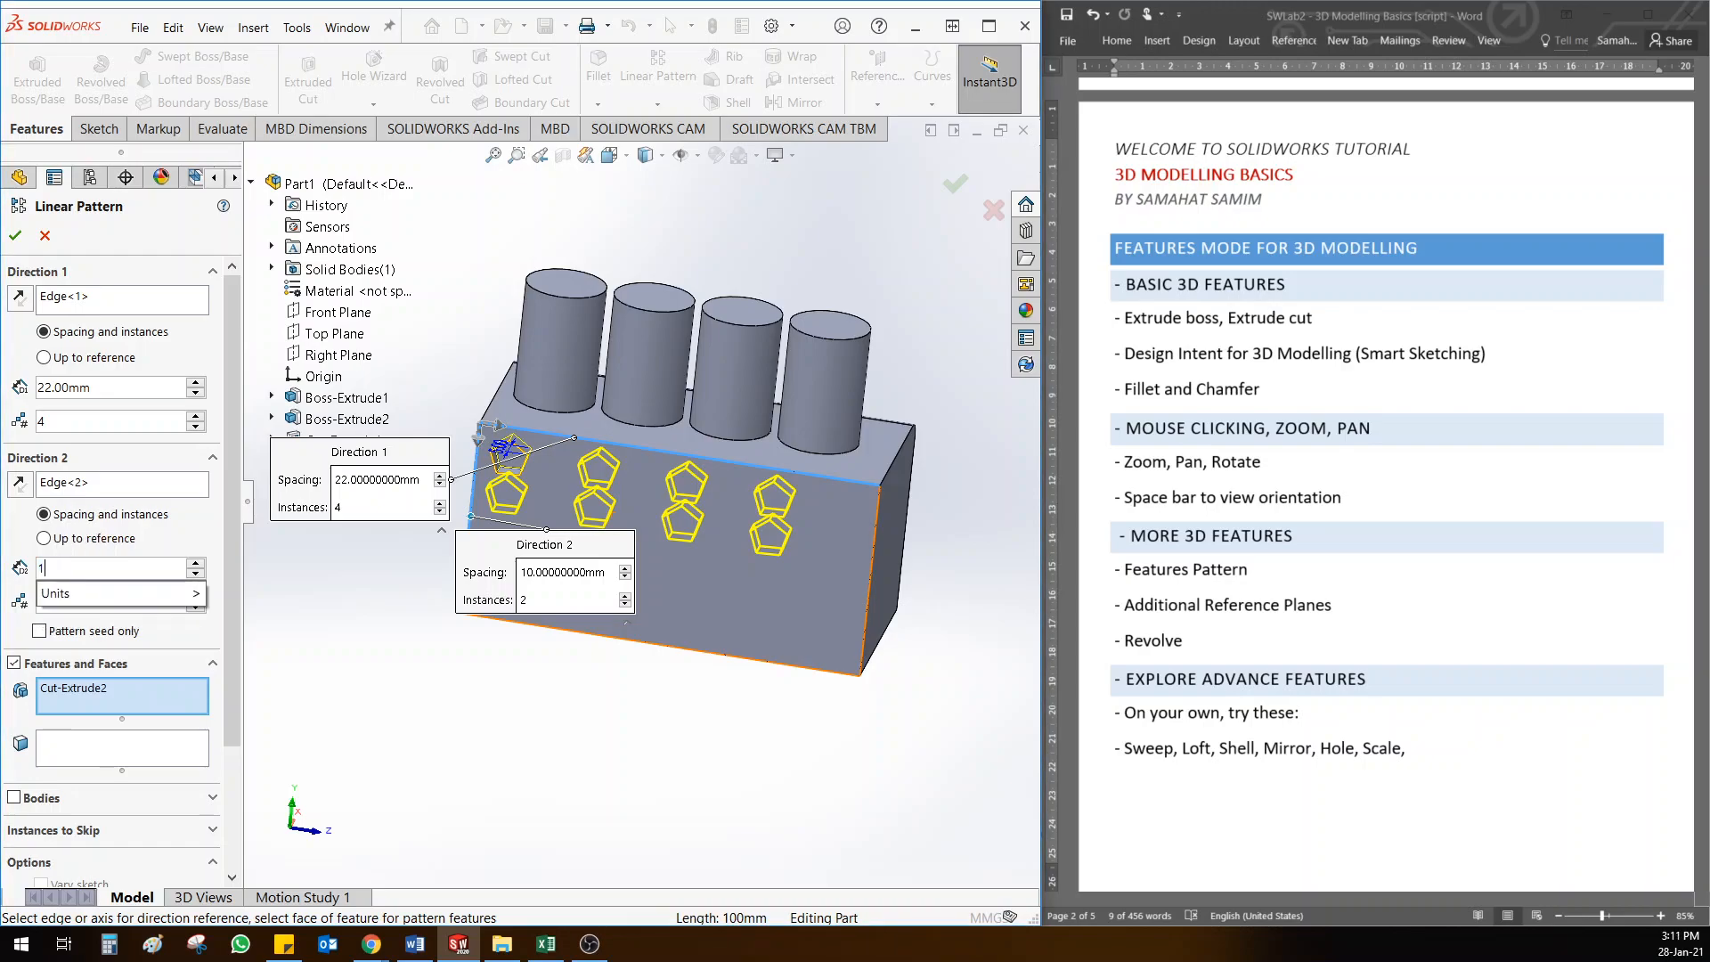
Keep the second direction on spacing and instances, raise it to 3 instances, and complete the pentagon pattern.
click(44, 538)
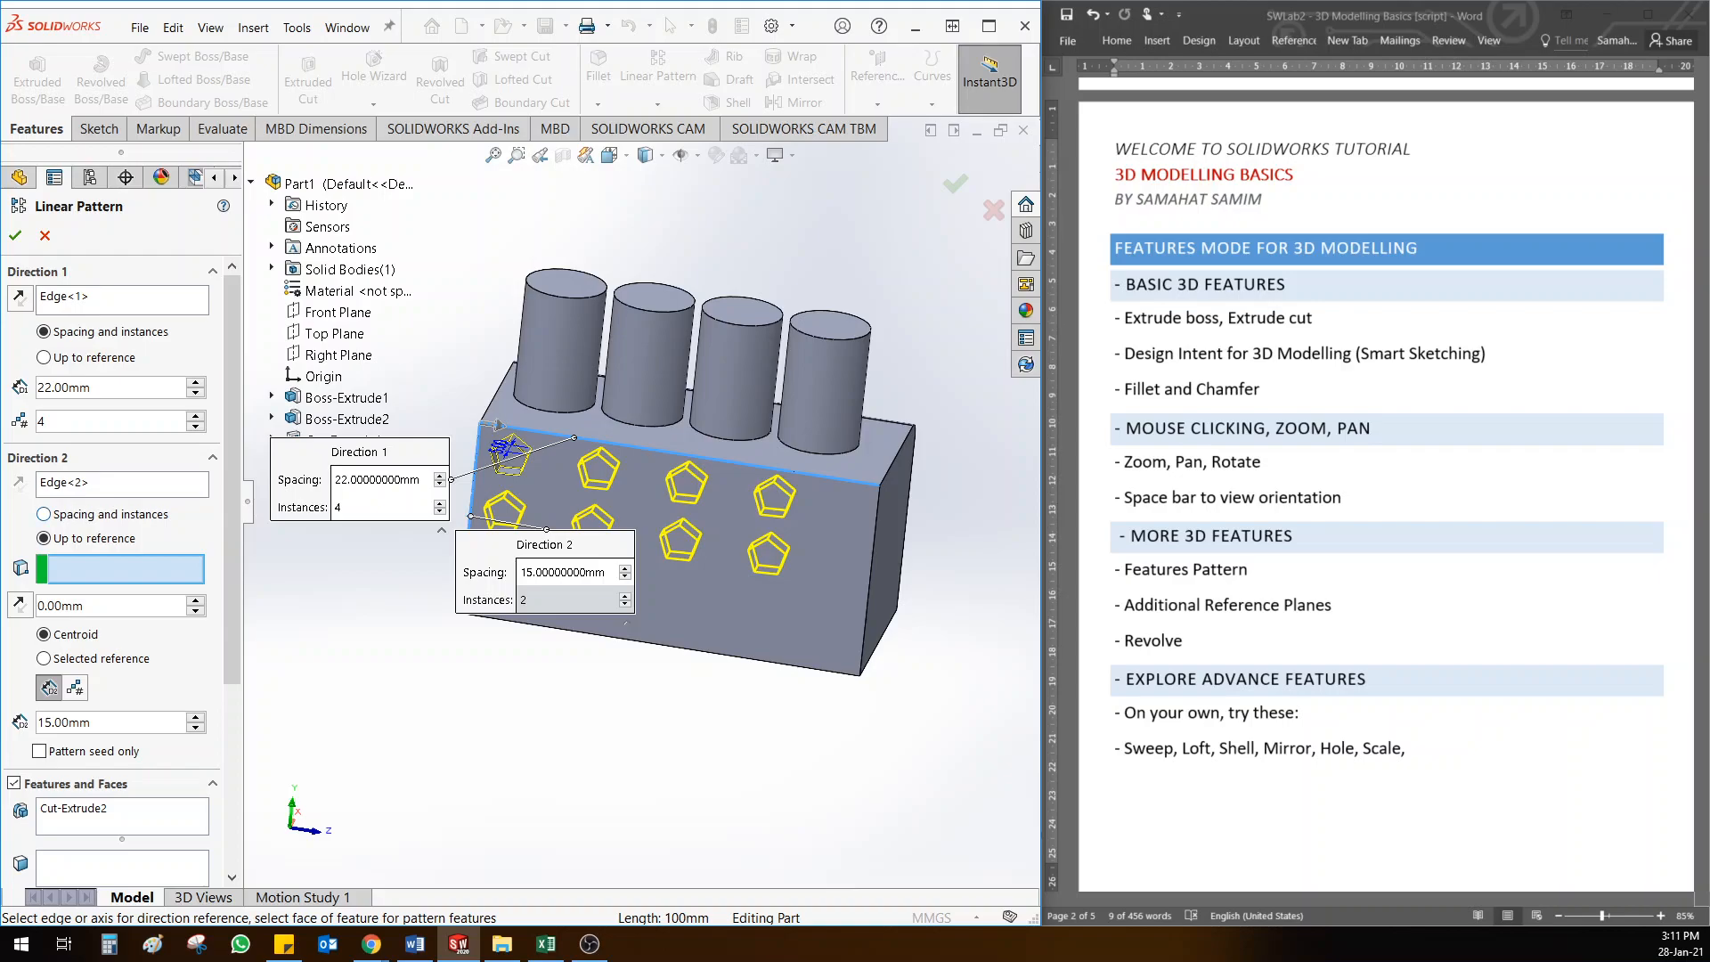
click(43, 514)
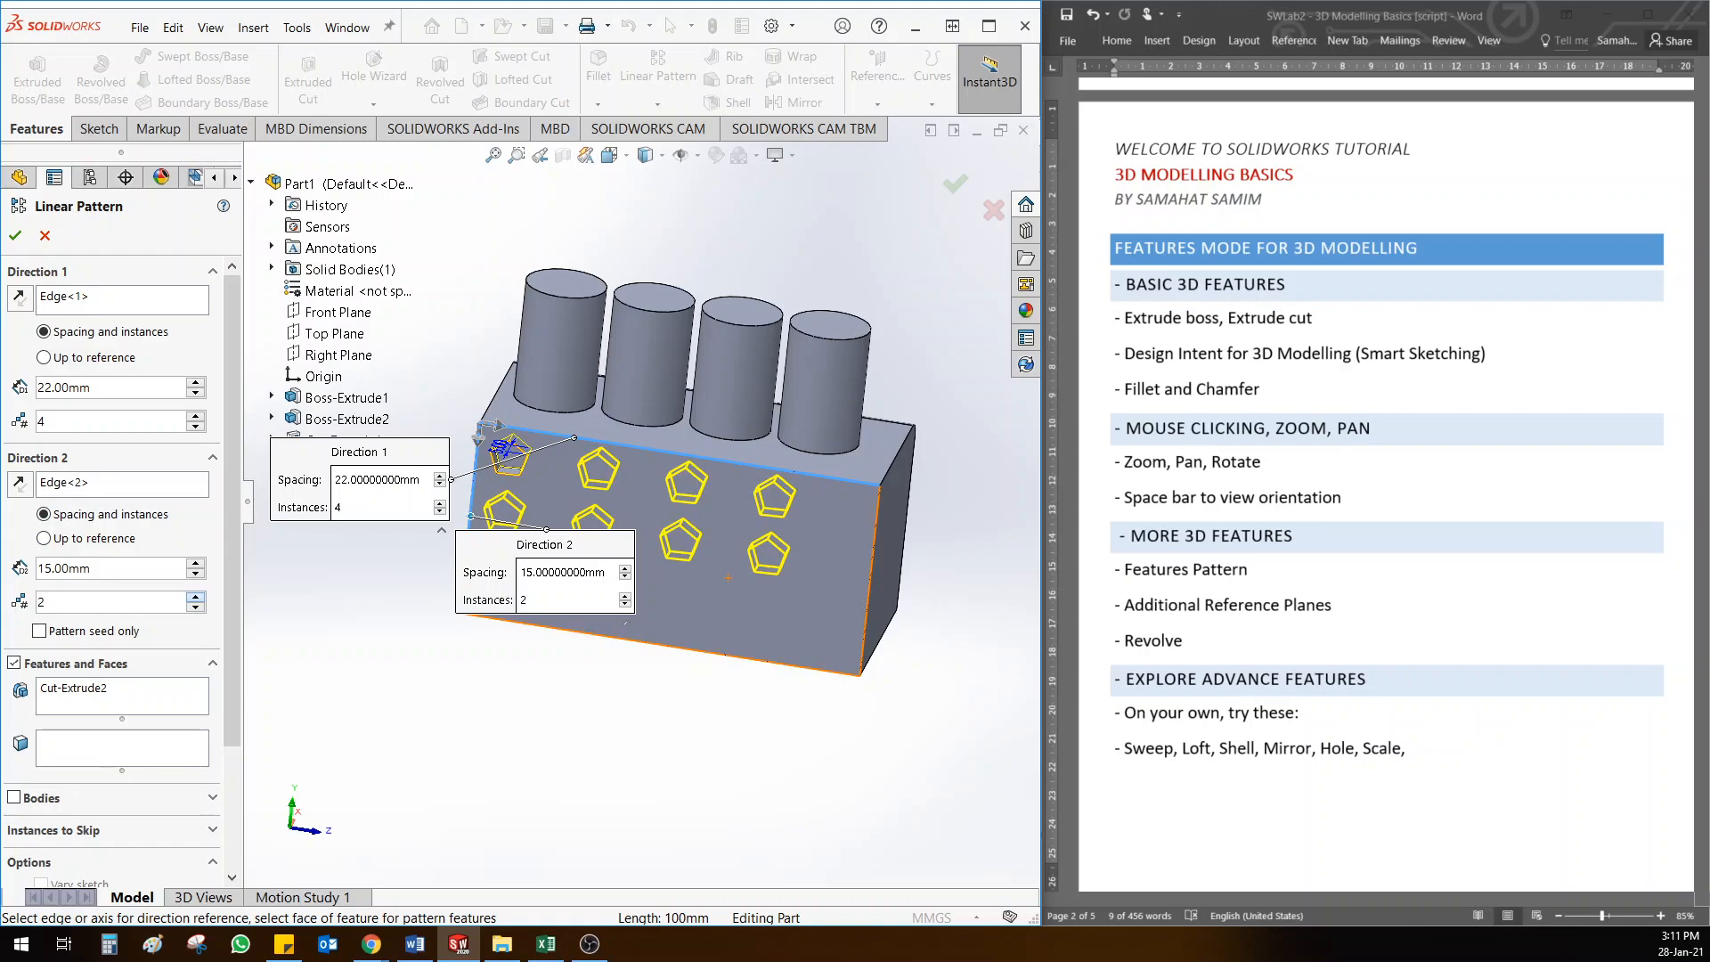
click(195, 596)
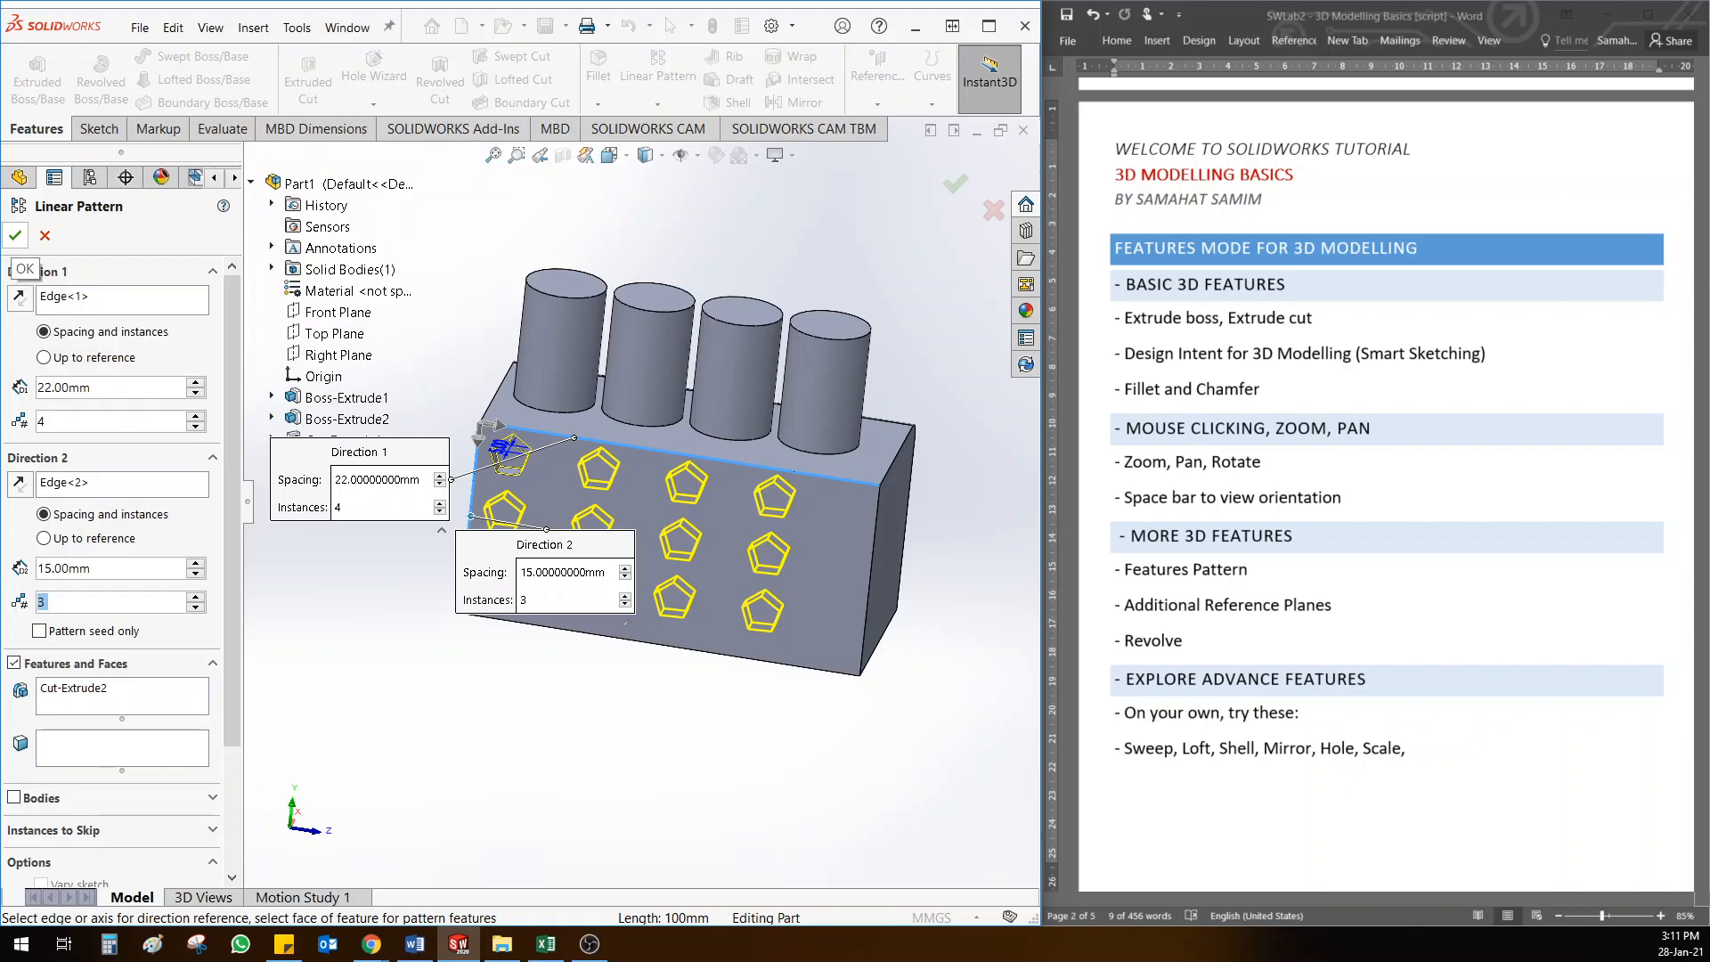
click(15, 237)
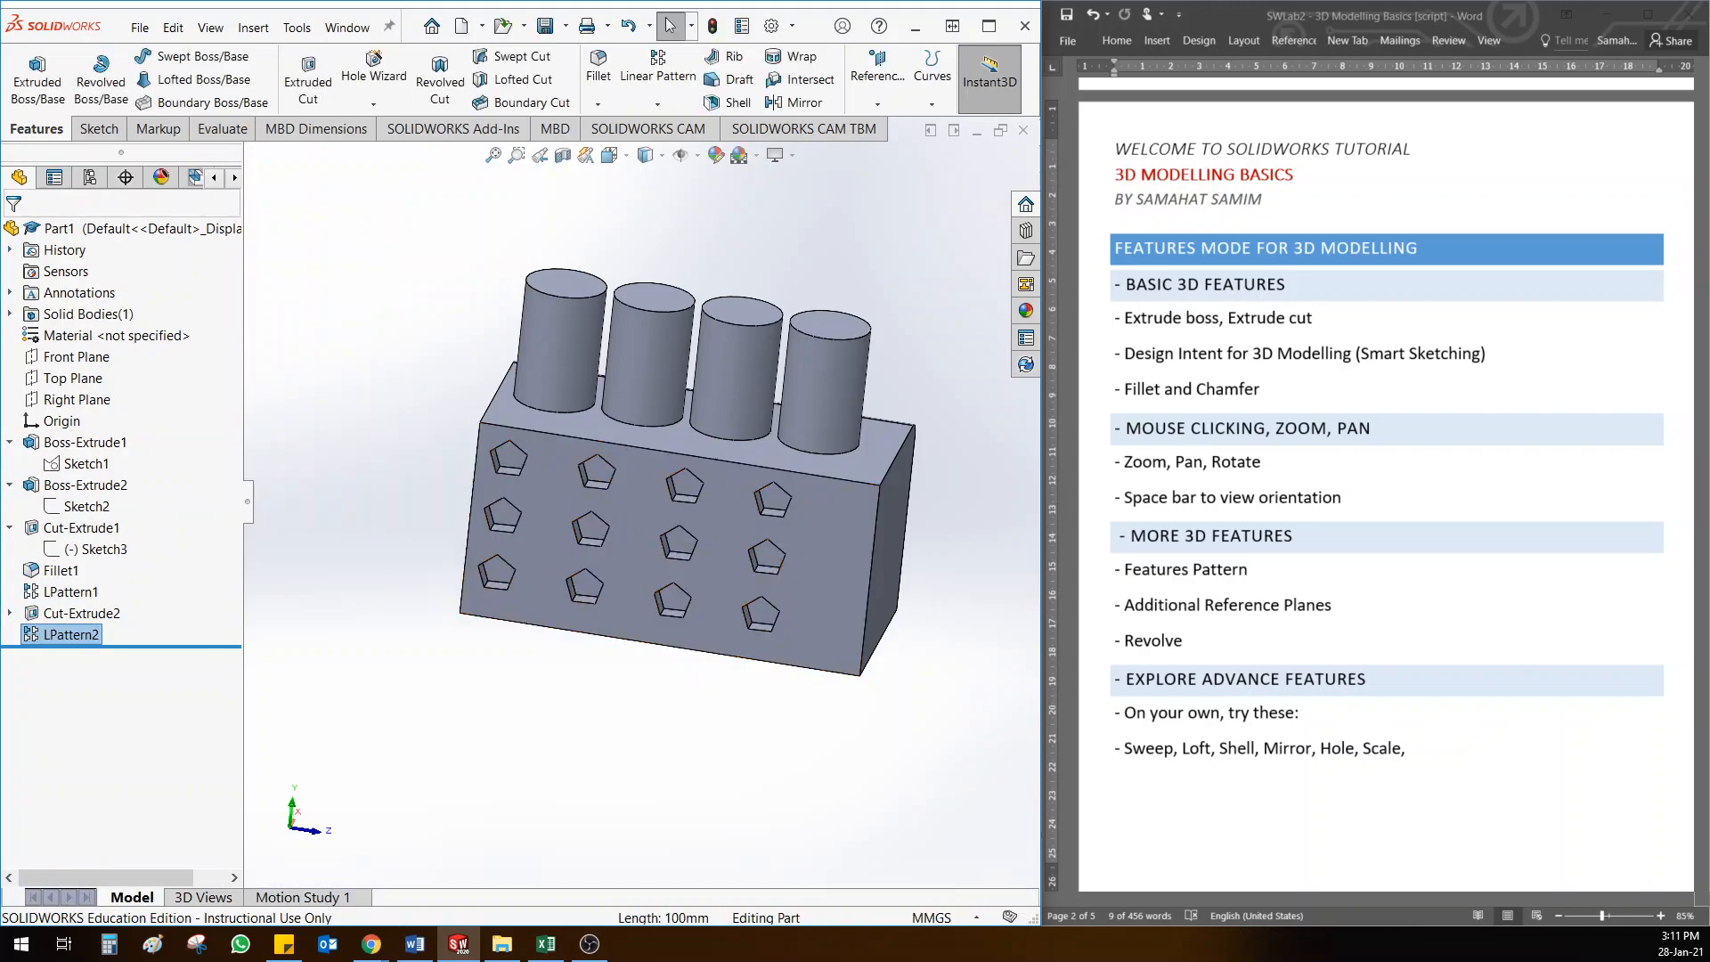
middle_drag(695, 534, 766, 538)
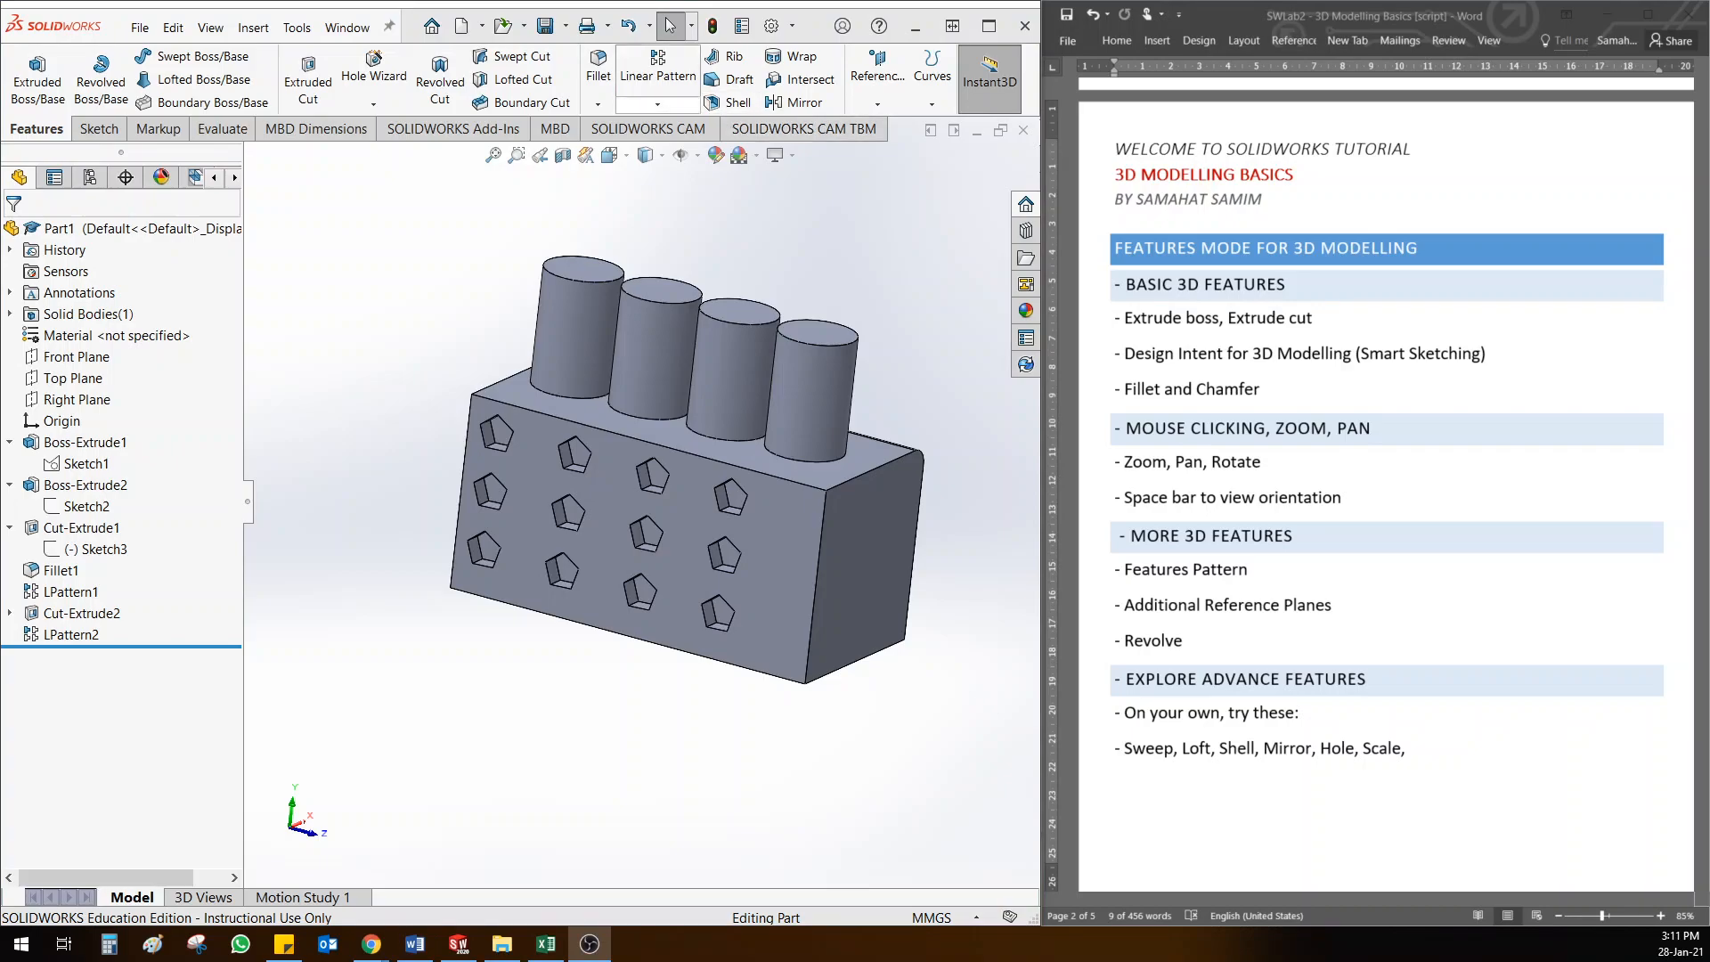
Examine the end cylinder's top and side faces and the Right Plane through the cylinders as possible sketch surfaces.
click(657, 104)
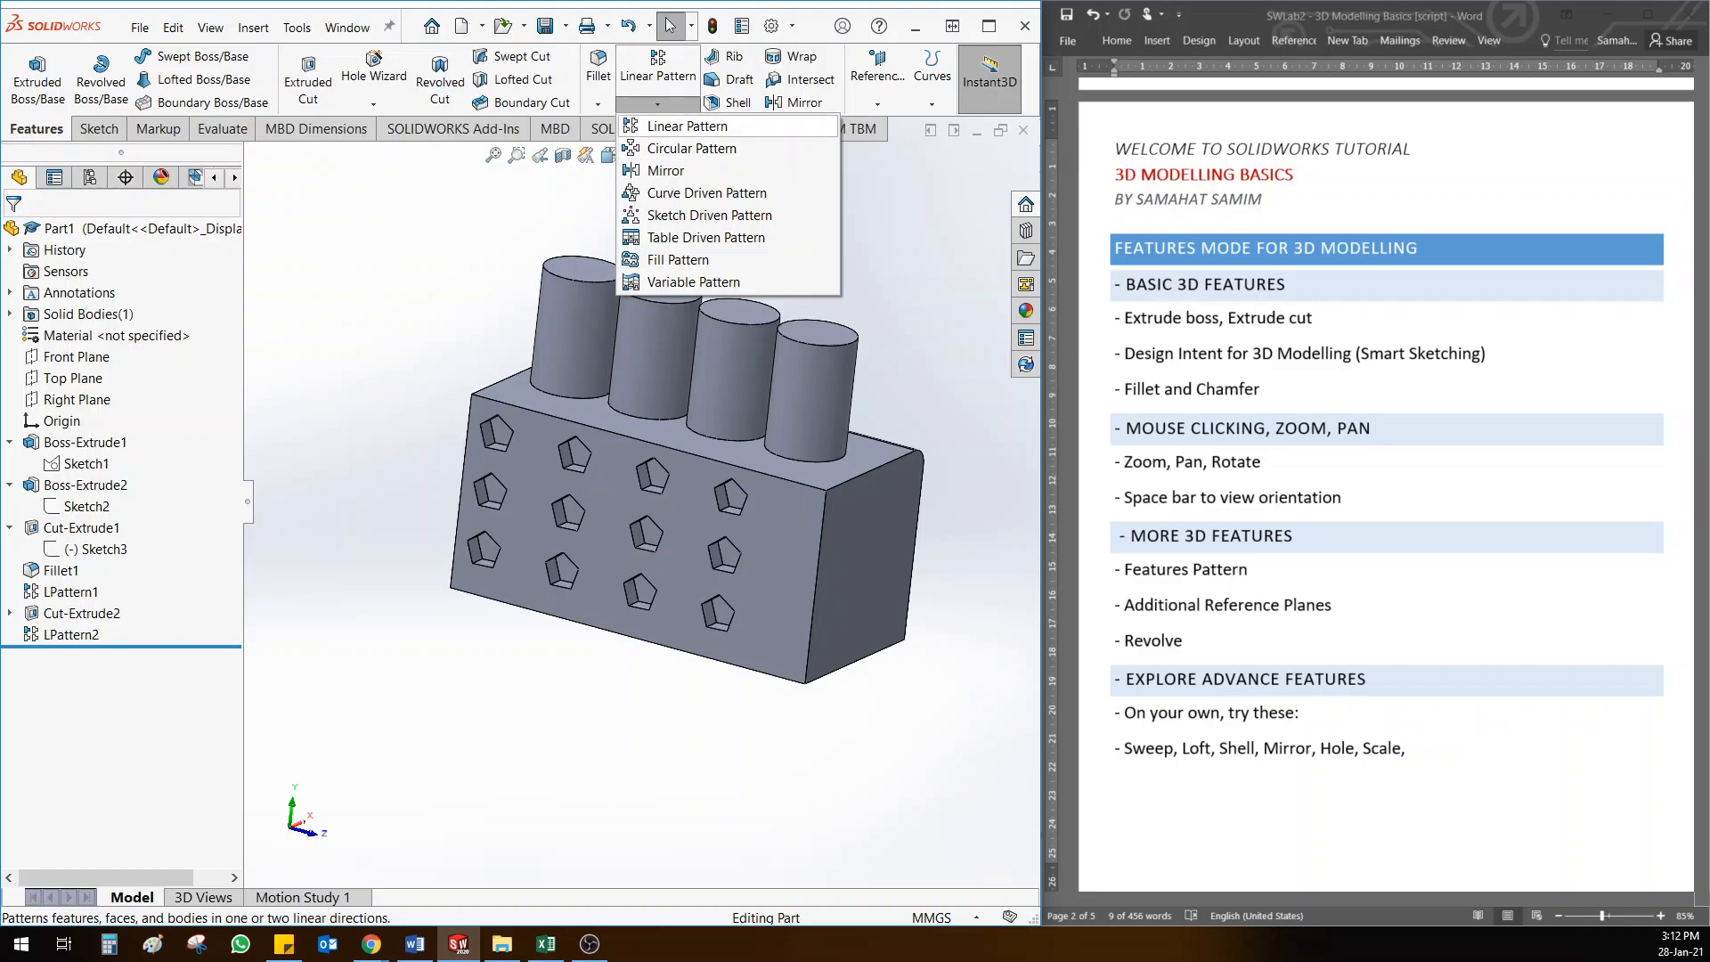
key(Escape)
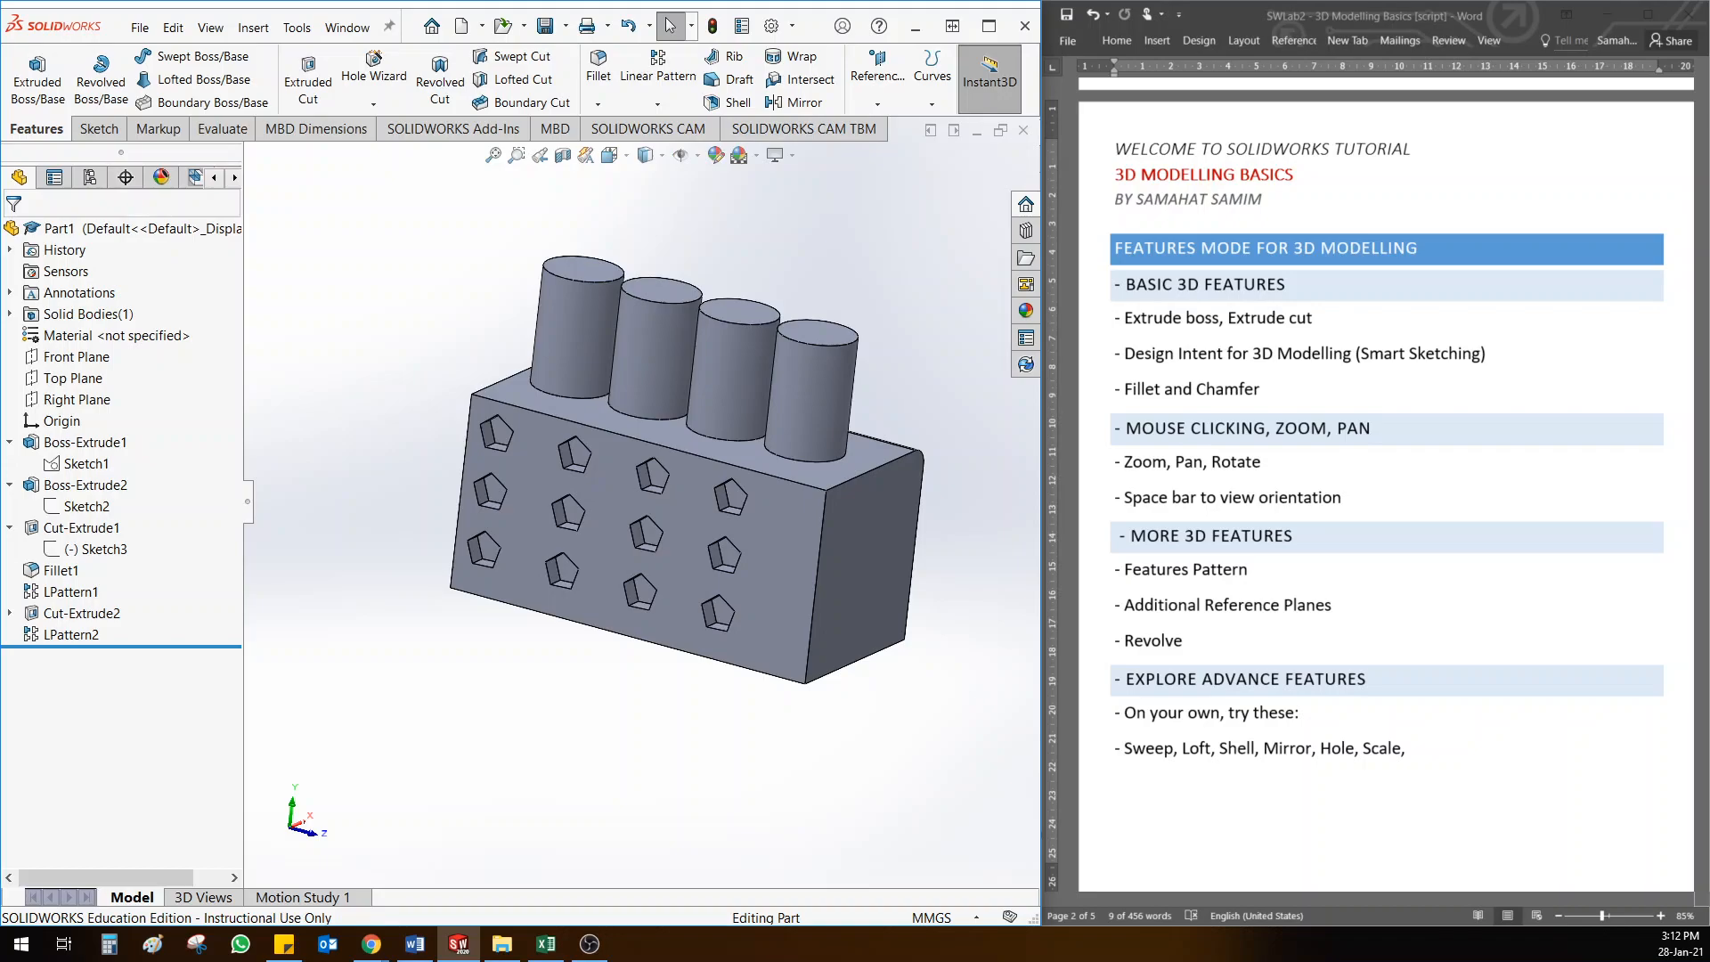
key(space)
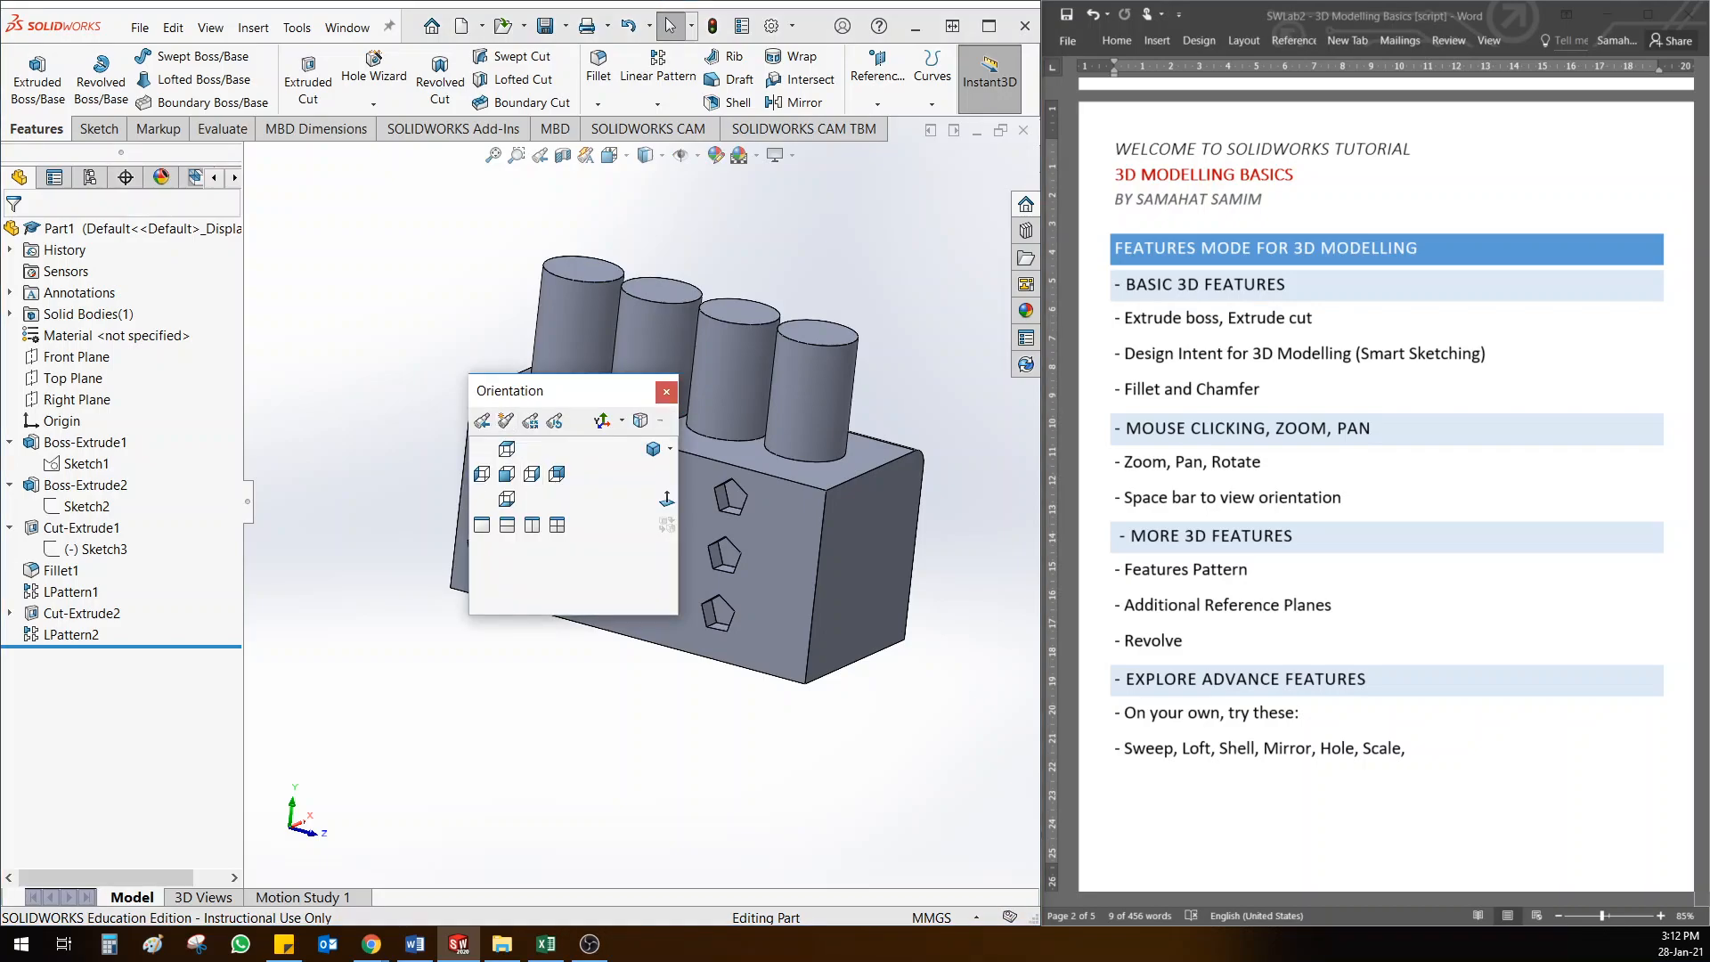
click(654, 449)
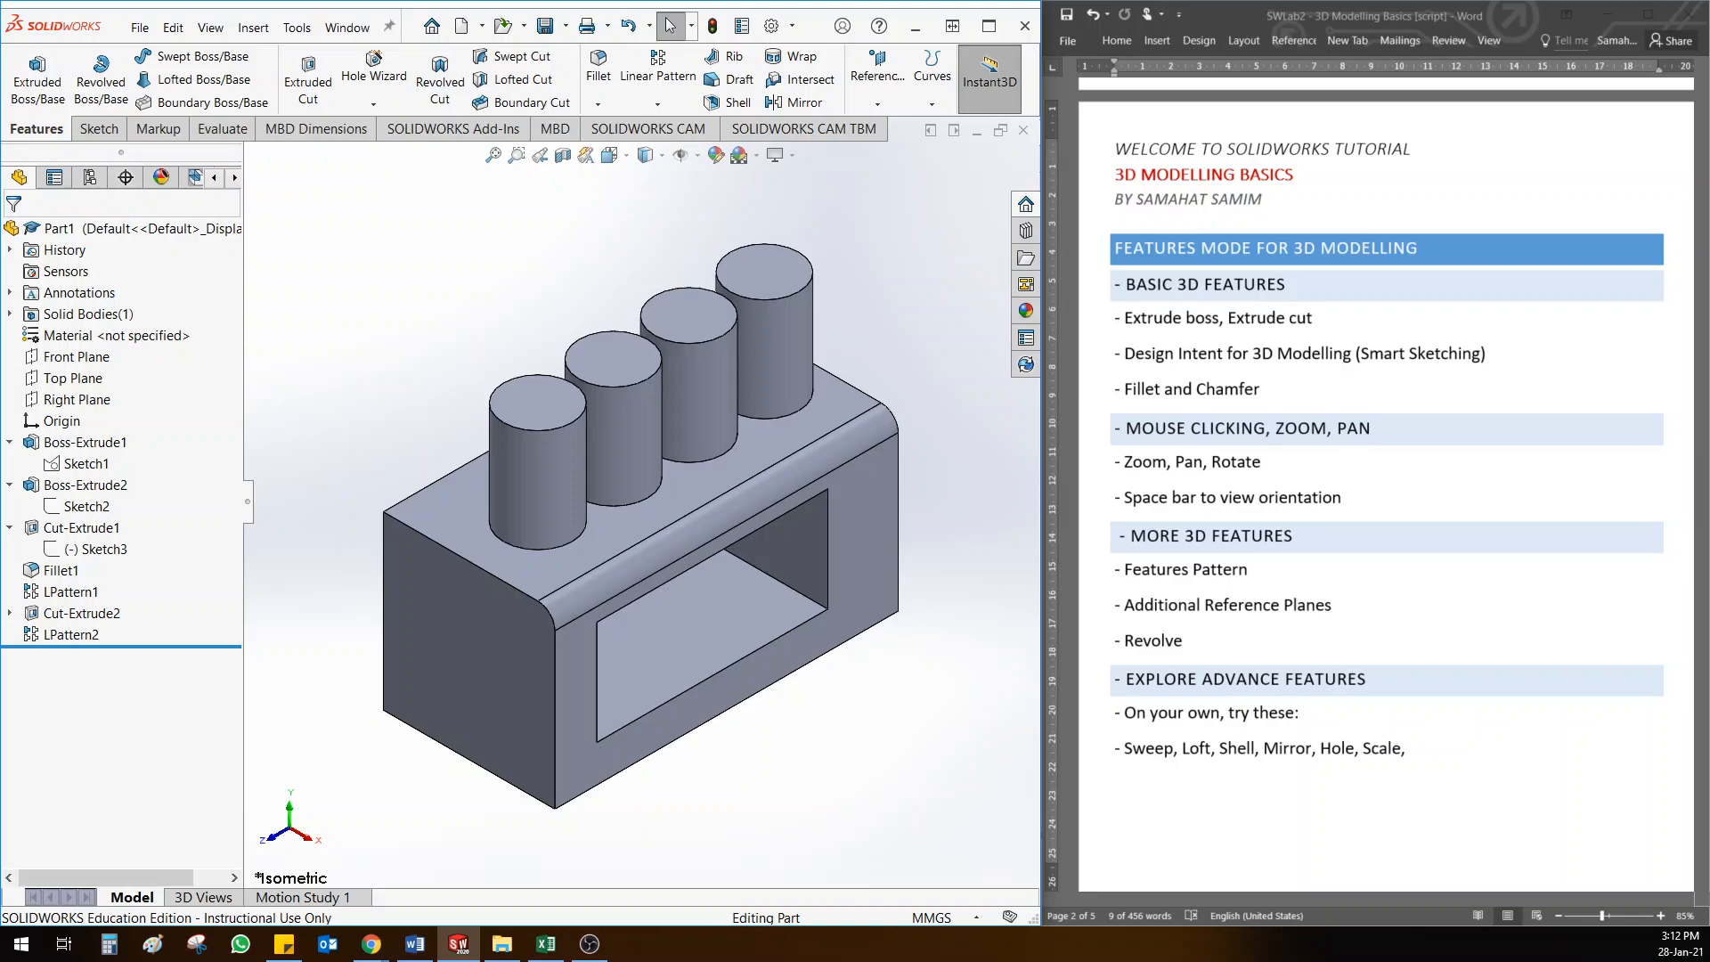
click(530, 411)
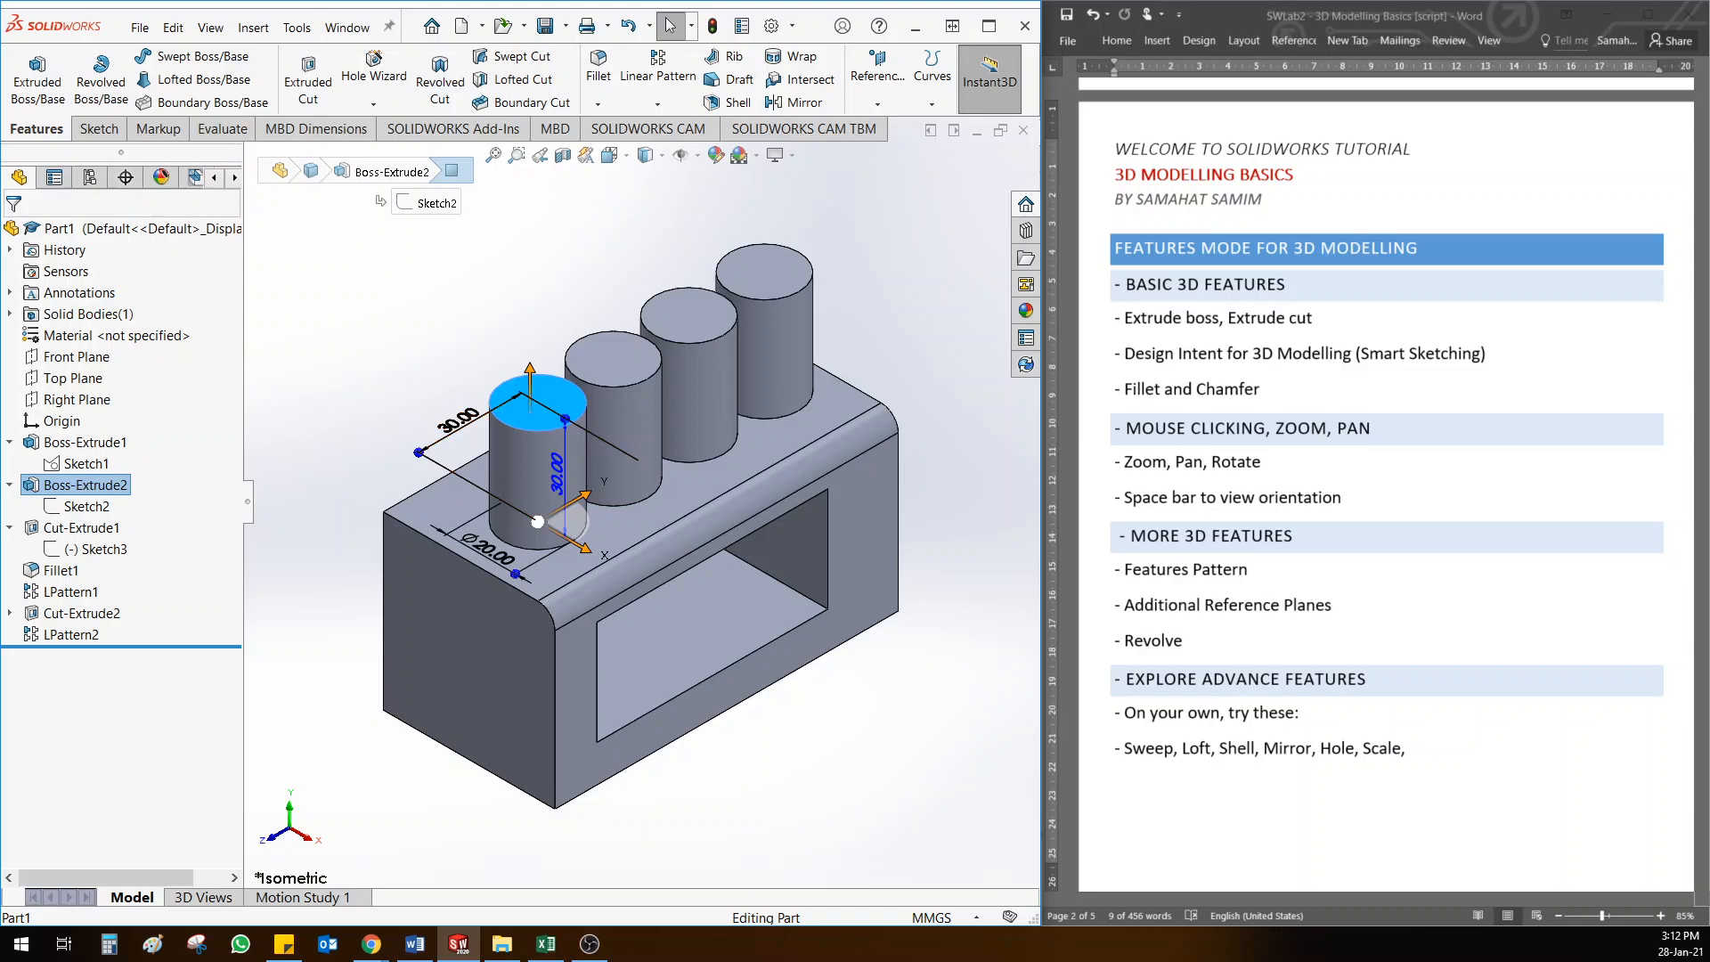
key(Escape)
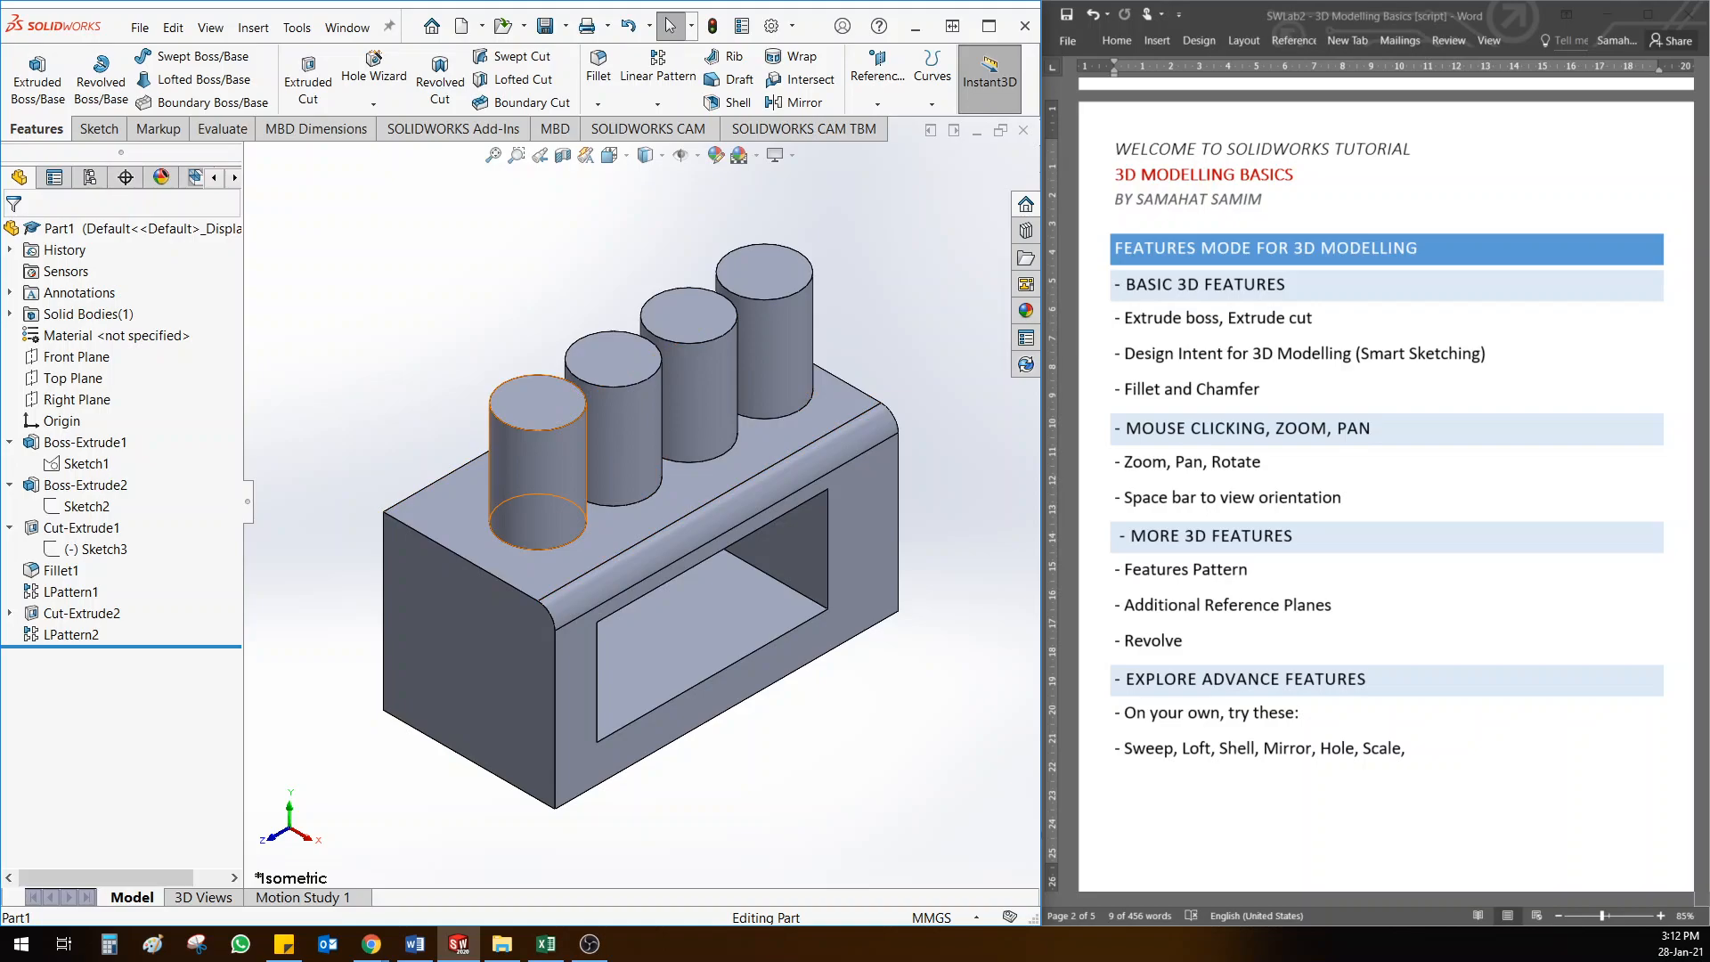
click(570, 445)
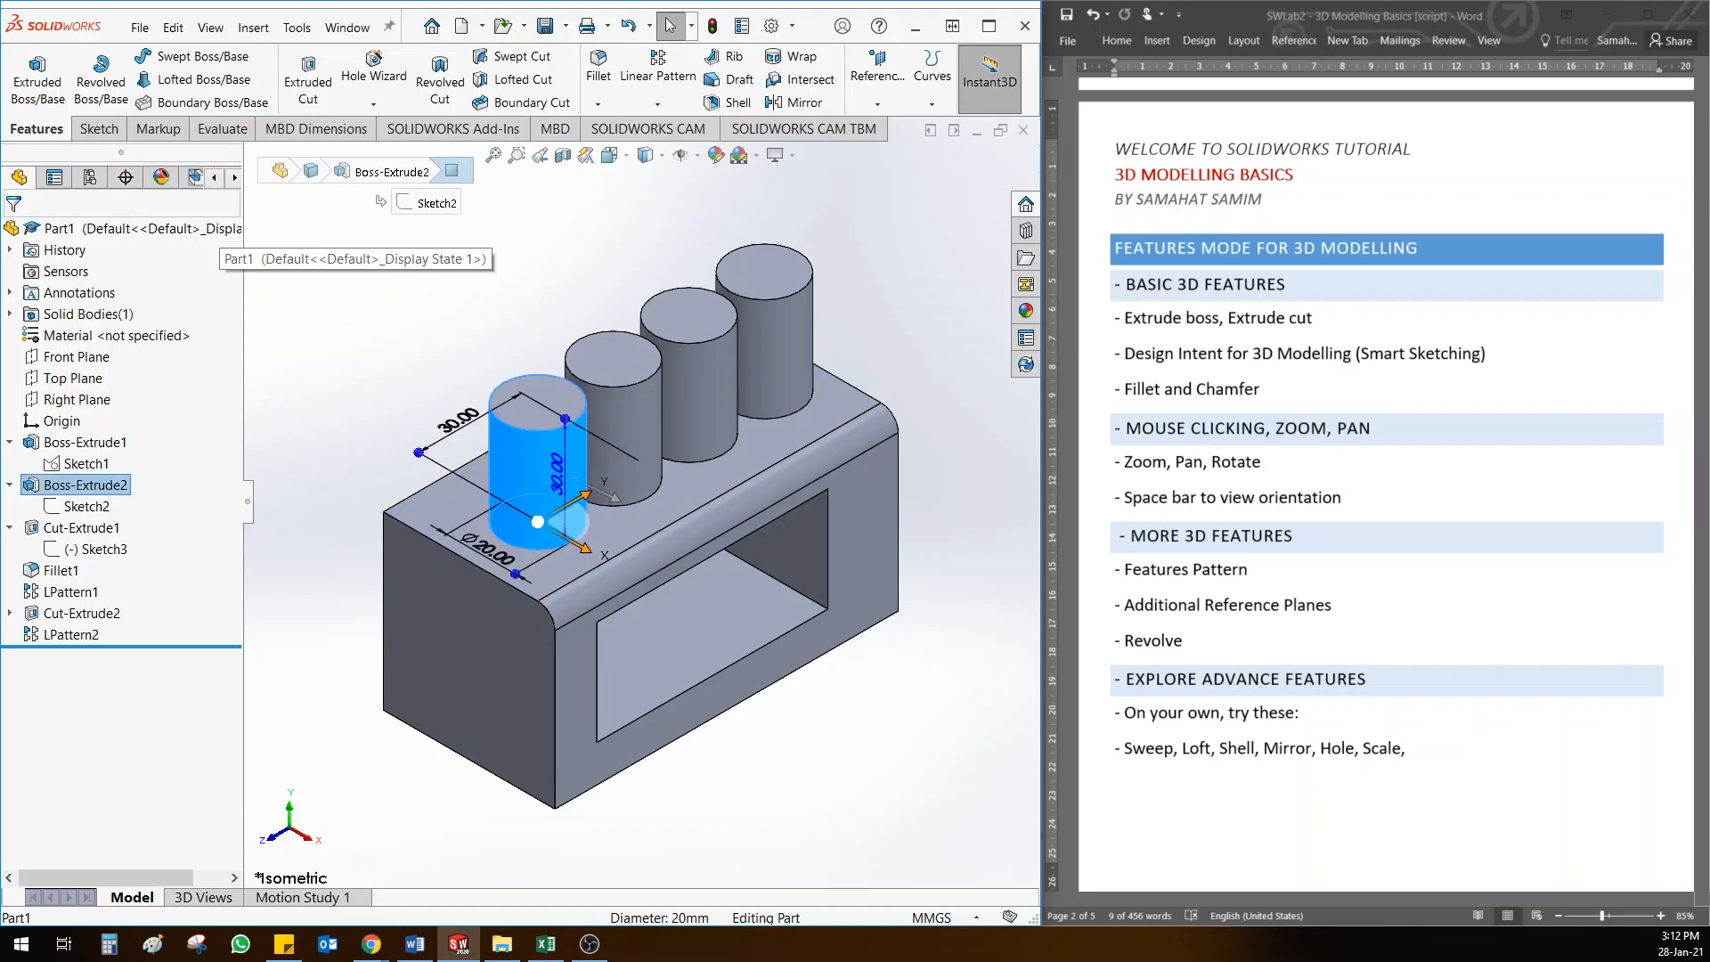
click(97, 128)
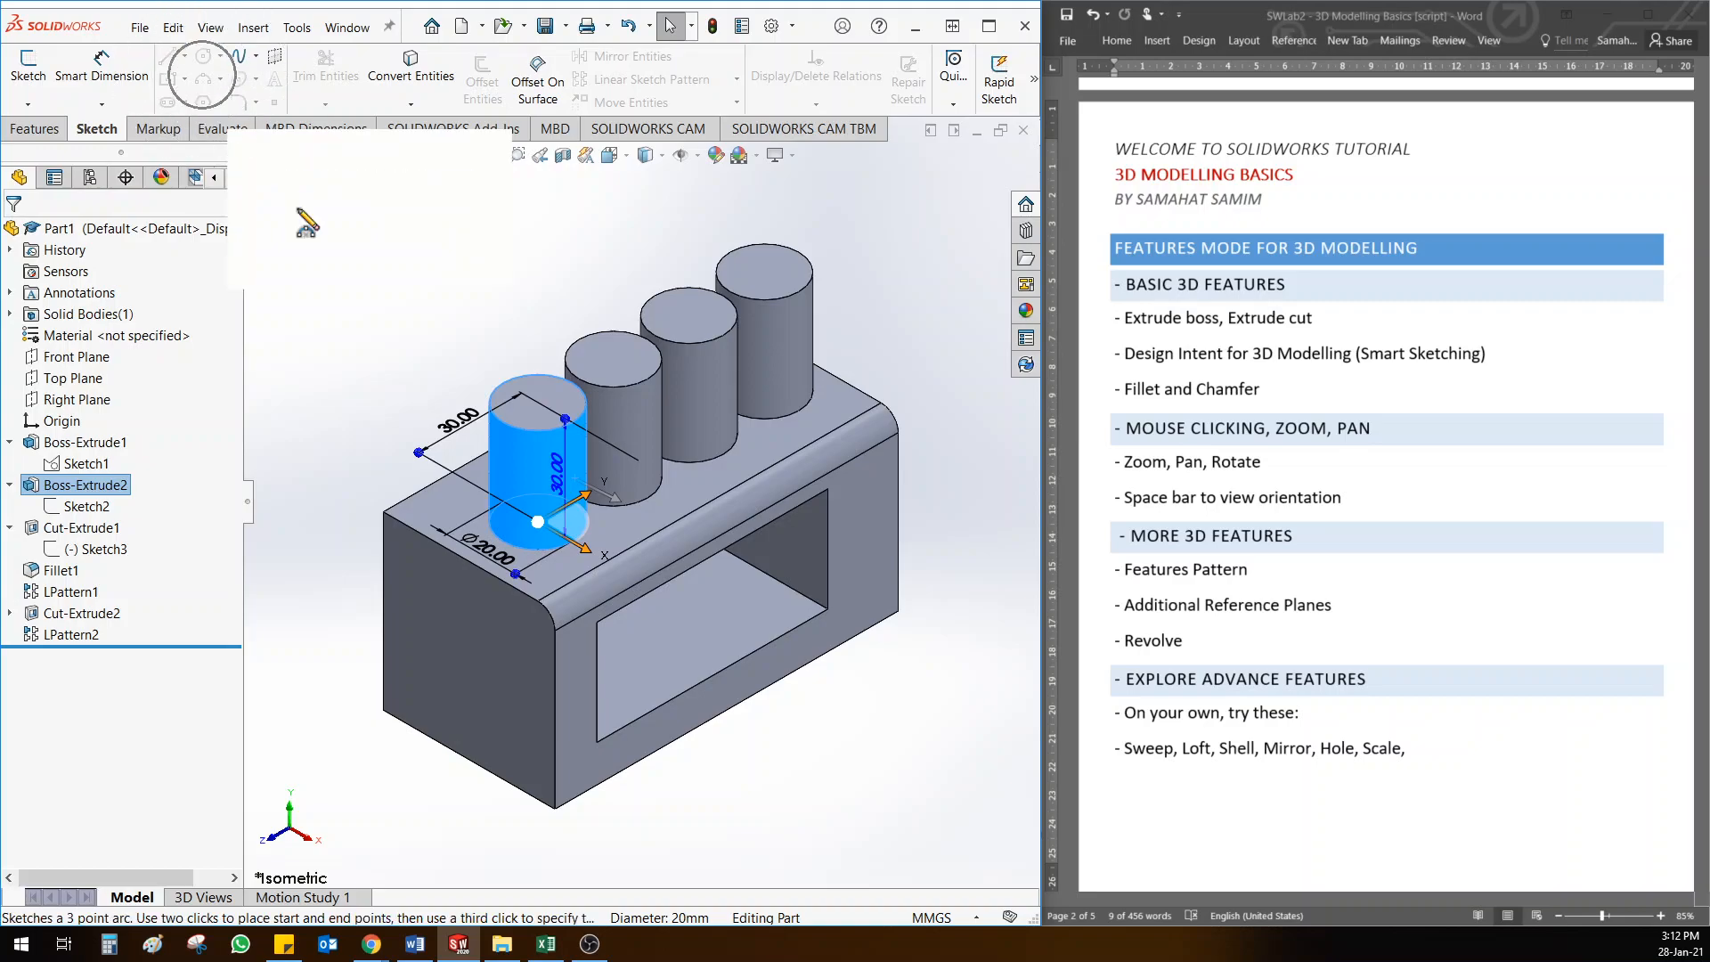
key(Escape)
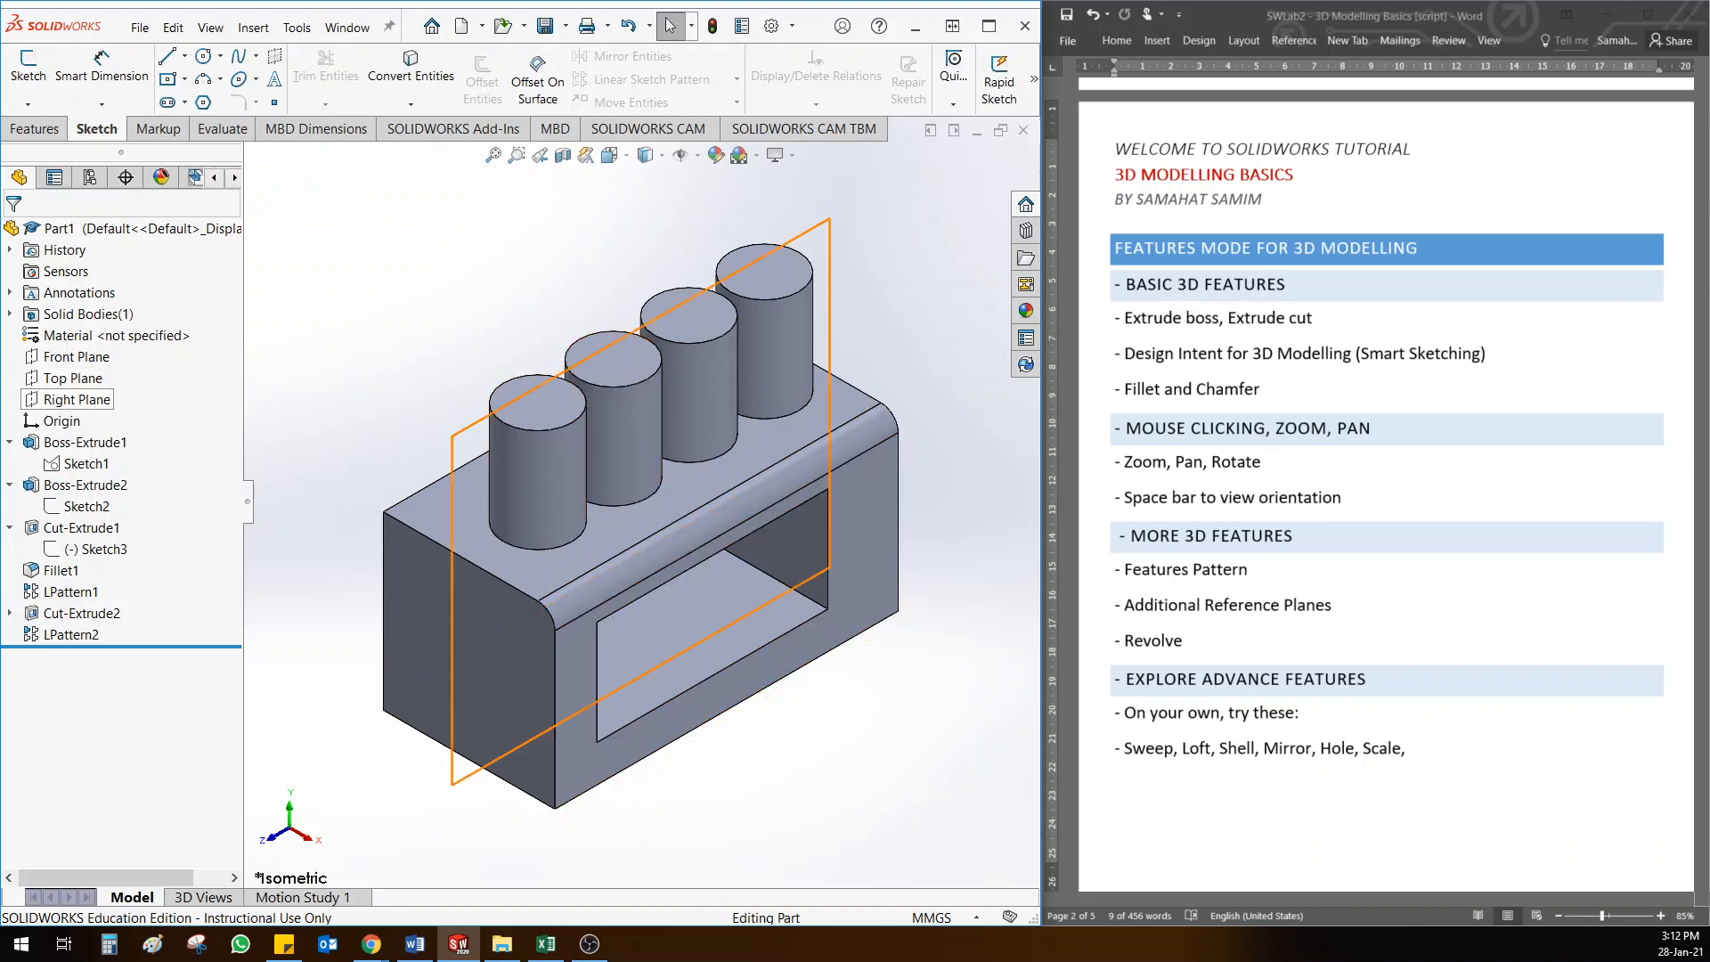
click(77, 399)
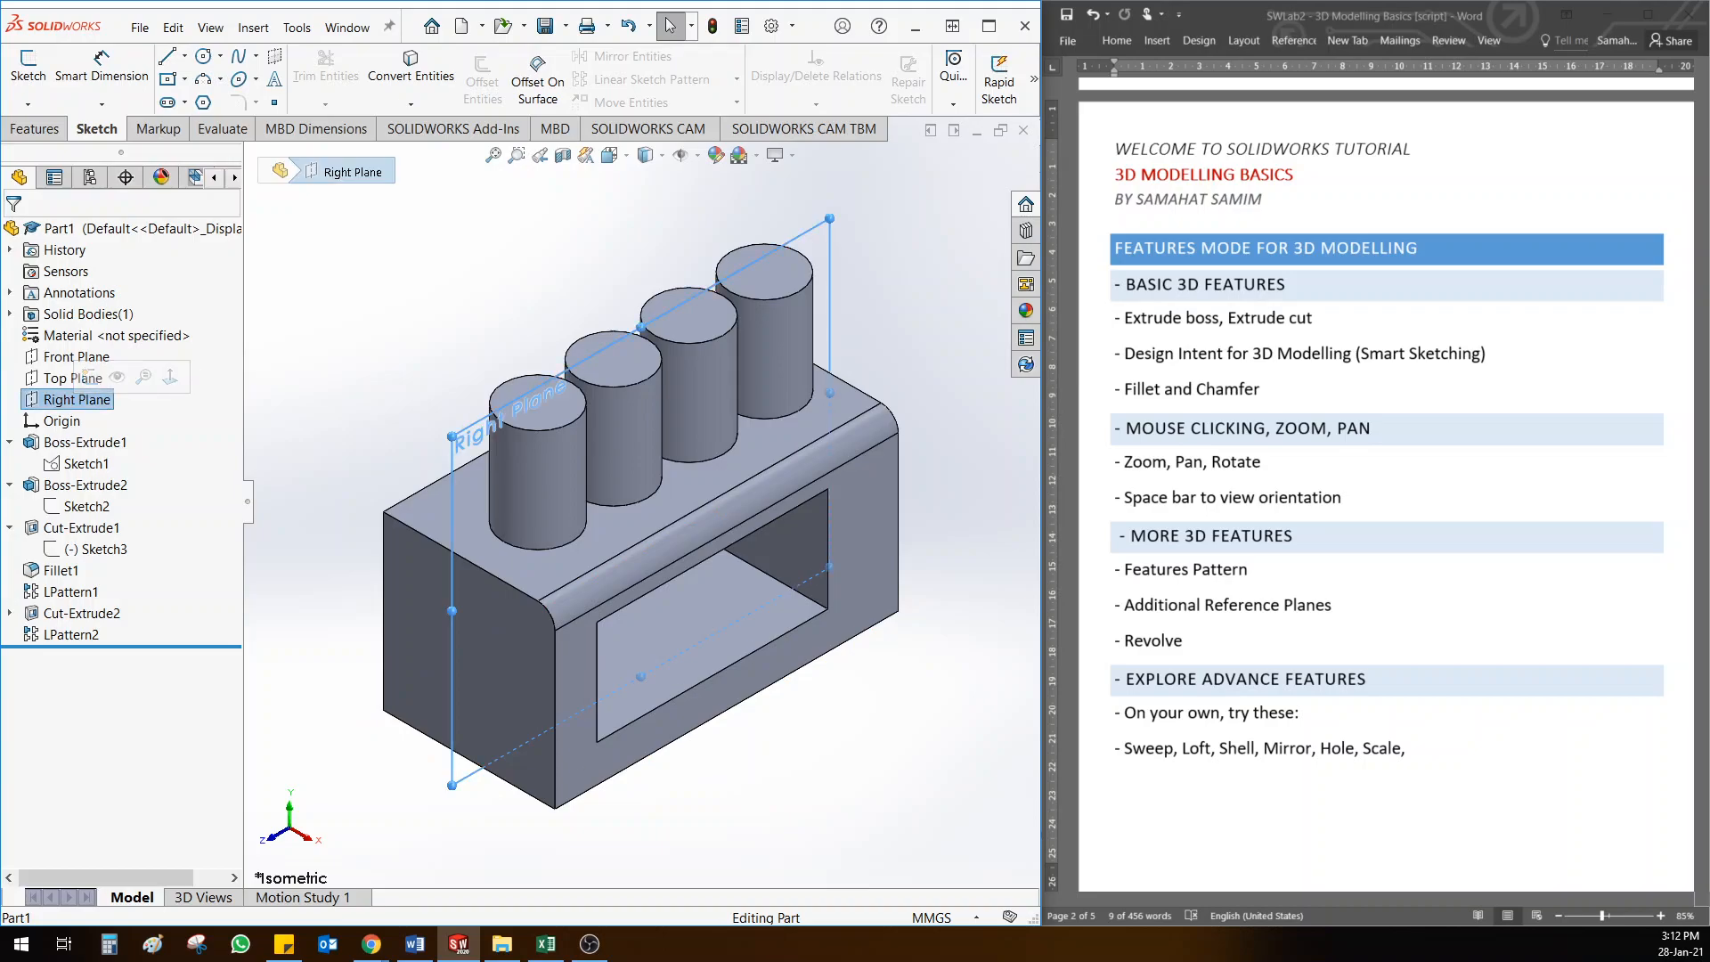
middle_drag(540, 477, 620, 417)
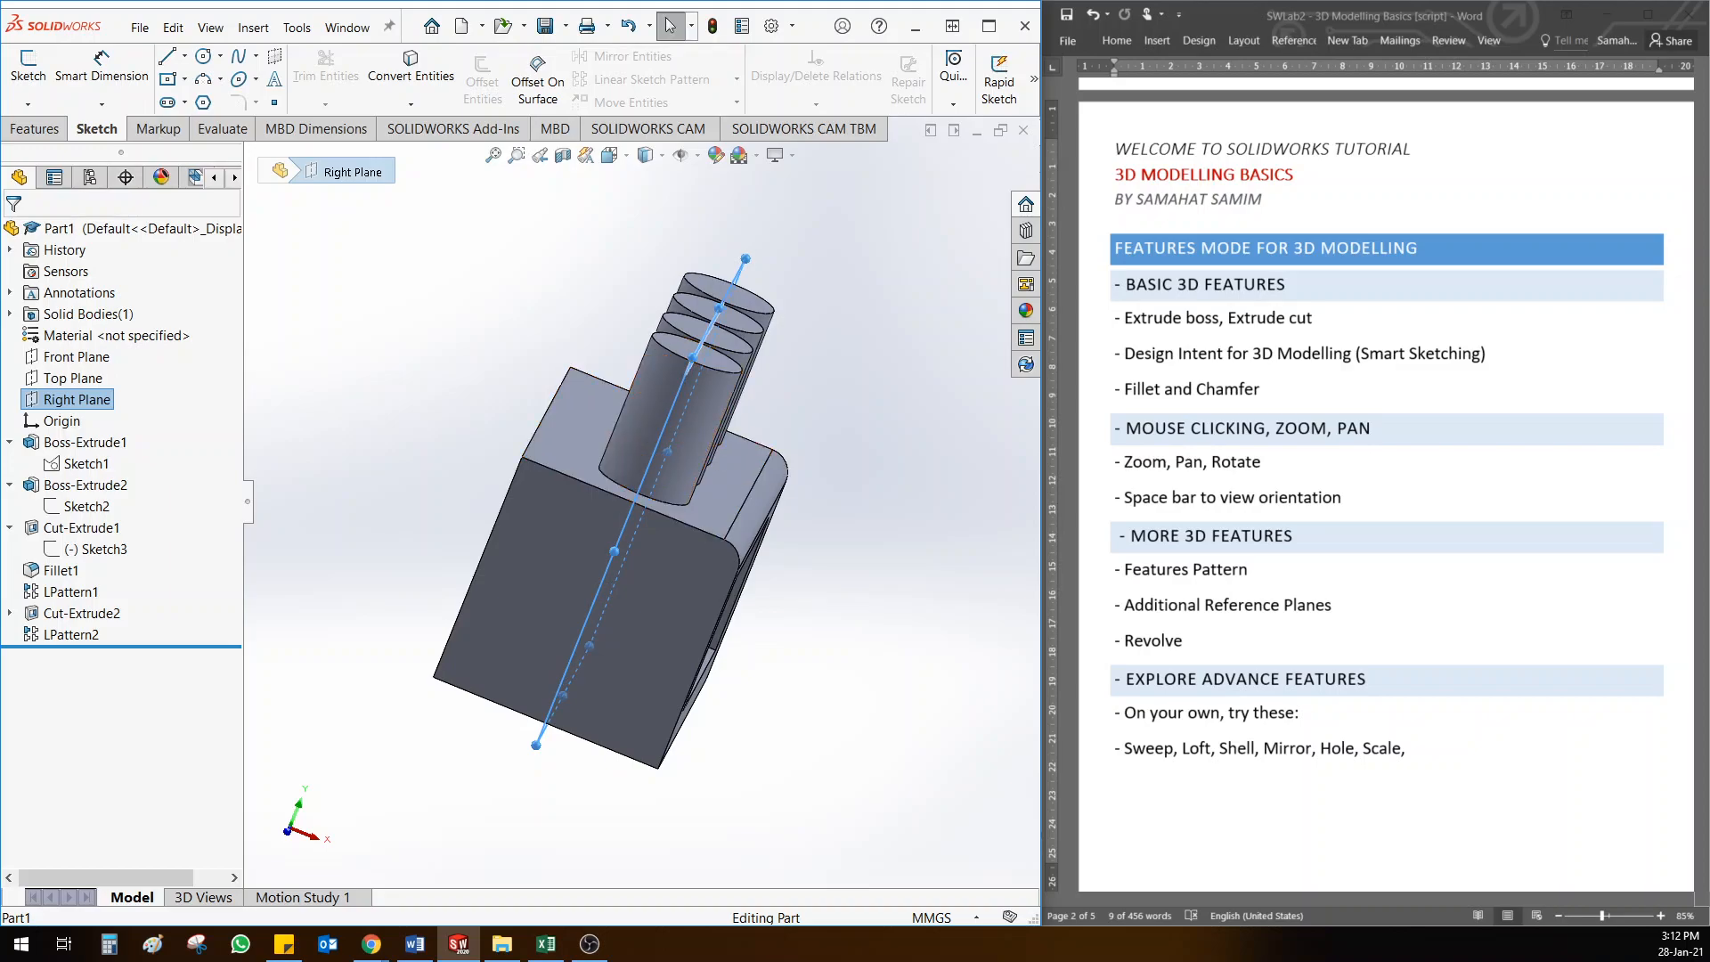
click(845, 418)
middle_drag(828, 420, 659, 438)
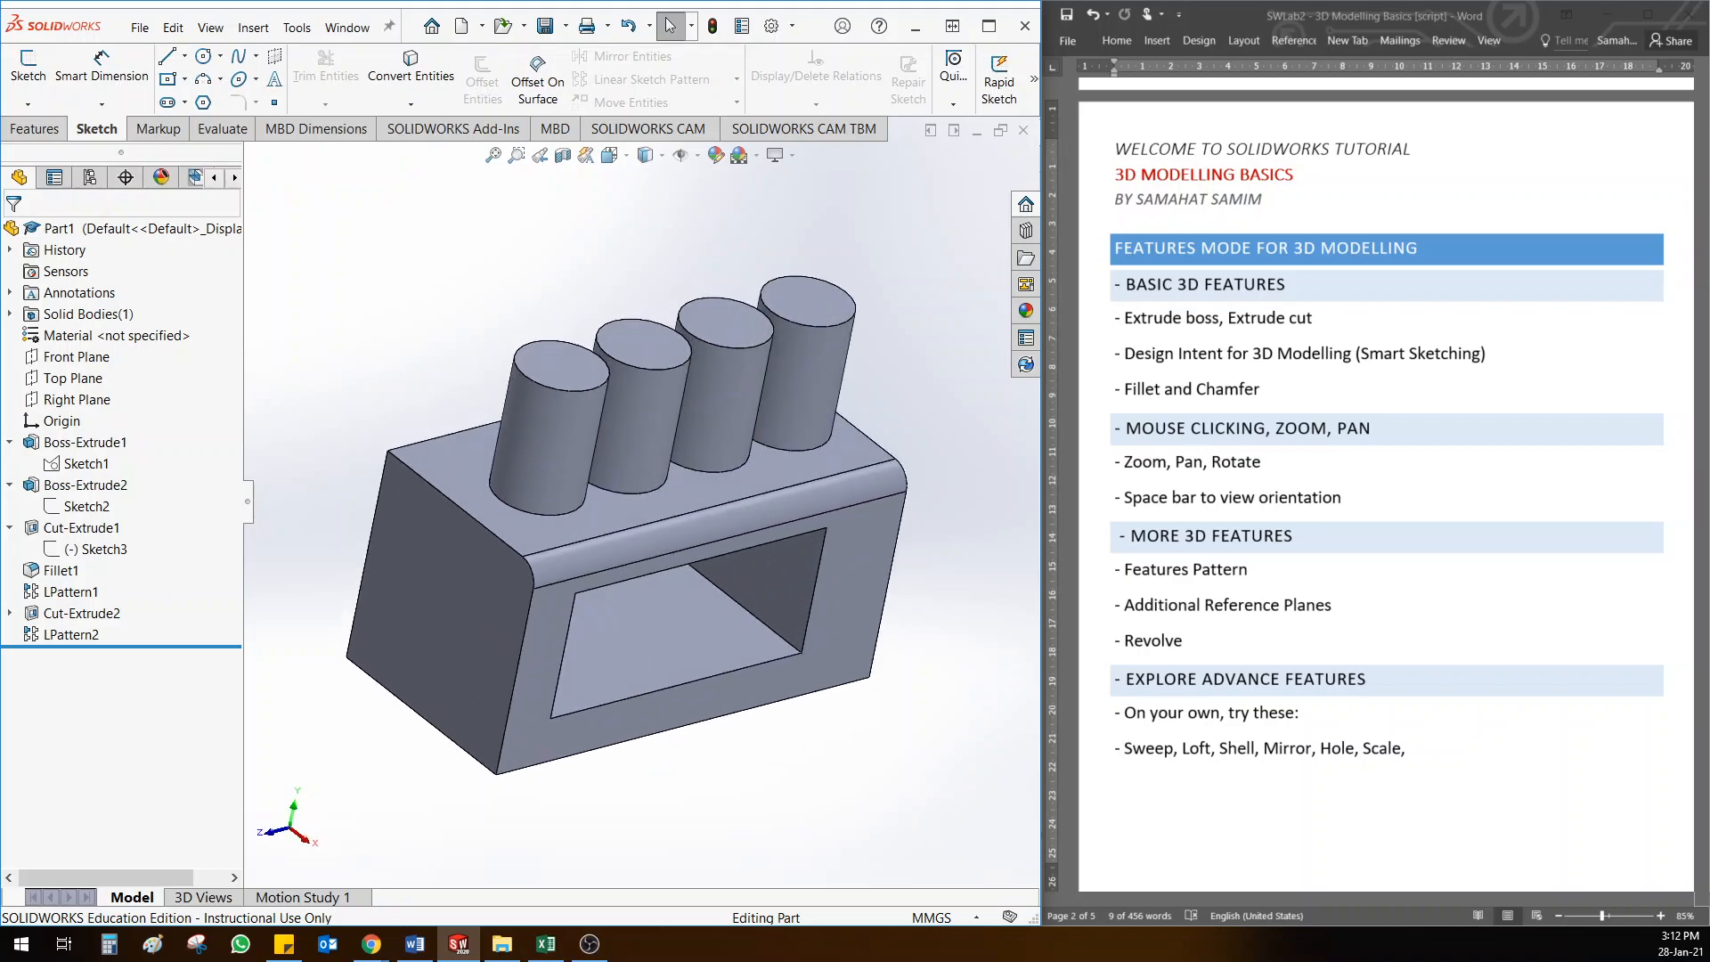
Create a reference plane parallel to the Right Plane at an offset distance of 20 mm.
key(space)
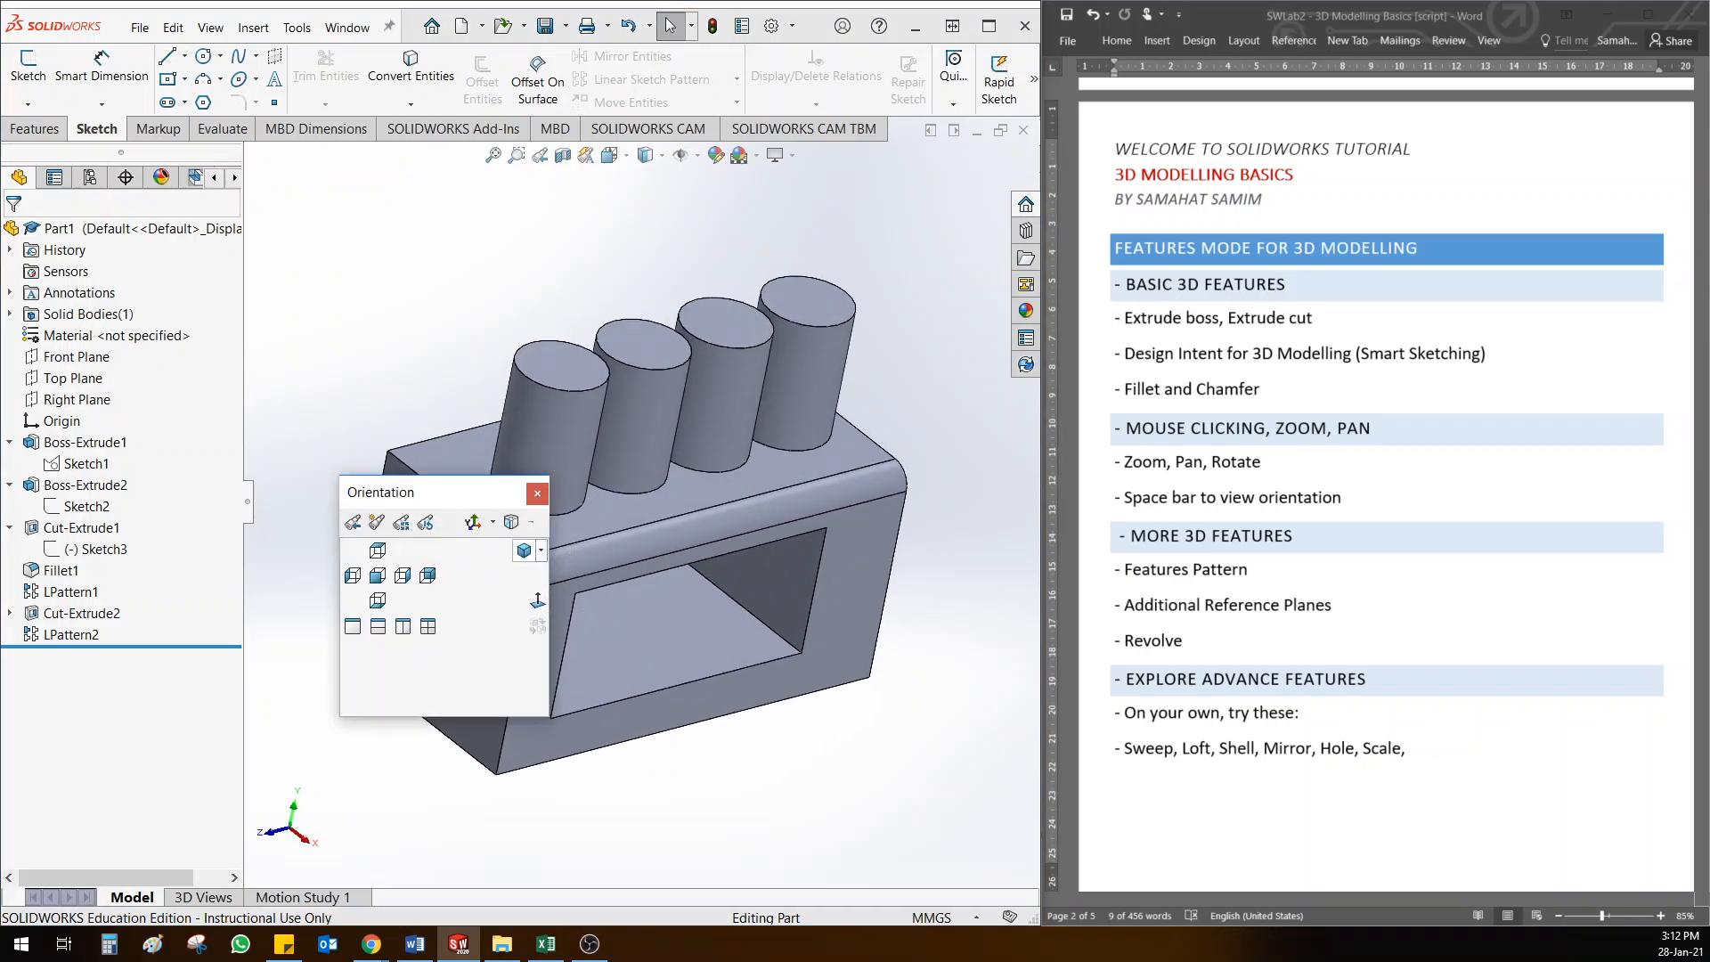
key(Escape)
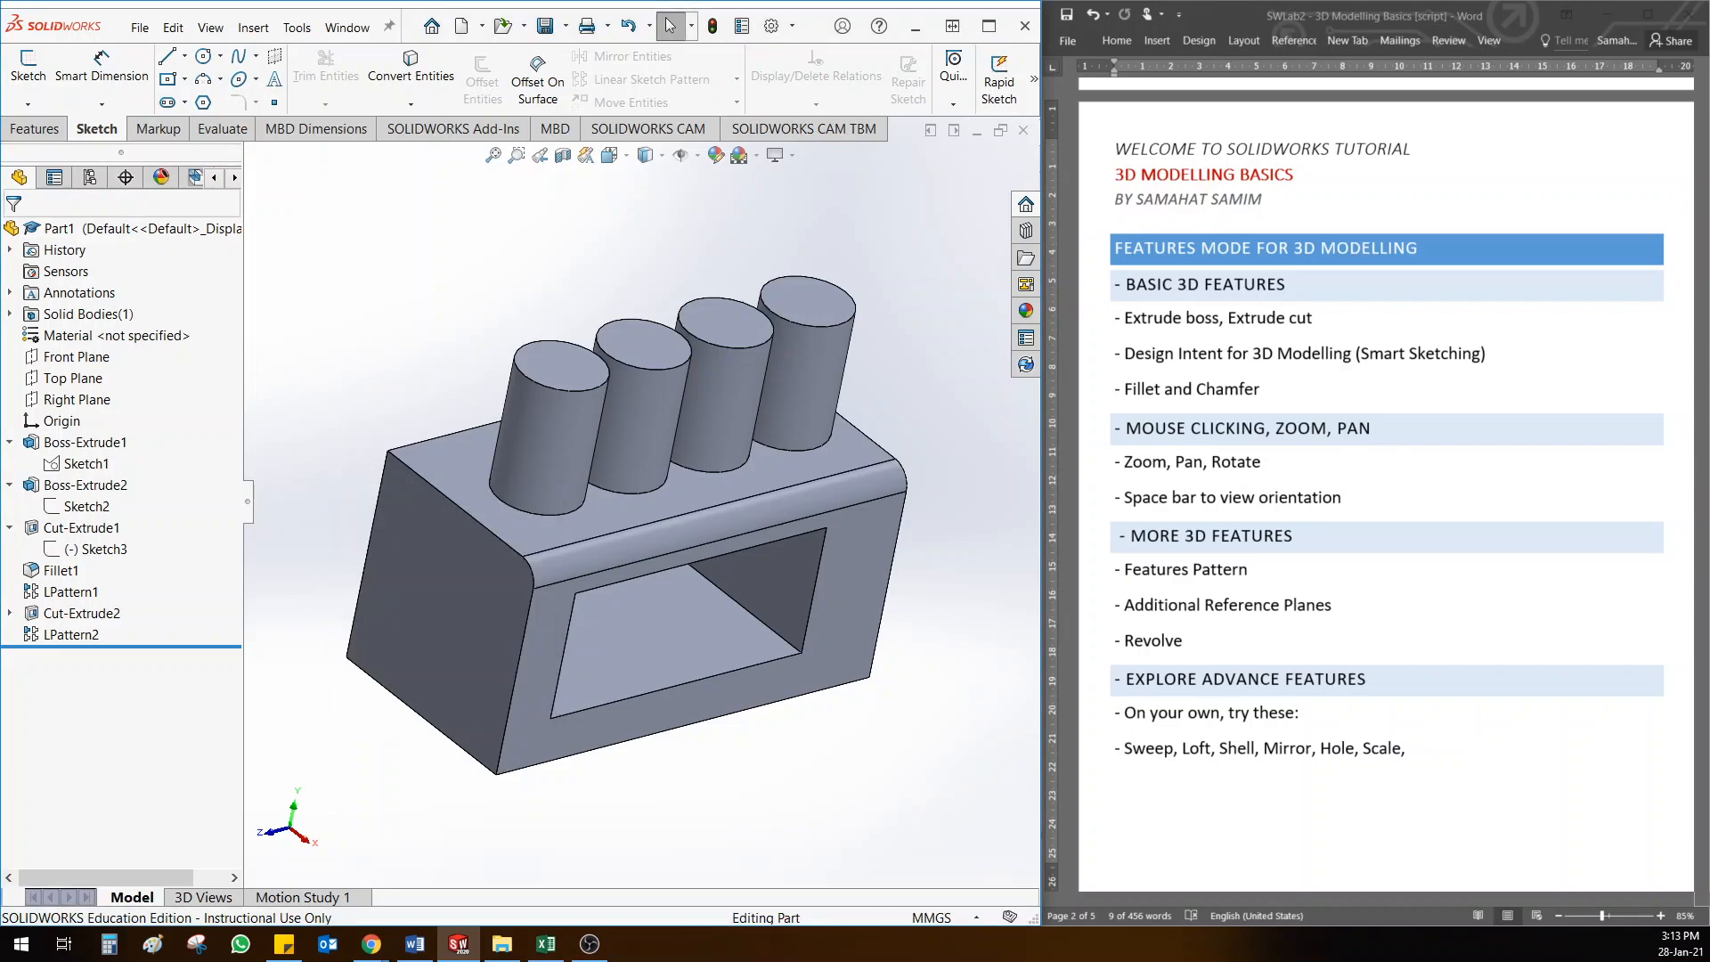
key(ctrl+7)
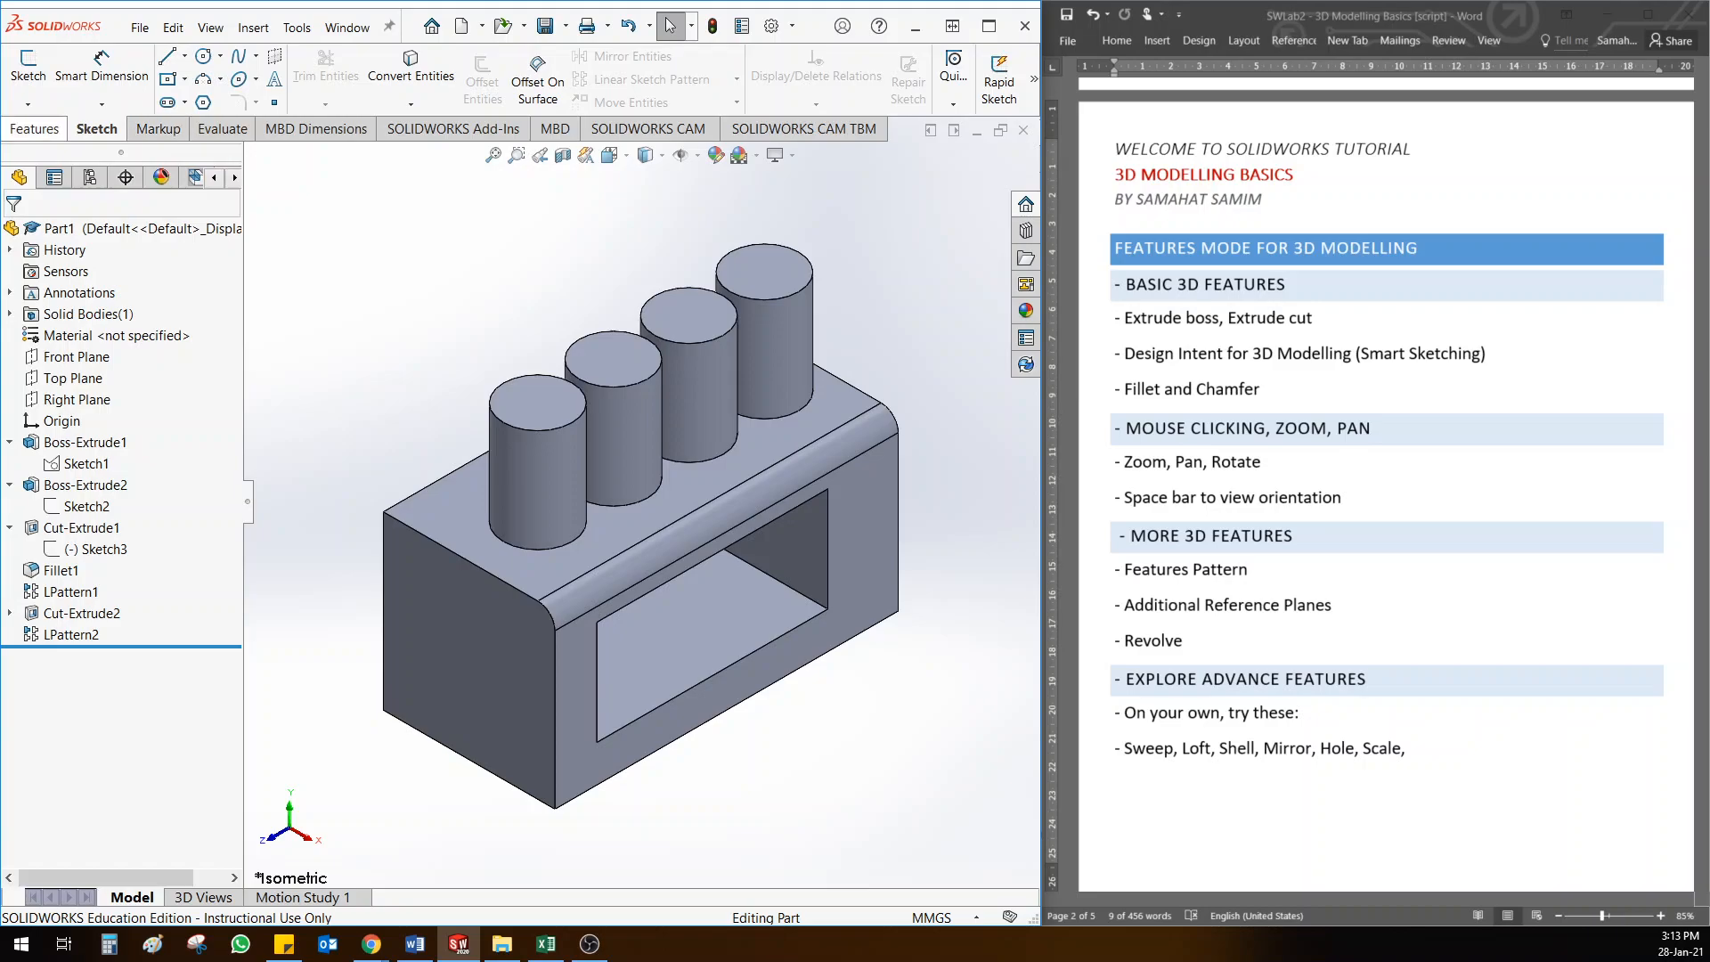
click(35, 128)
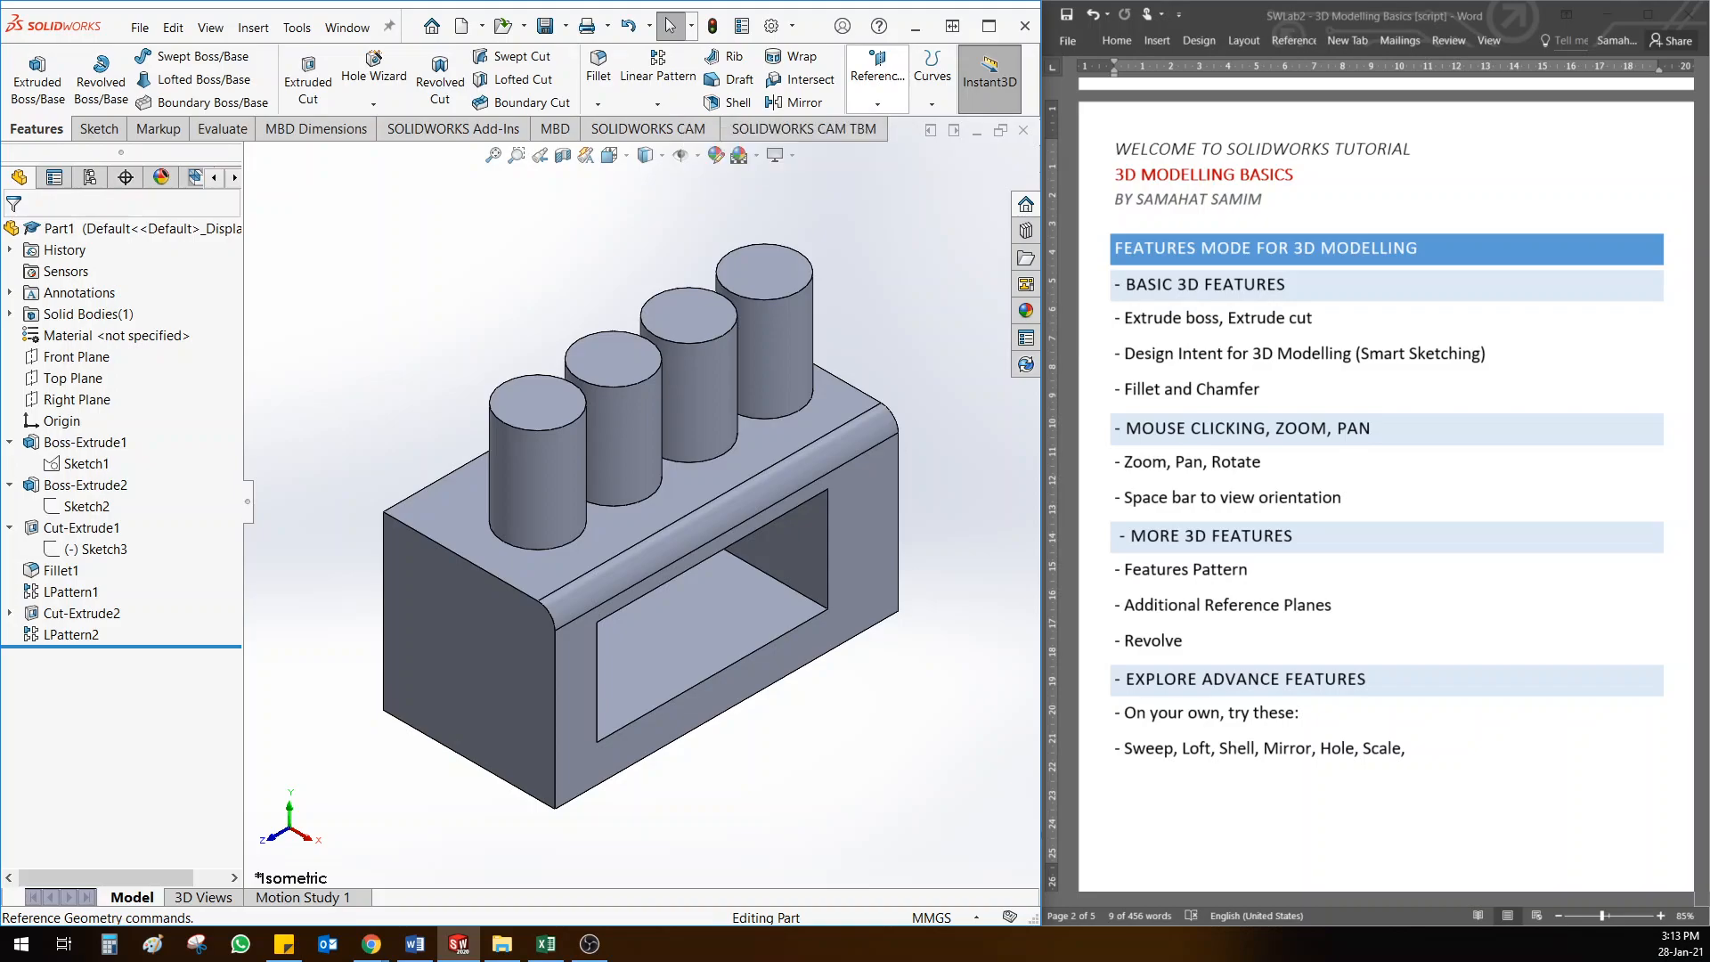
click(878, 84)
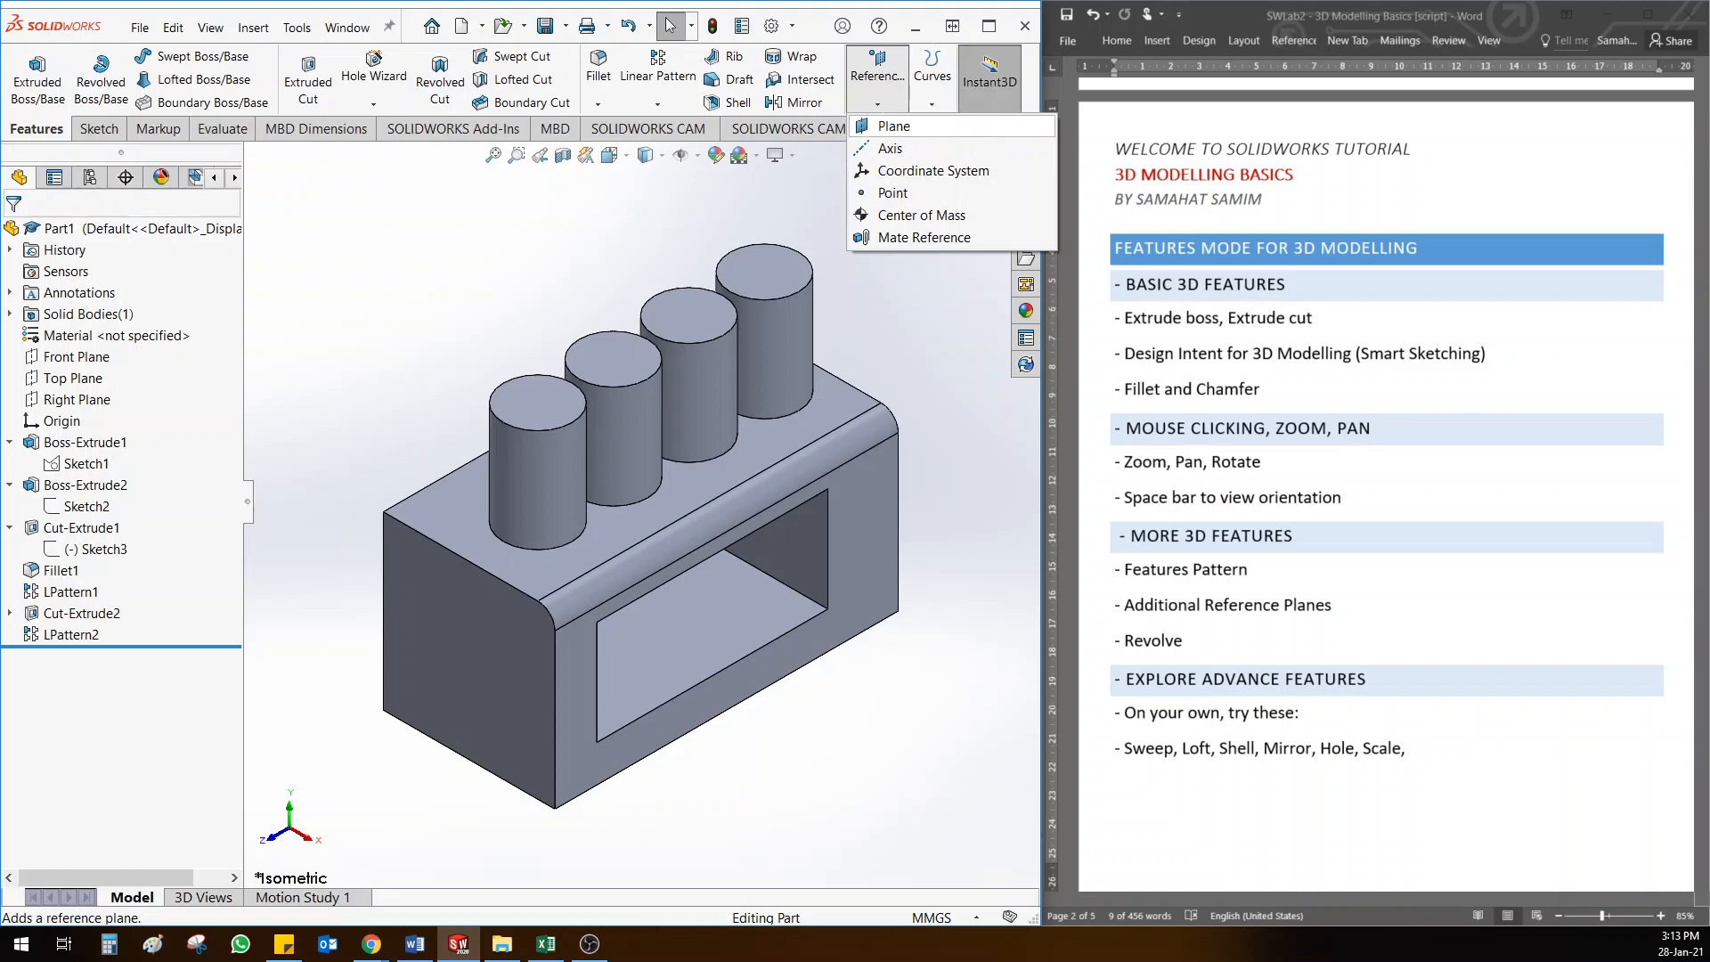
click(914, 125)
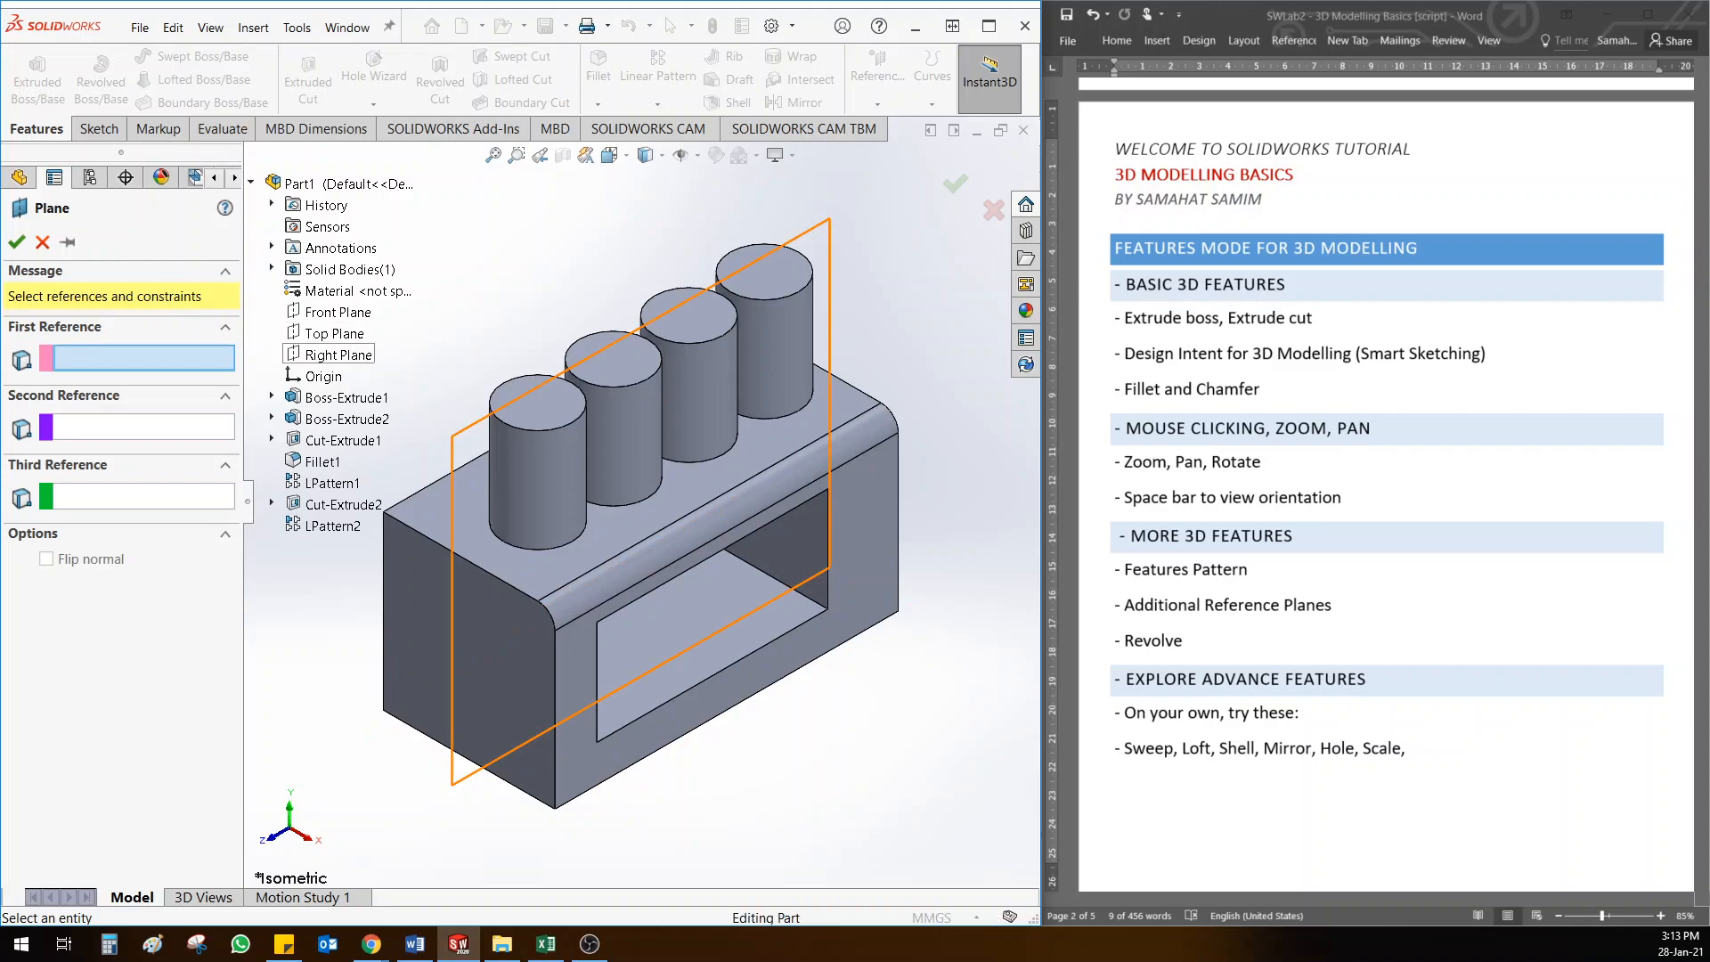
click(338, 354)
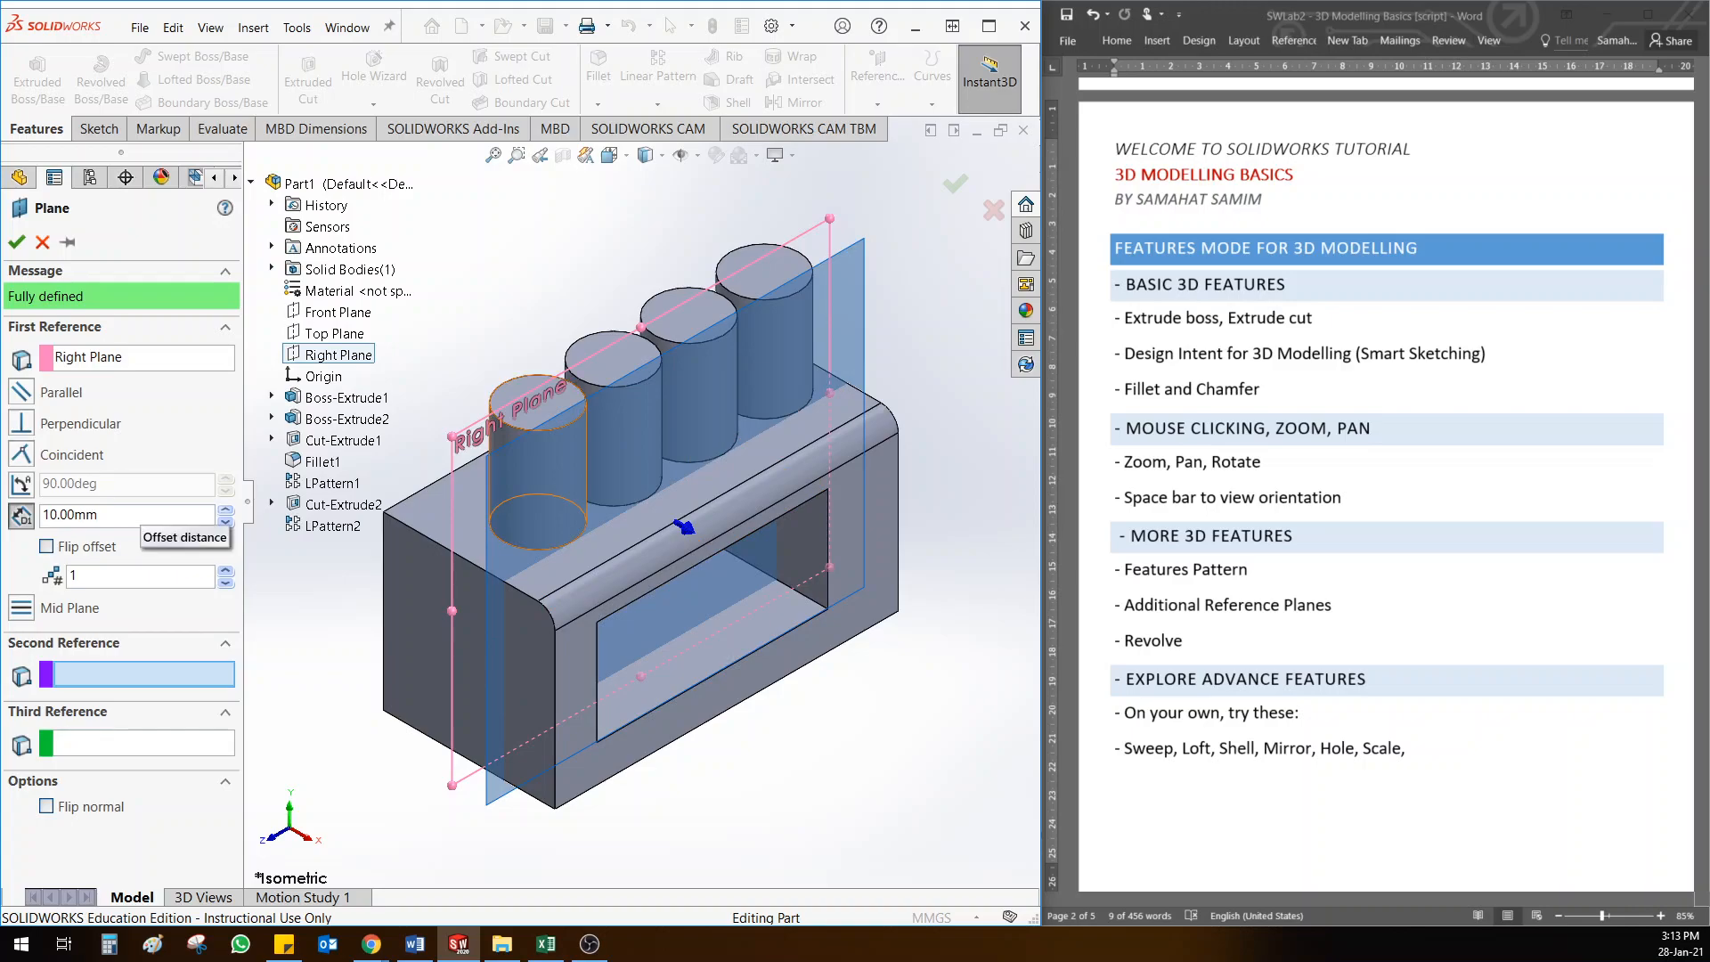
click(226, 509)
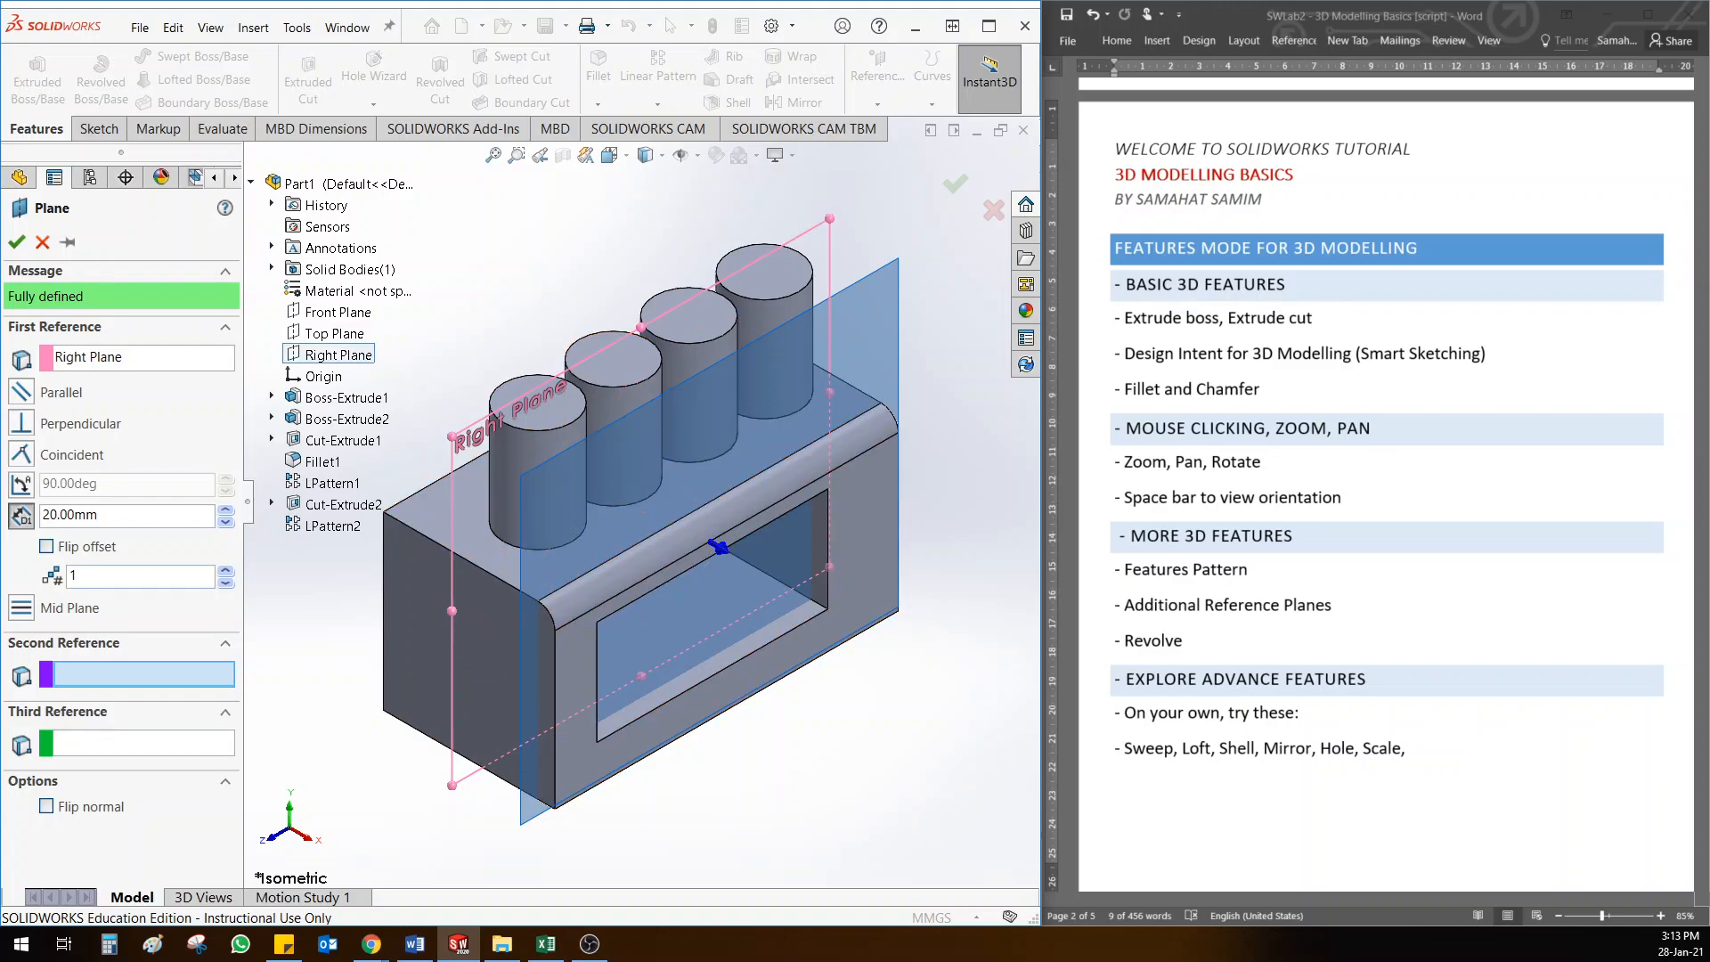
drag(70, 576, 123, 578)
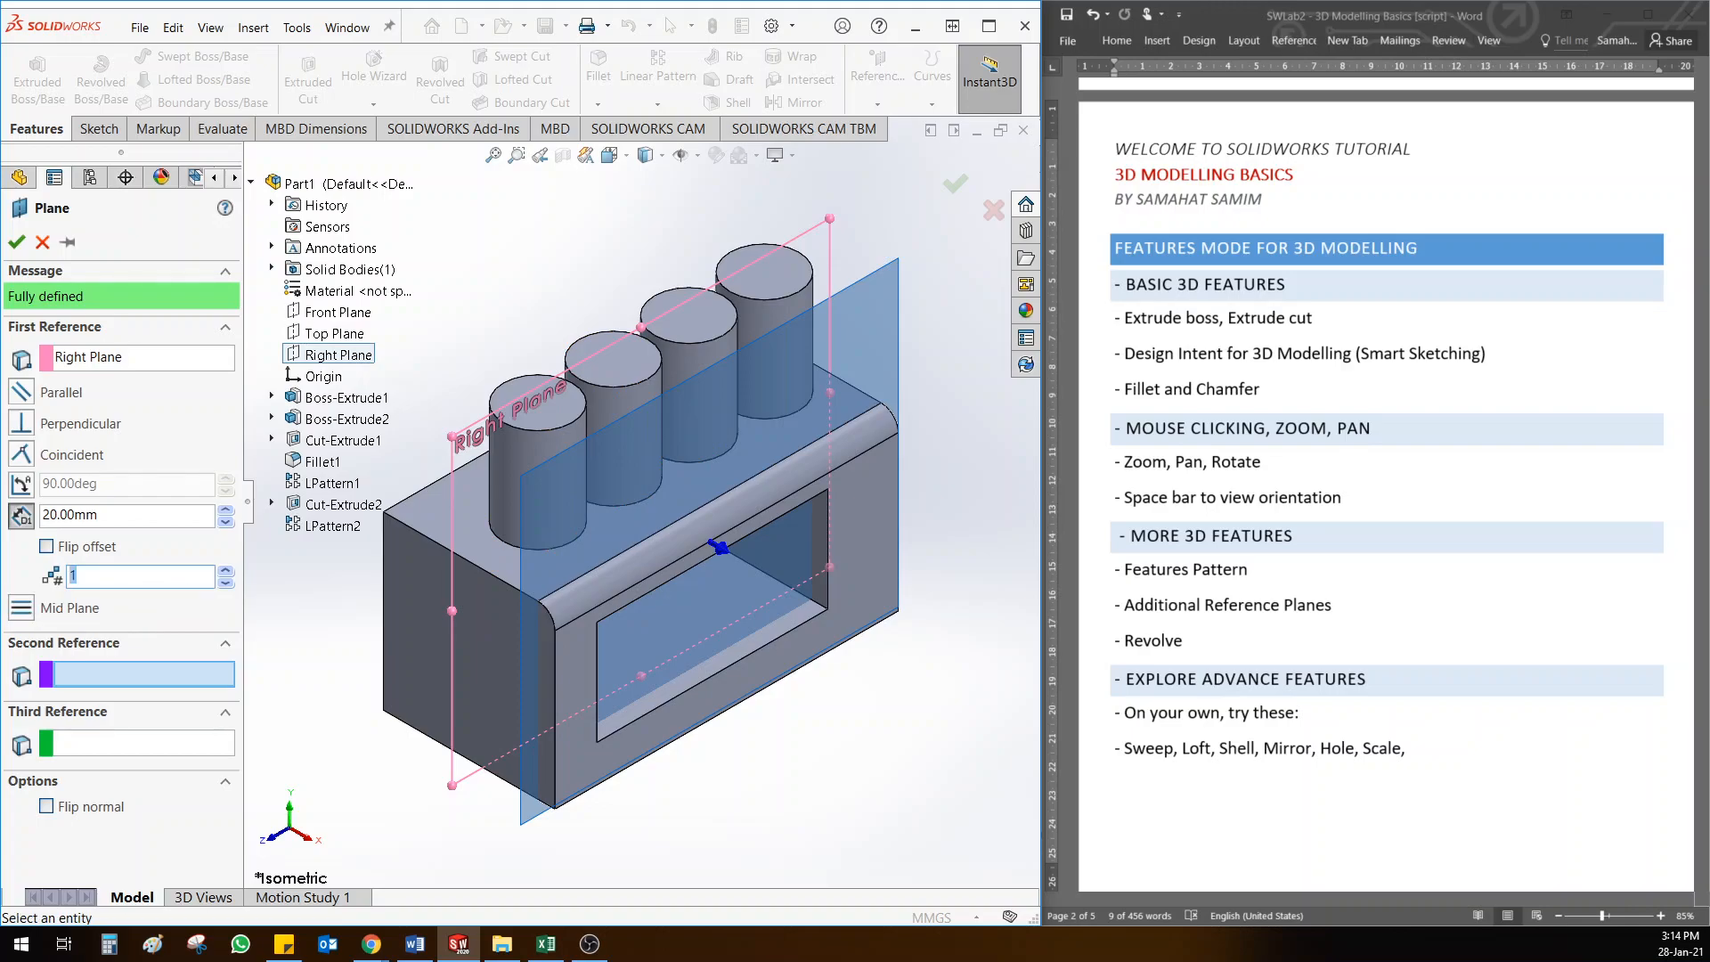
text(2)
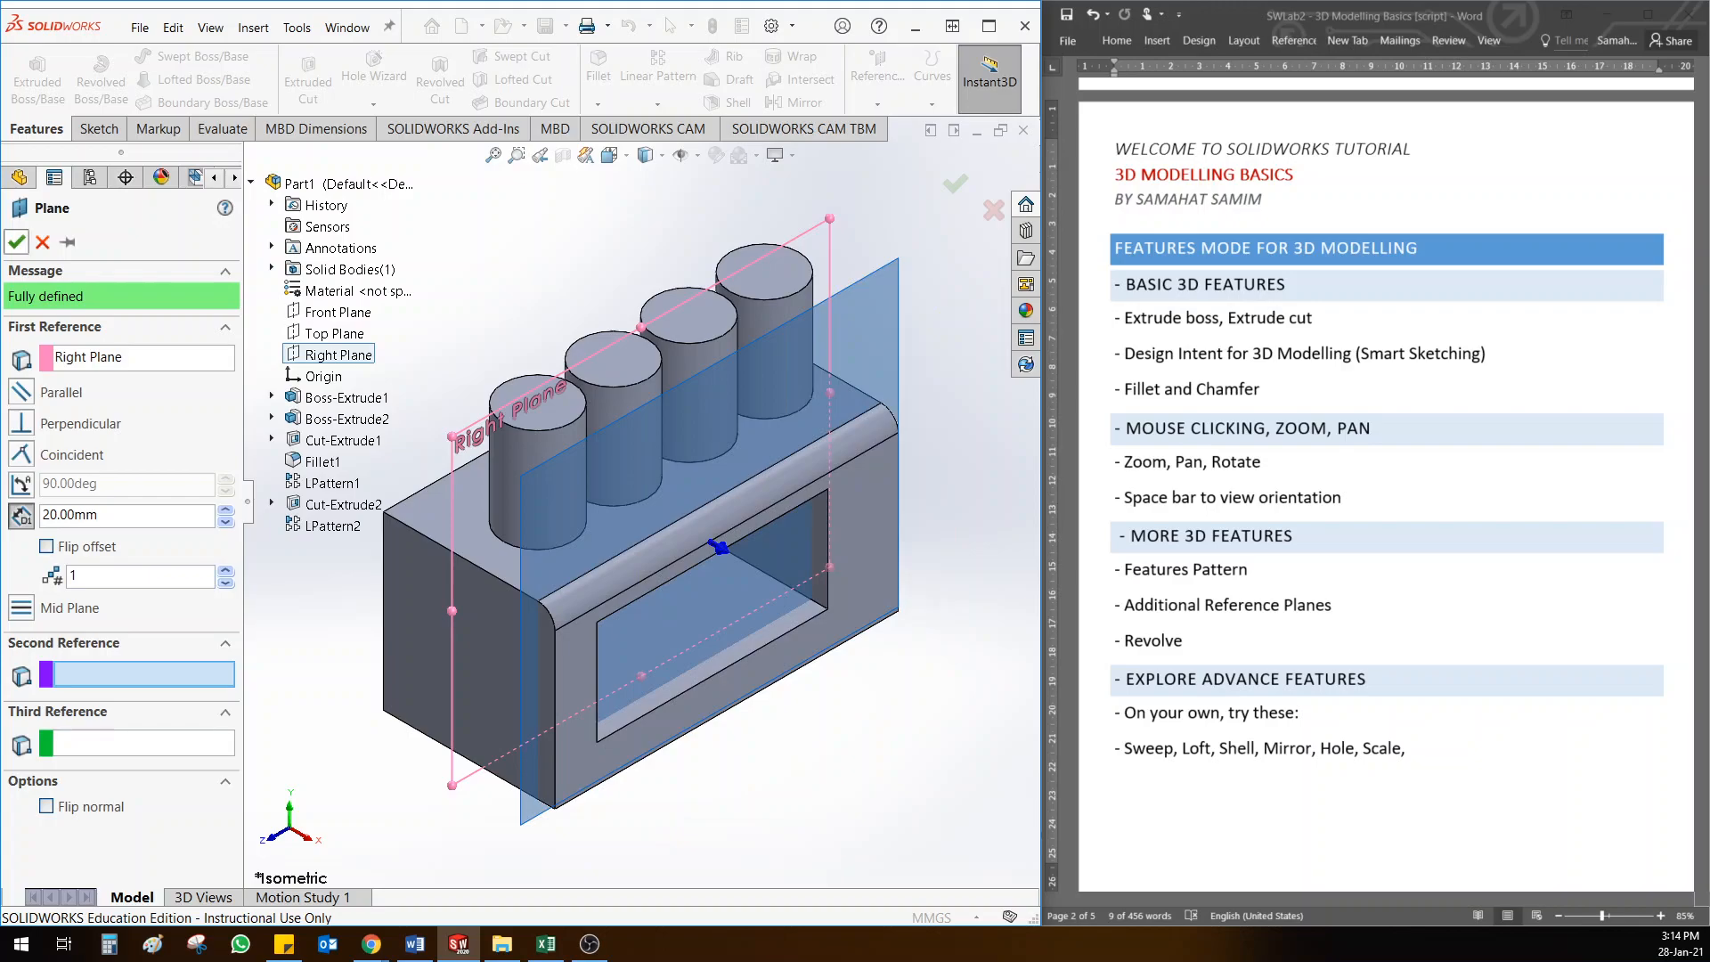
click(16, 241)
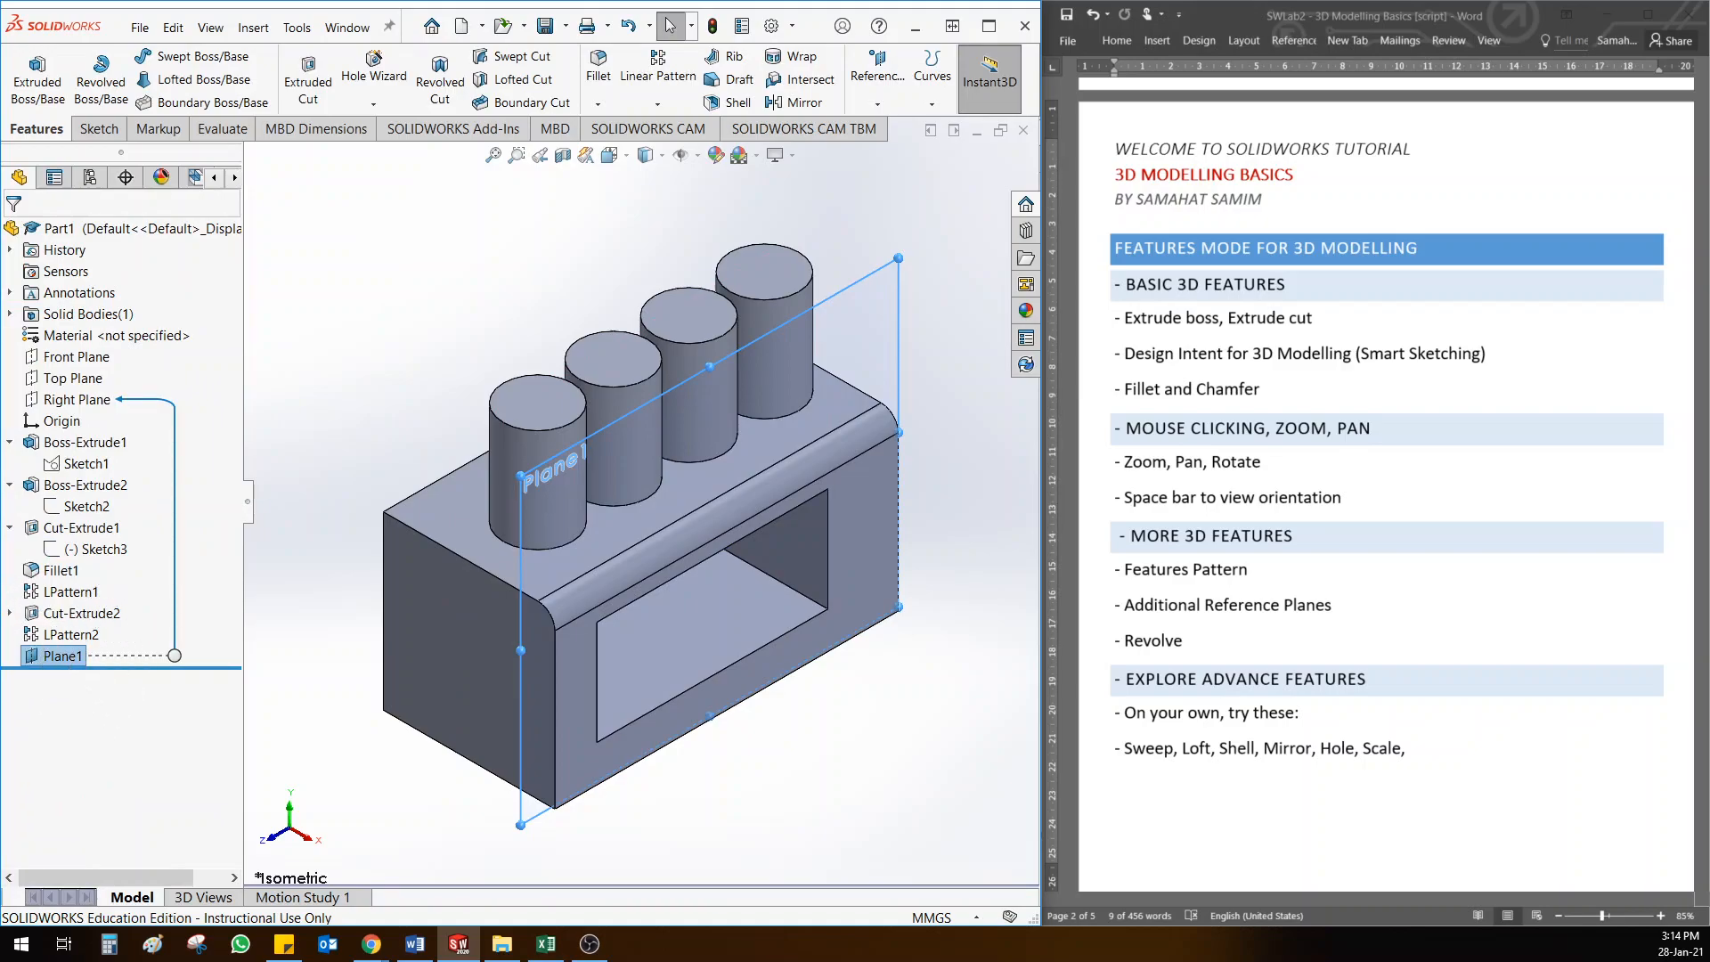
key(Escape)
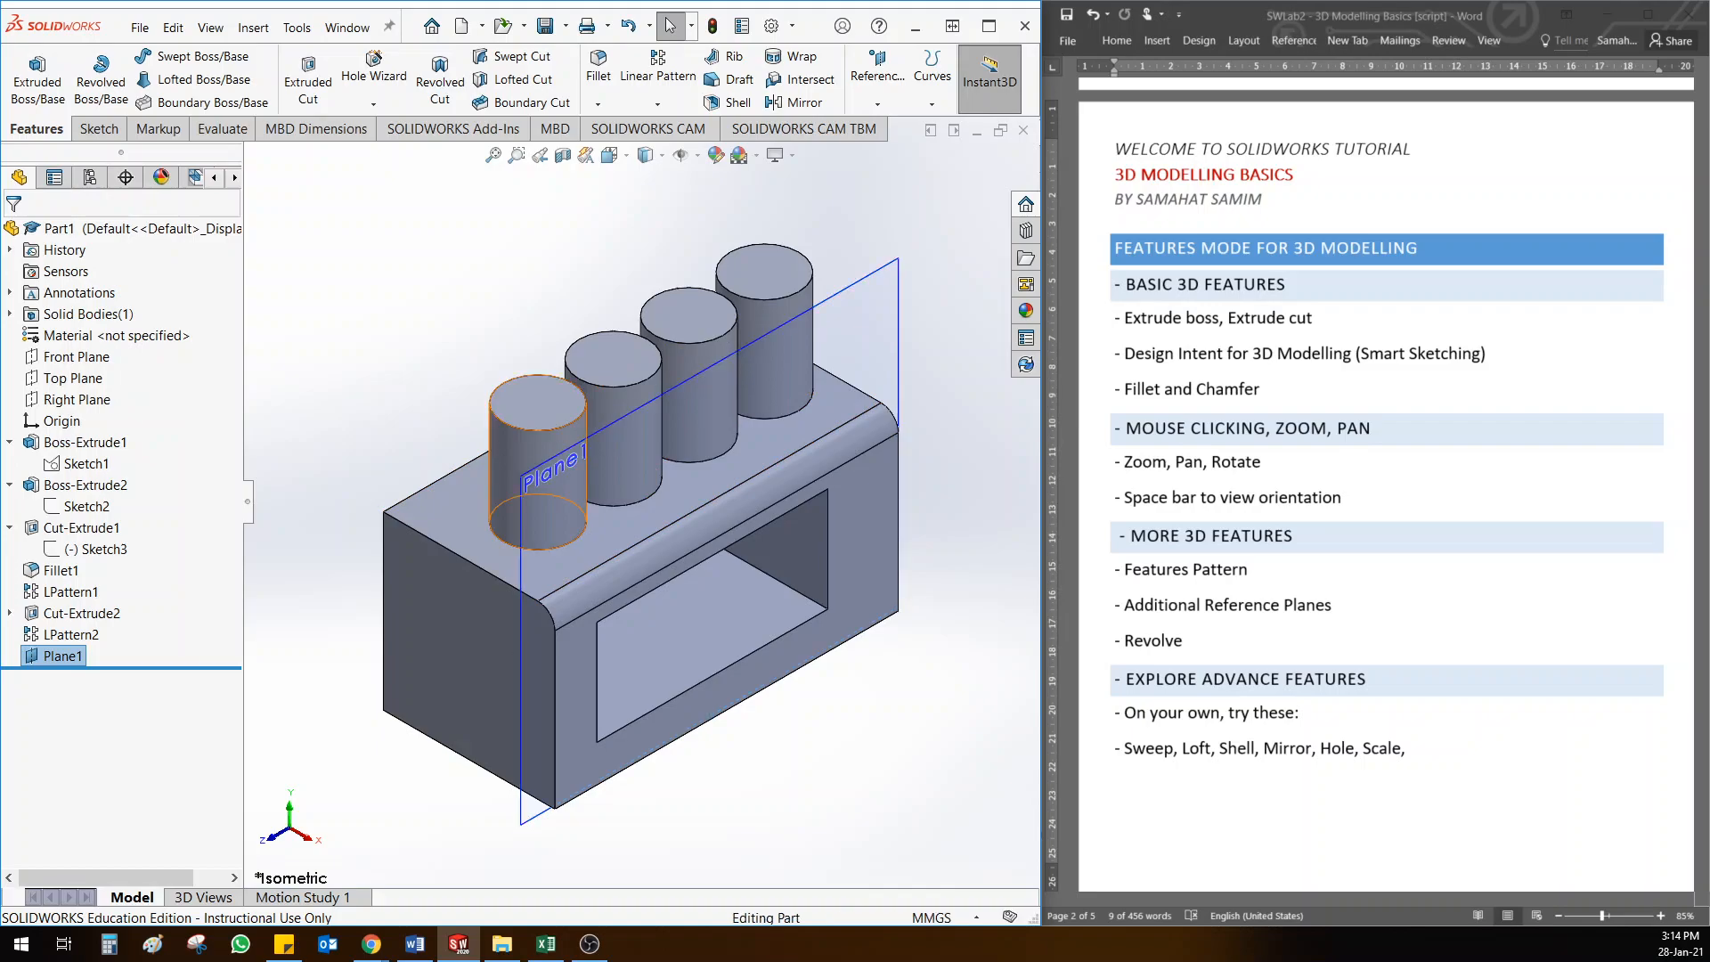
Compare the Front, Top and Right planes with the new offset plane, and open a sketch on the offset plane.
click(76, 356)
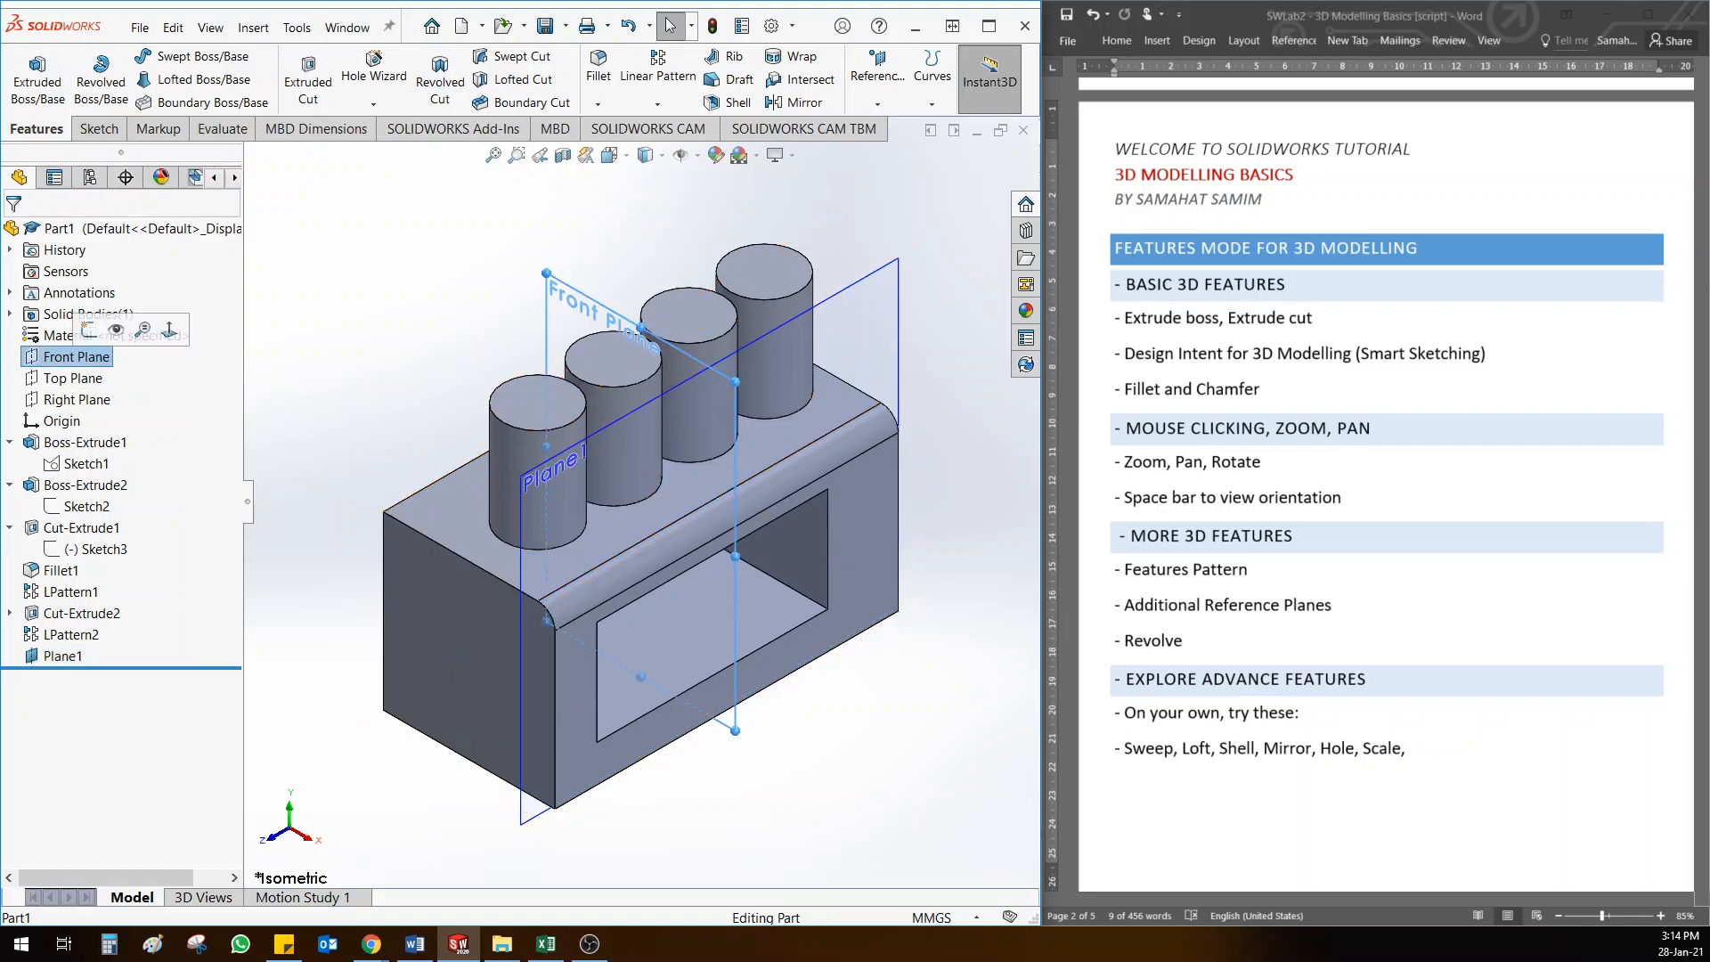
click(69, 378)
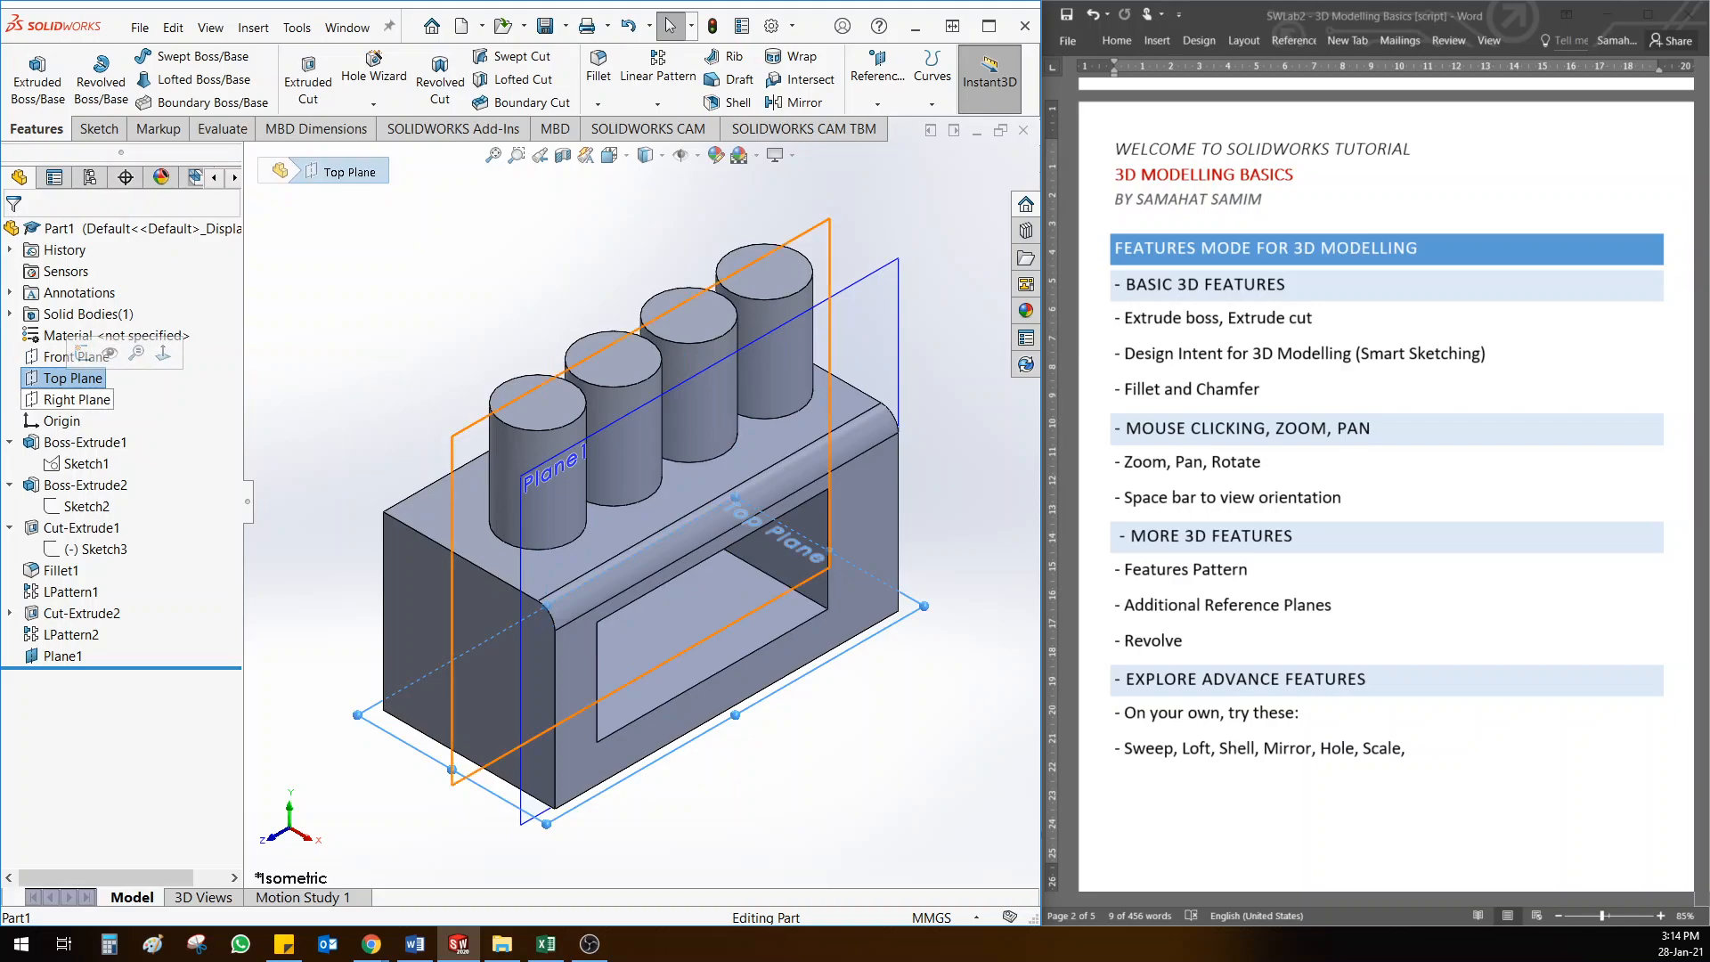
click(77, 399)
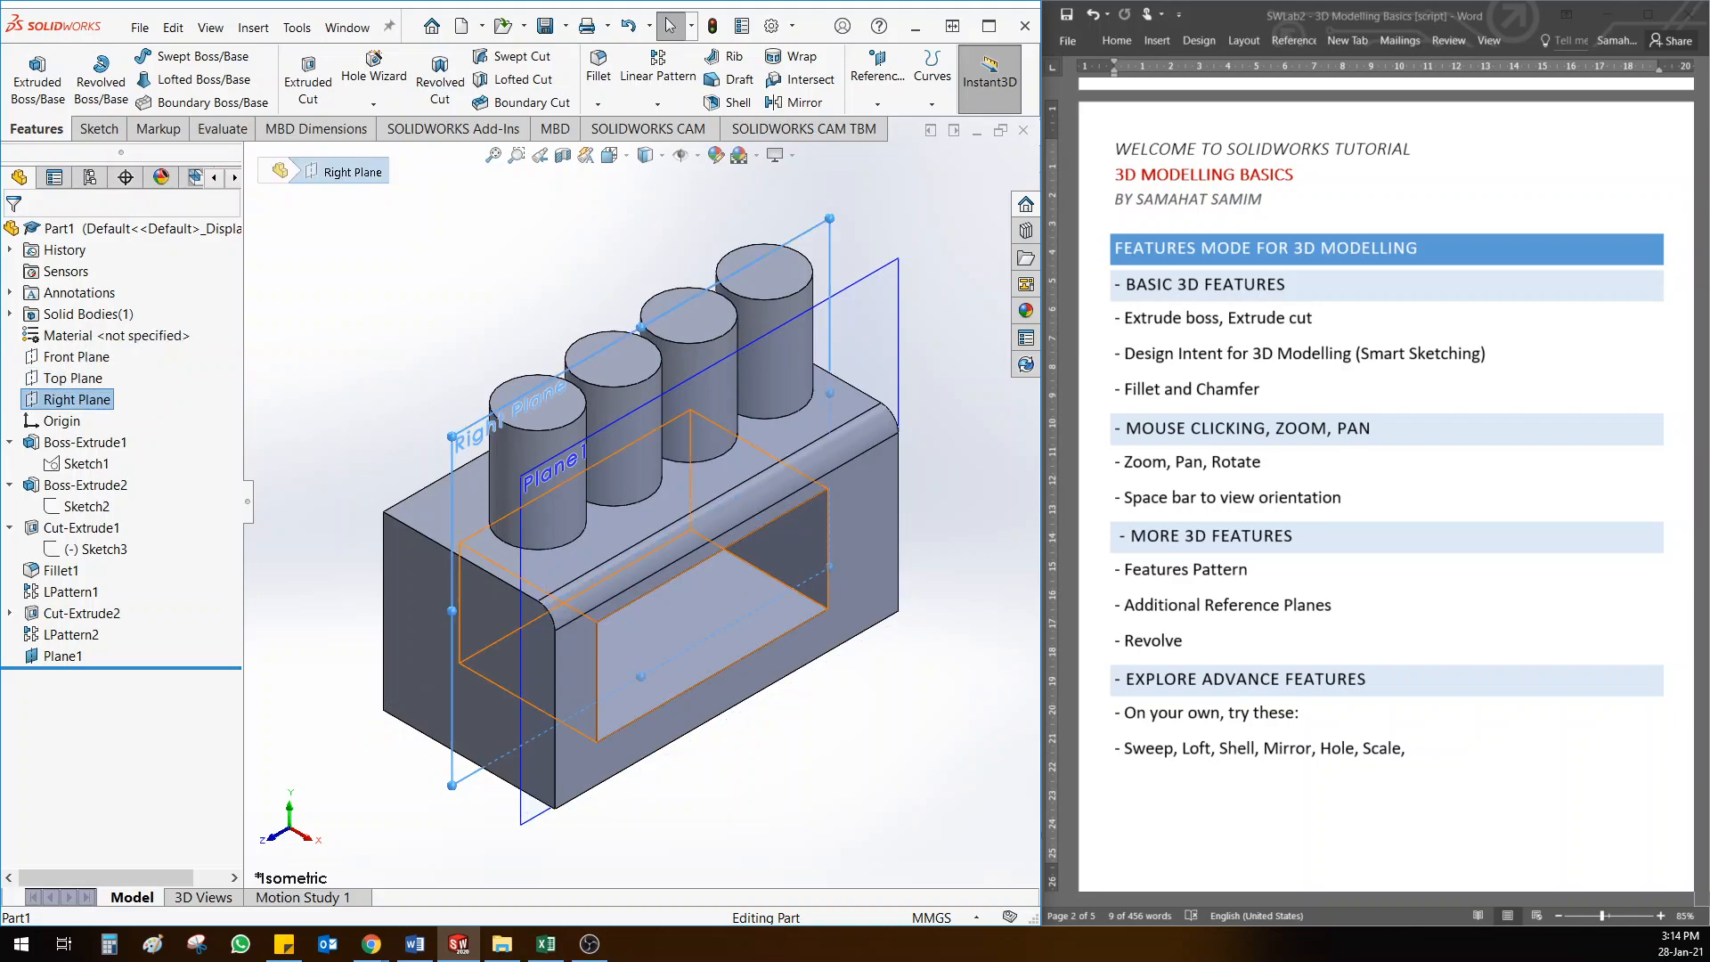
click(62, 657)
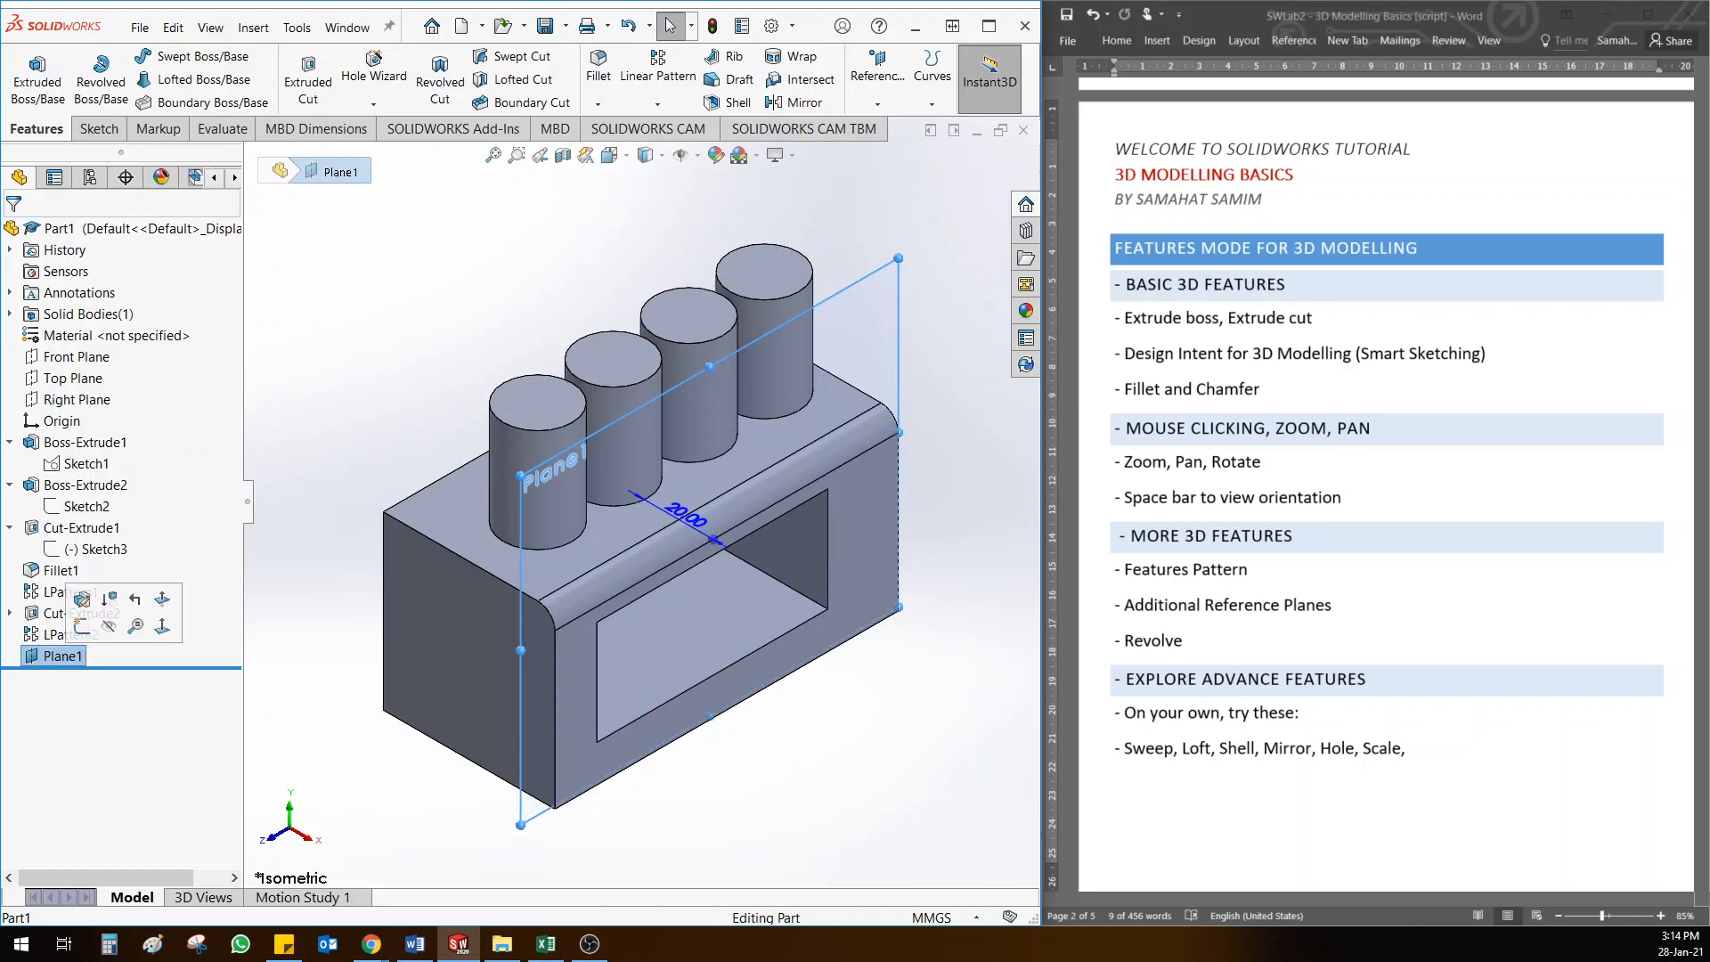
right_click(62, 656)
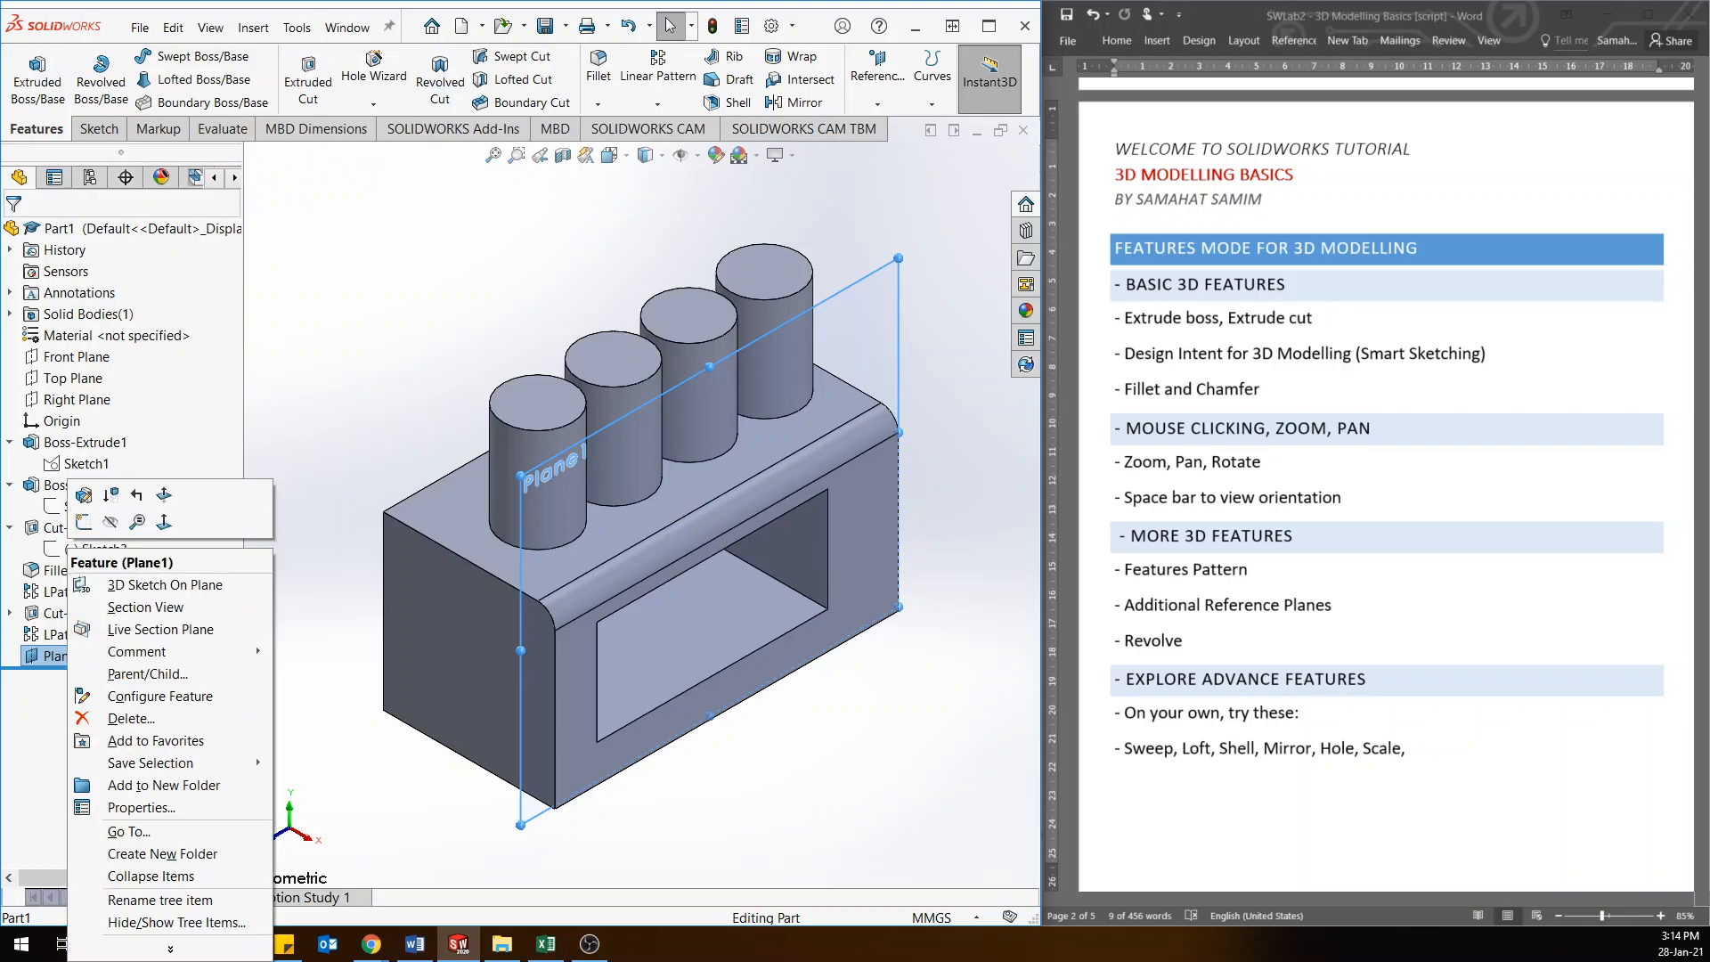
click(84, 521)
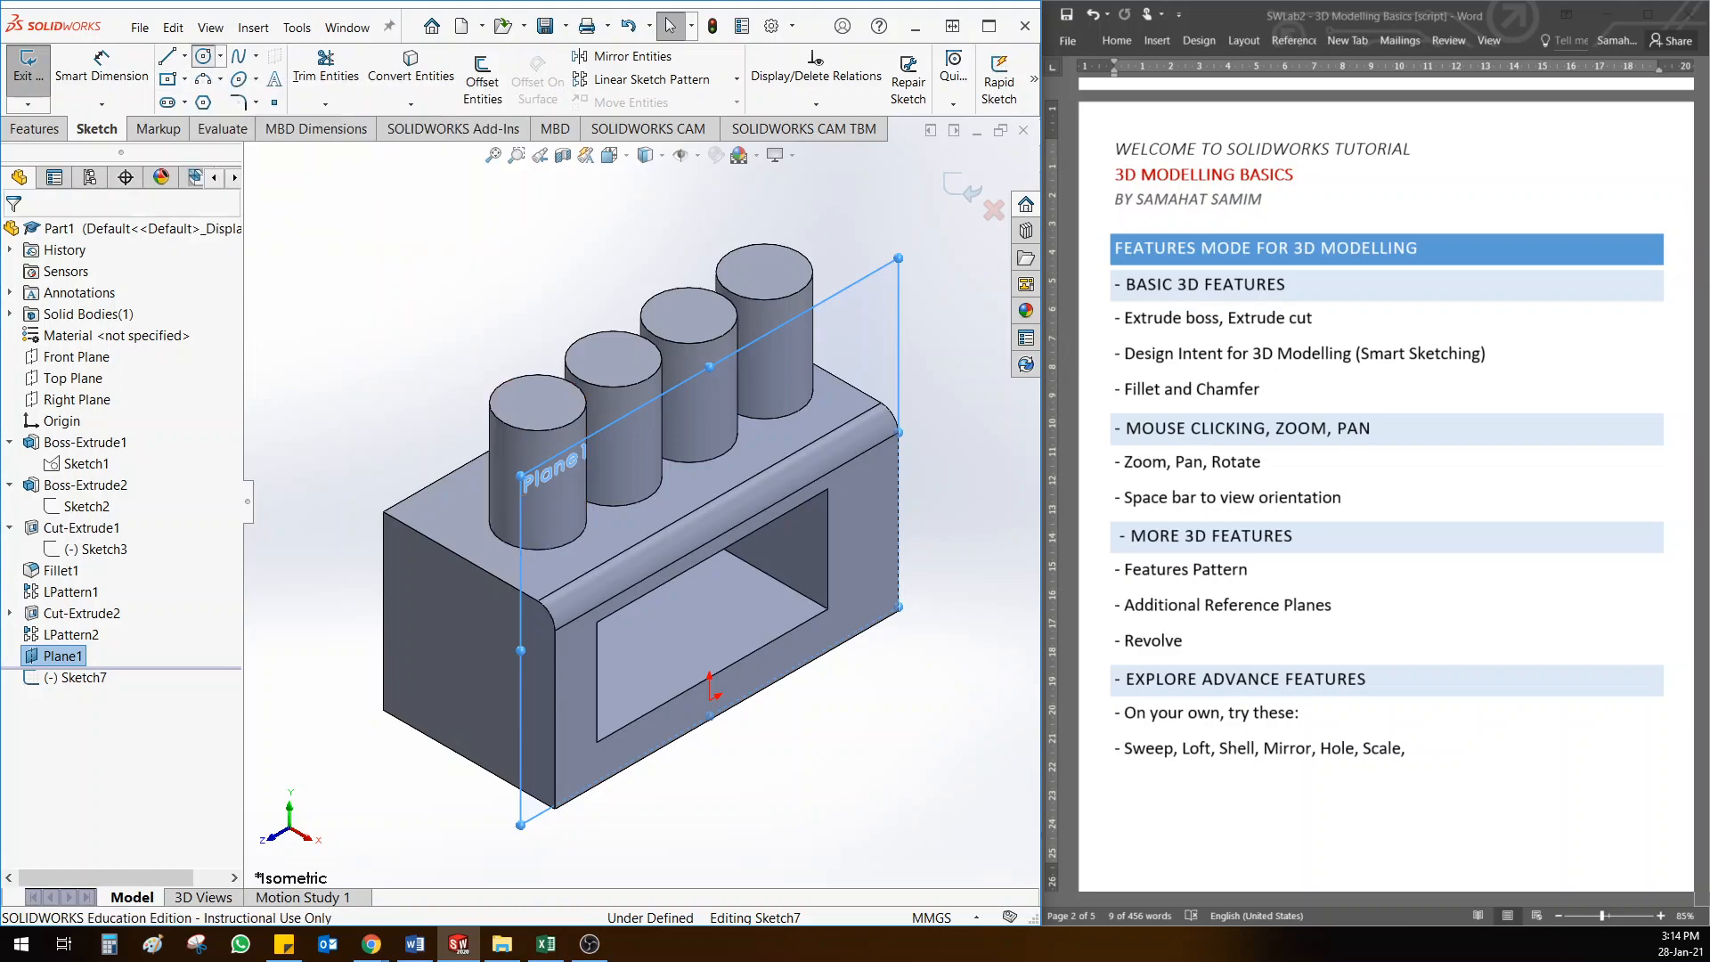
Facing the sketch plane squarely, draw a circle about 4.3 mm in radius over the upper half of the end cylinder nearest +Z.
click(203, 57)
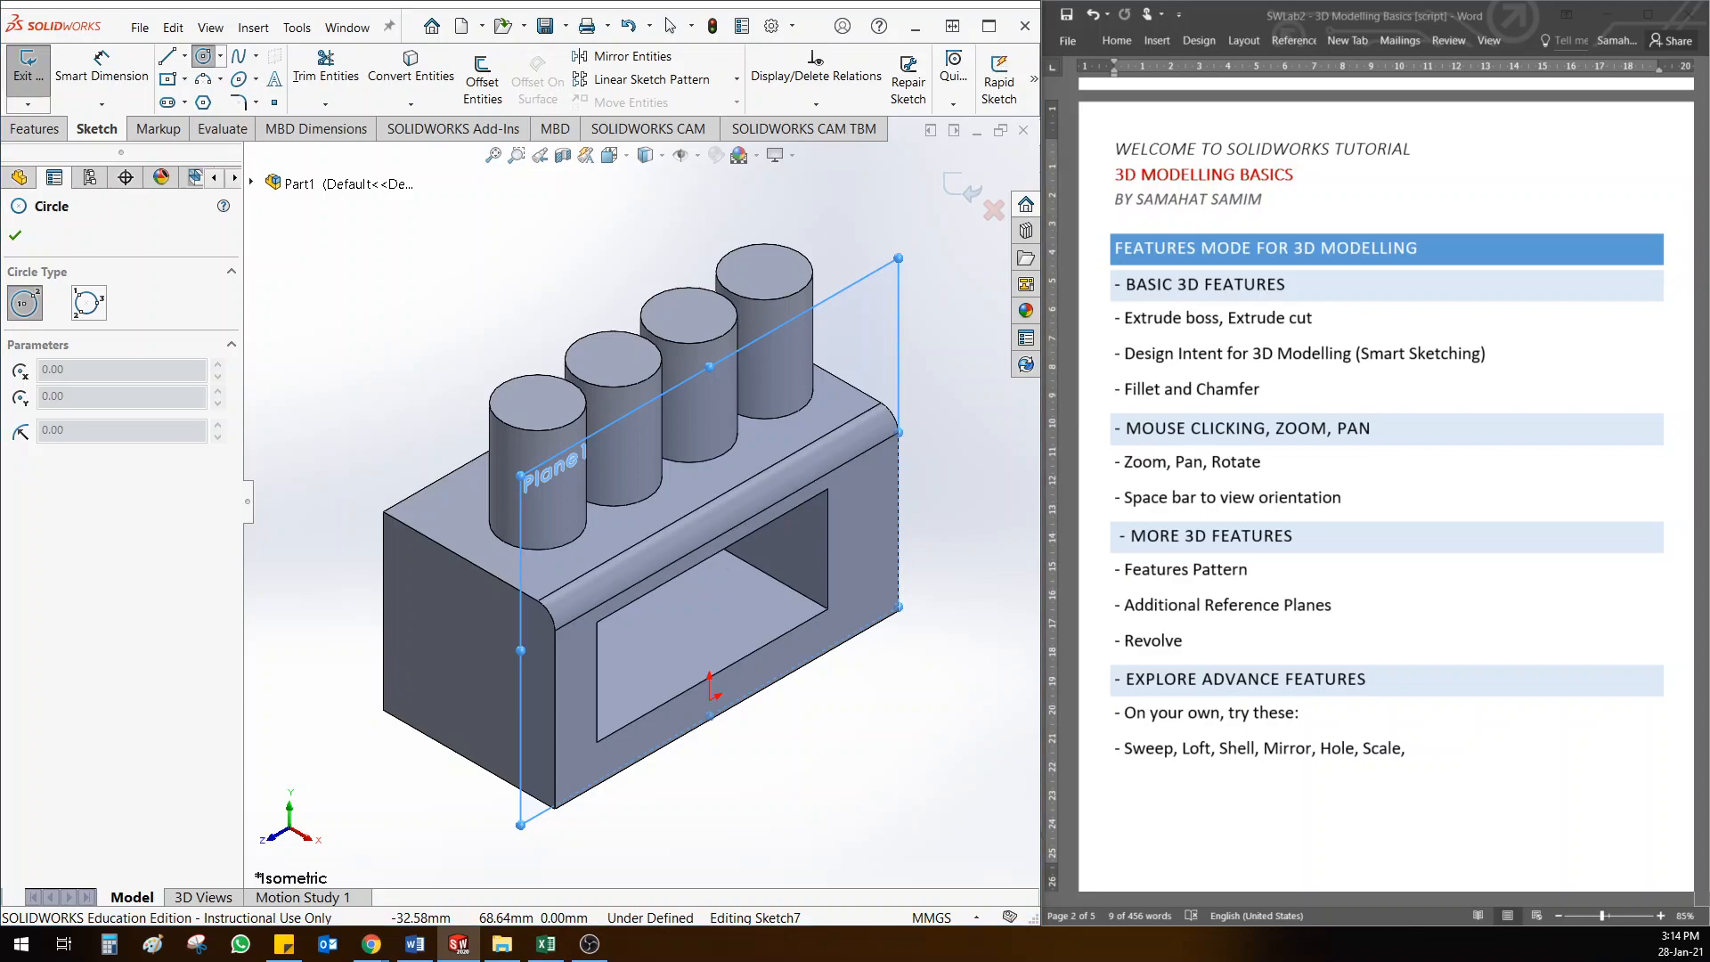
key(space)
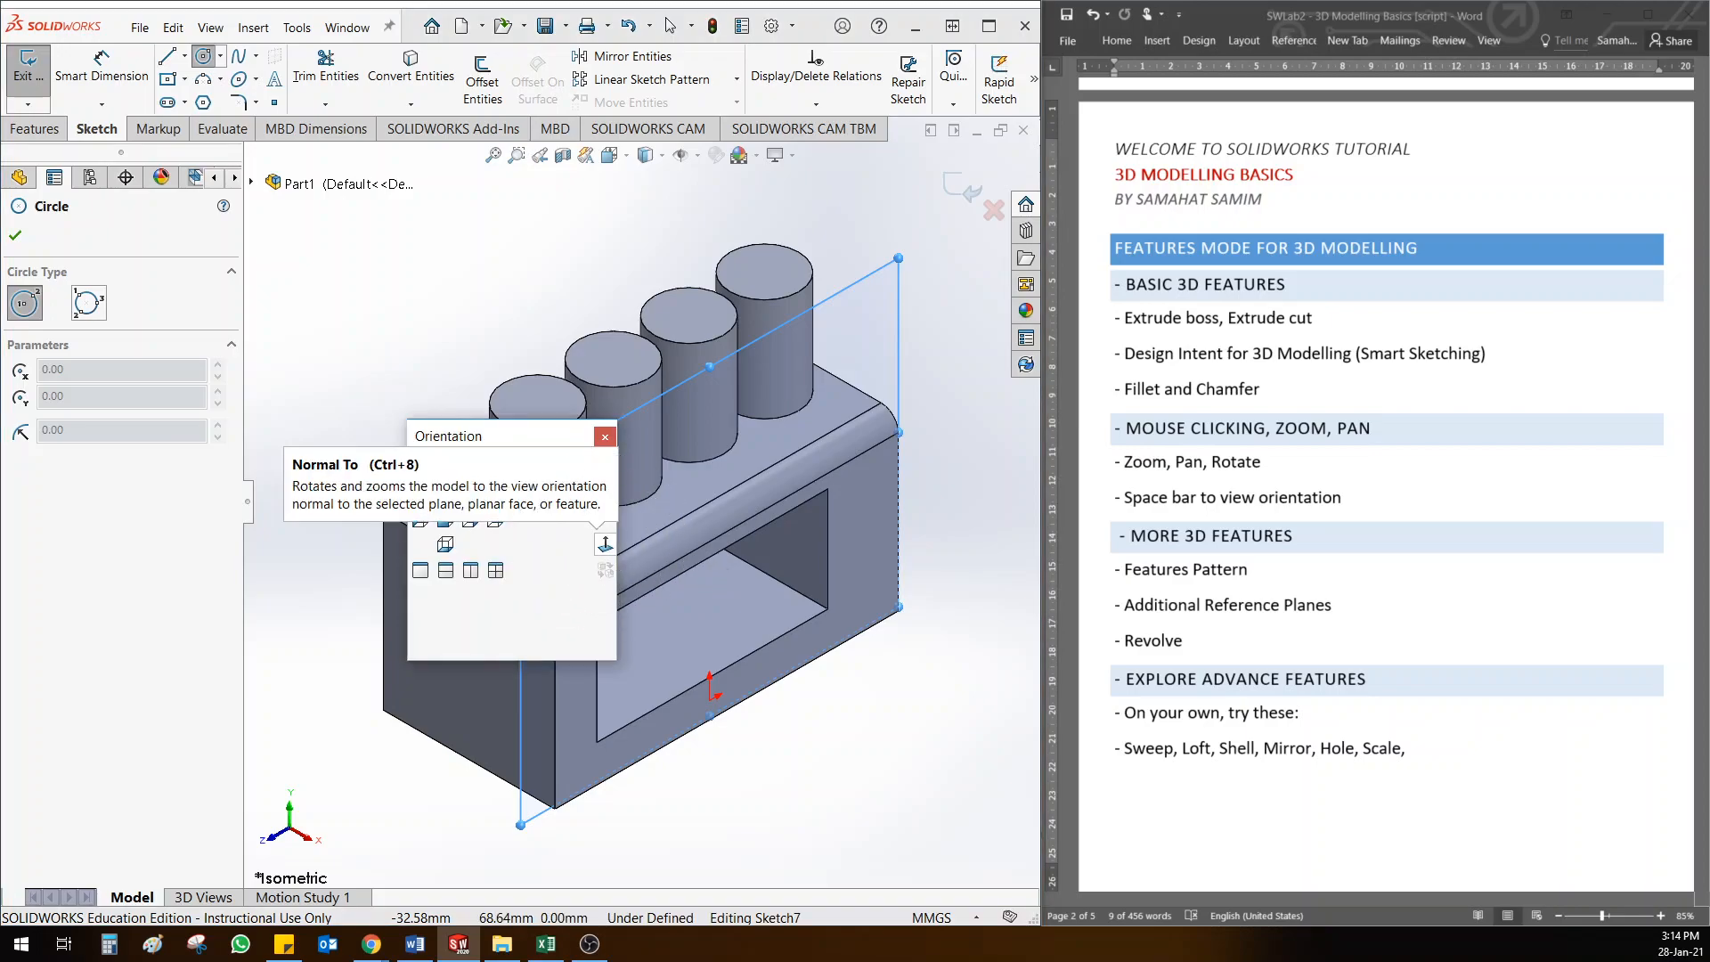
click(605, 543)
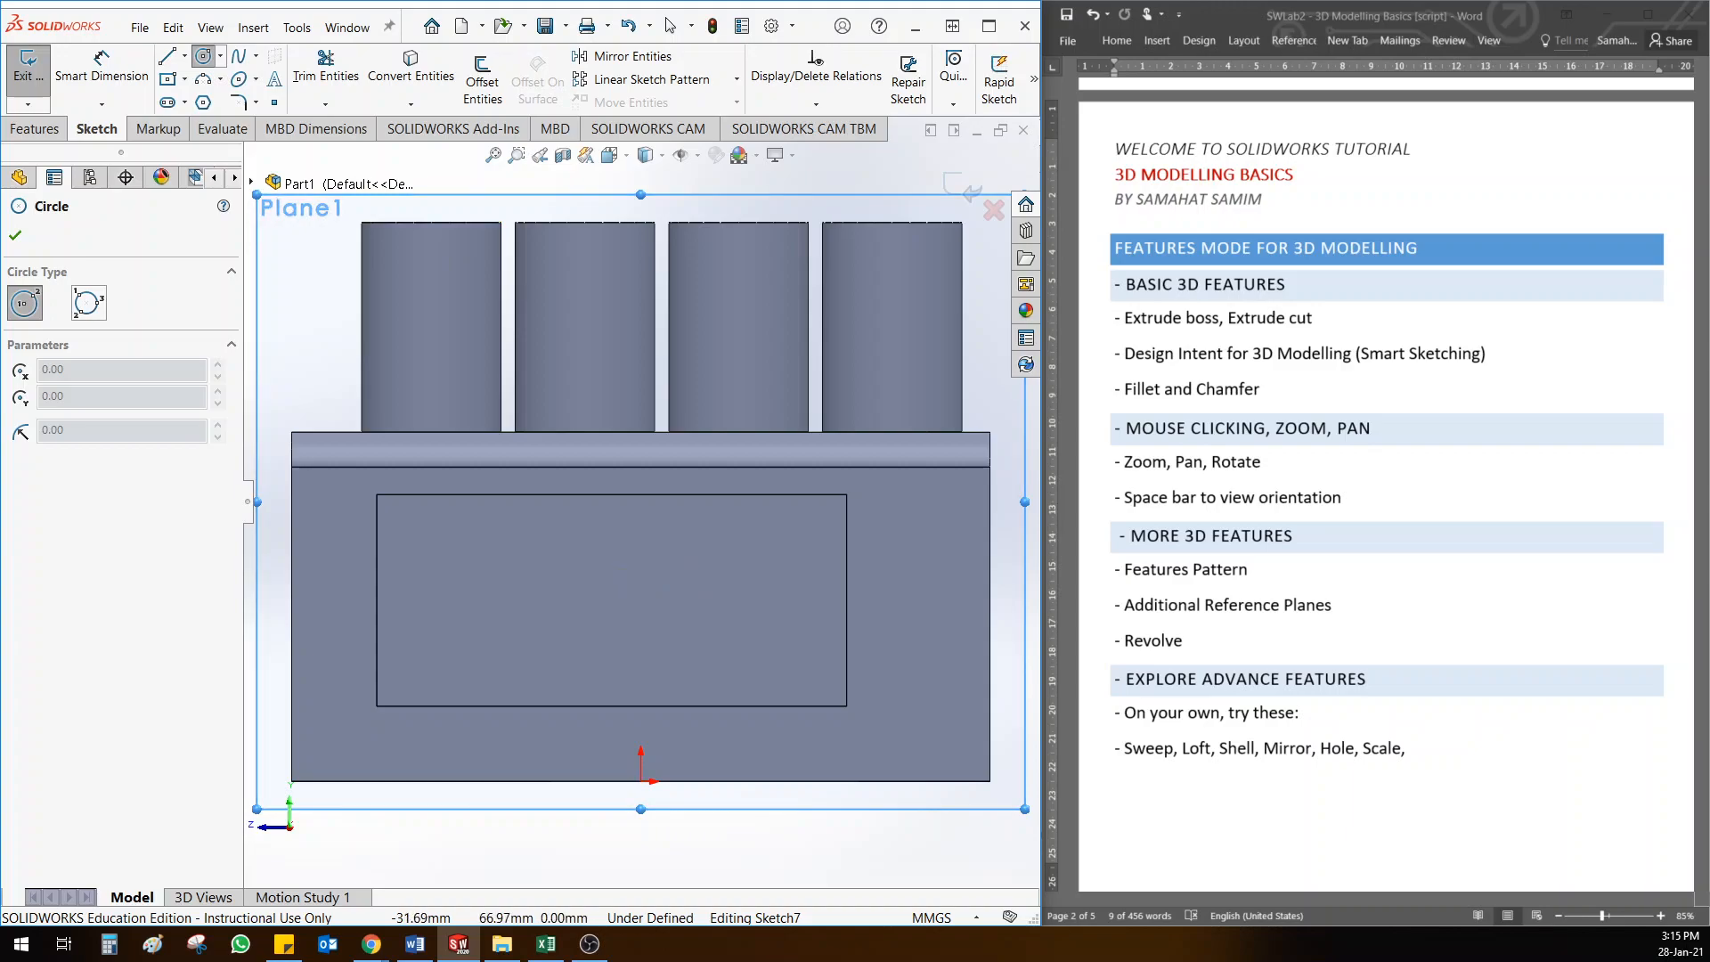
click(427, 314)
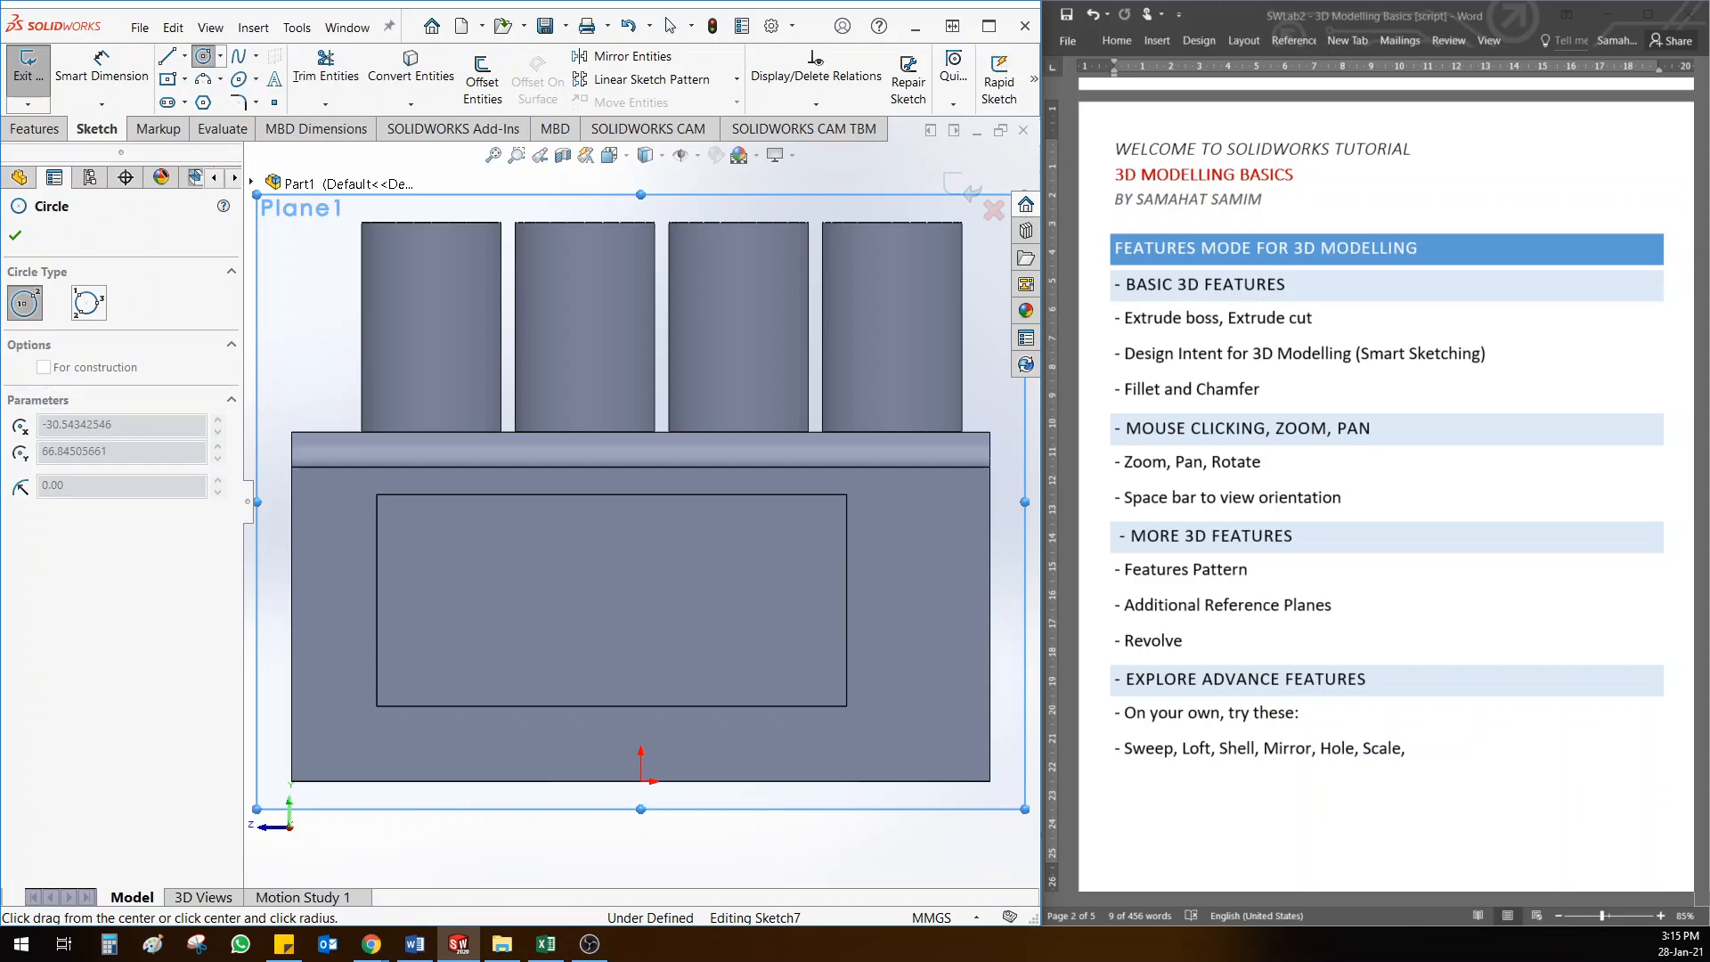
click(446, 338)
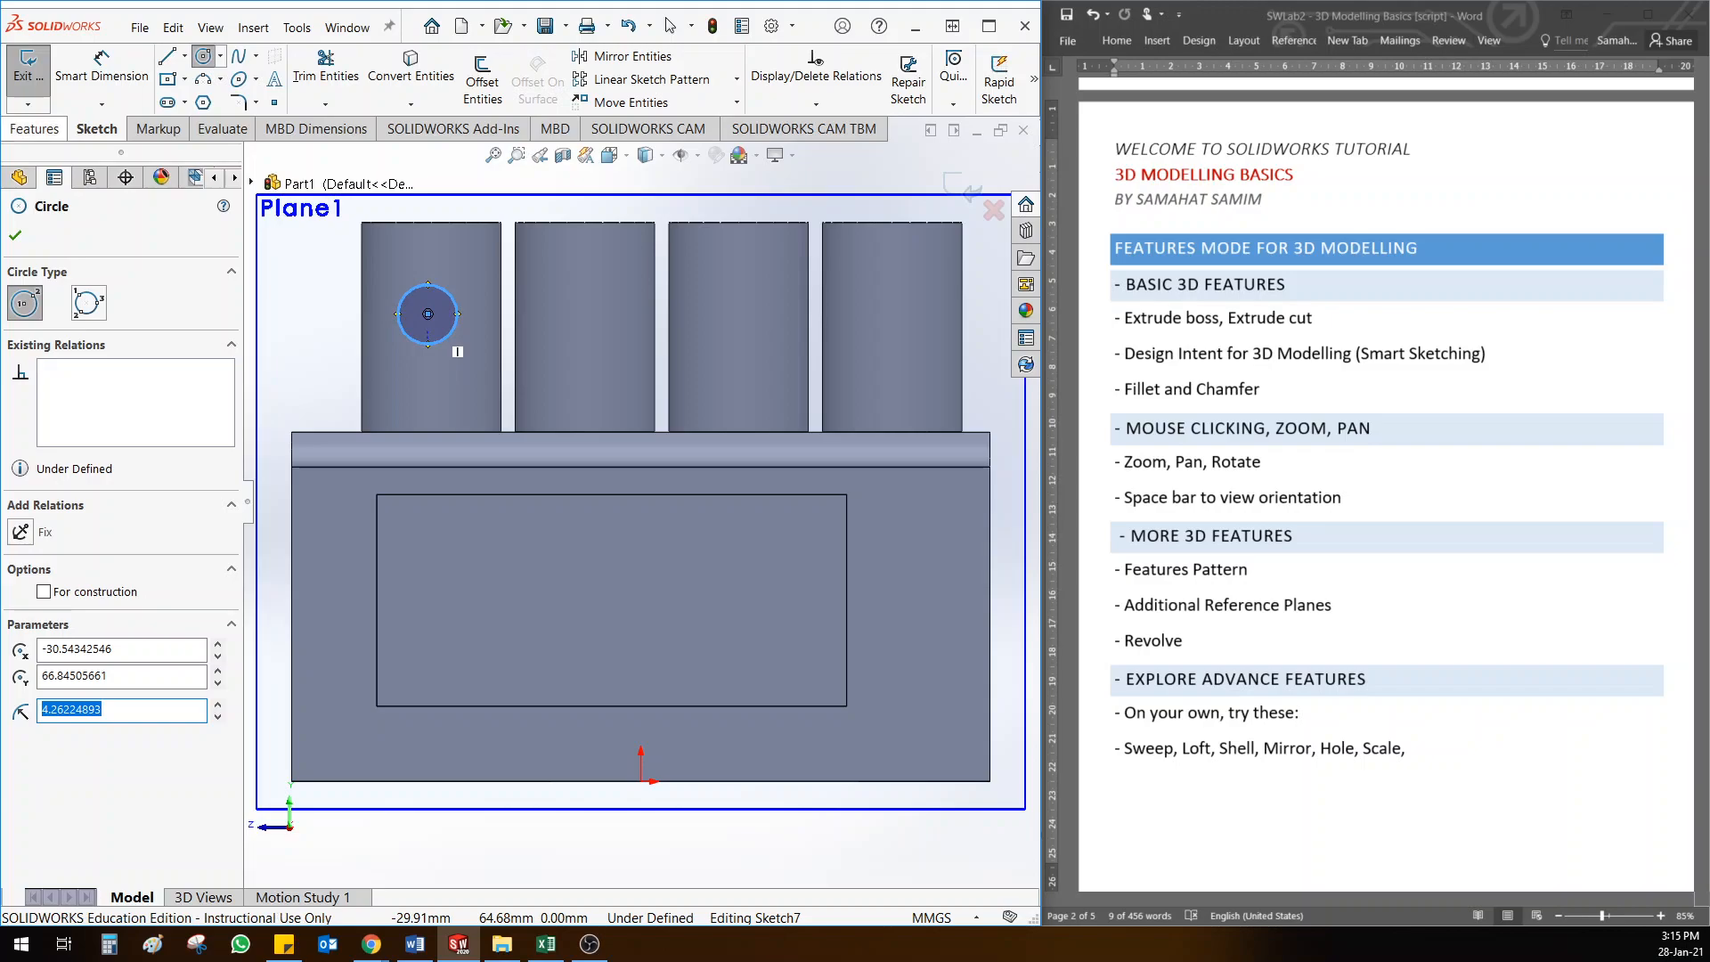
Begin a blind extruded cut from the circle towards the cylinder, with a depth of 10 mm.
click(36, 128)
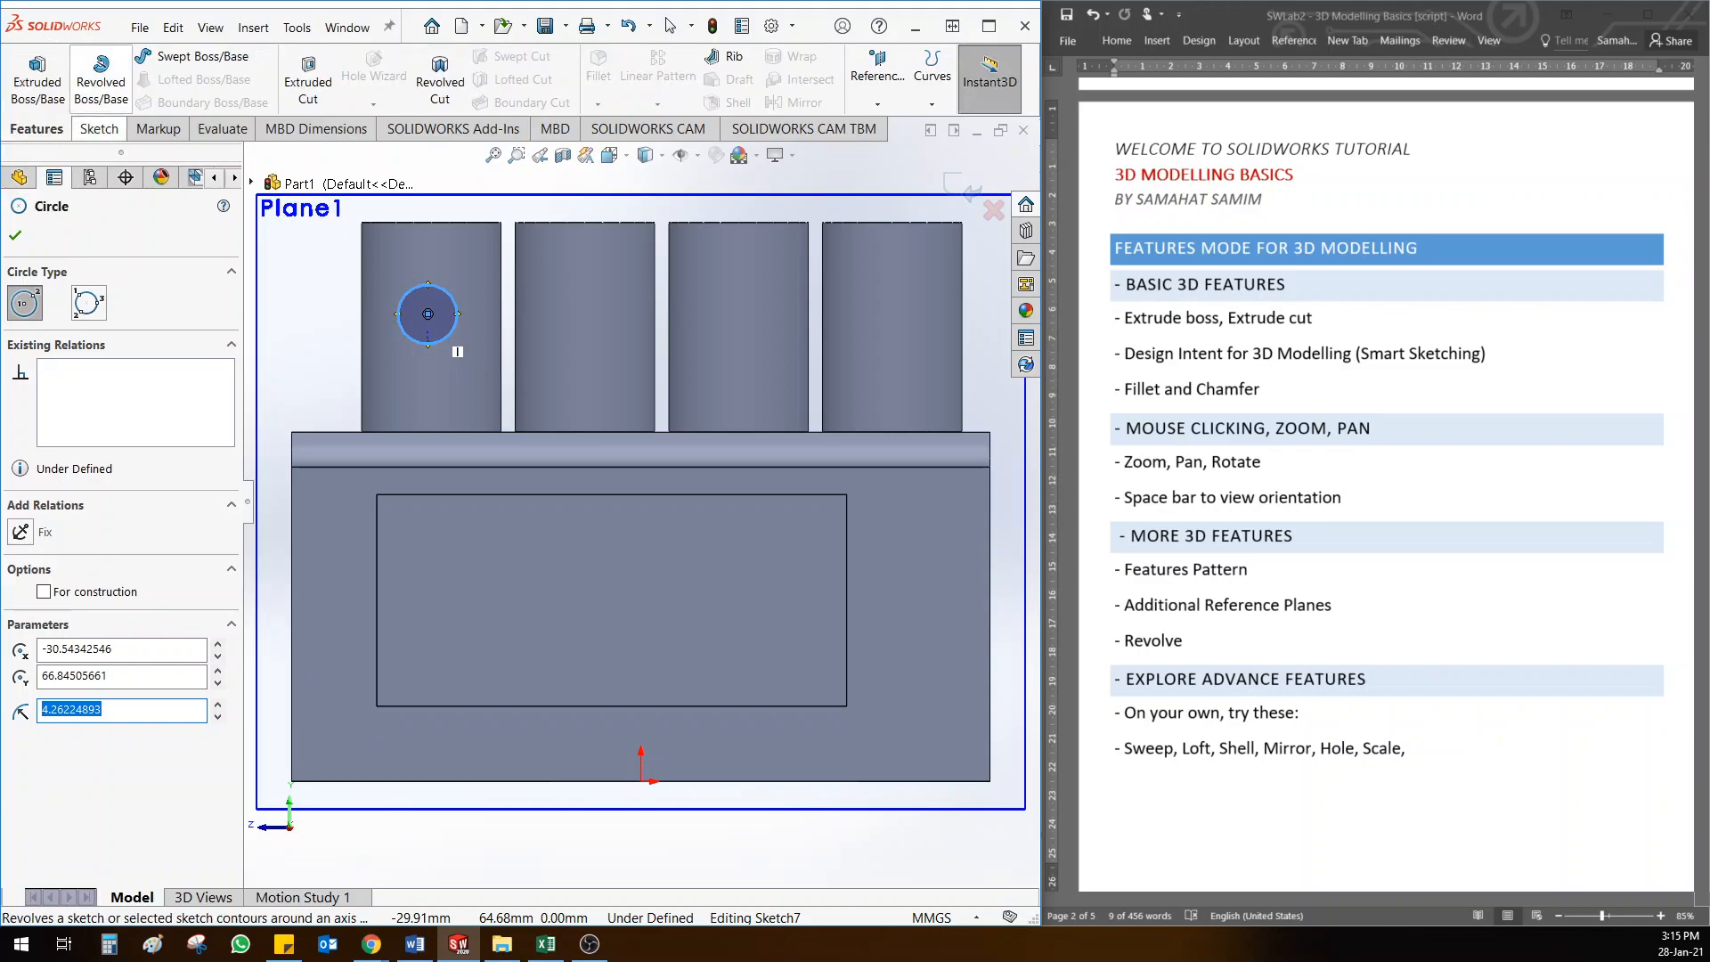
click(308, 85)
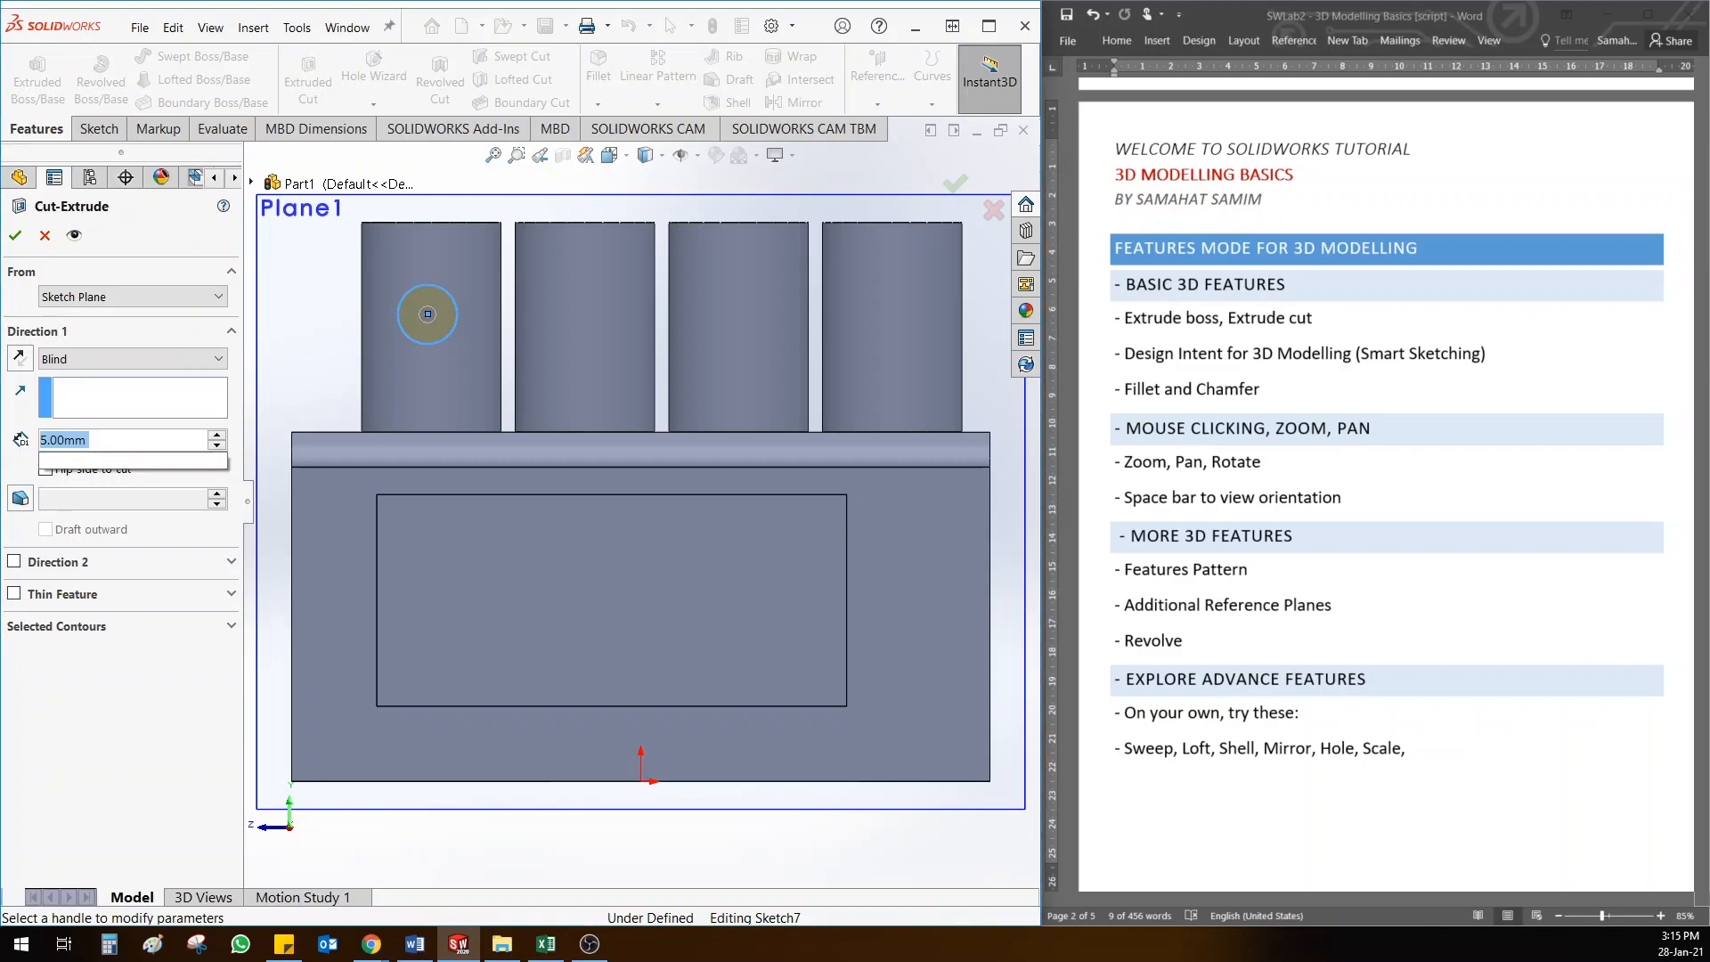
key(BackSpace)
middle_drag(479, 431, 745, 328)
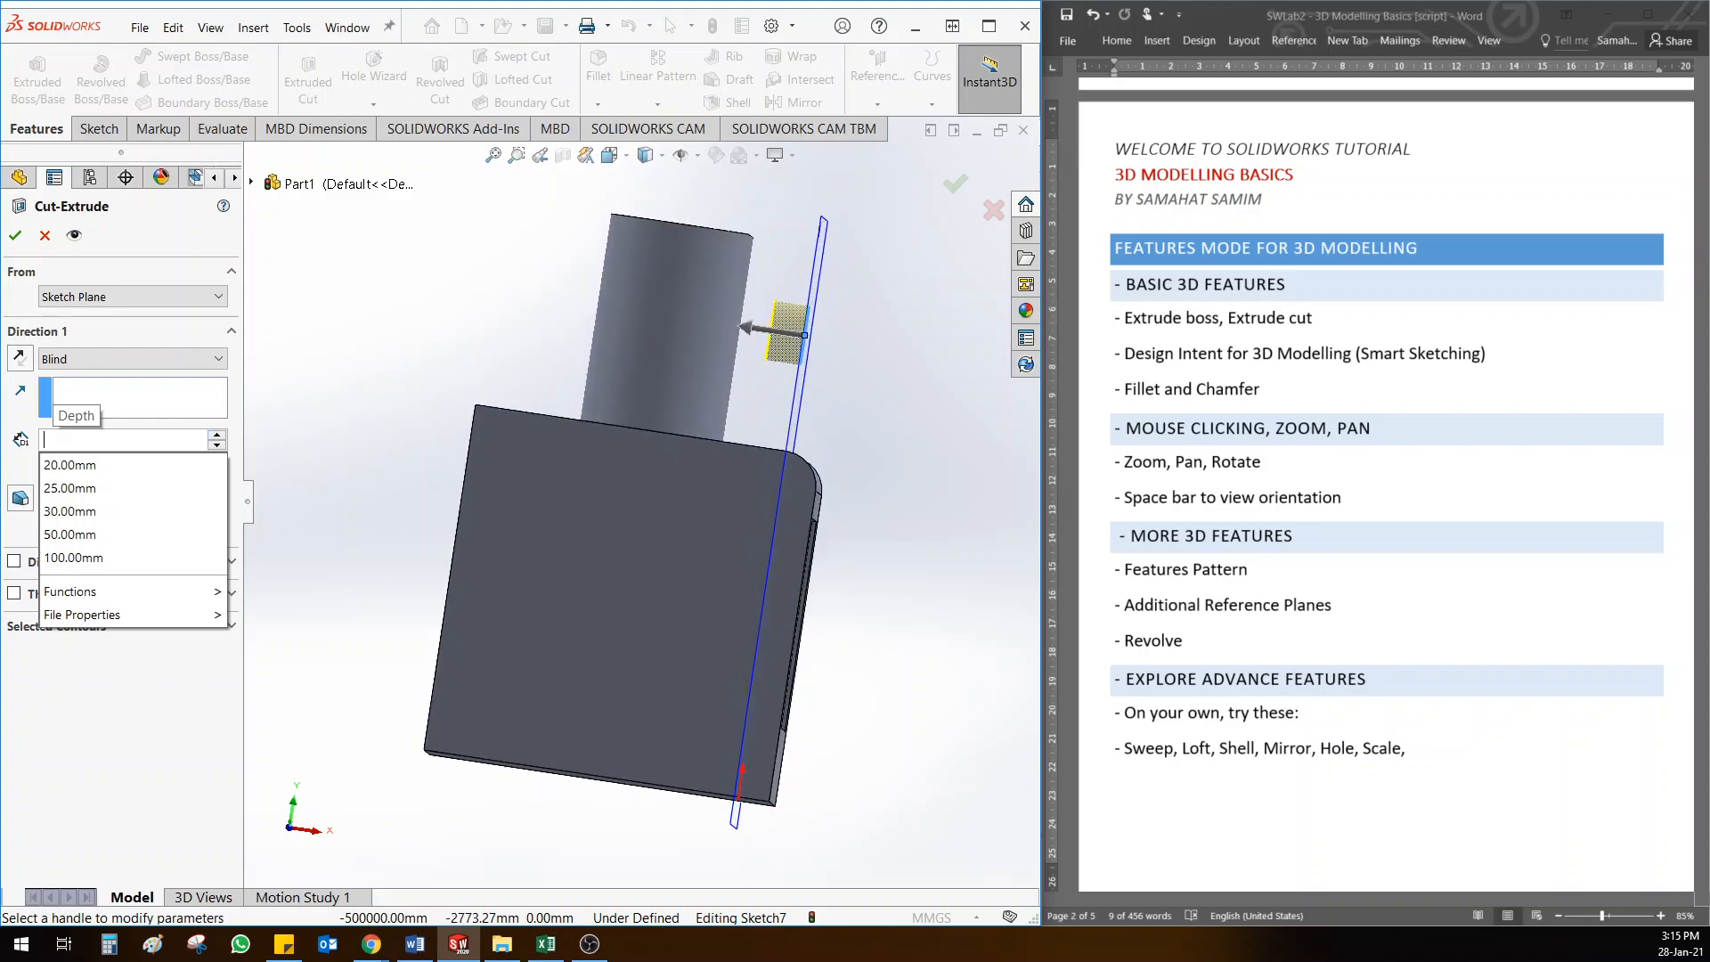
click(16, 235)
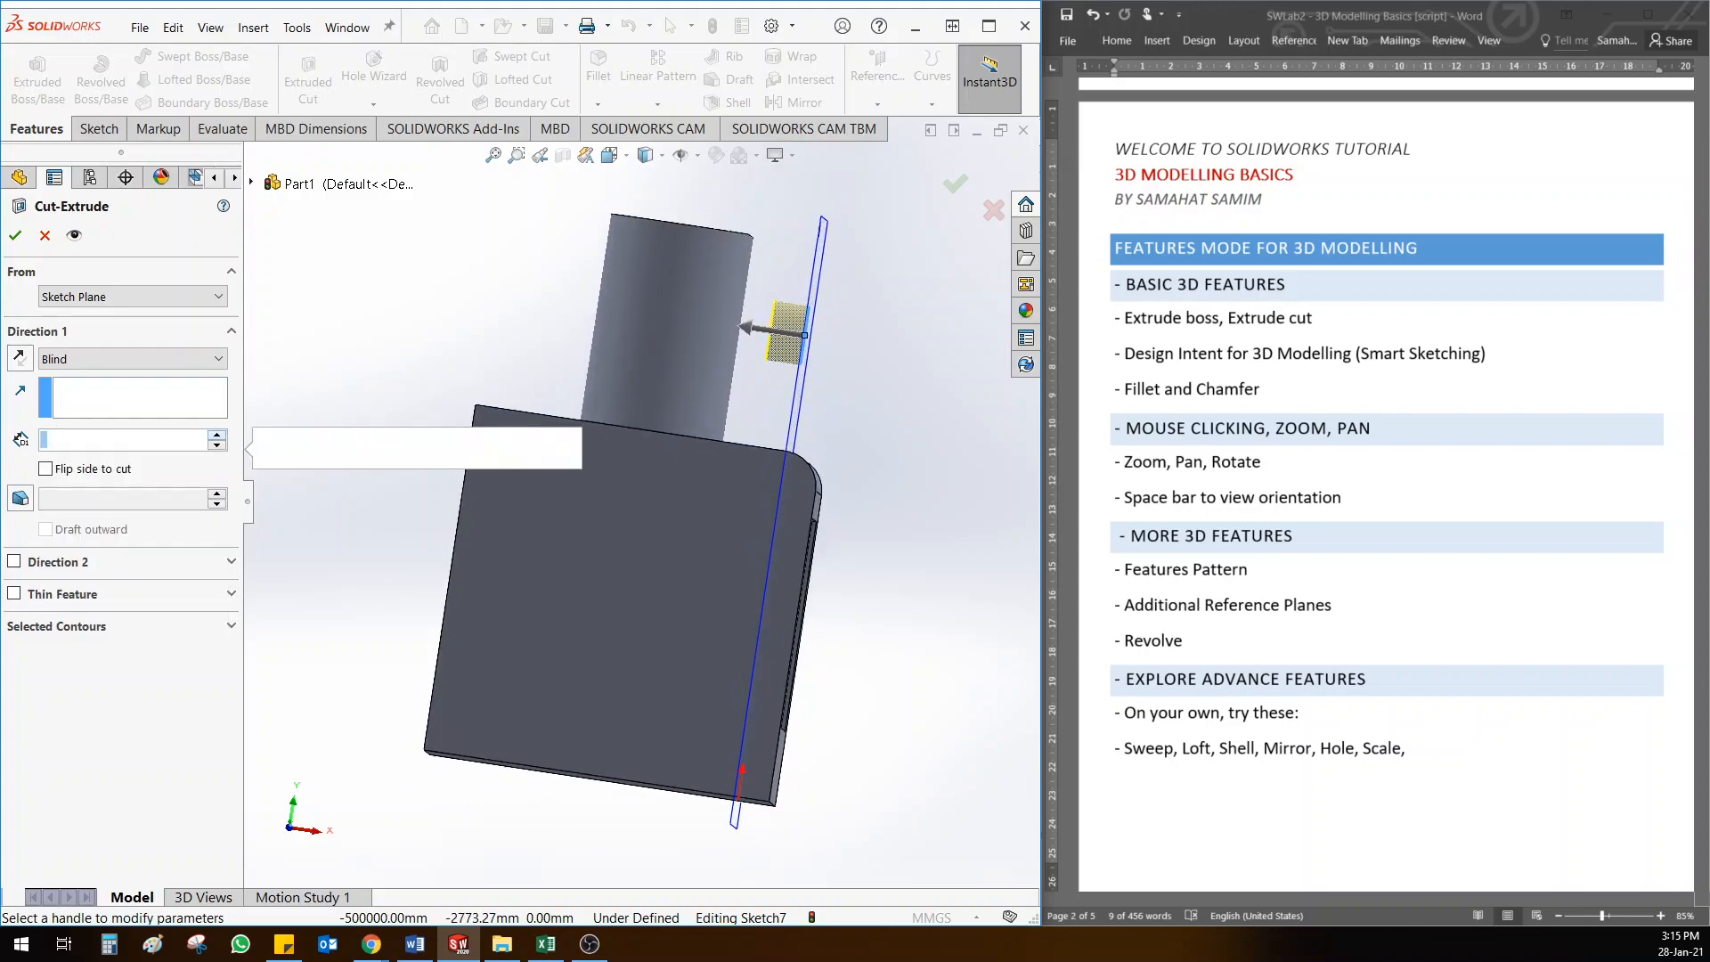
click(216, 434)
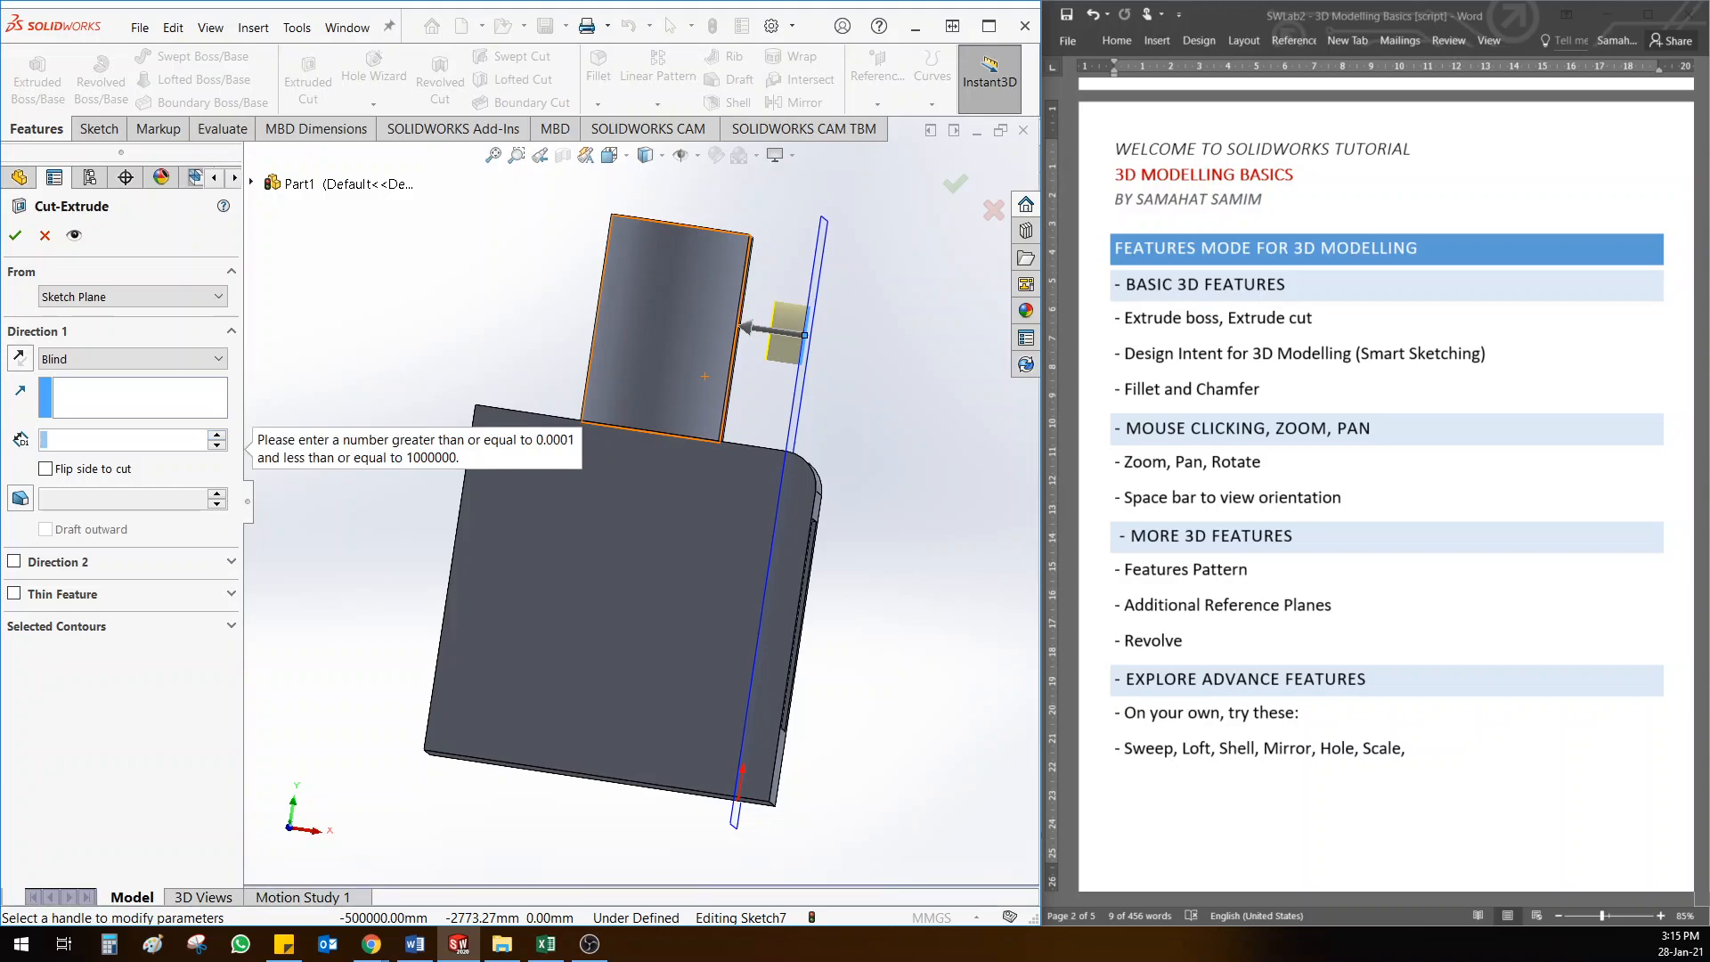
click(124, 440)
text(1)
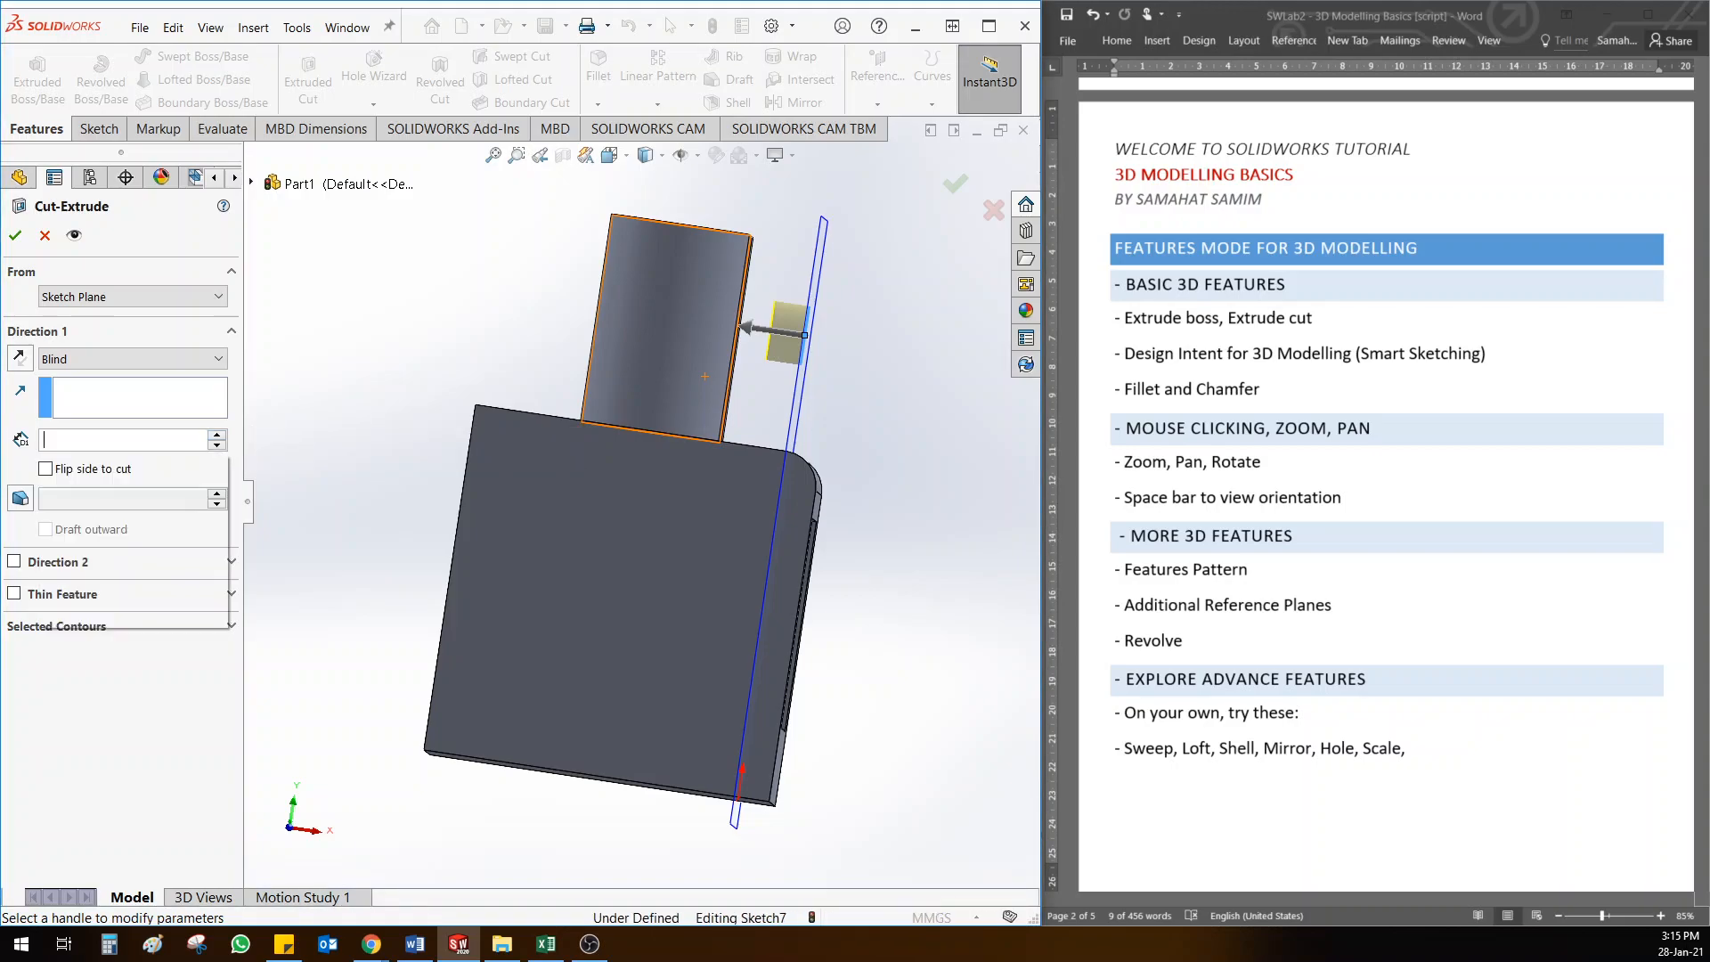
text(0)
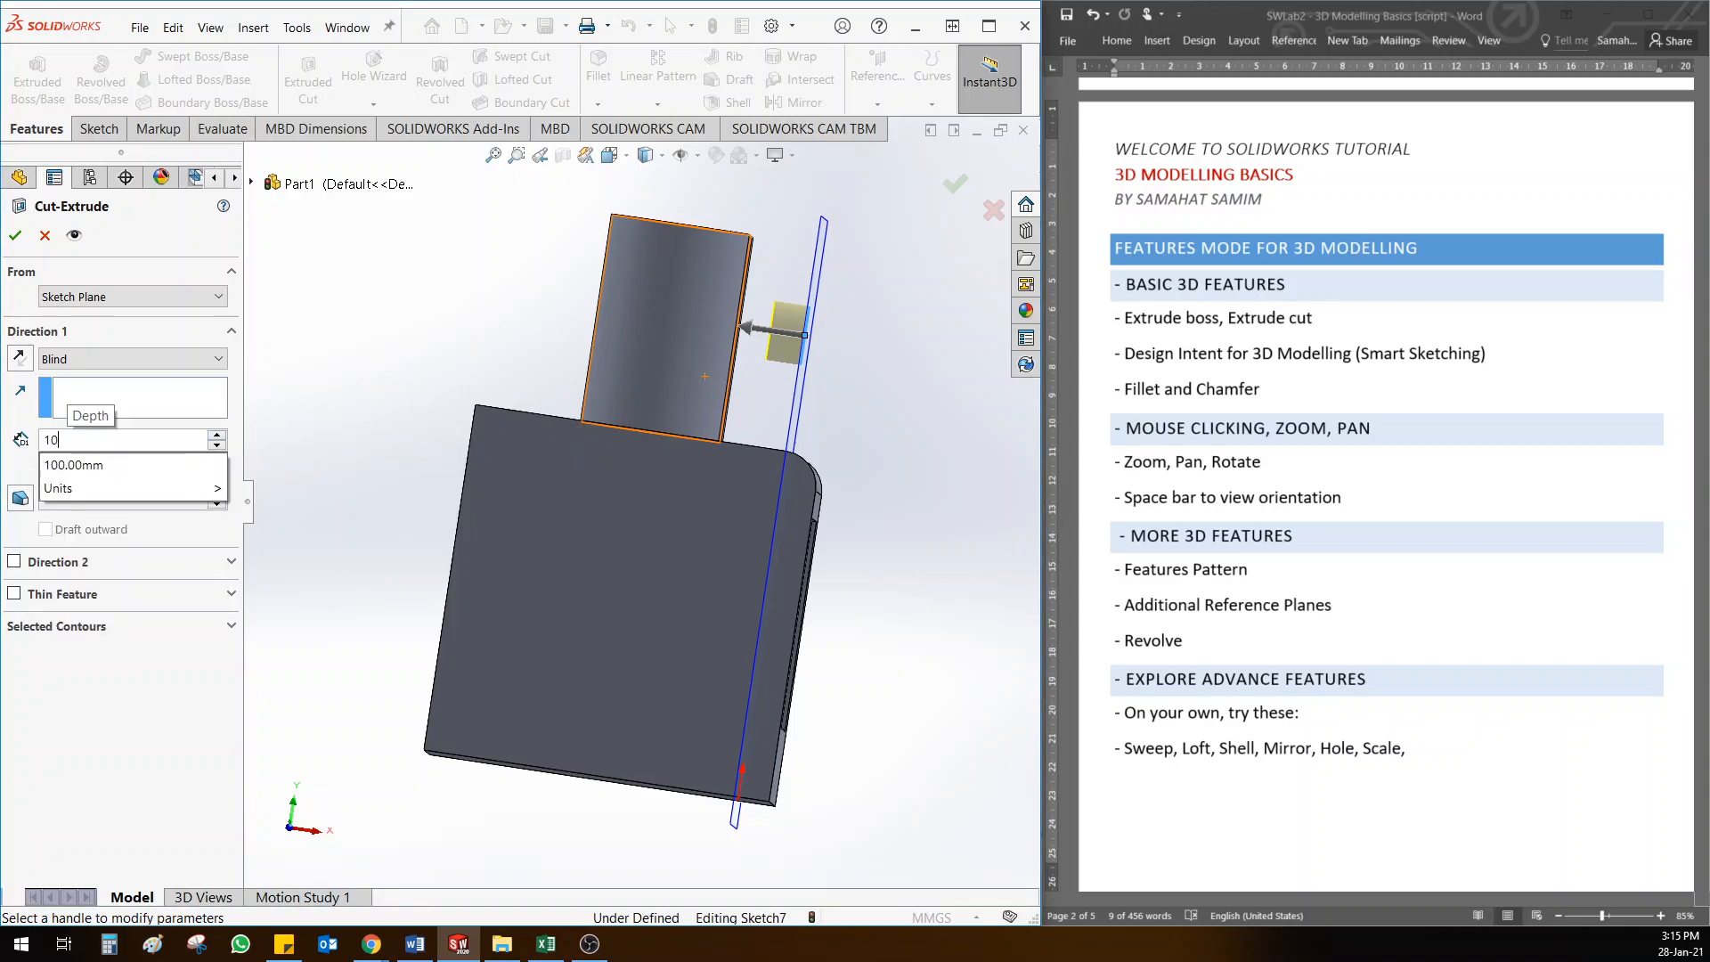
key(Return)
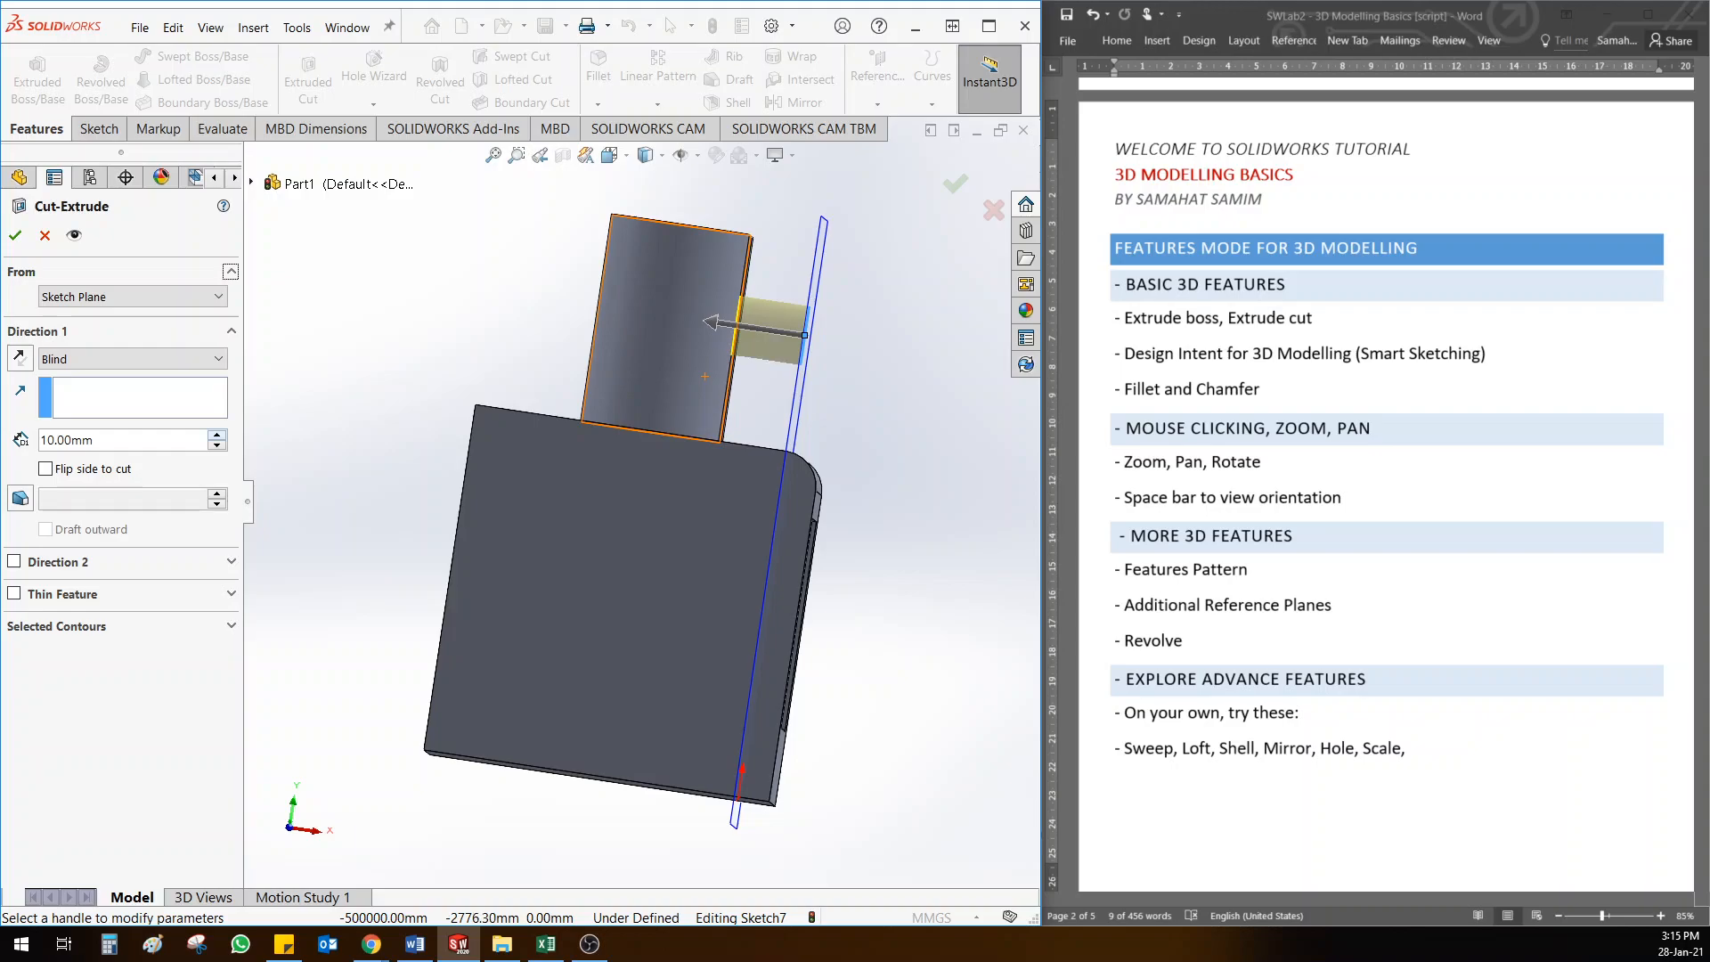
Set the circular cut's depth to 13 mm and complete it.
click(56, 440)
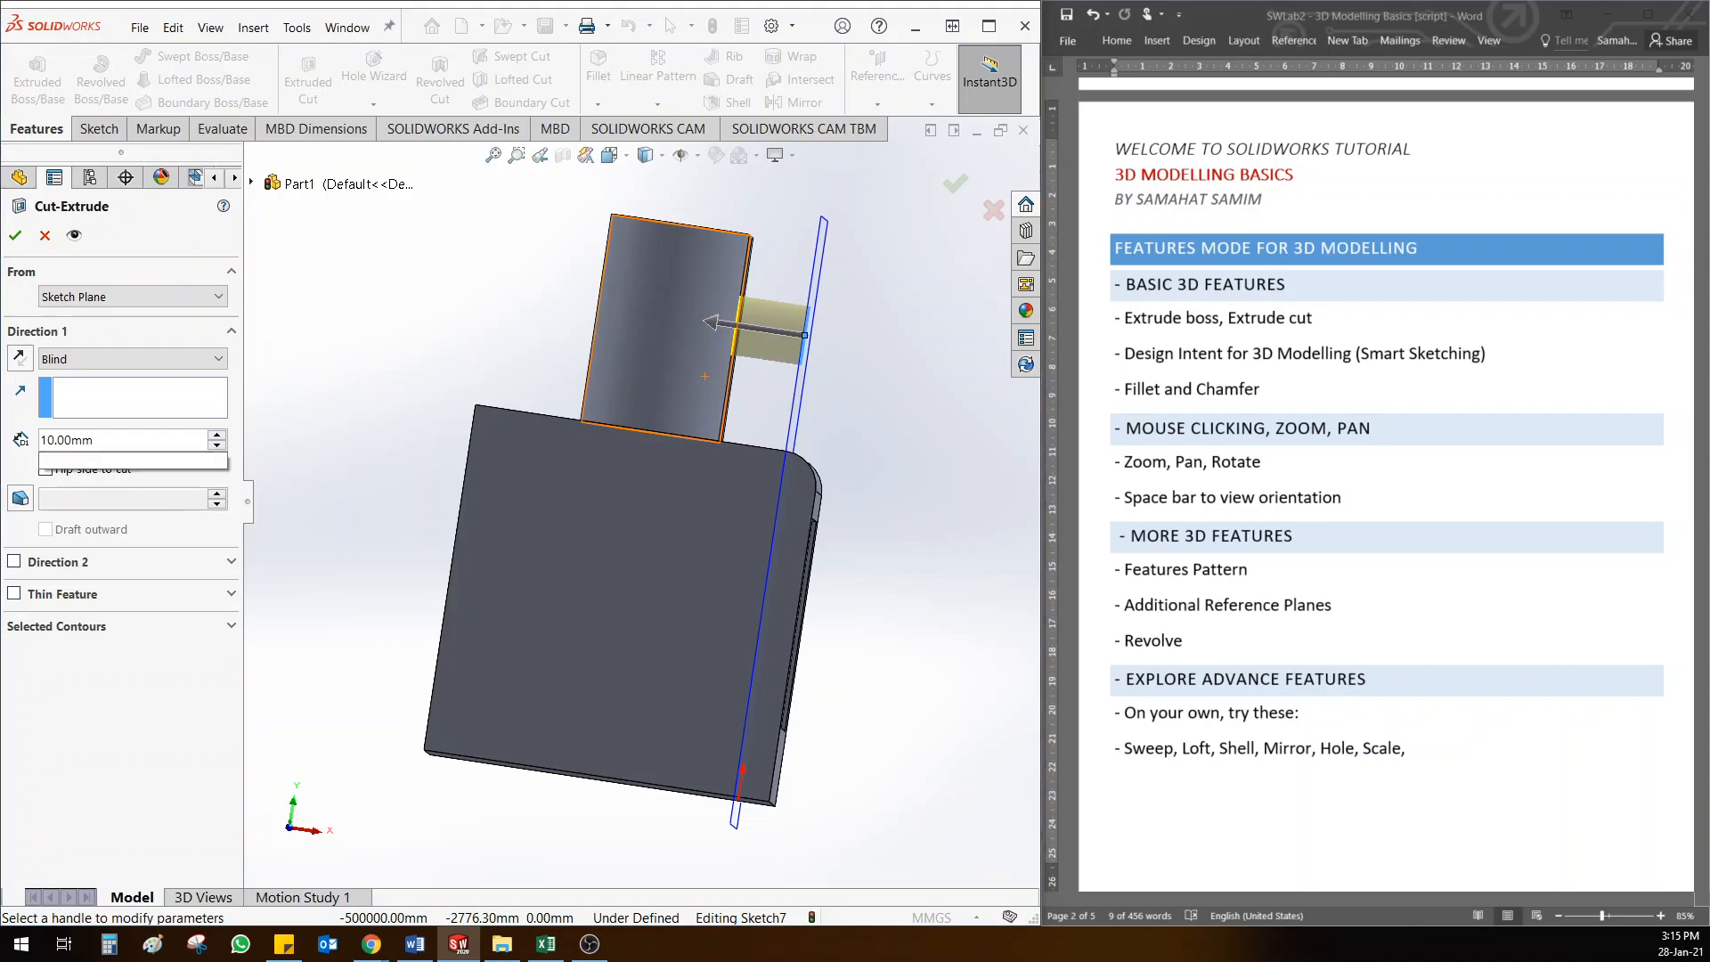
key(BackSpace)
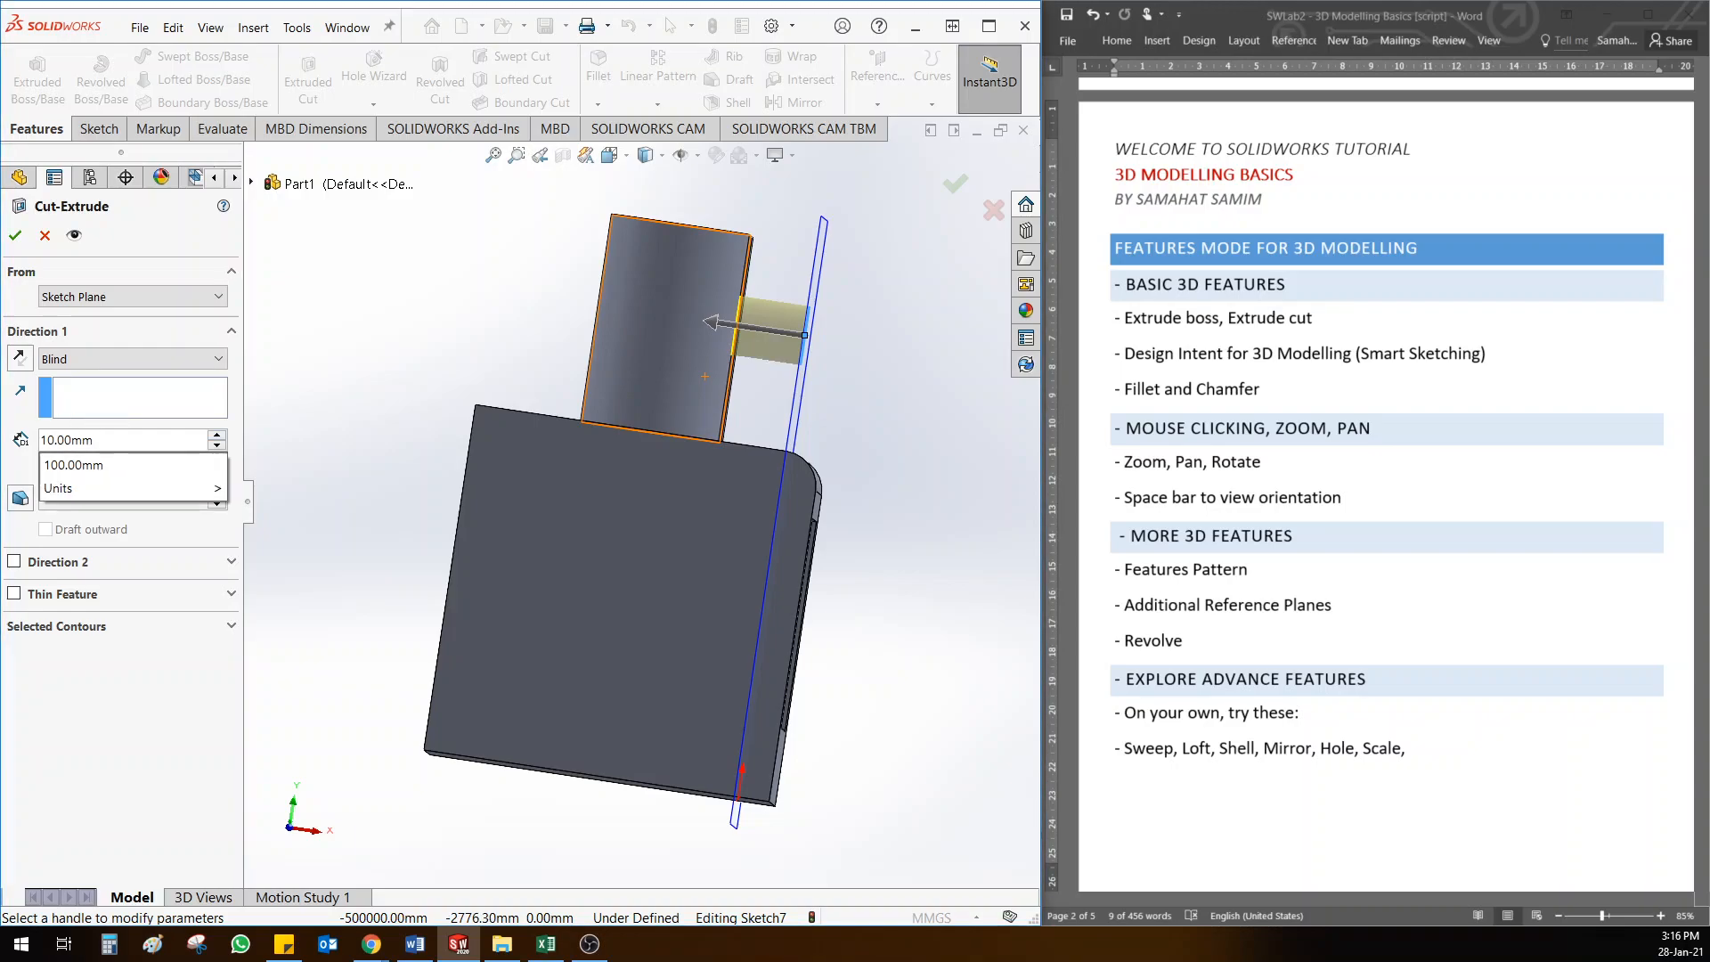
text(3)
key(Return)
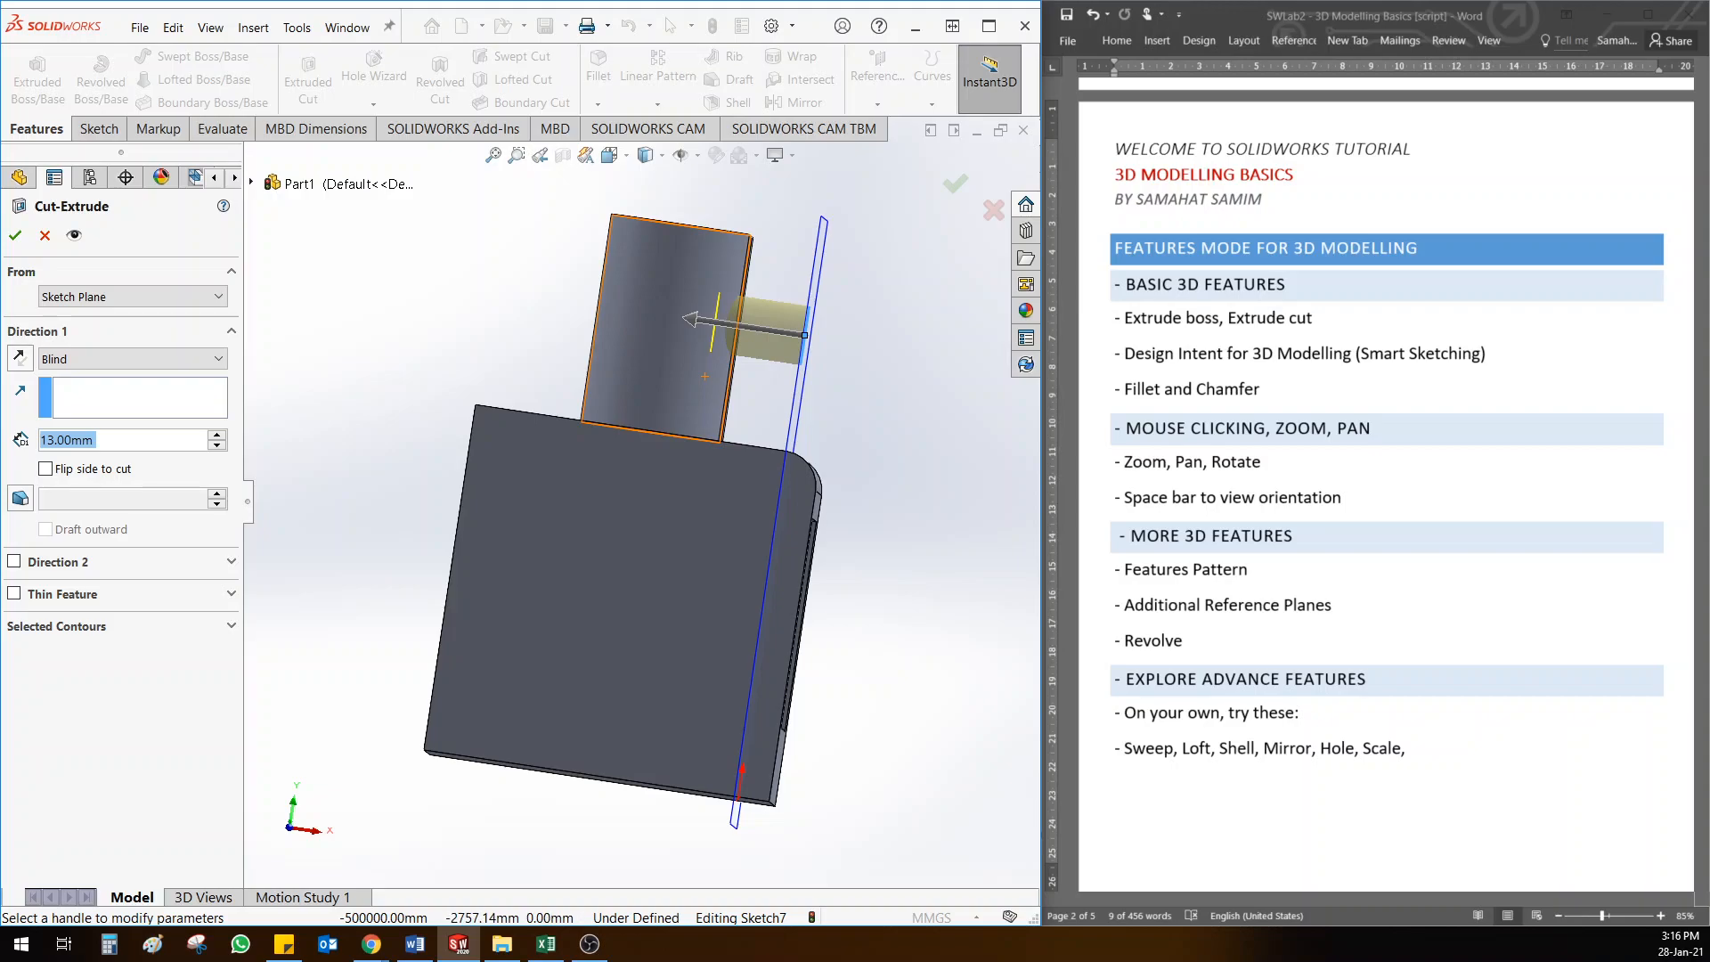
click(15, 236)
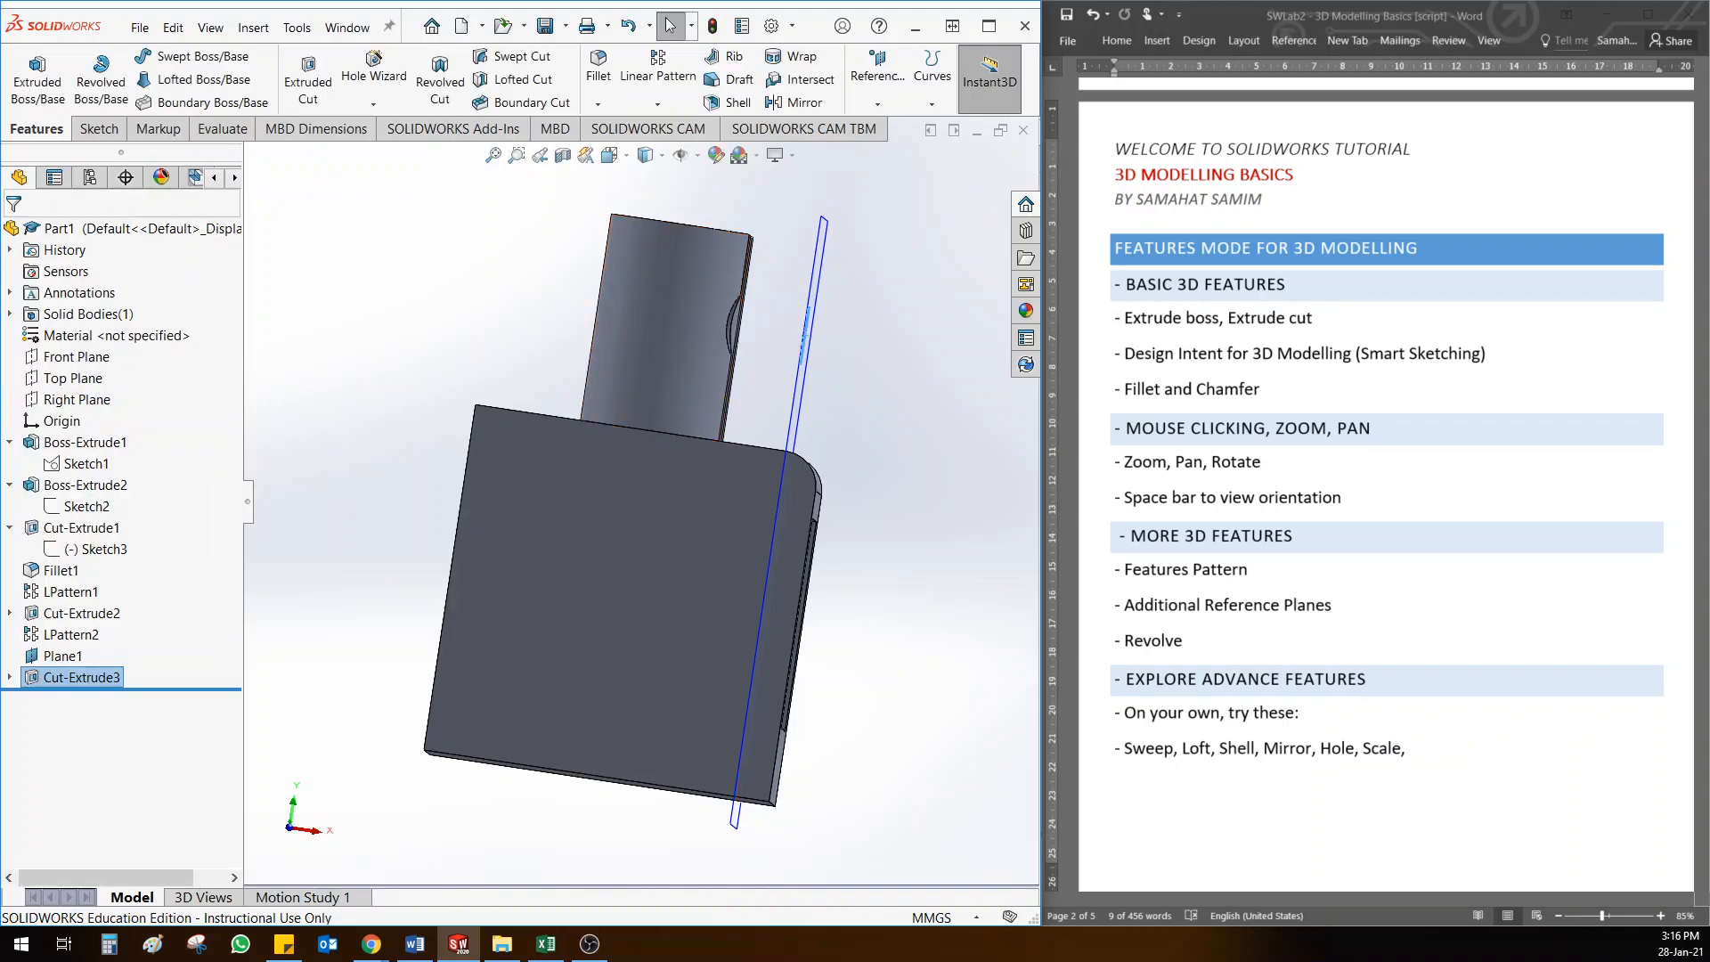
Hide the offset reference plane Plane1, leaving the holed cylinder and block in view.
middle_drag(704, 463, 553, 517)
middle_drag(578, 383, 524, 419)
scroll(523, 419, up, 1)
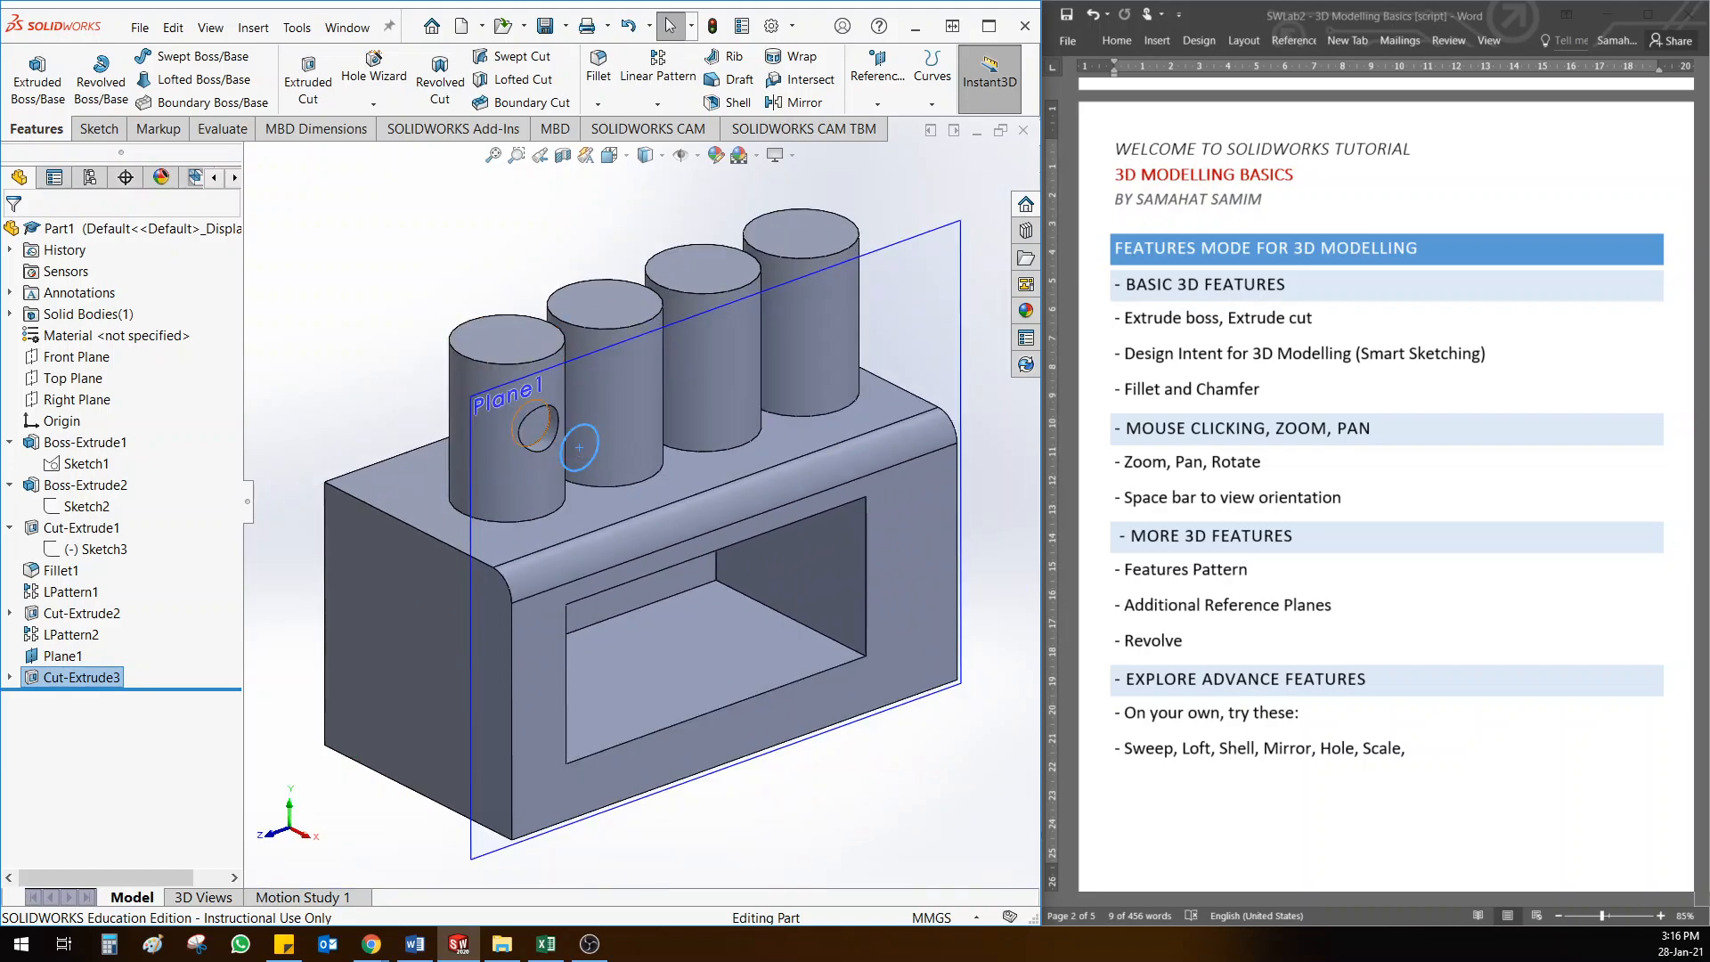
click(579, 447)
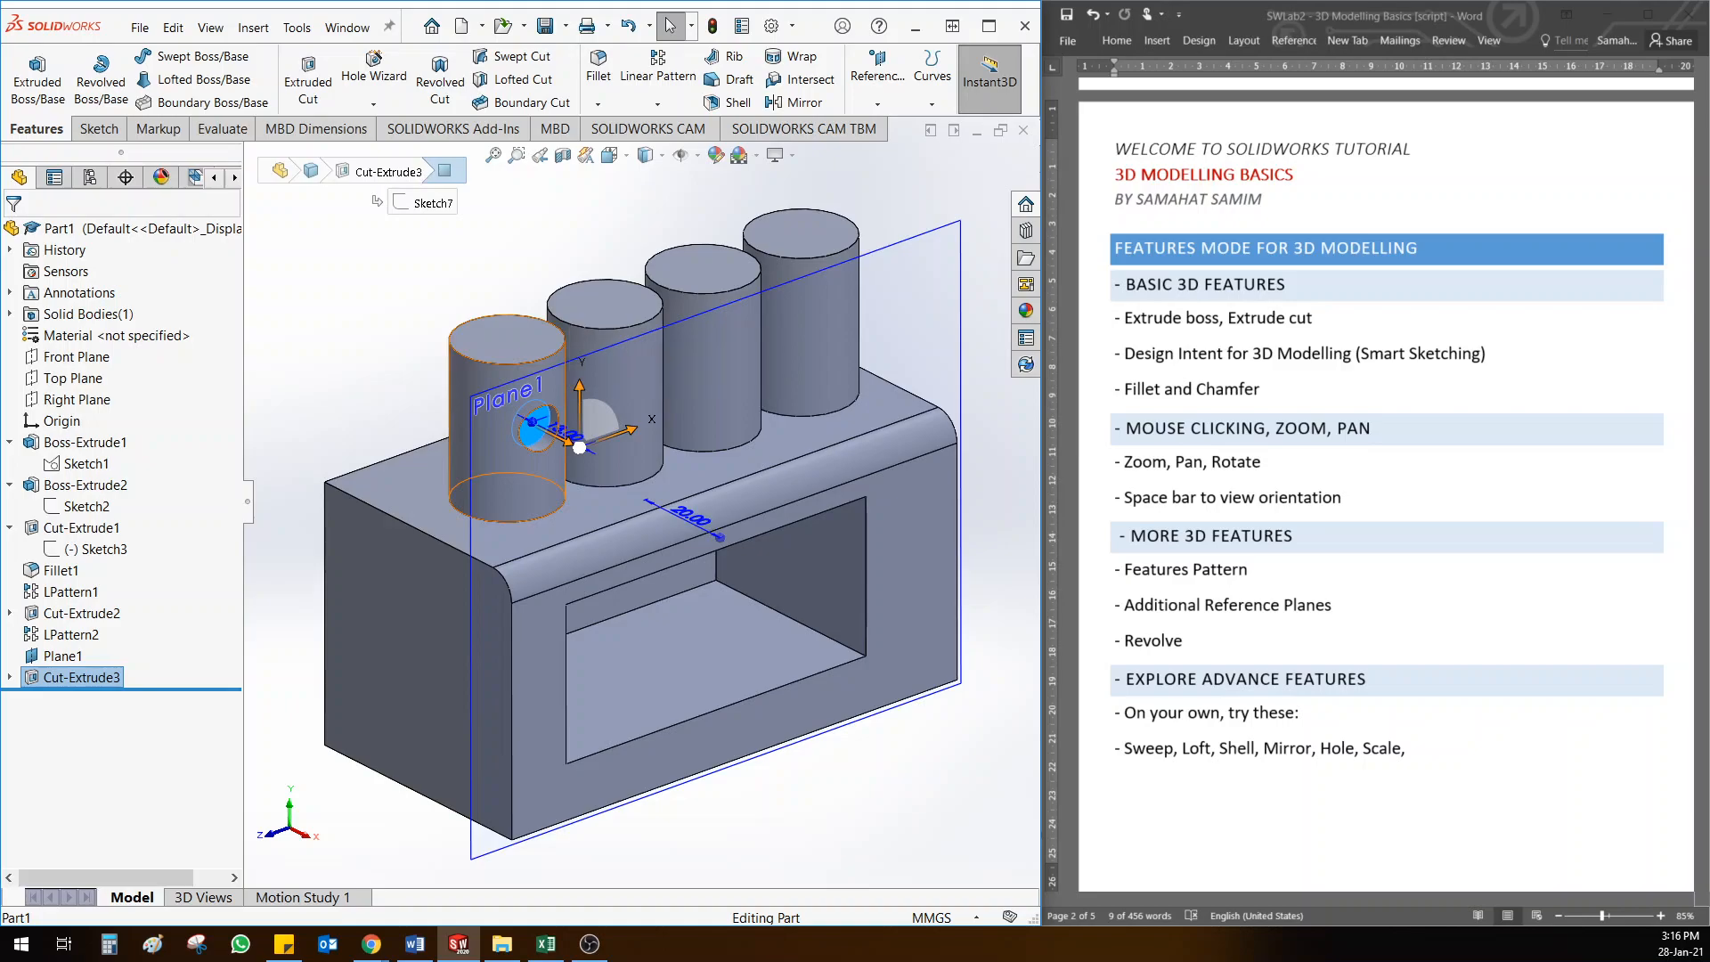
key(Escape)
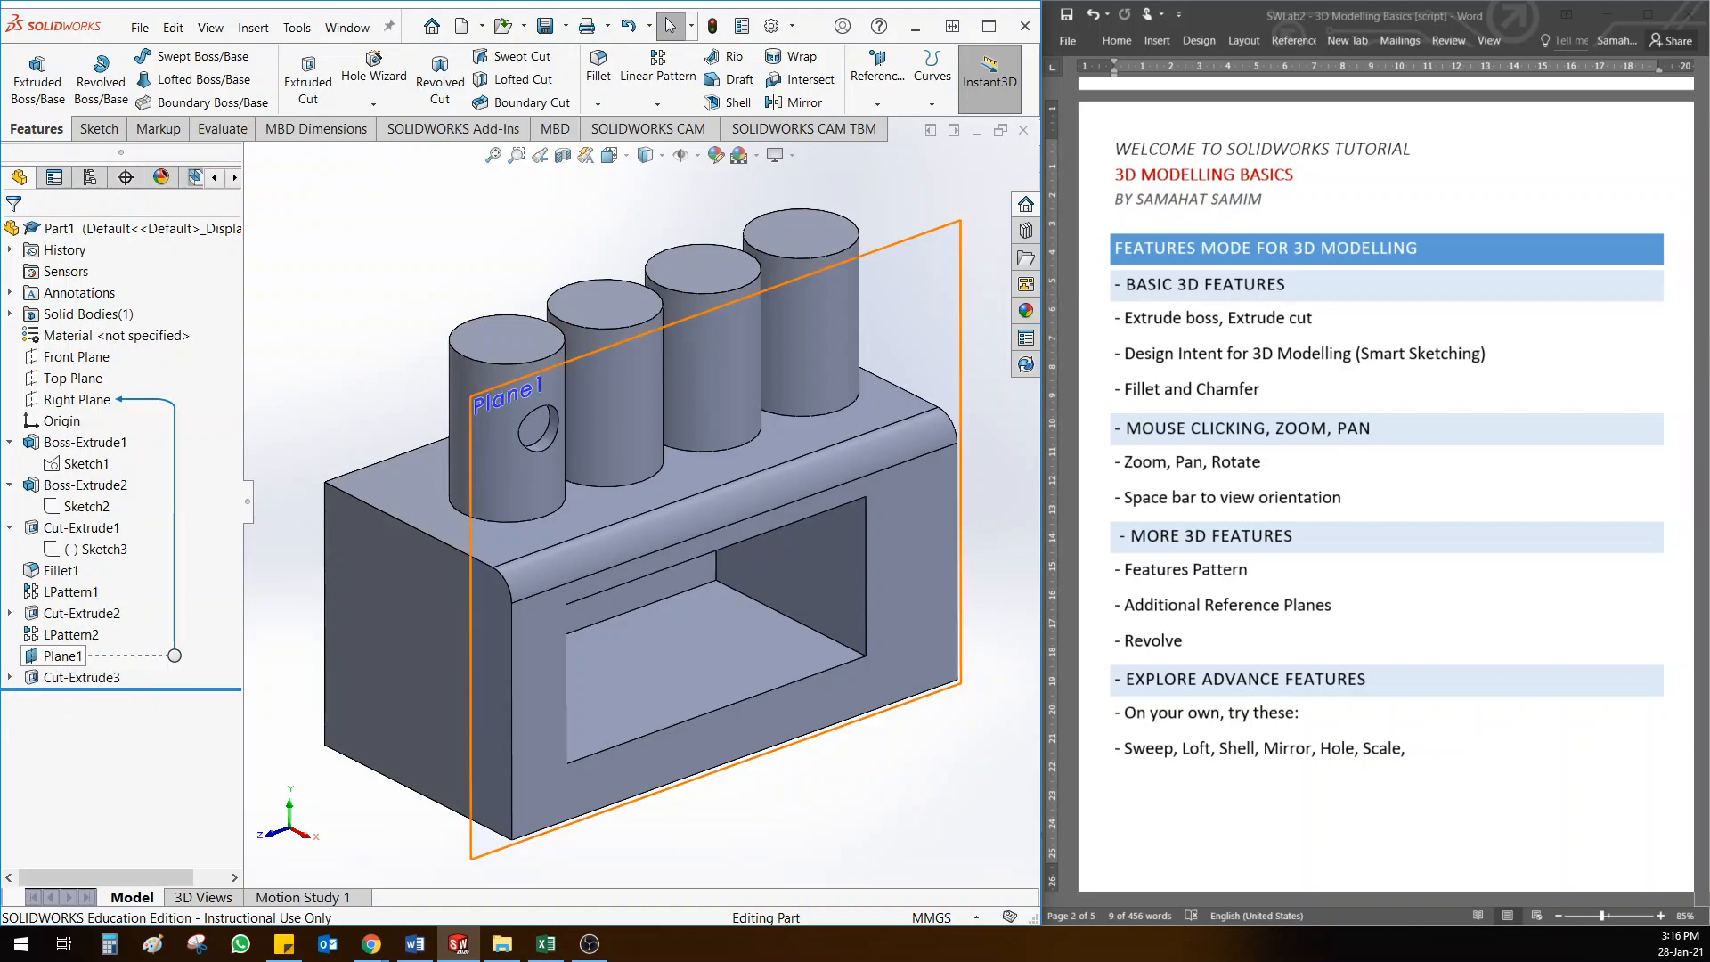
click(67, 657)
right_click(67, 656)
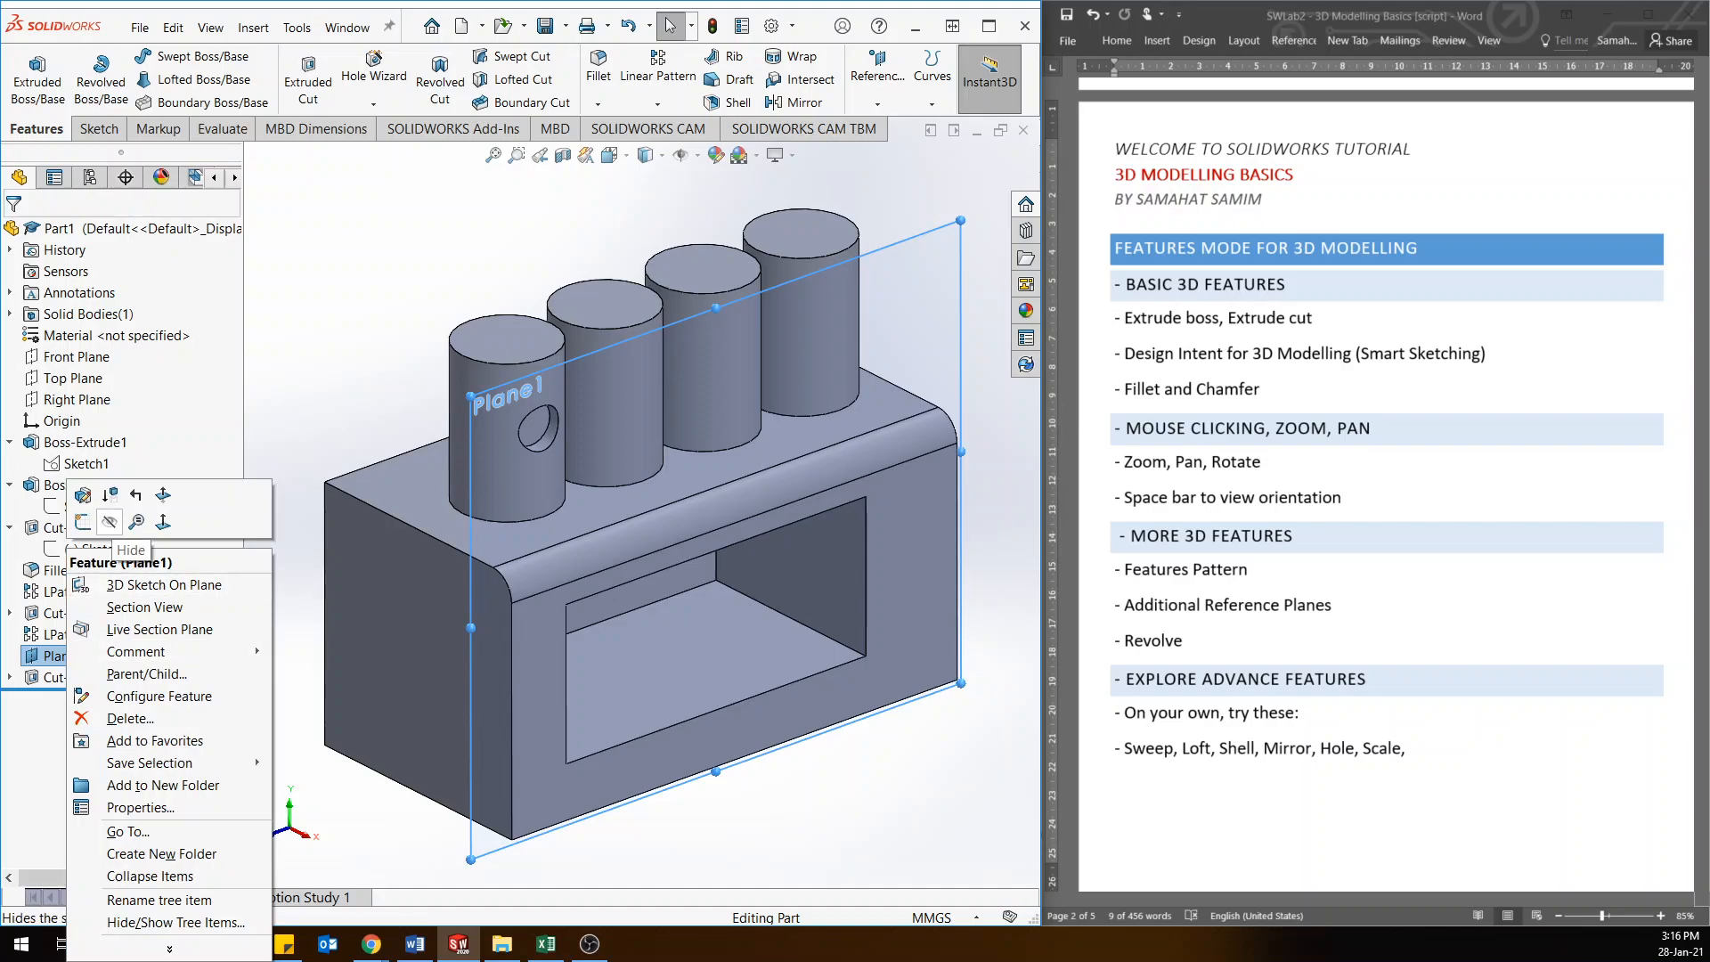
click(108, 522)
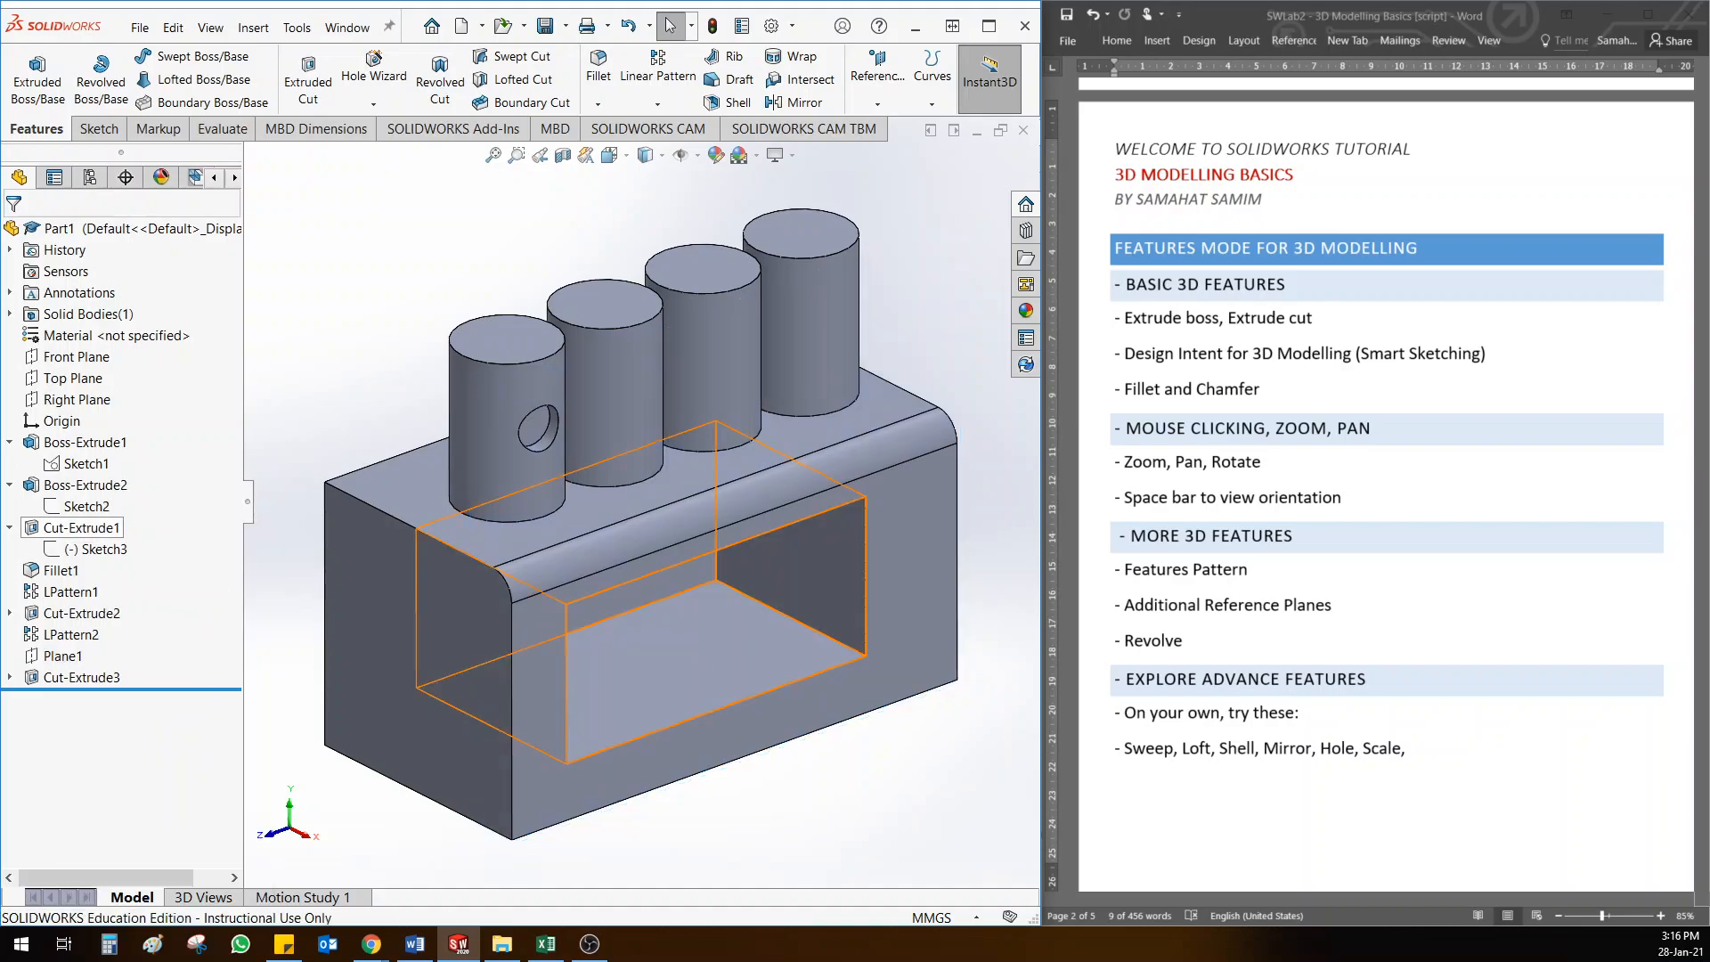
scroll(630, 502, up, 1)
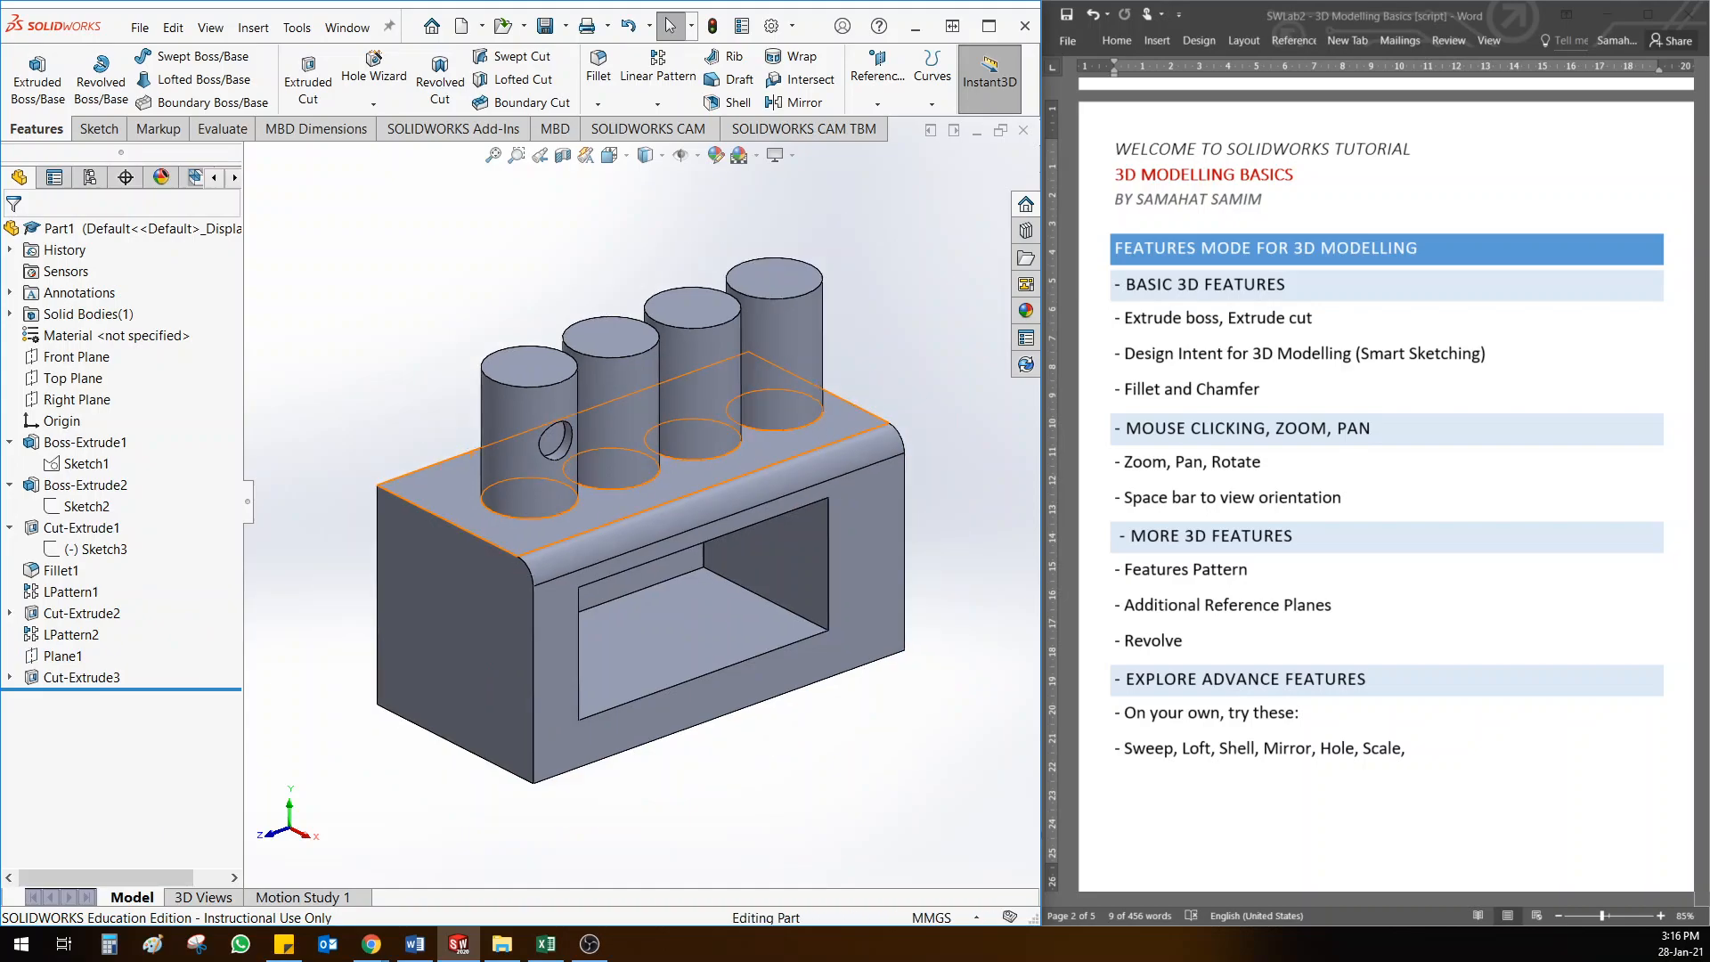
scroll(630, 503, up, 1)
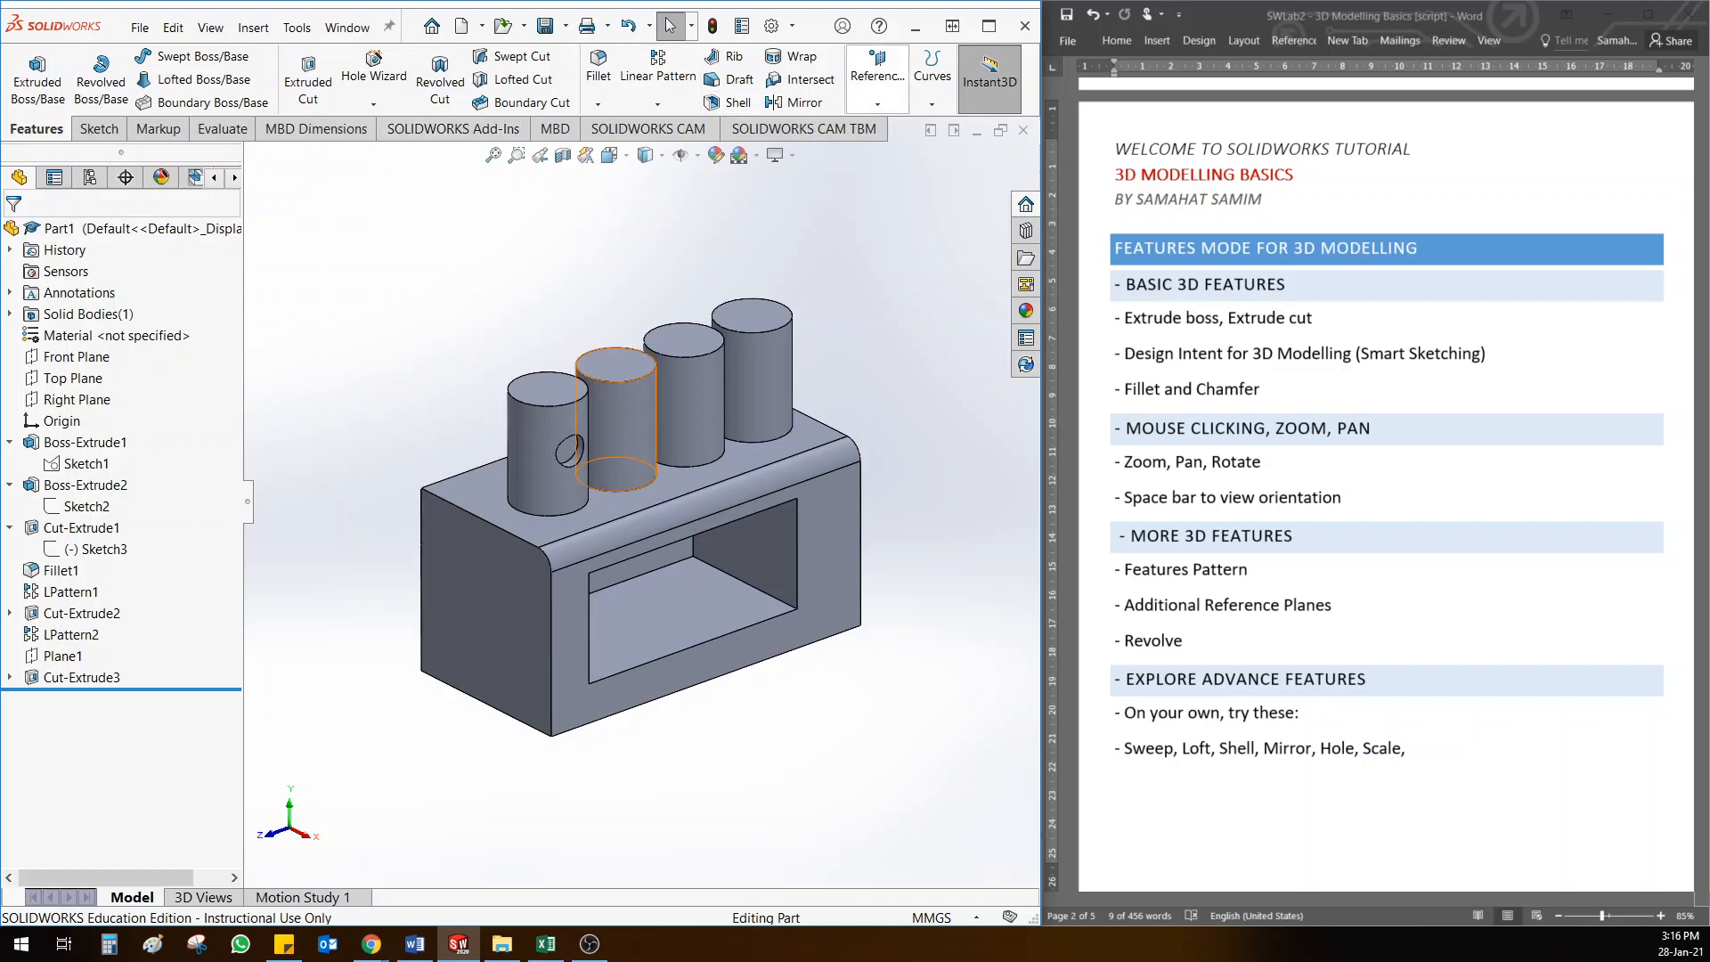
click(877, 104)
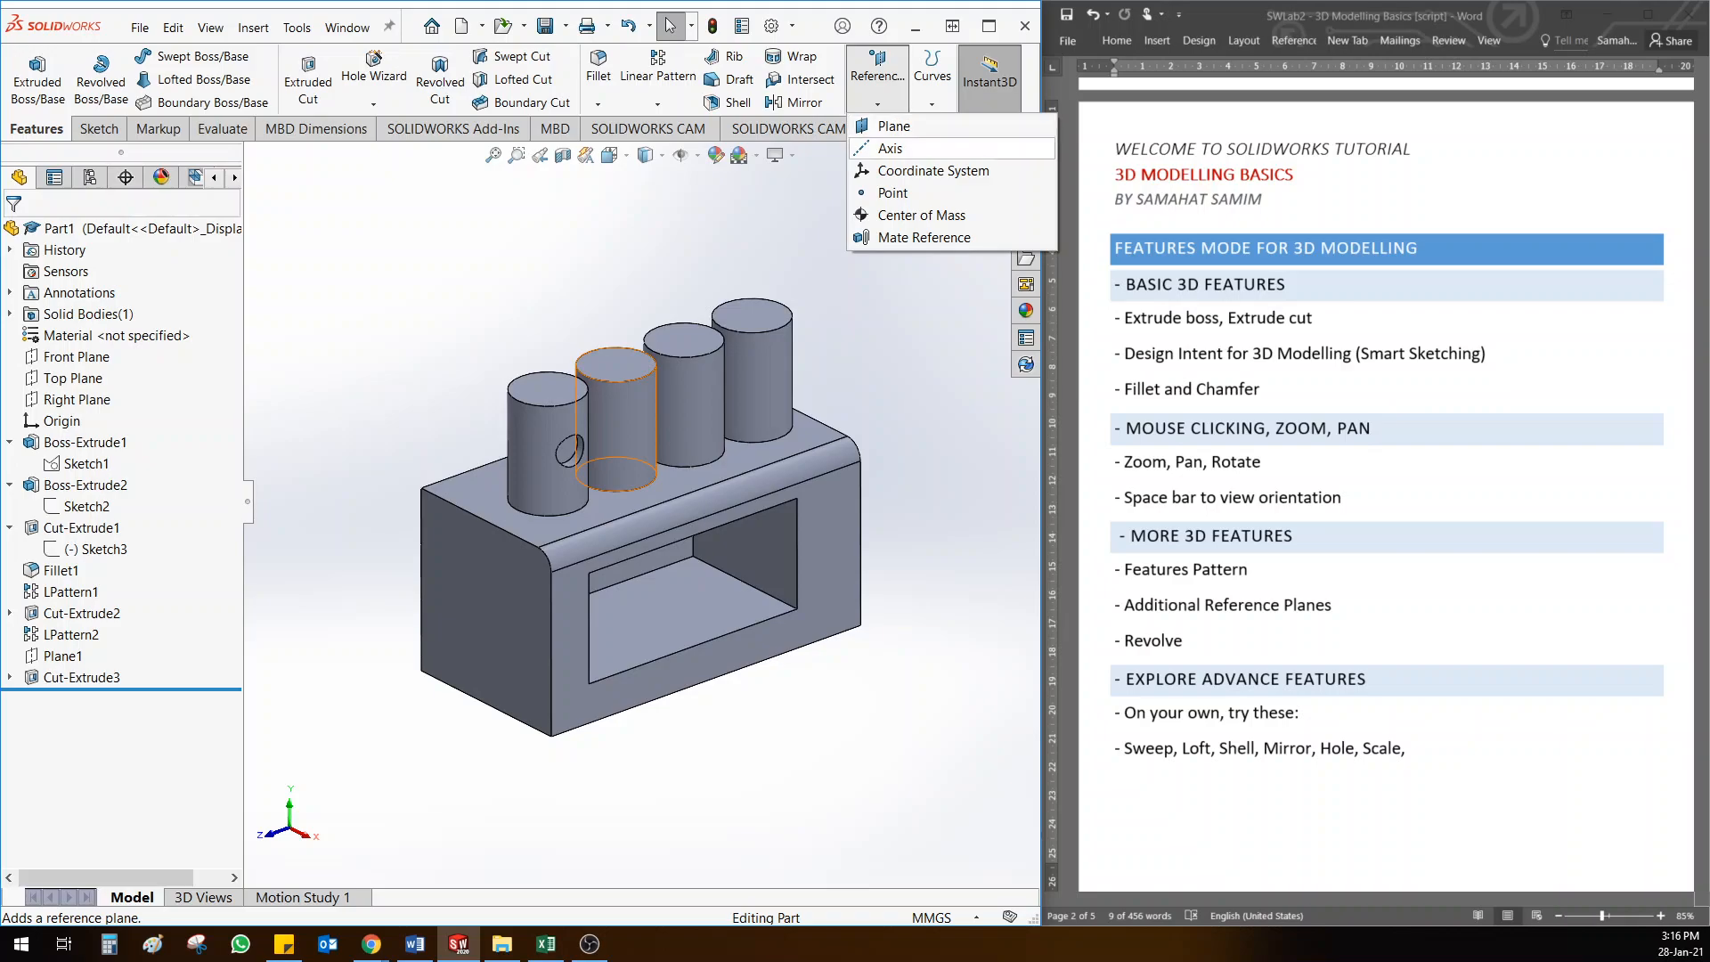
key(Escape)
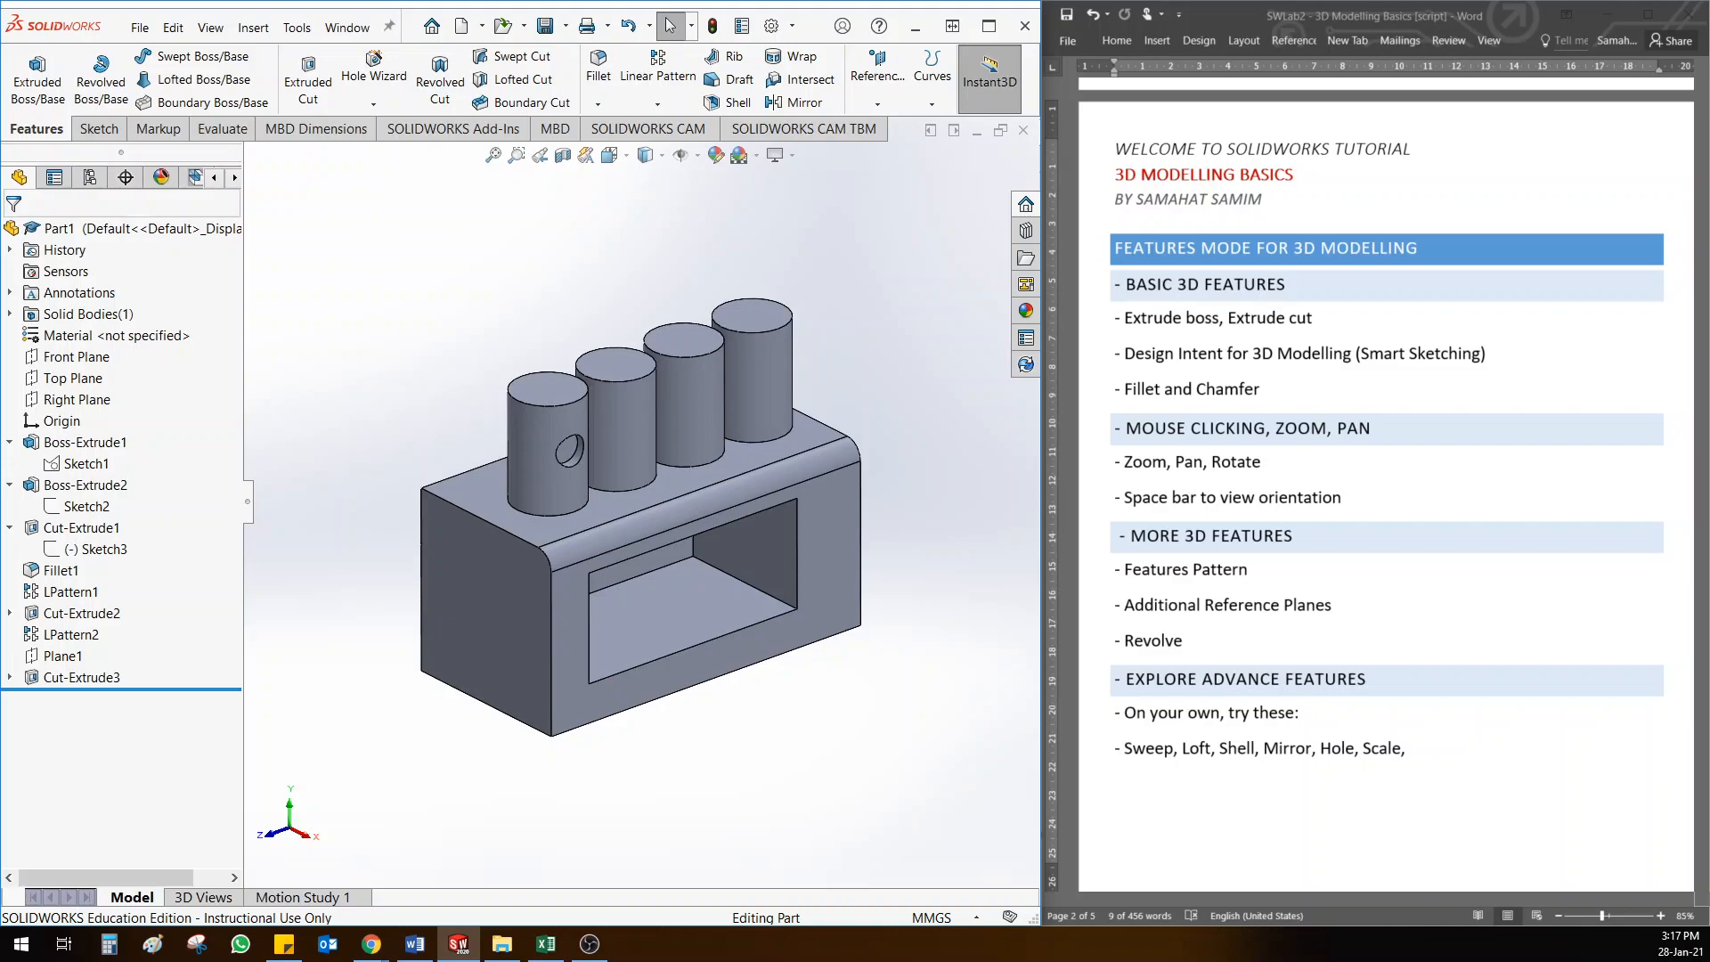
key(alt+Tab)
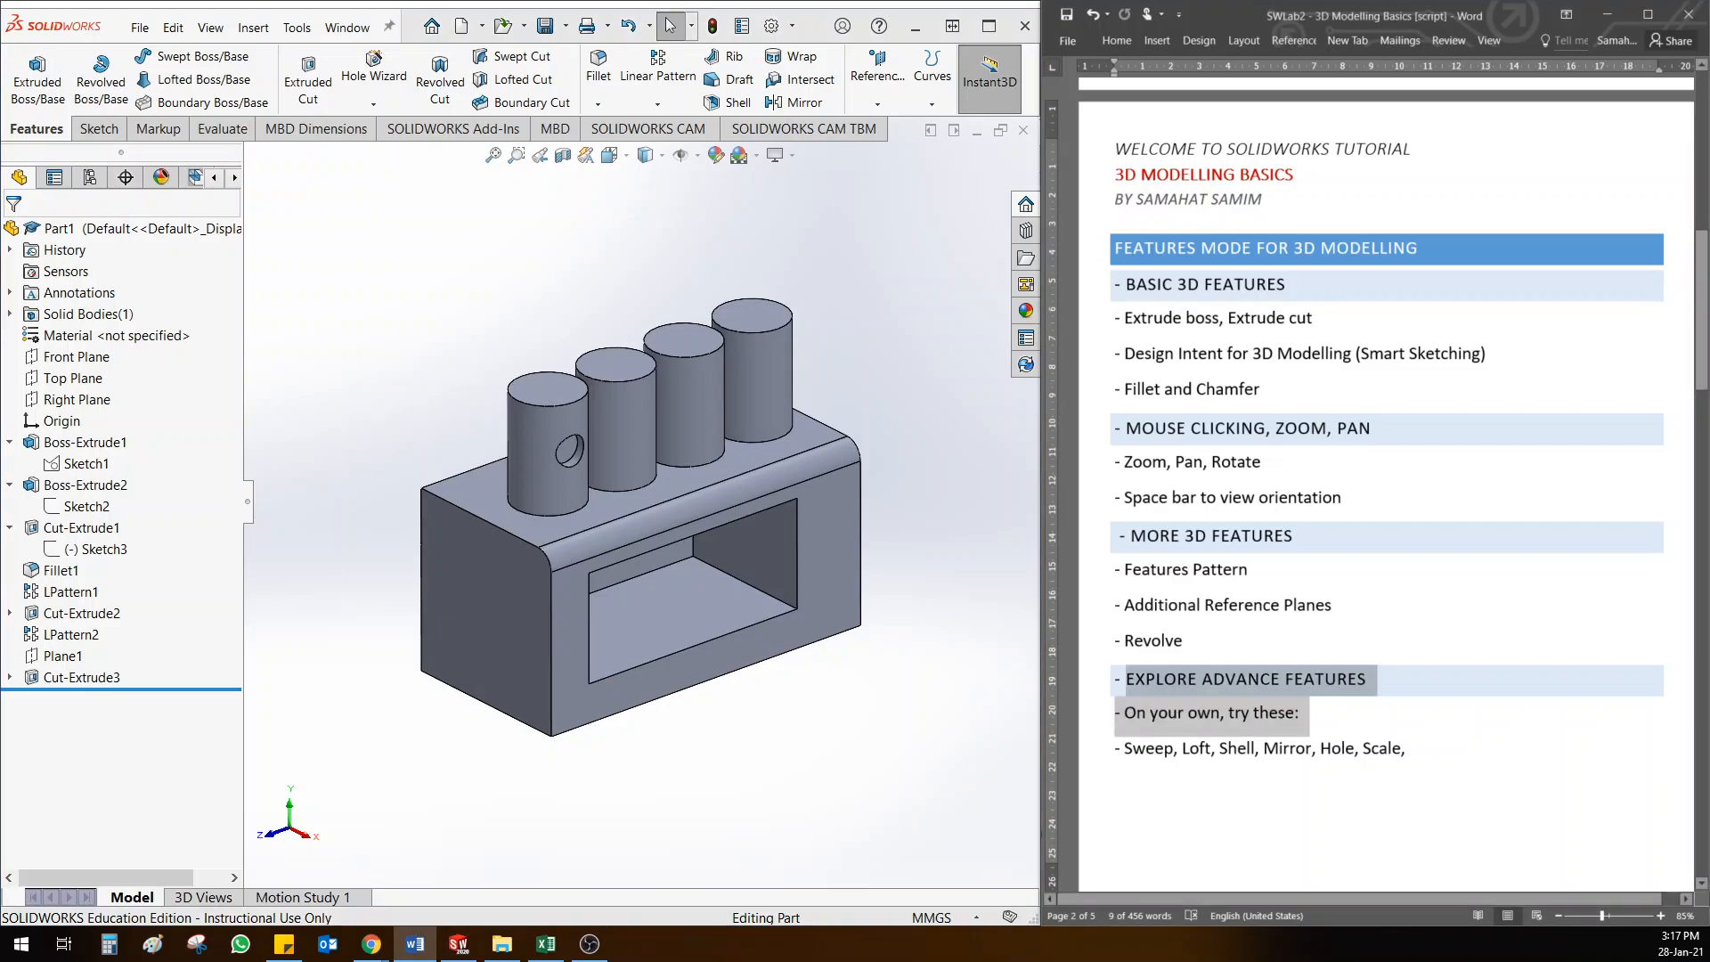
click(1151, 640)
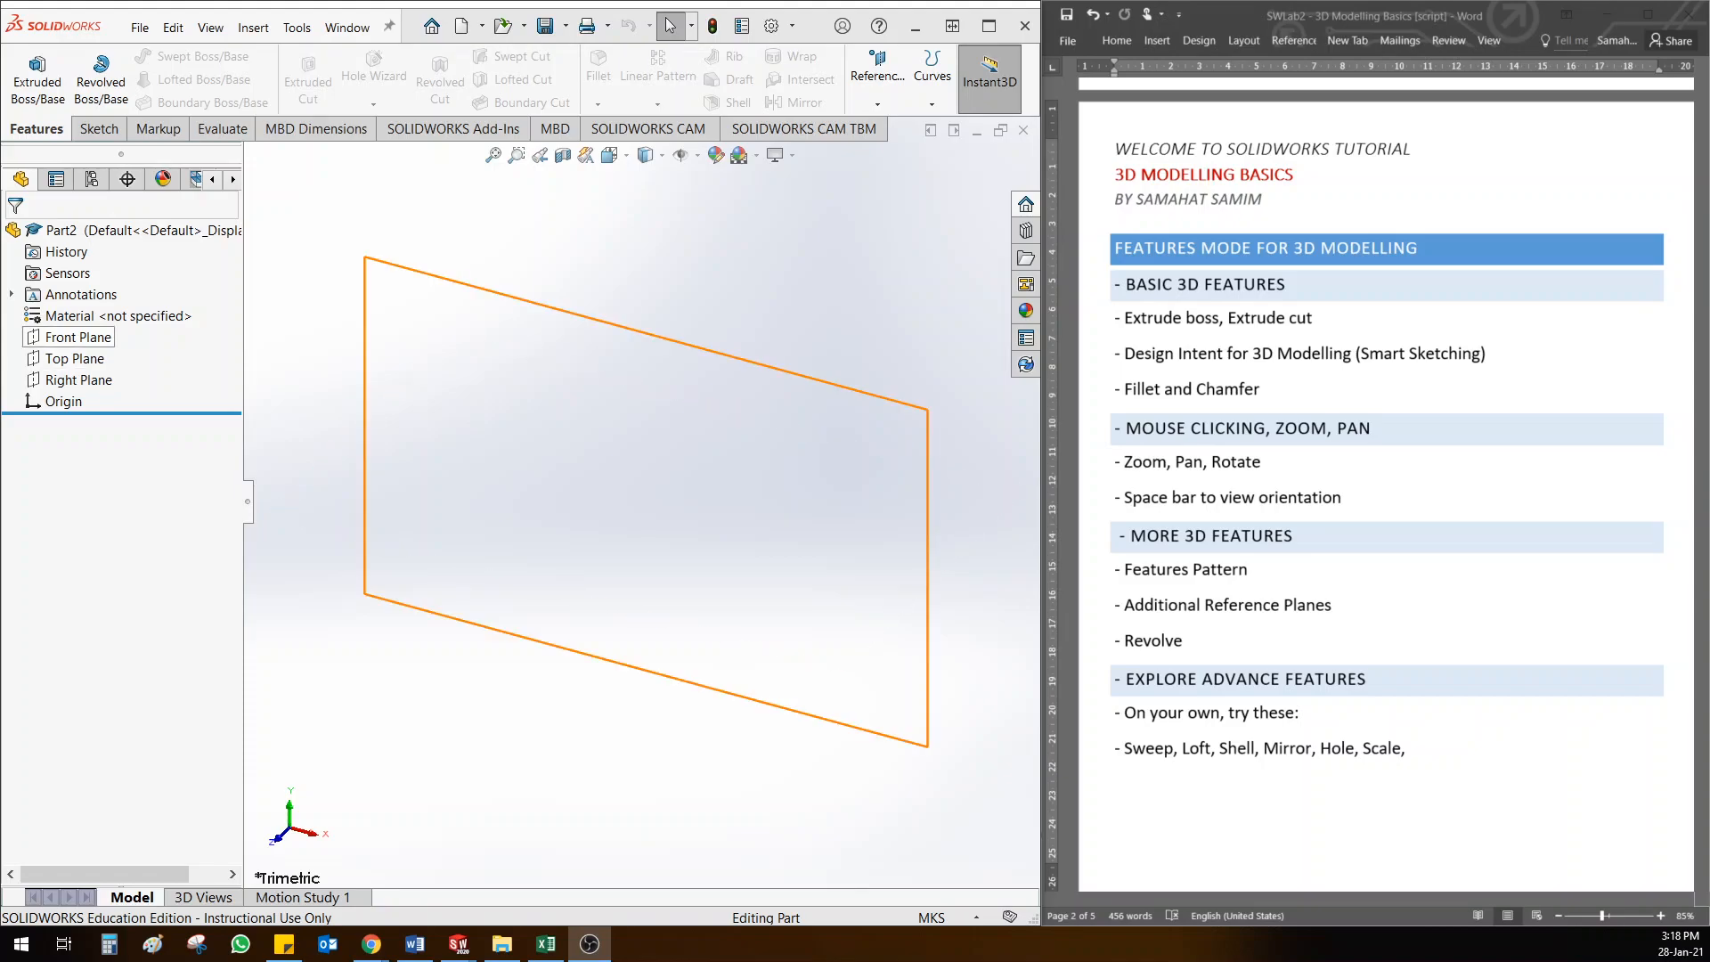
Open a sketch on the Front Plane of the new part.
click(78, 337)
right_click(85, 338)
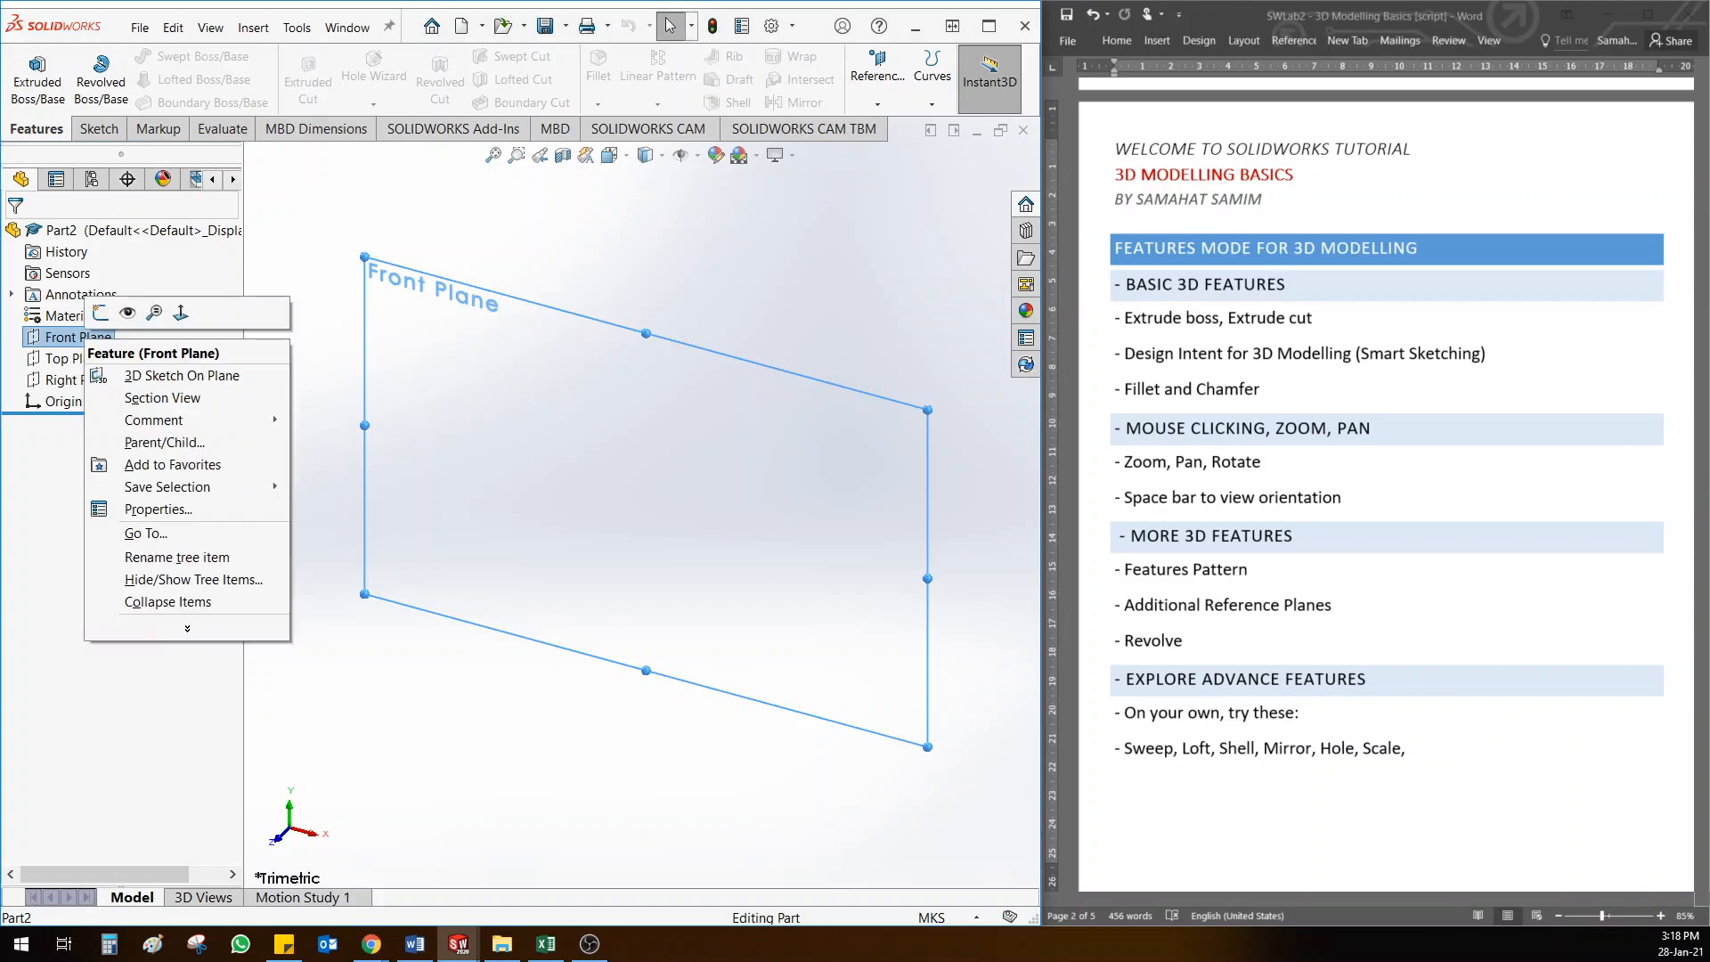
click(100, 312)
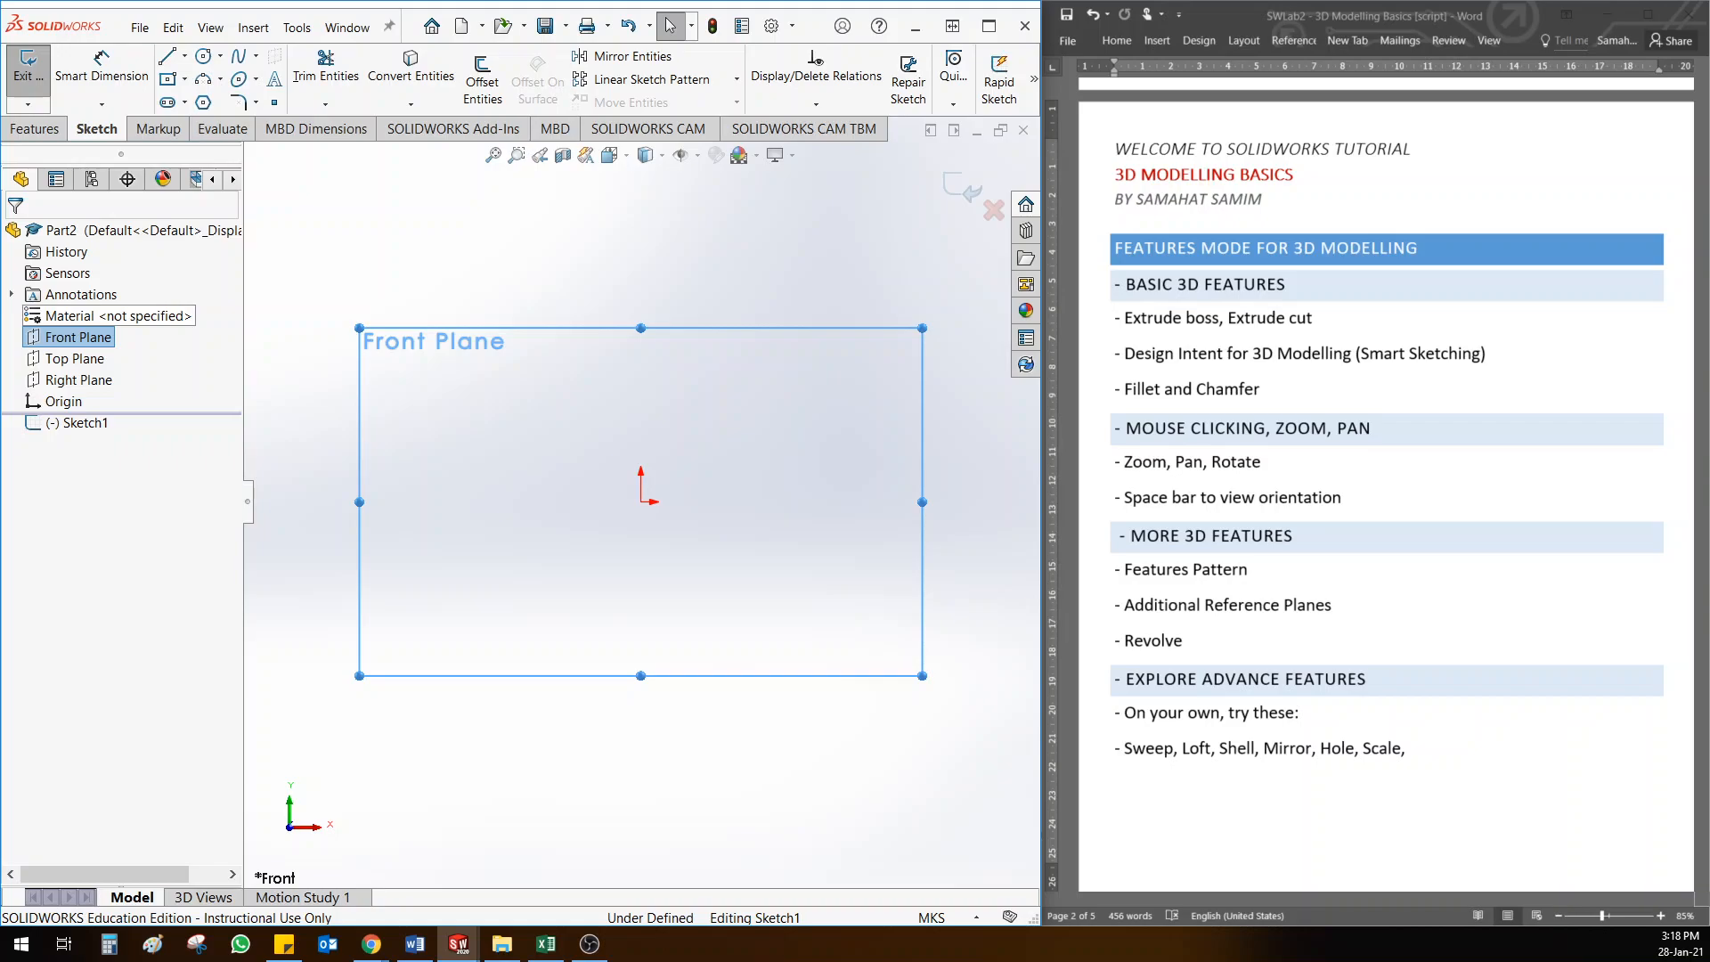
From the origin, draw connected lines: about 0.06 m towards -X, 0.04 m slanting up and outward, 0.07 m straight up, and a short one inward.
scroll(641, 503, up, 1)
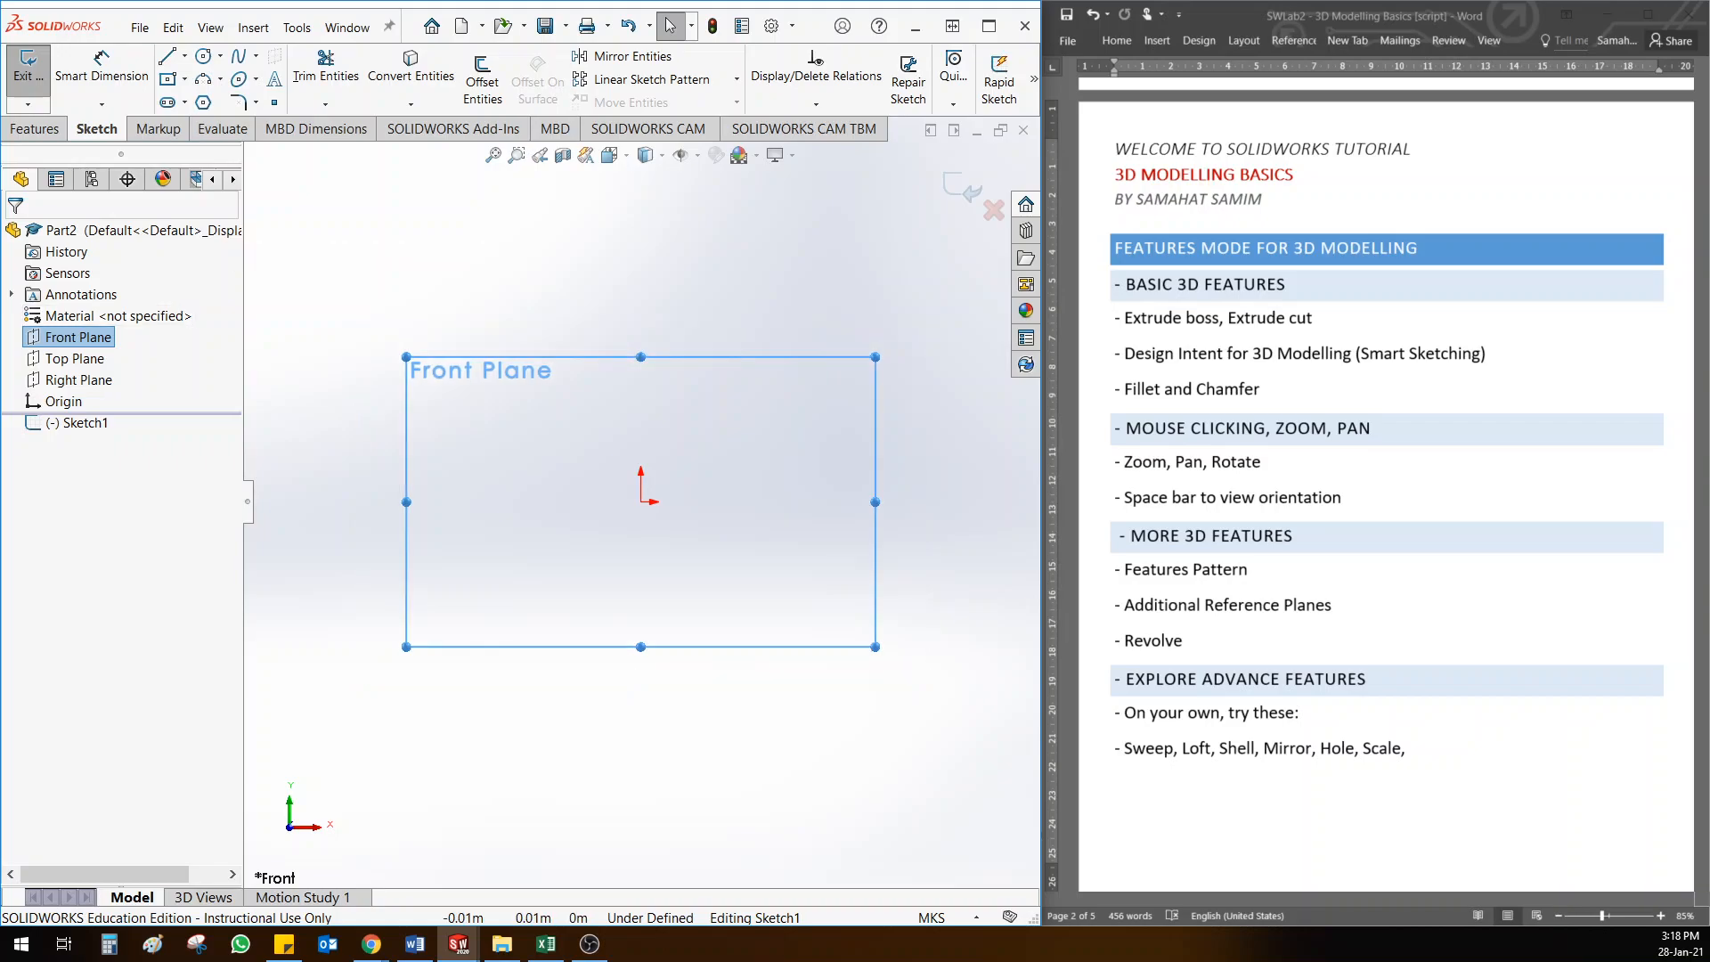
scroll(641, 501, up, 1)
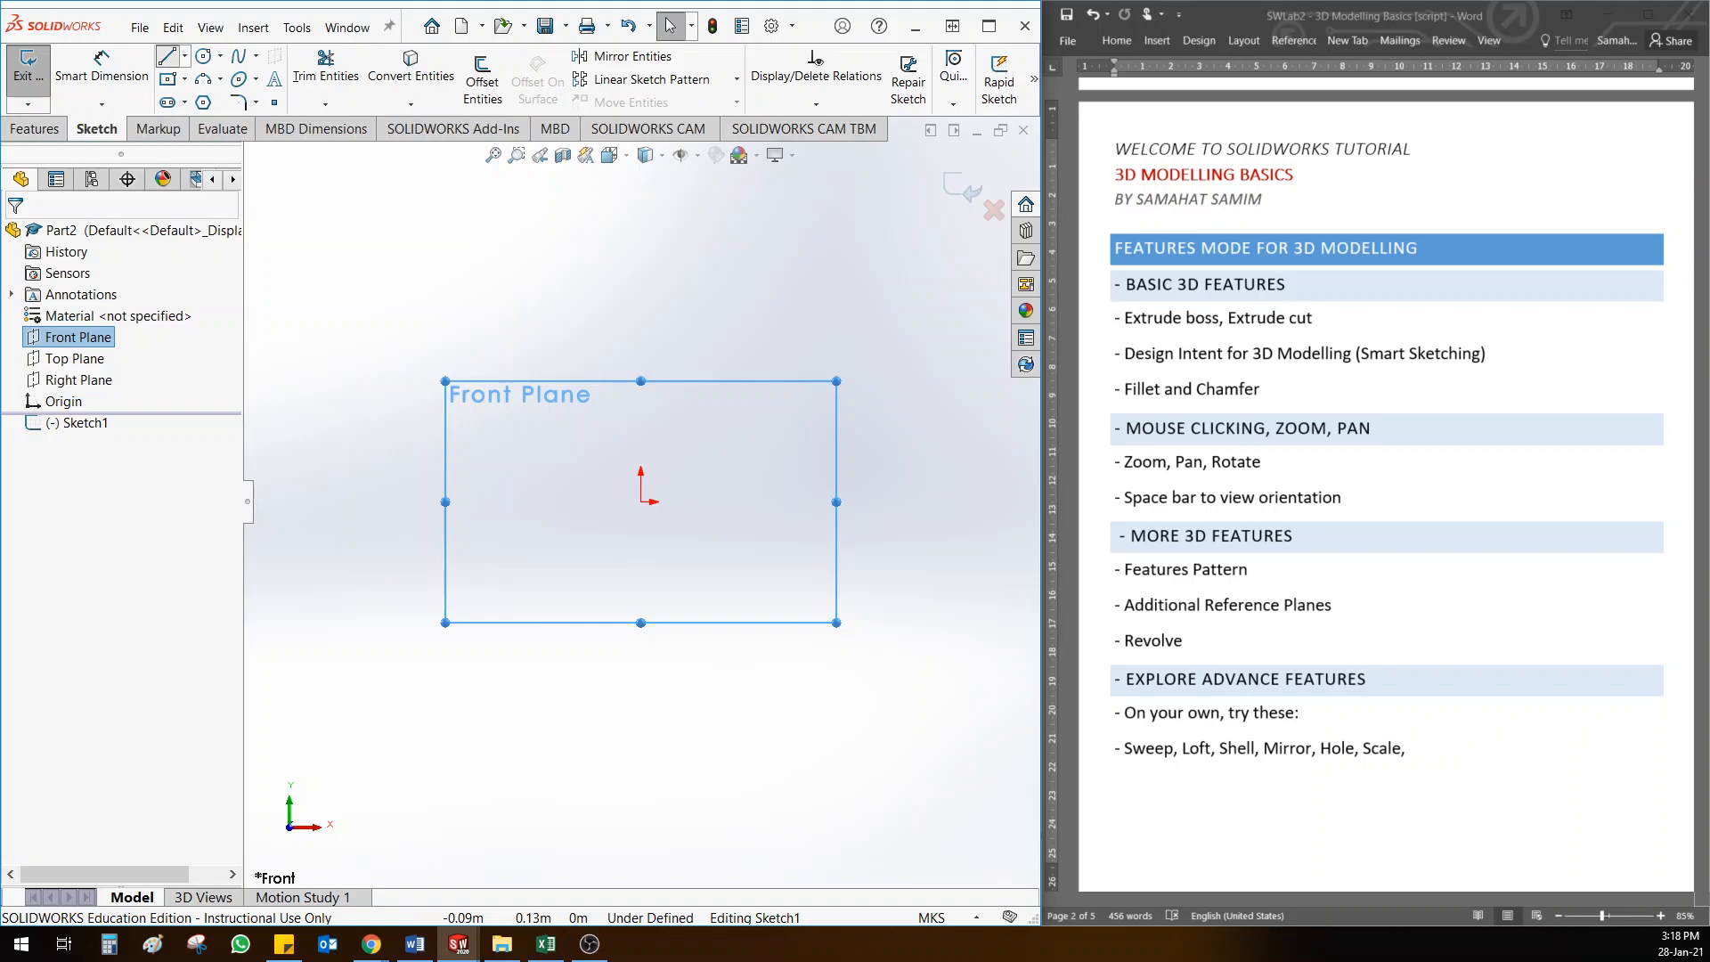
click(166, 55)
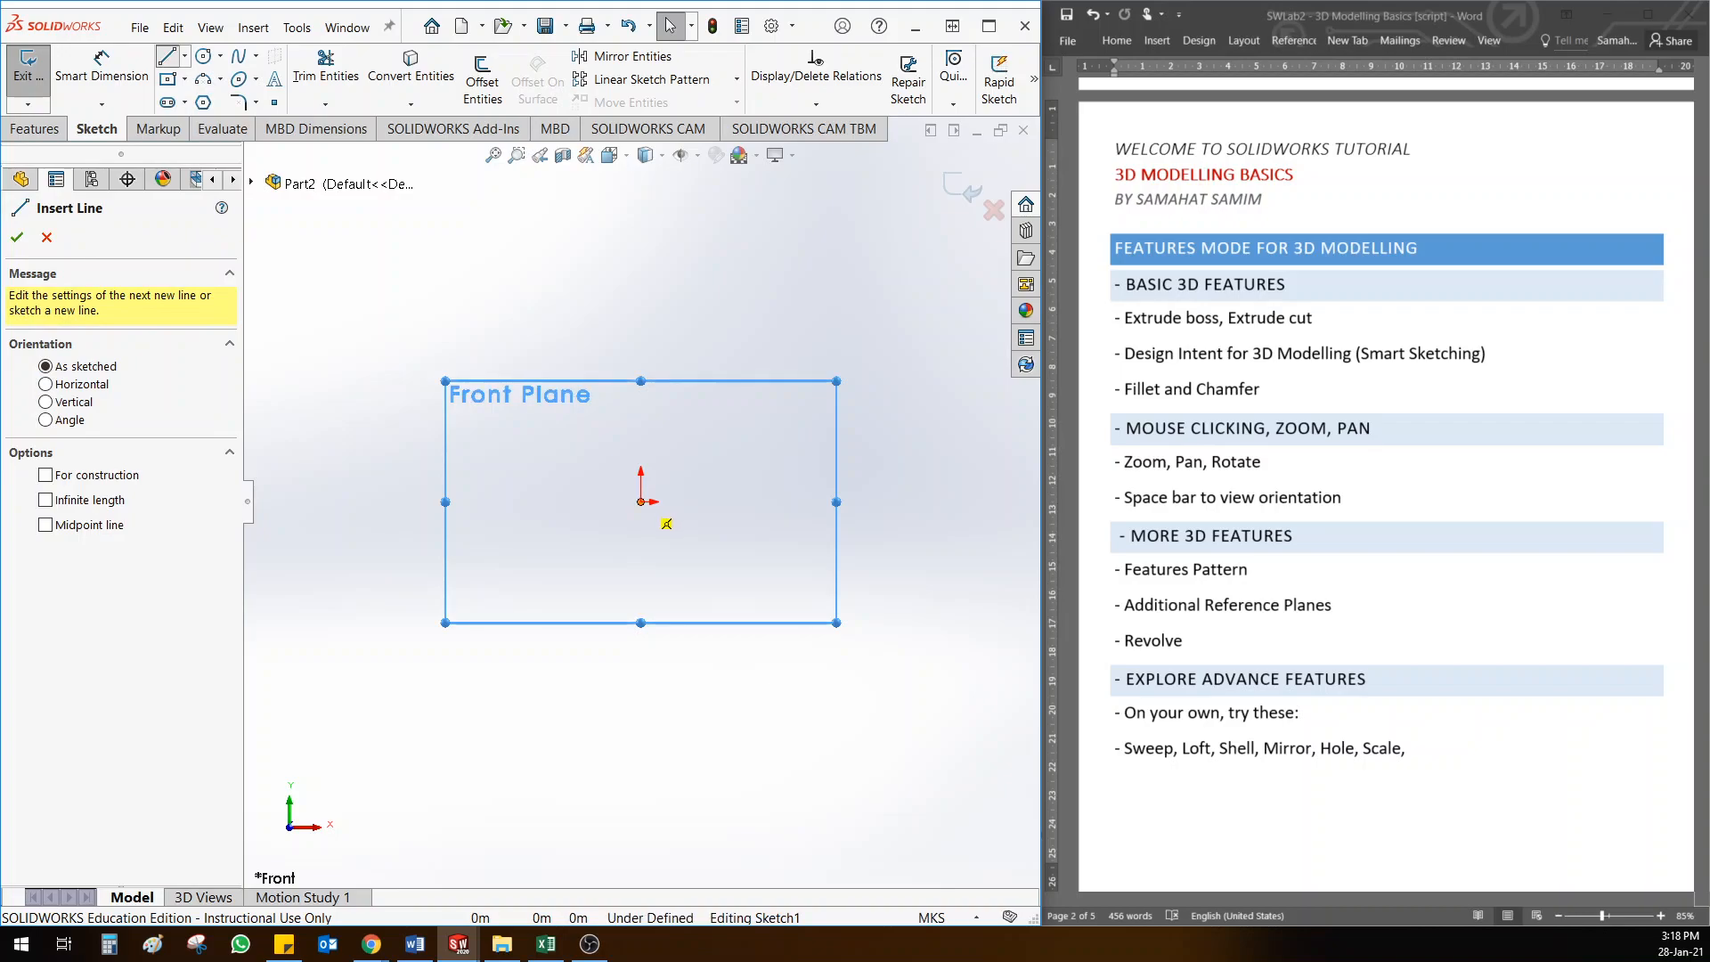
click(640, 502)
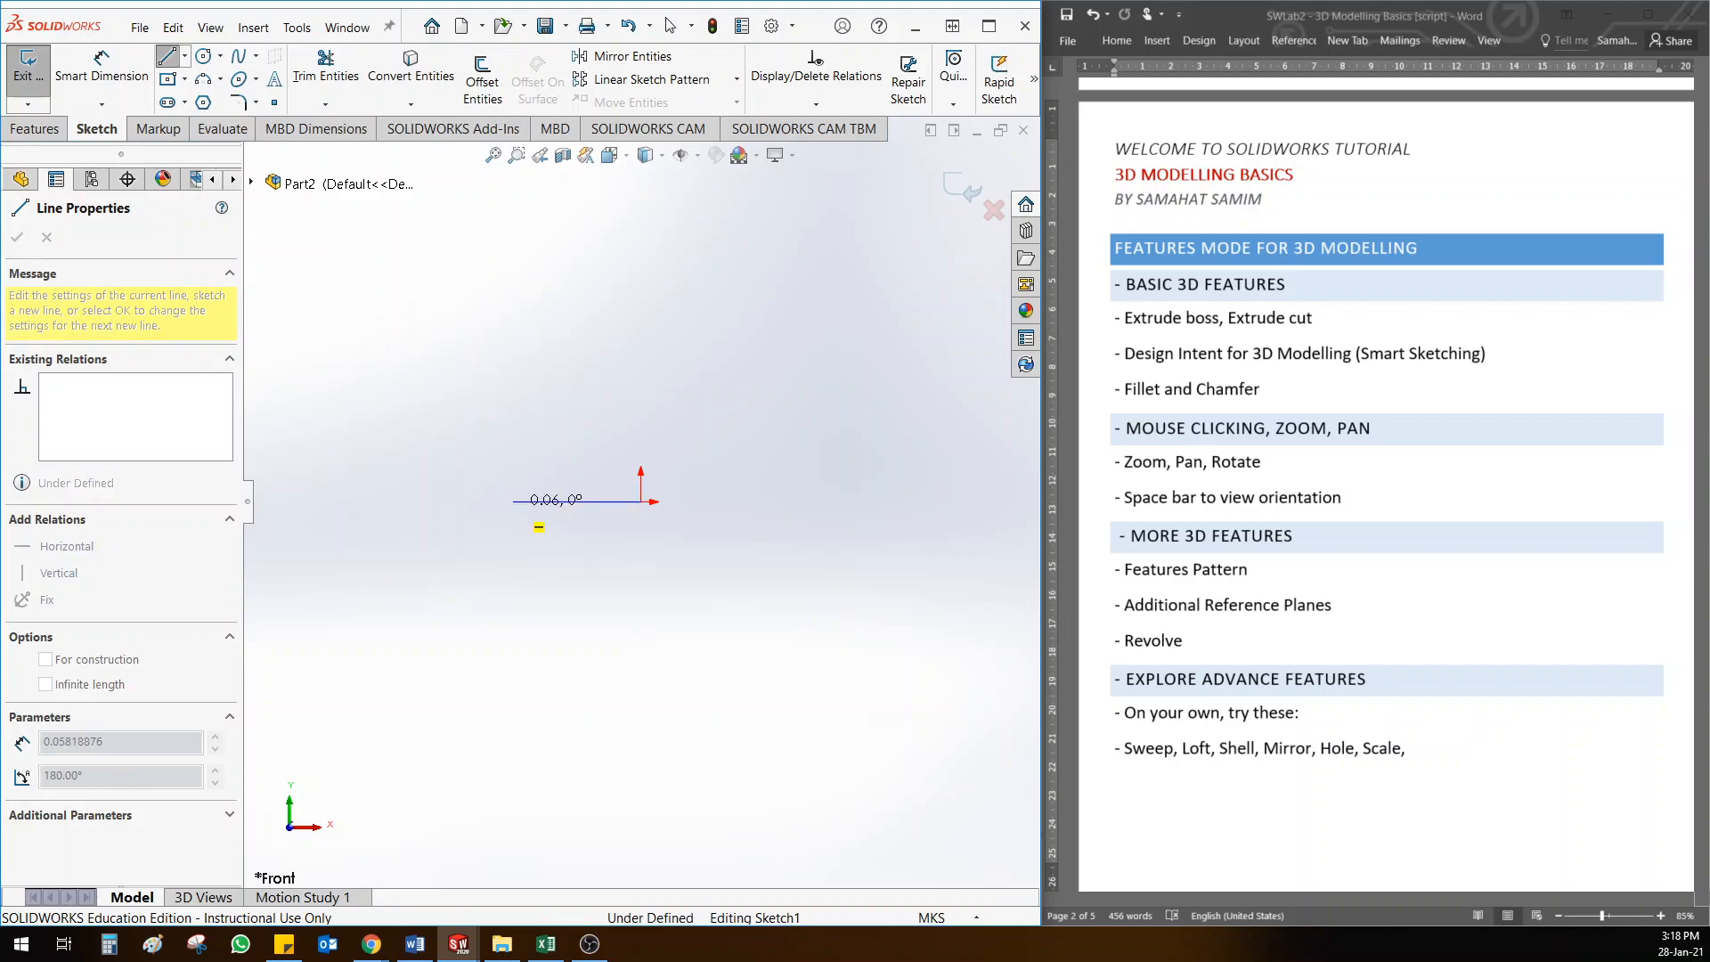
click(513, 502)
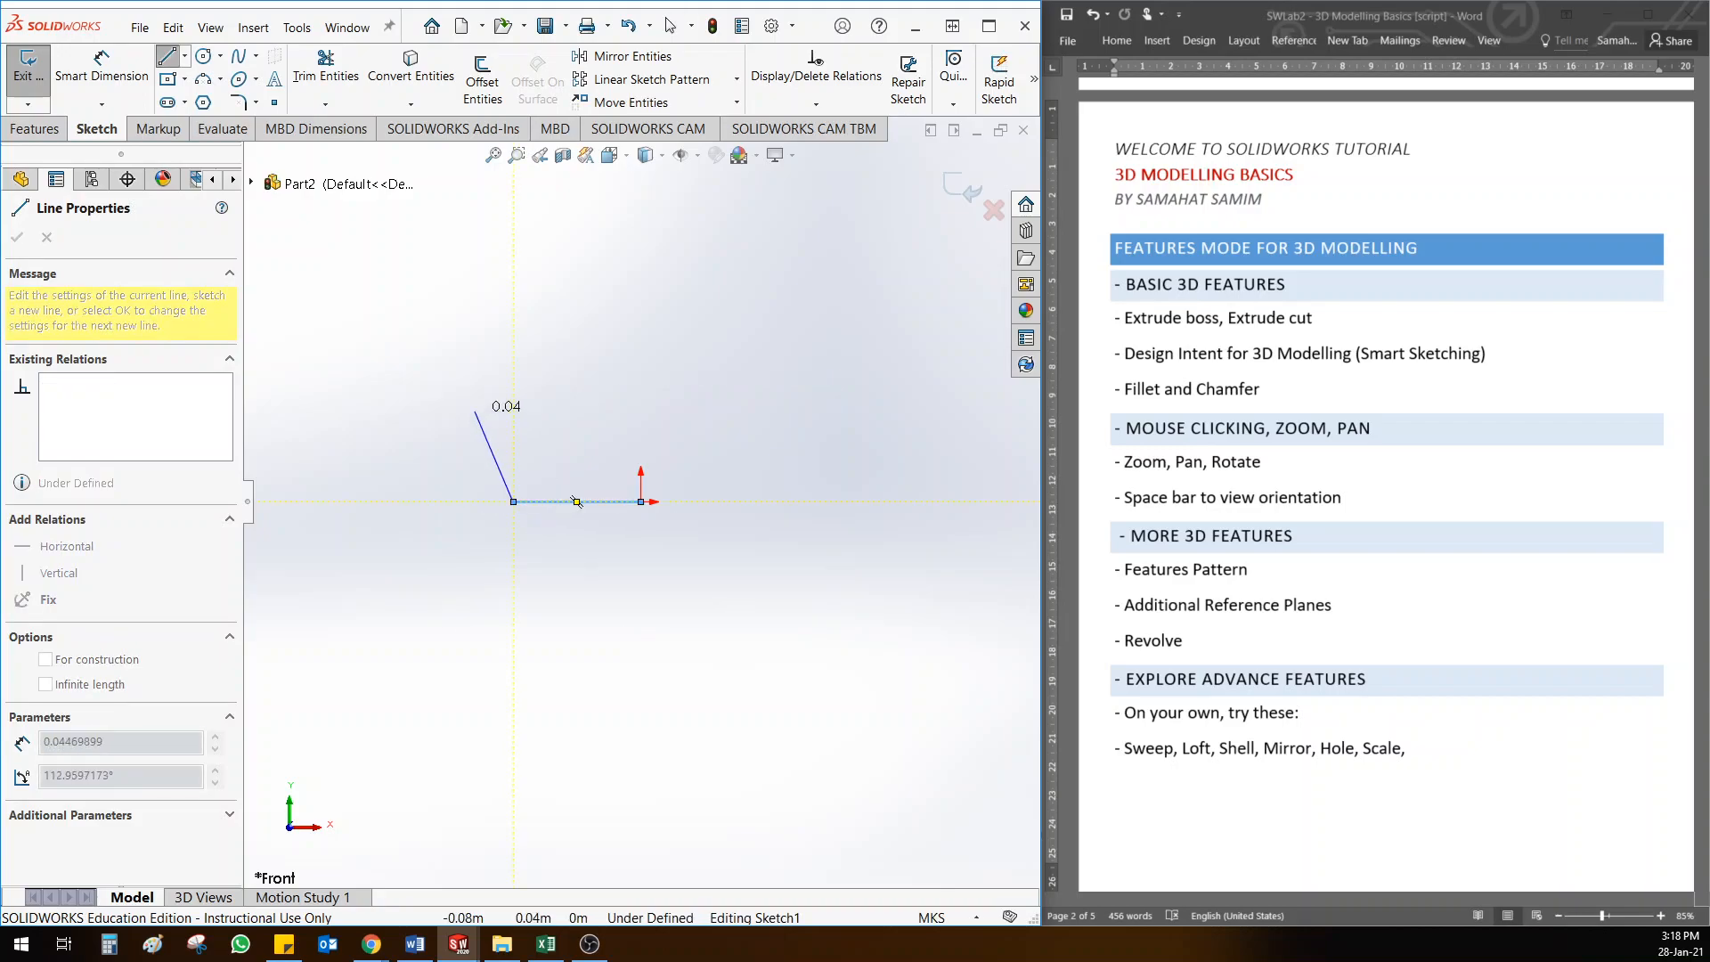
click(475, 411)
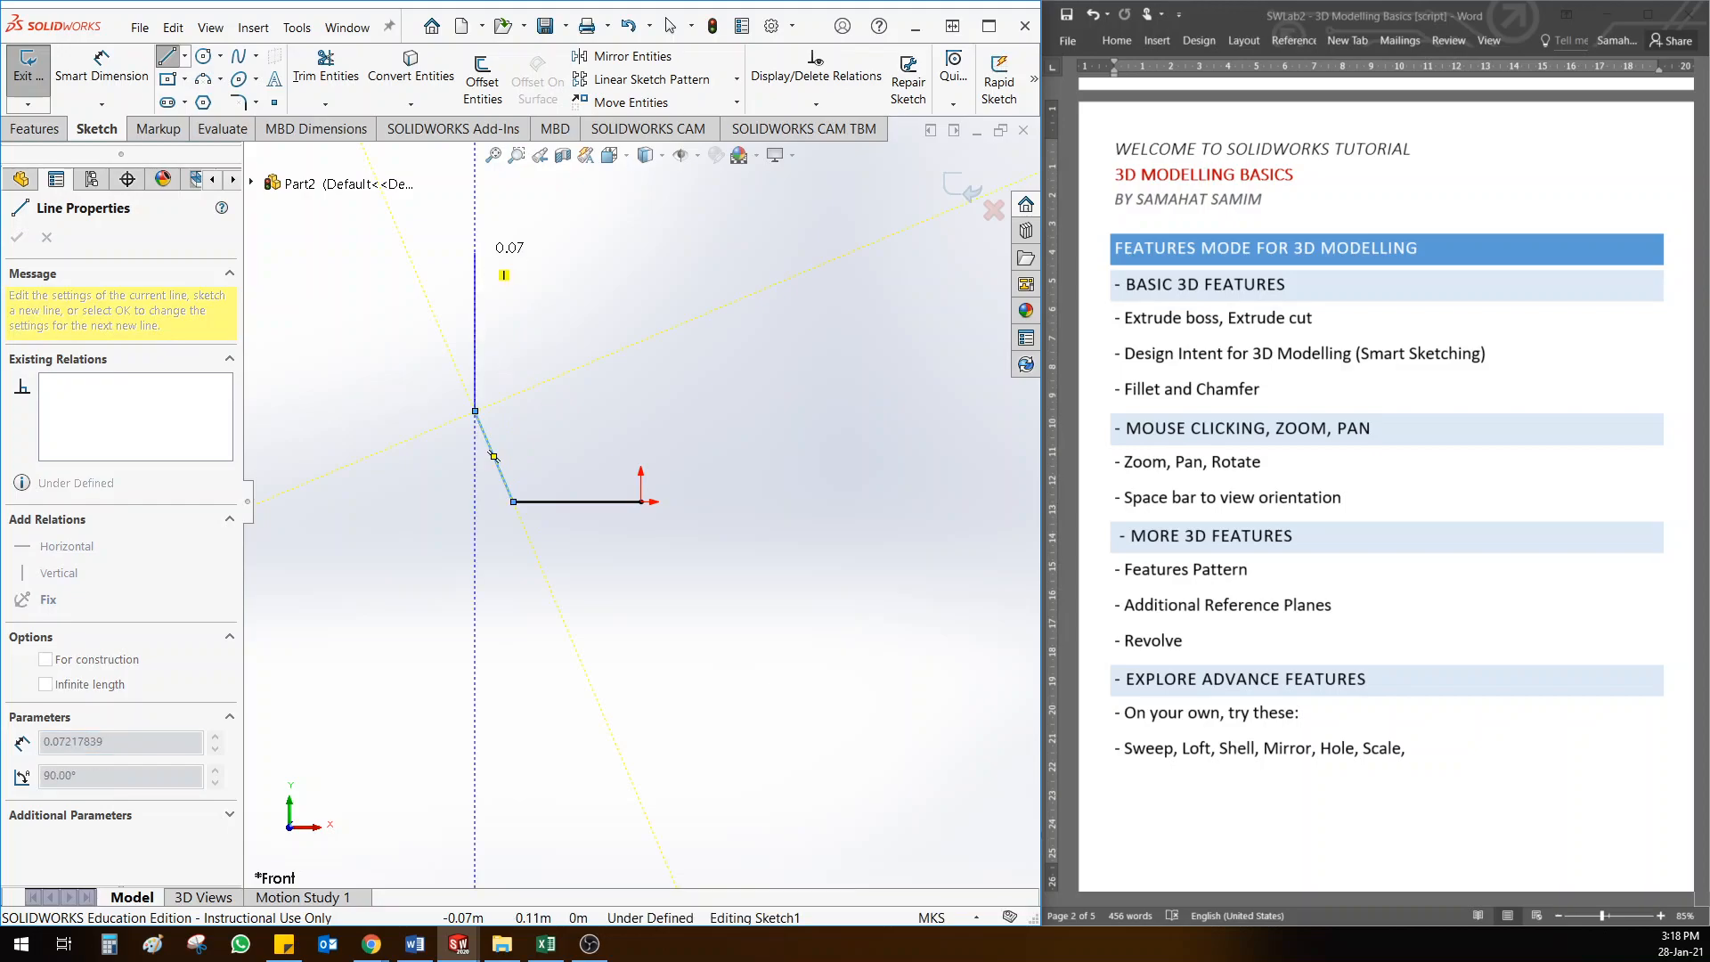
click(474, 252)
click(553, 253)
Continue the profile with a vertical neck, an outward ledge and two slanted lines forming a peak, and close it vertically down to the origin.
scroll(552, 254, up, 2)
scroll(558, 296, up, 1)
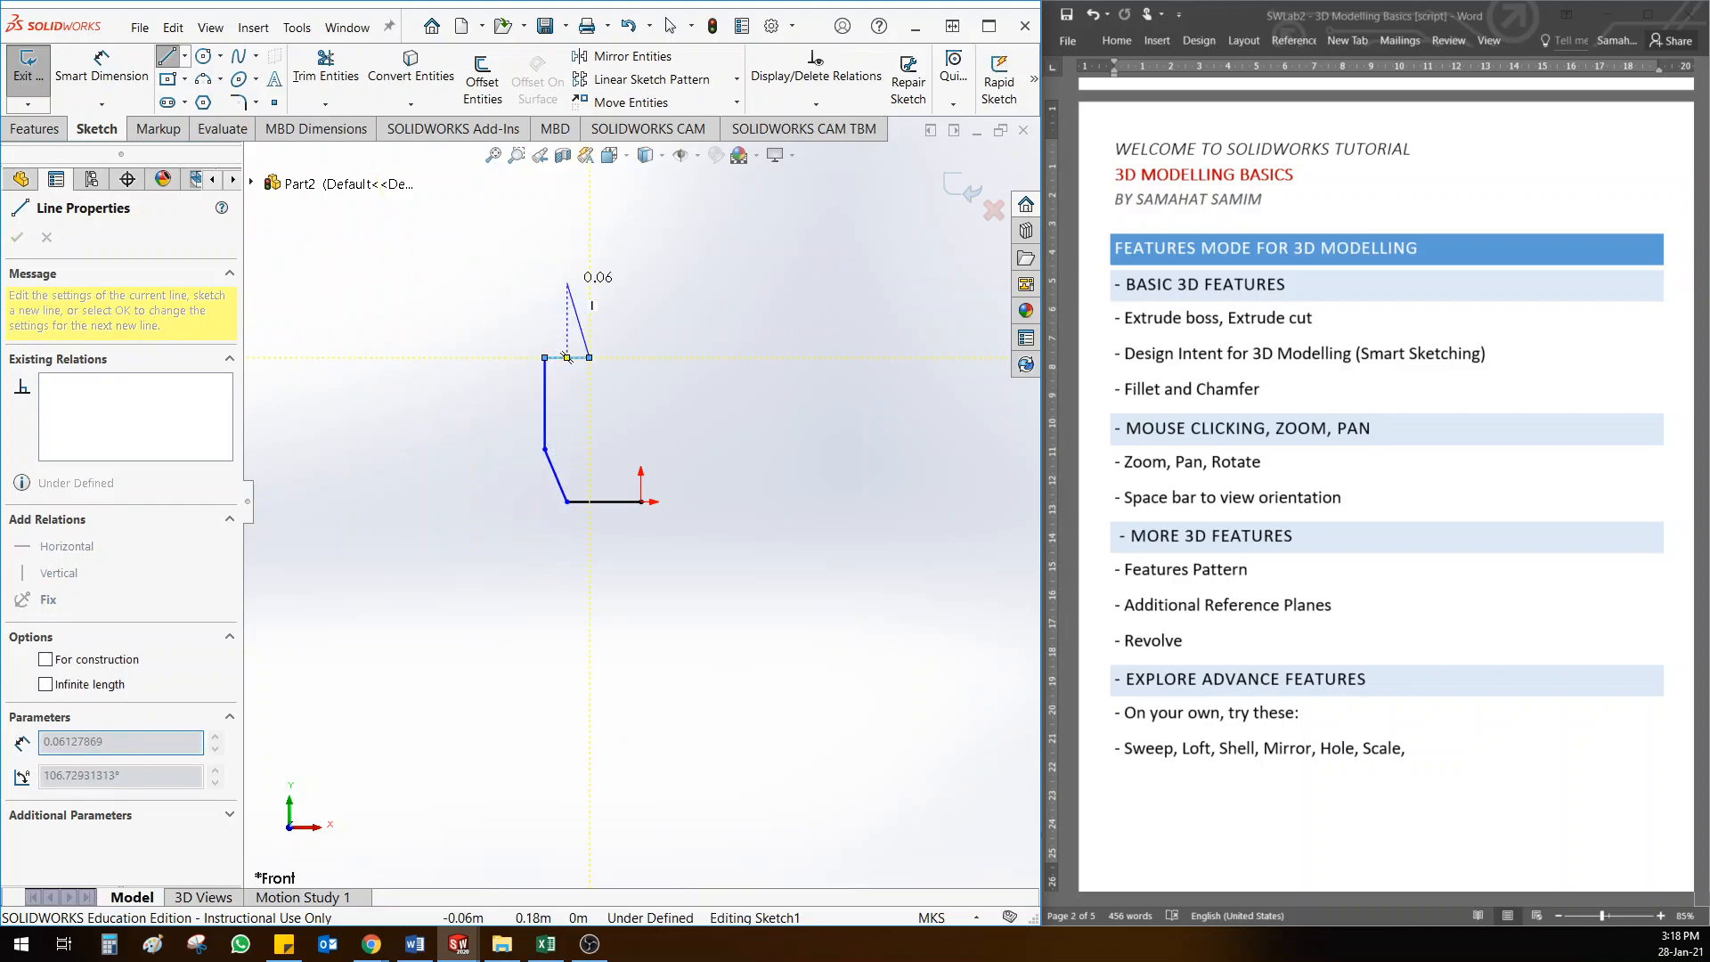
click(589, 275)
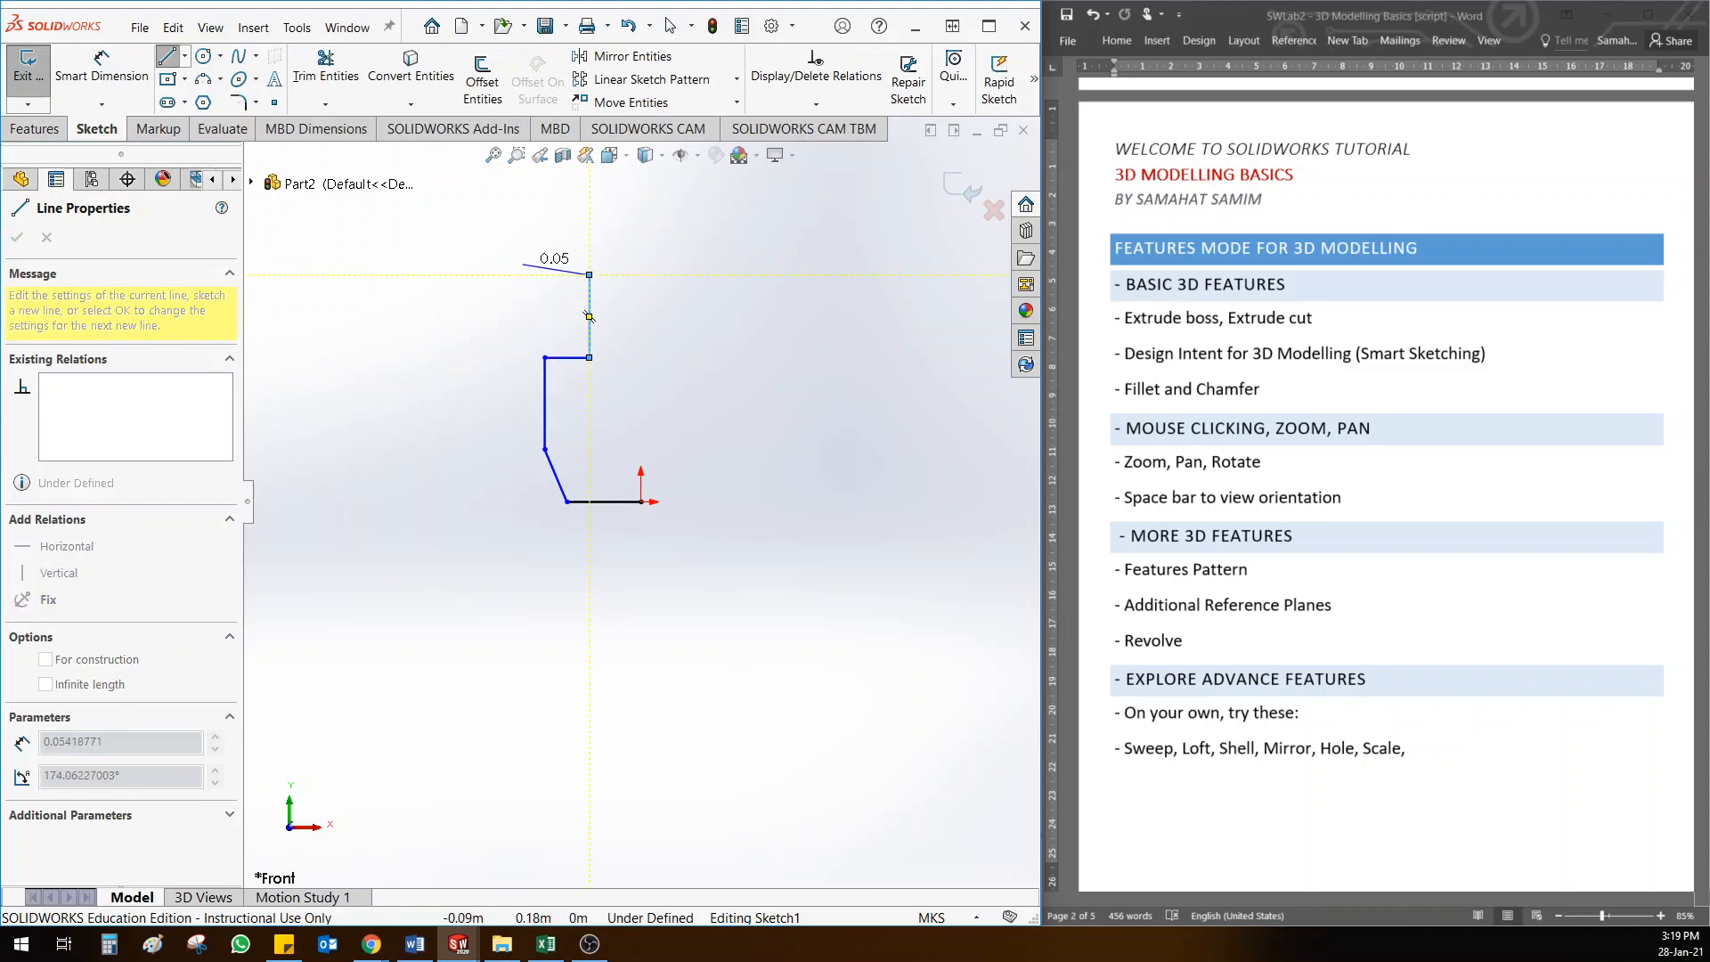
click(521, 274)
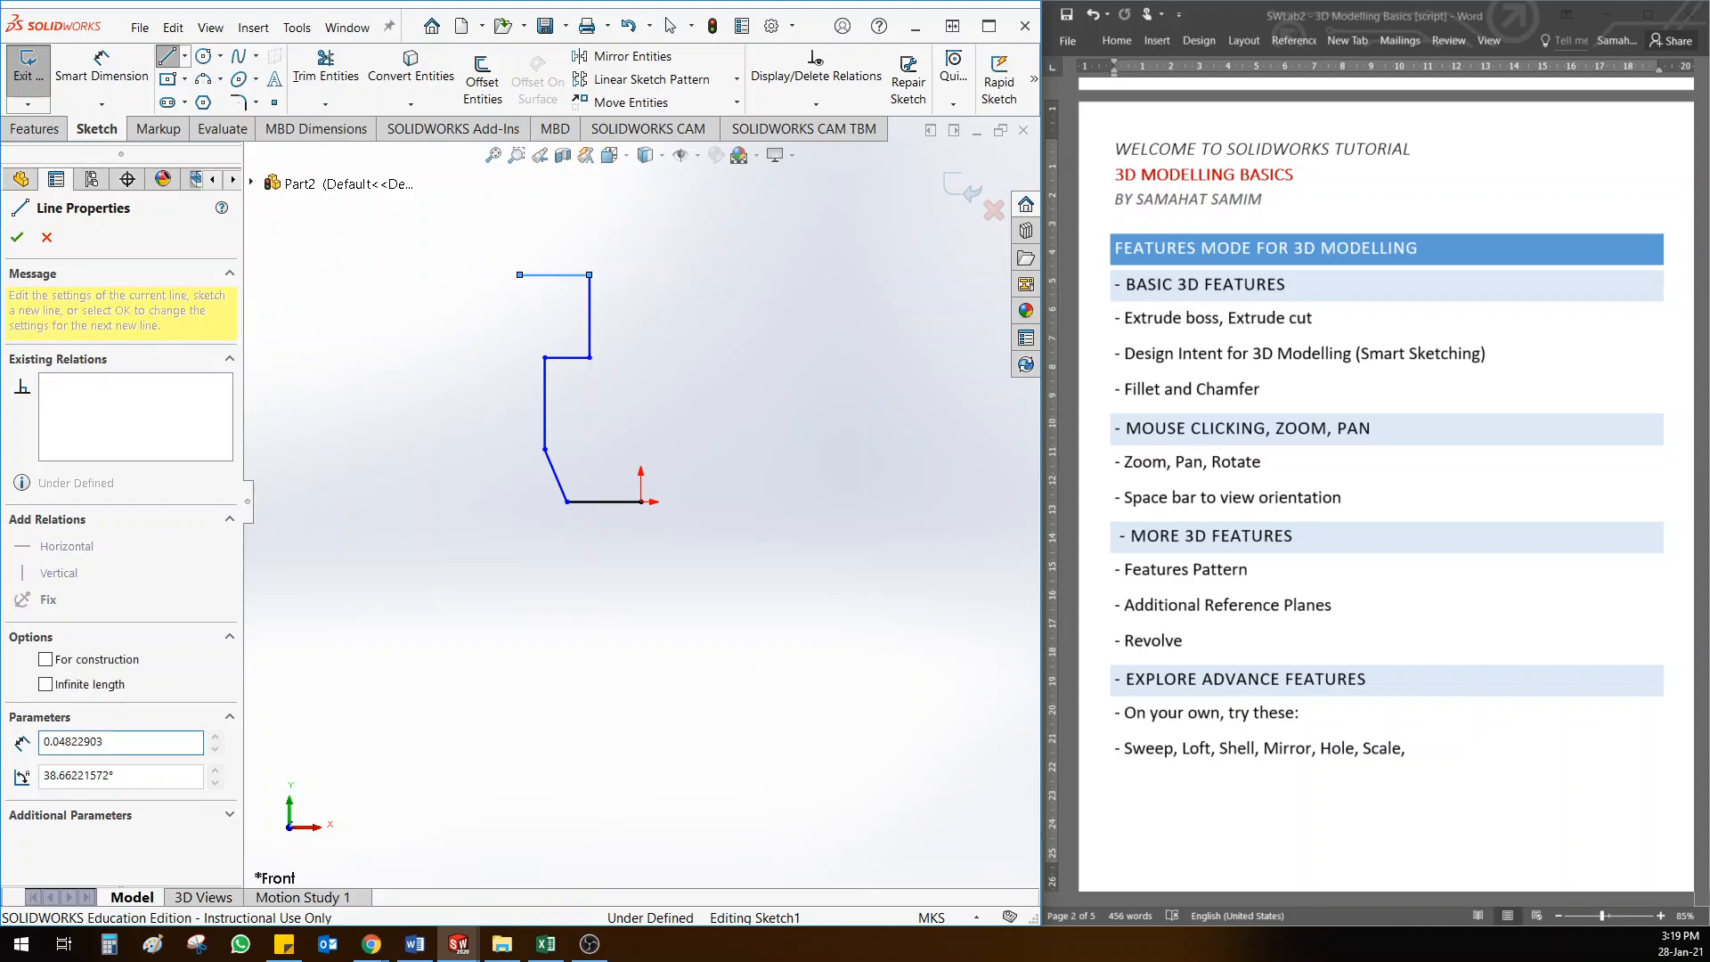
click(589, 211)
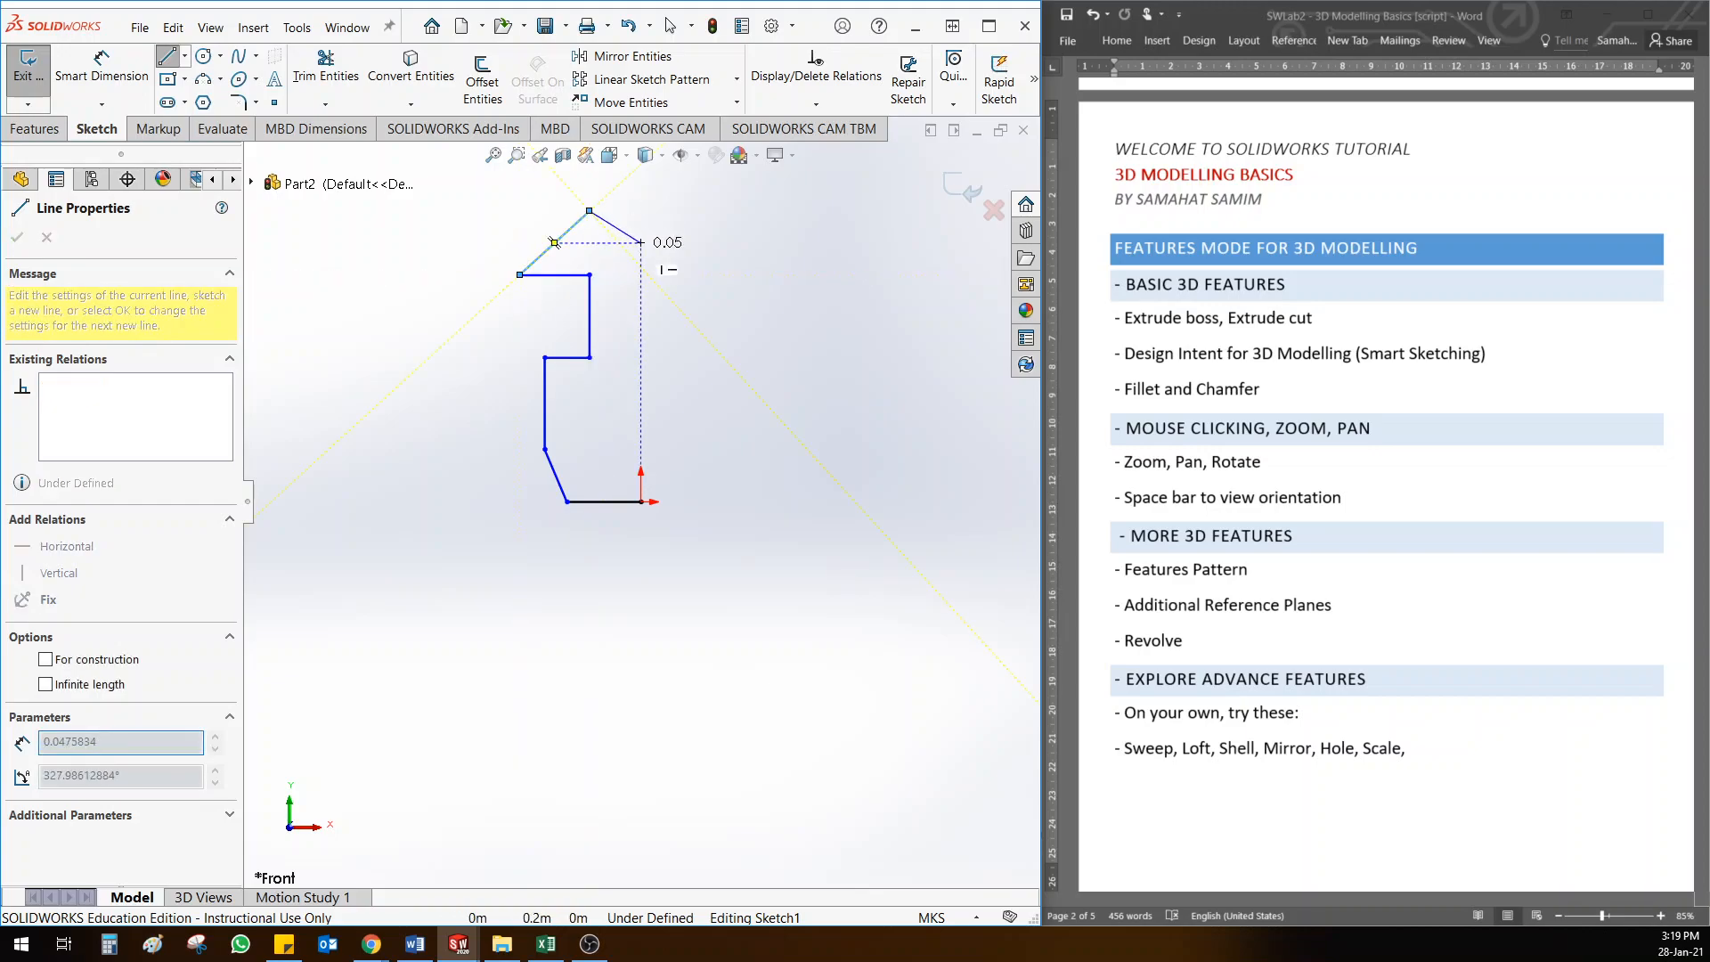
click(640, 242)
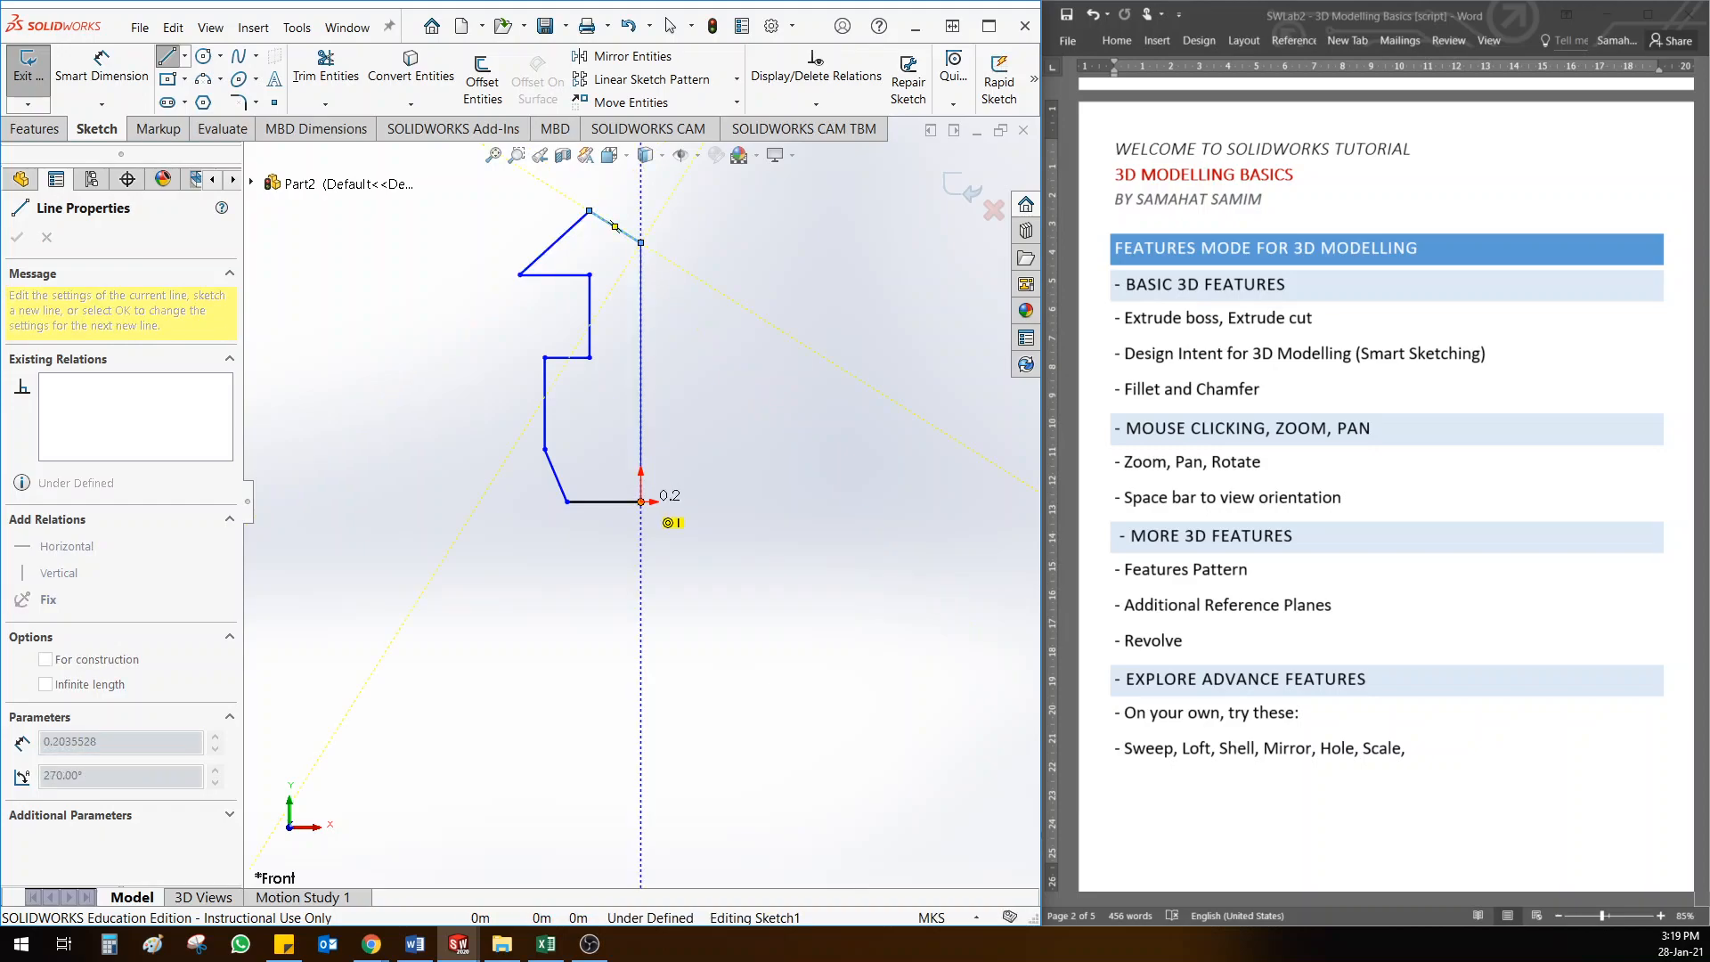
click(640, 501)
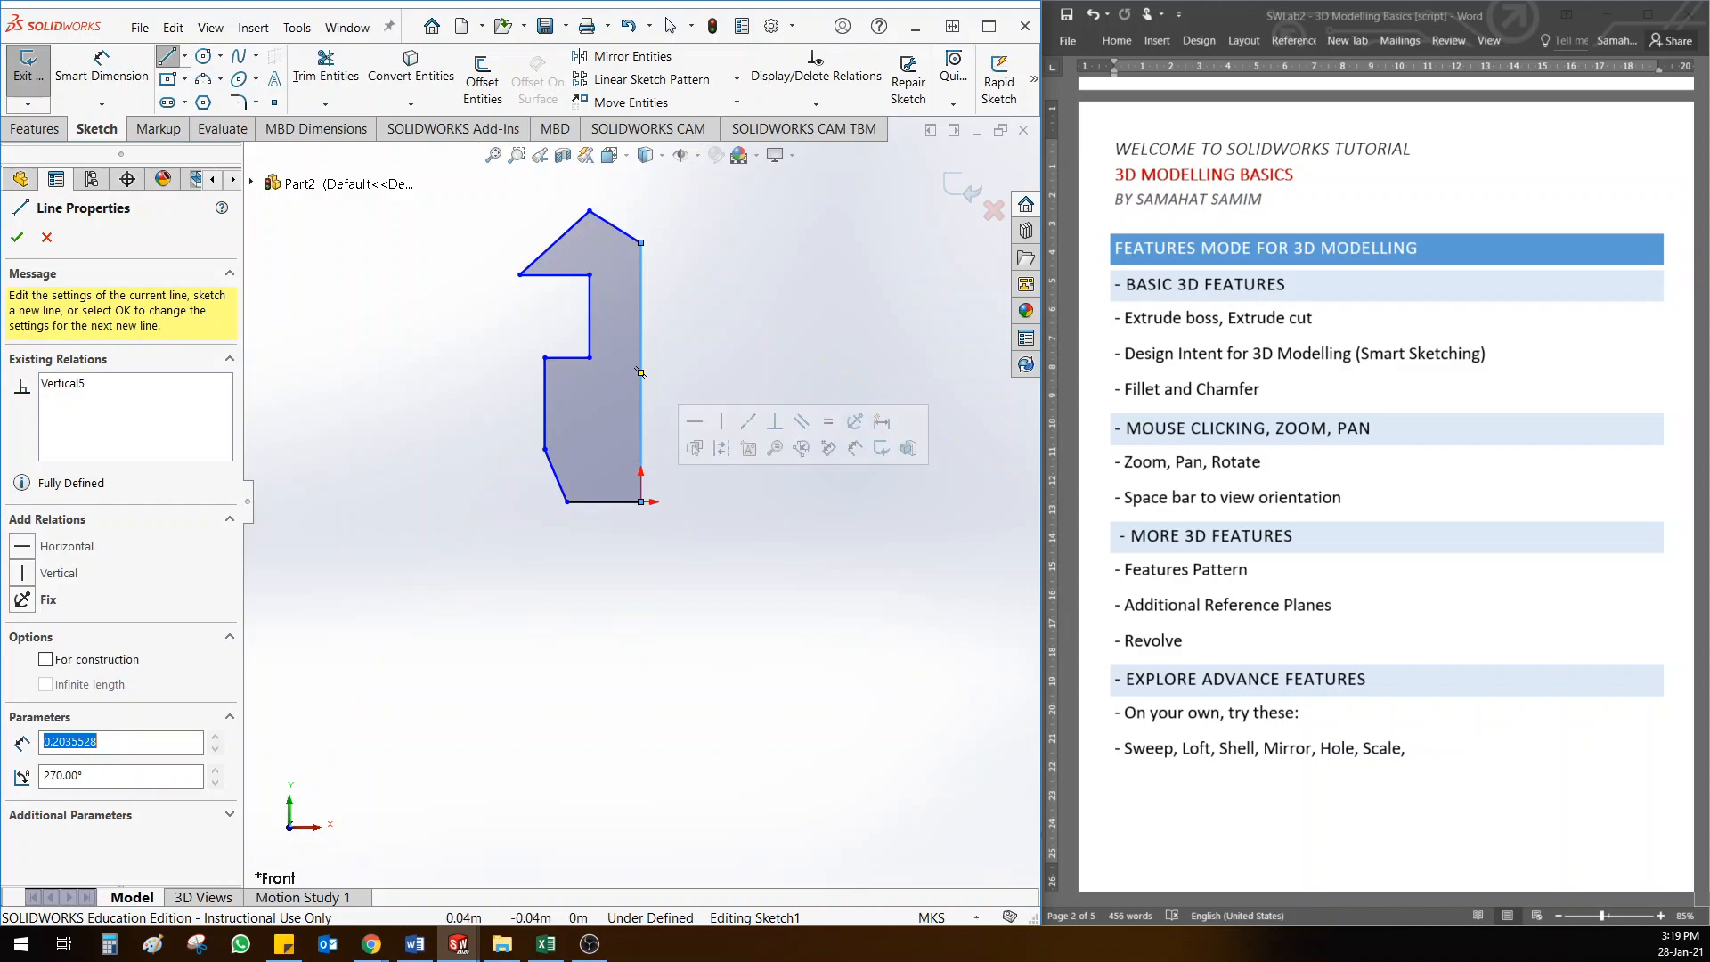
scroll(640, 372, up, 3)
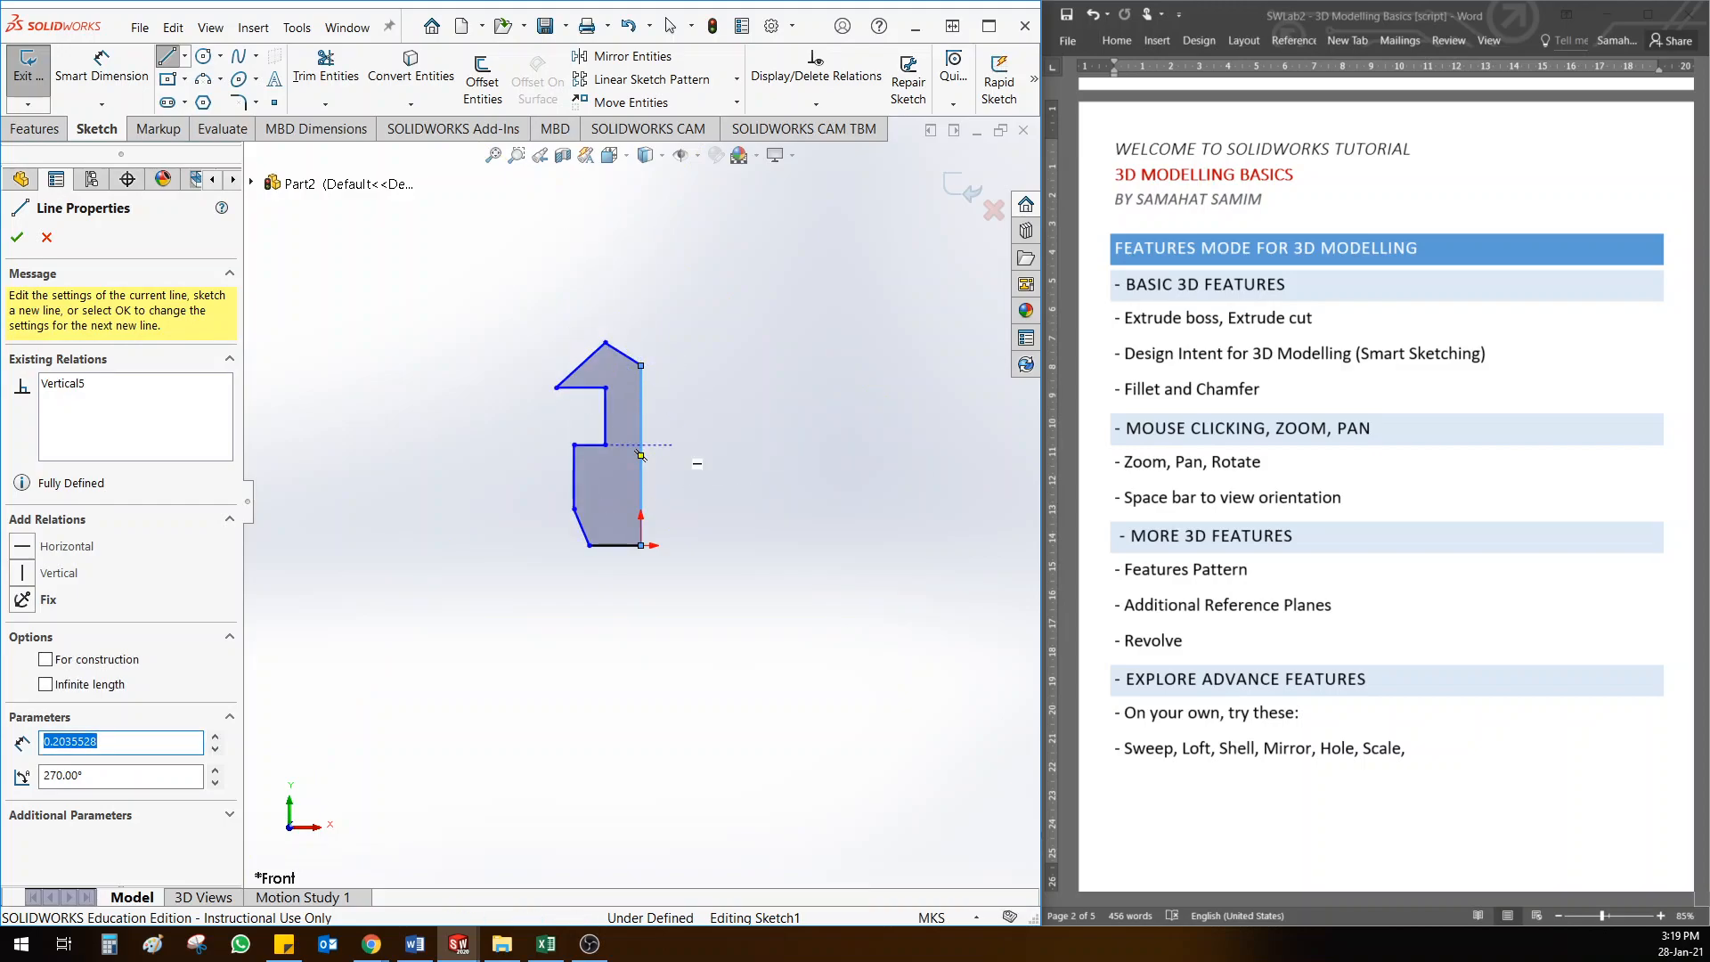
click(16, 238)
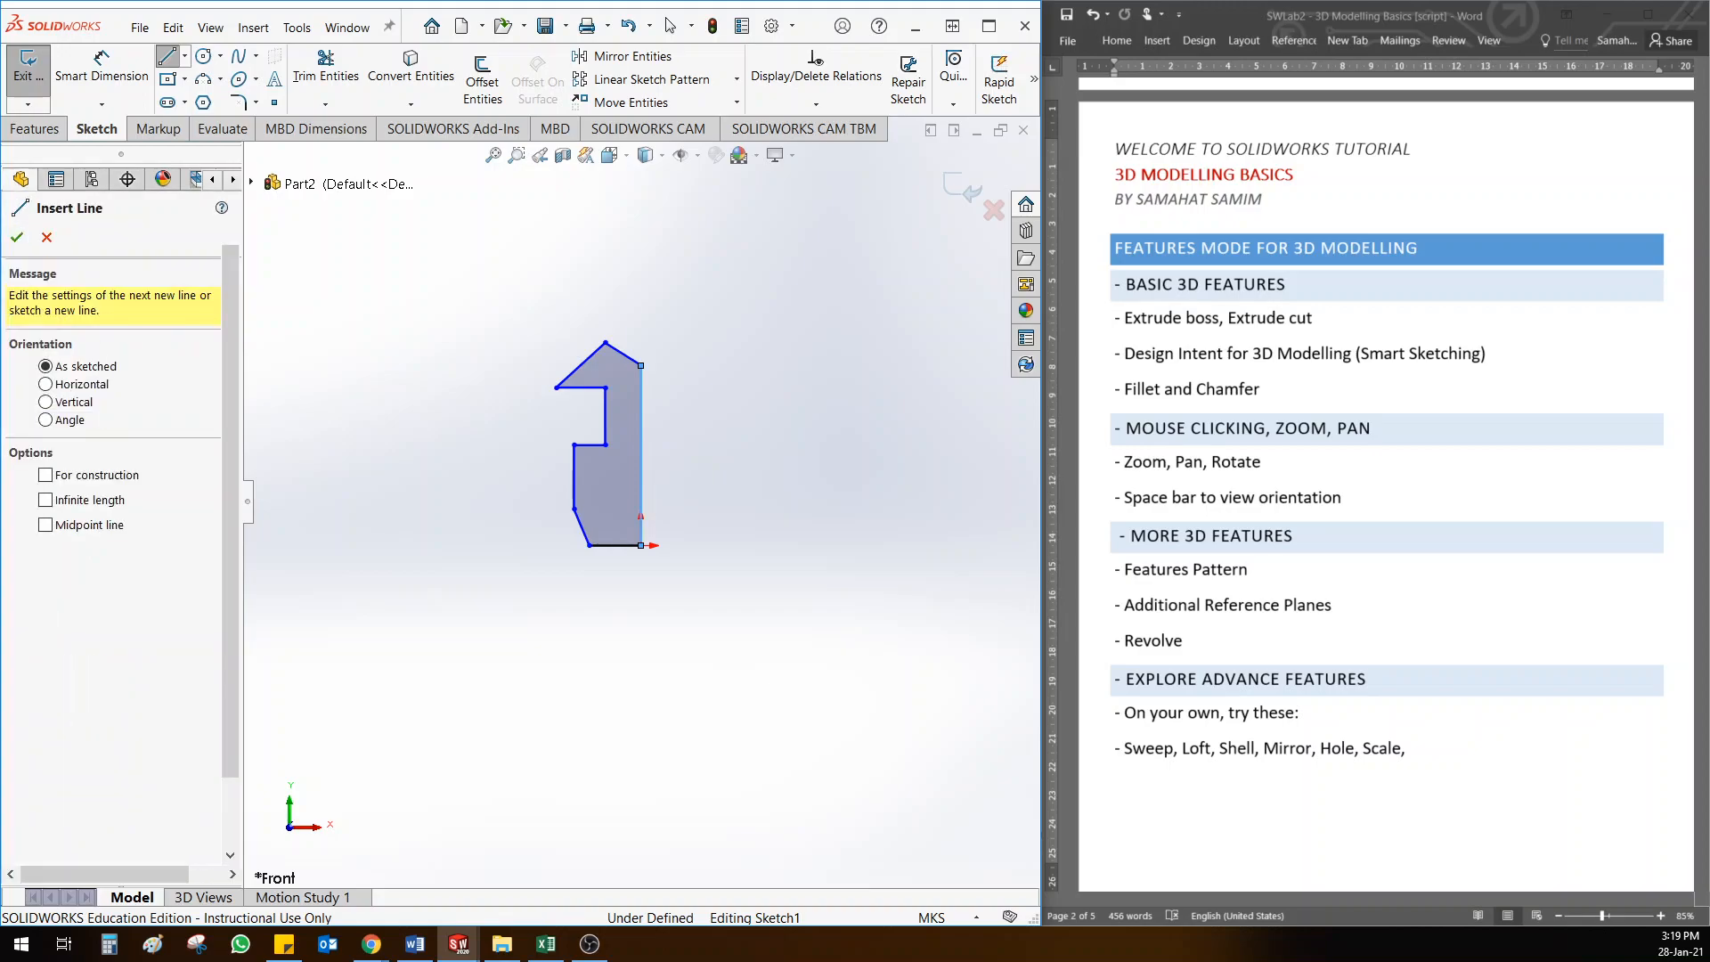
key(Escape)
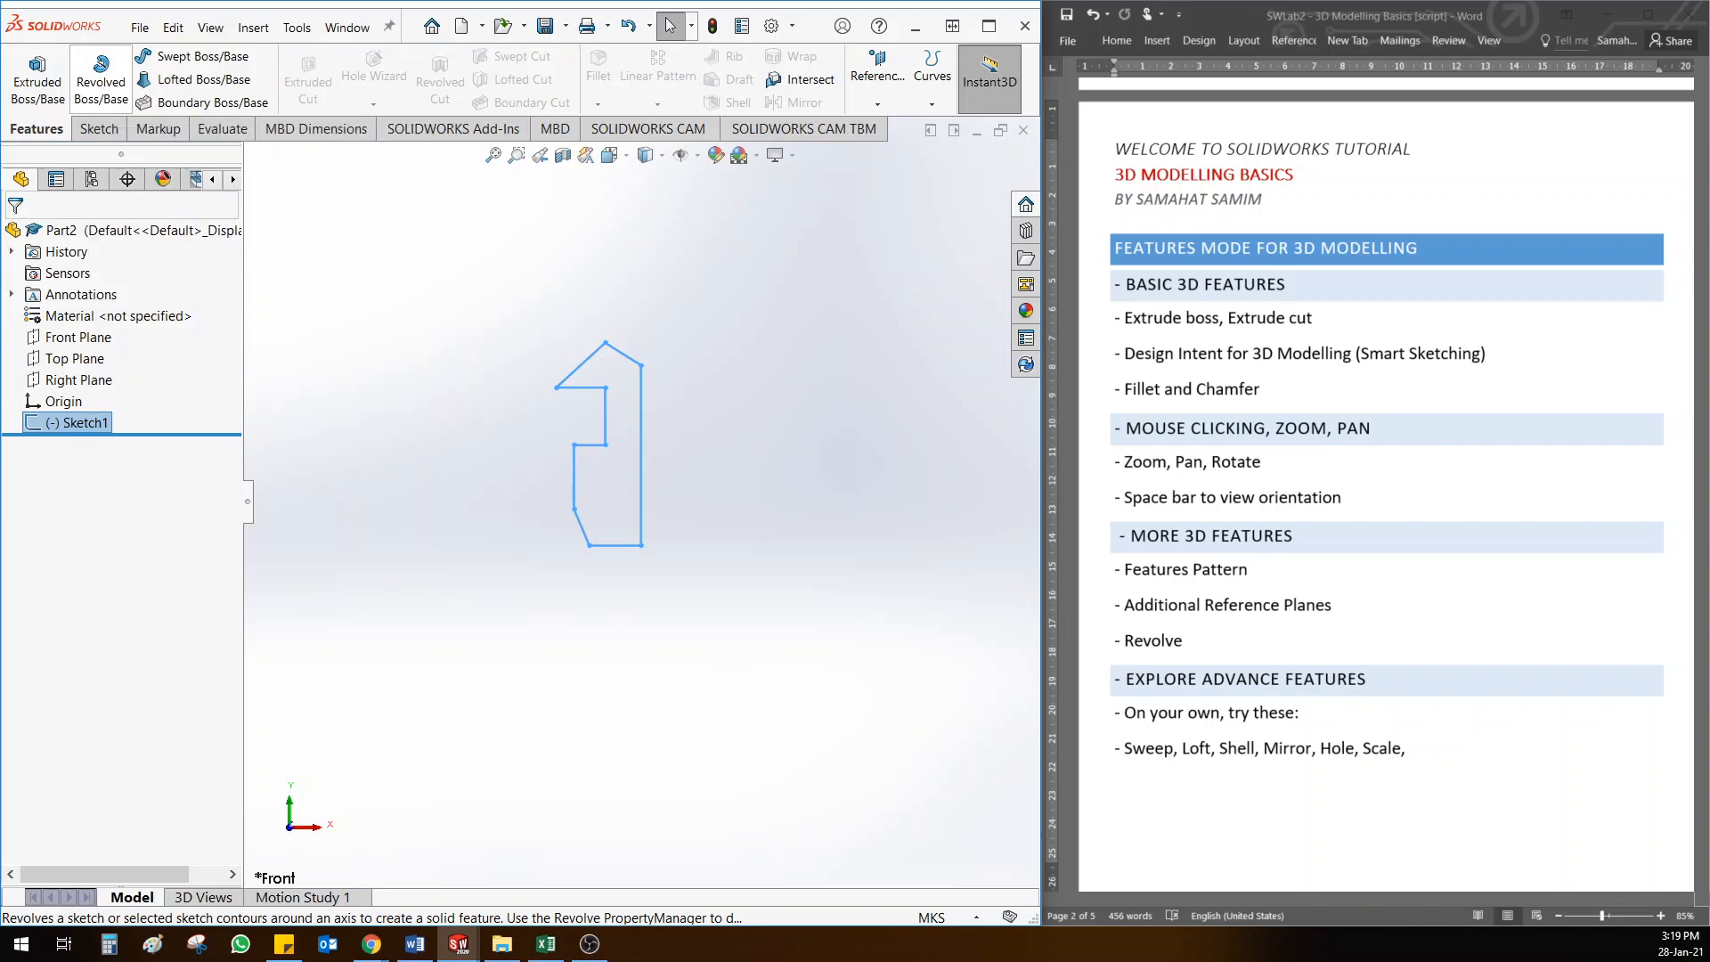
Revolve the closed profile as a solid boss through 360 degrees about its long vertical line.
key(Escape)
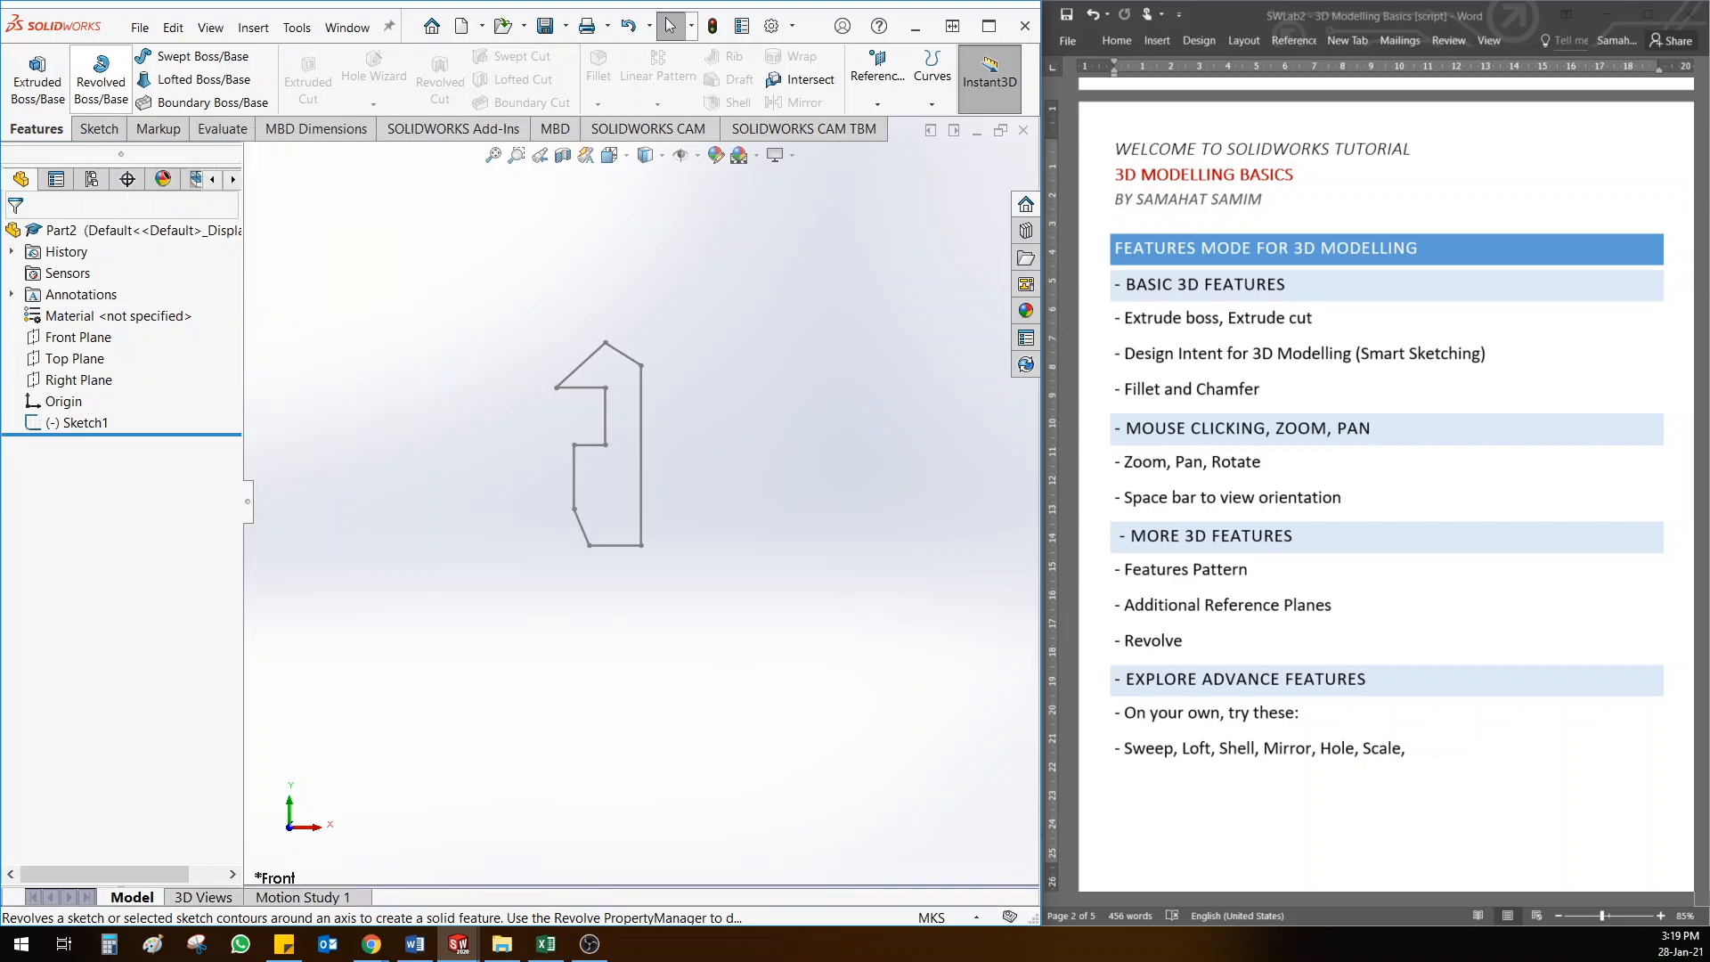
click(100, 80)
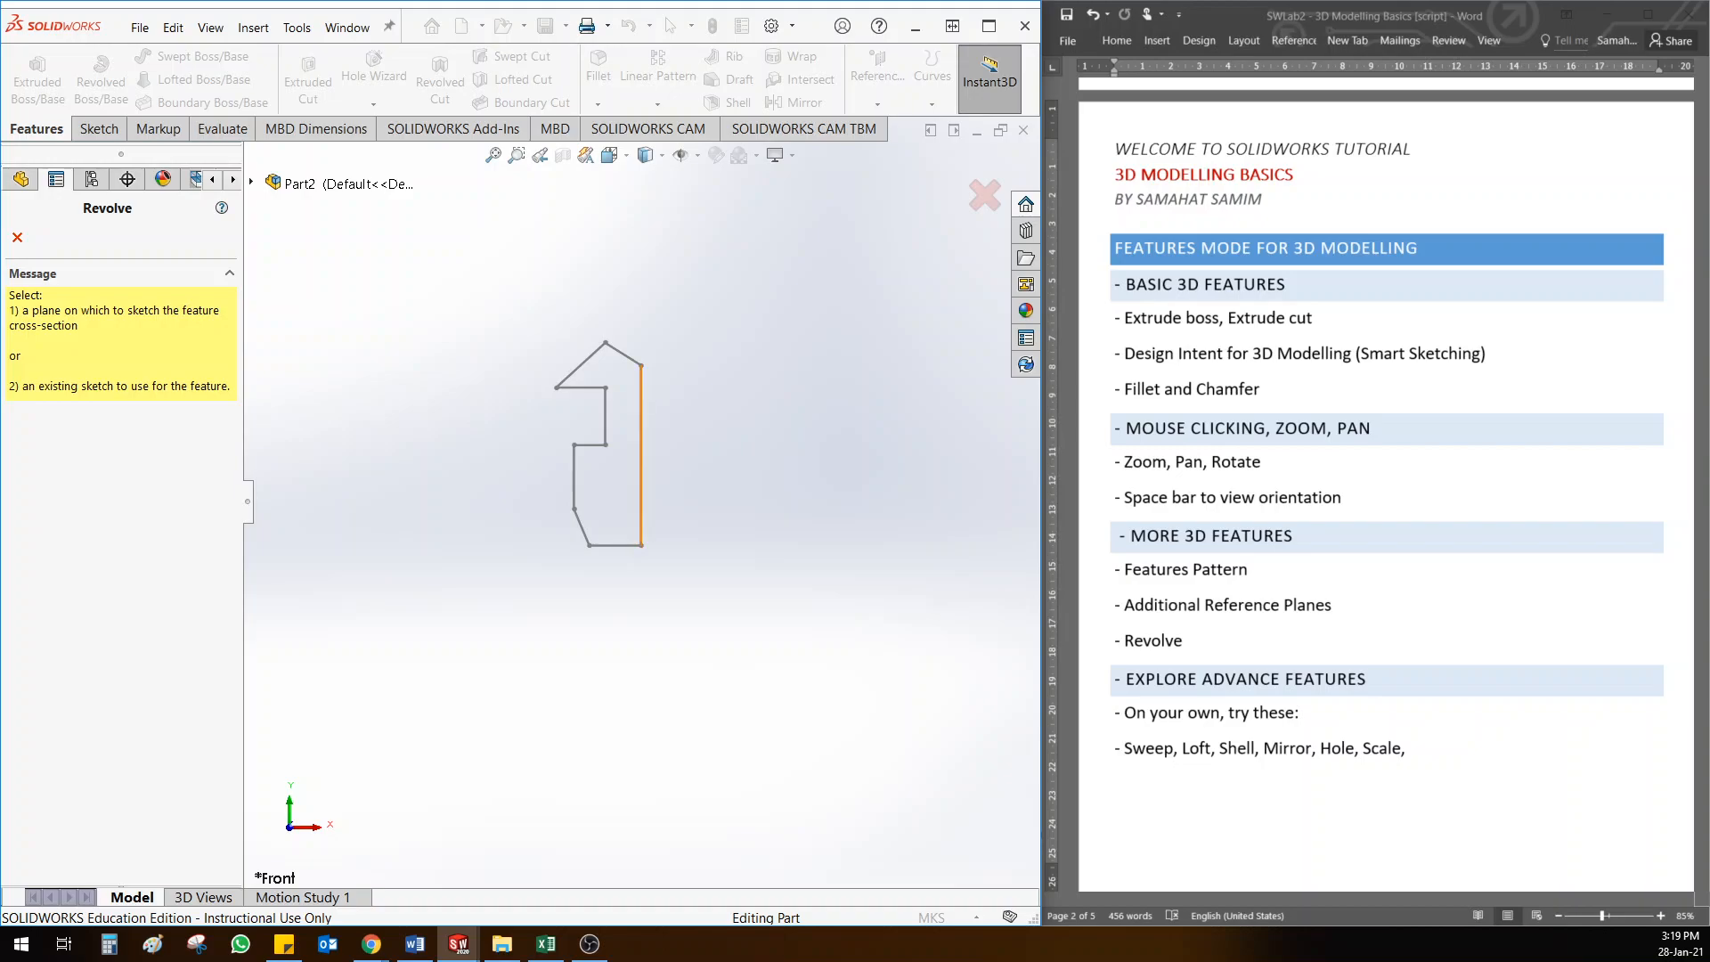
click(641, 455)
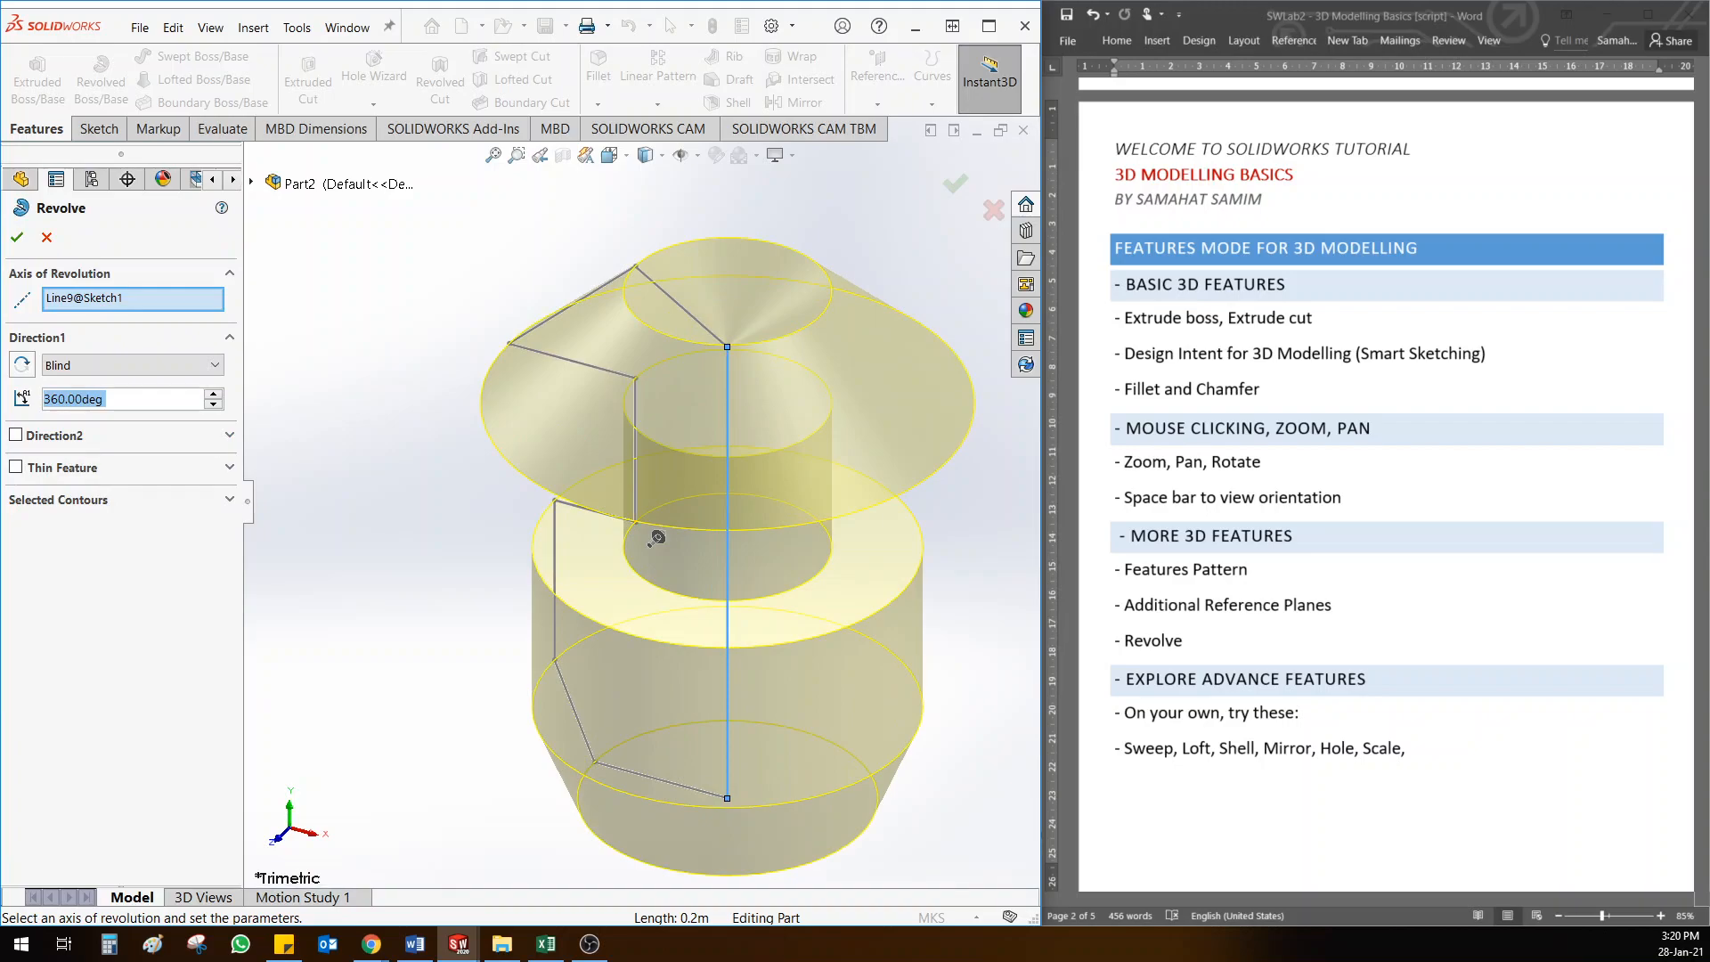
scroll(656, 537, up, 2)
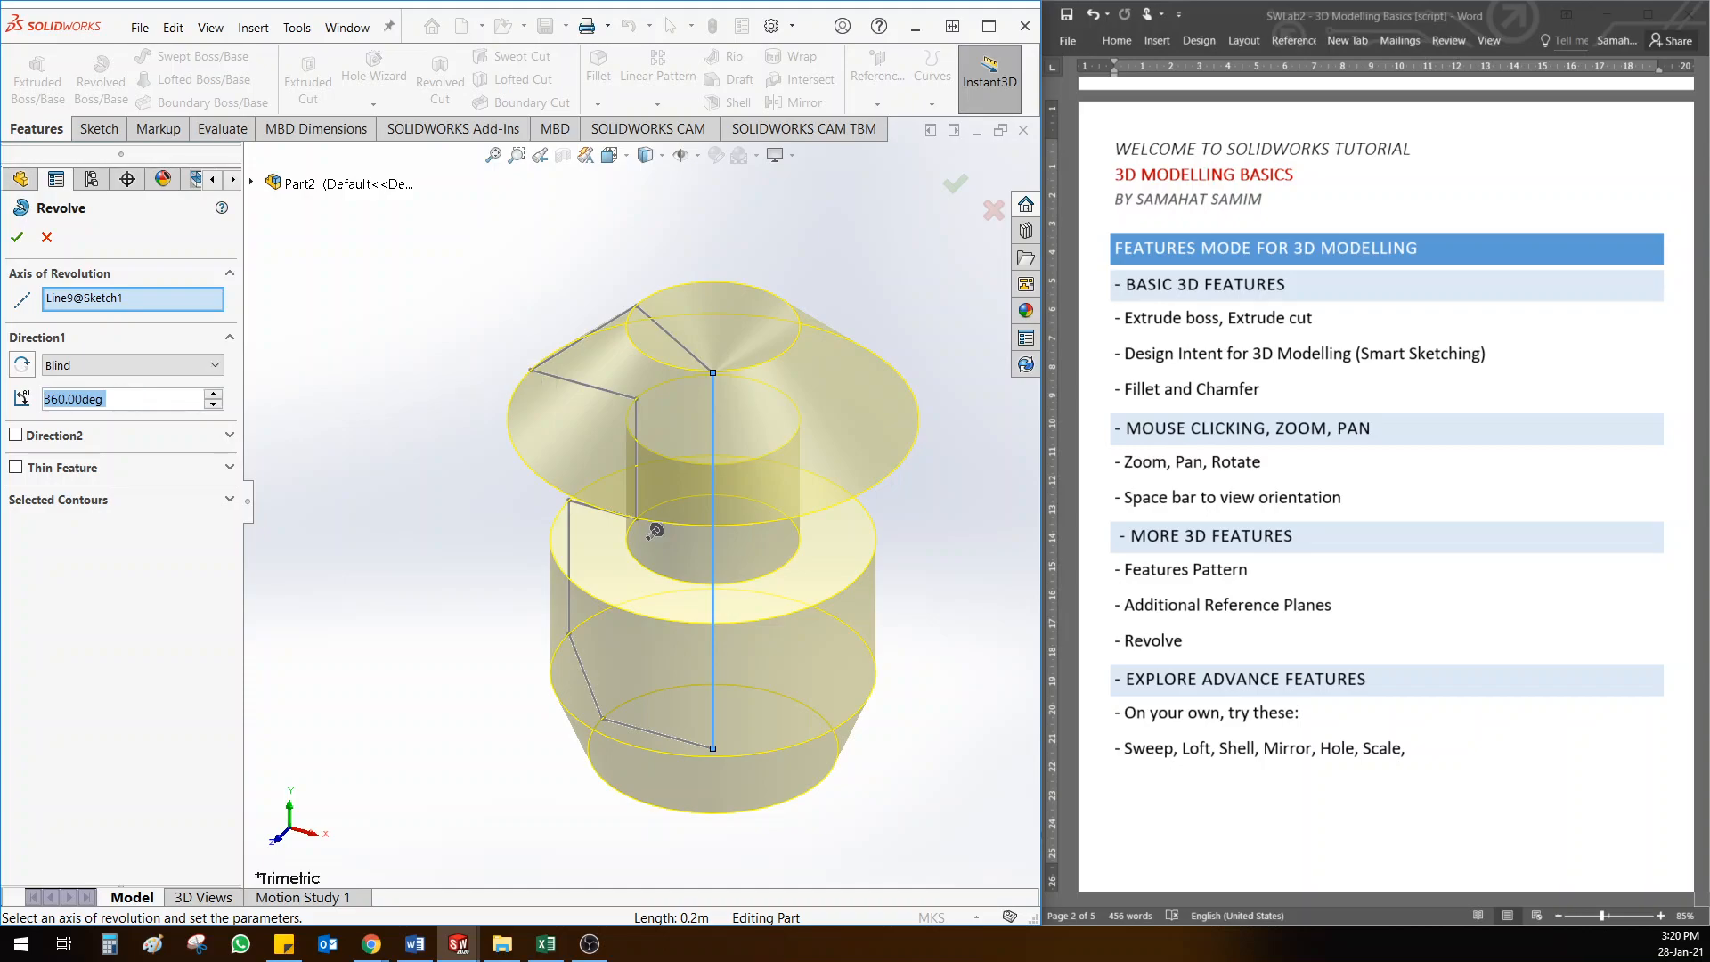
click(16, 238)
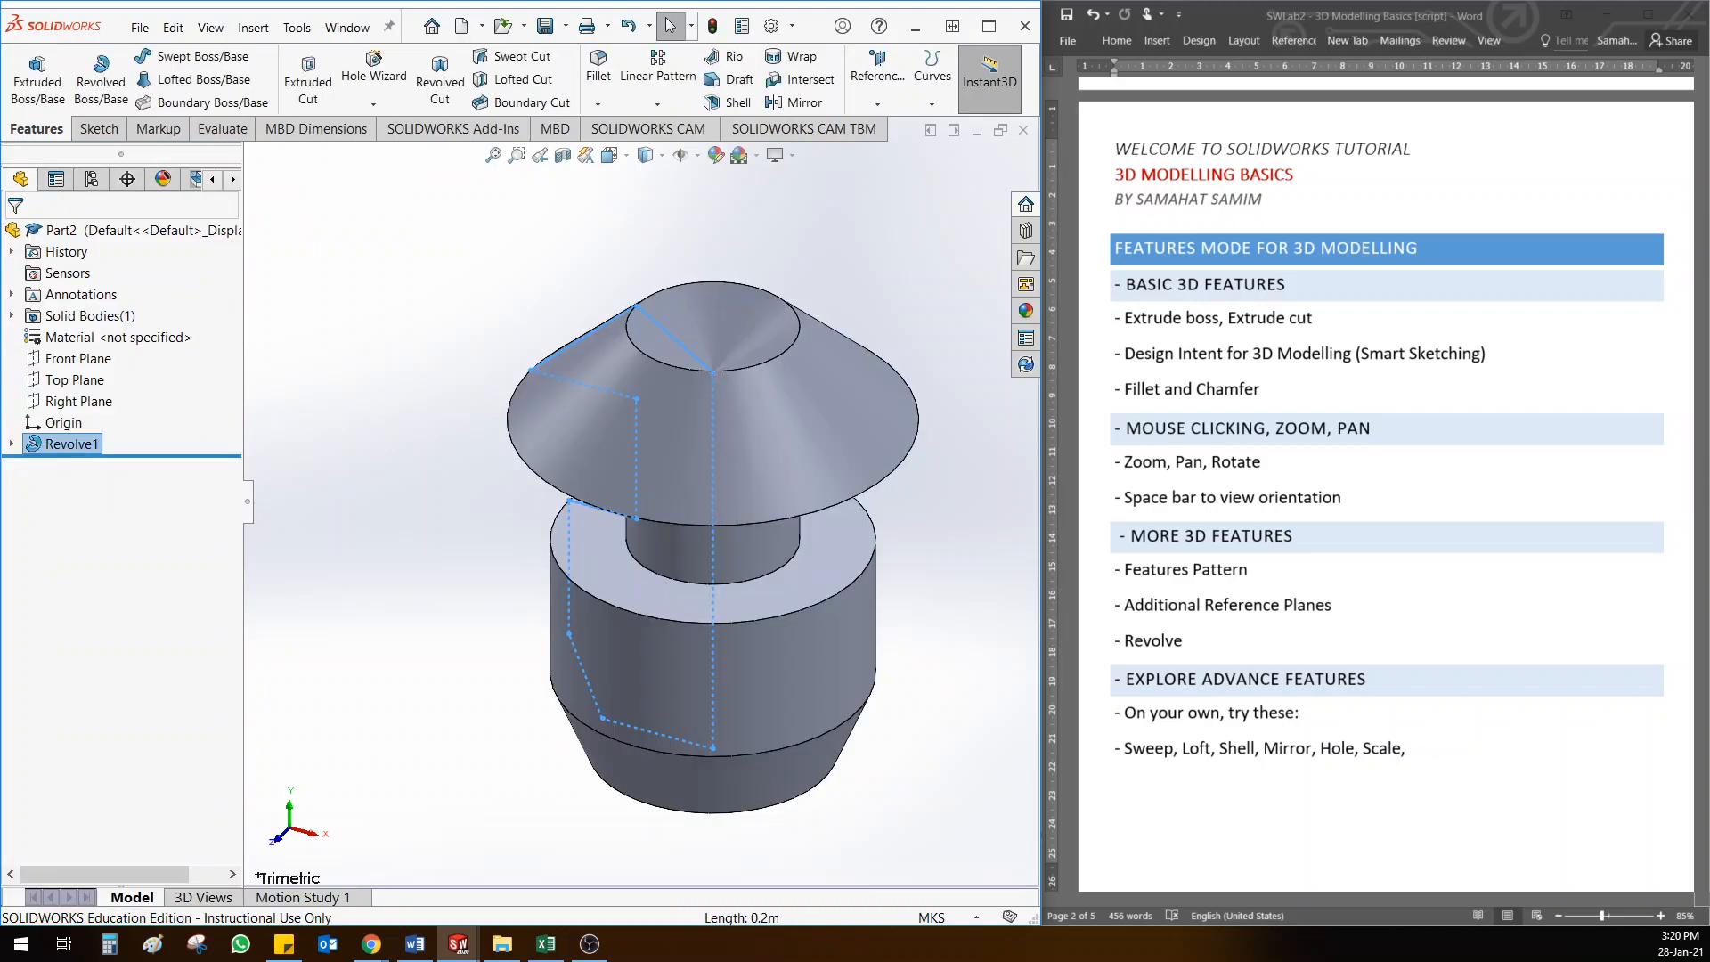
key(Escape)
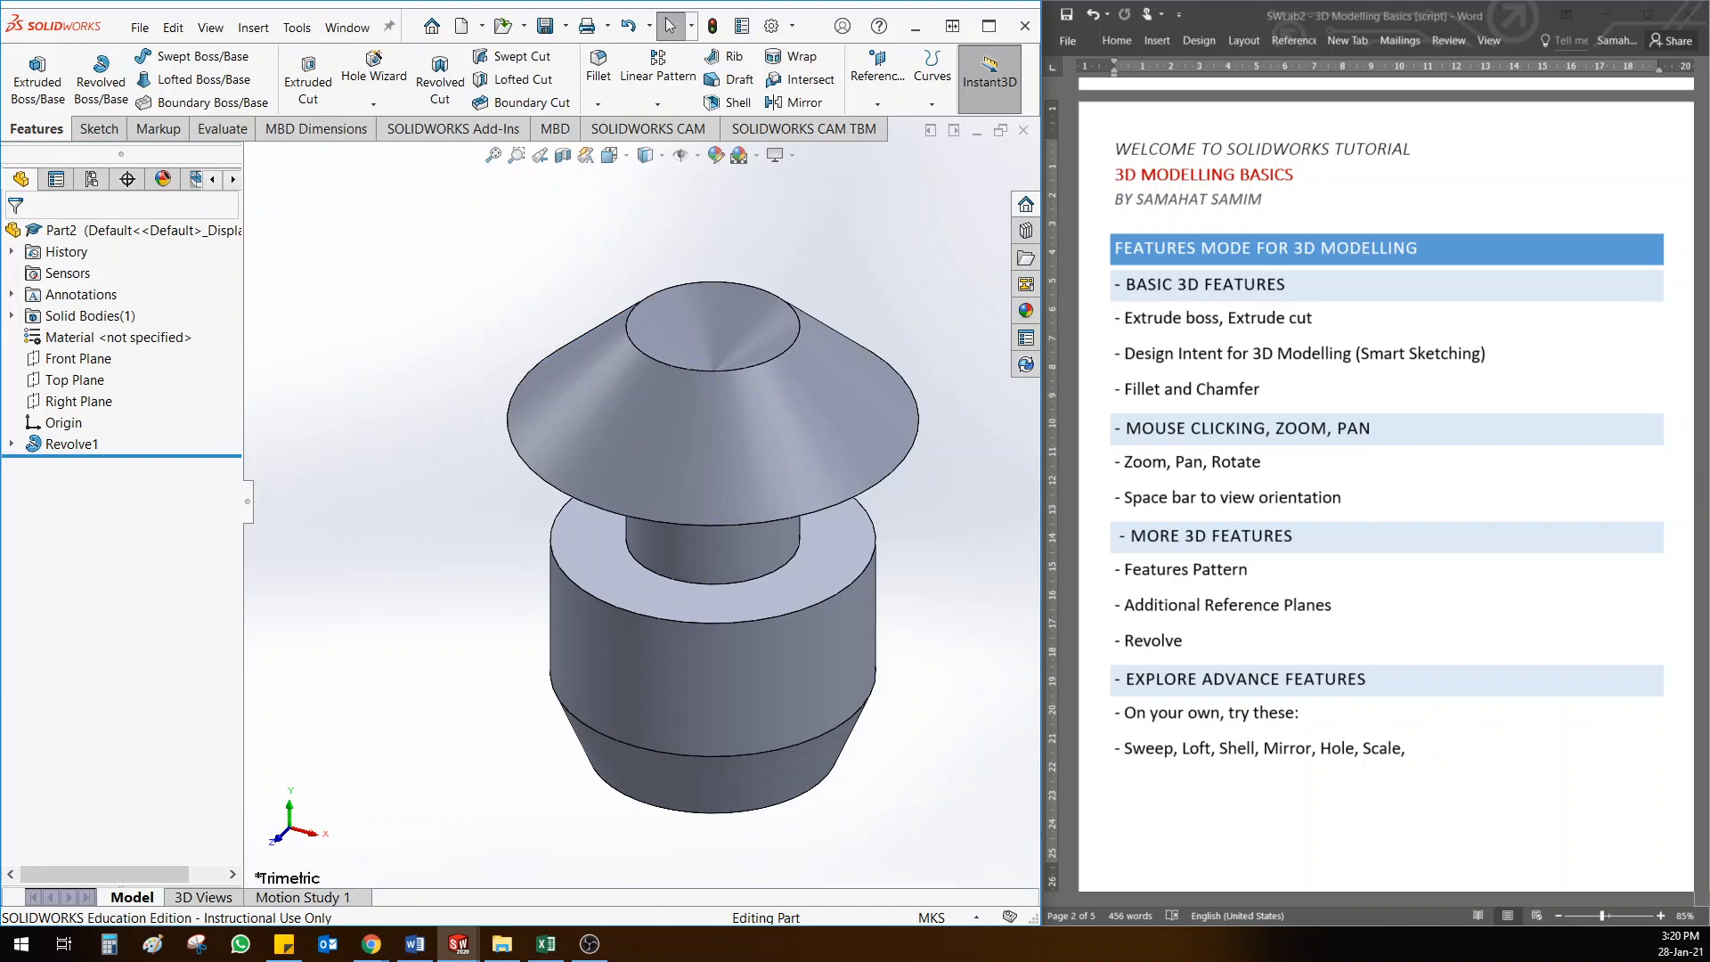
scroll(640, 499, up, 3)
middle_drag(605, 625, 335, 500)
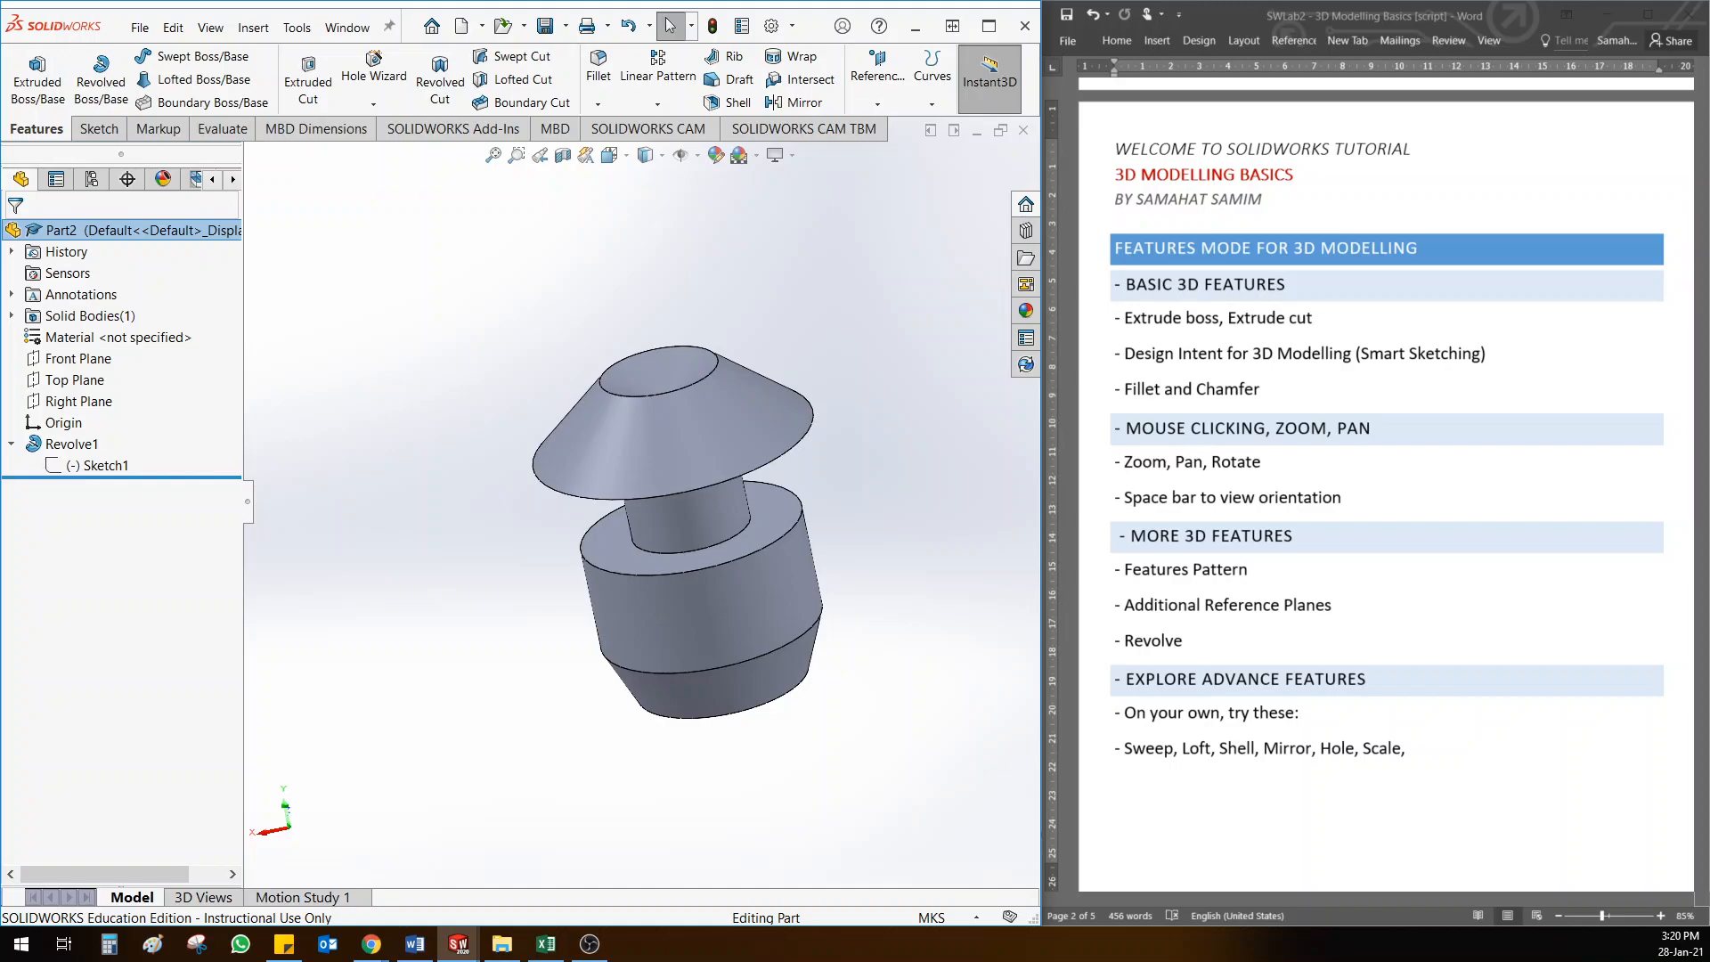
Examine the revolved solid from an upright, slightly raised viewpoint, including its flat circular top face.
mouse_move(552, 534)
middle_down()
mouse_move(637, 454)
mouse_move(668, 521)
middle_up()
scroll(645, 509, up, 3)
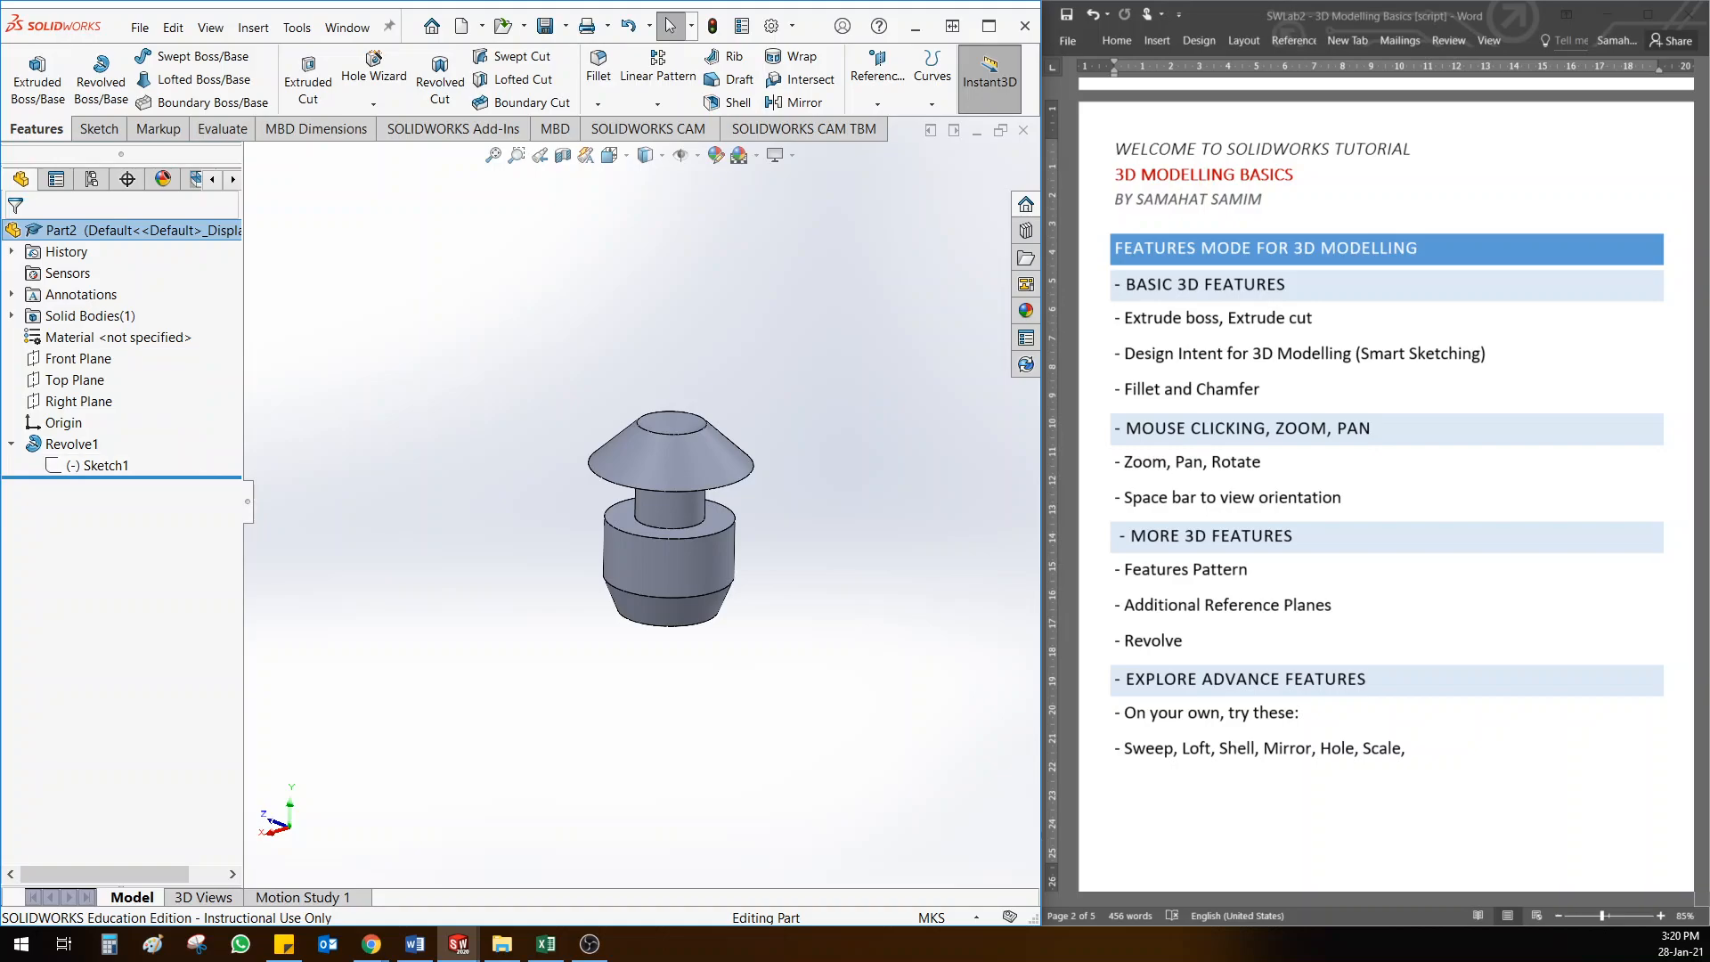
scroll(692, 390, down, 2)
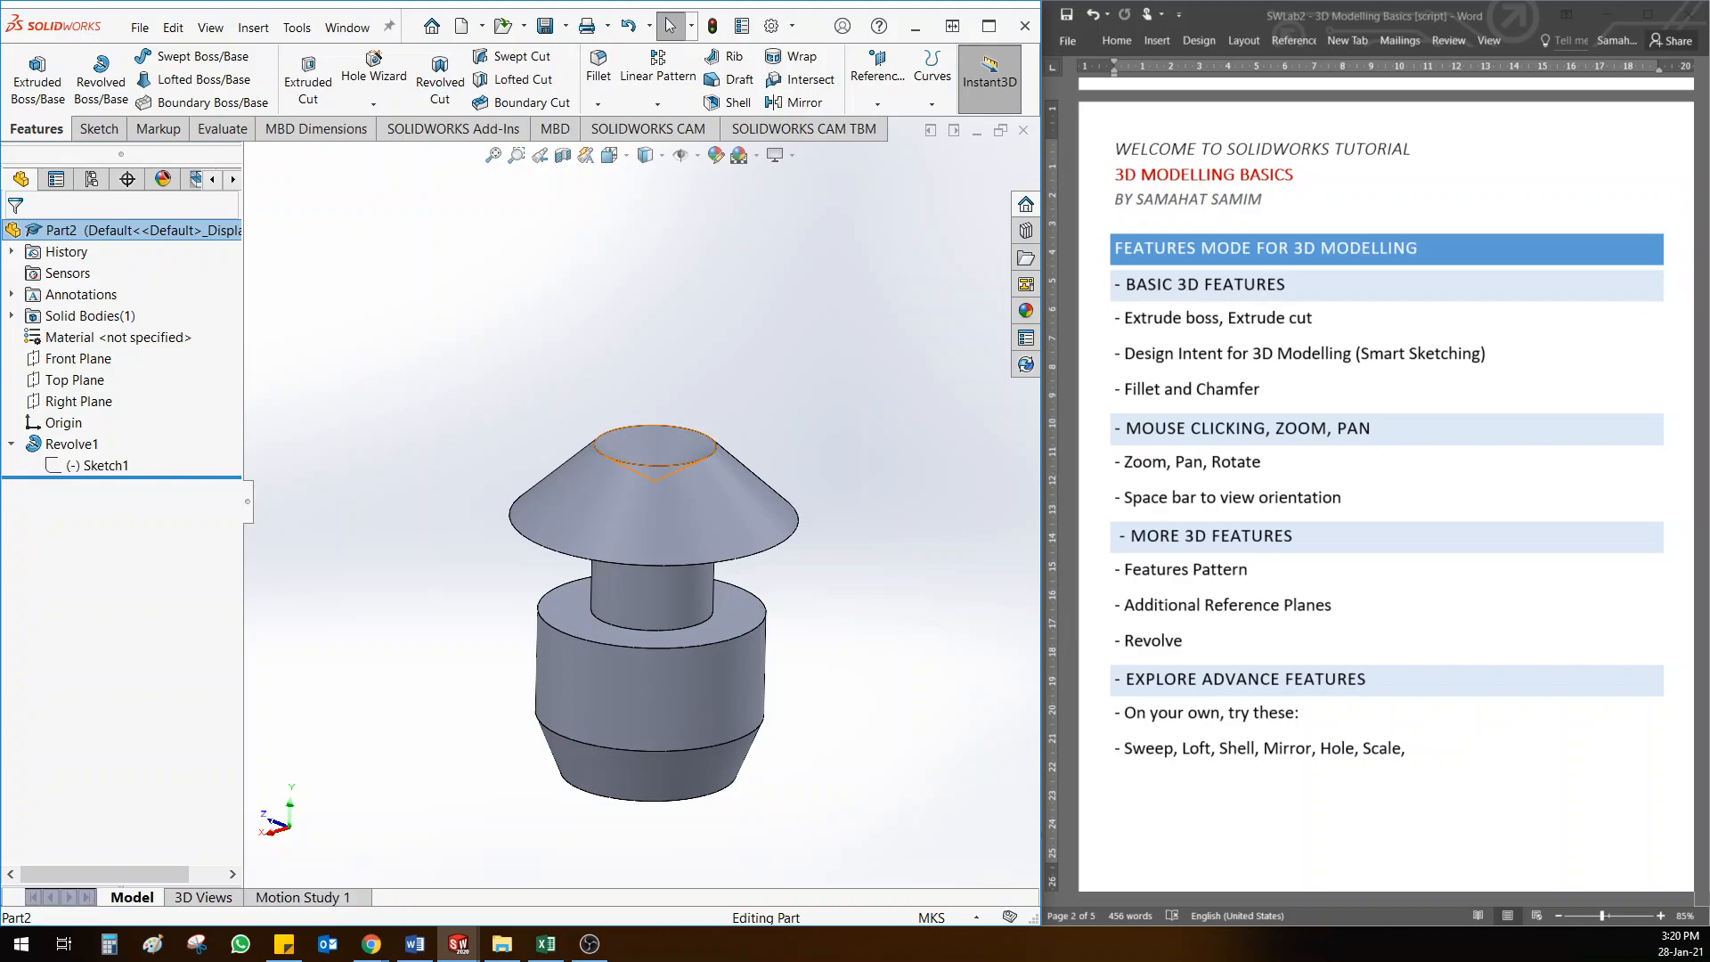
click(655, 445)
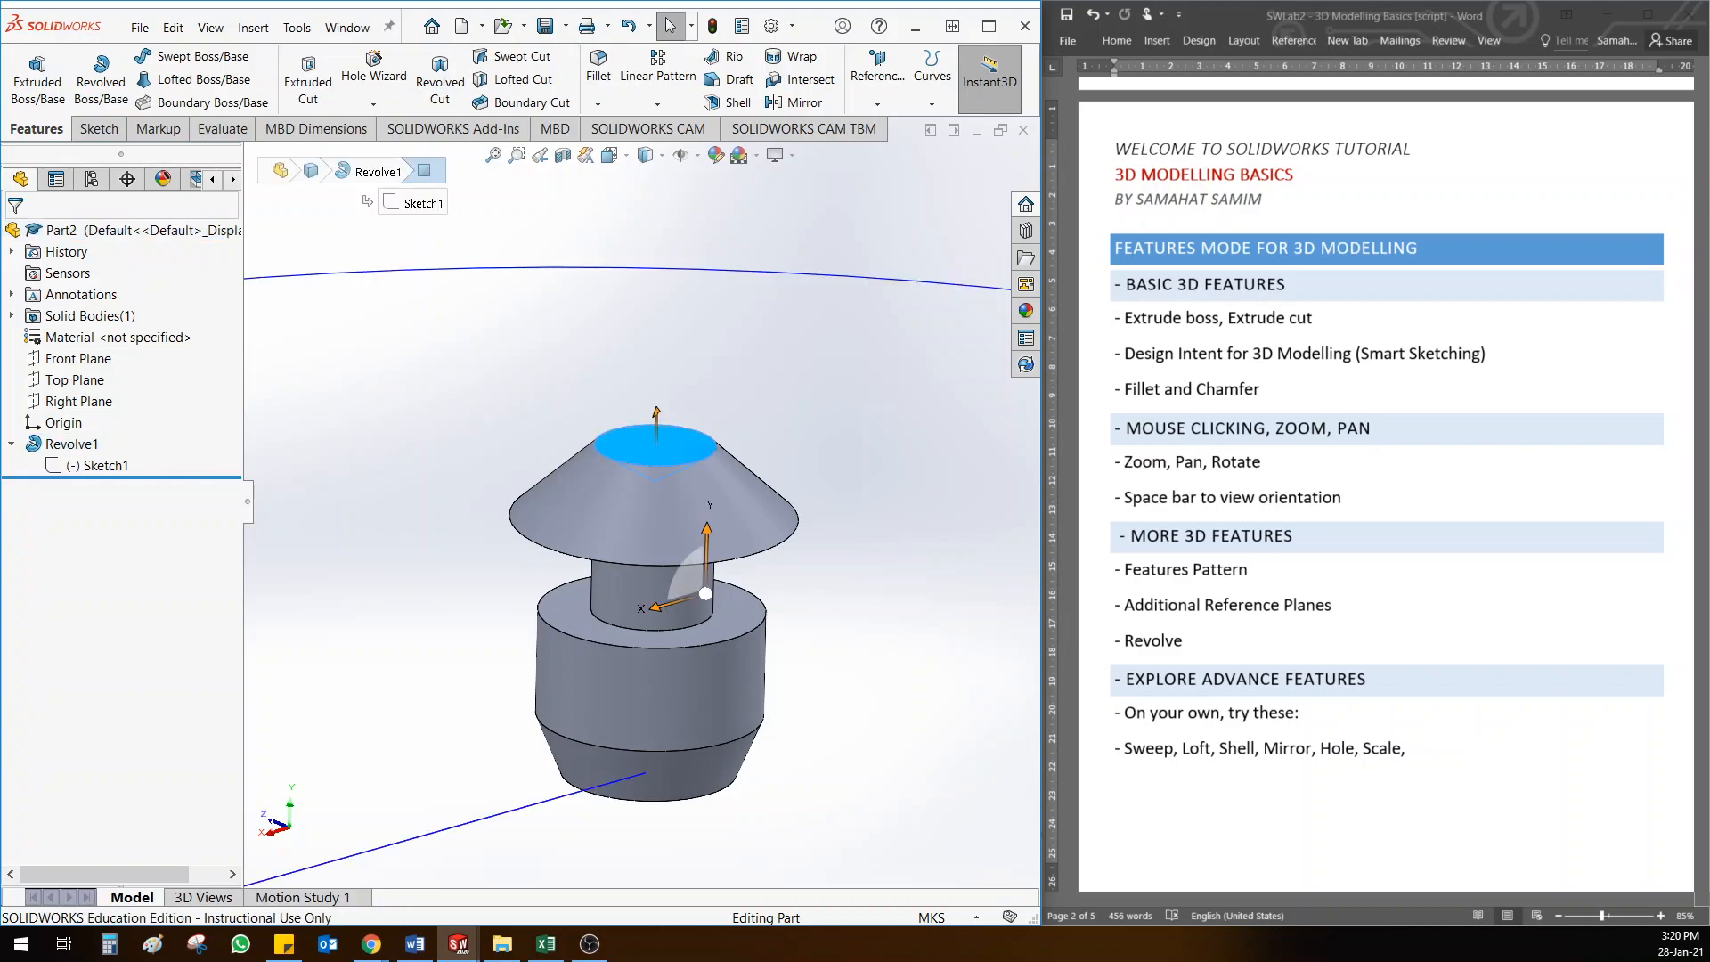
key(Escape)
scroll(654, 612, up, 3)
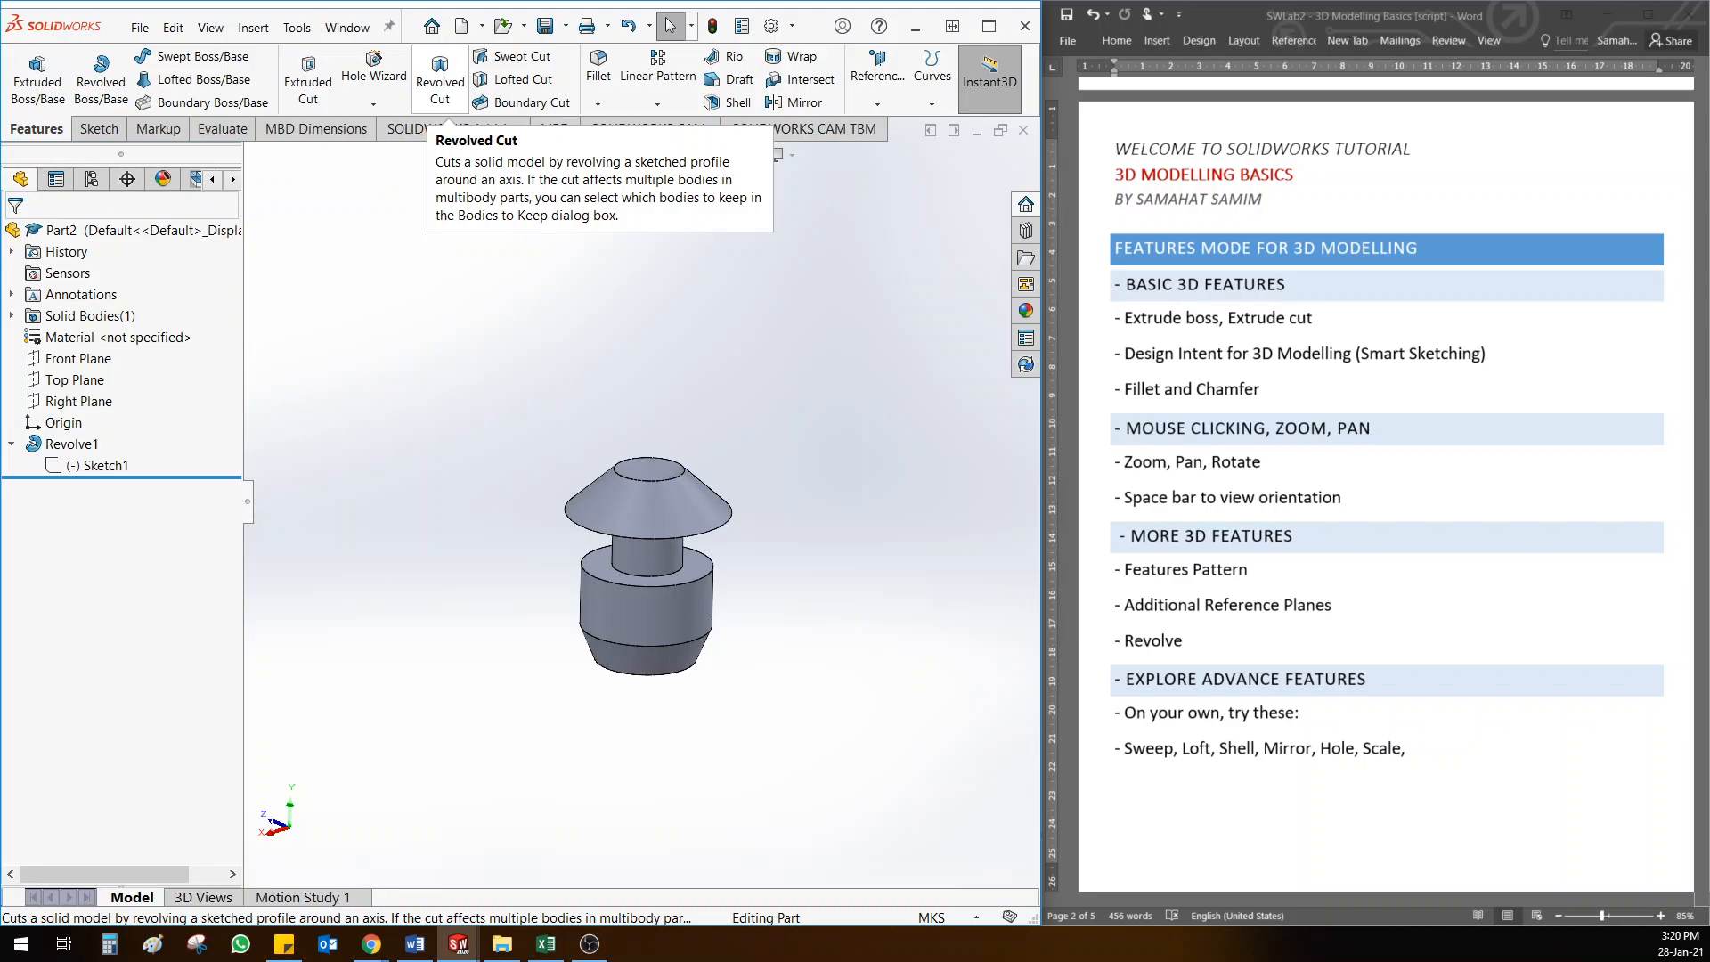
scroll(818, 691, down, 2)
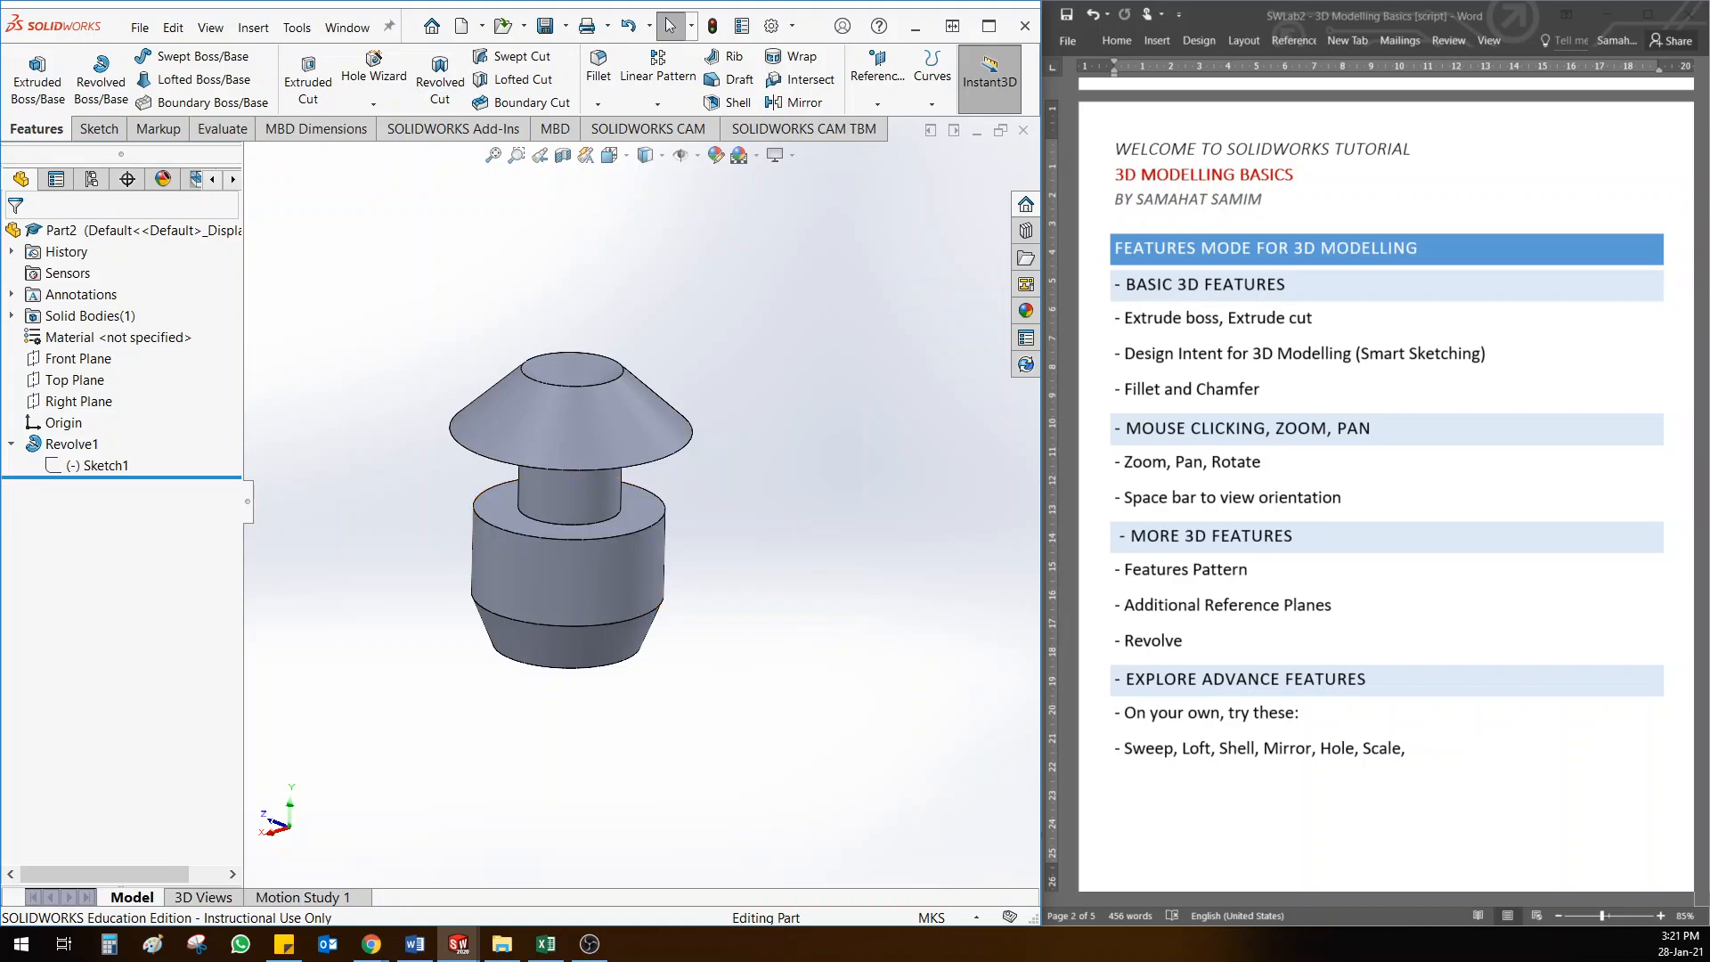
Switch to the Word outline and highlight the advanced features to try: Sweep, Loft, Shell, Mirror, Hole, Scale.
click(1125, 748)
drag(1125, 748, 1403, 748)
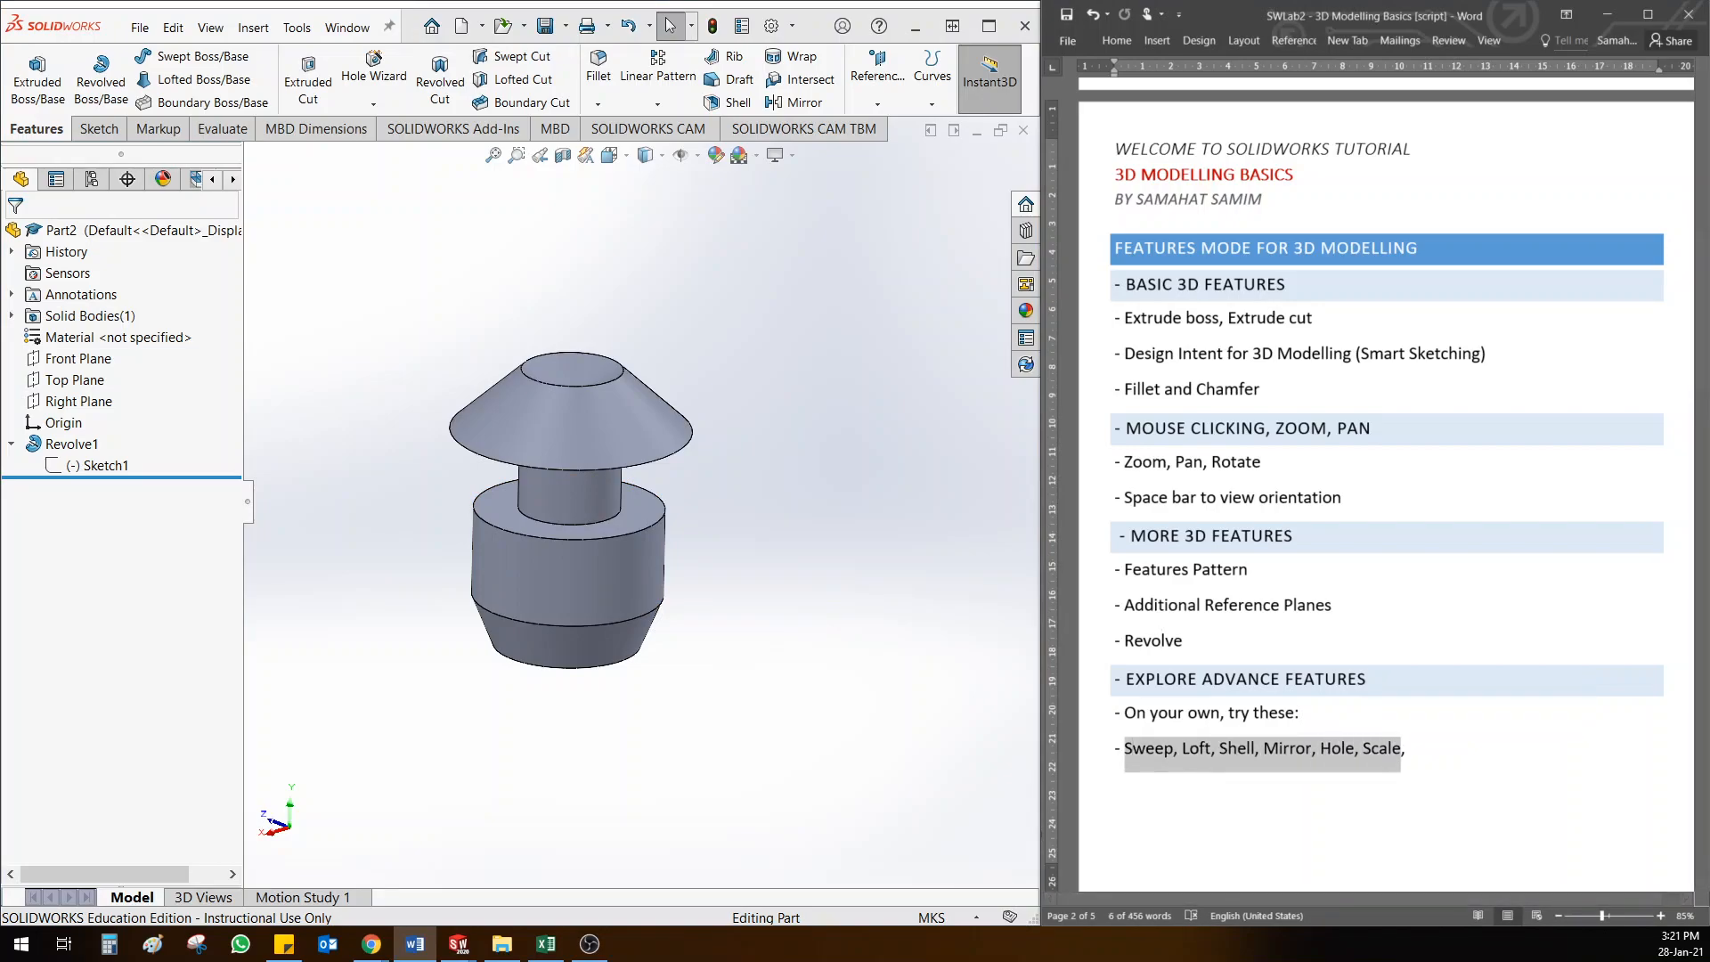